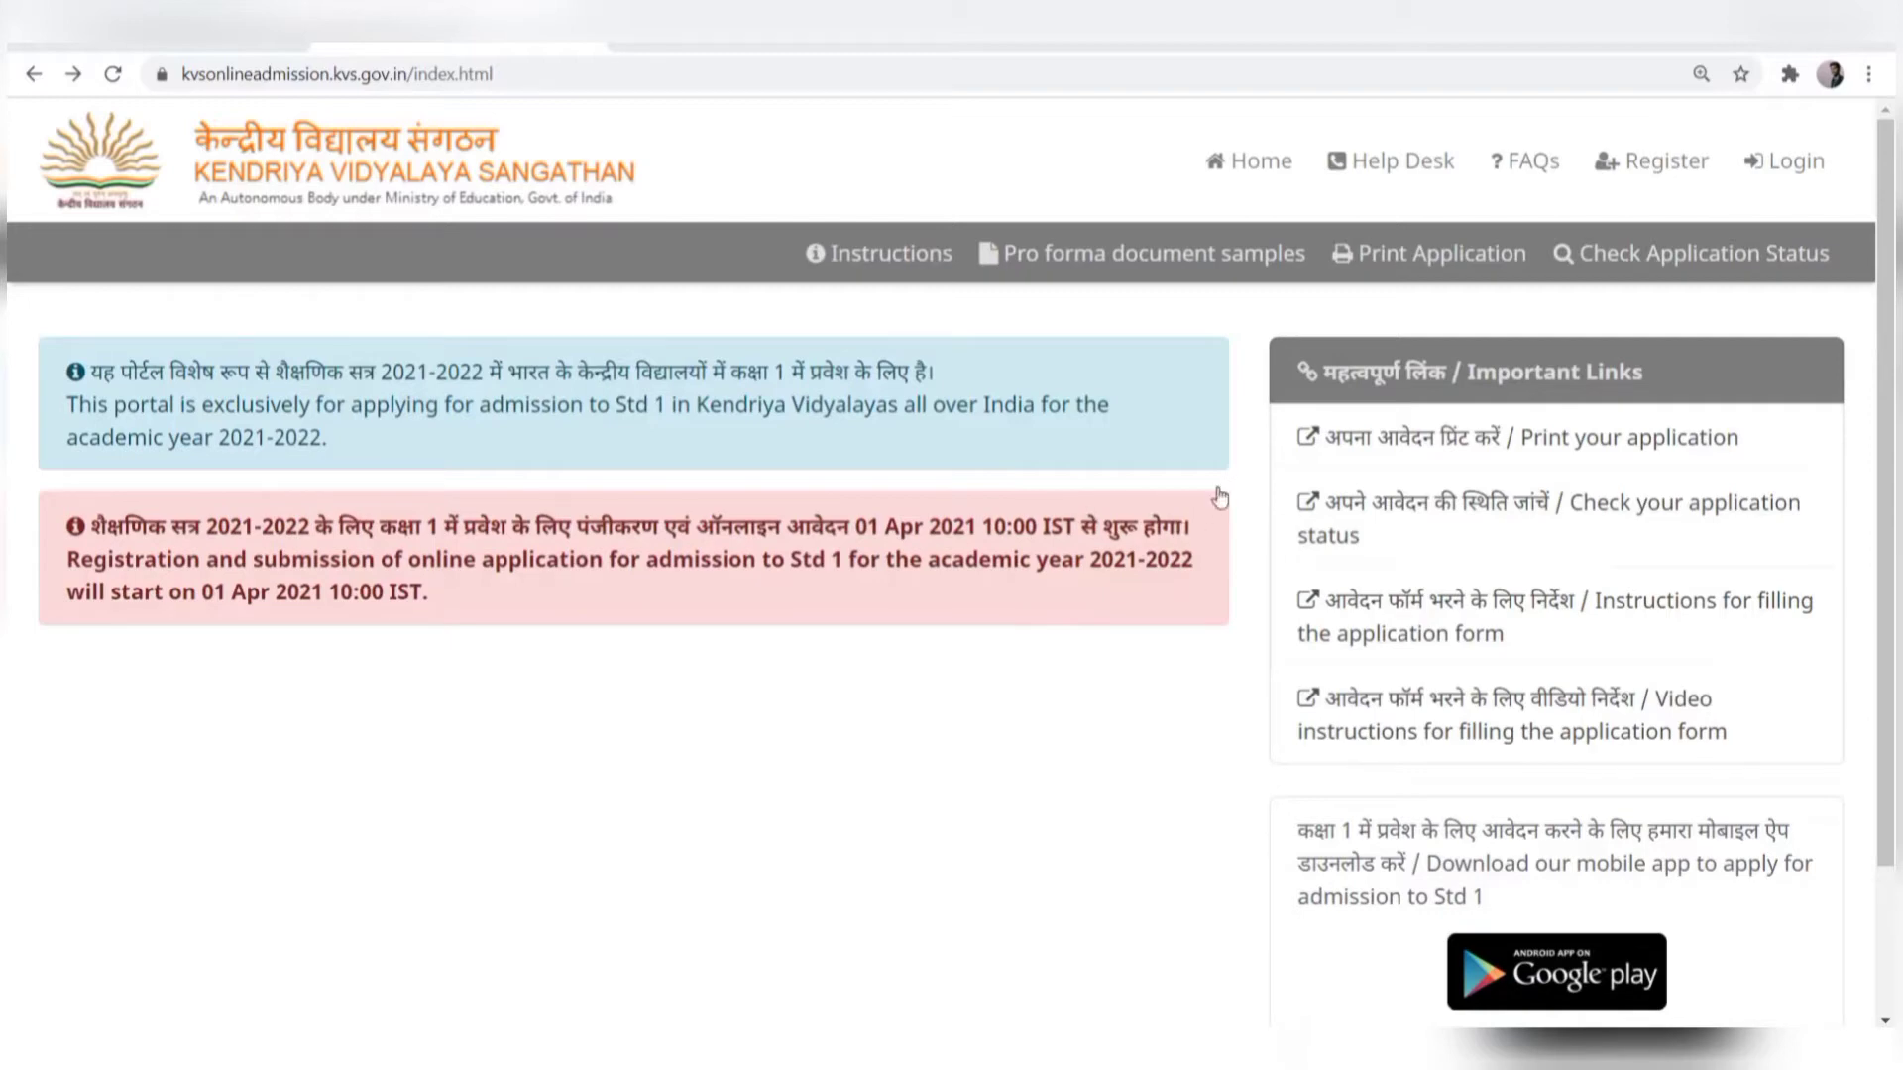
Open the registration instructions page and scroll through the instructions.
left_click(1633, 170)
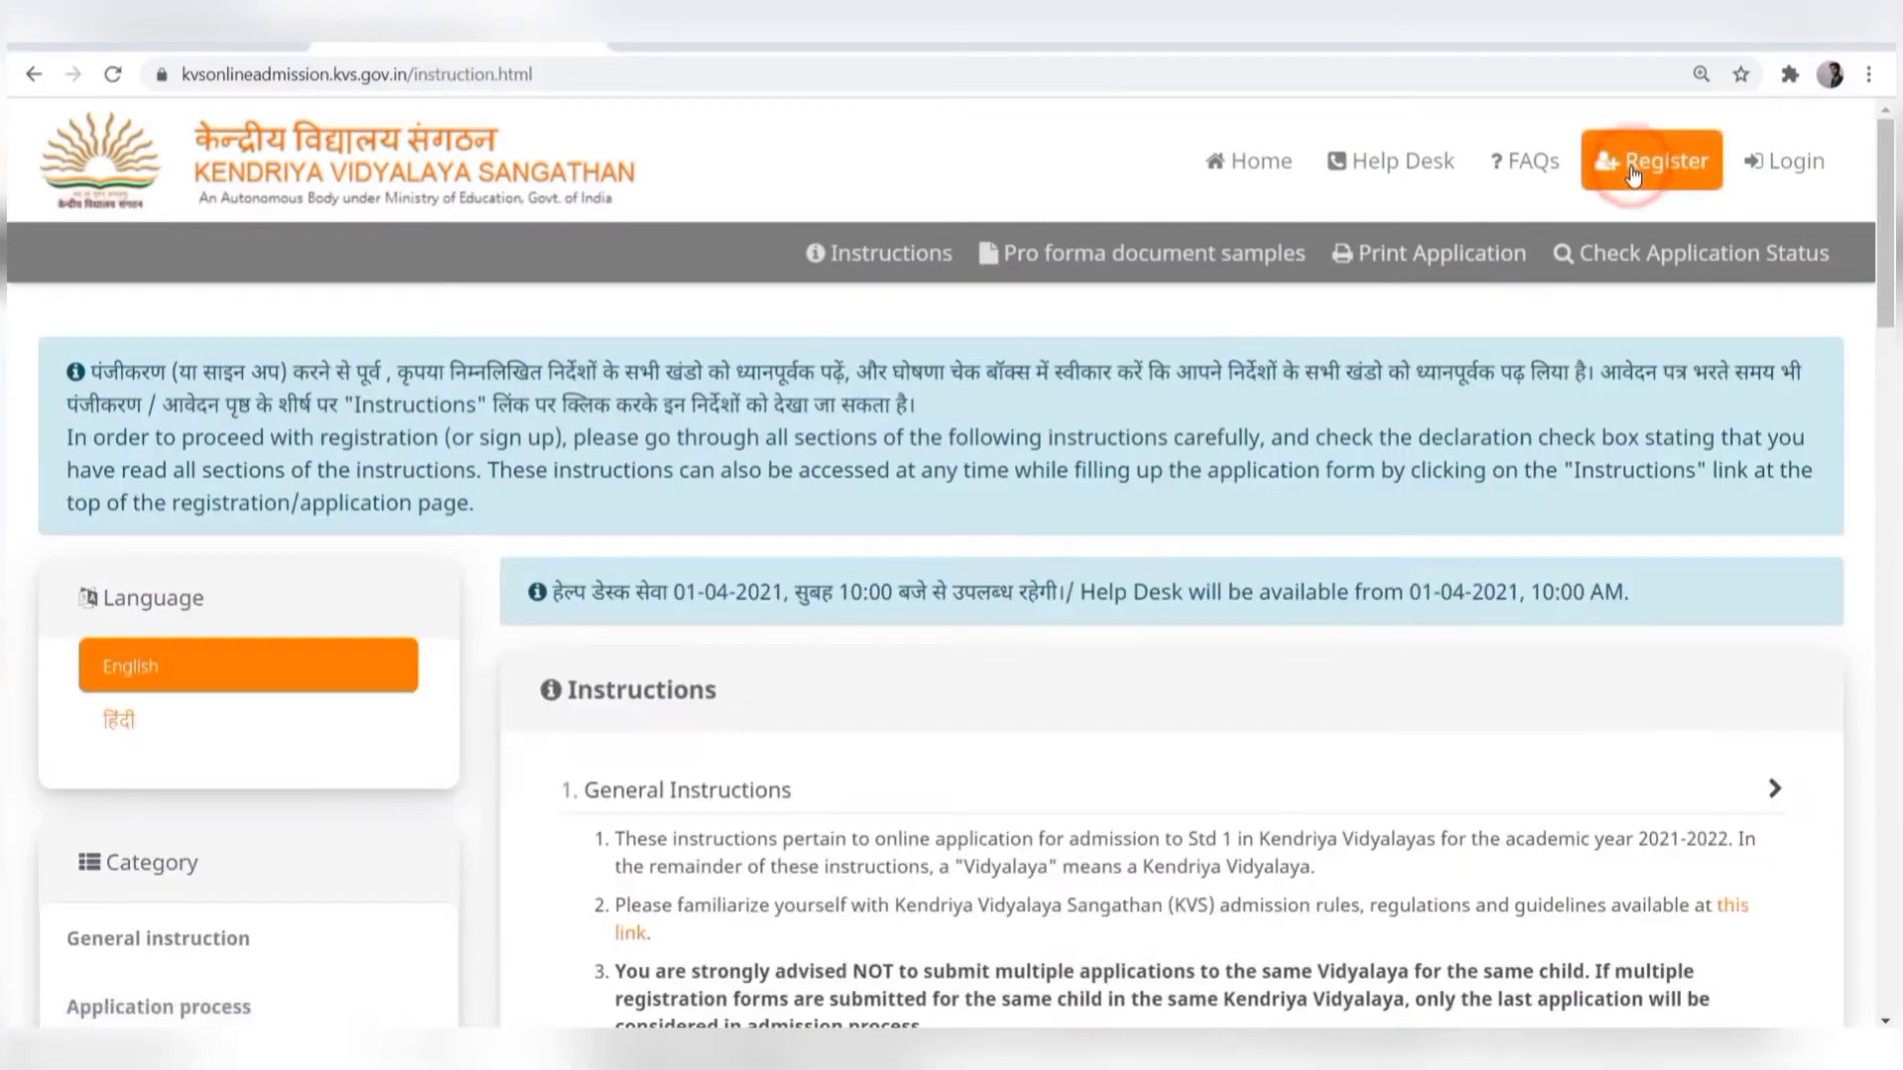
scroll(1599, 437, "down", 3)
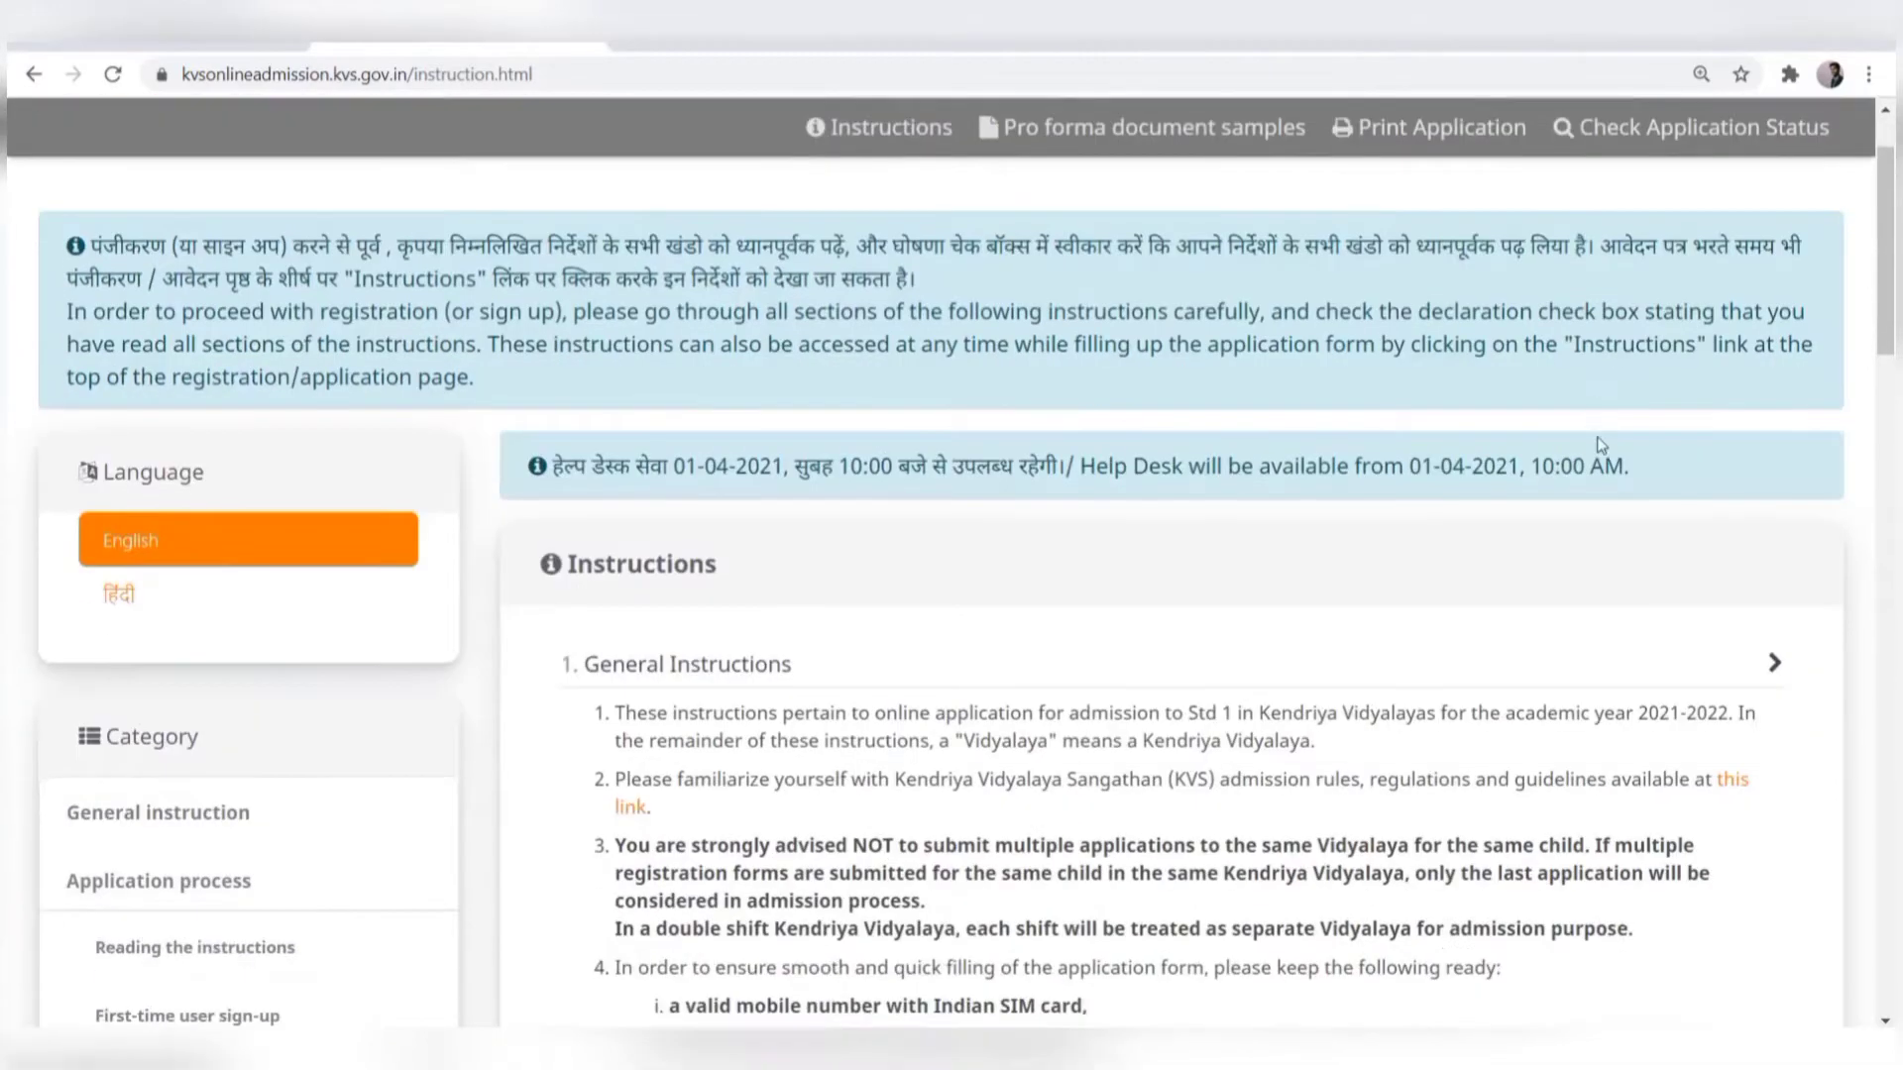
scroll(1597, 436, "down", 2)
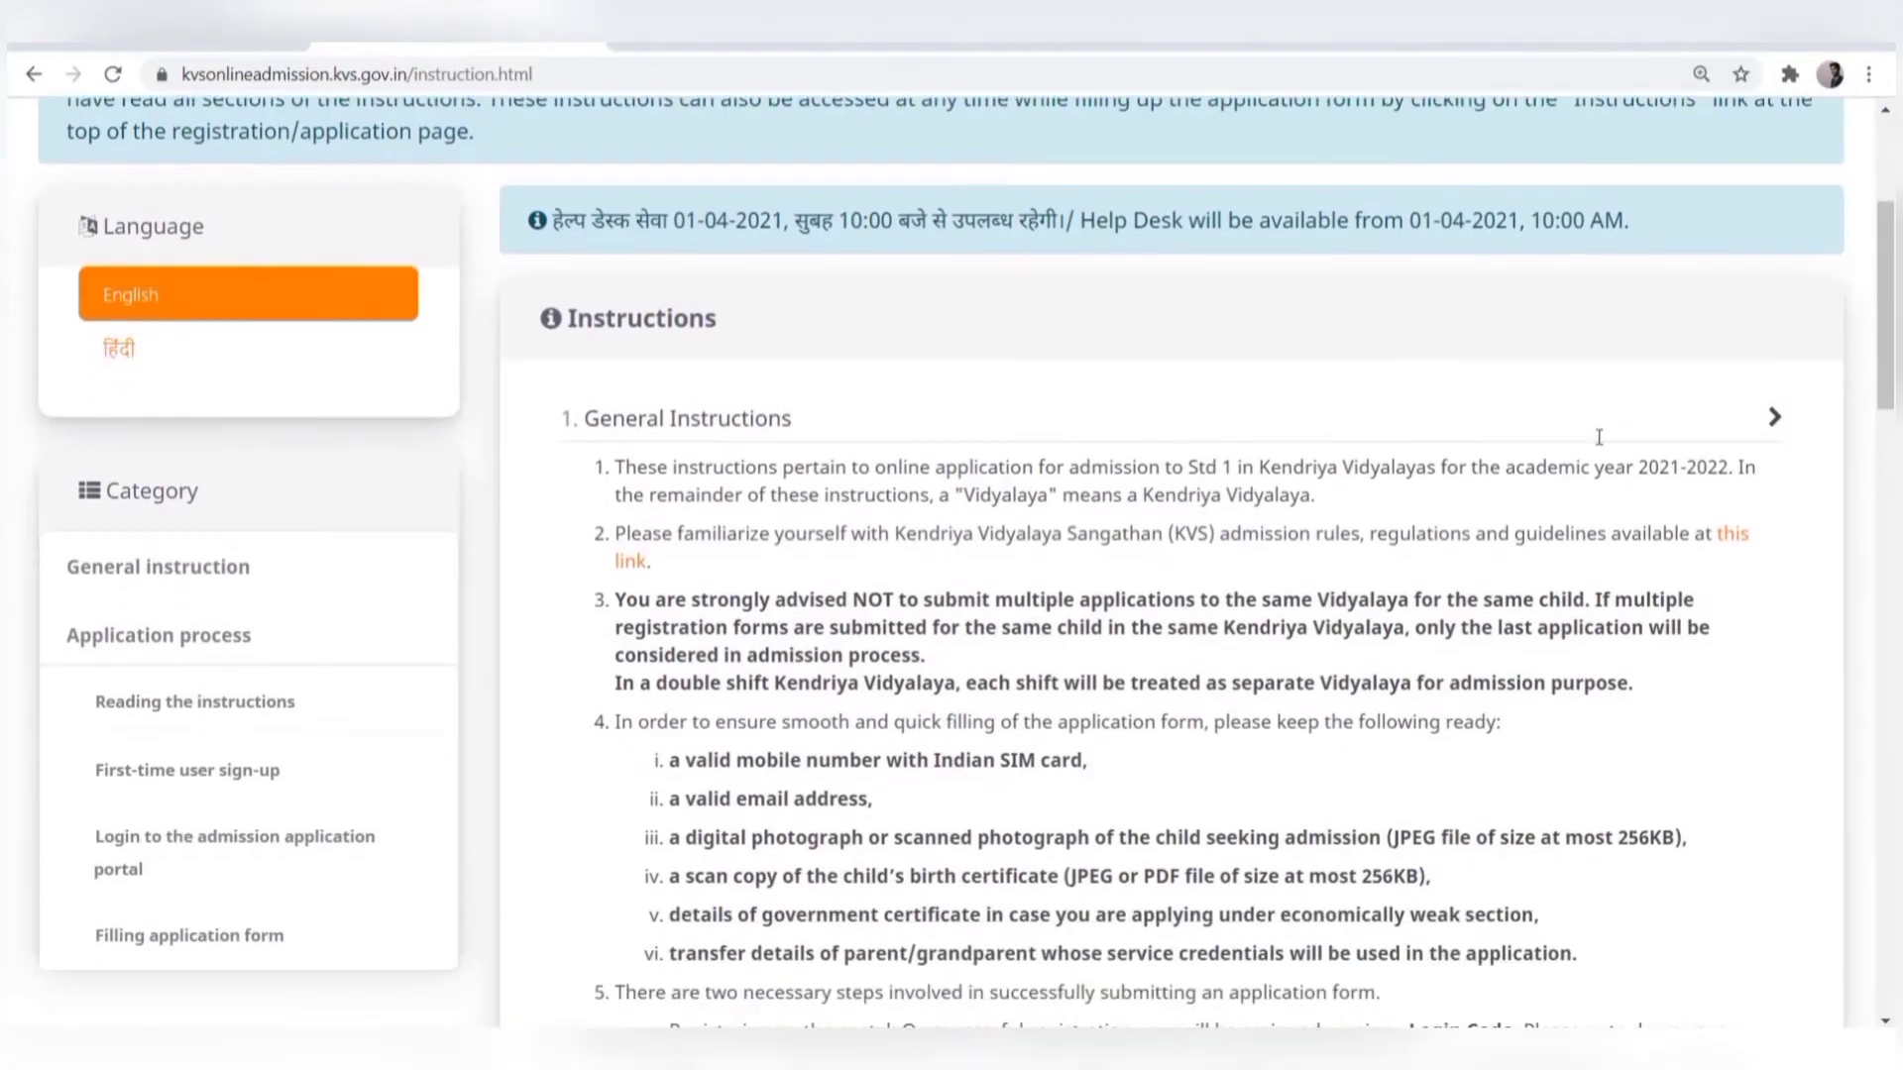
scroll(1597, 436, "up", 2)
scroll(1598, 445, "down", 7)
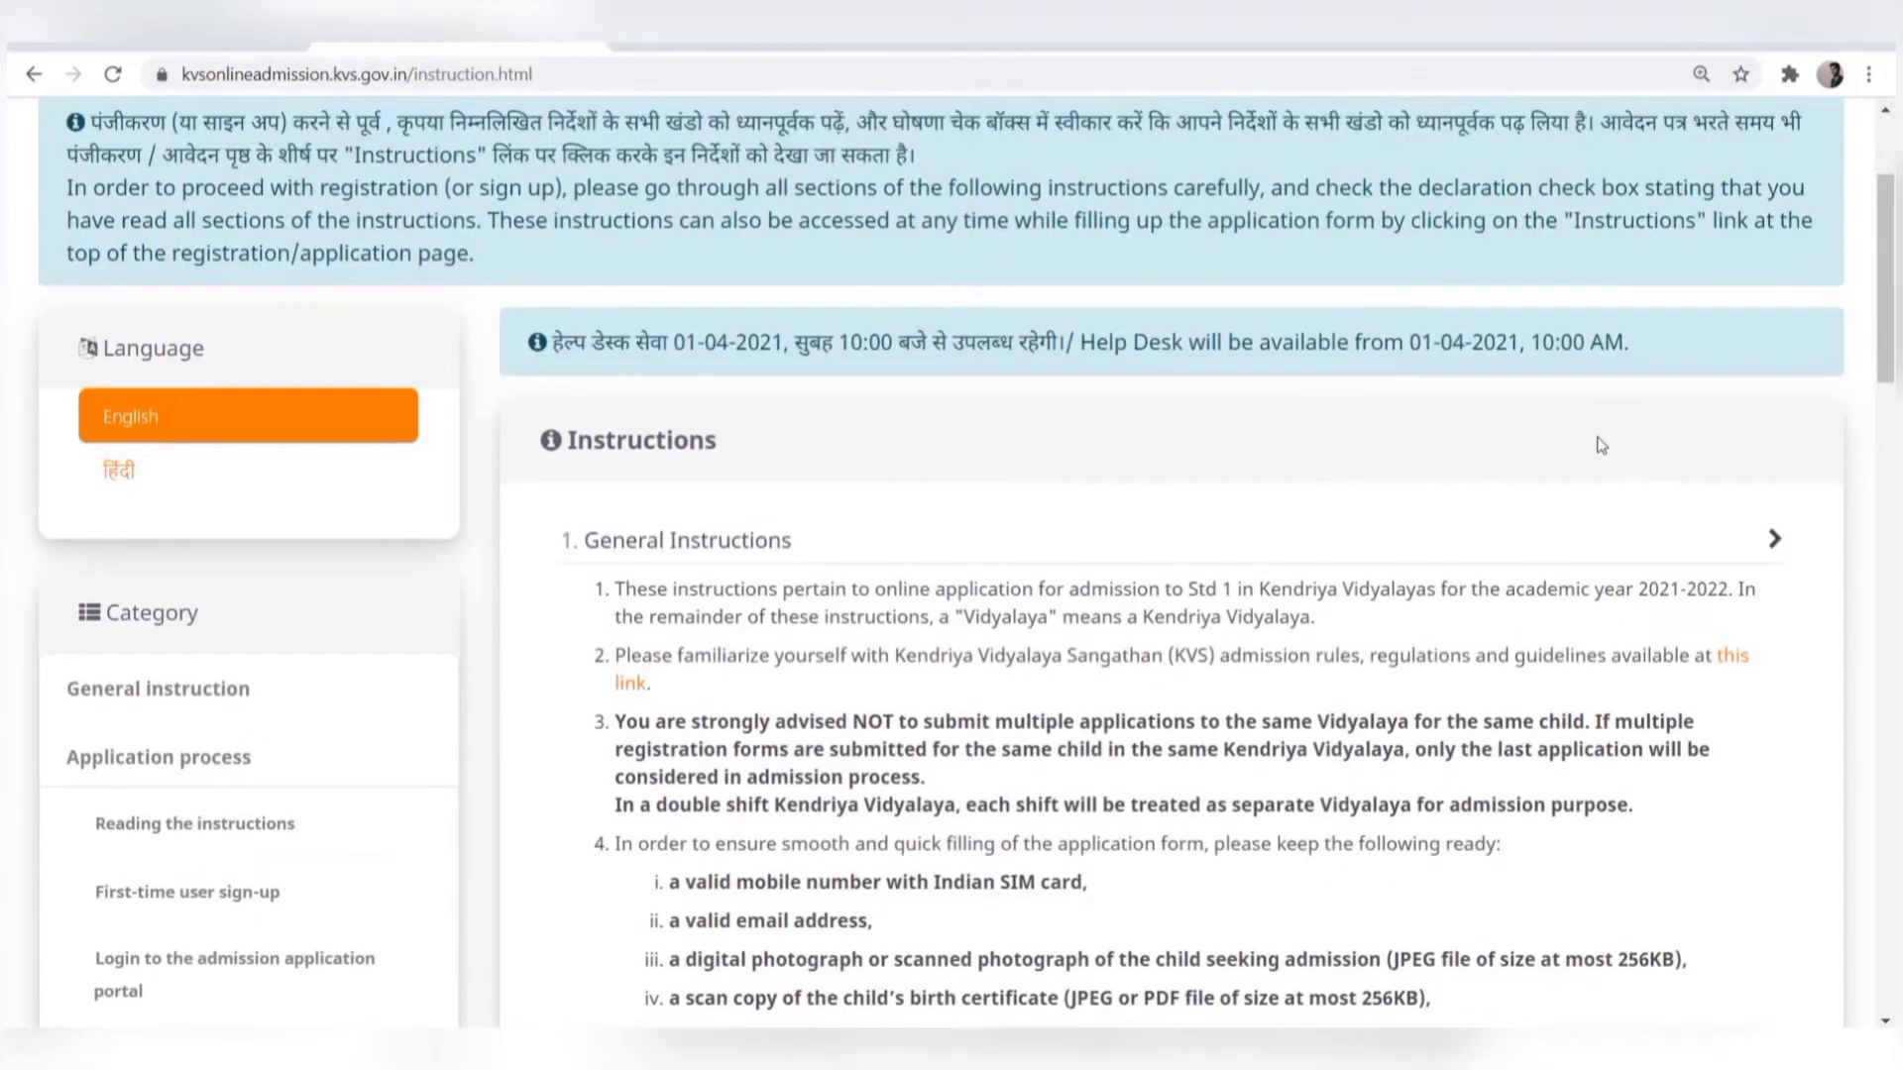
scroll(1598, 445, "up", 9)
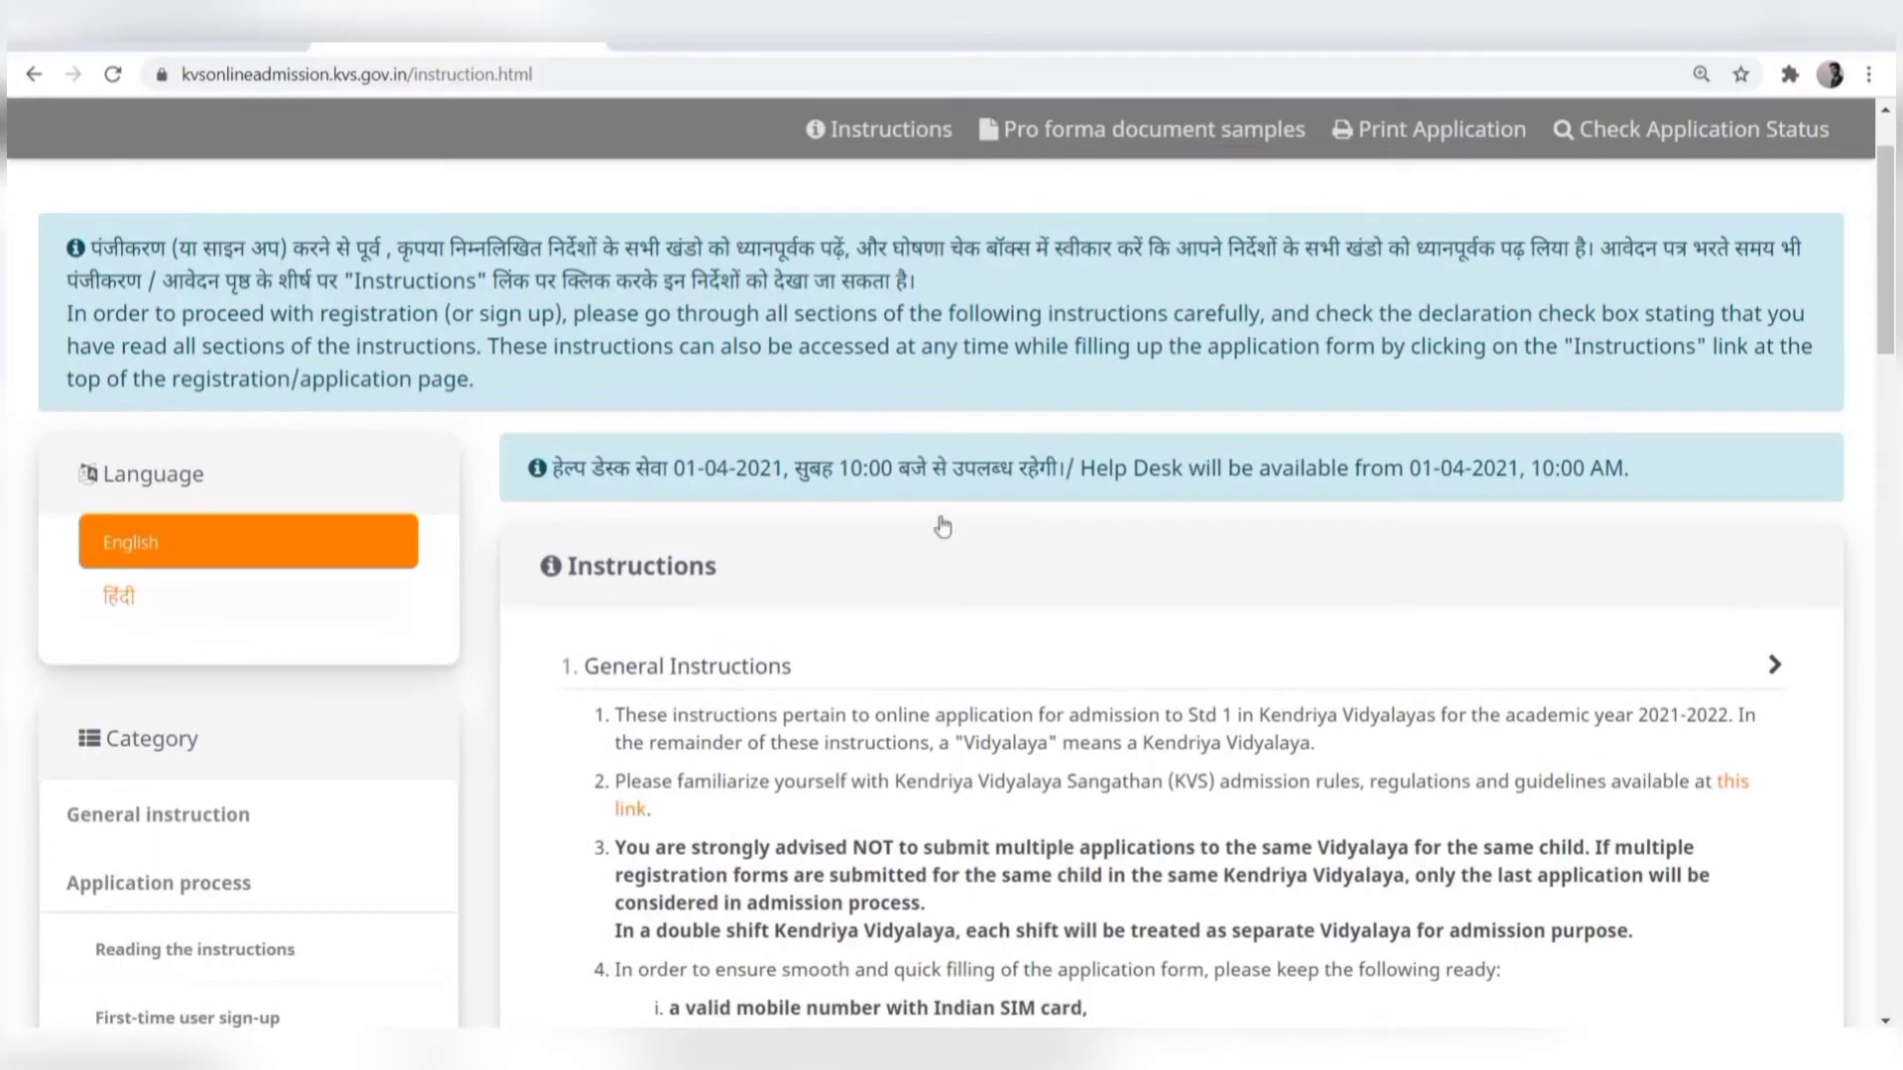
View the instructions in Hindi, return to English, and tick the have-read-all-instructions declaration.
left_click(284, 599)
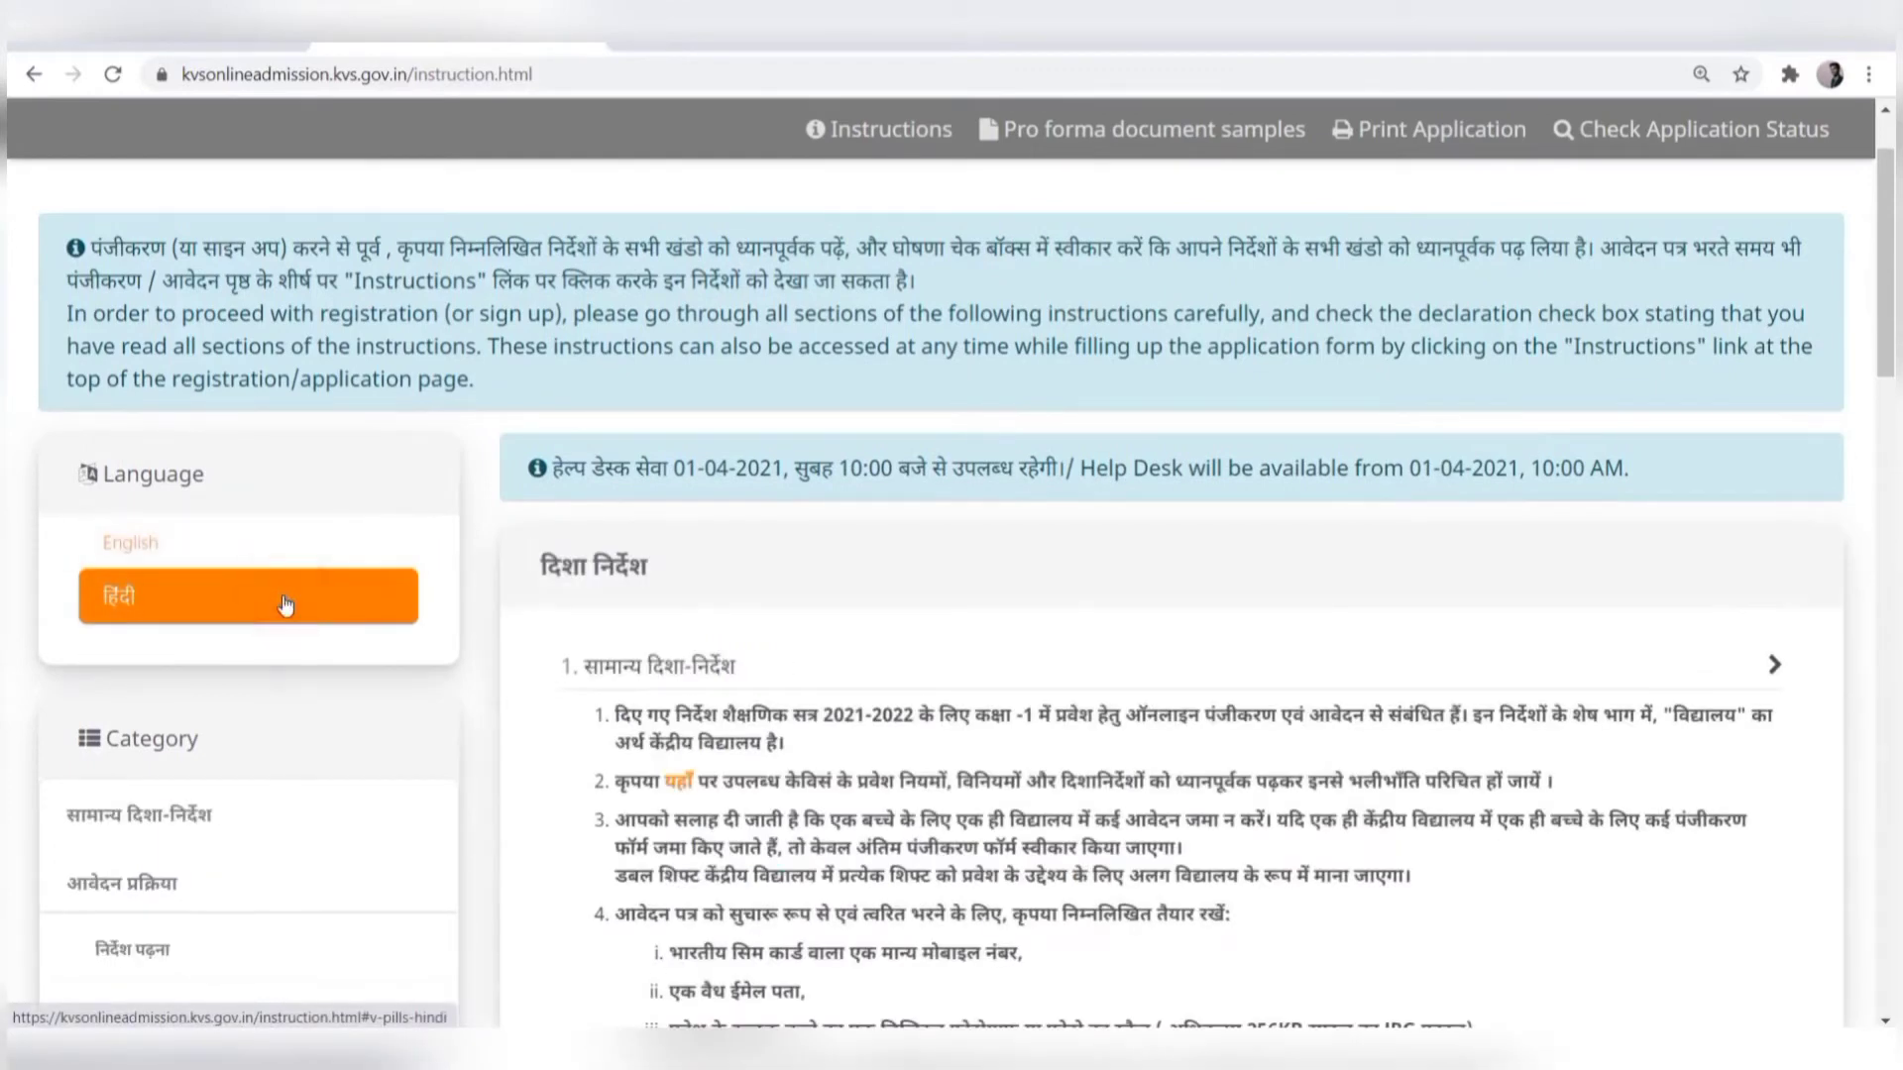
scroll(1511, 699, "down", 7)
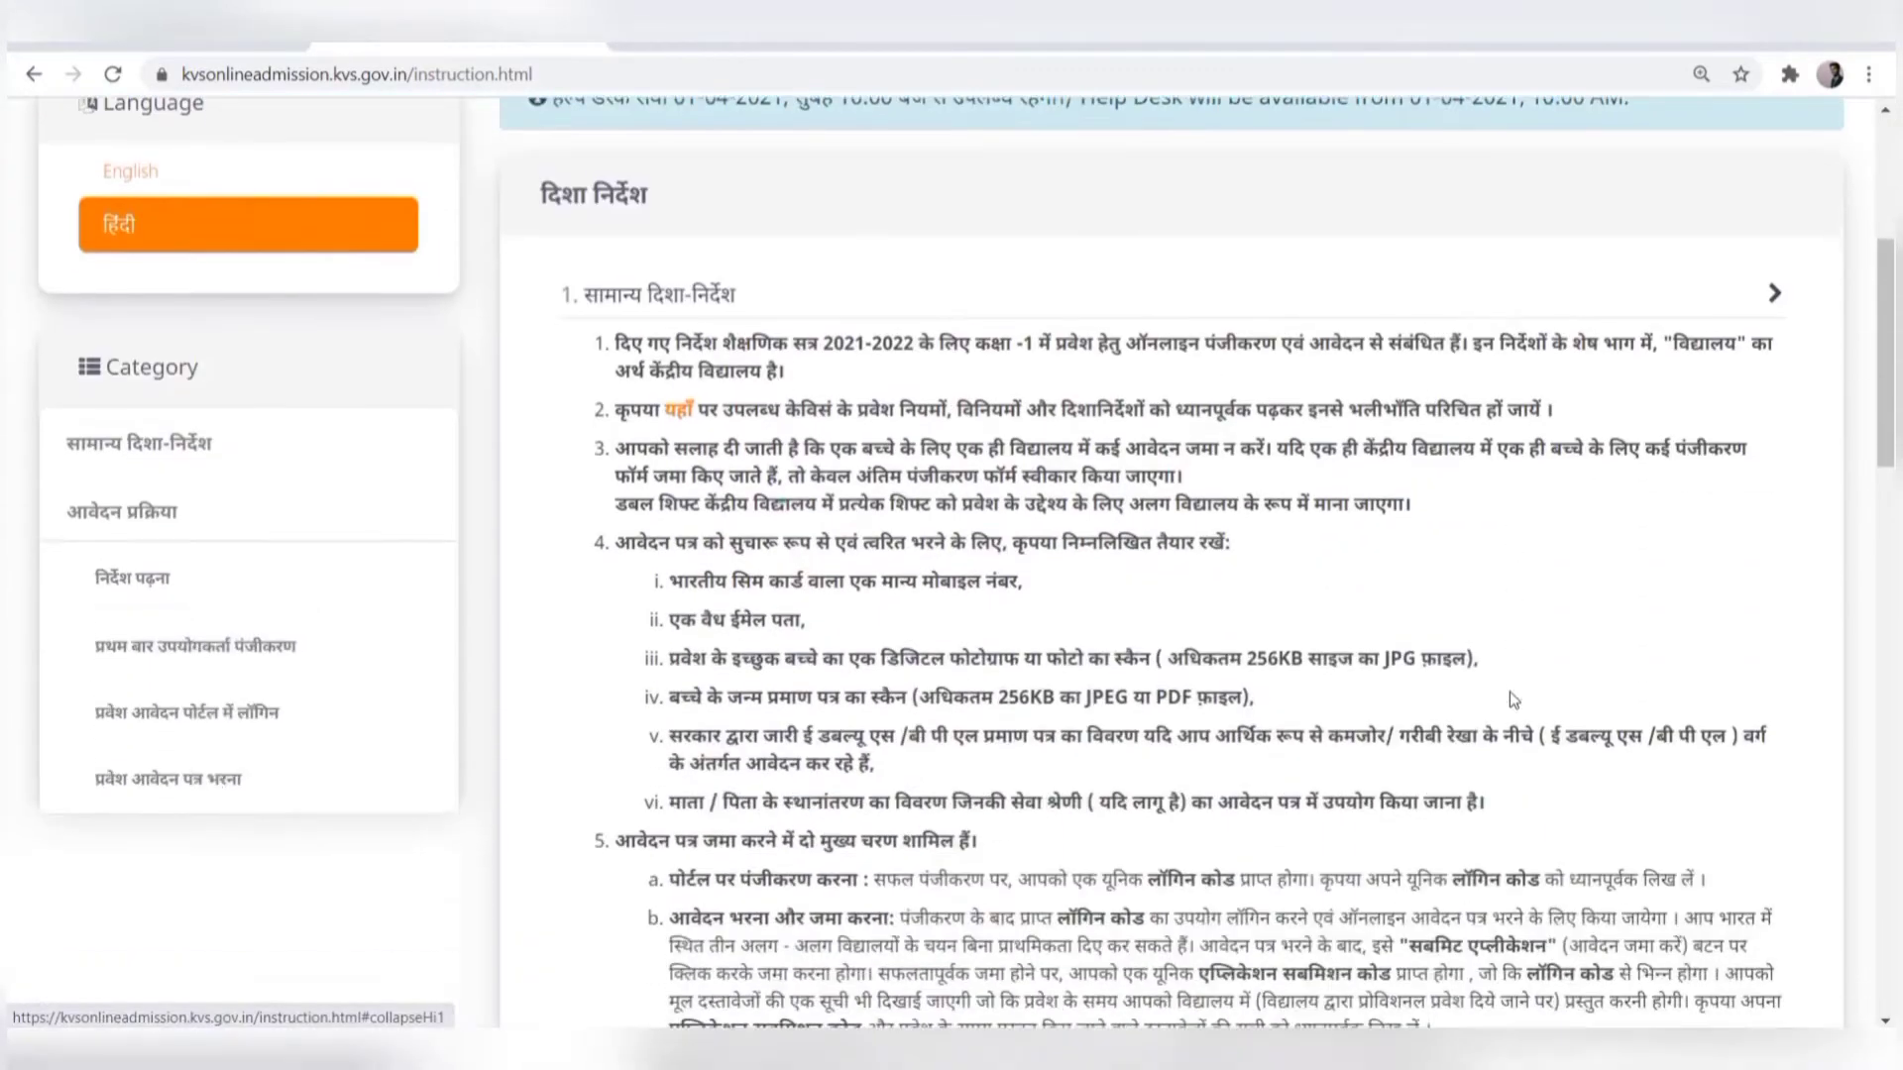
scroll(1511, 691, "up", 7)
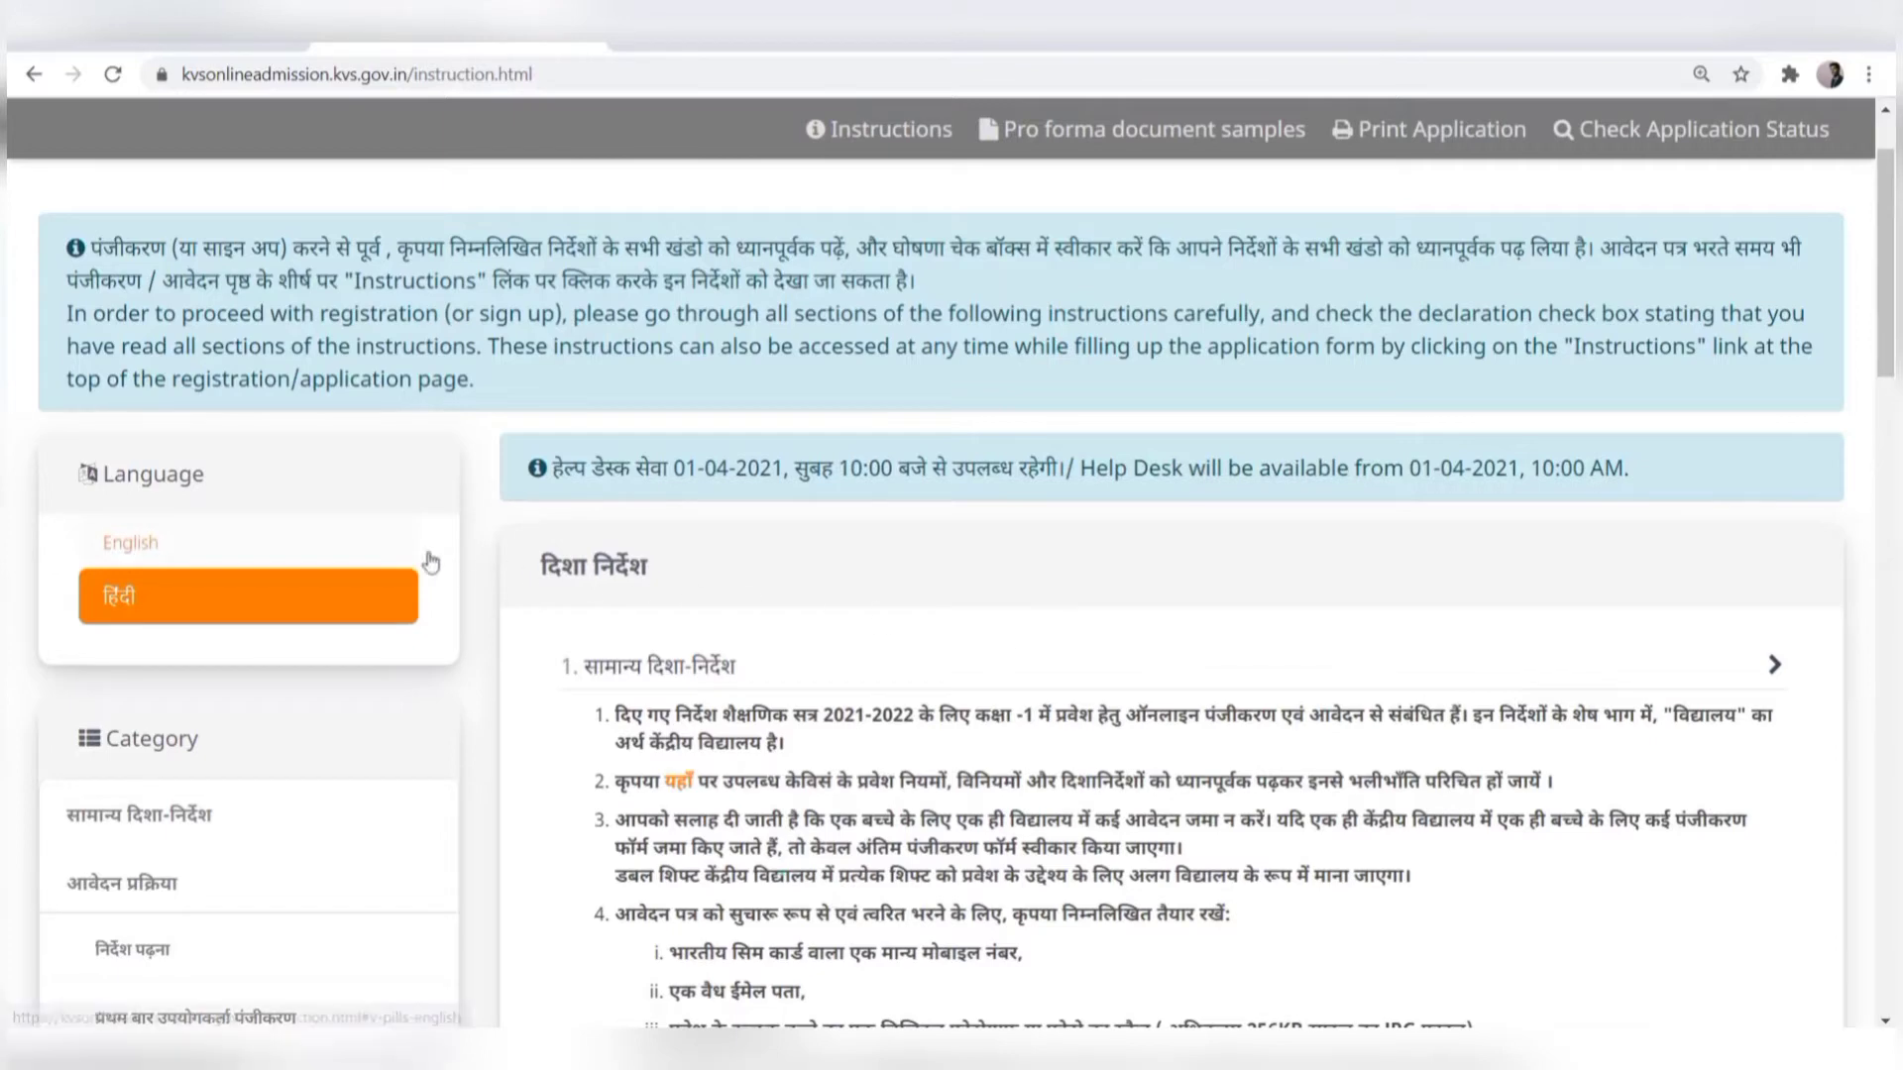
left_click(388, 548)
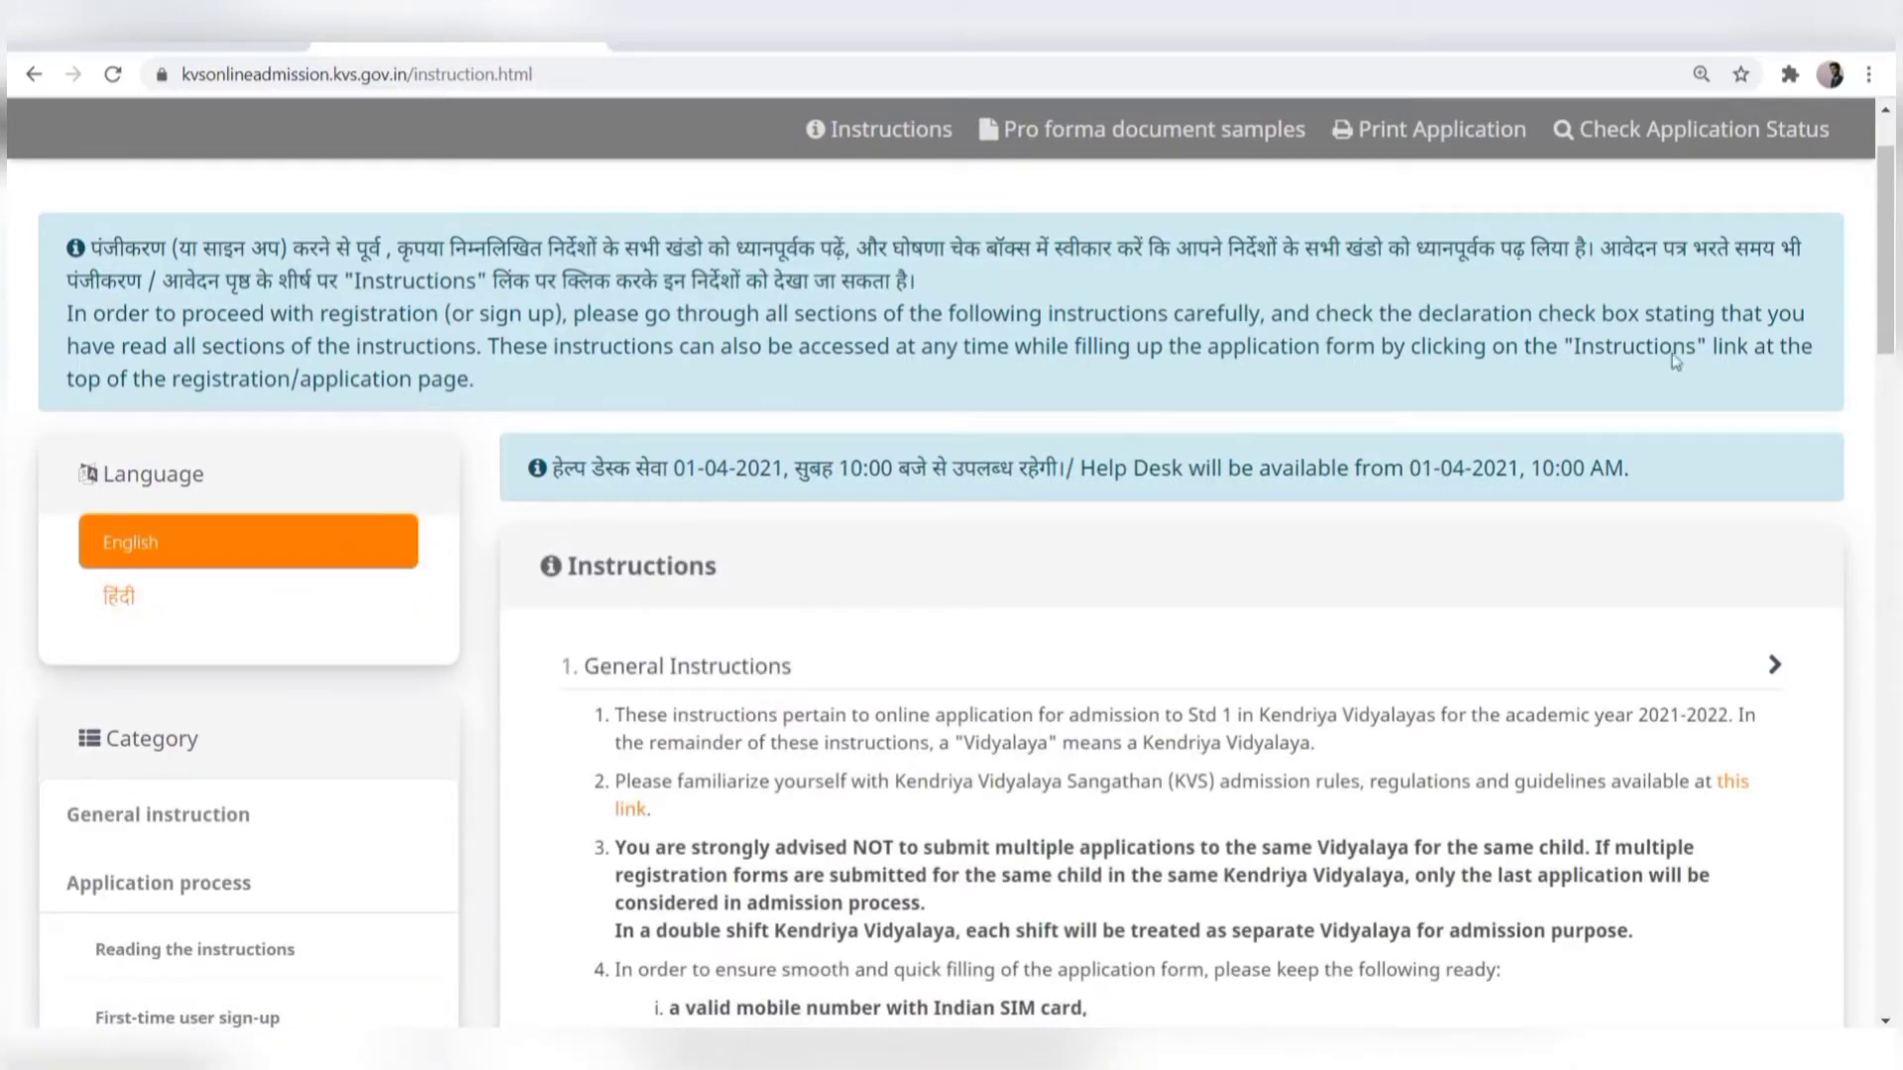
left_click_drag(1887, 330, 1889, 966)
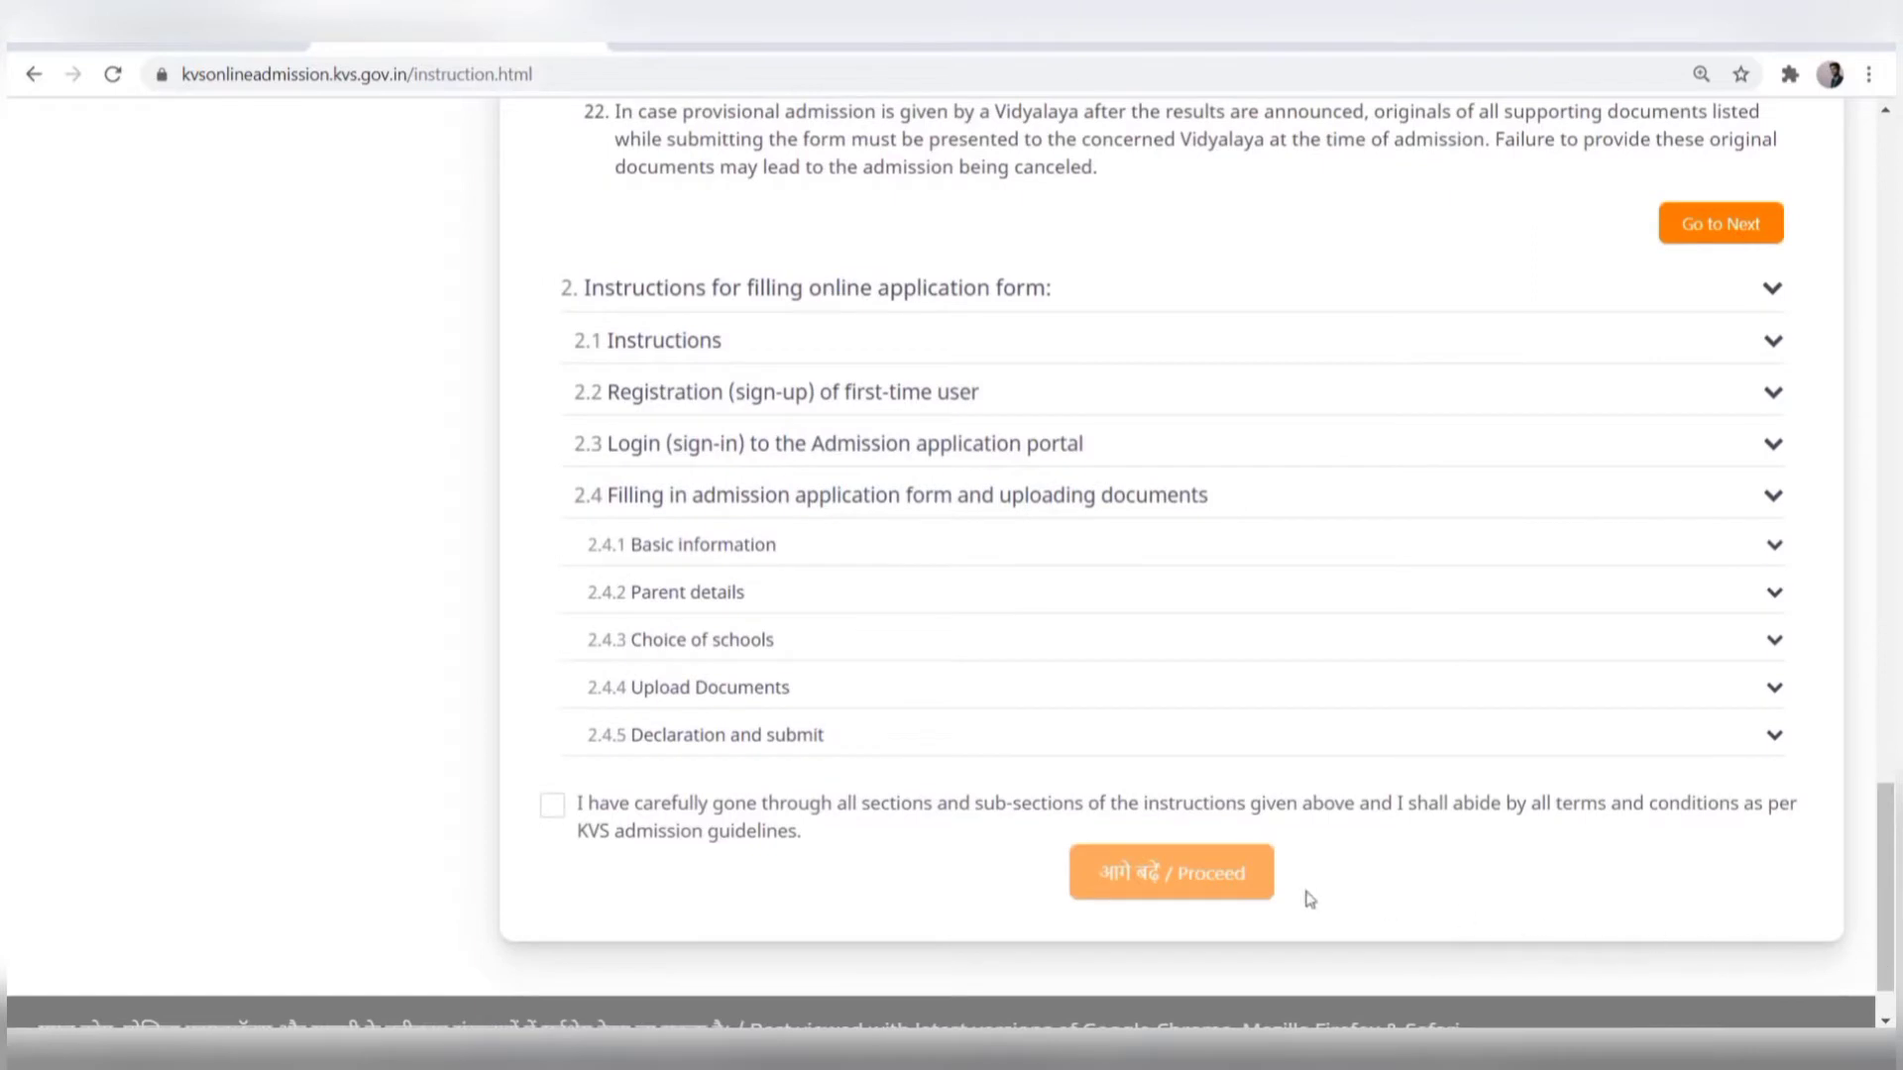
left_click(552, 809)
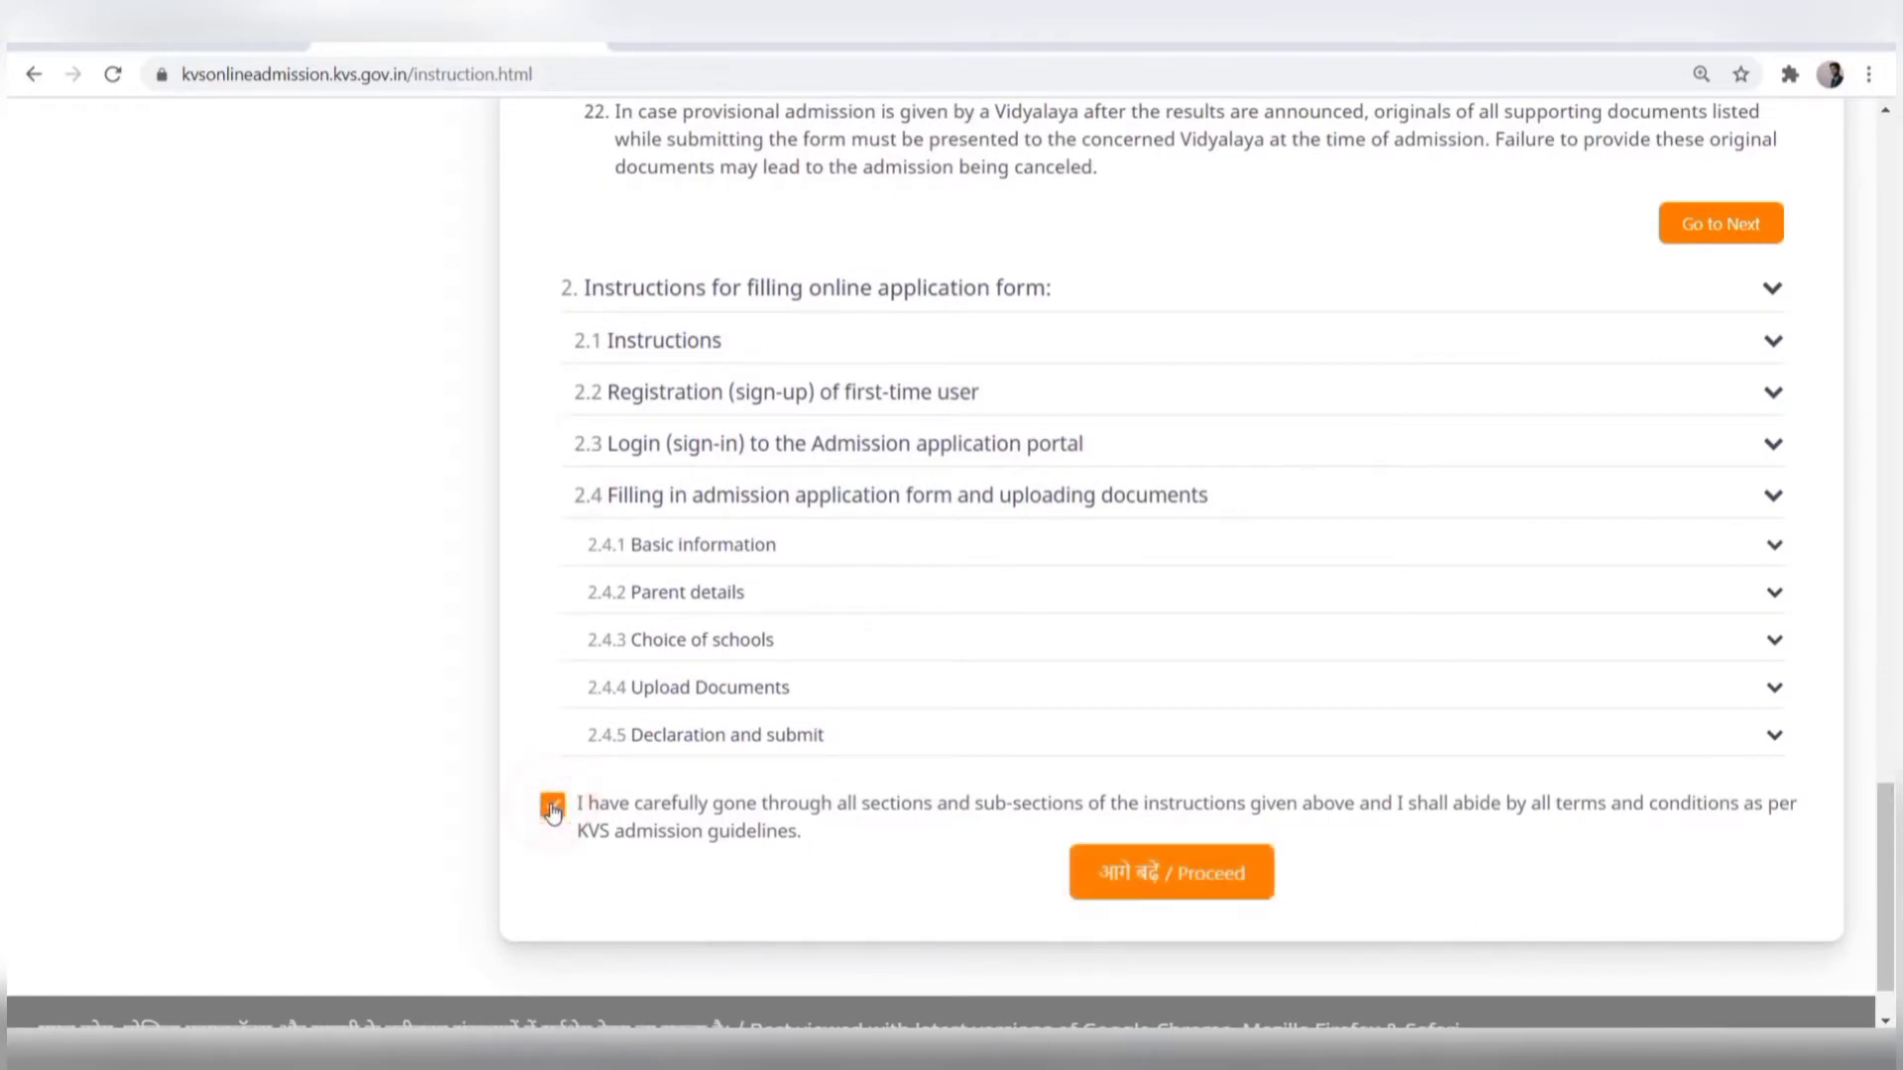
Proceed to the blank New Registration form and click into the child's First name field.
left_click(1153, 874)
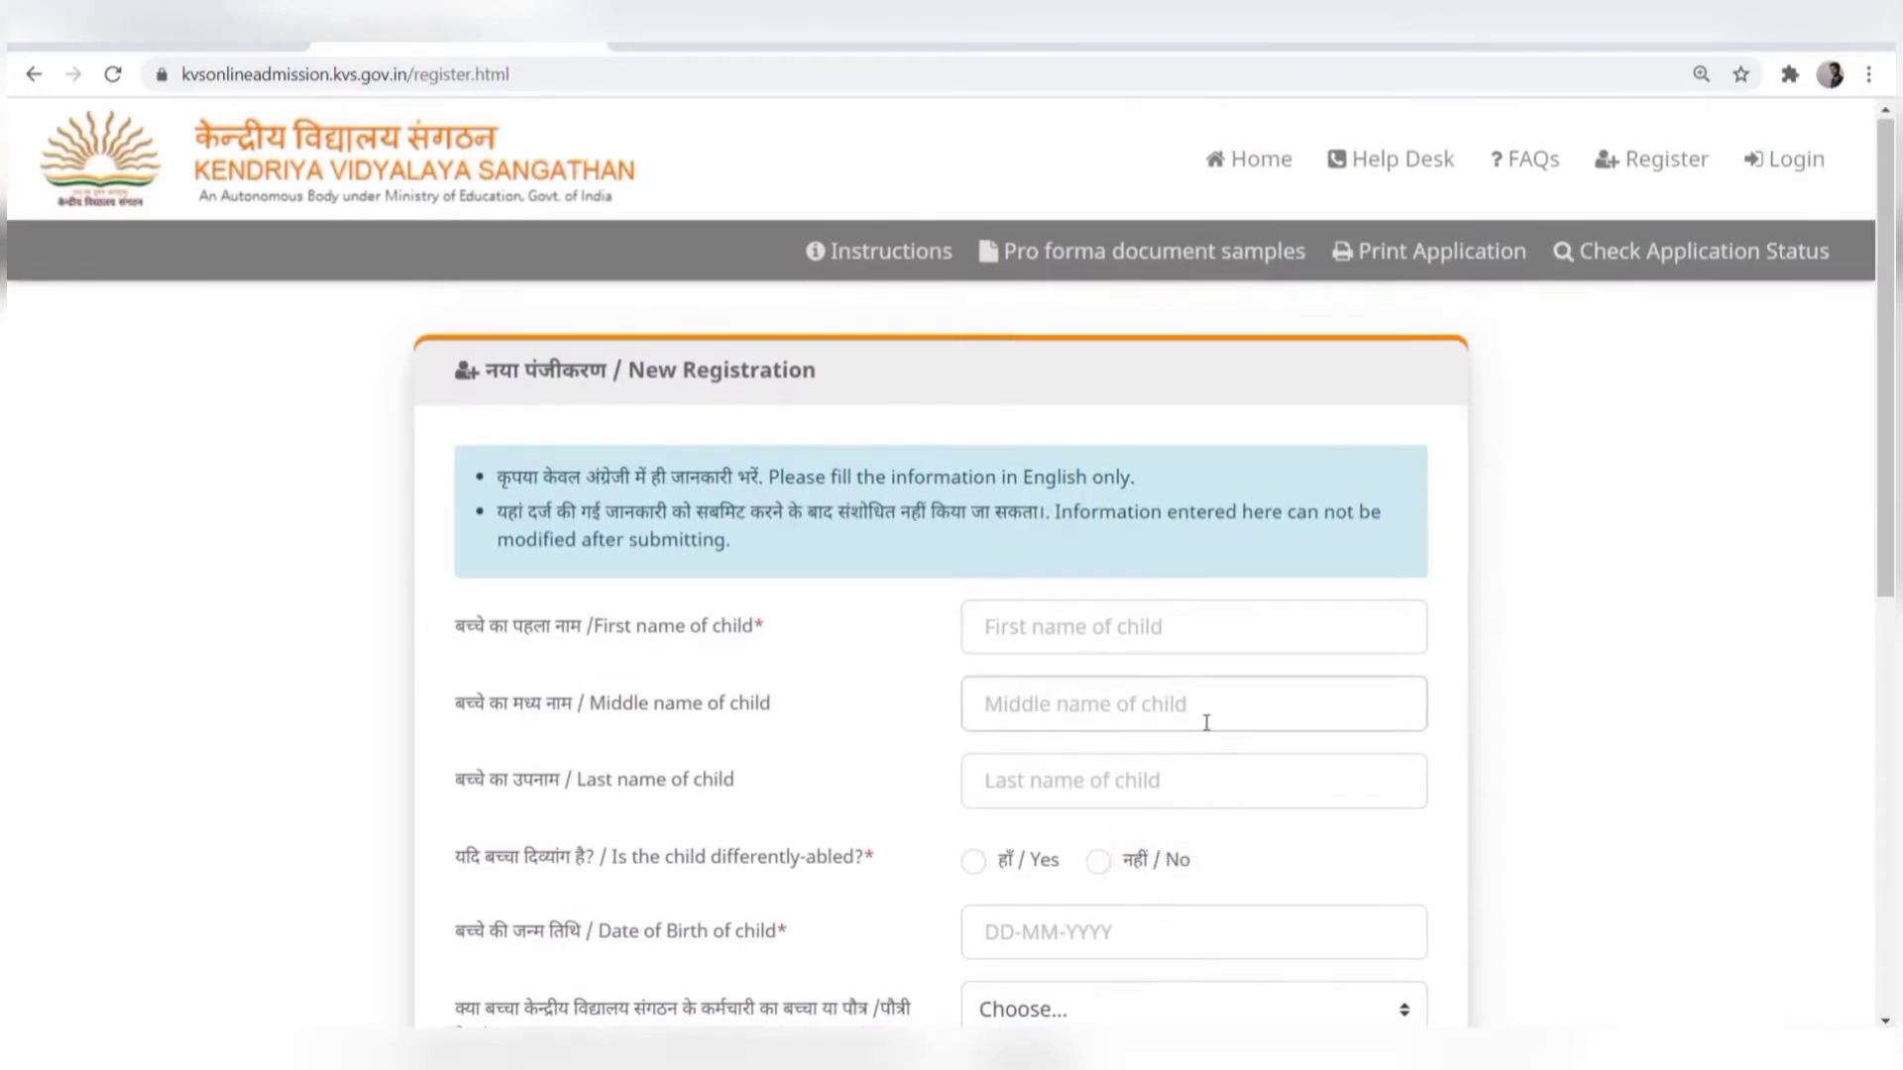
scroll(1209, 729, "down", 1)
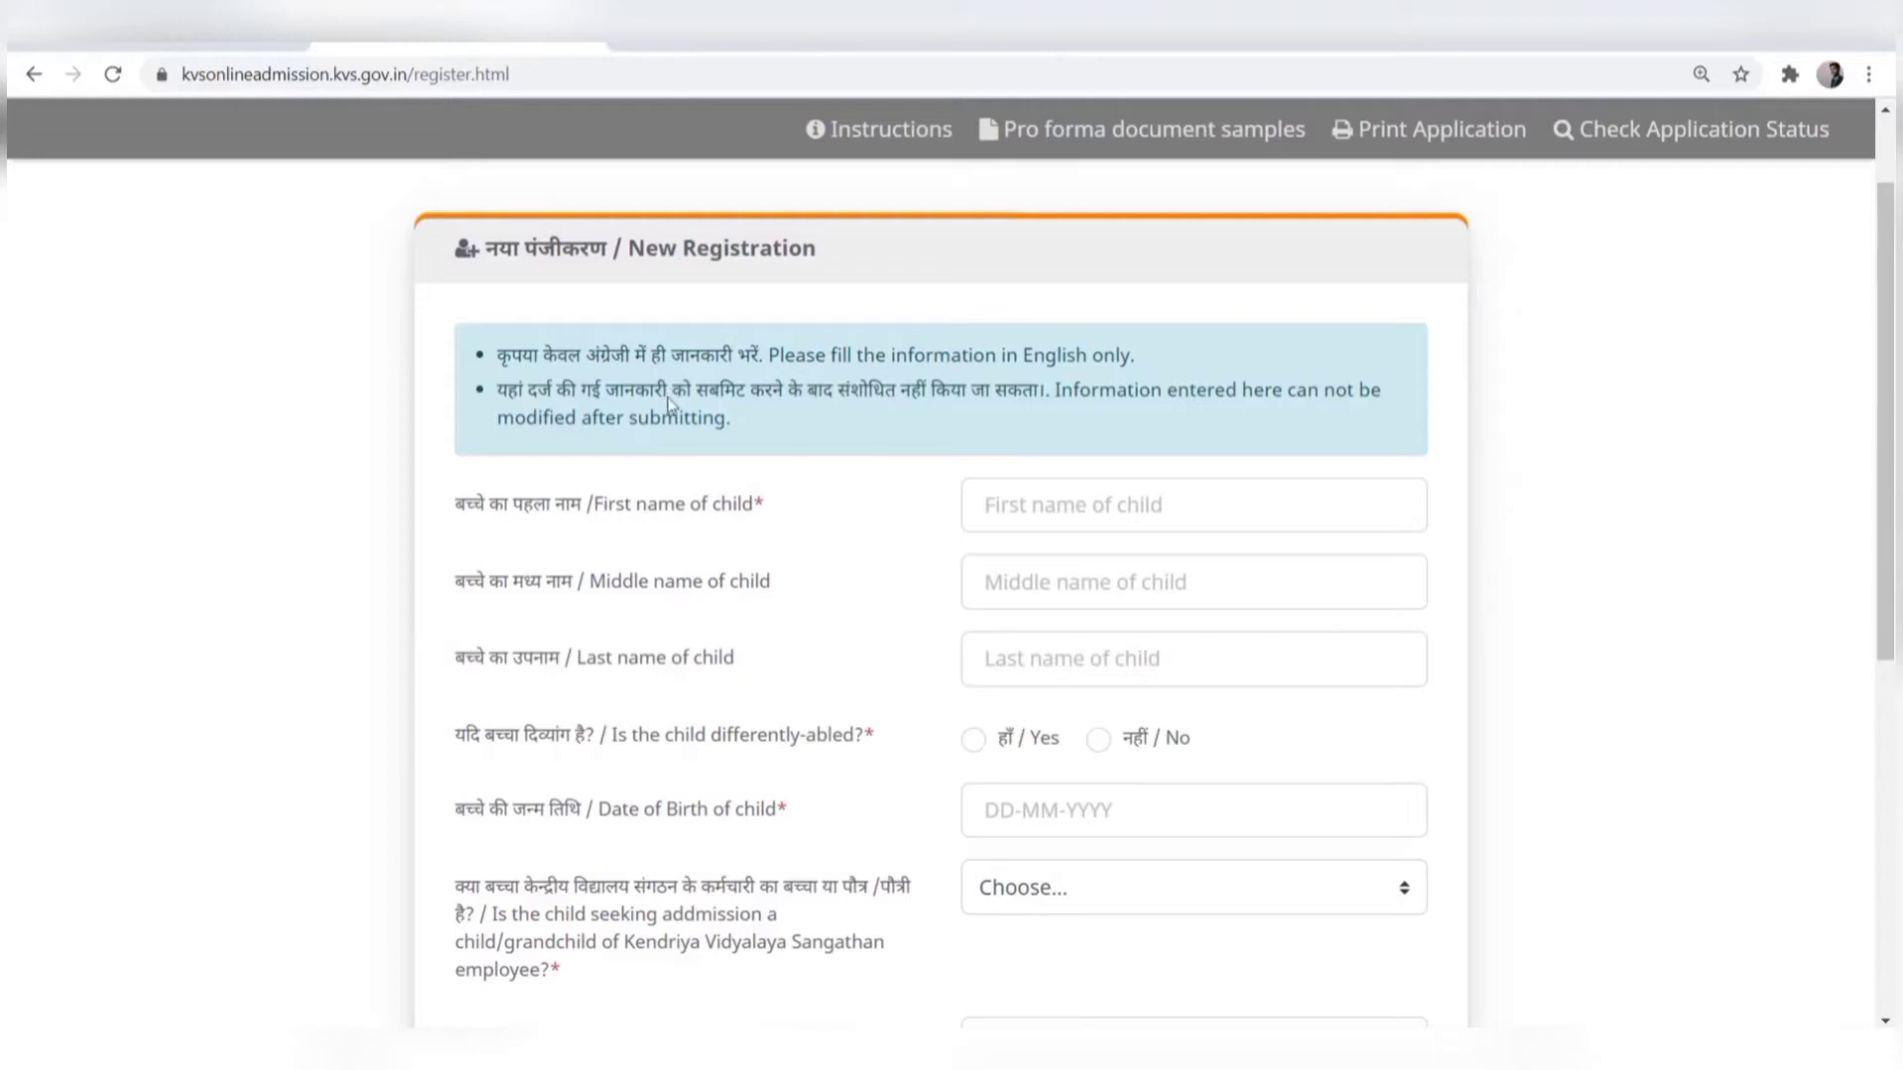
left_click(760, 514)
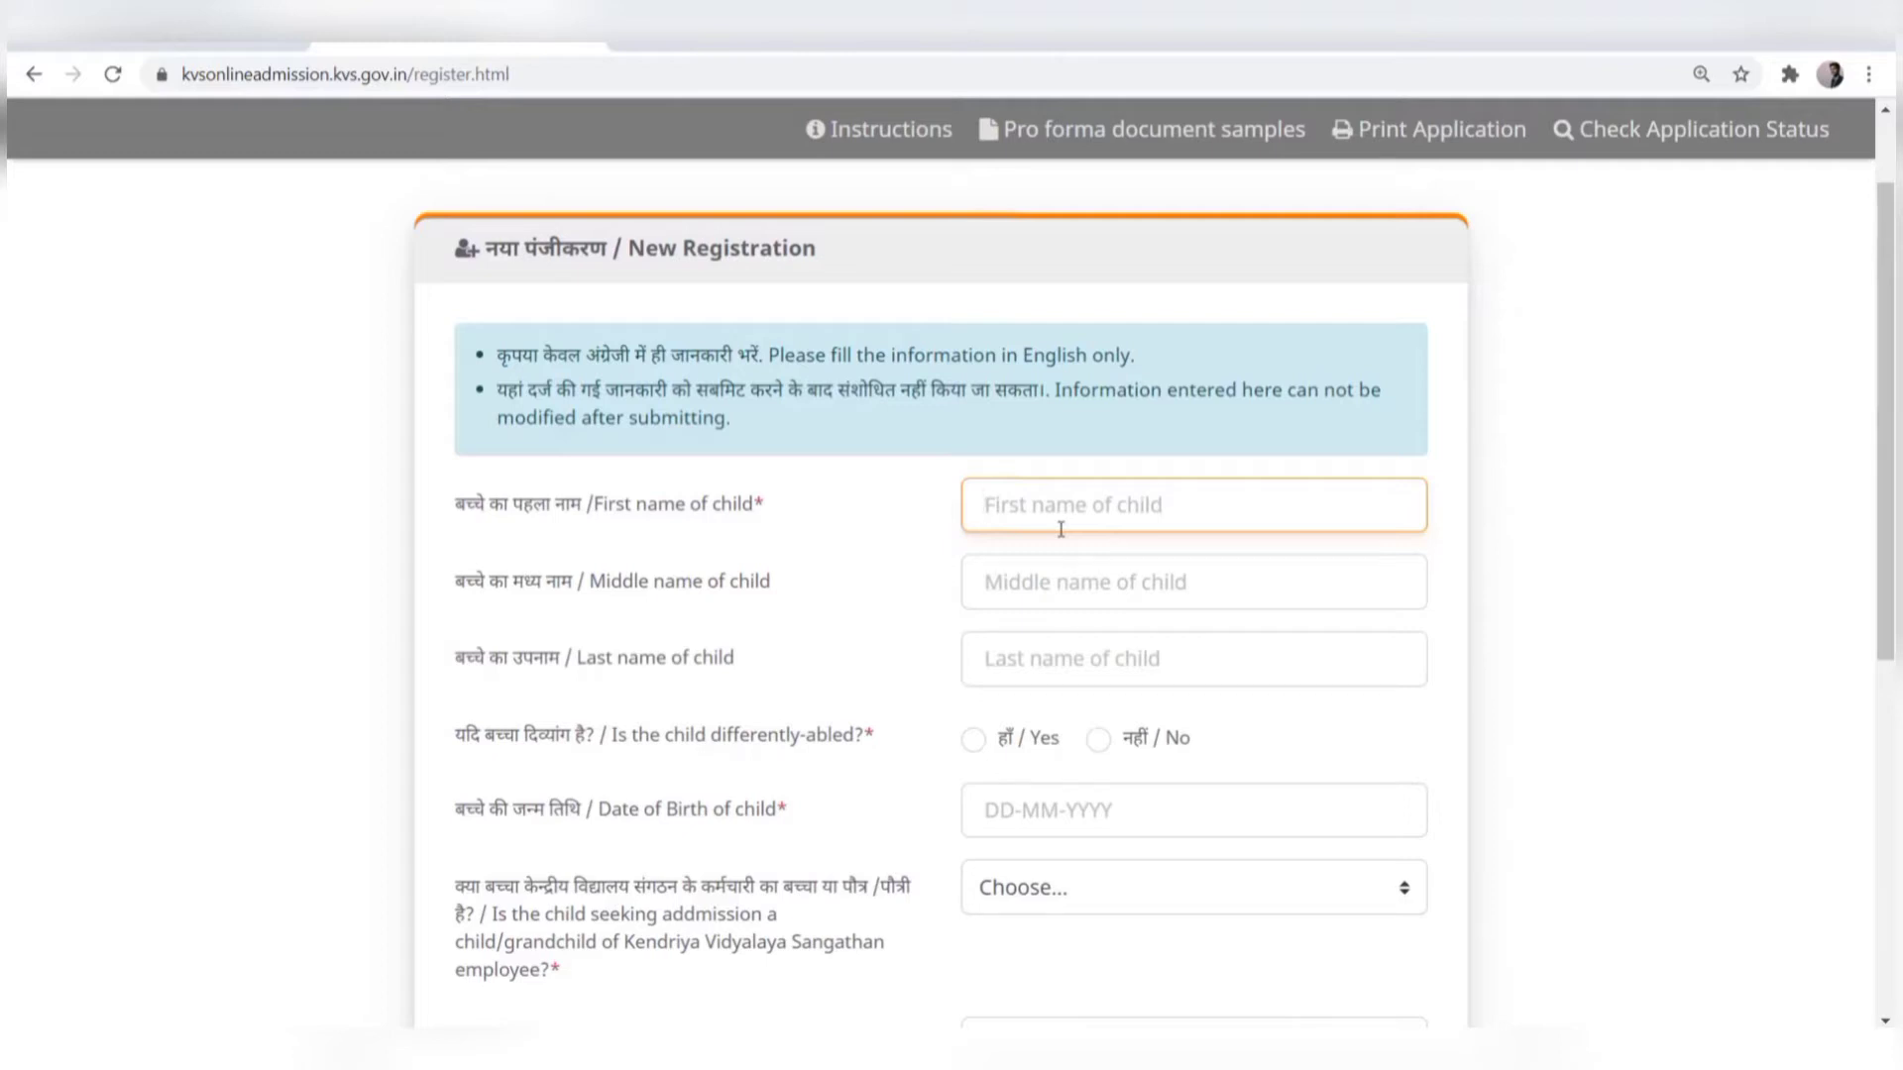
left_click(1447, 503)
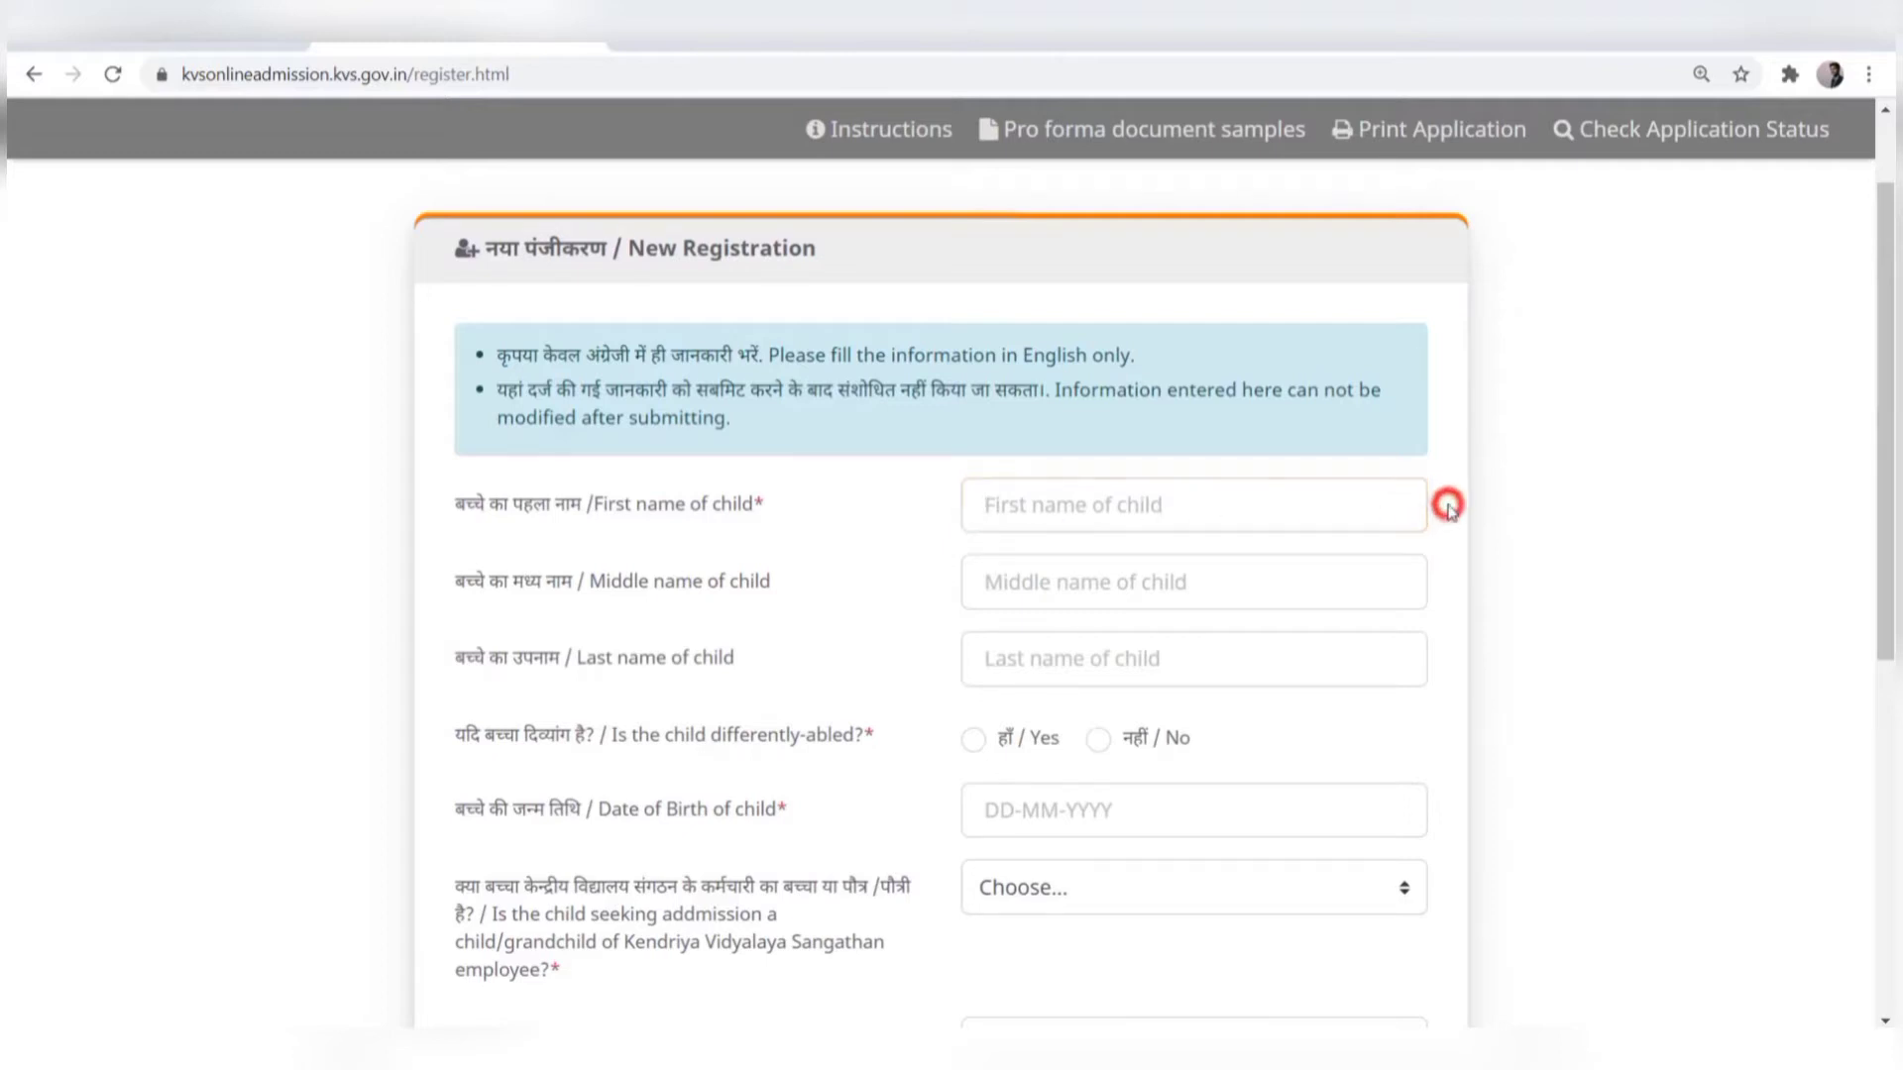
Enter the child's first name and surname, leaving Middle name blank.
left_click(1133, 502)
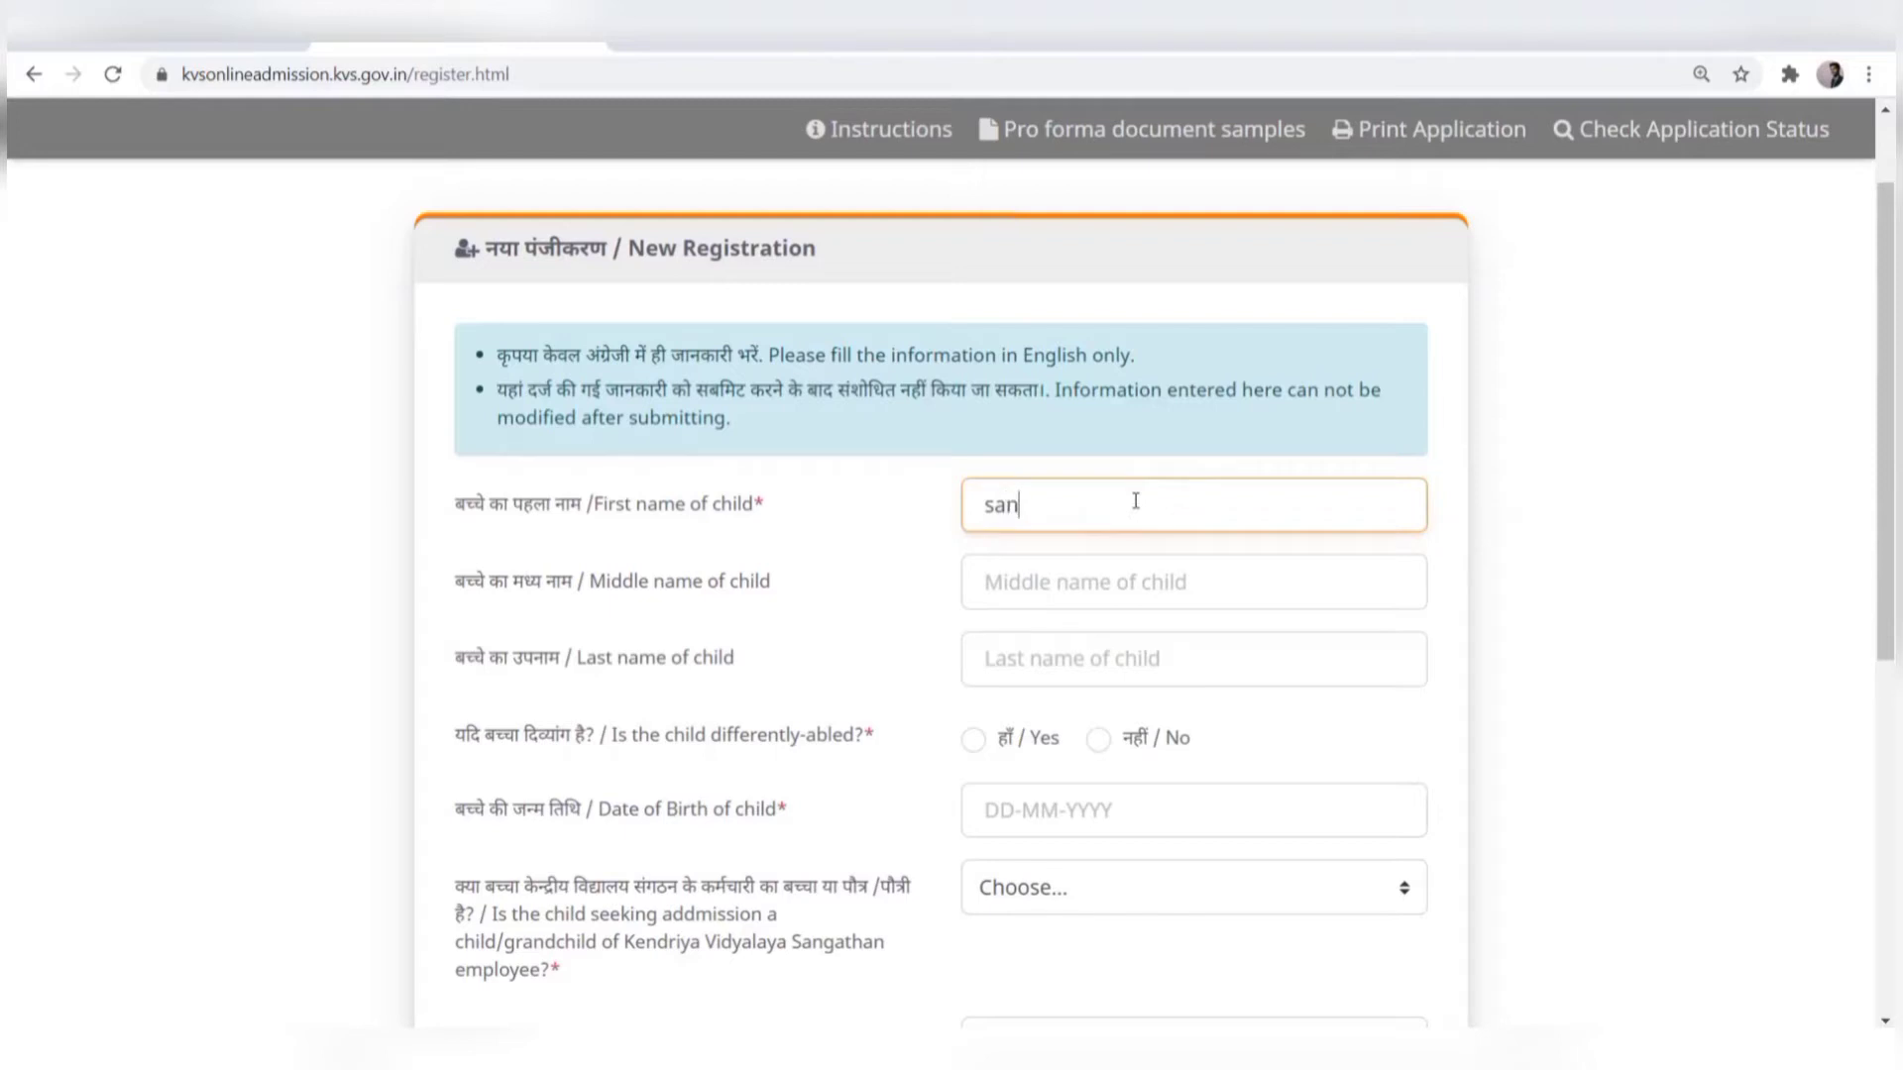
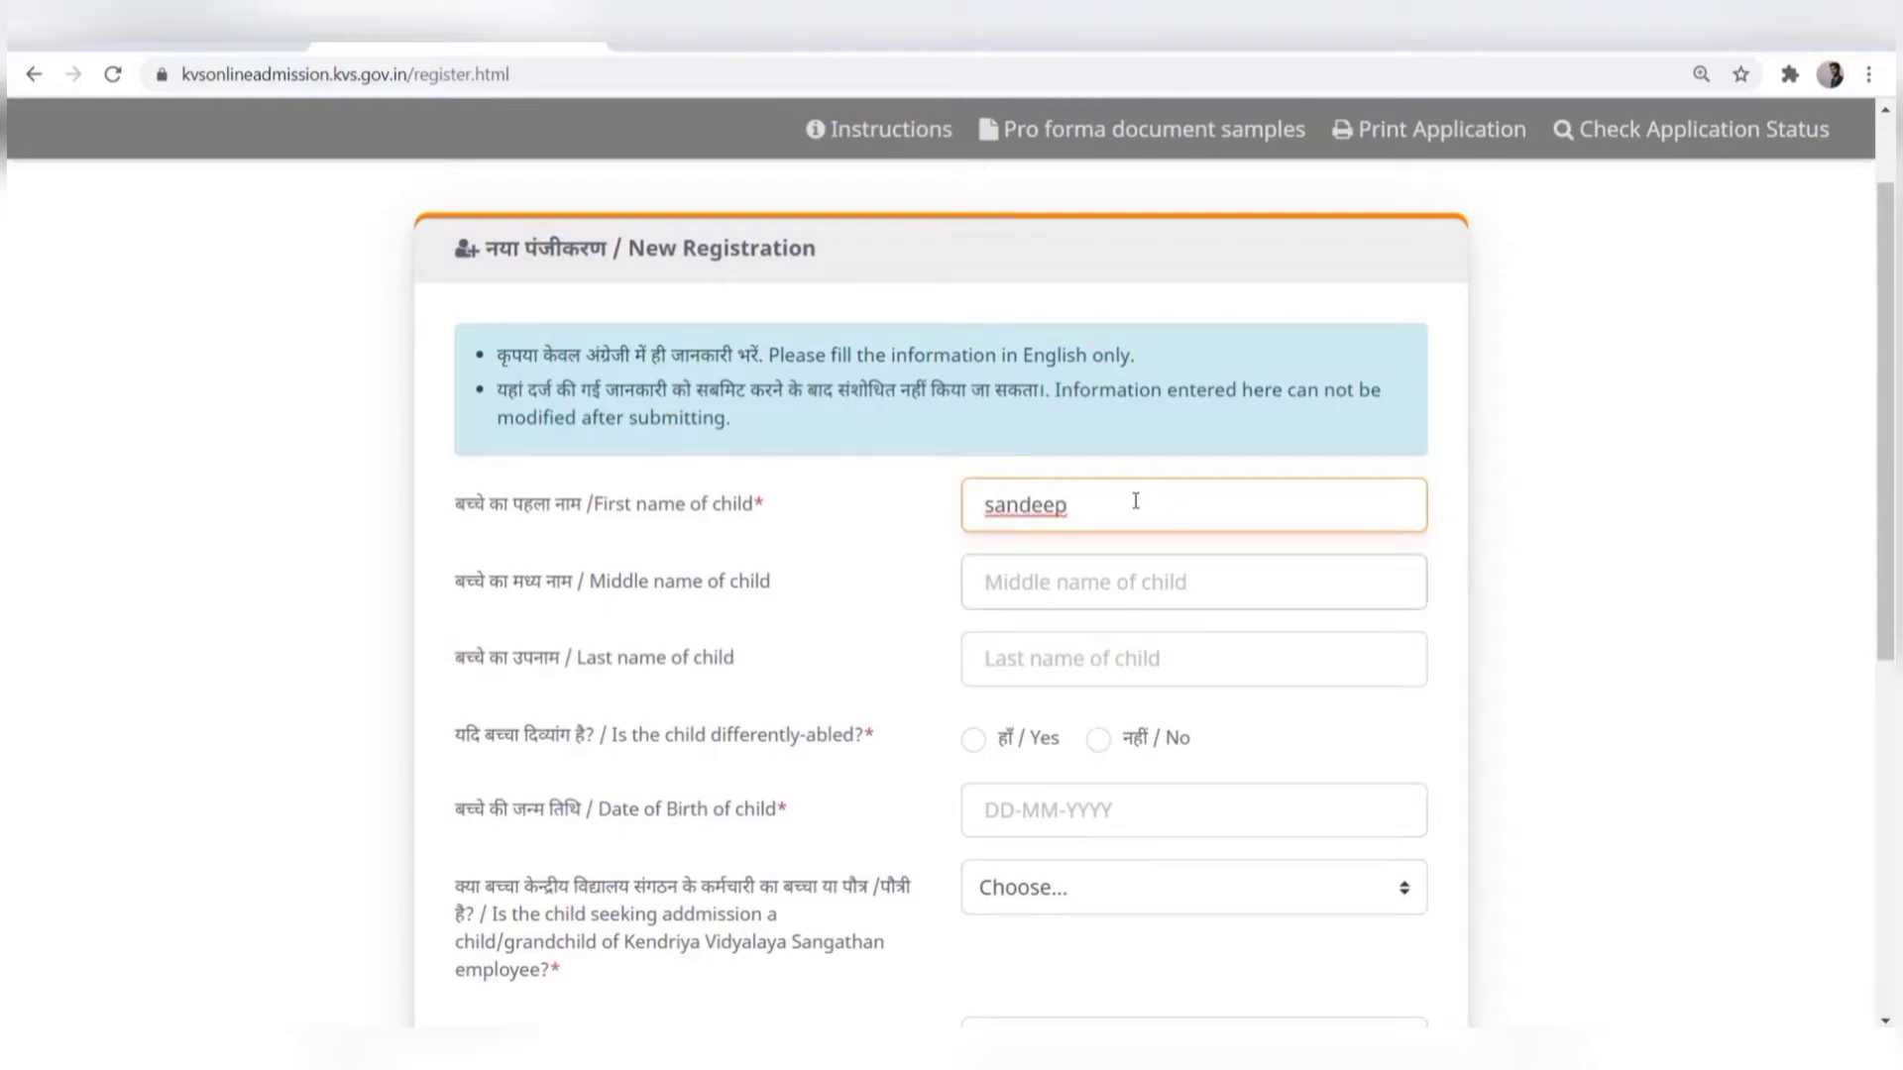
left_click(1095, 572)
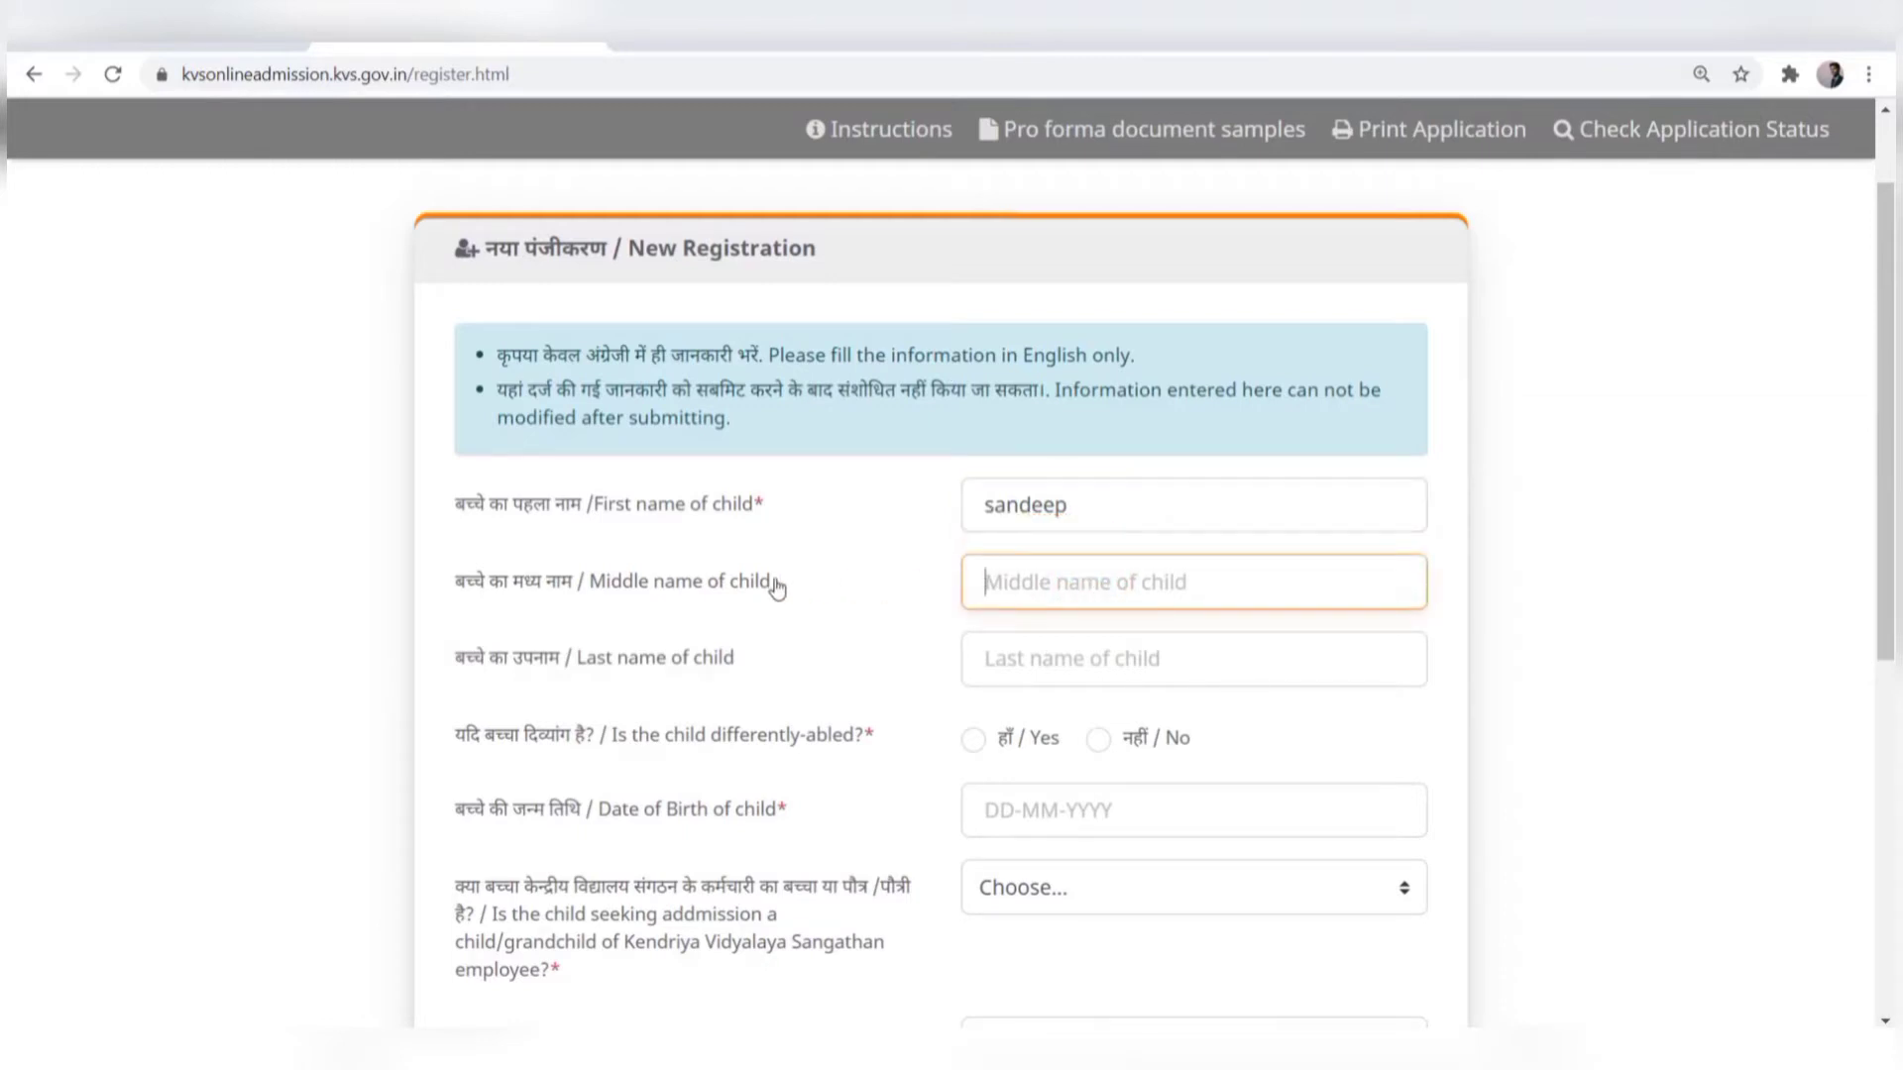
left_click(1046, 657)
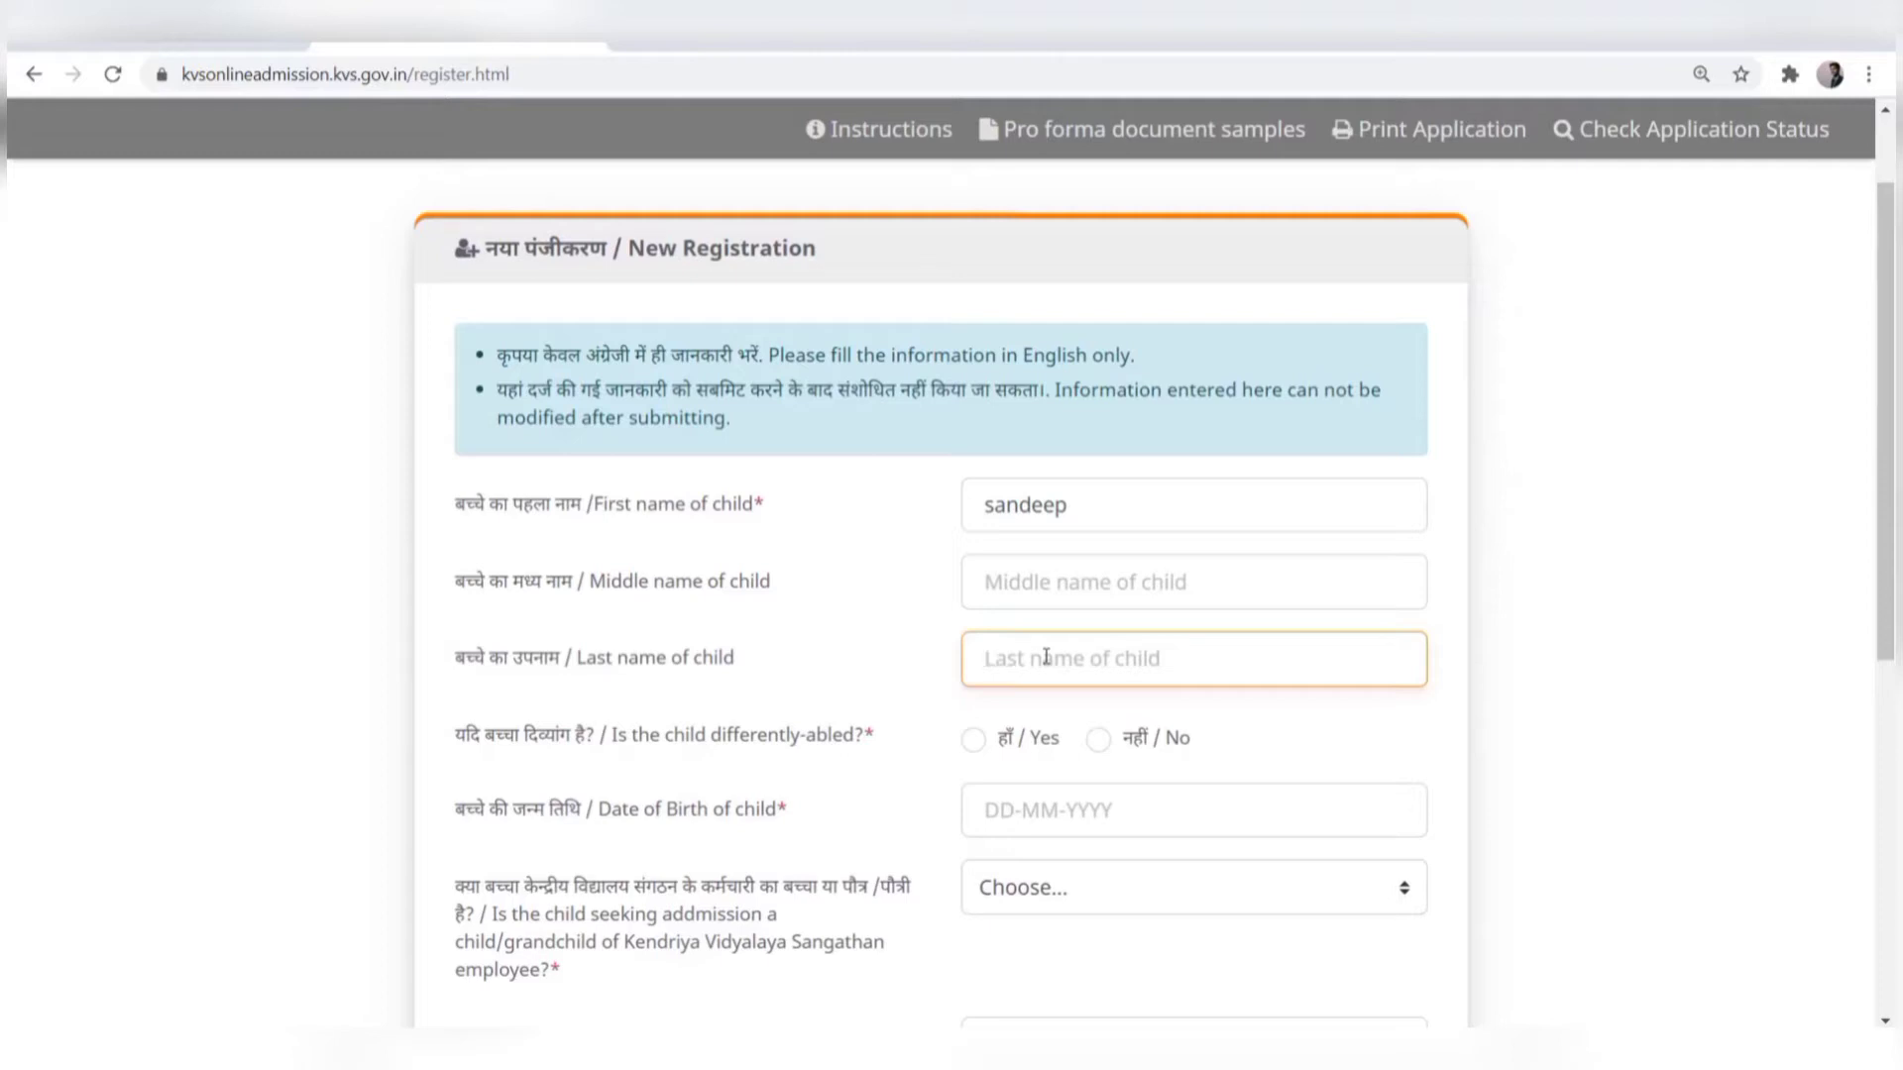
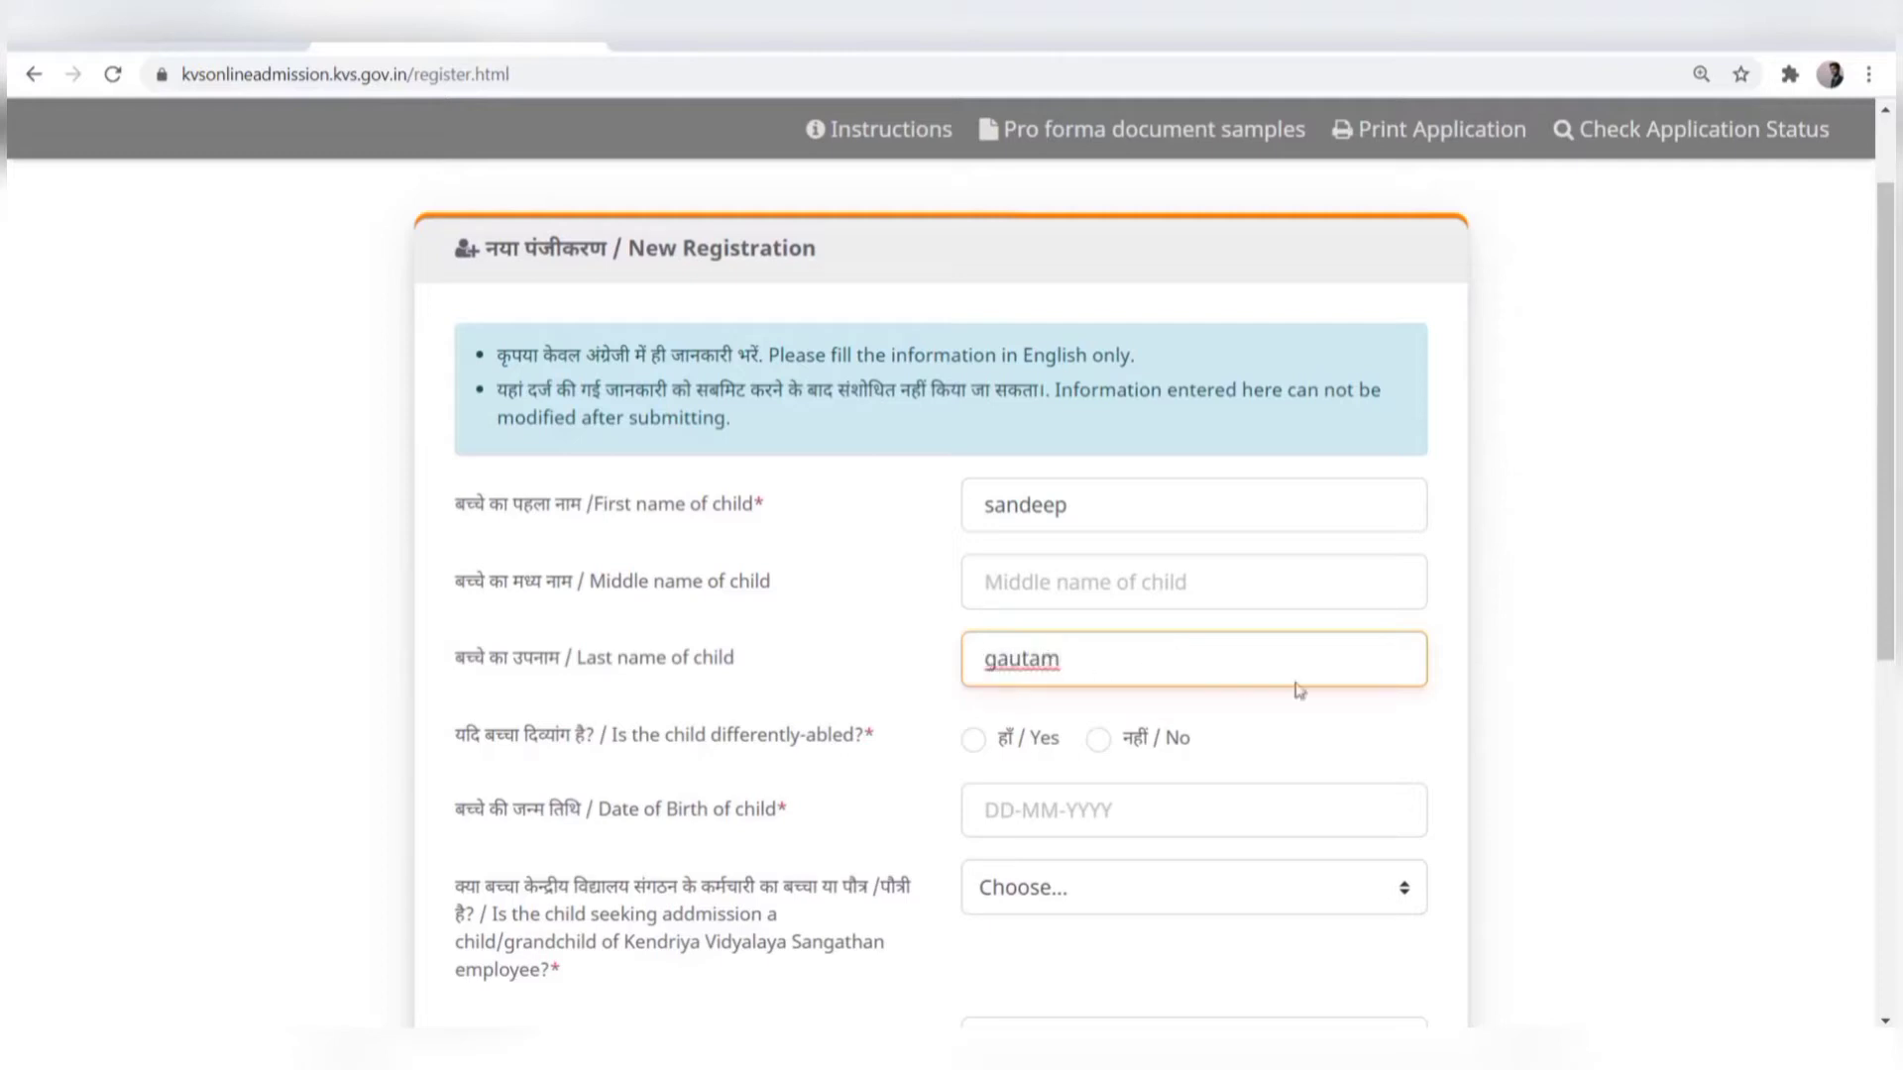
left_click(1492, 706)
scroll(1495, 709, "down", 1)
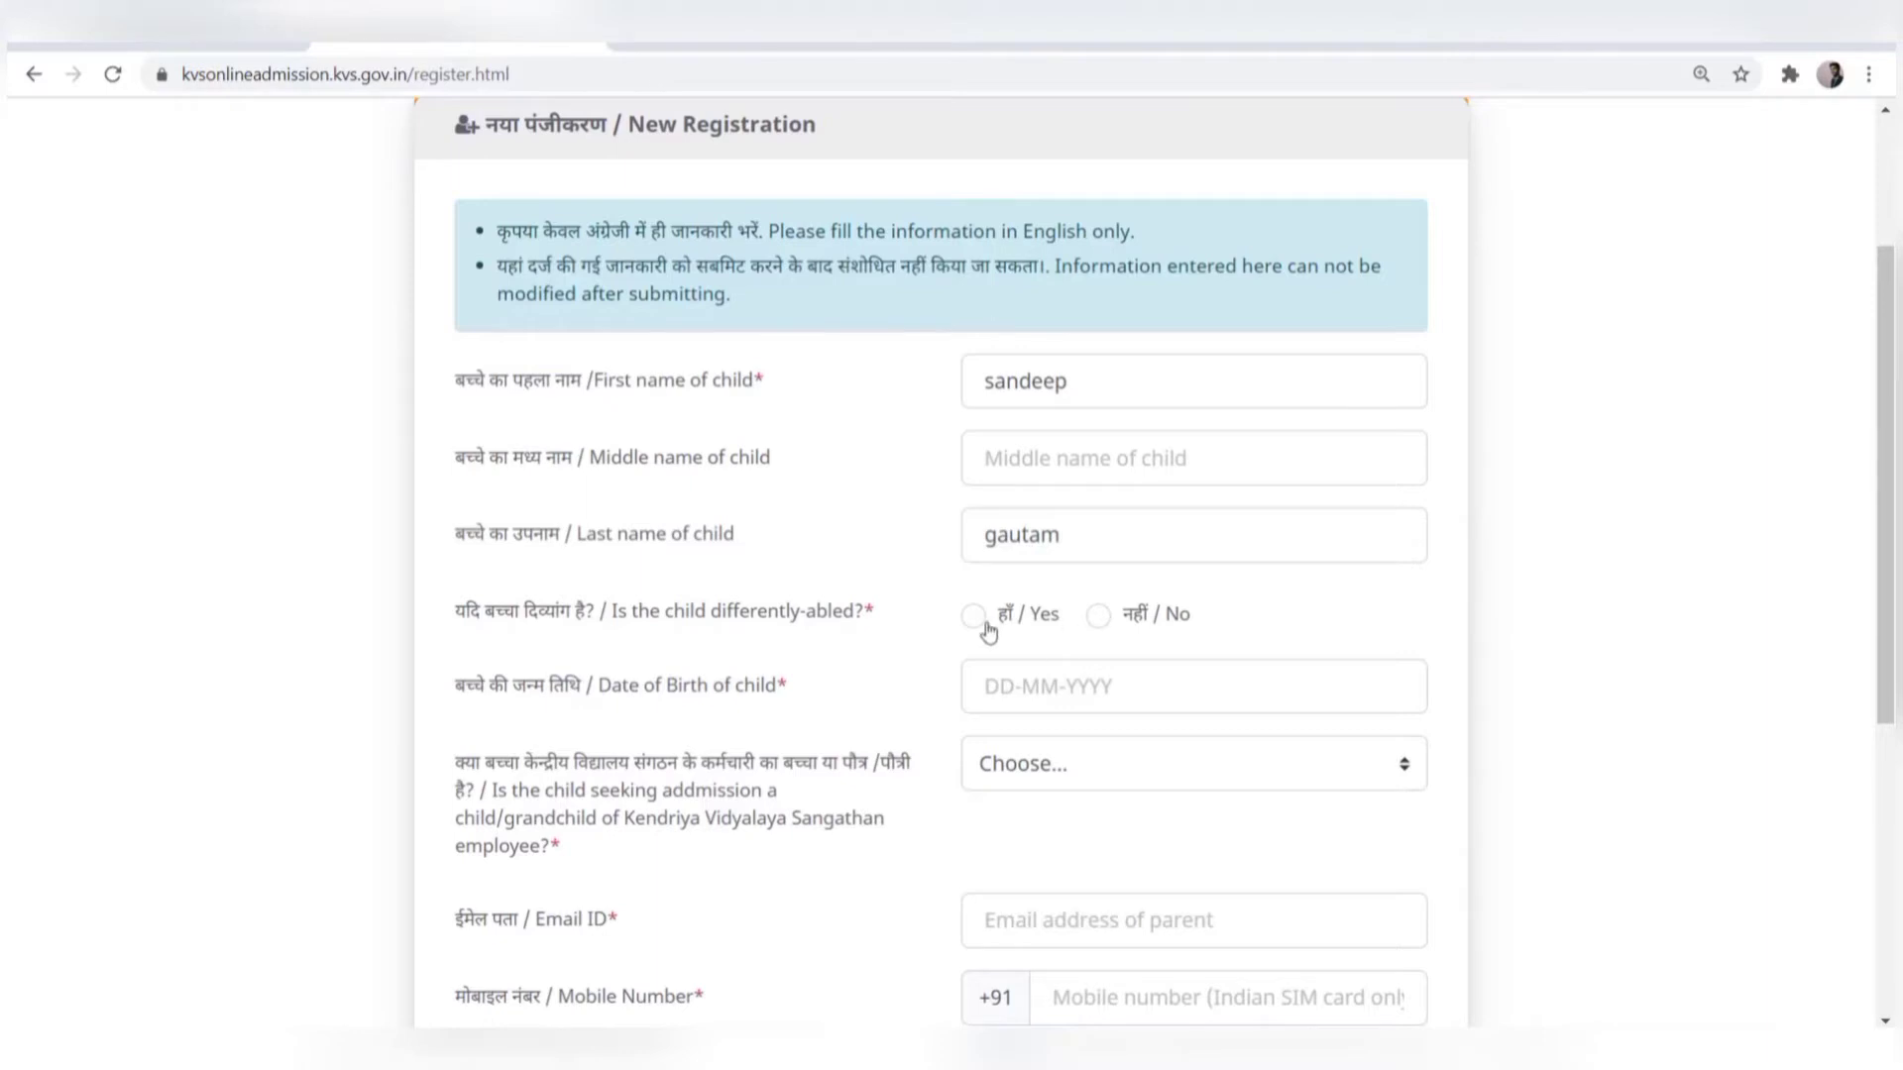
Mark the child as not differently-abled and pick 15 April 2021 as the birth date.
left_click(1101, 622)
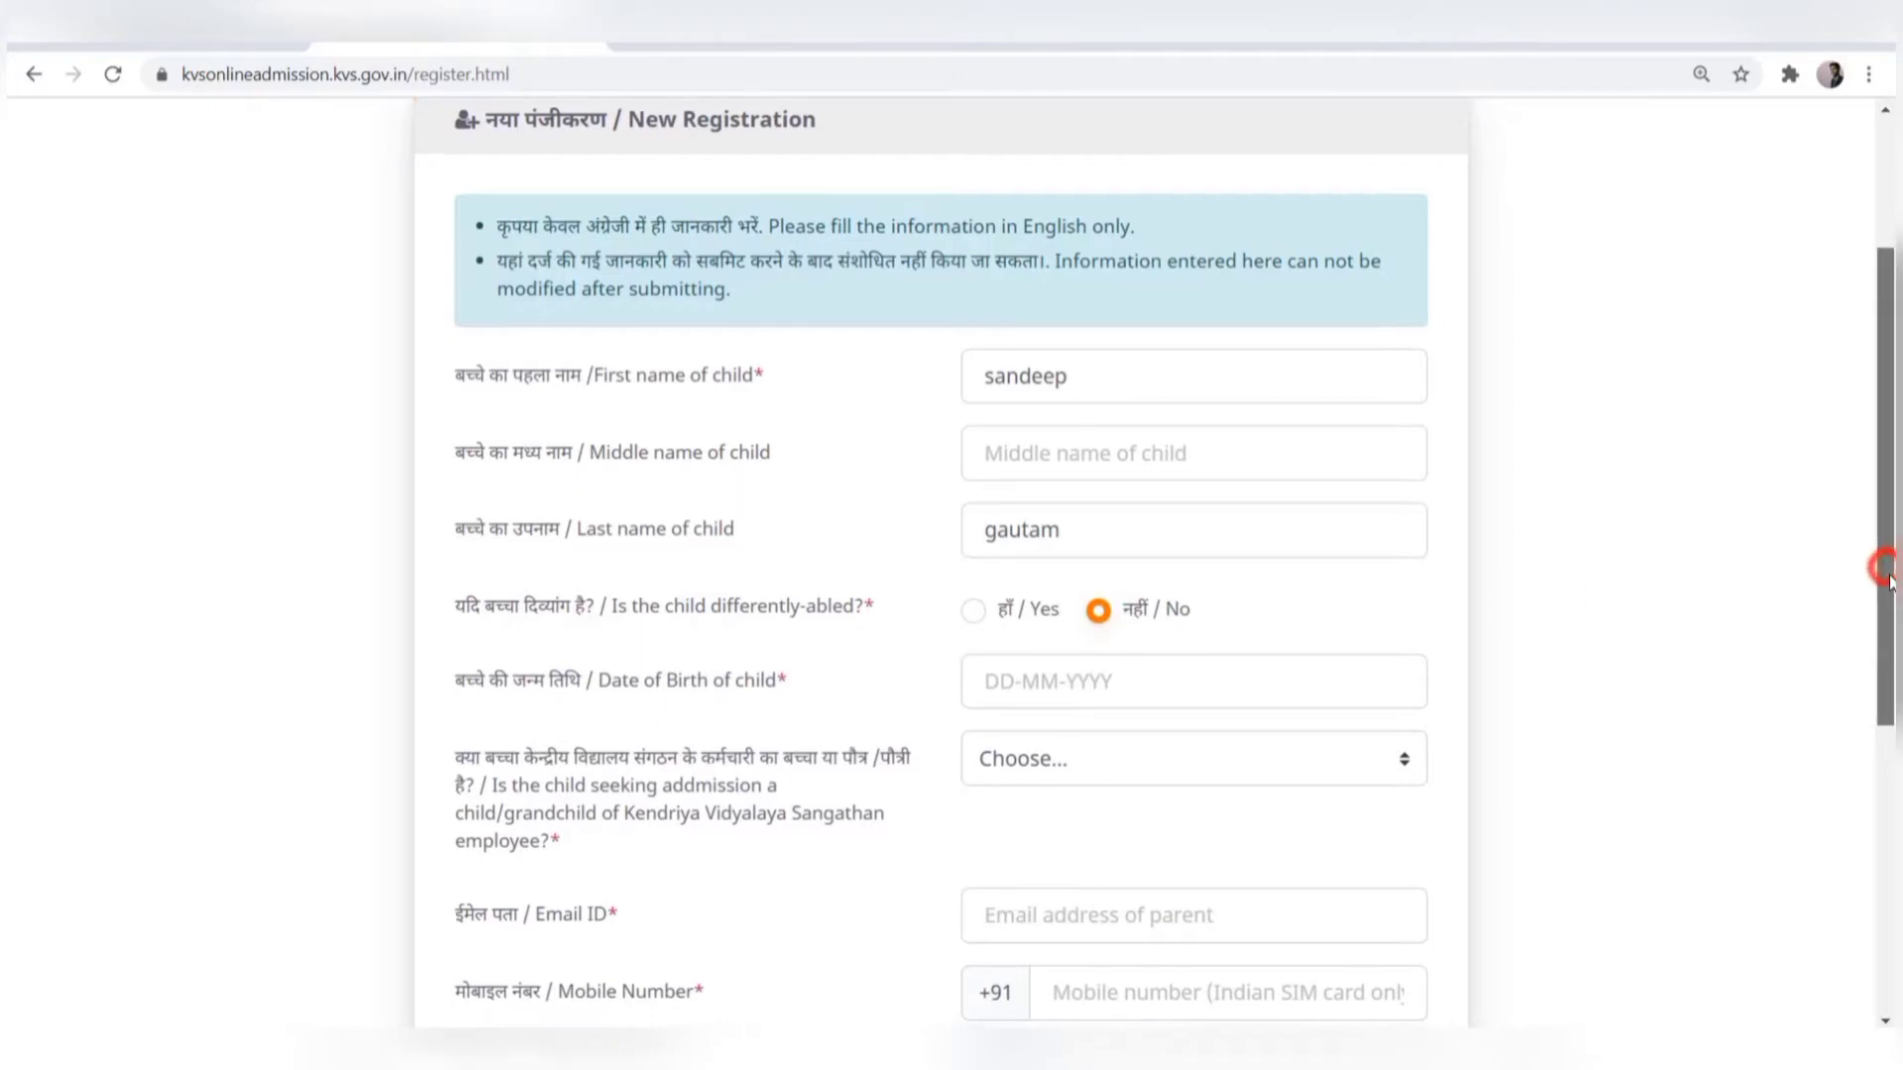
scroll(1890, 564, "down", 1)
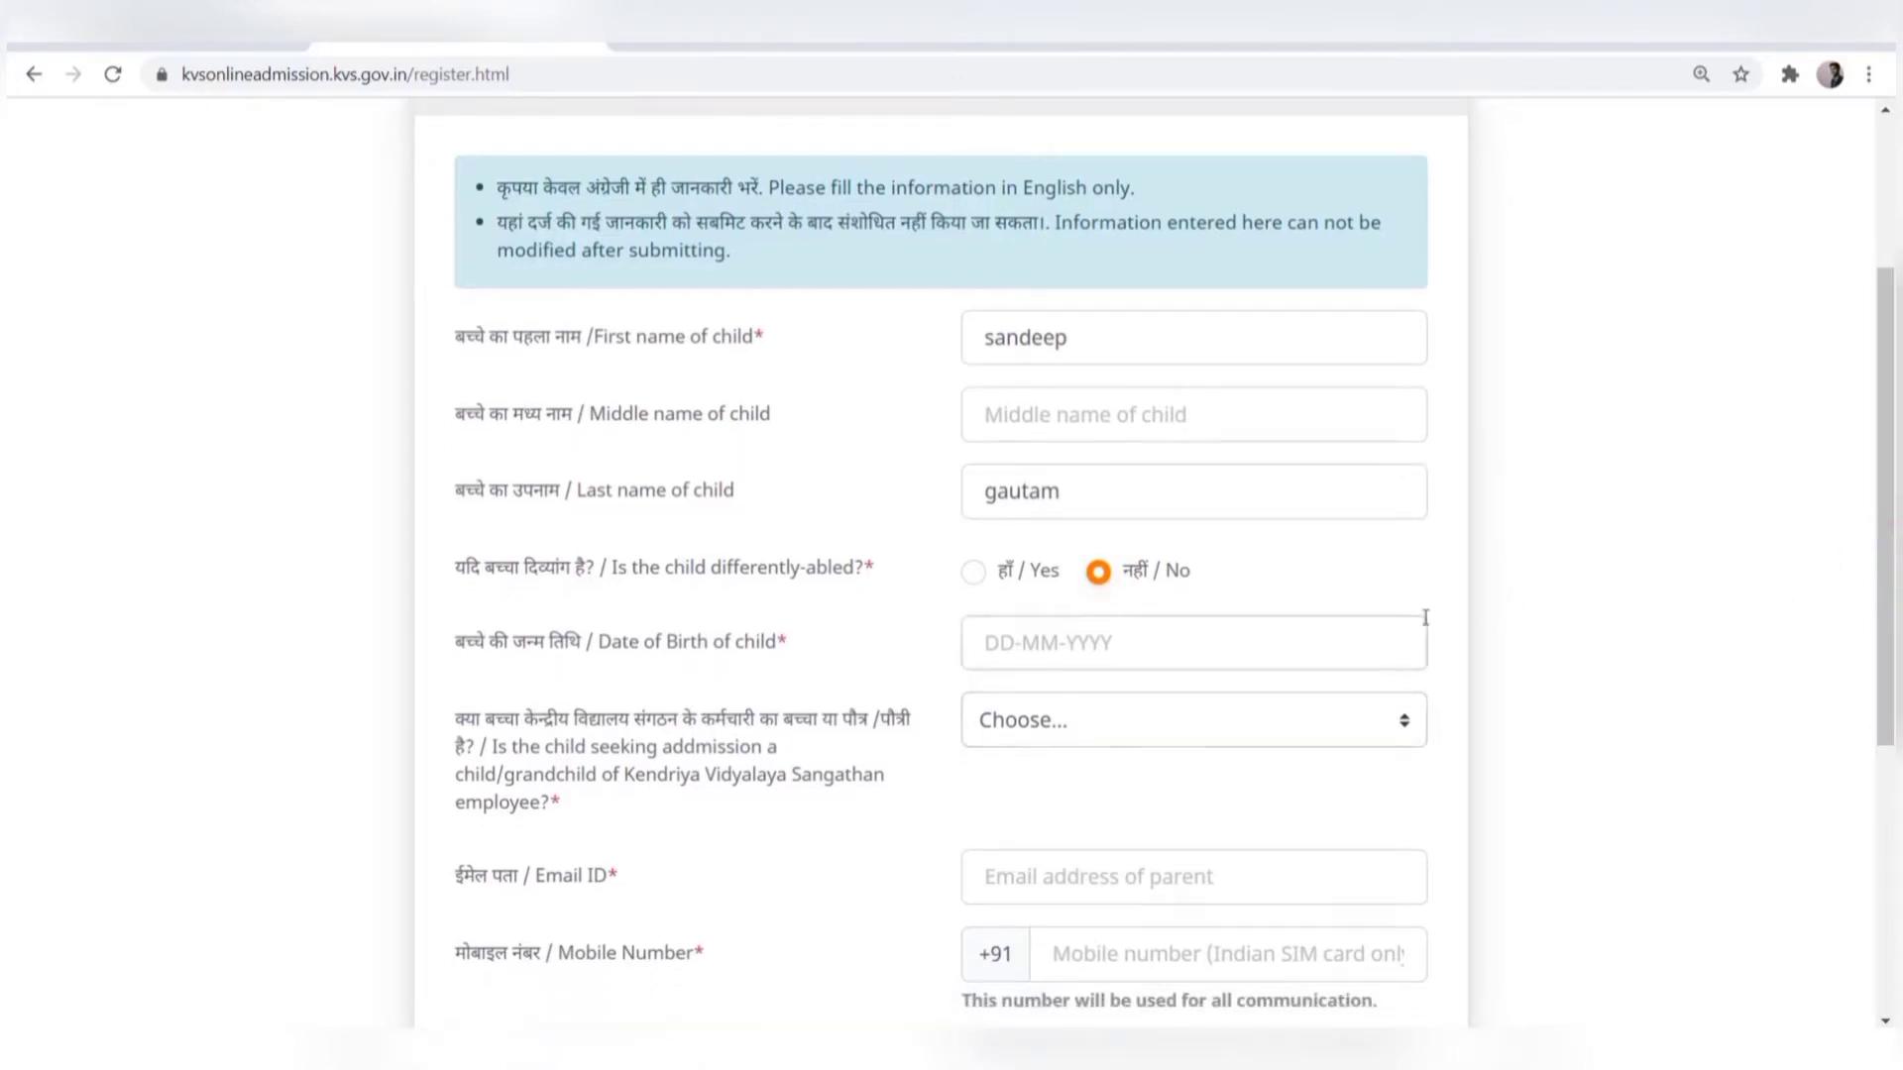
left_click(1144, 634)
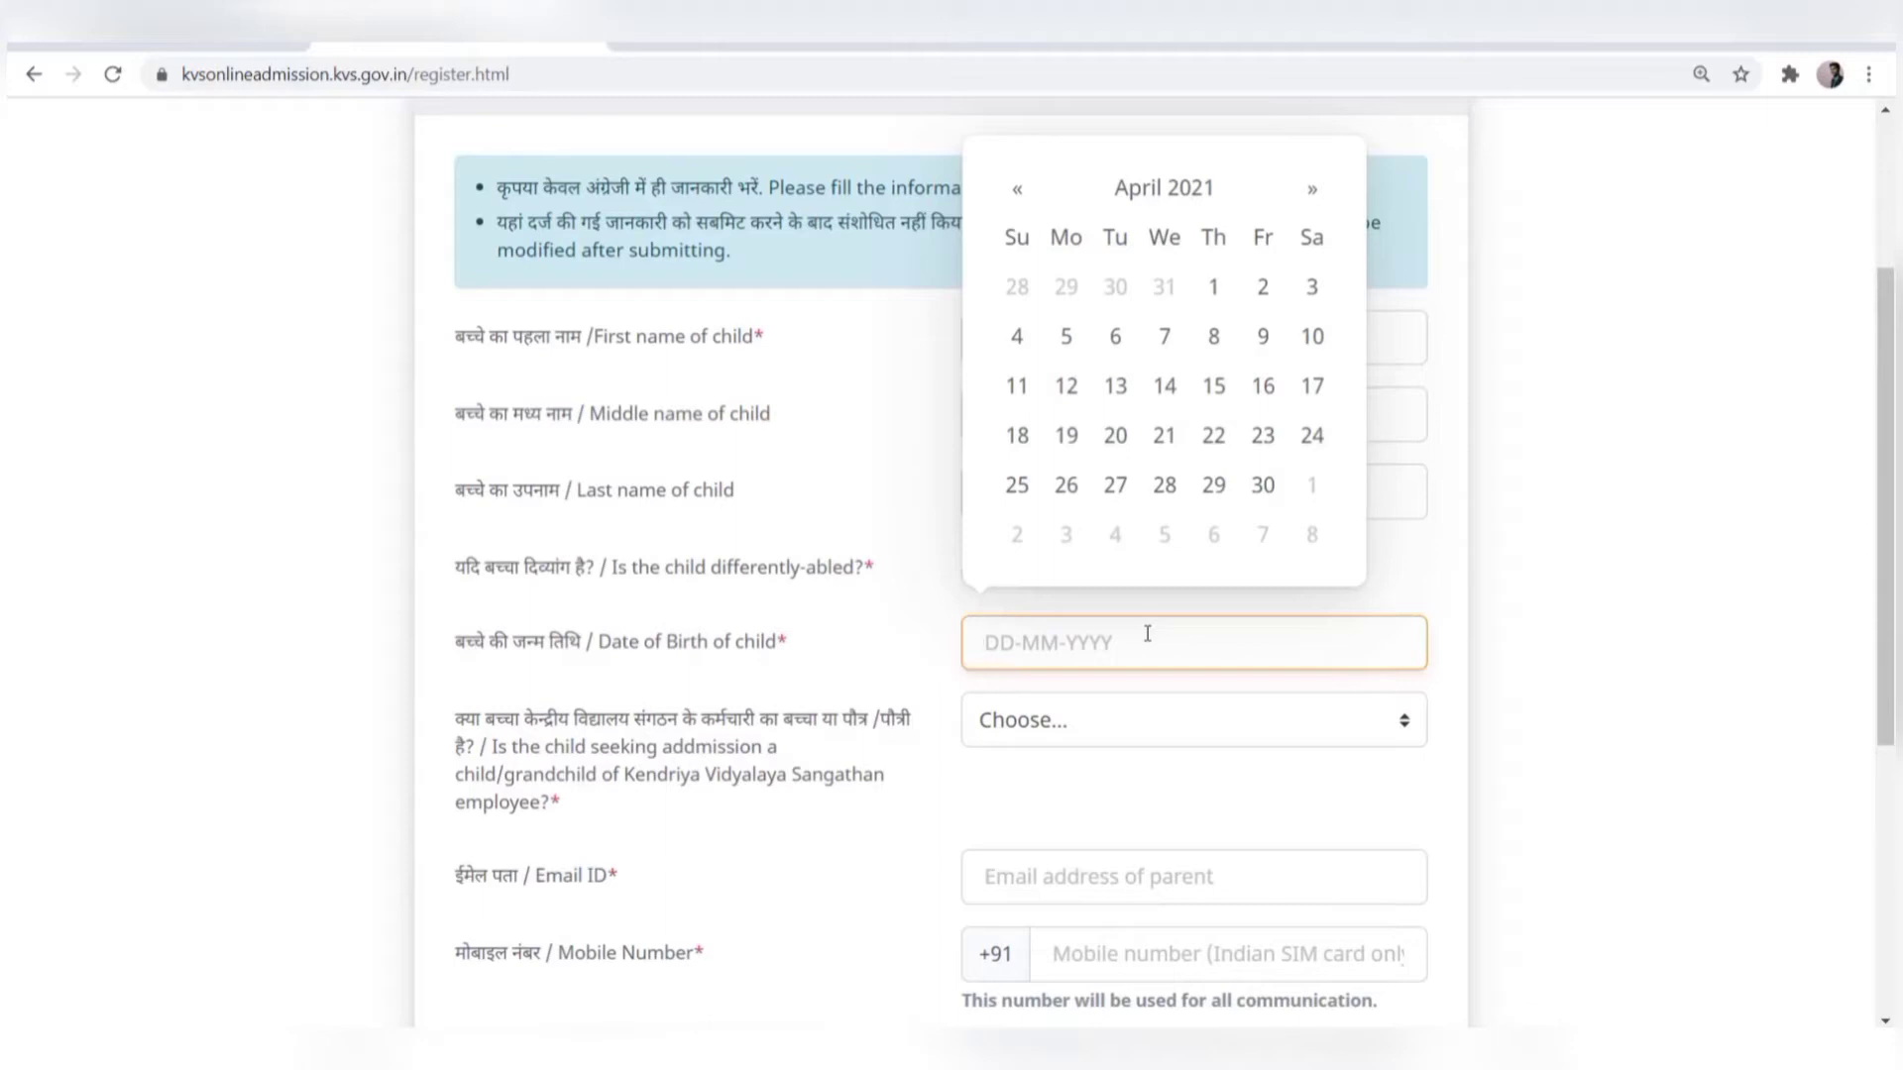
left_click(1213, 387)
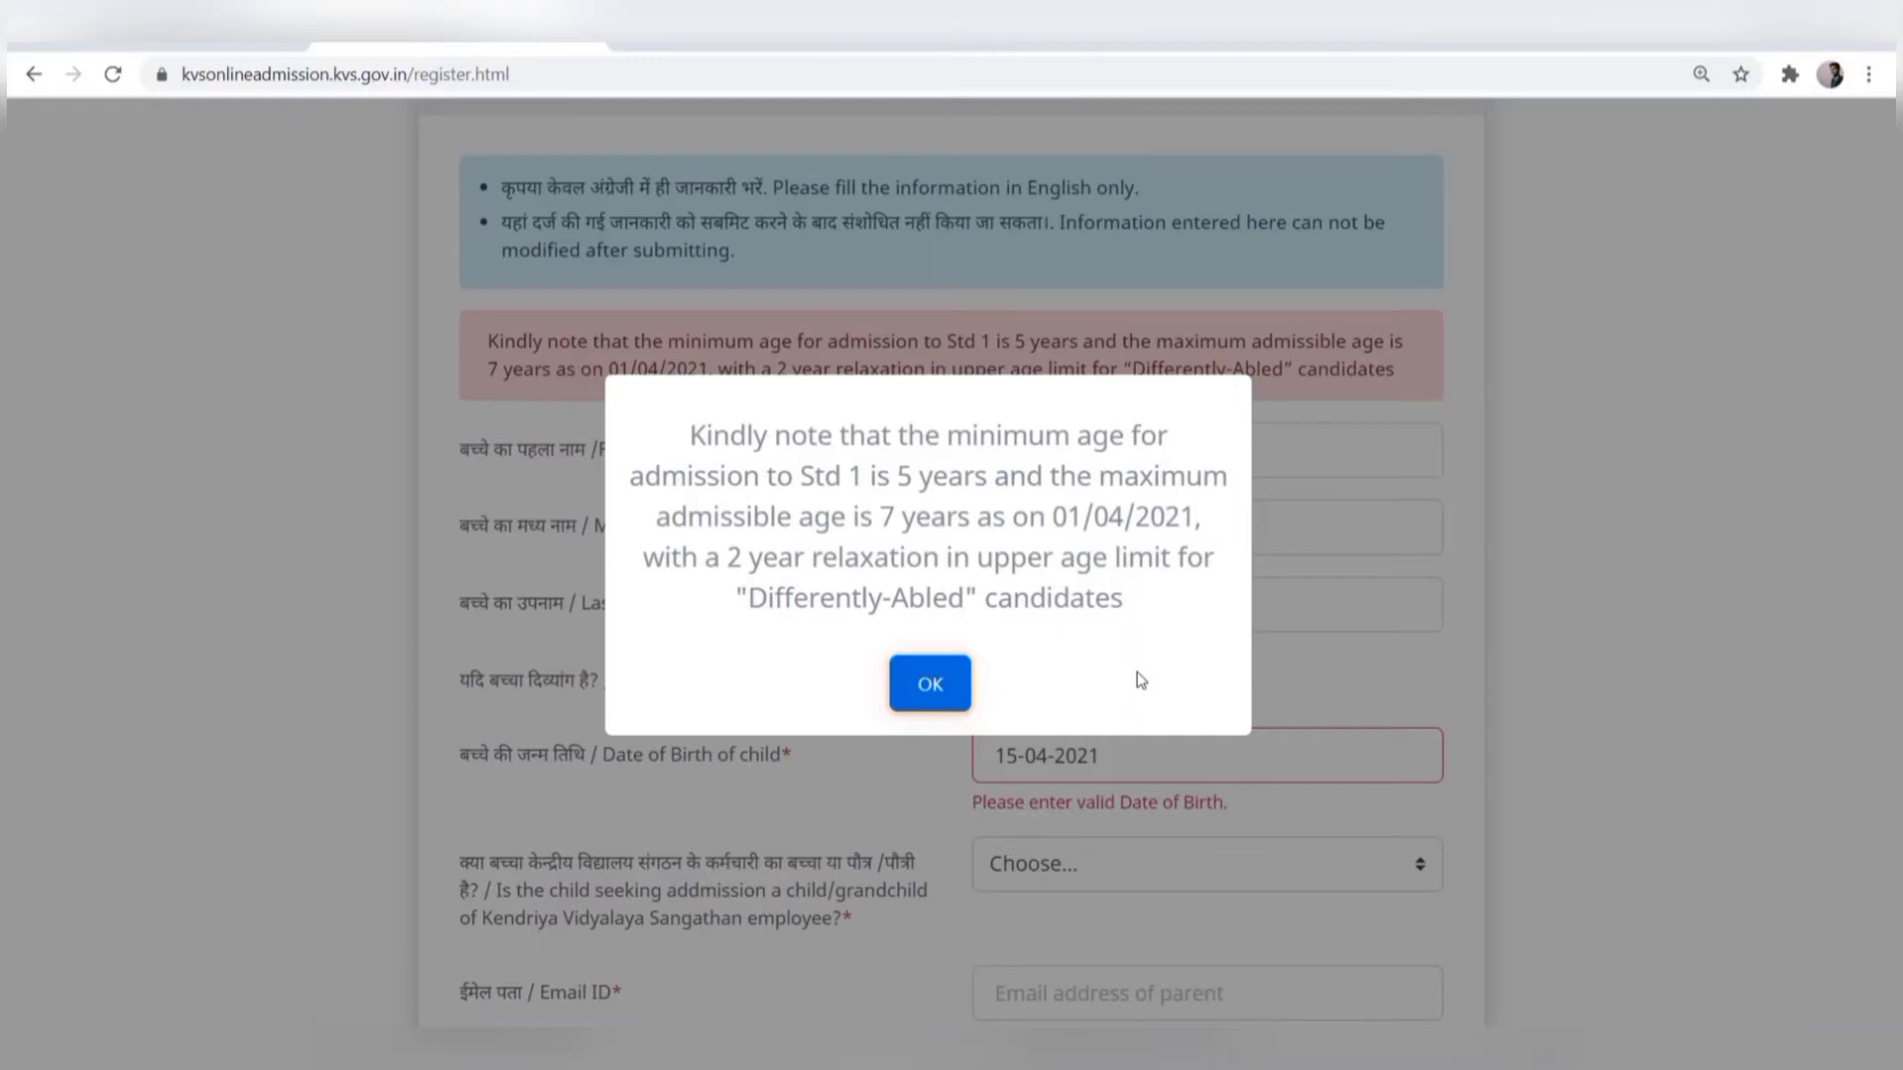
Dismiss the age-limit warning and change the date of birth to 15-09-2015.
left_click(930, 684)
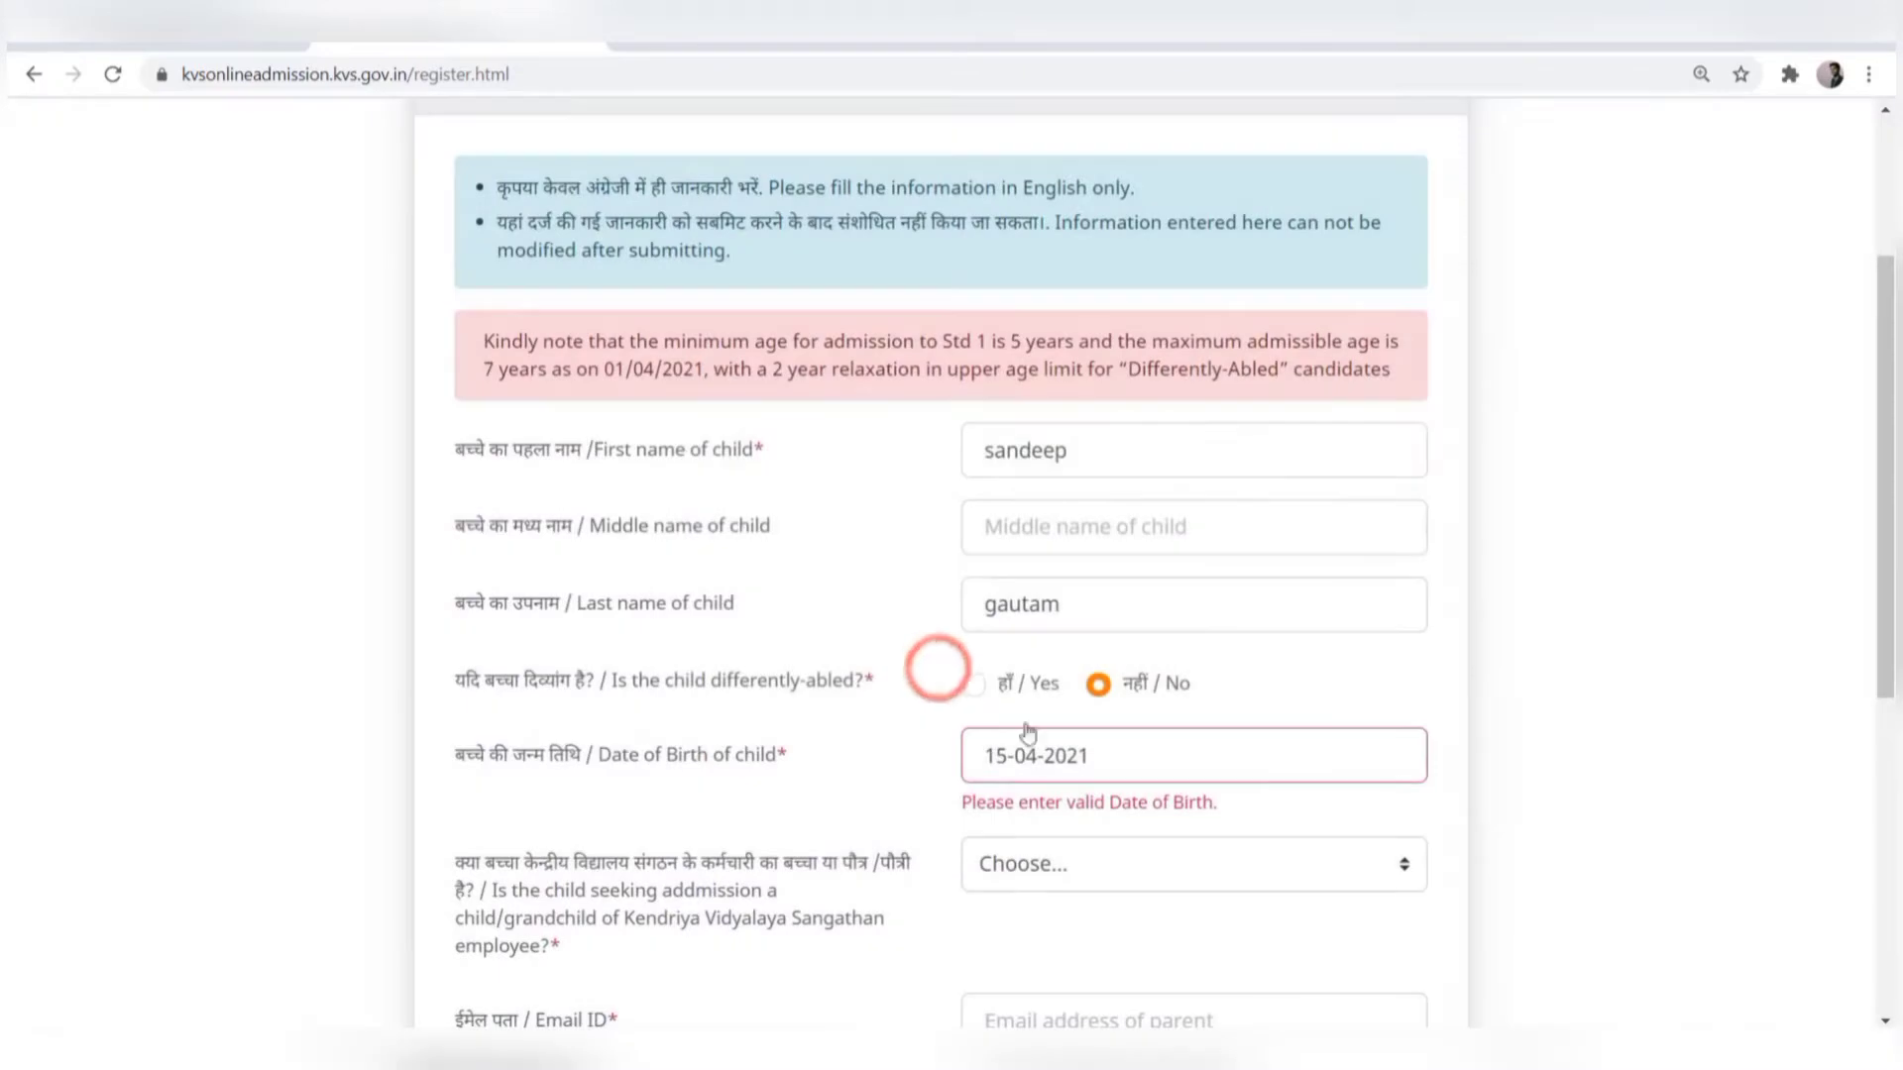
left_click(1085, 761)
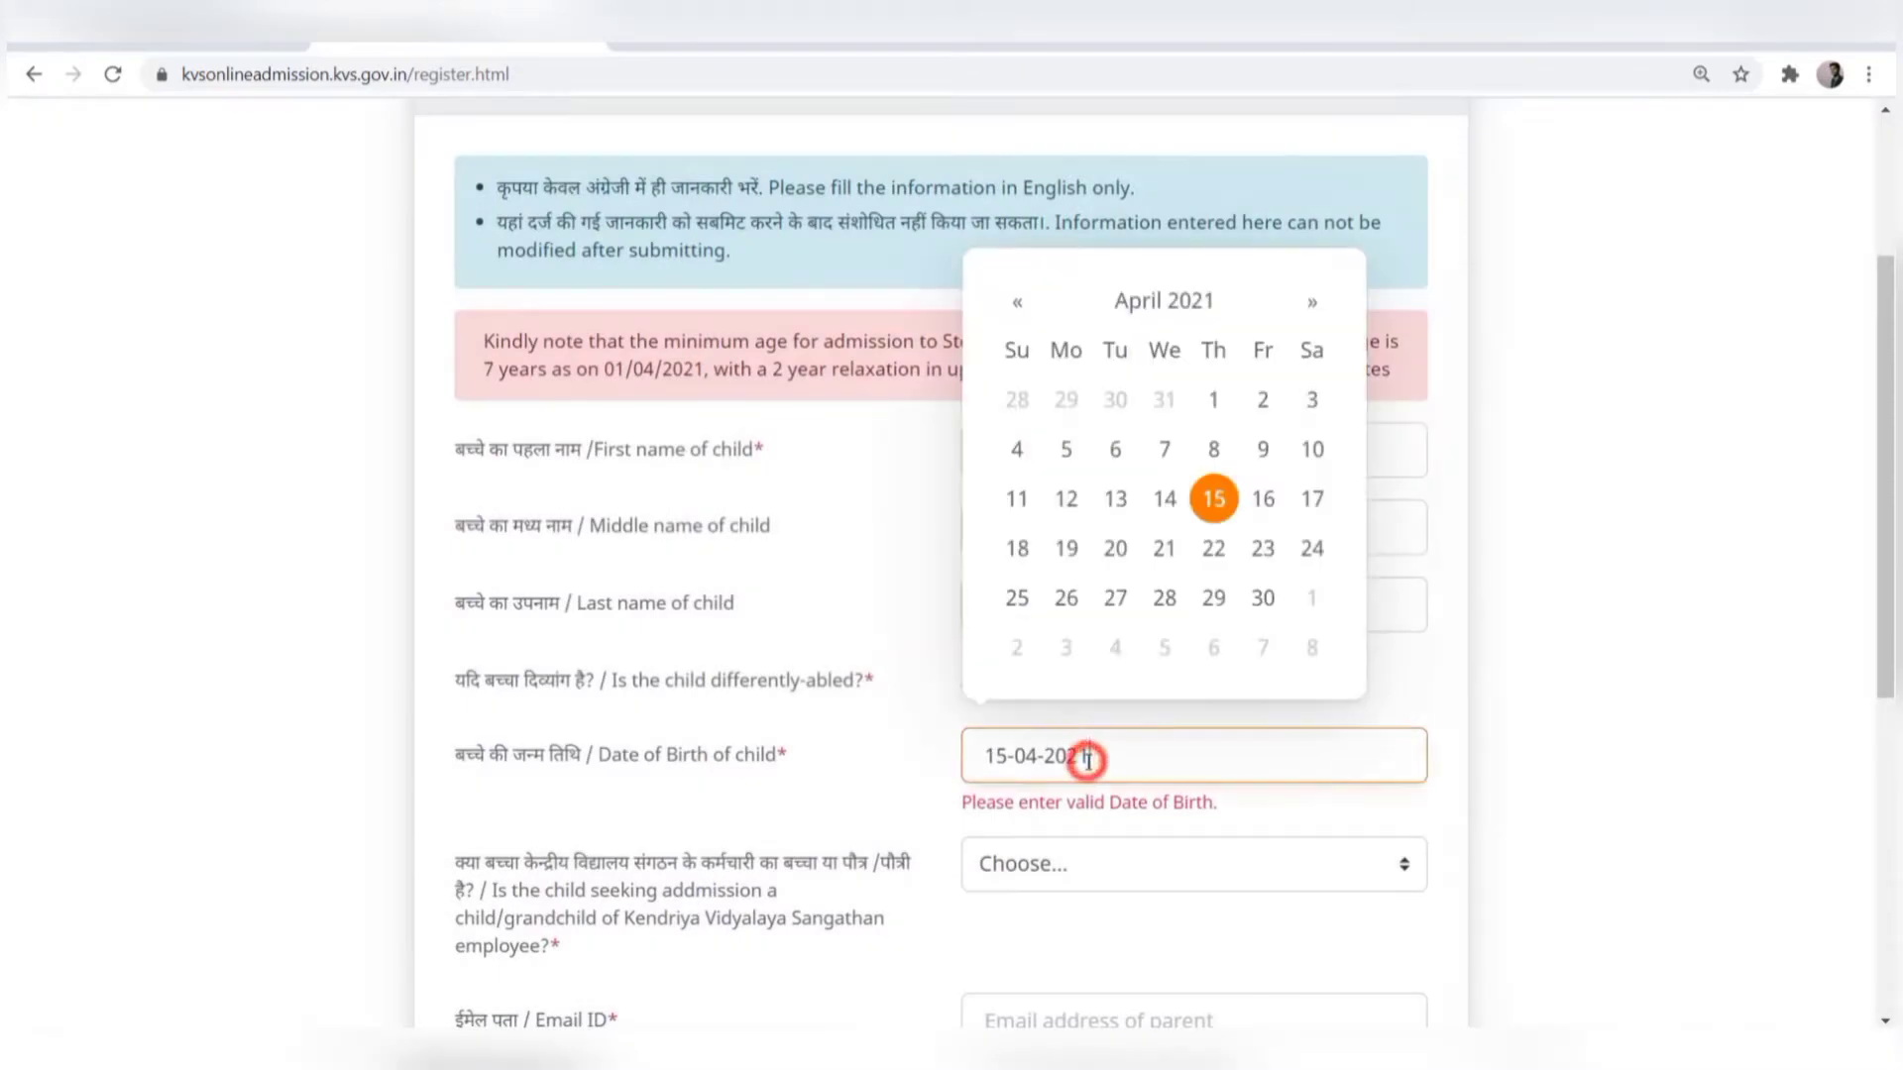
left_click(1184, 302)
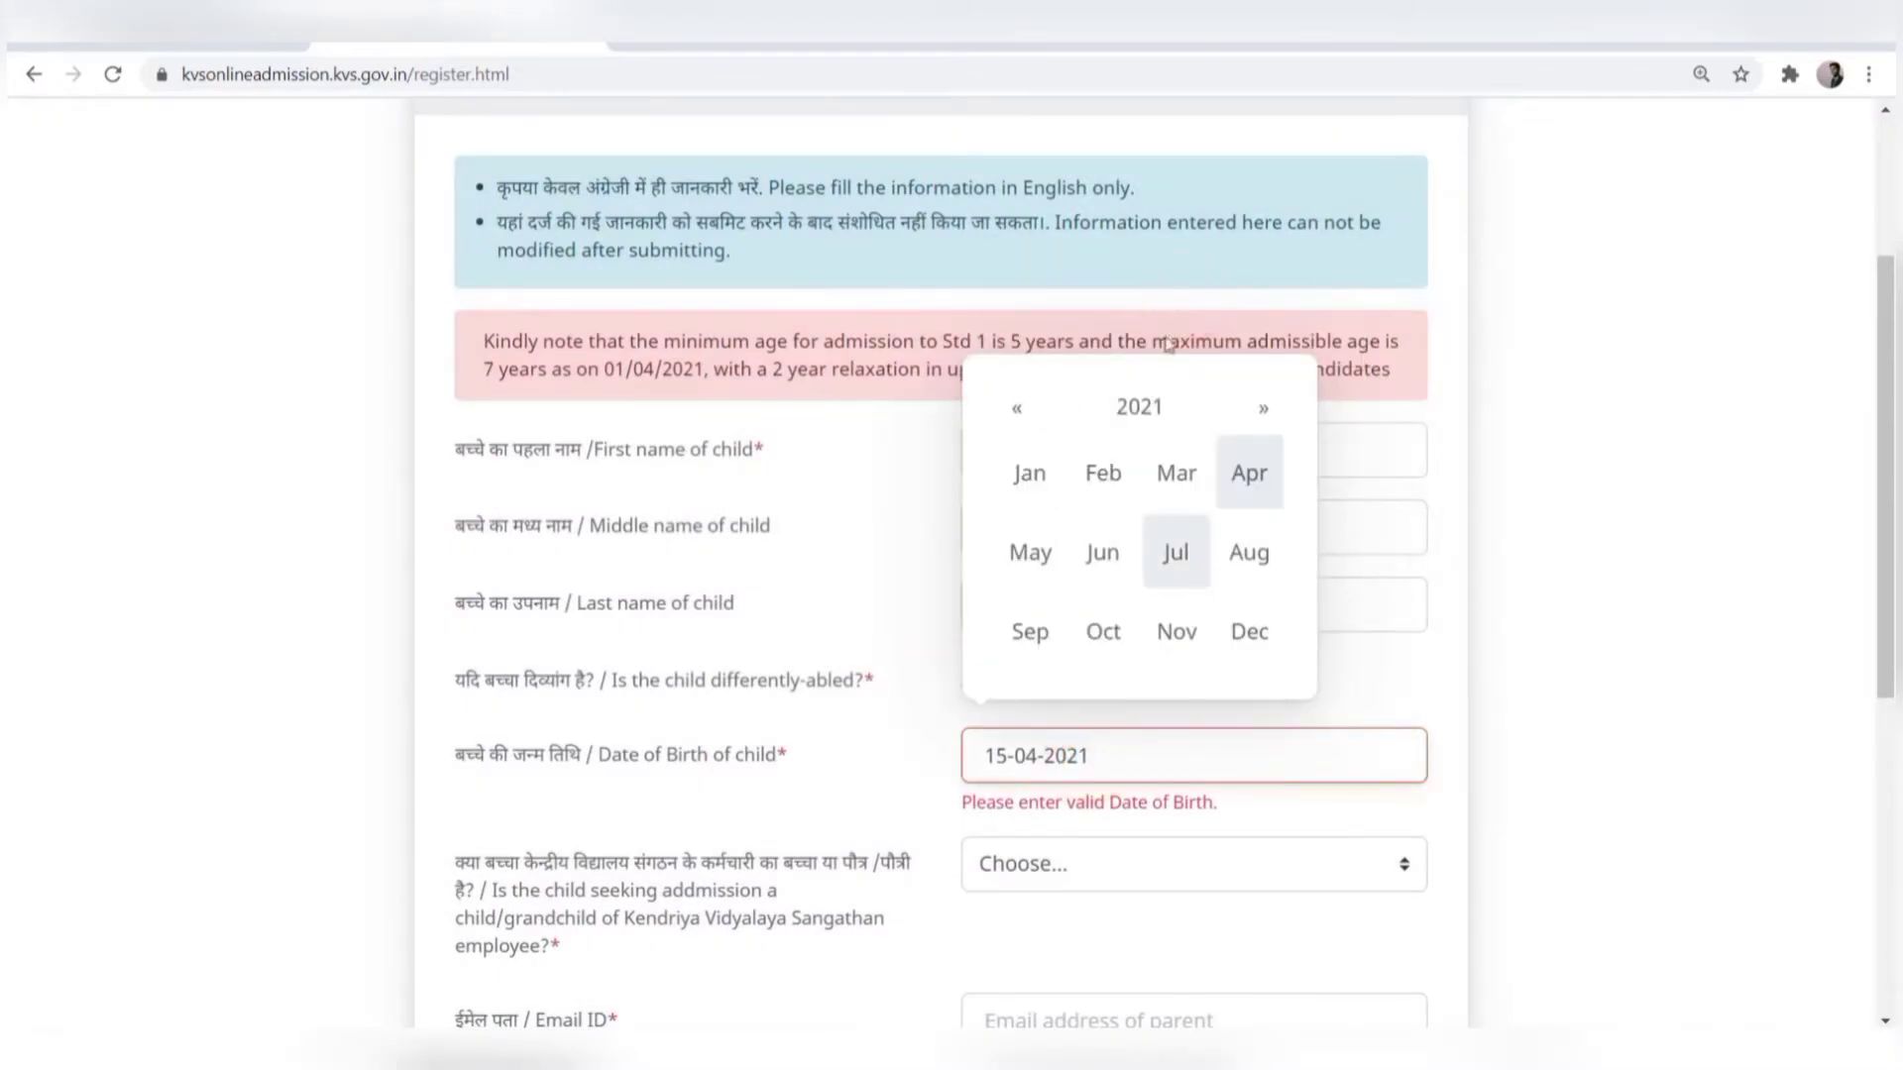
left_click(1028, 631)
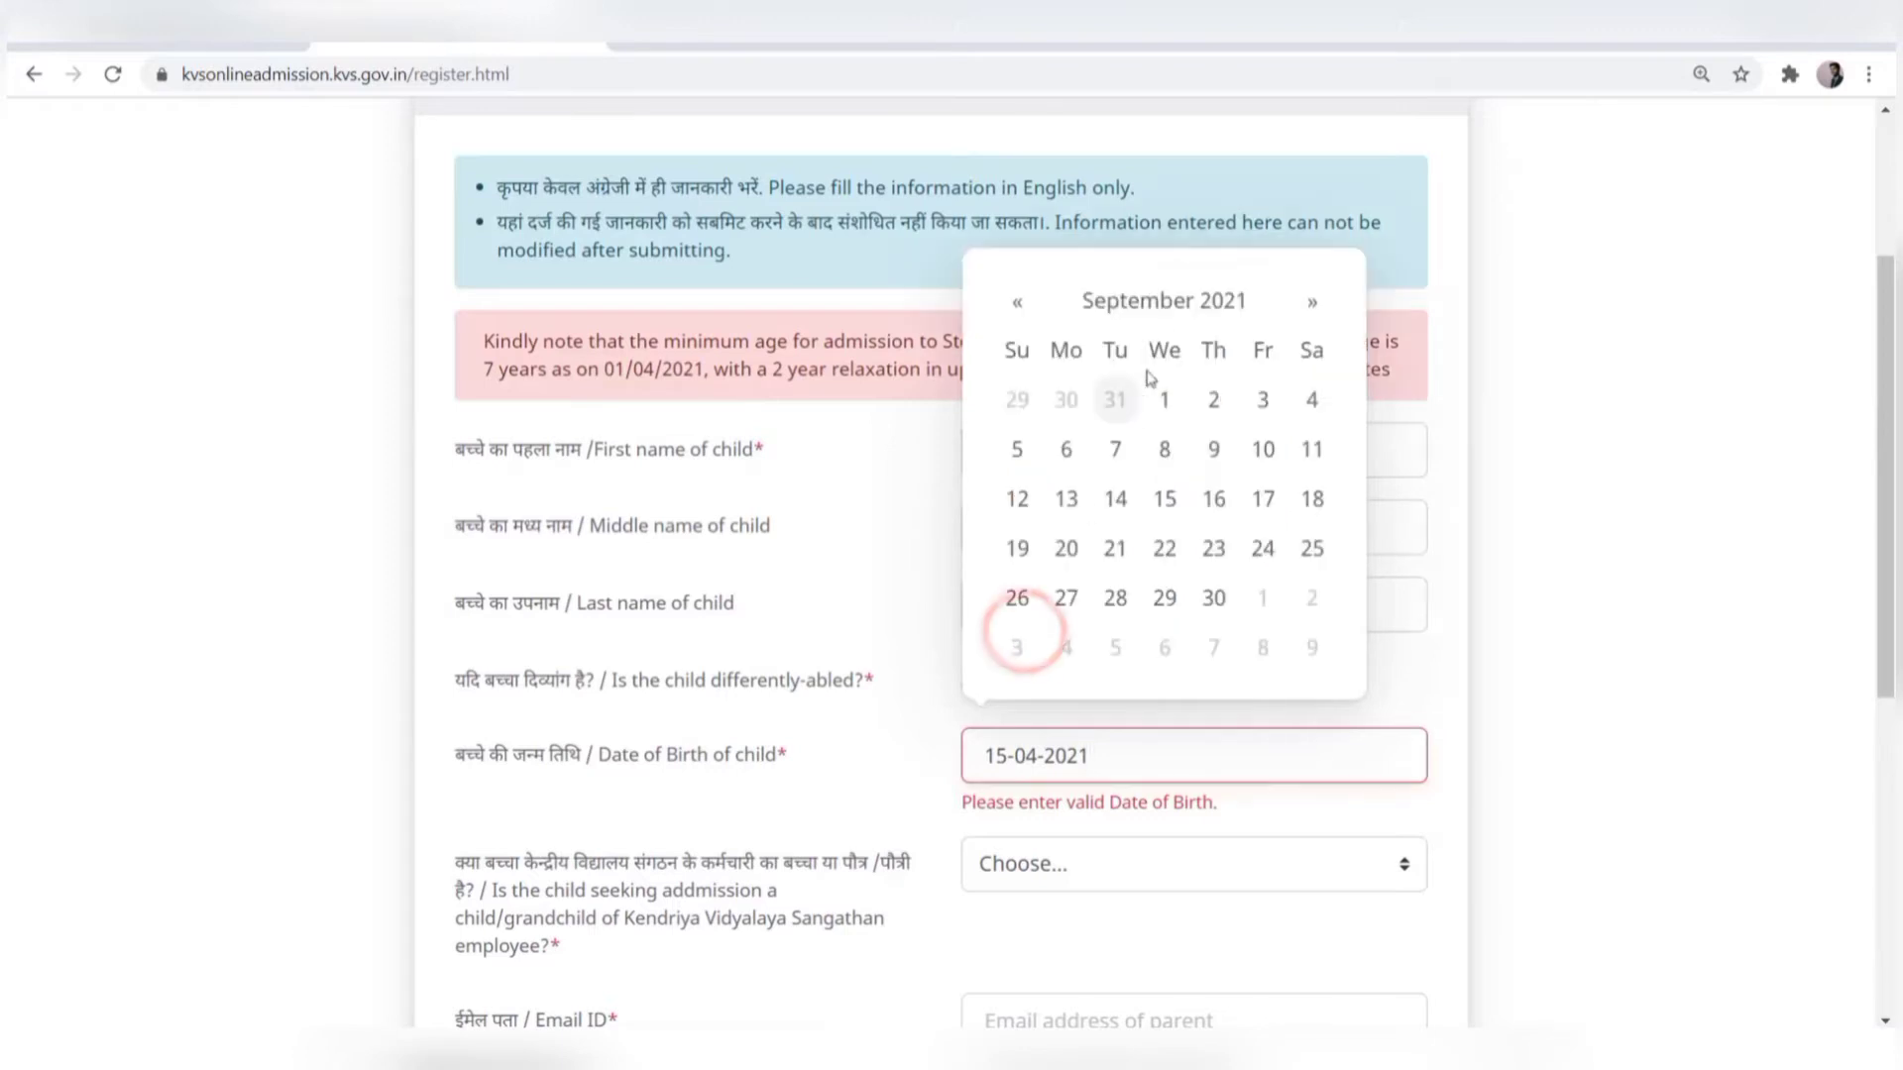
left_click(1174, 315)
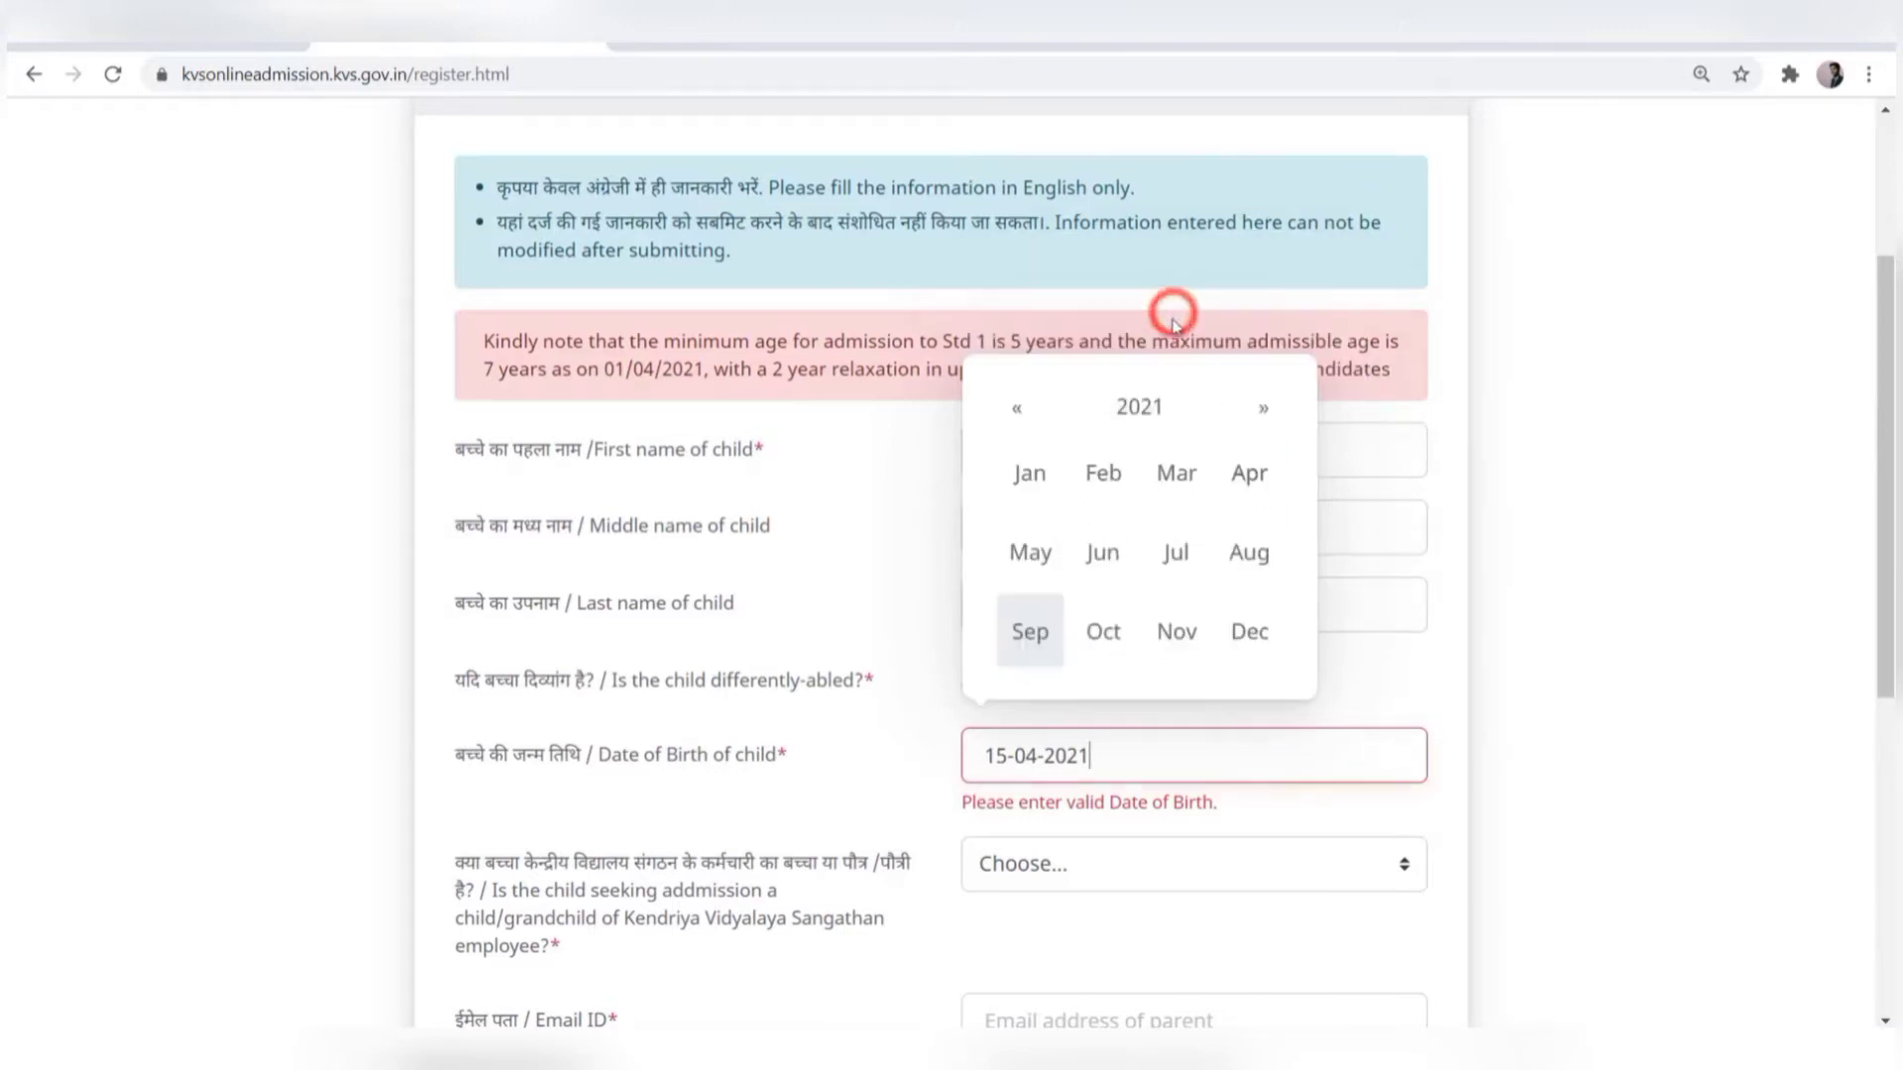
left_click(1137, 407)
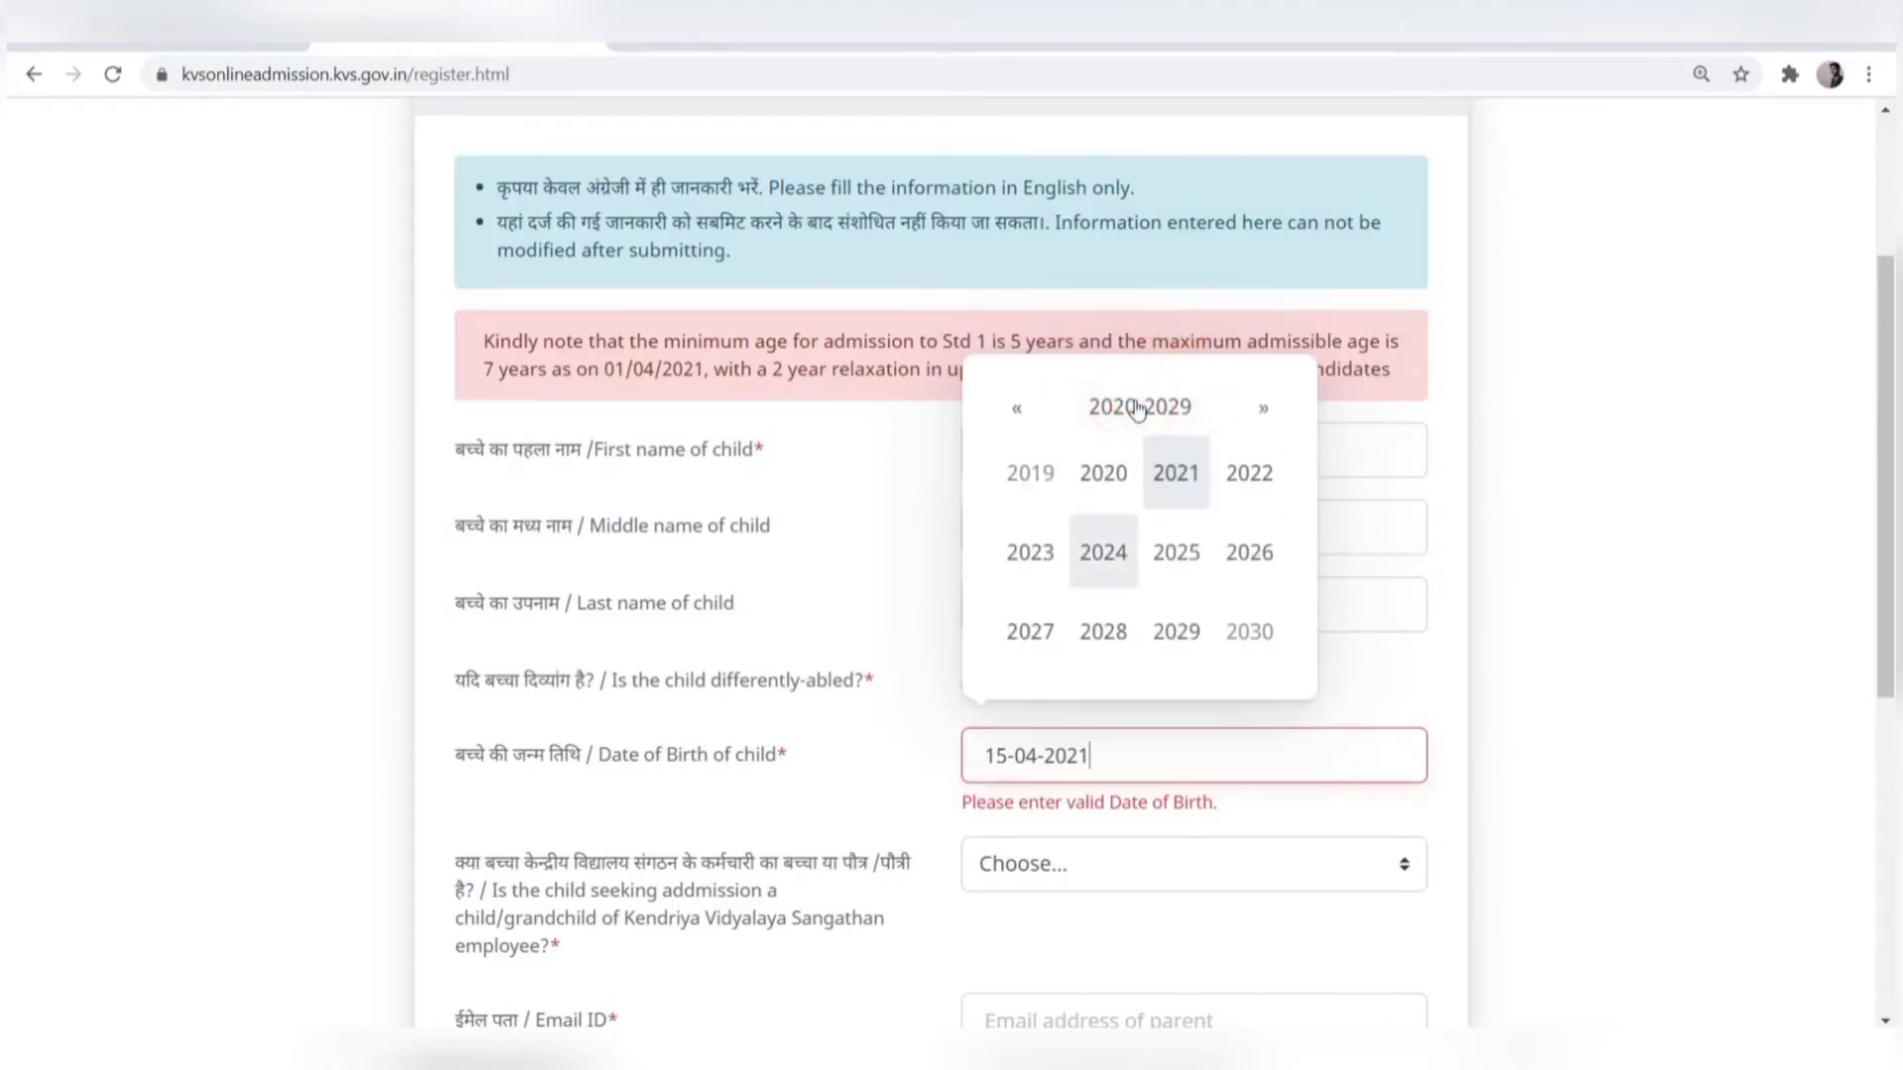
scroll(1134, 407, "down", 1)
left_click(1016, 285)
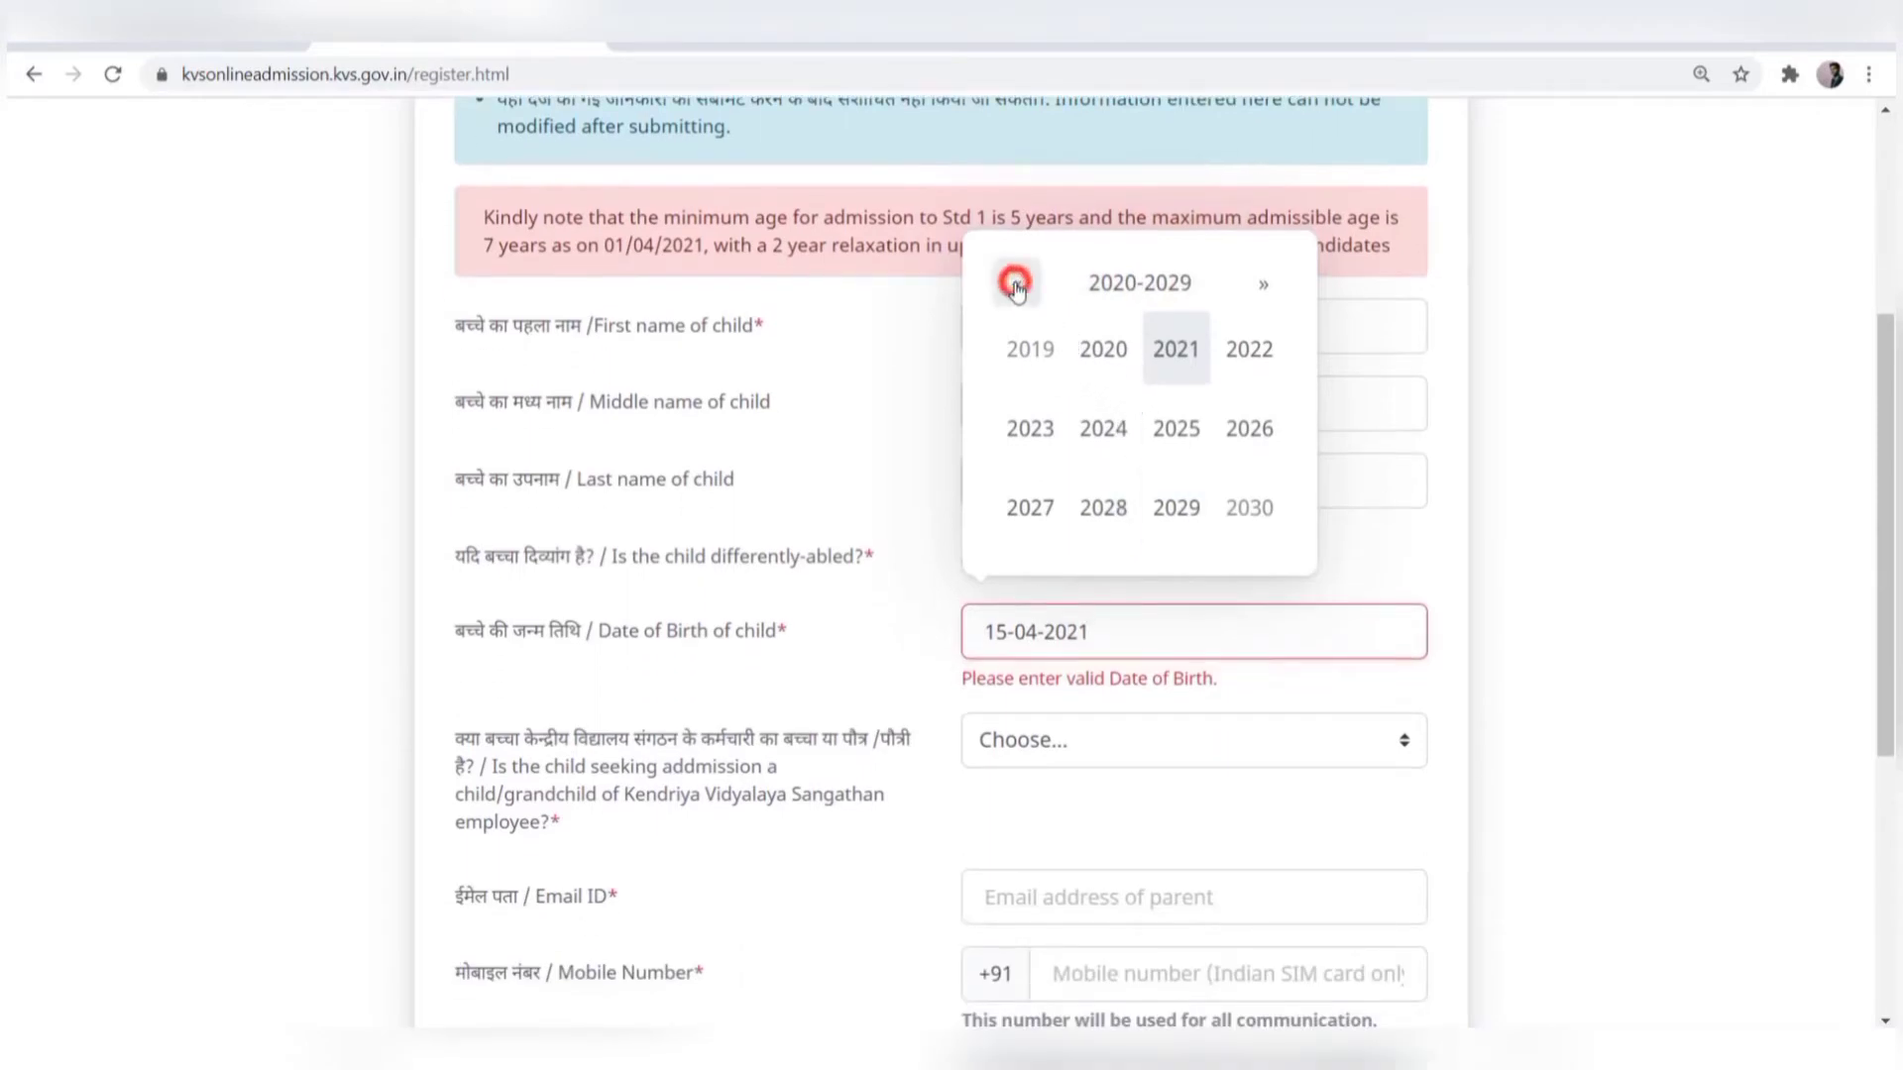
left_click(1015, 286)
left_click(1015, 286)
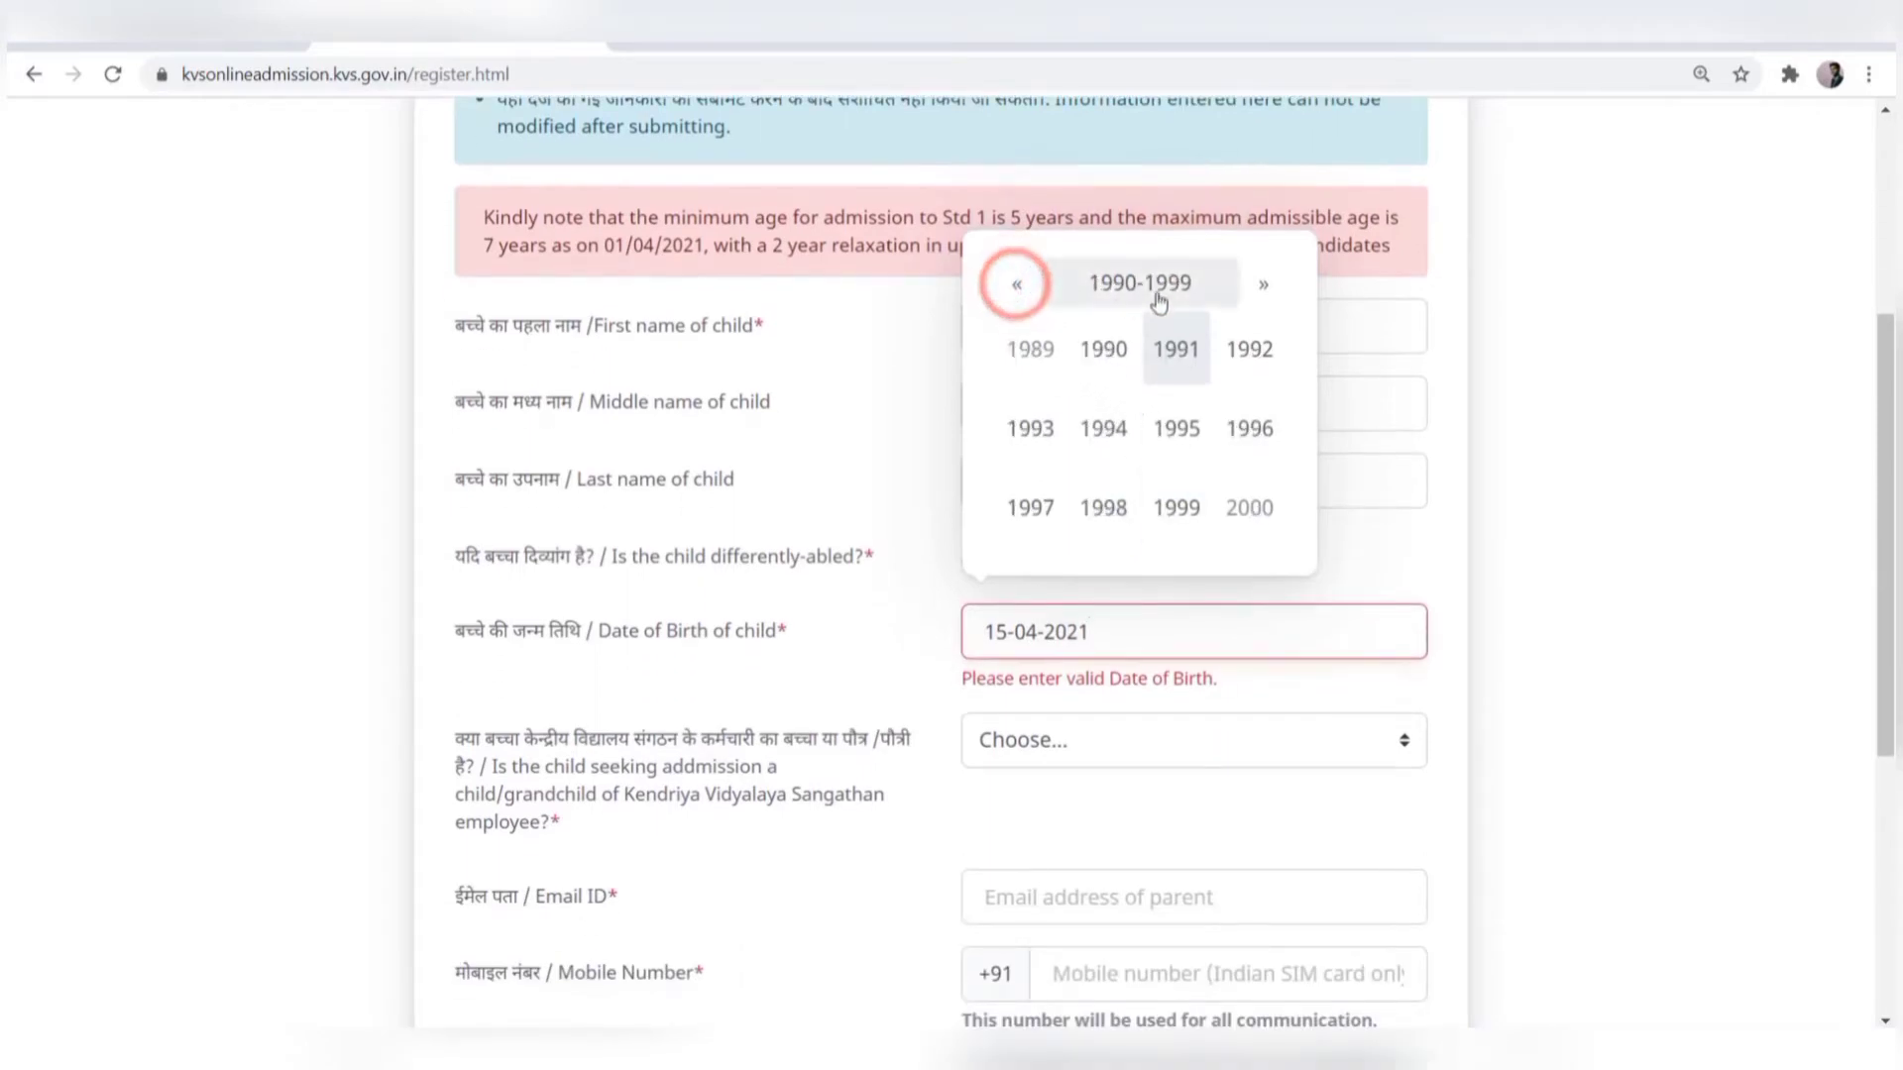
left_click(1248, 297)
left_click(1246, 297)
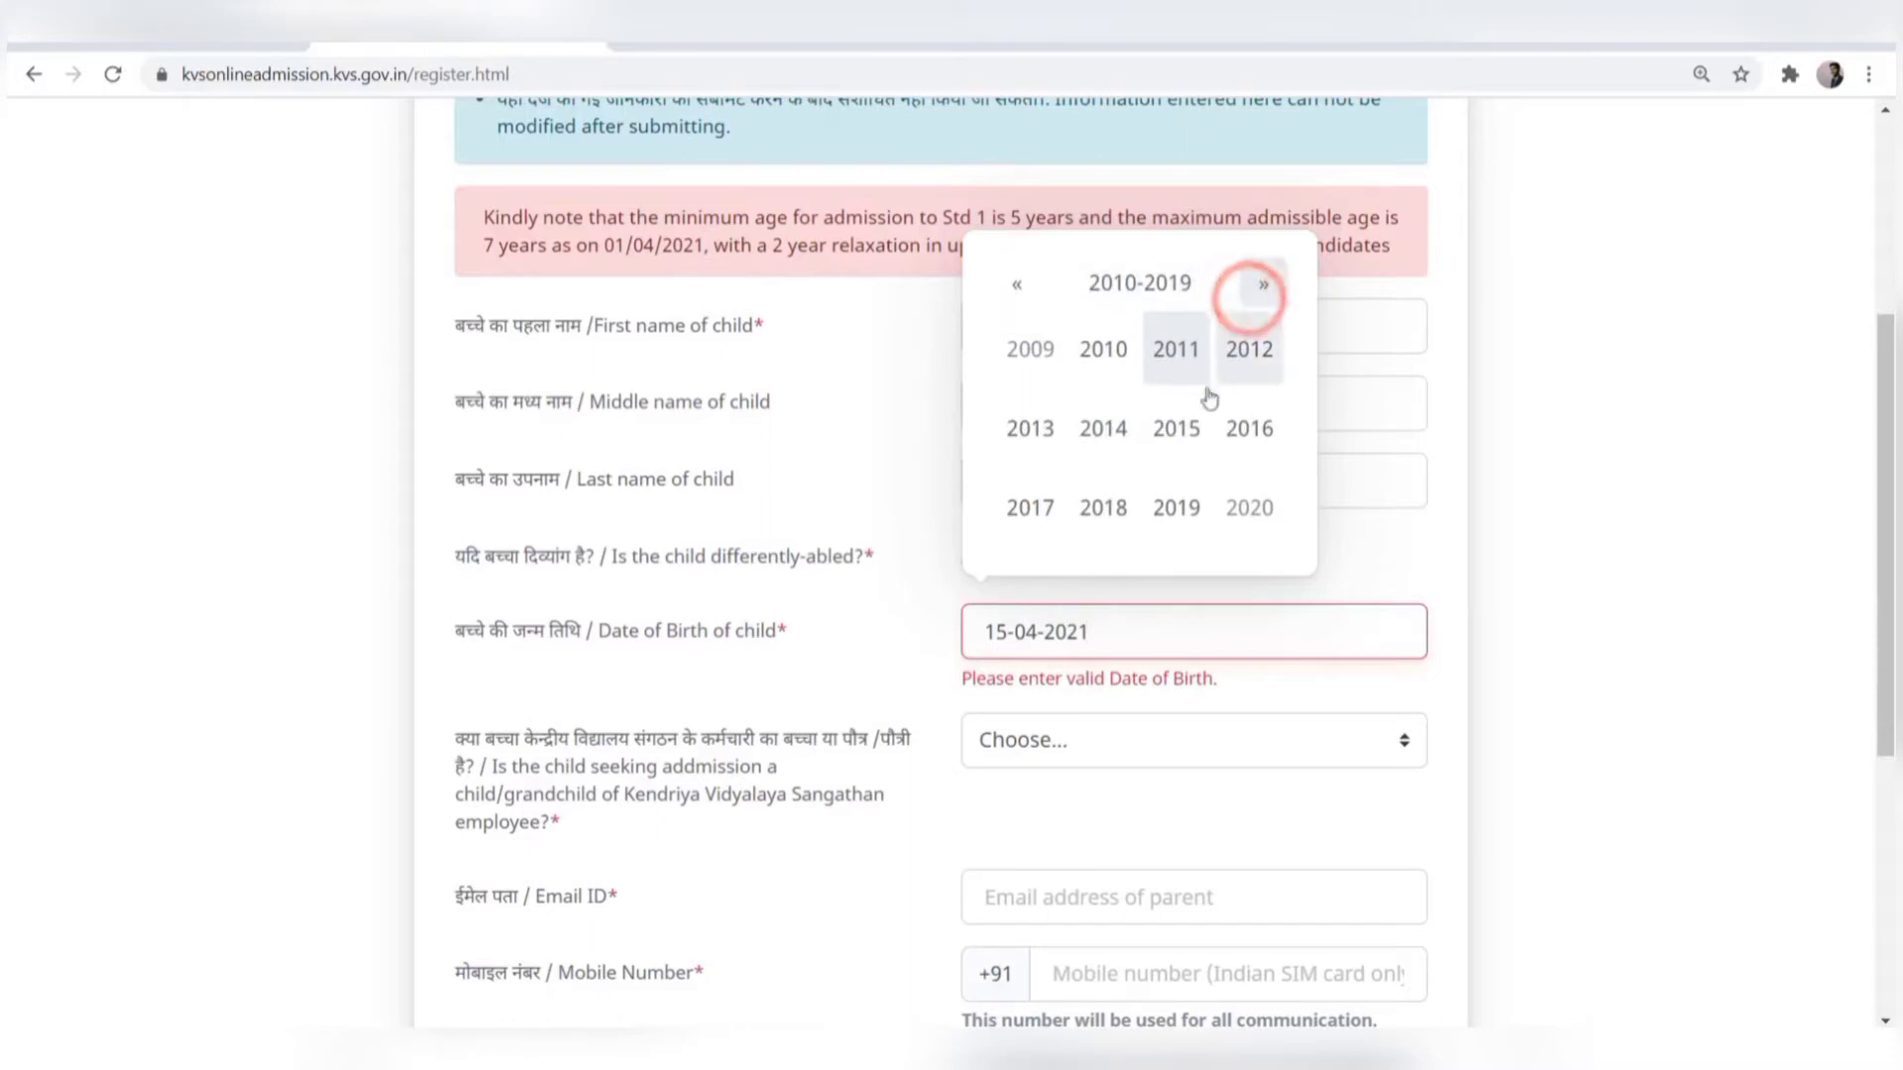
left_click(1185, 431)
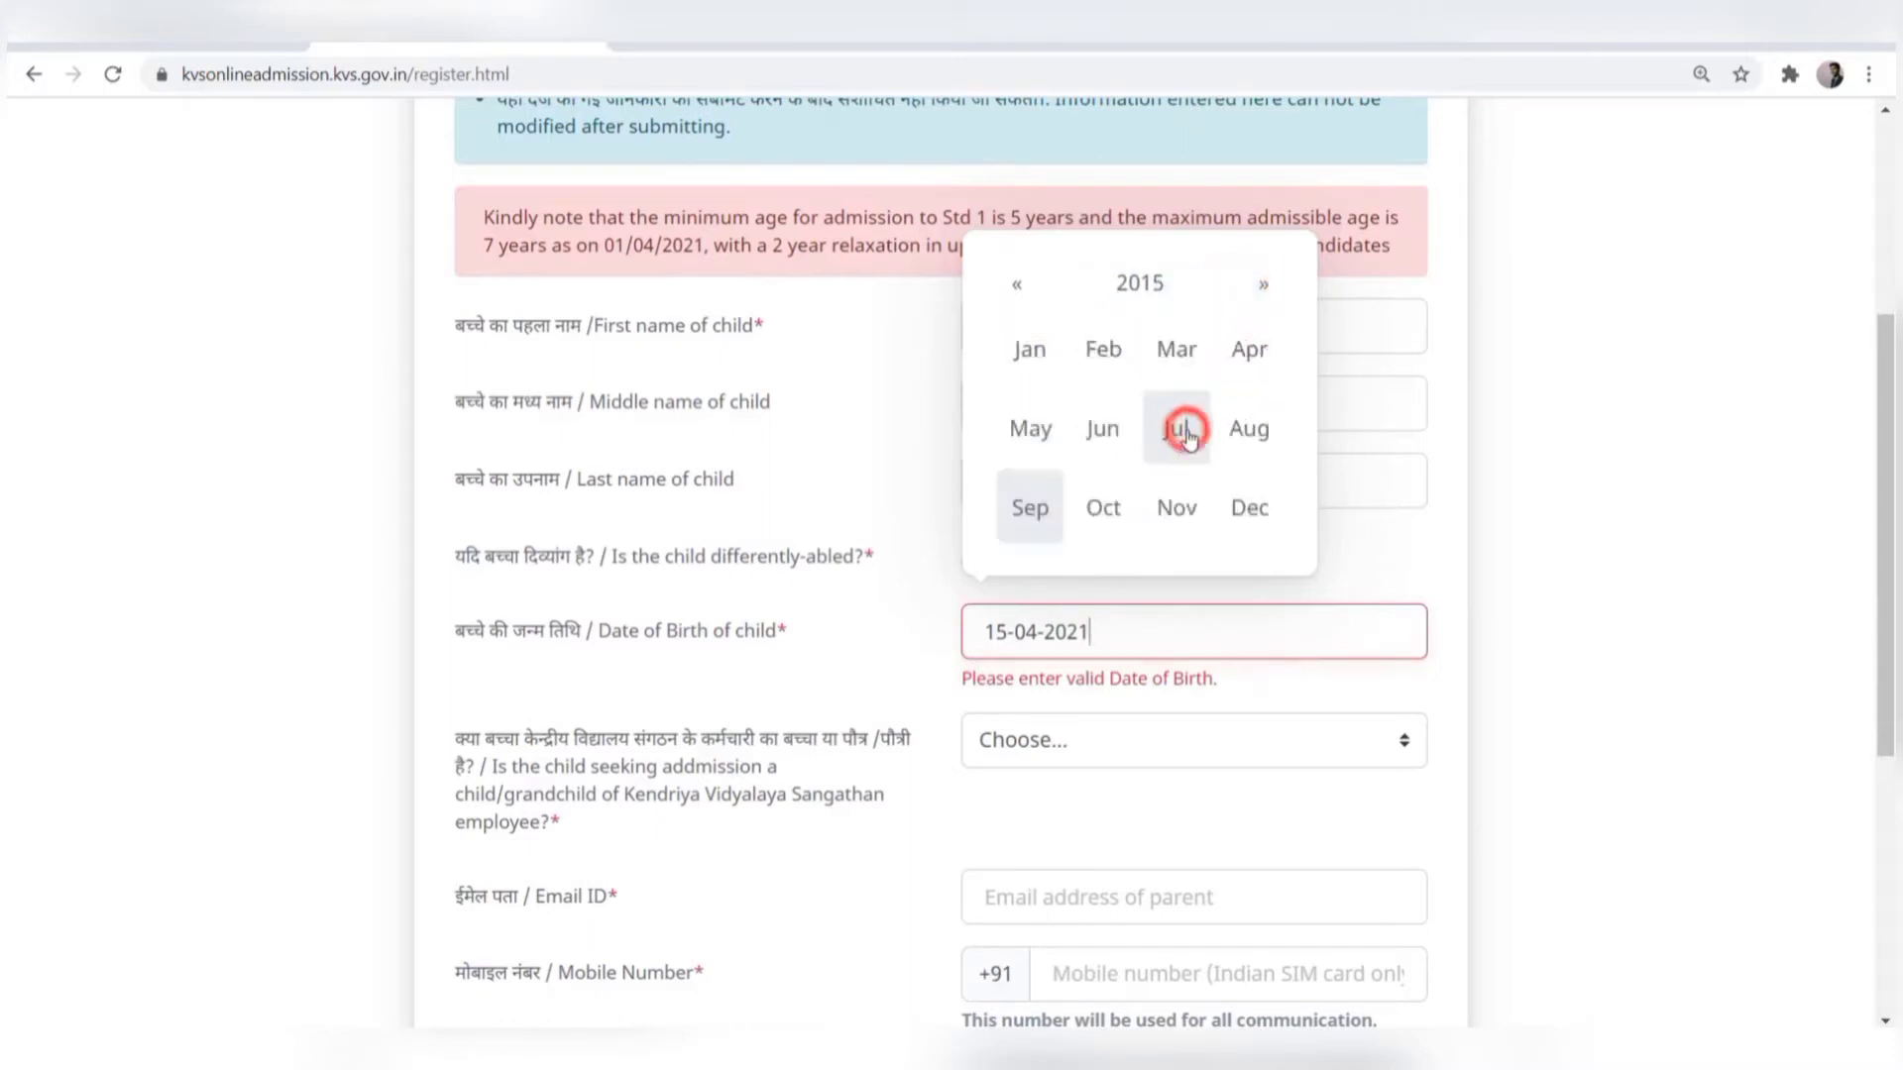
left_click(1014, 515)
left_click(1115, 375)
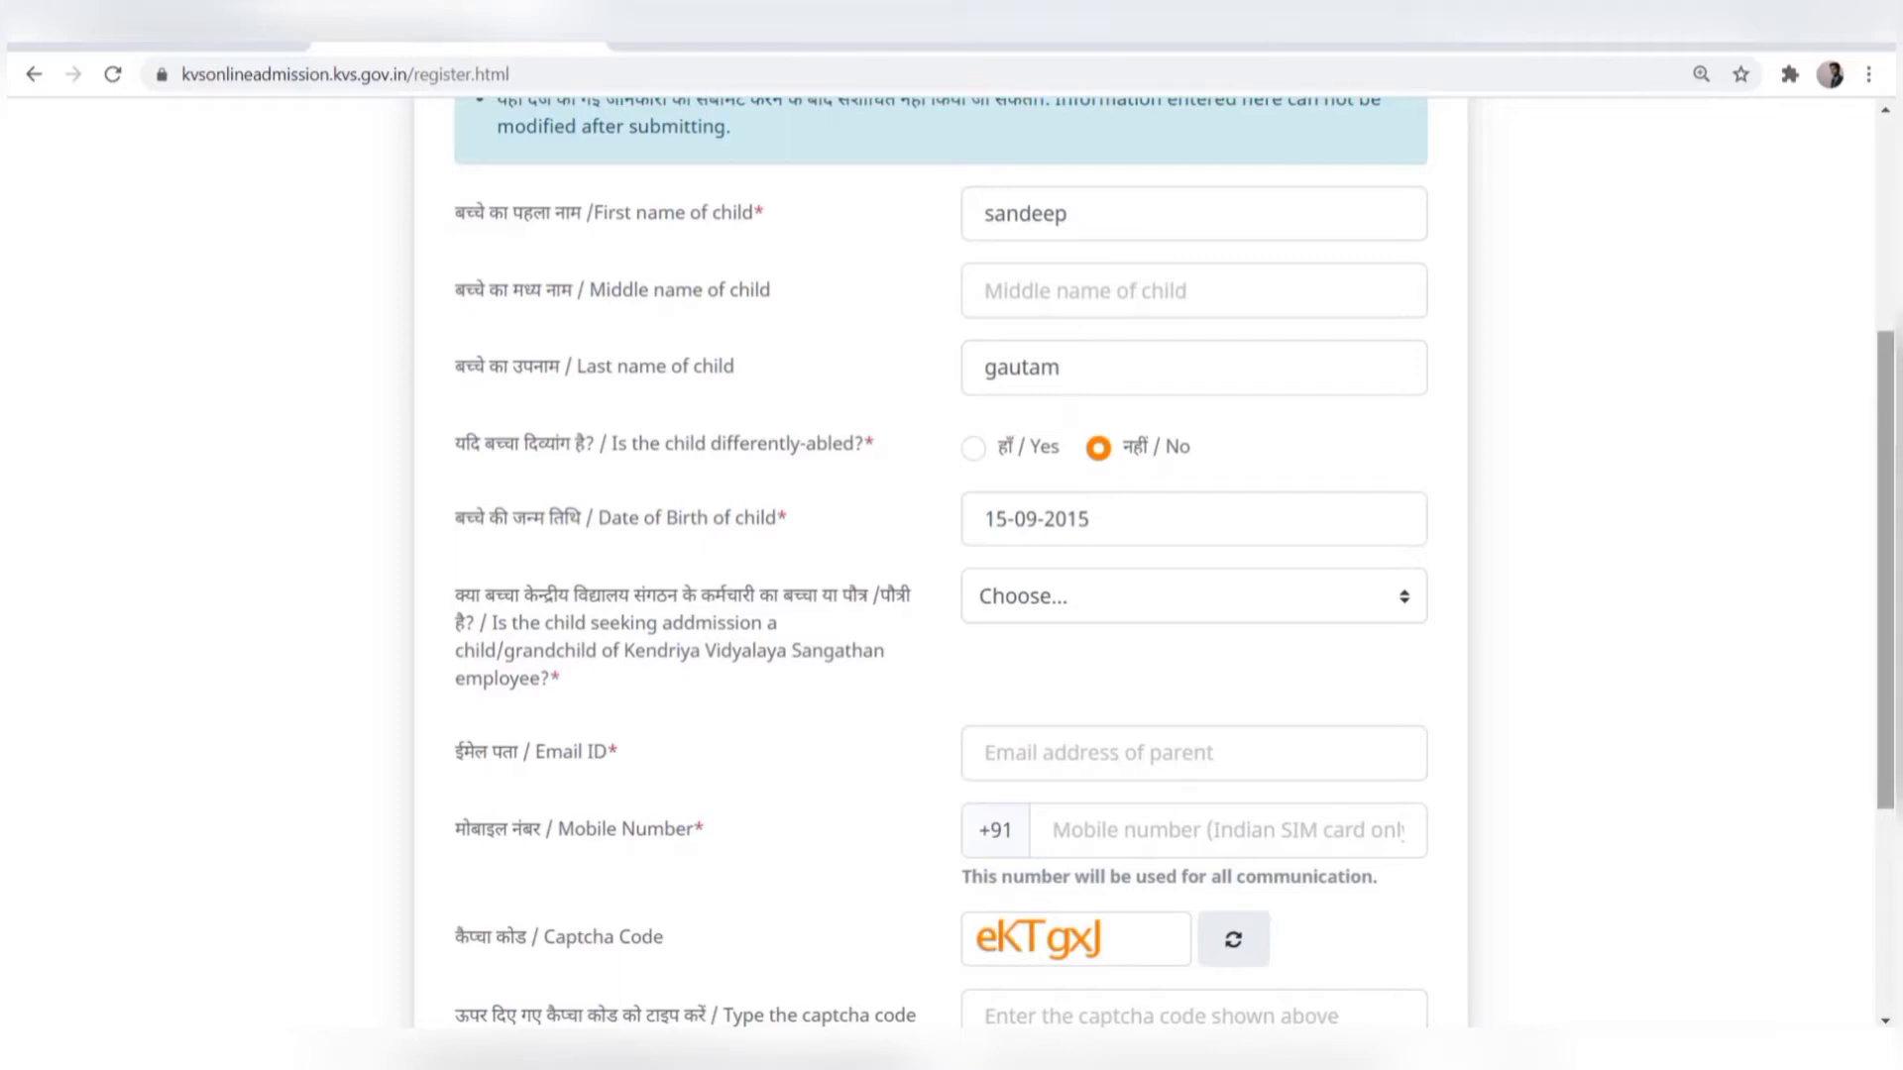
Try 15-09-2011 as the date of birth and dismiss the resulting age-limit notice.
left_click(1118, 526)
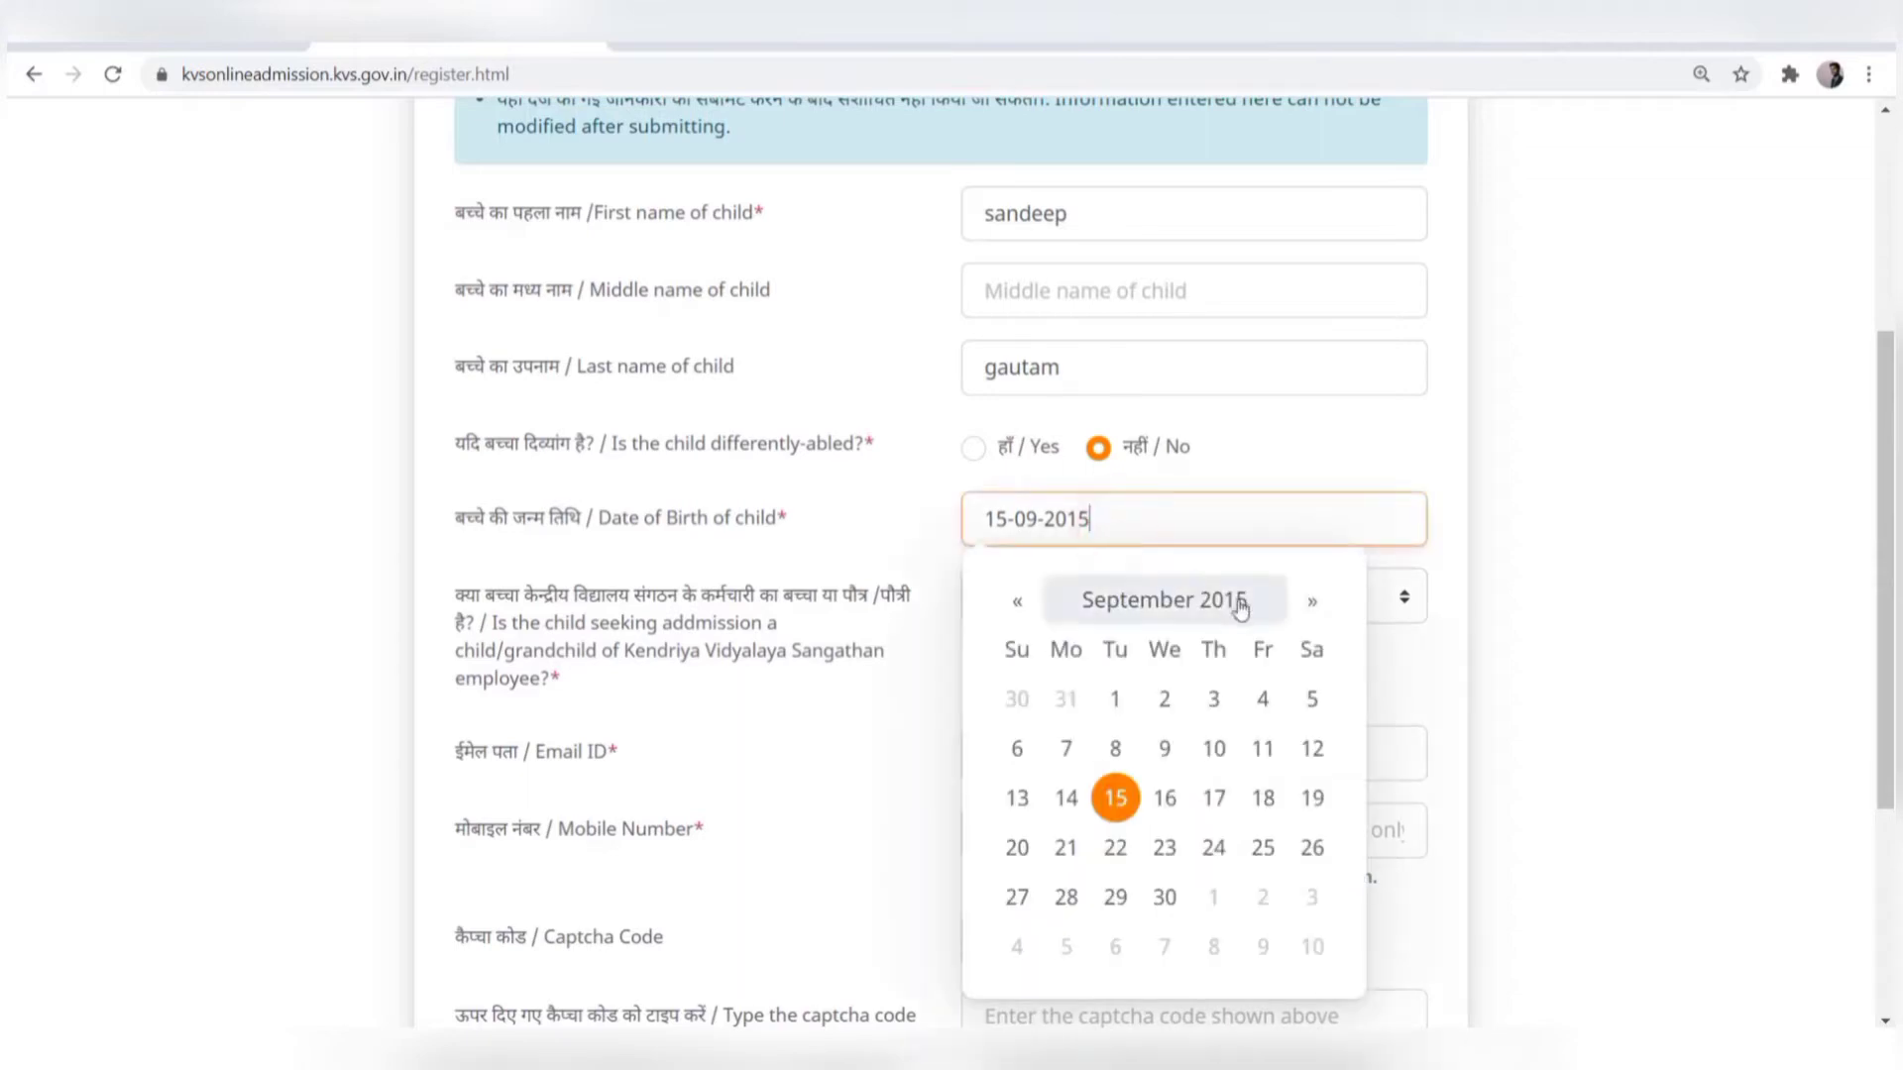
left_click(1238, 601)
left_click(1145, 170)
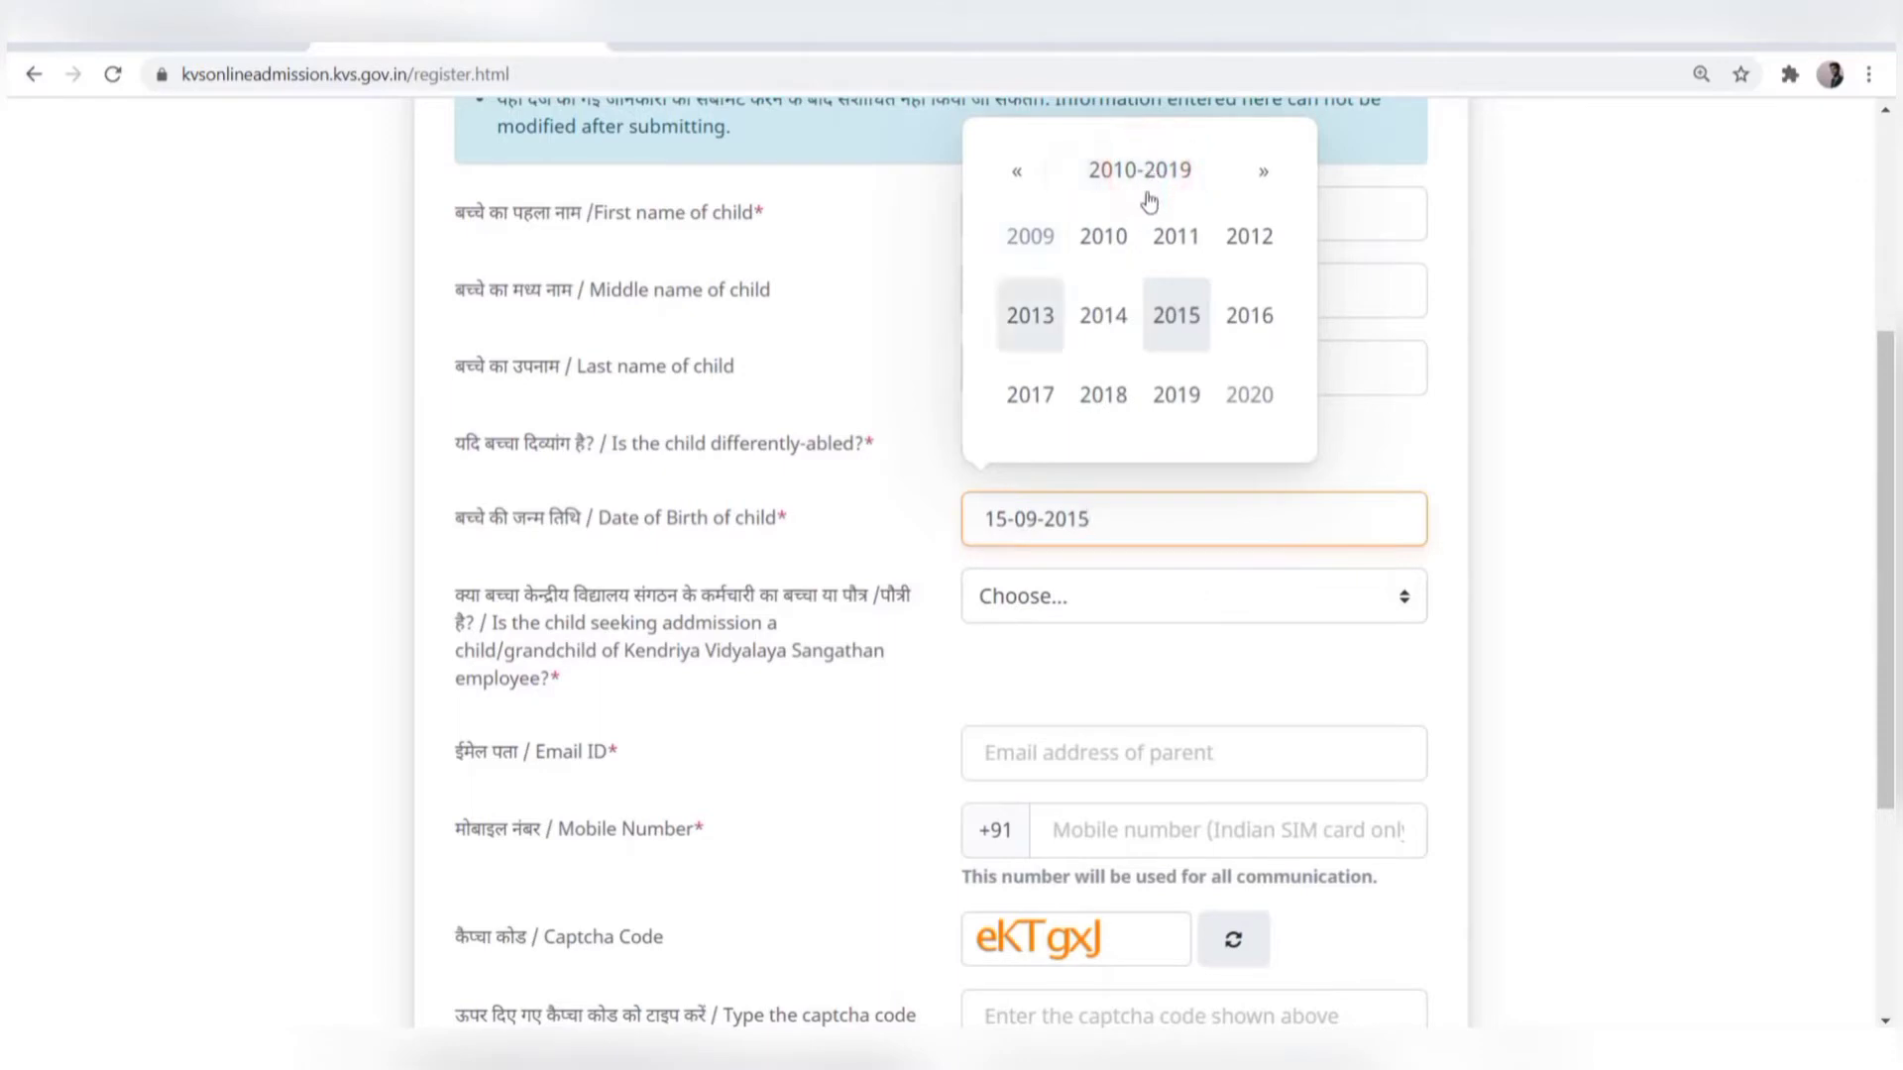
left_click(1149, 259)
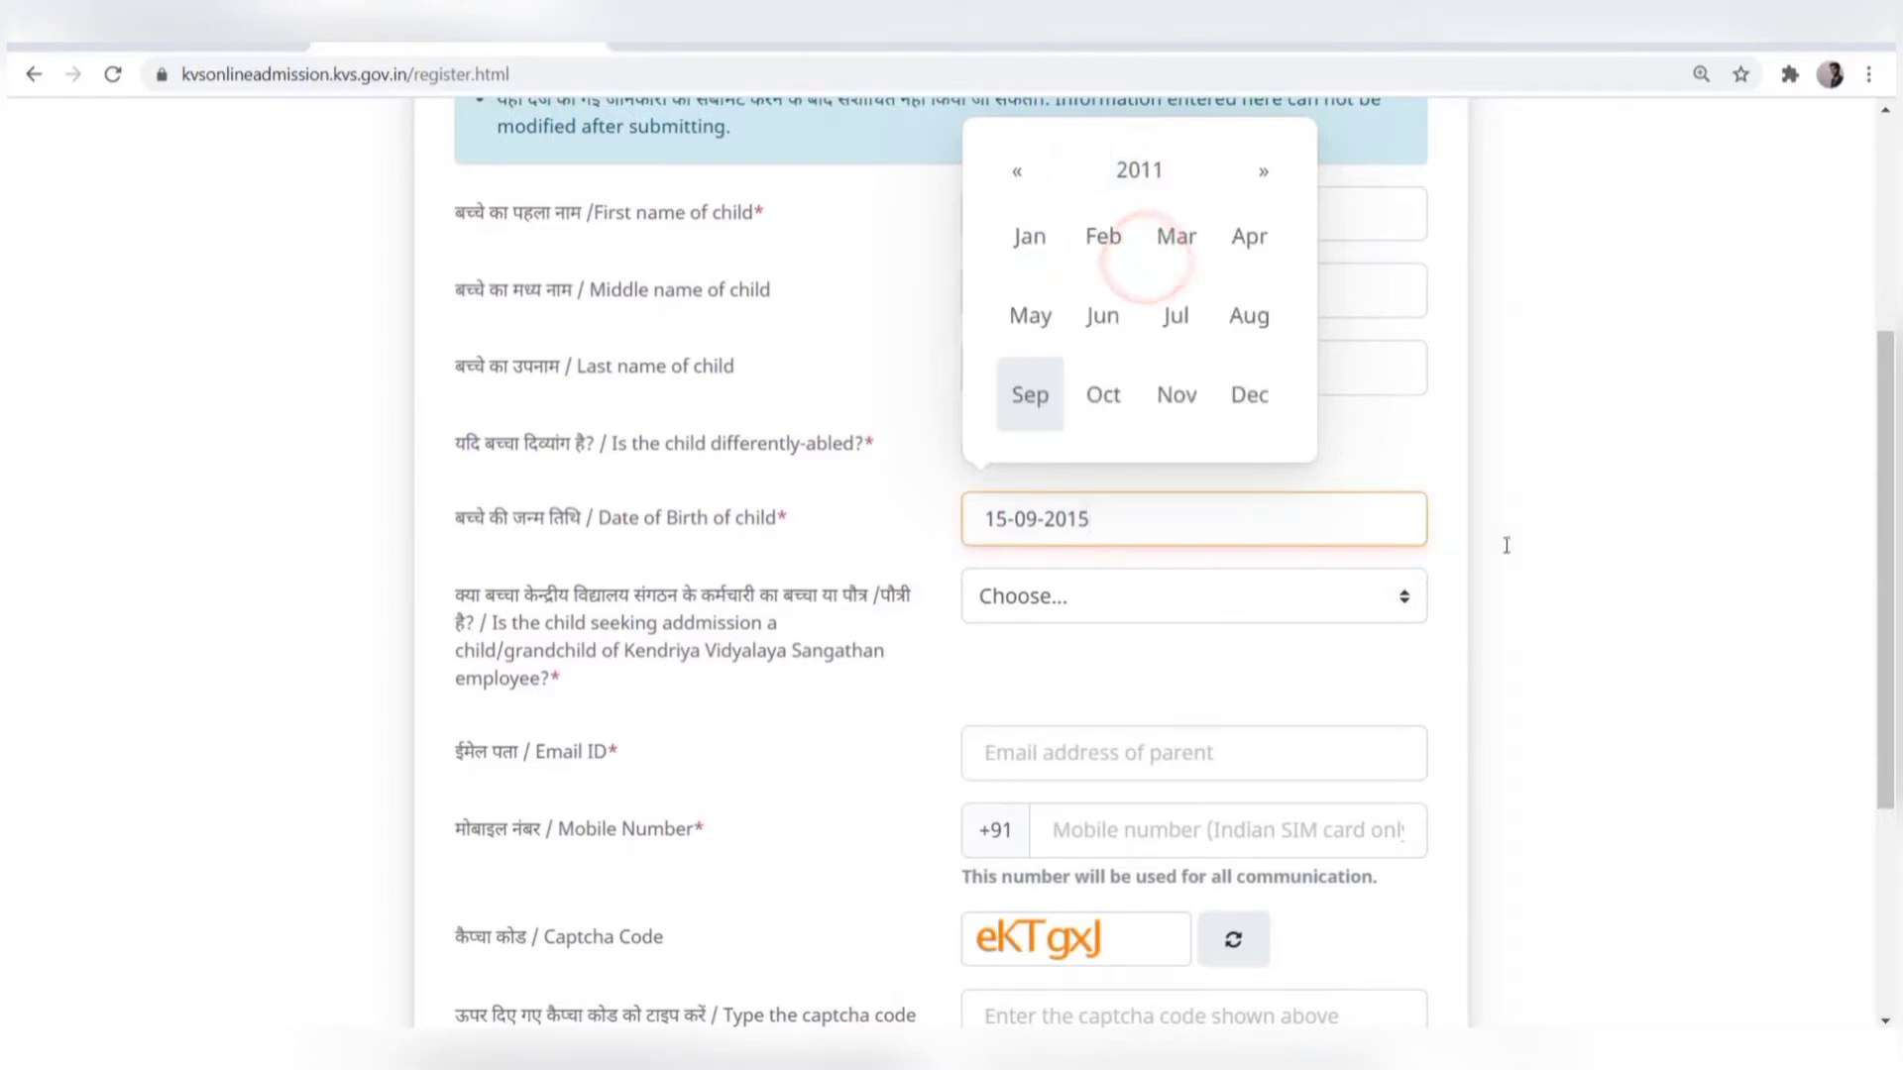
left_click(1032, 410)
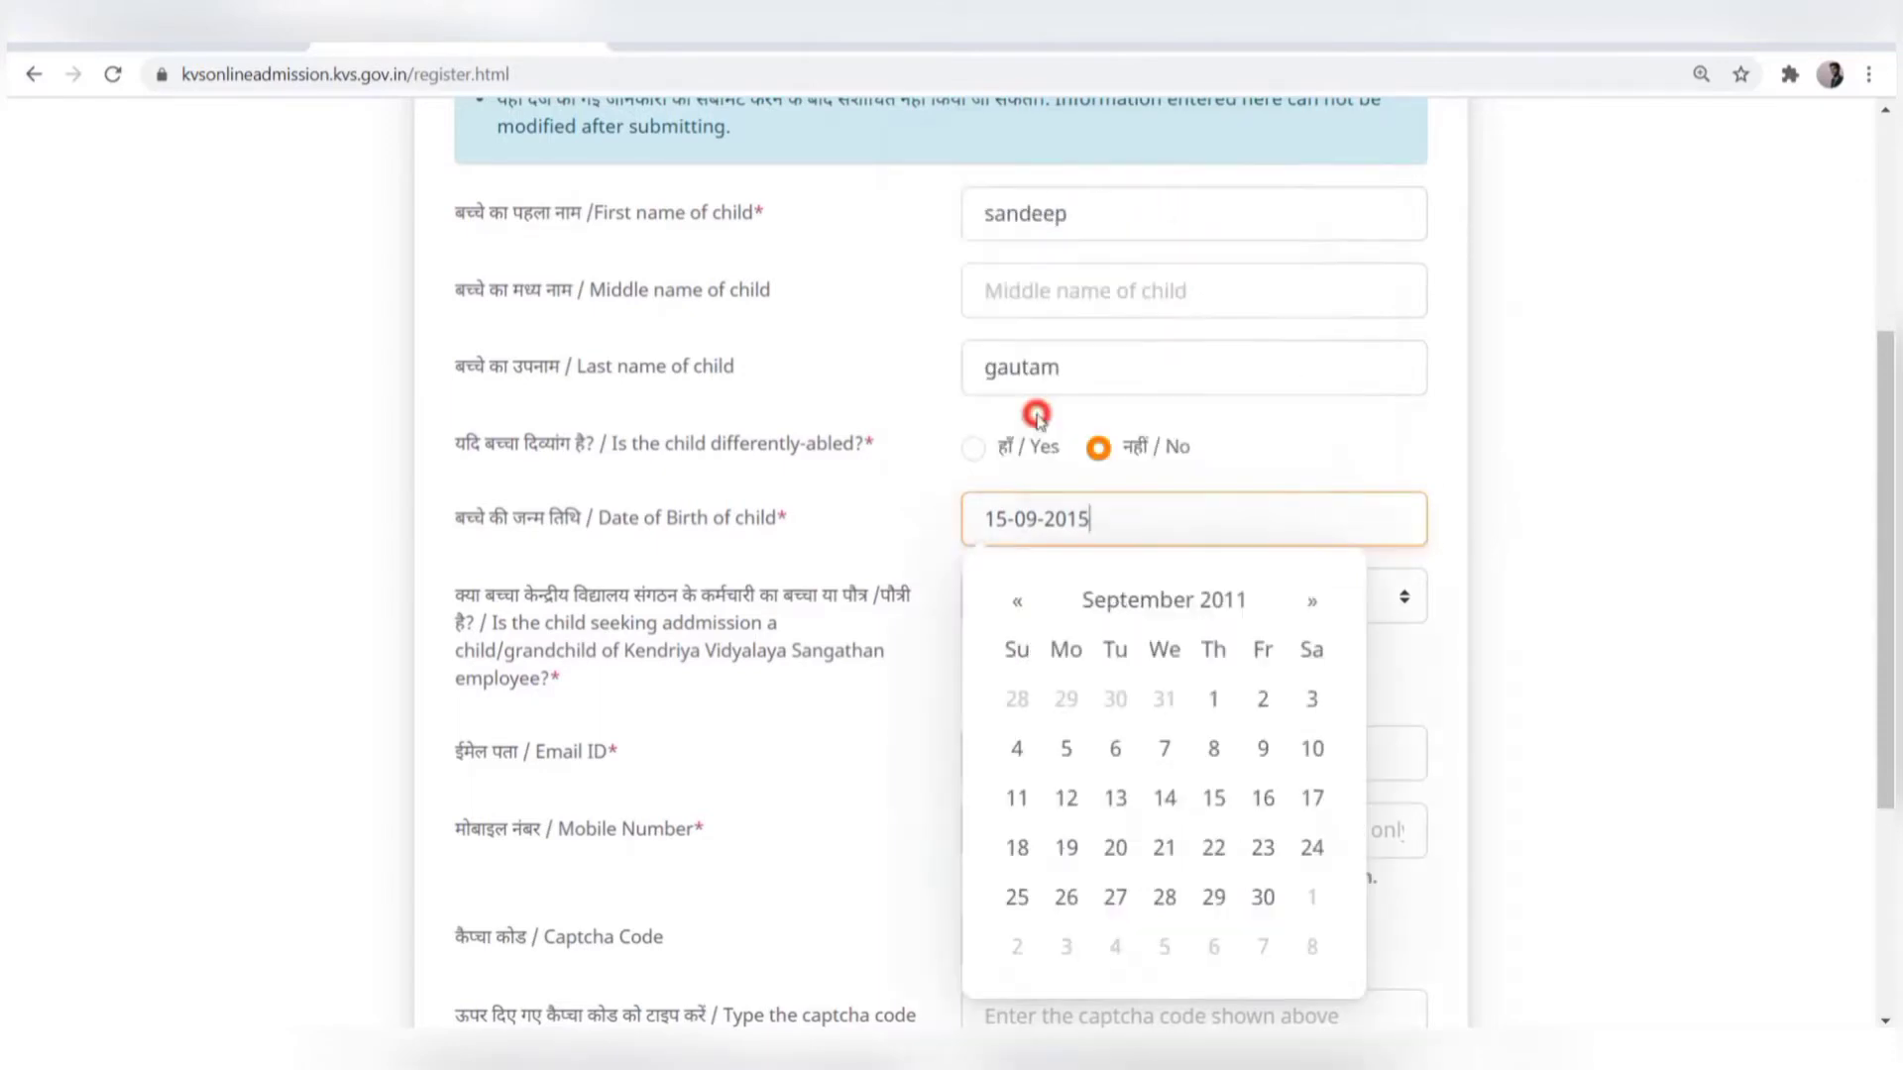
left_click(1572, 557)
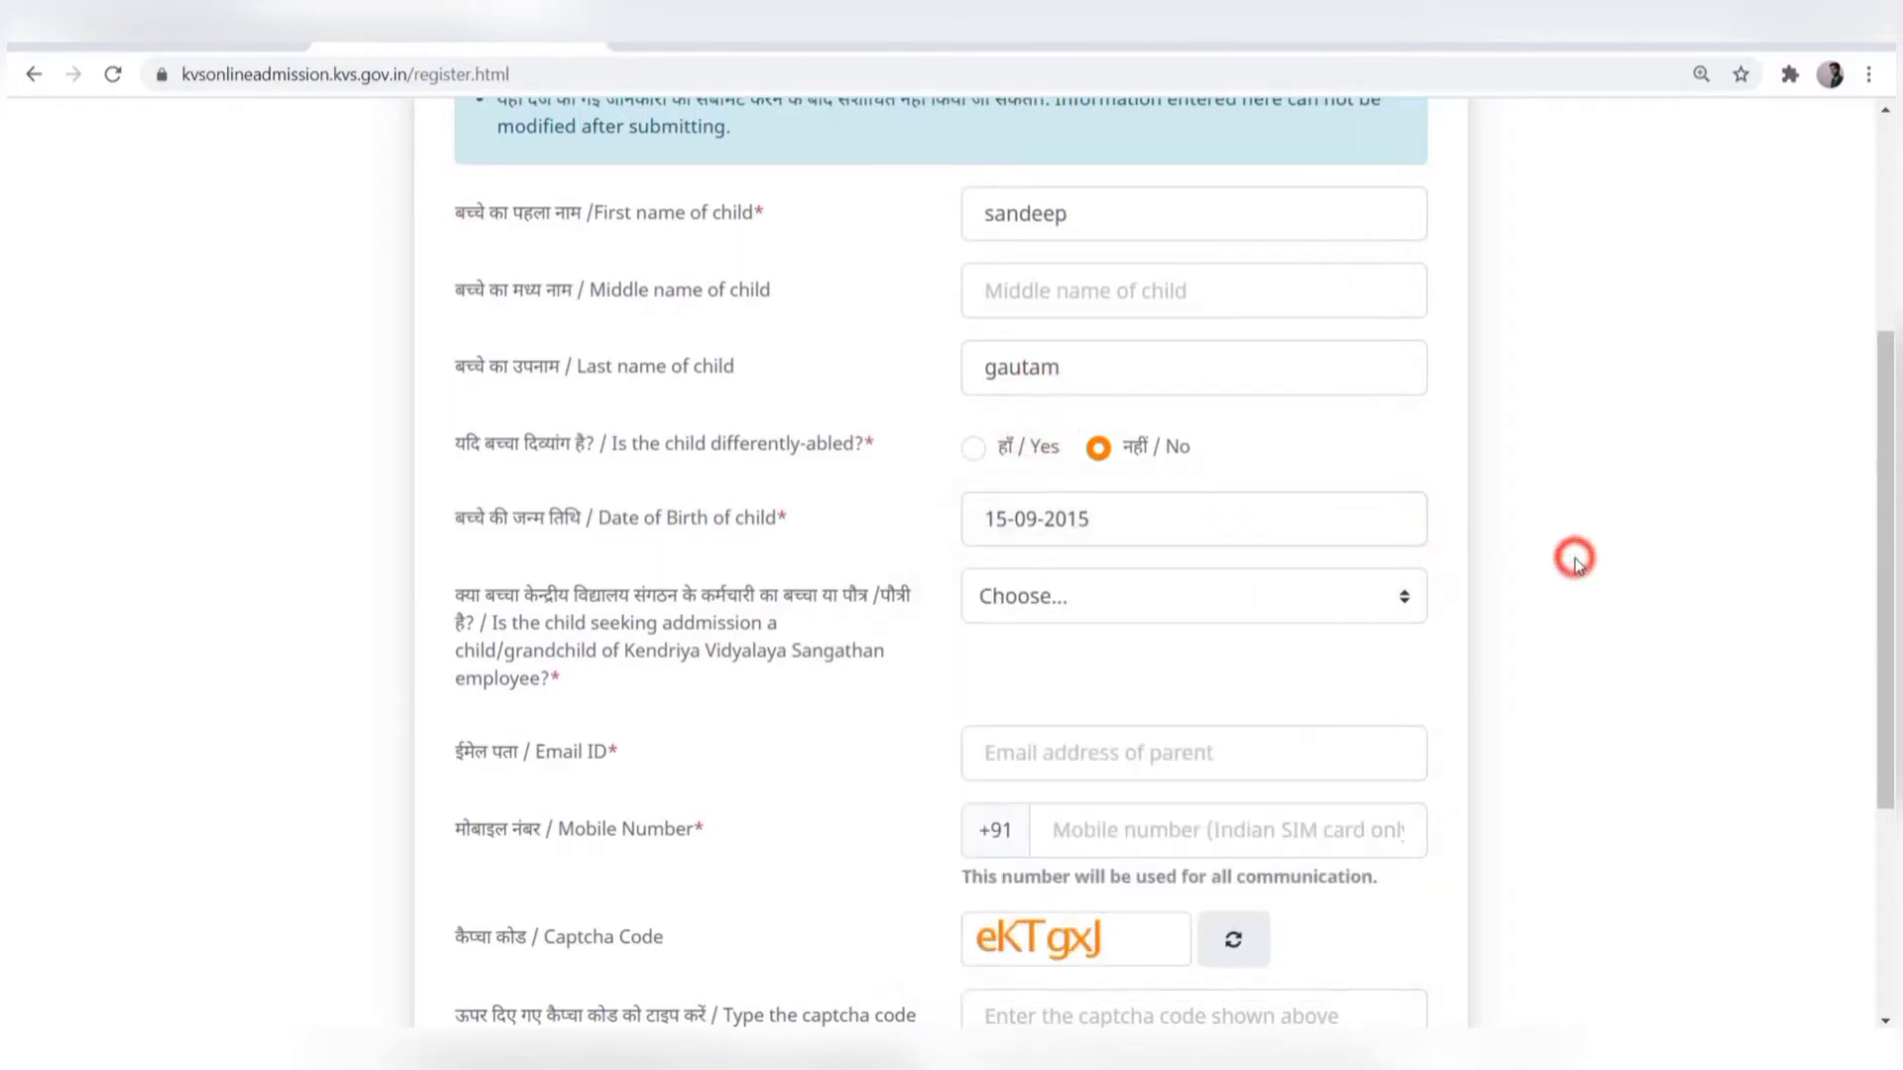
left_click(1087, 521)
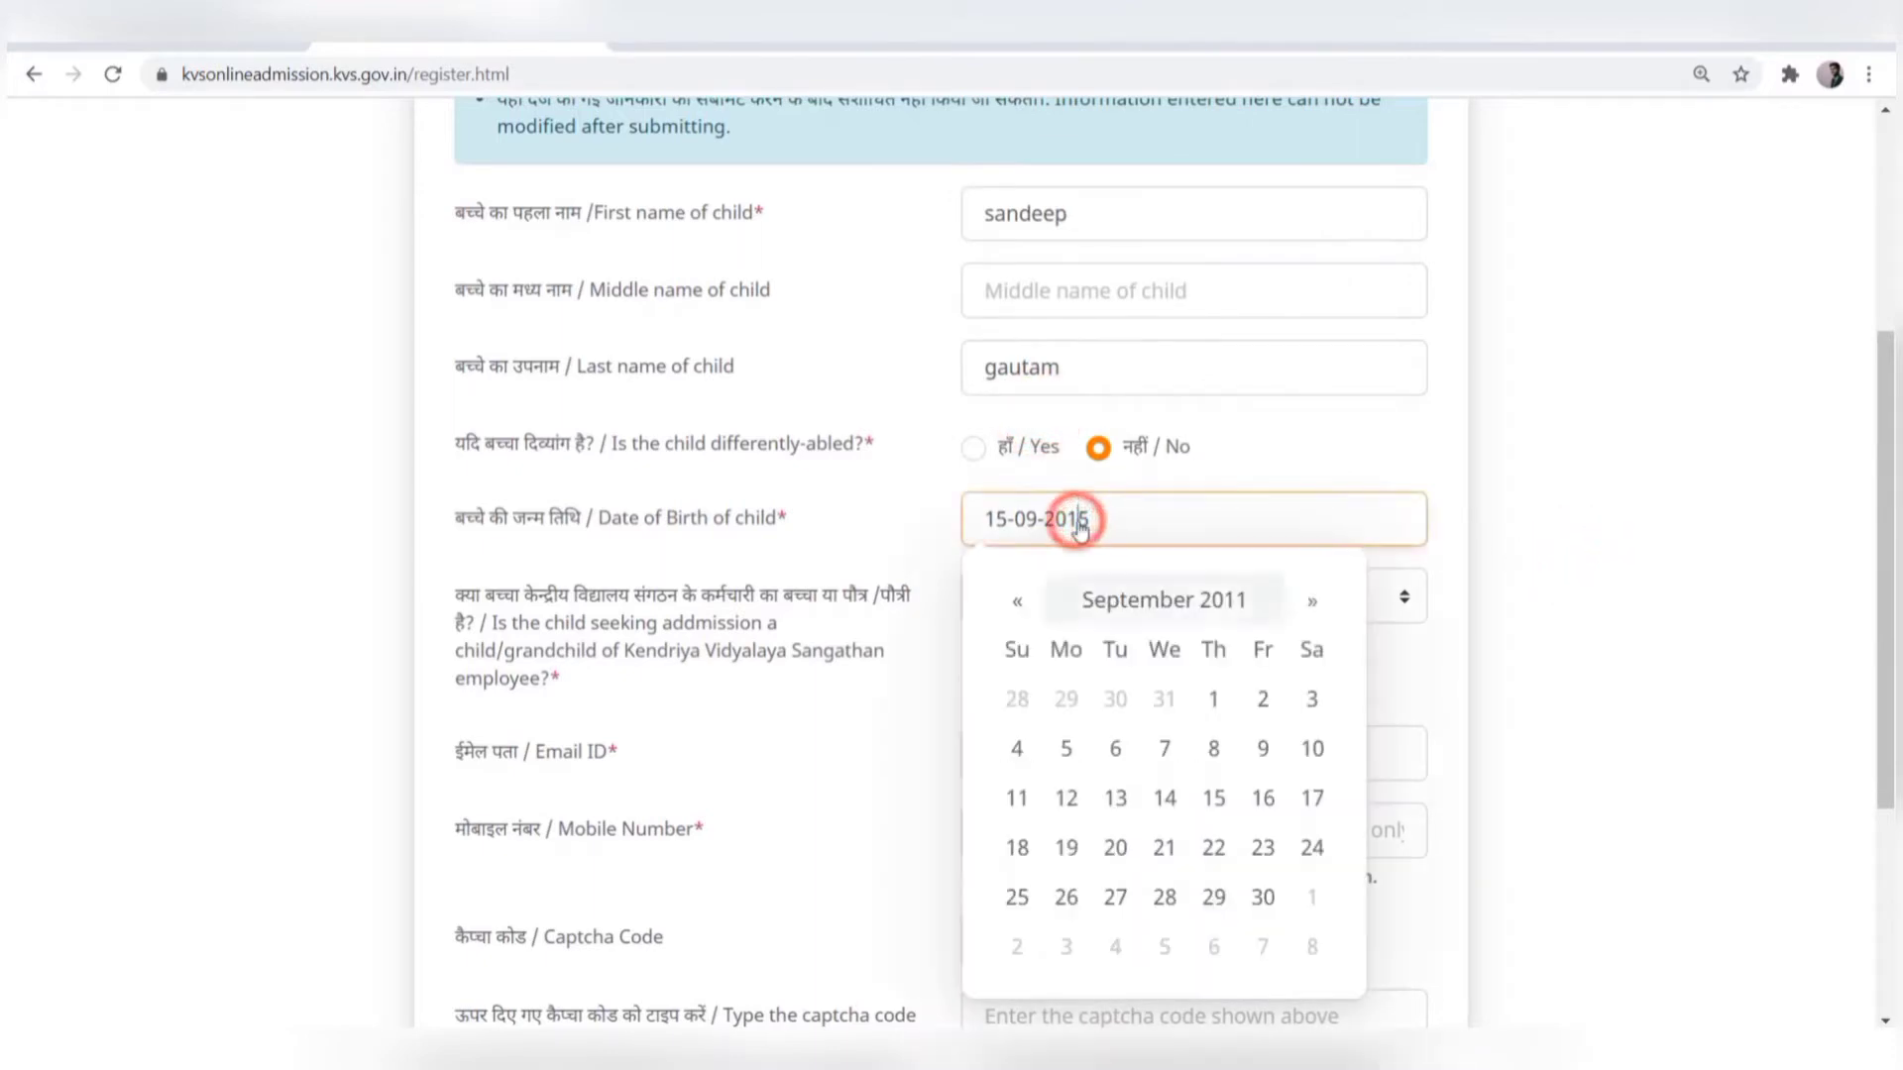
left_click(1159, 599)
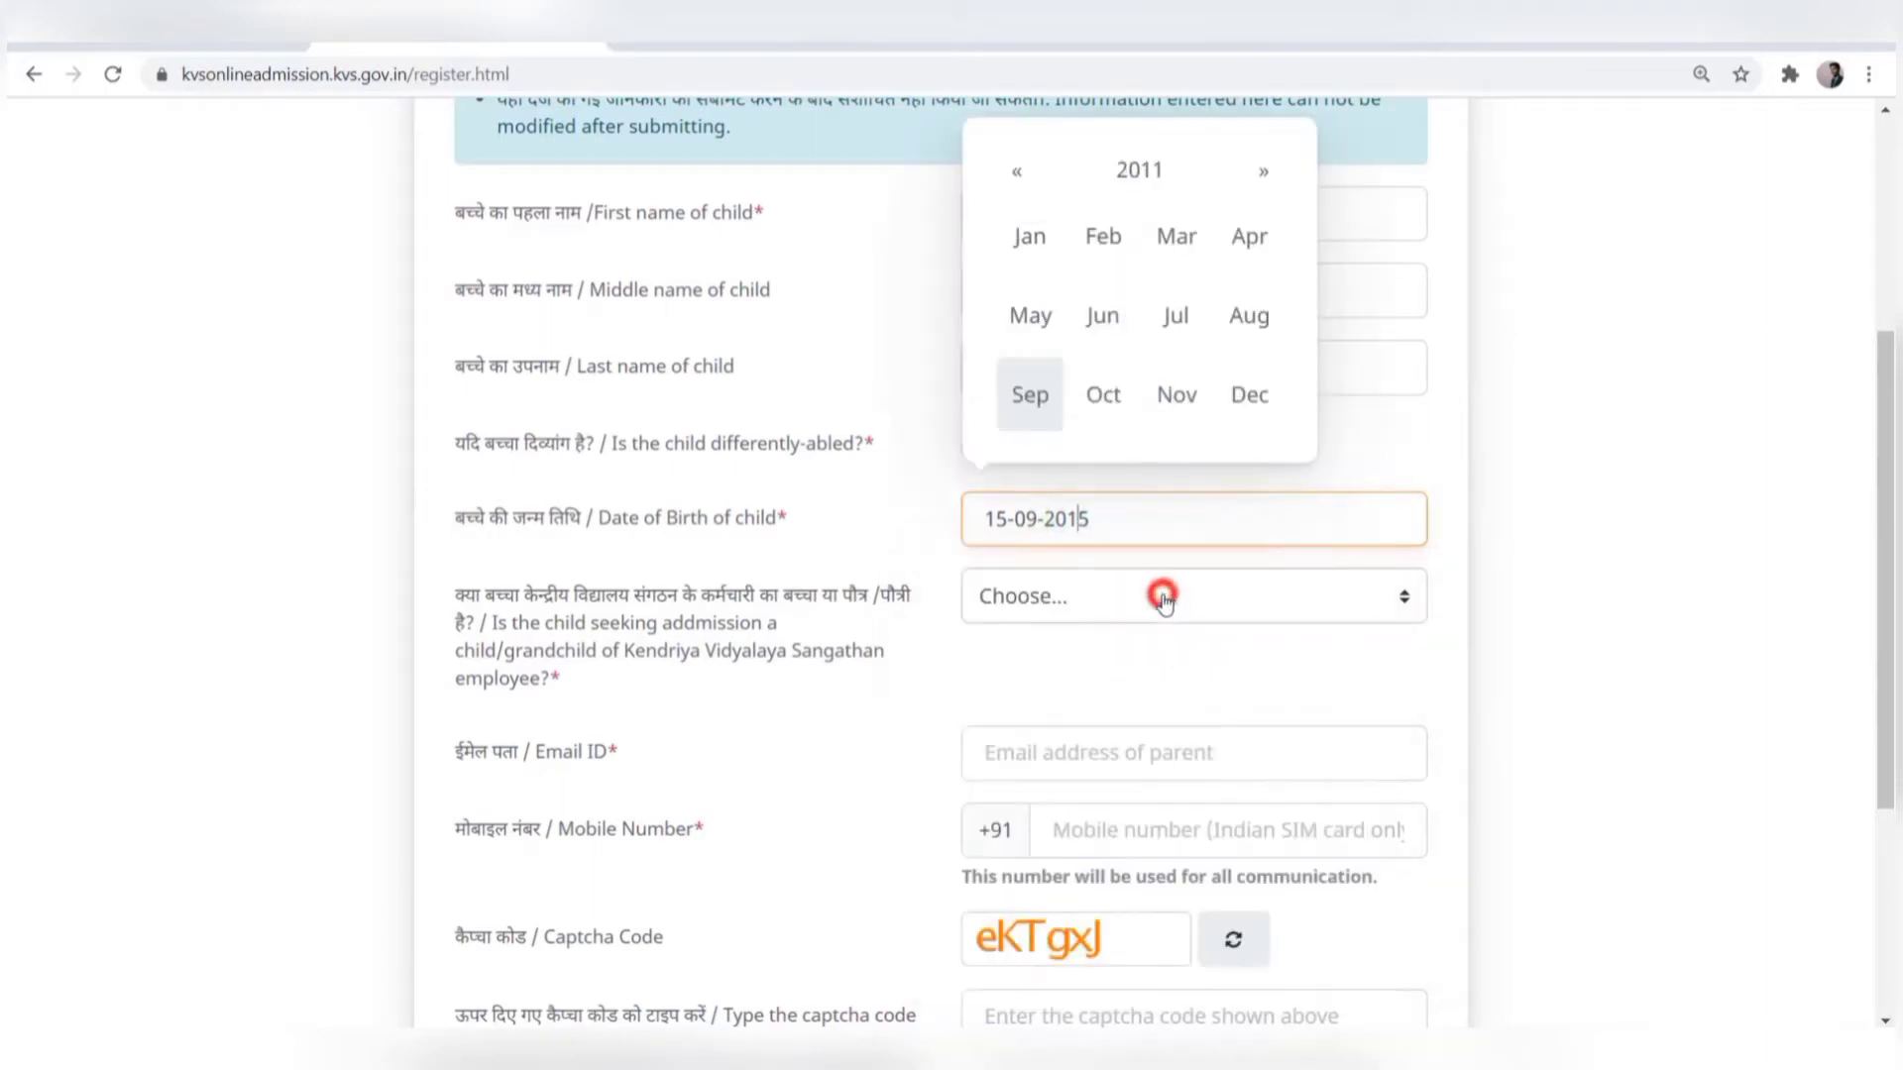
left_click(1126, 177)
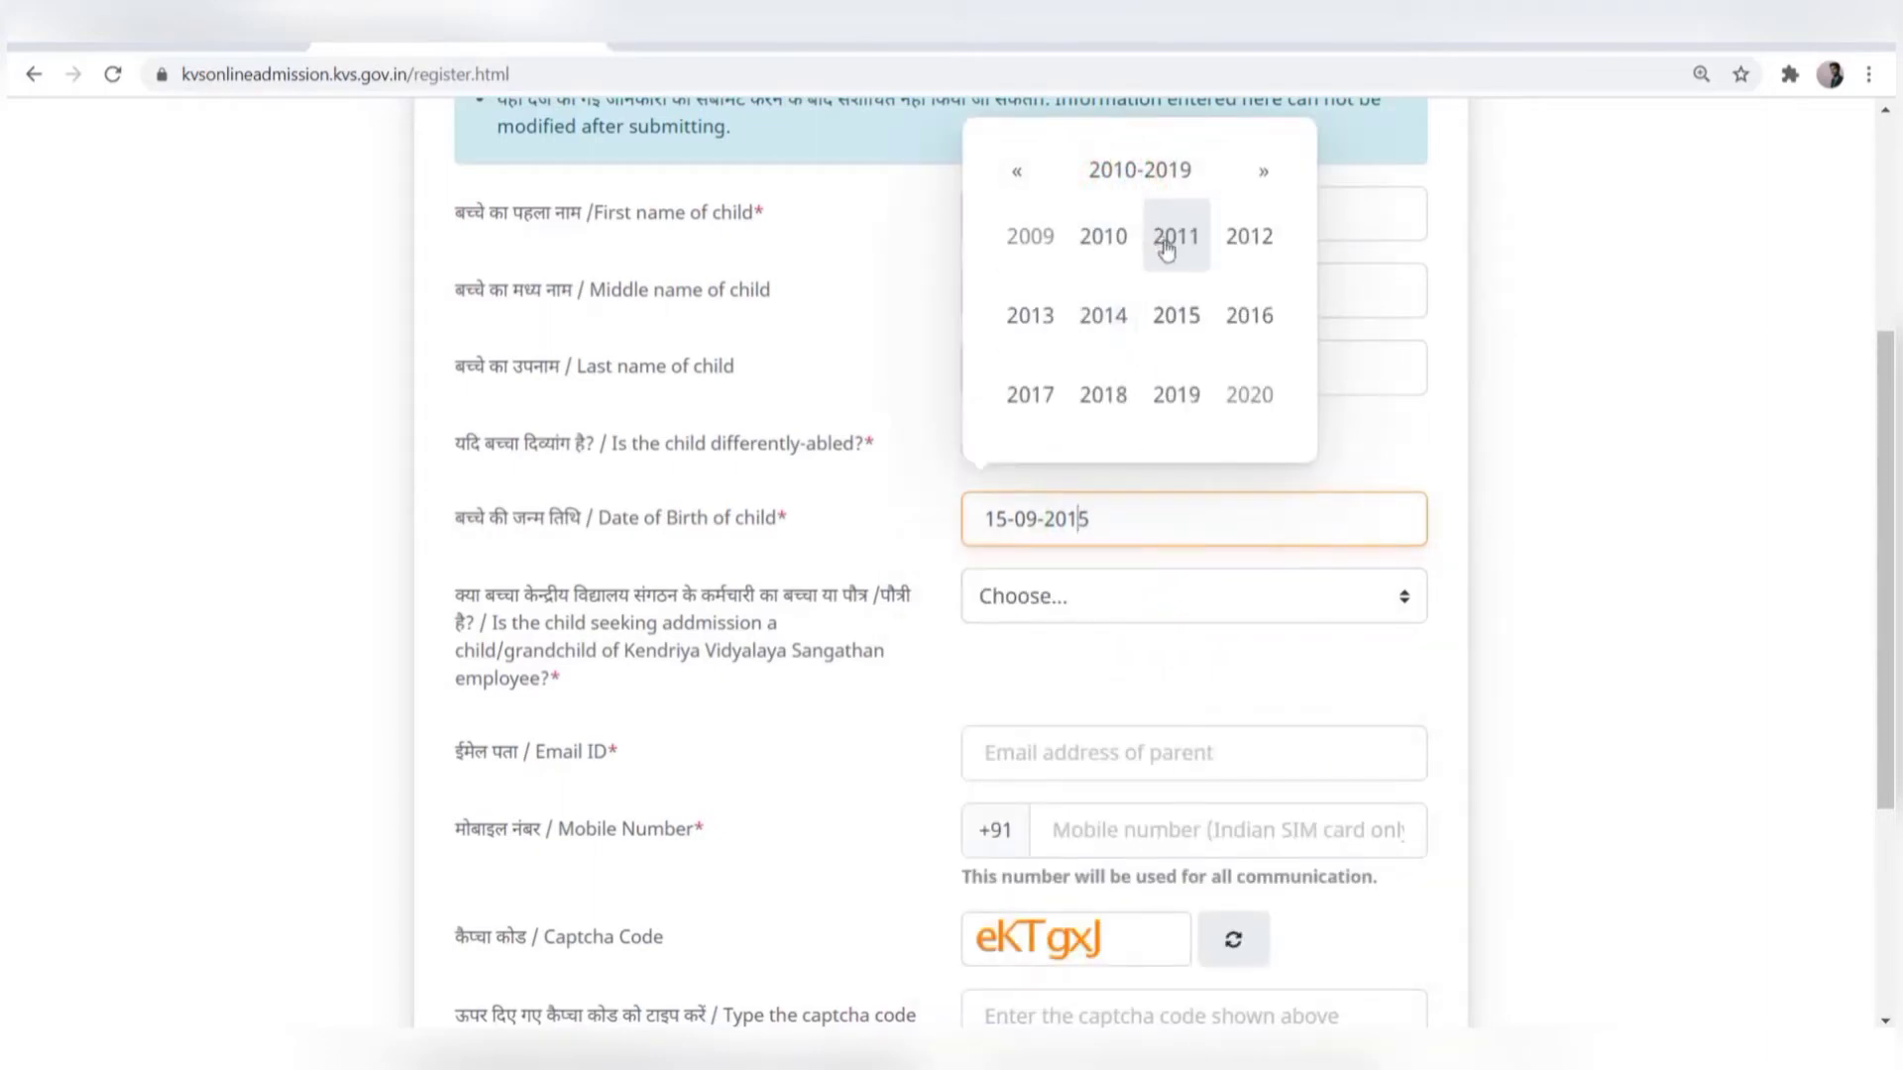
left_click(1171, 237)
left_click(1169, 172)
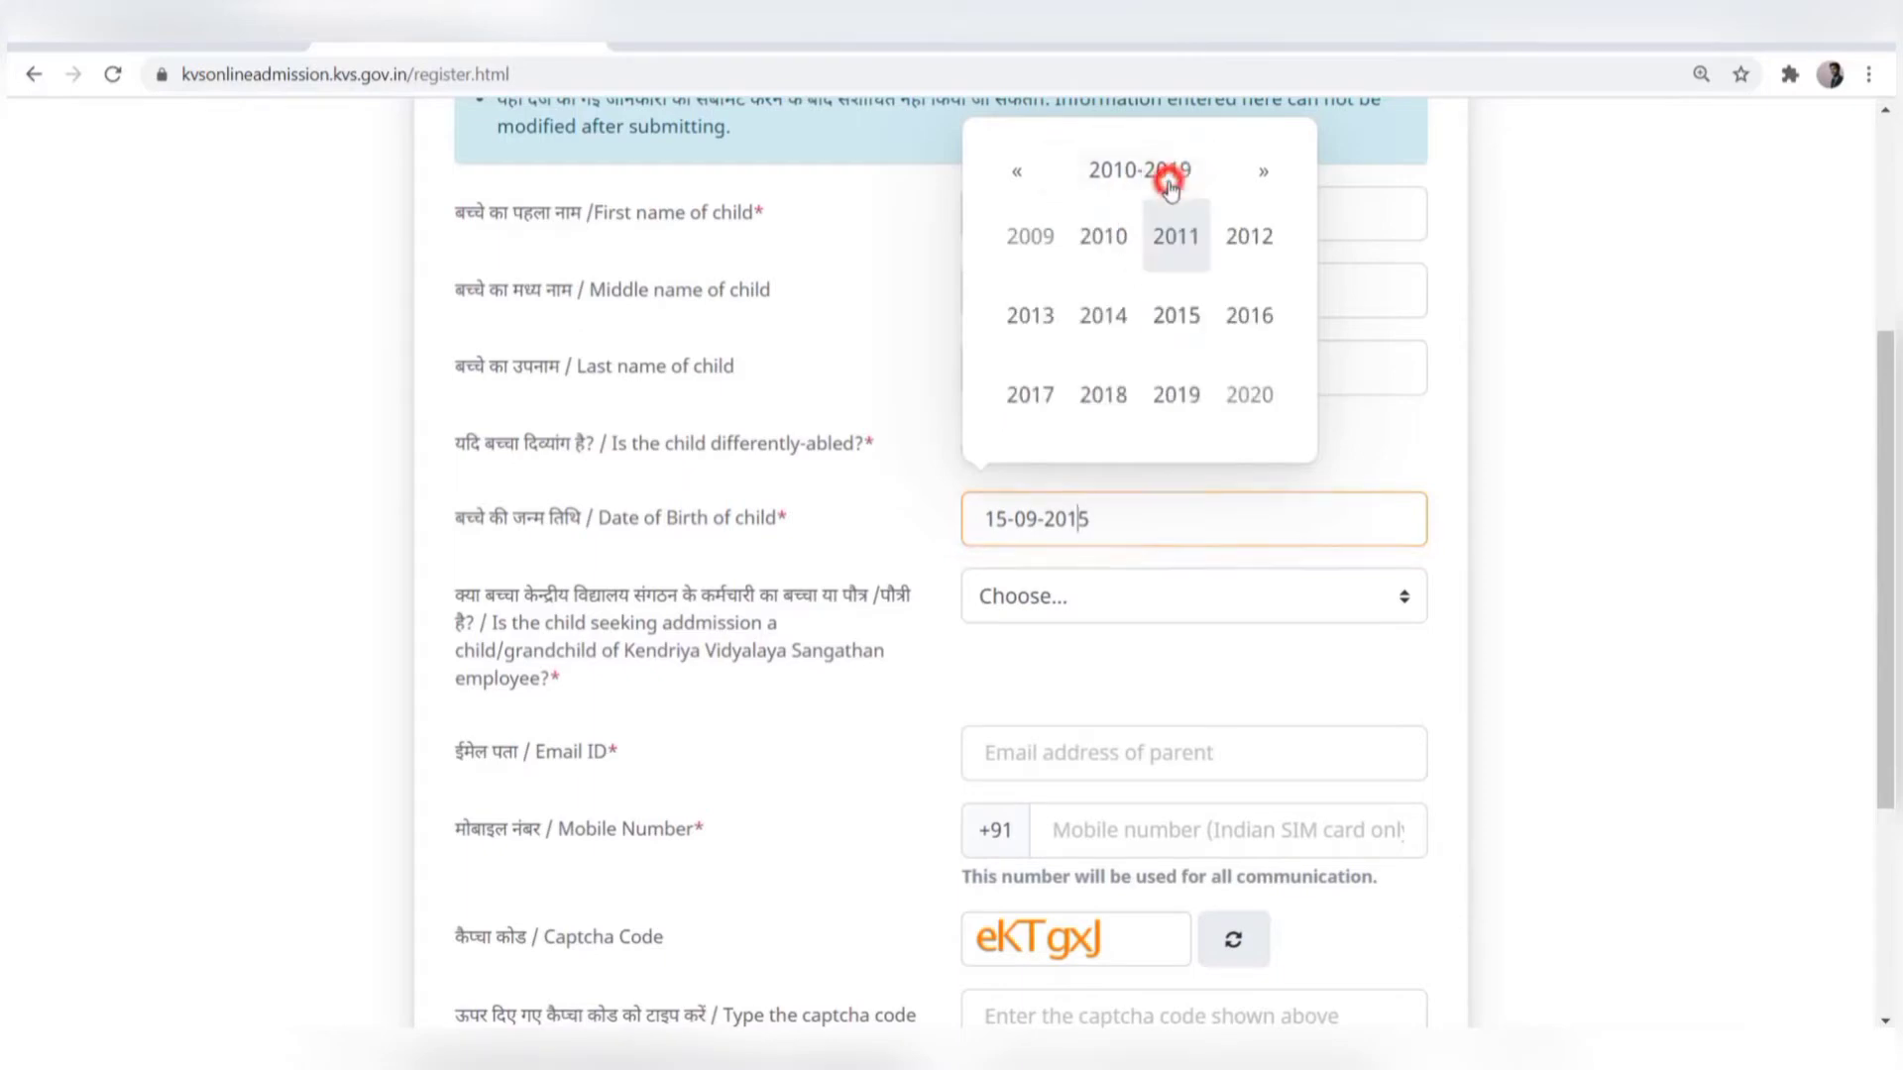
left_click(1185, 239)
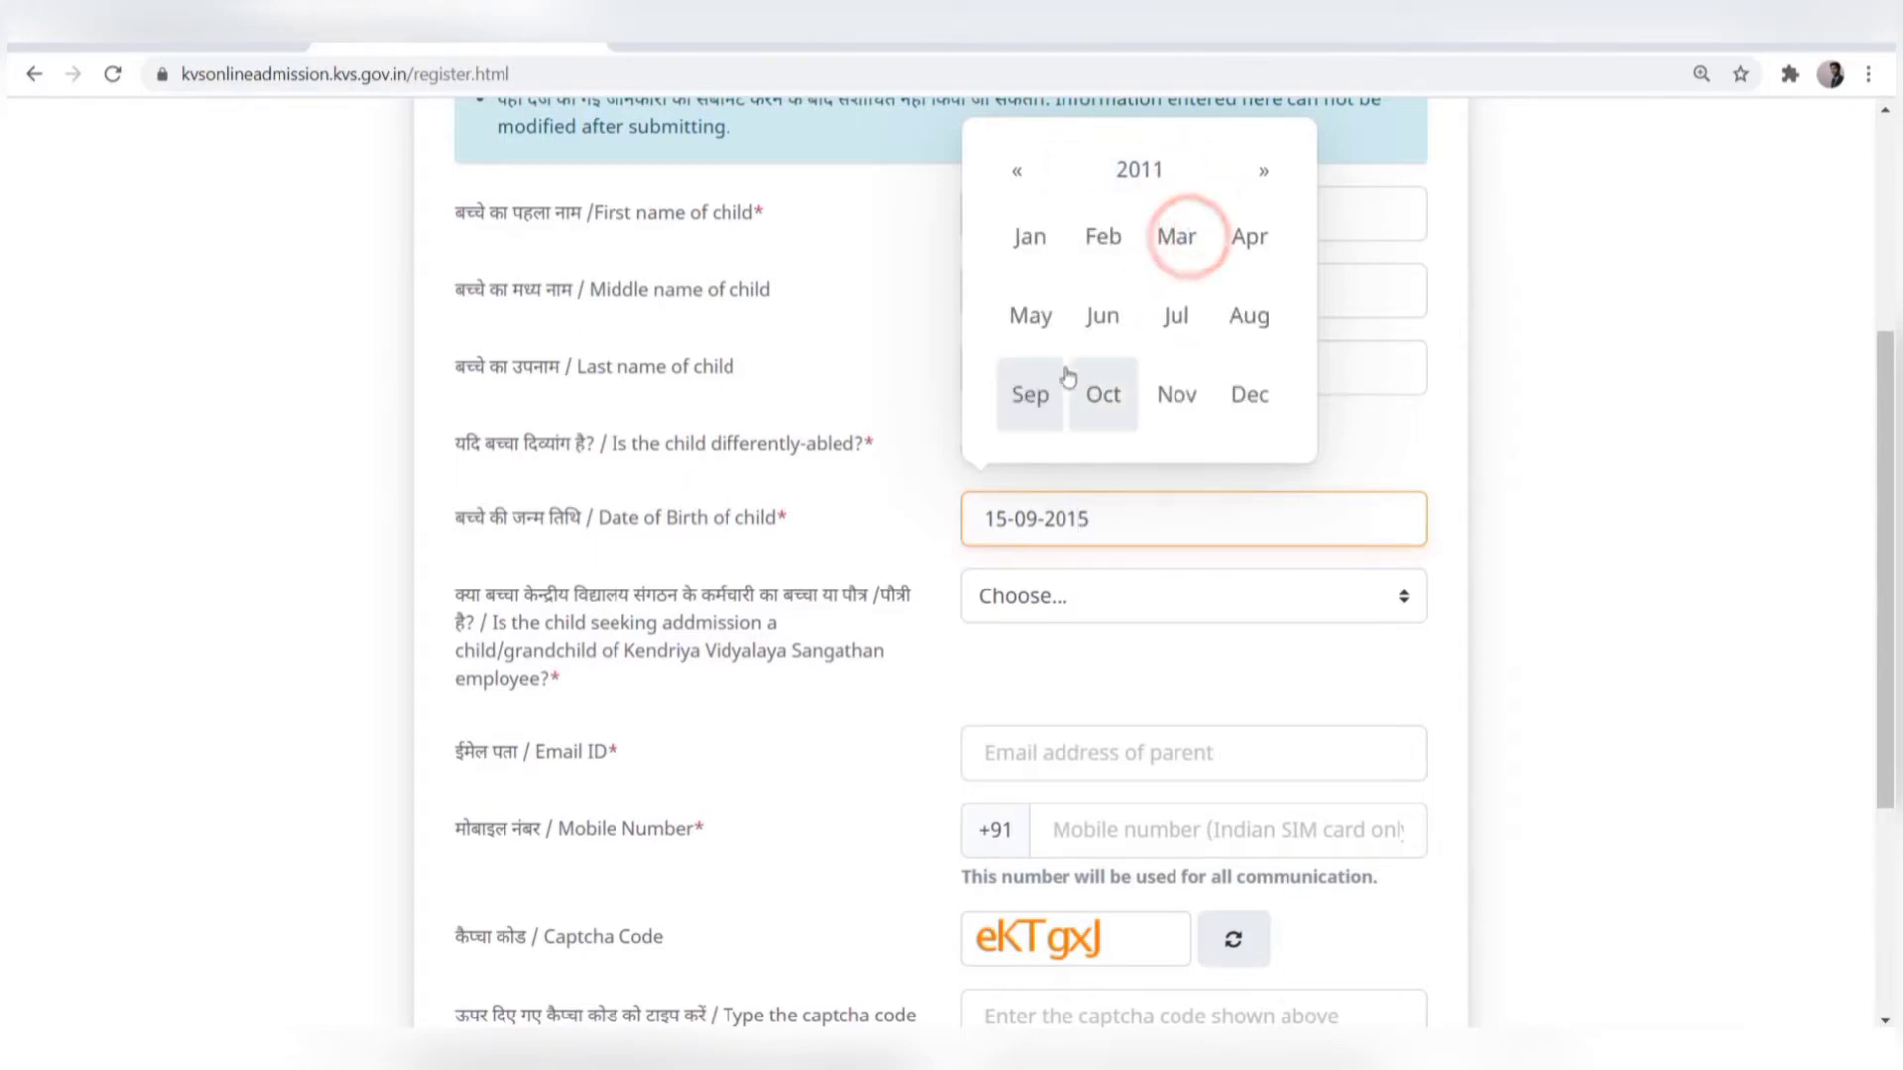
left_click(1035, 398)
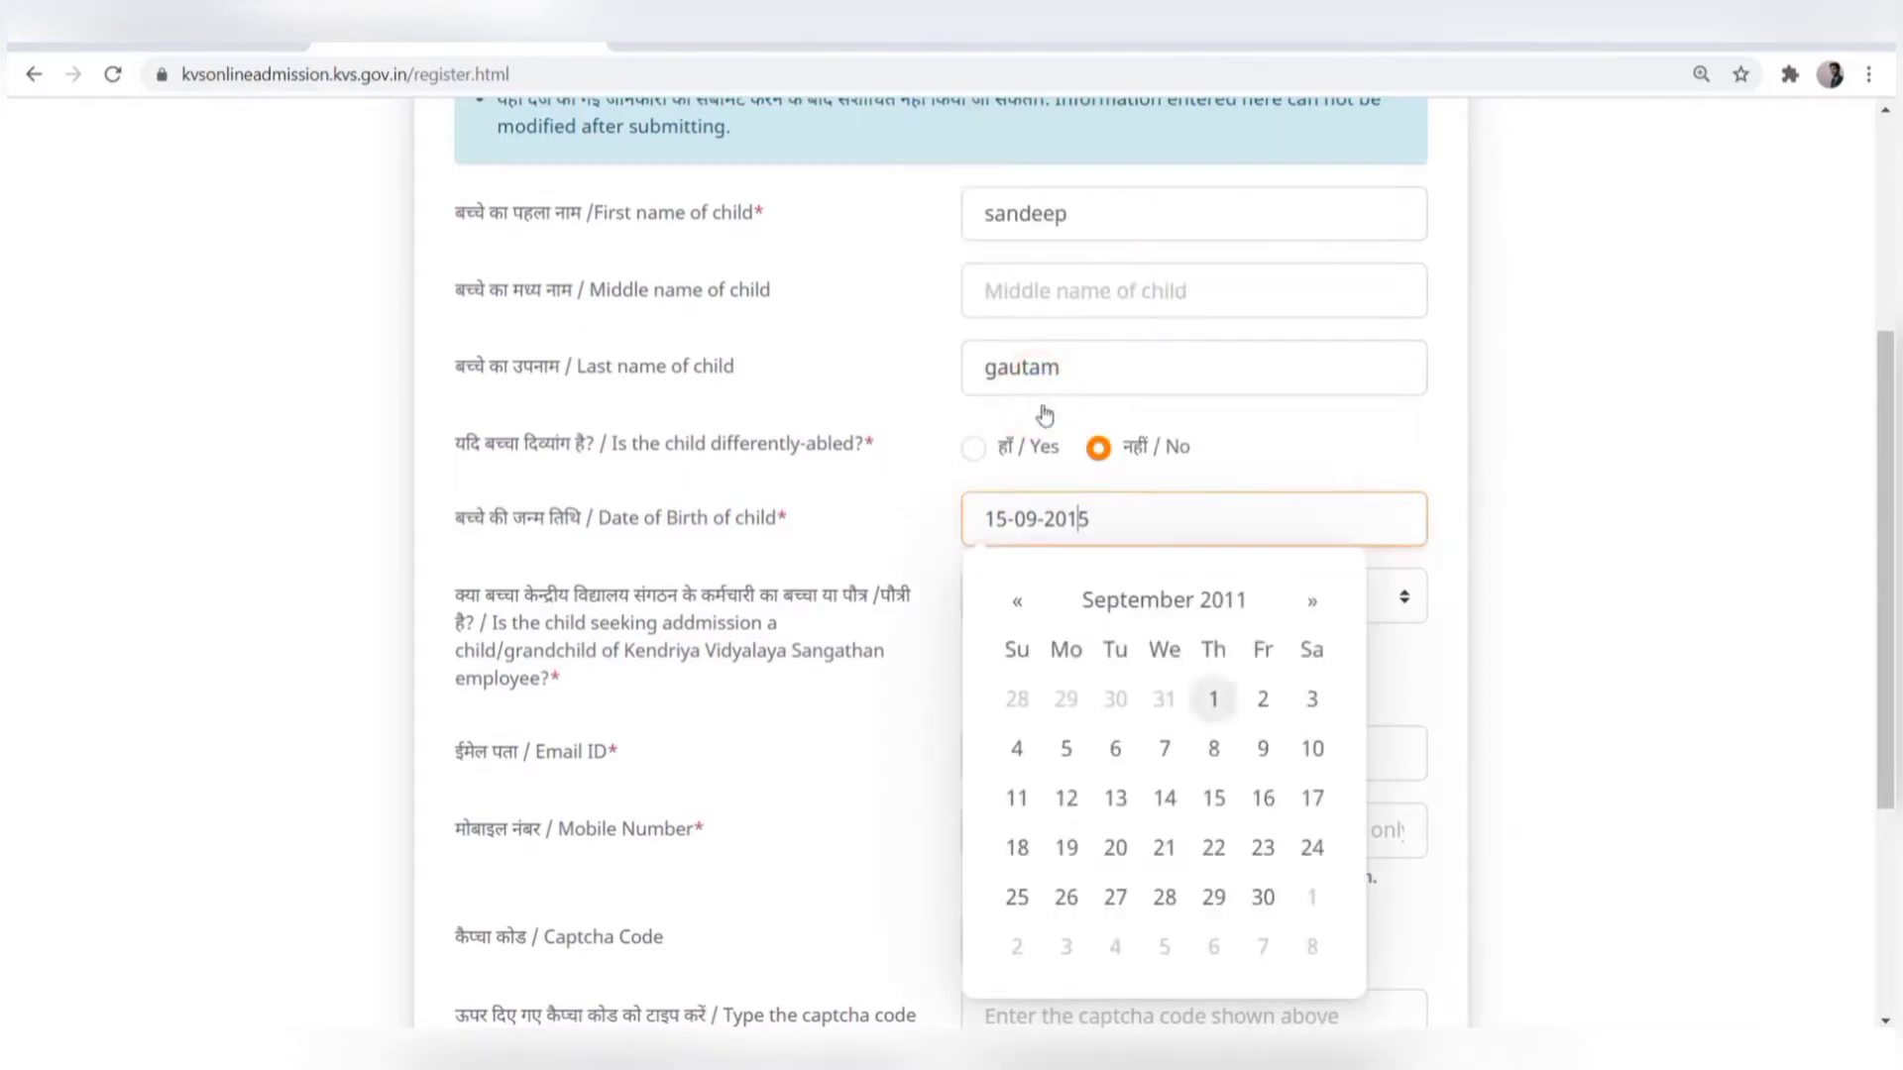
left_click(1229, 798)
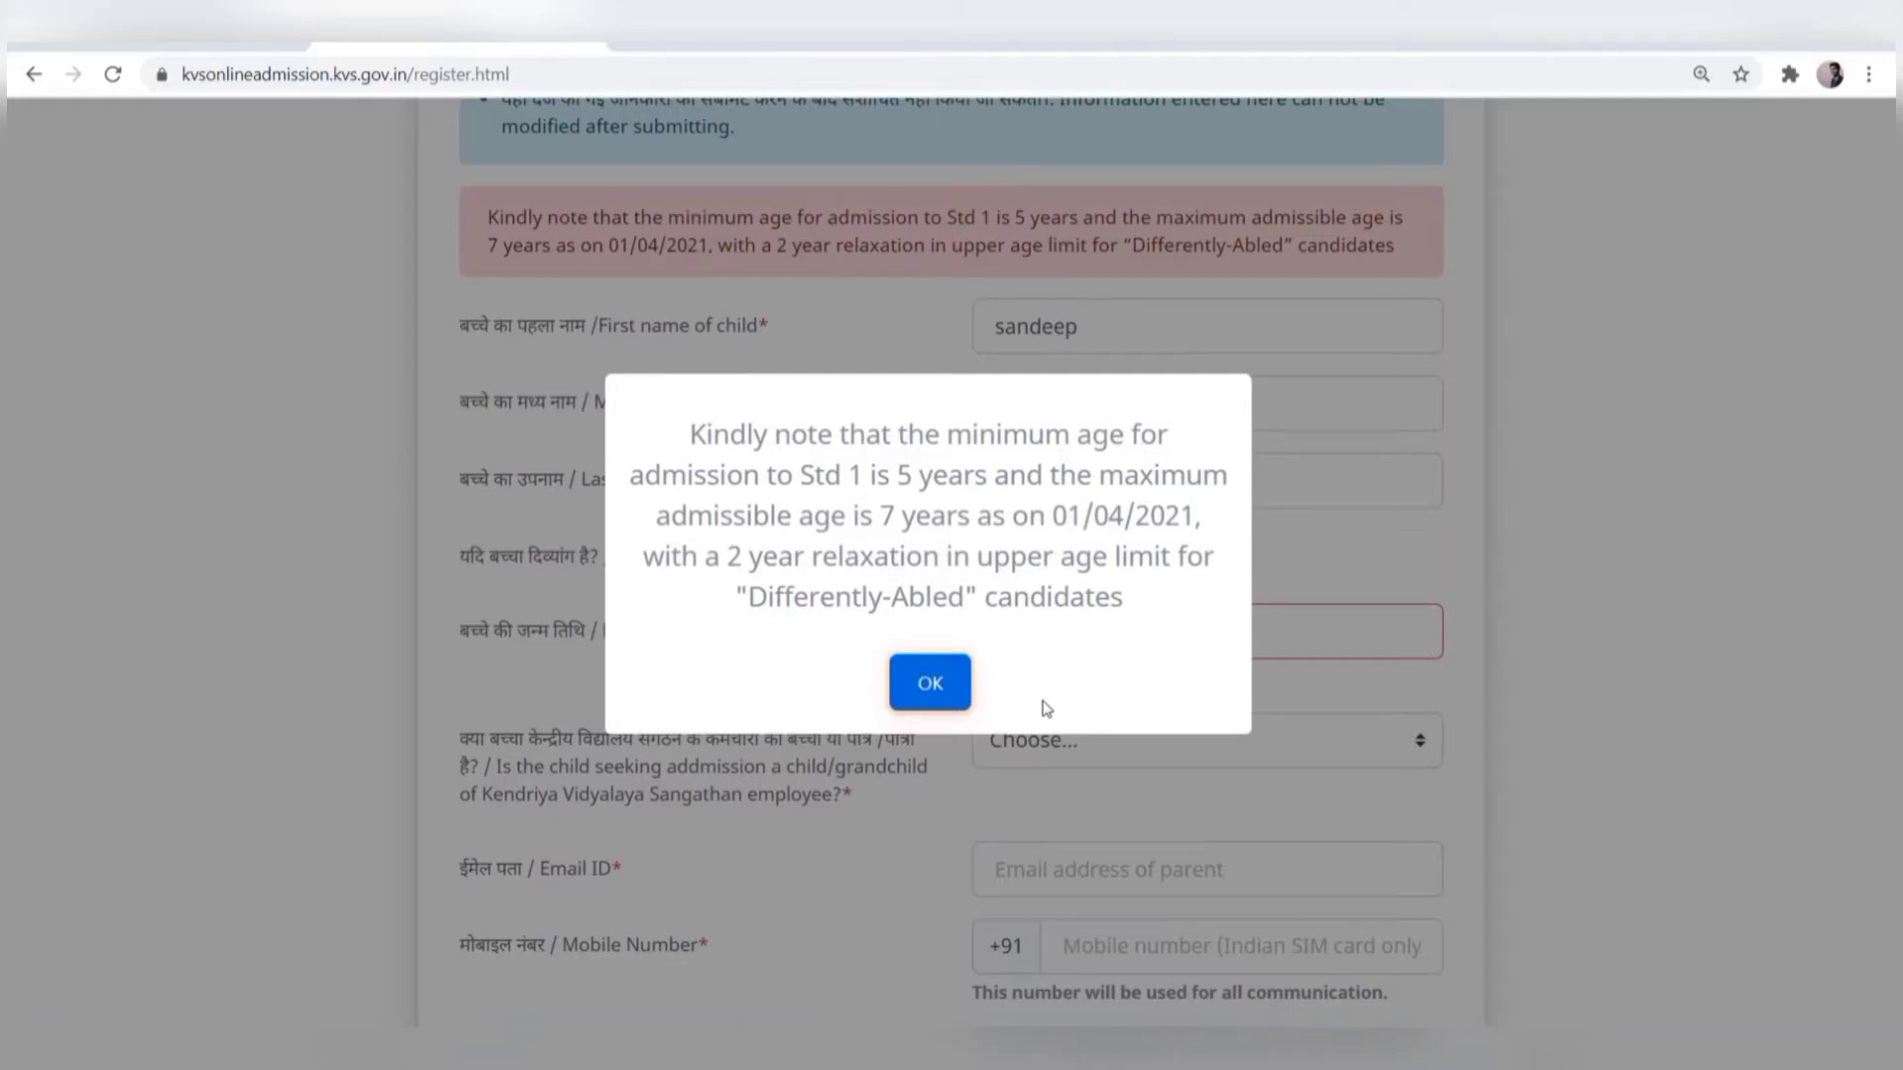
left_click(929, 683)
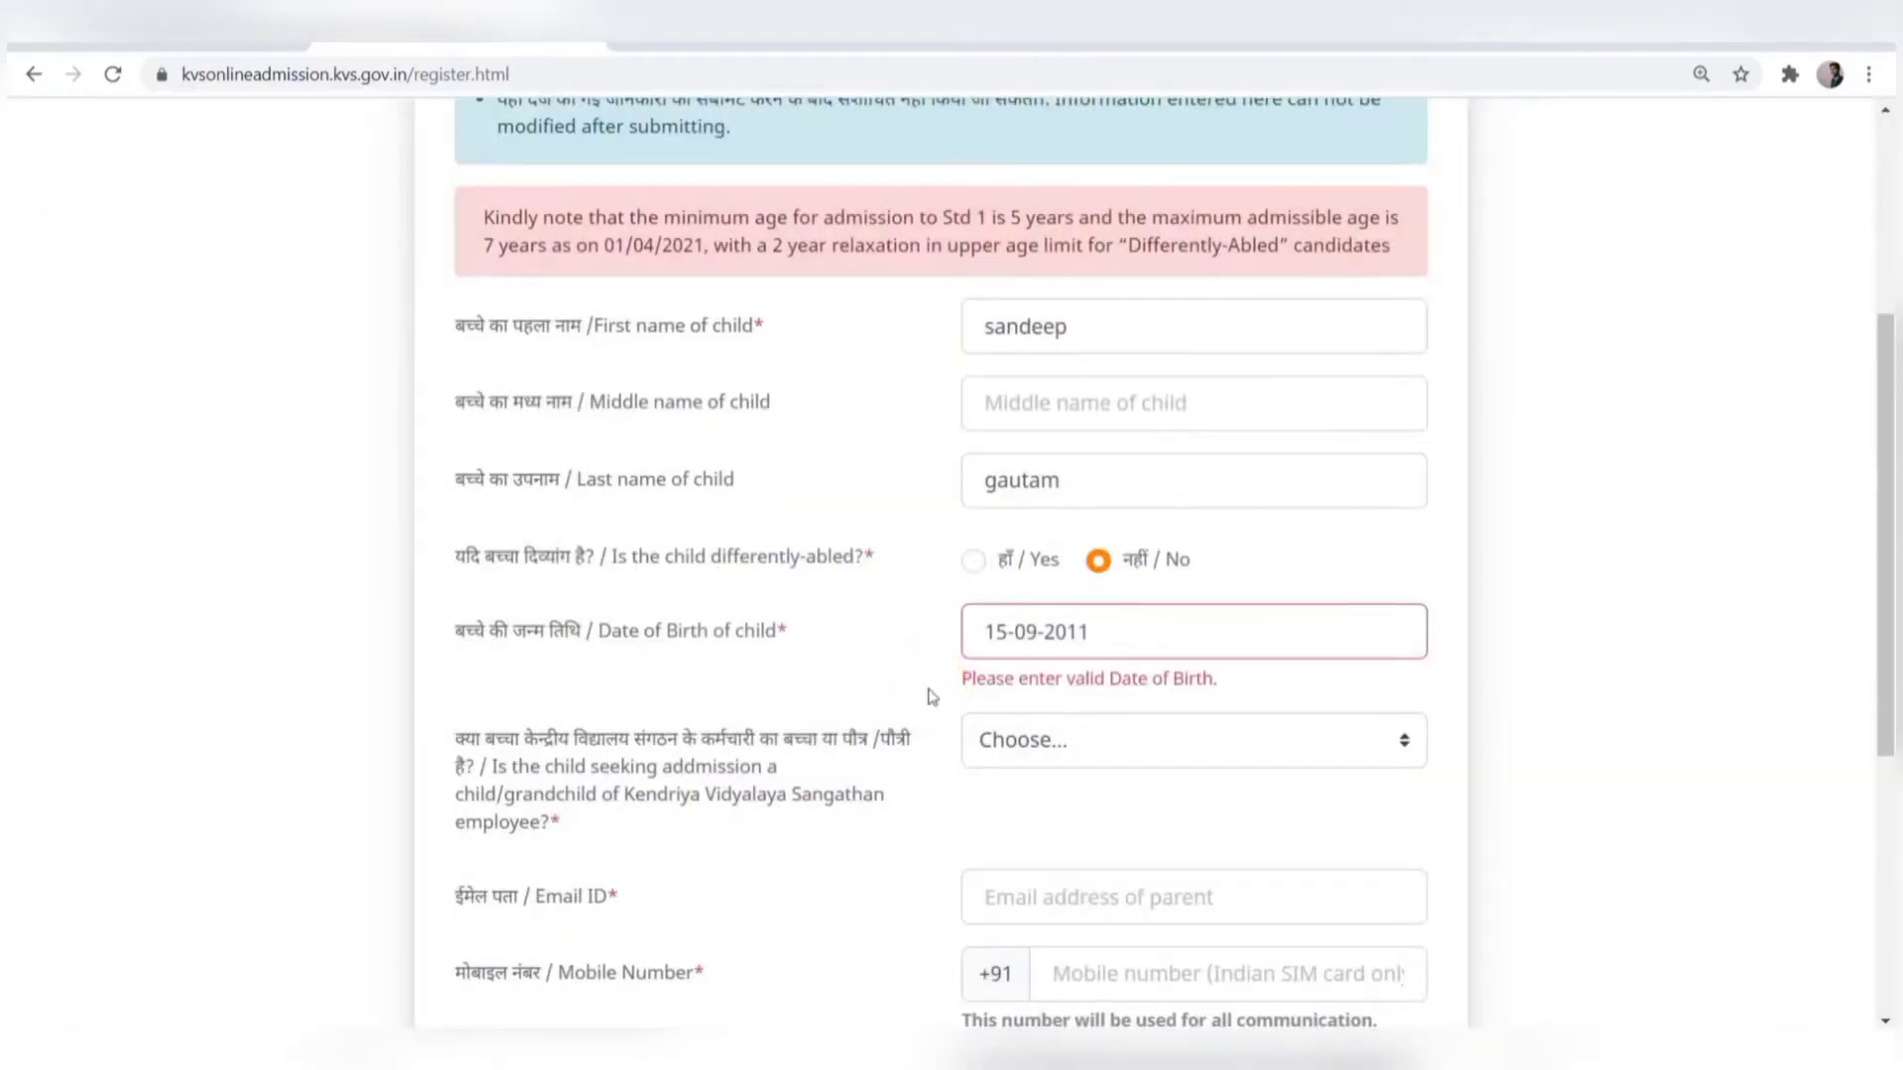
Set the date of birth back to 15-09-2015.
left_click(1209, 644)
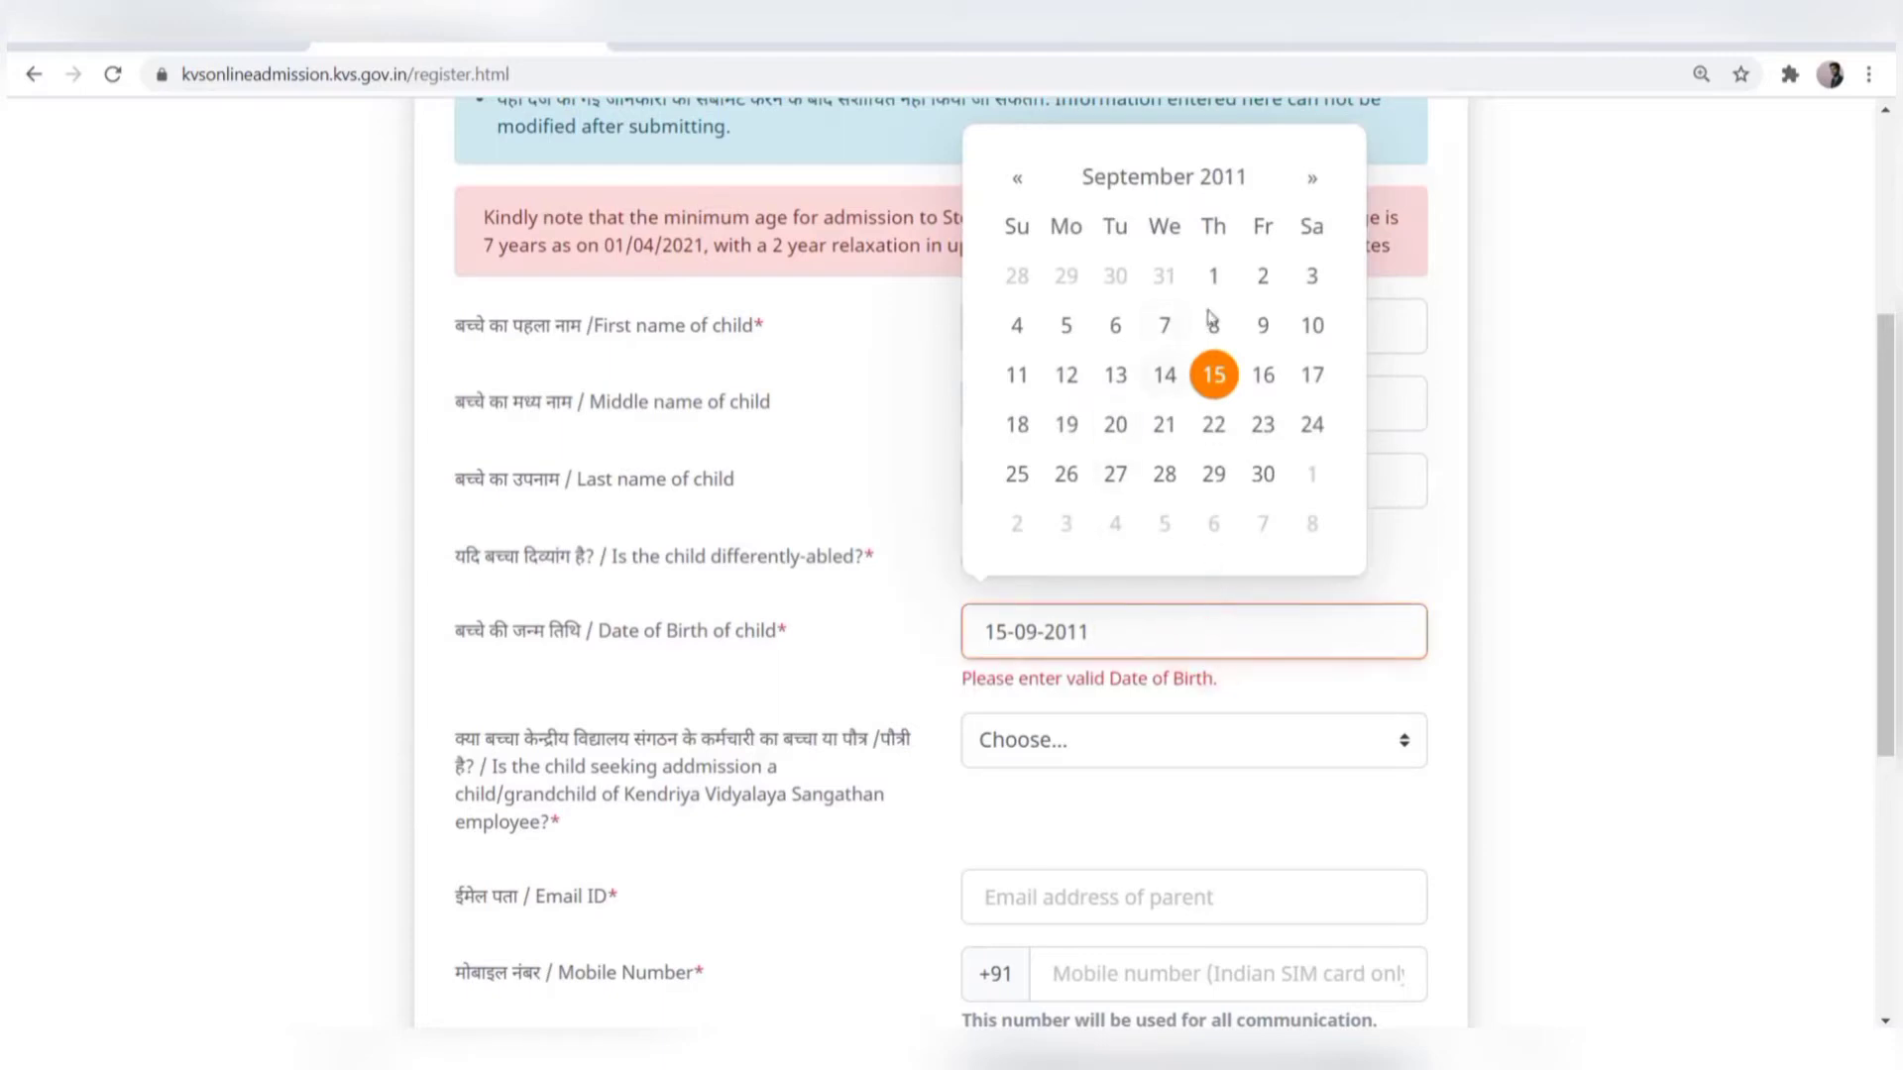
left_click(1203, 179)
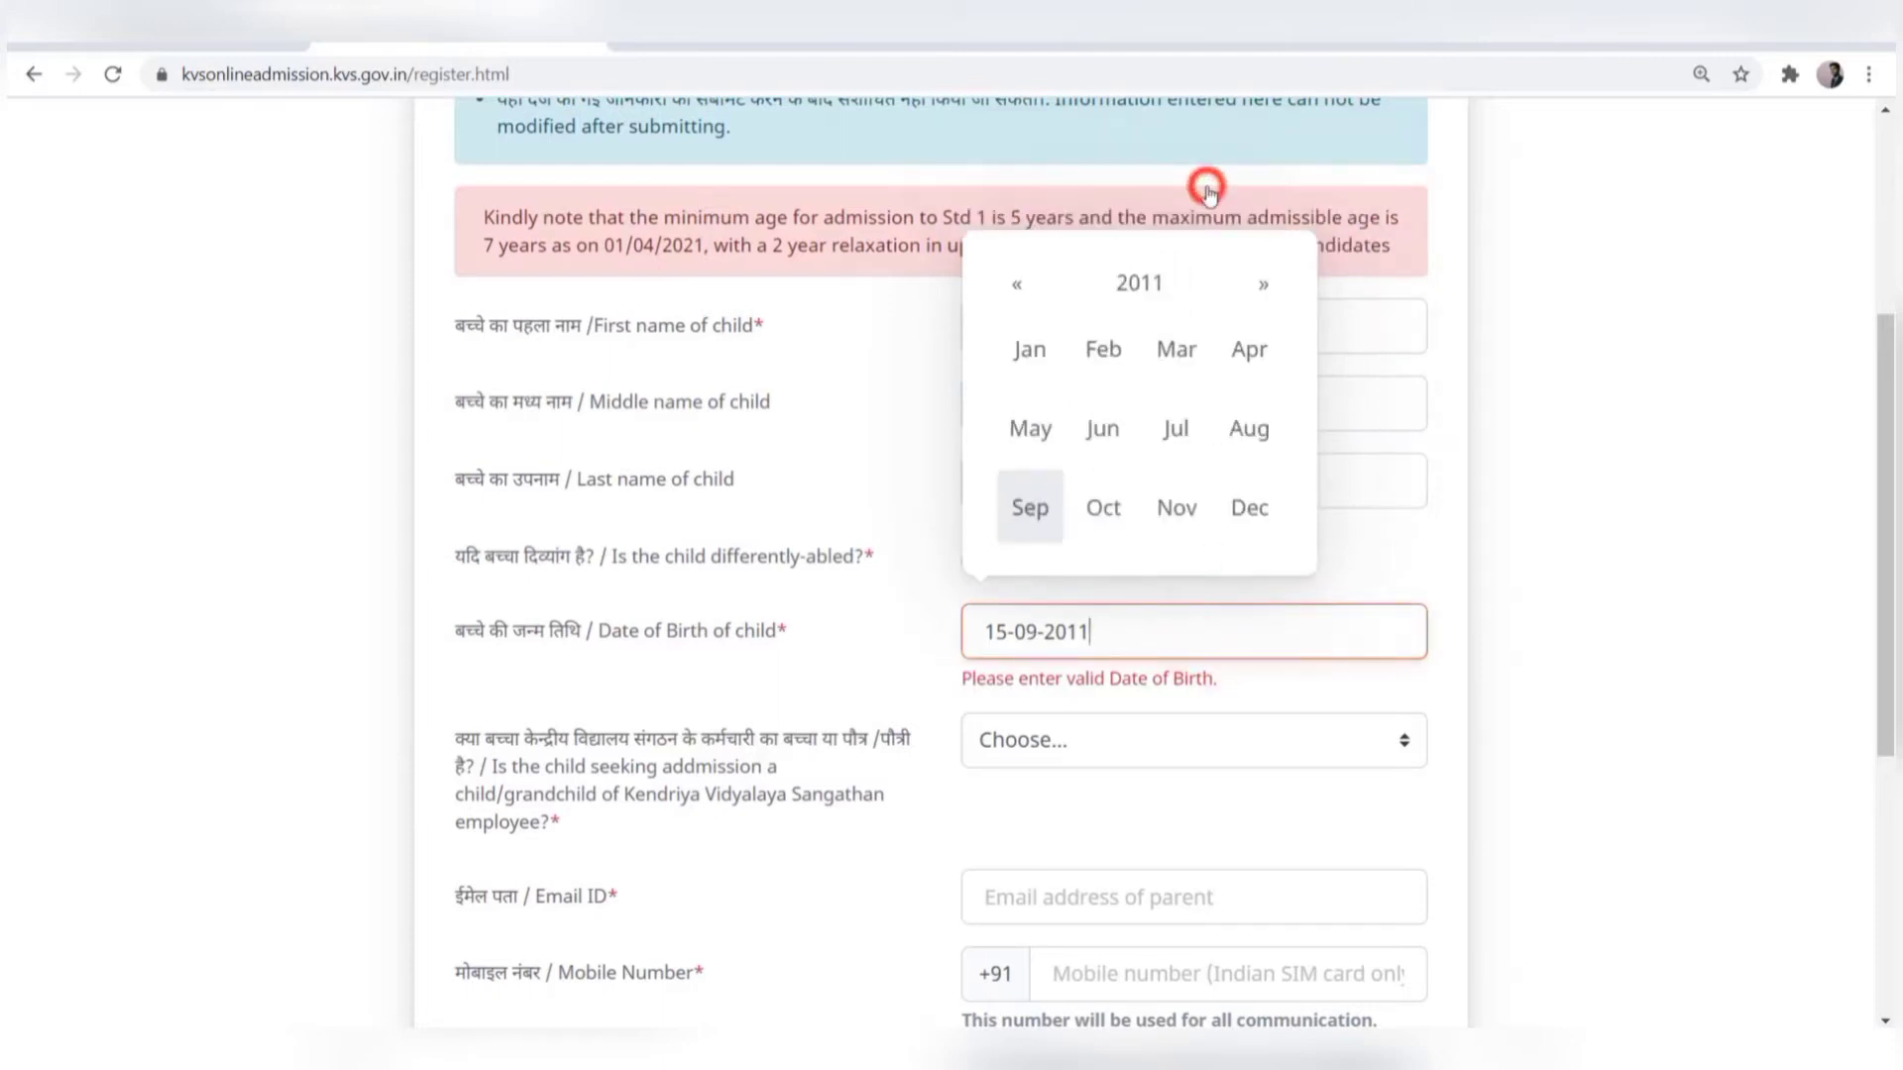
left_click(1147, 279)
left_click(1179, 428)
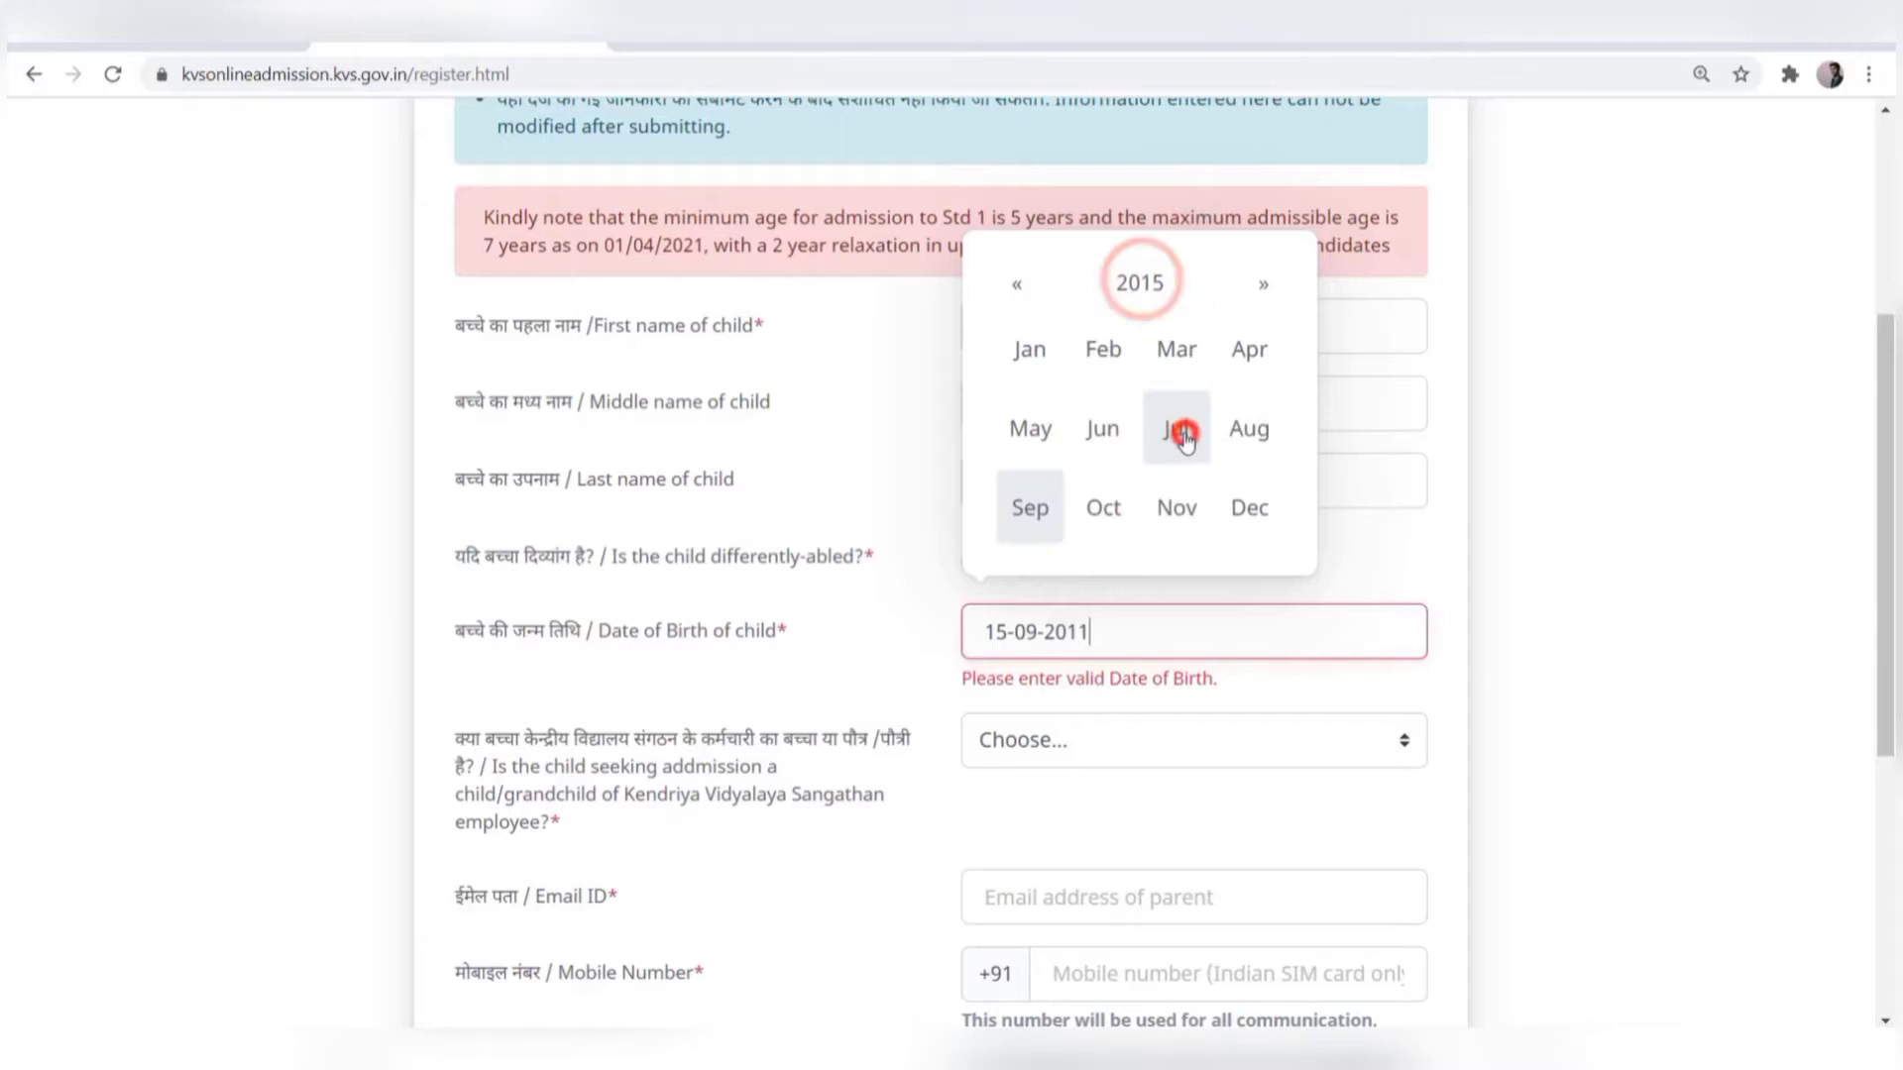
left_click(1050, 500)
left_click(1110, 382)
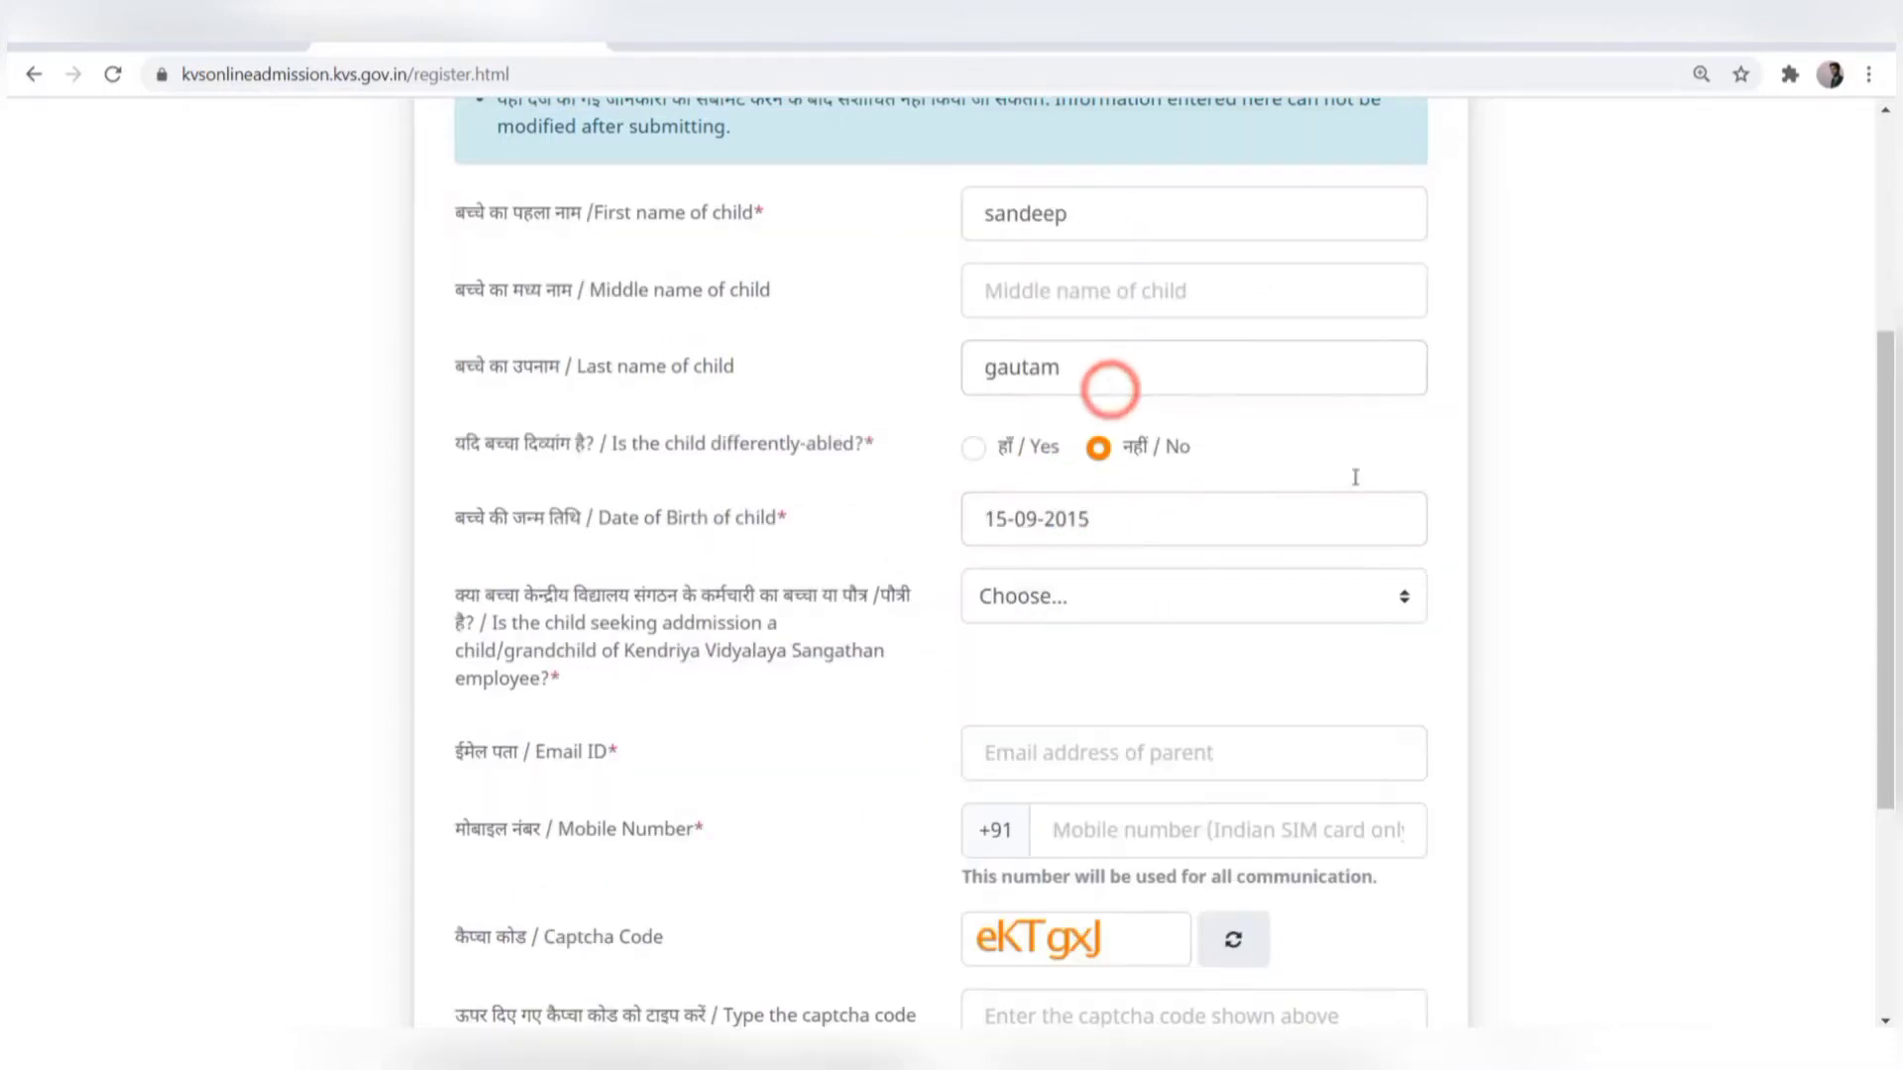
left_click(1499, 528)
Browse the KVS employee relation options and choose Not Applicable.
left_click_drag(1889, 532, 1888, 646)
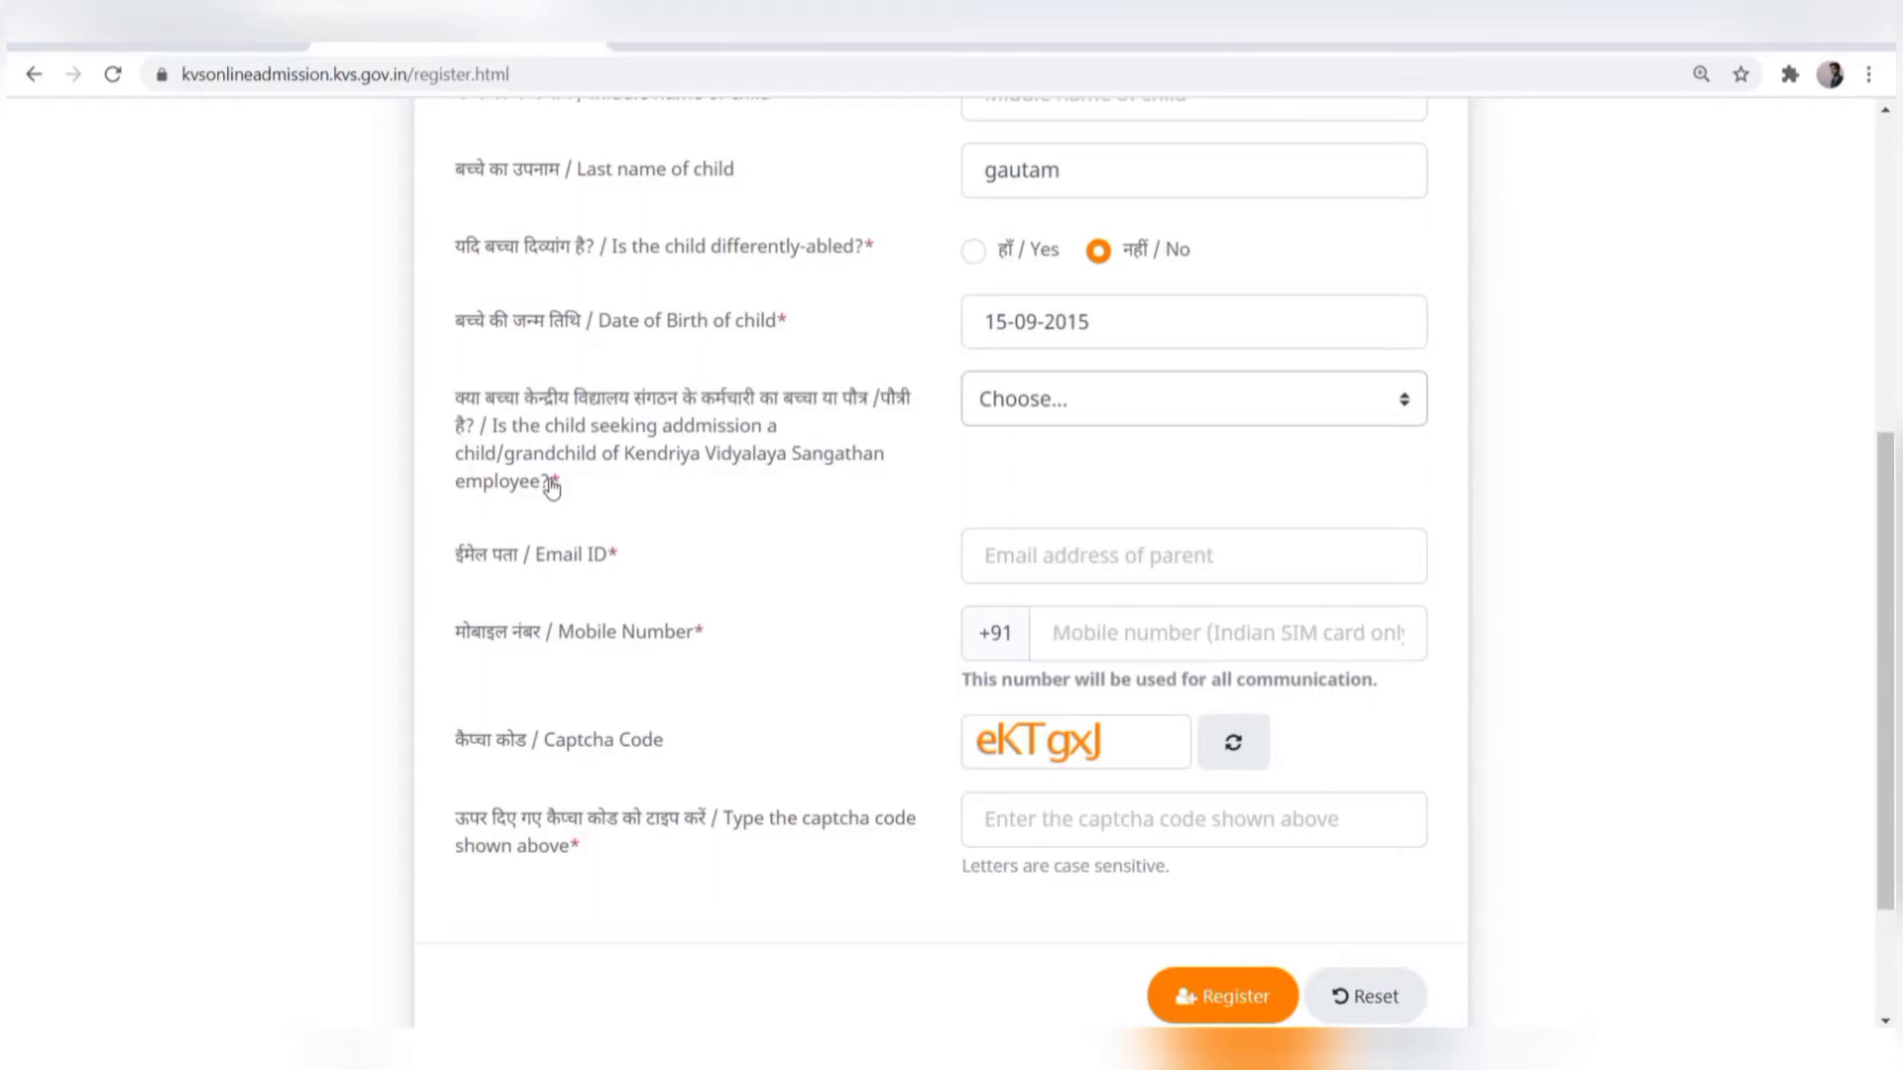
left_click(1389, 394)
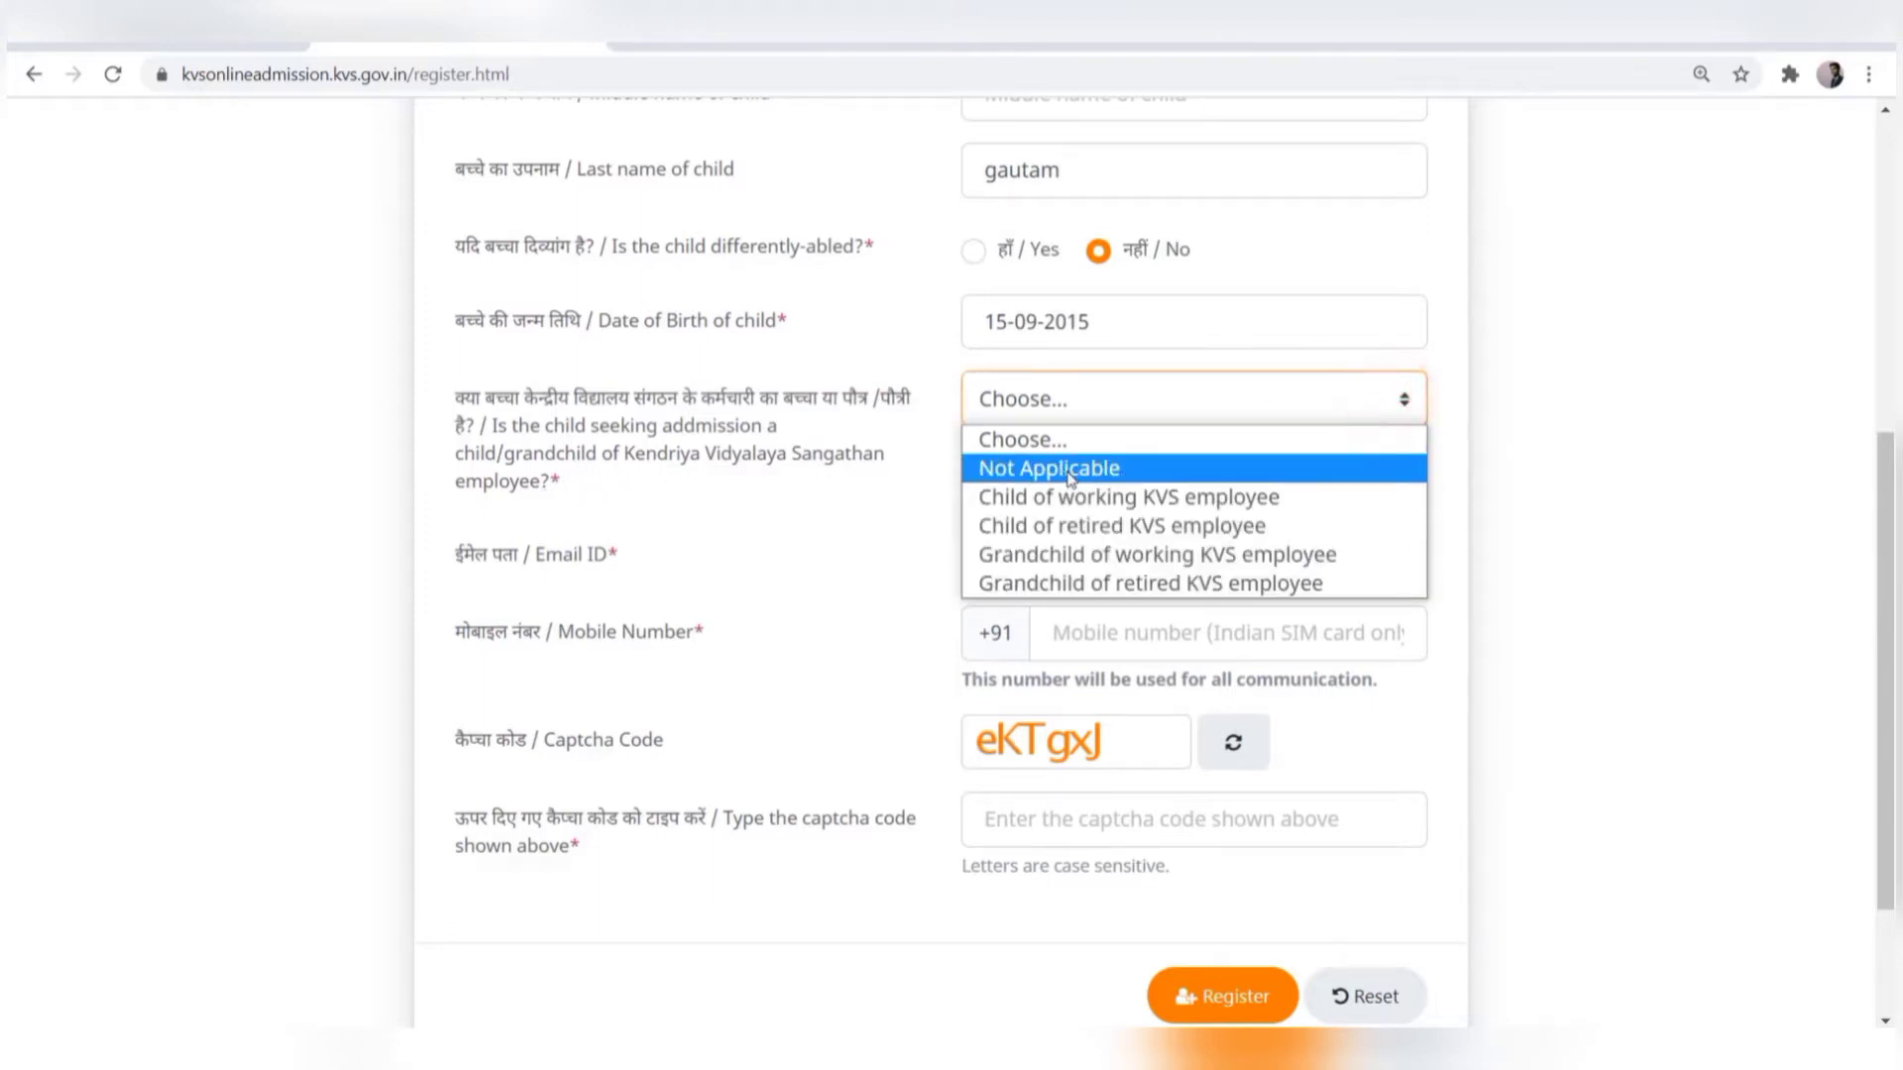
key("Down")
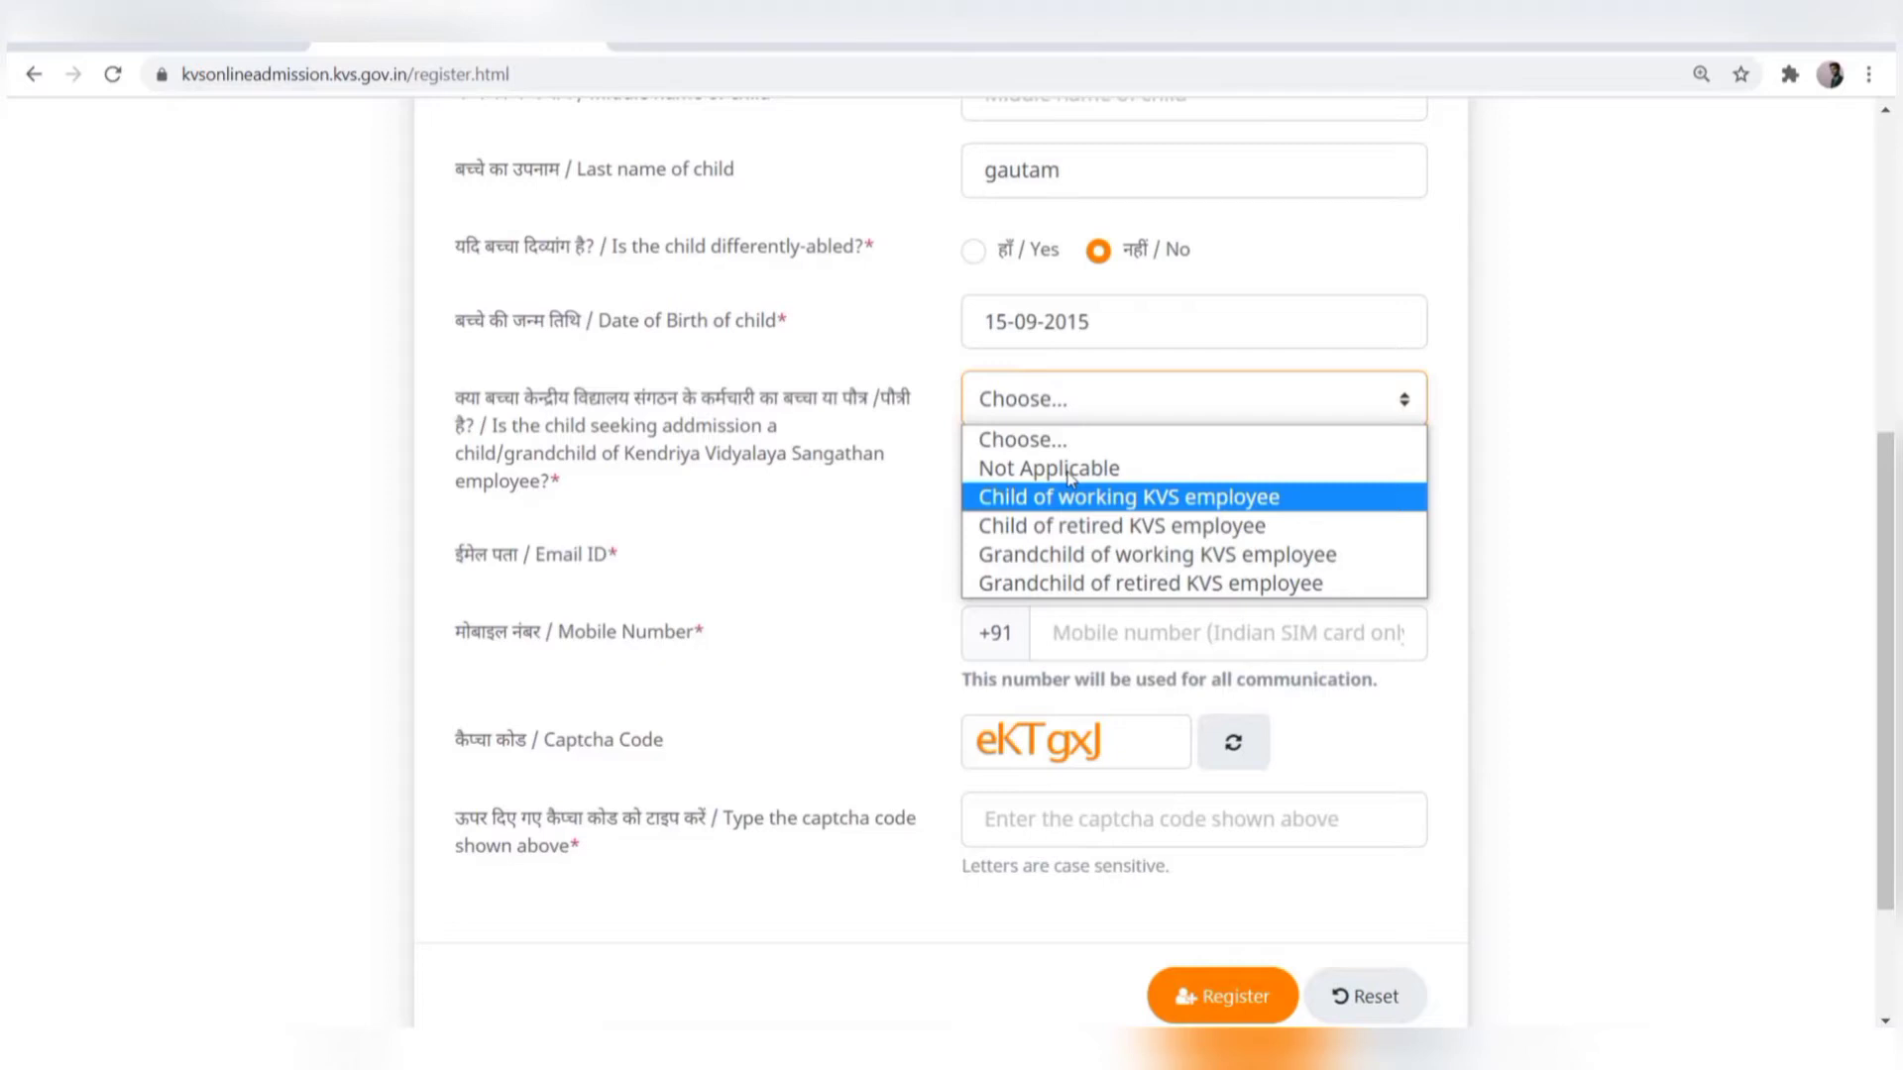
key("Down")
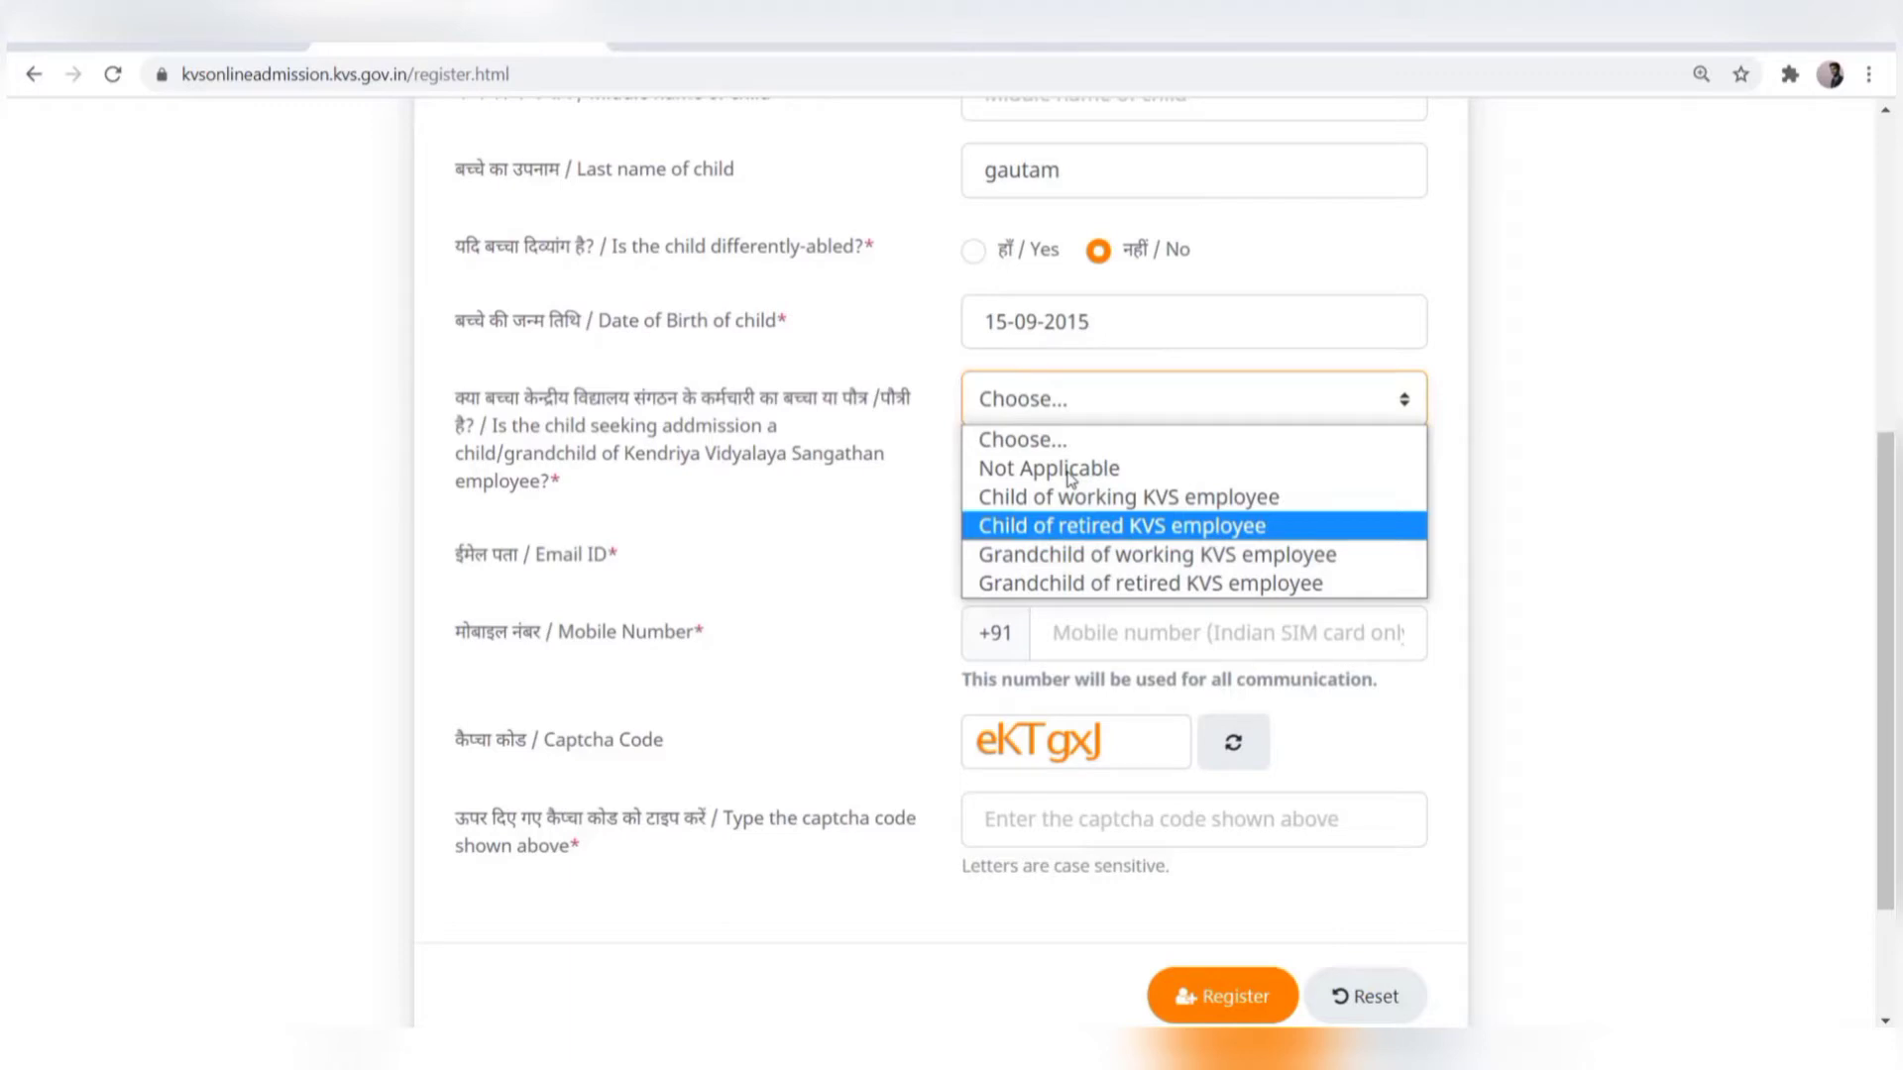
key("Down")
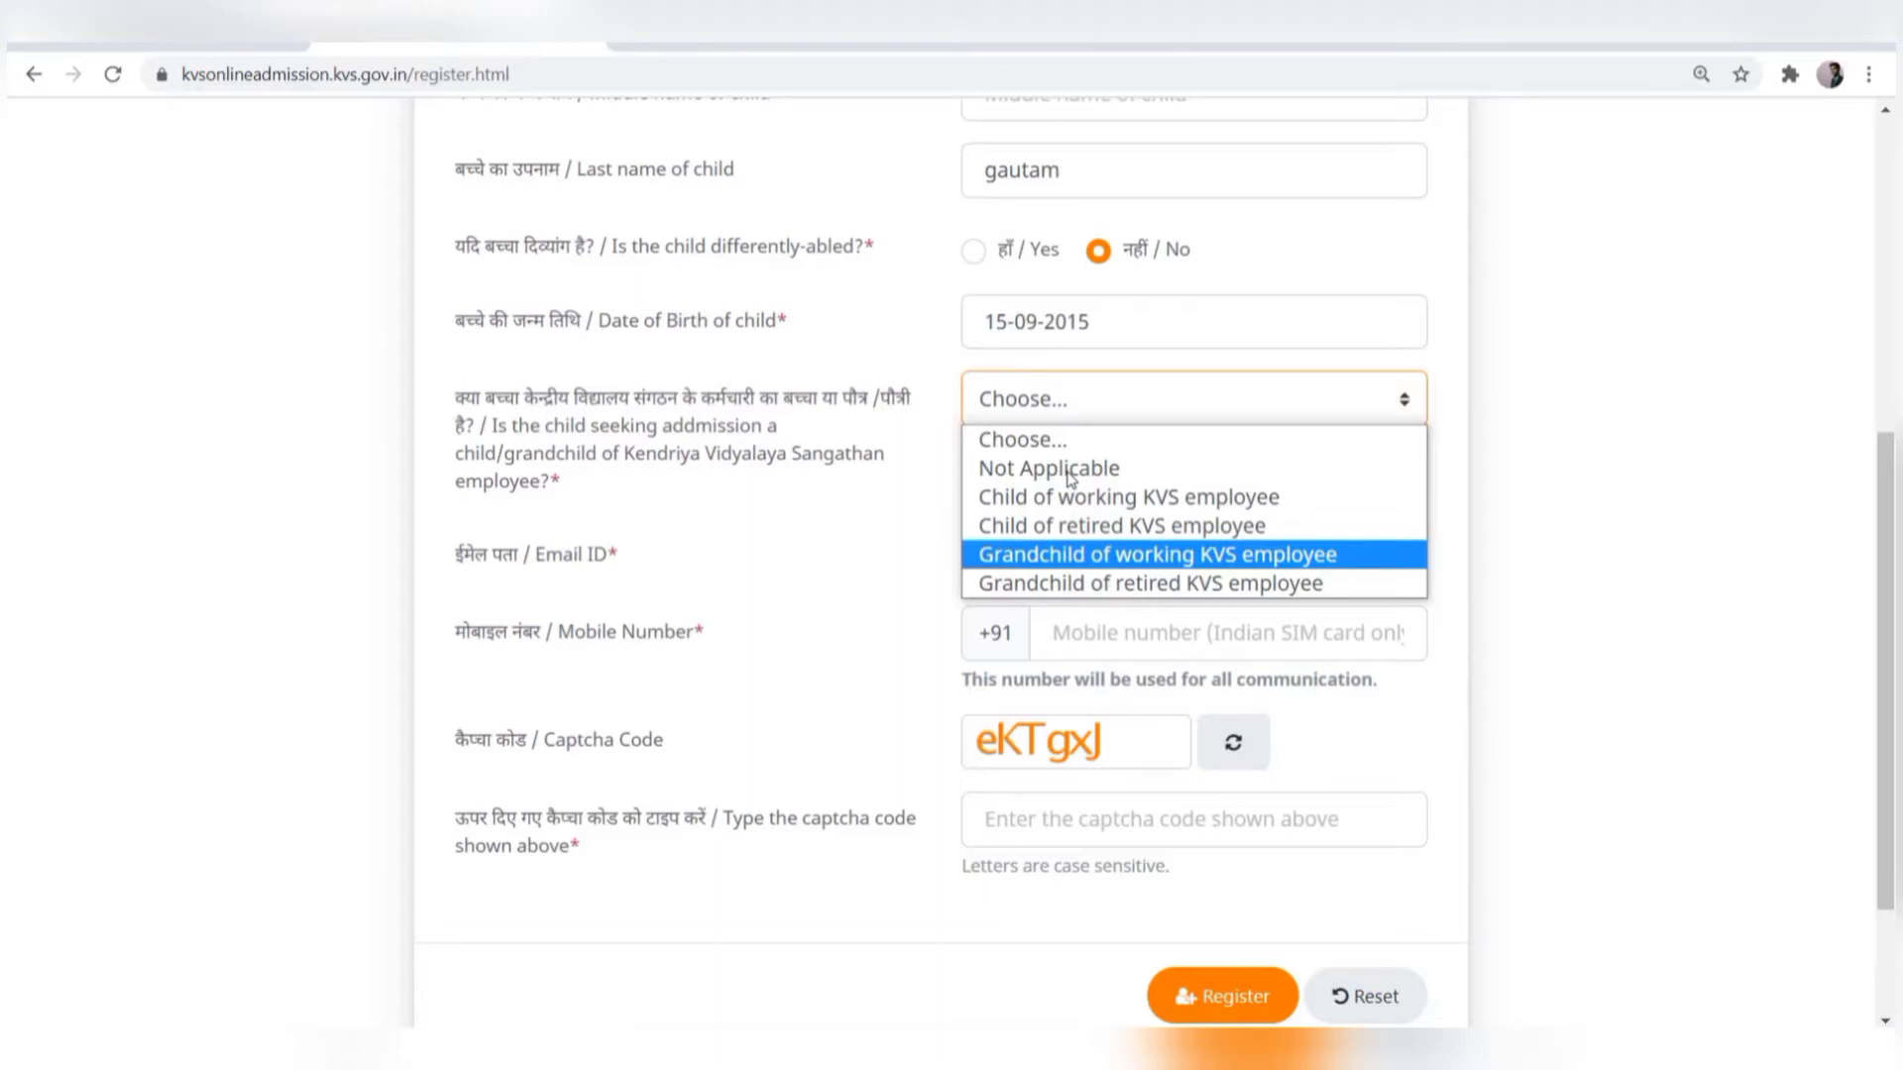
key("Down")
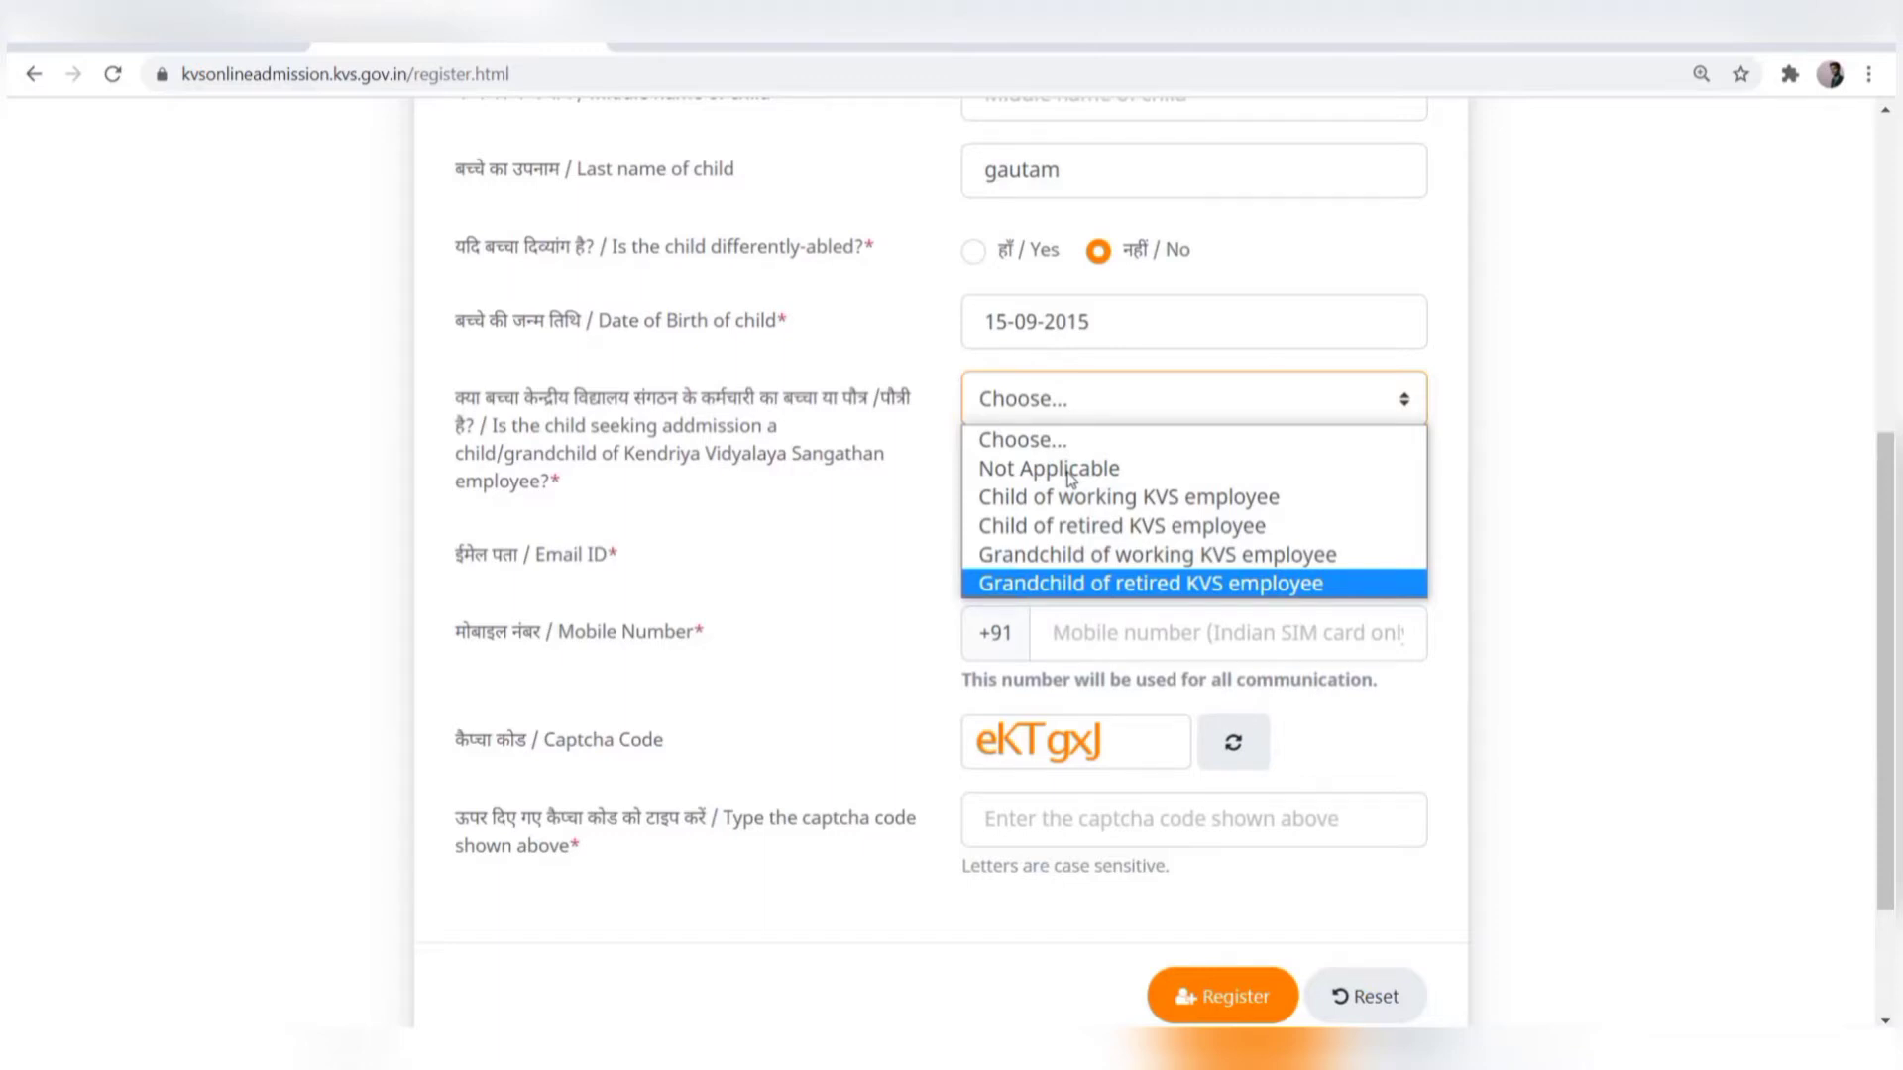
key("Up")
key("Up")
key("Up")
key("Up")
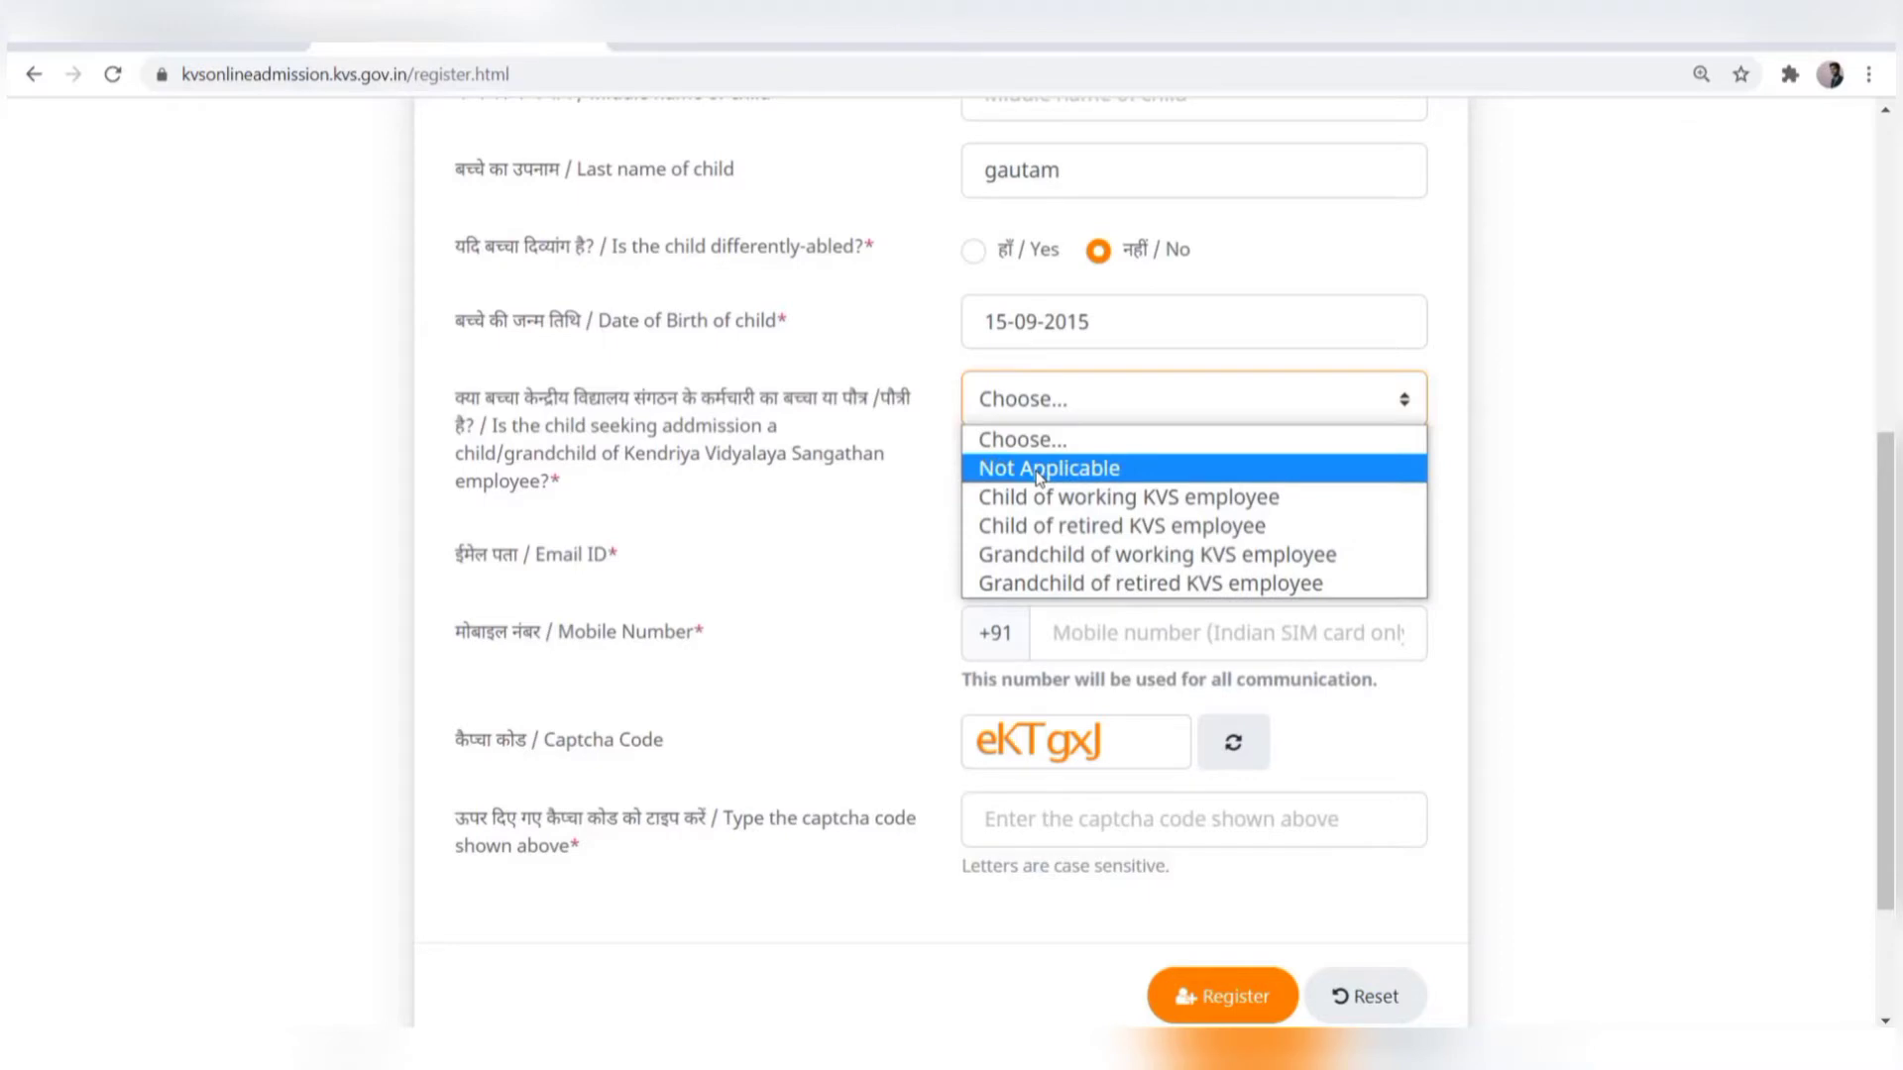
left_click(1038, 470)
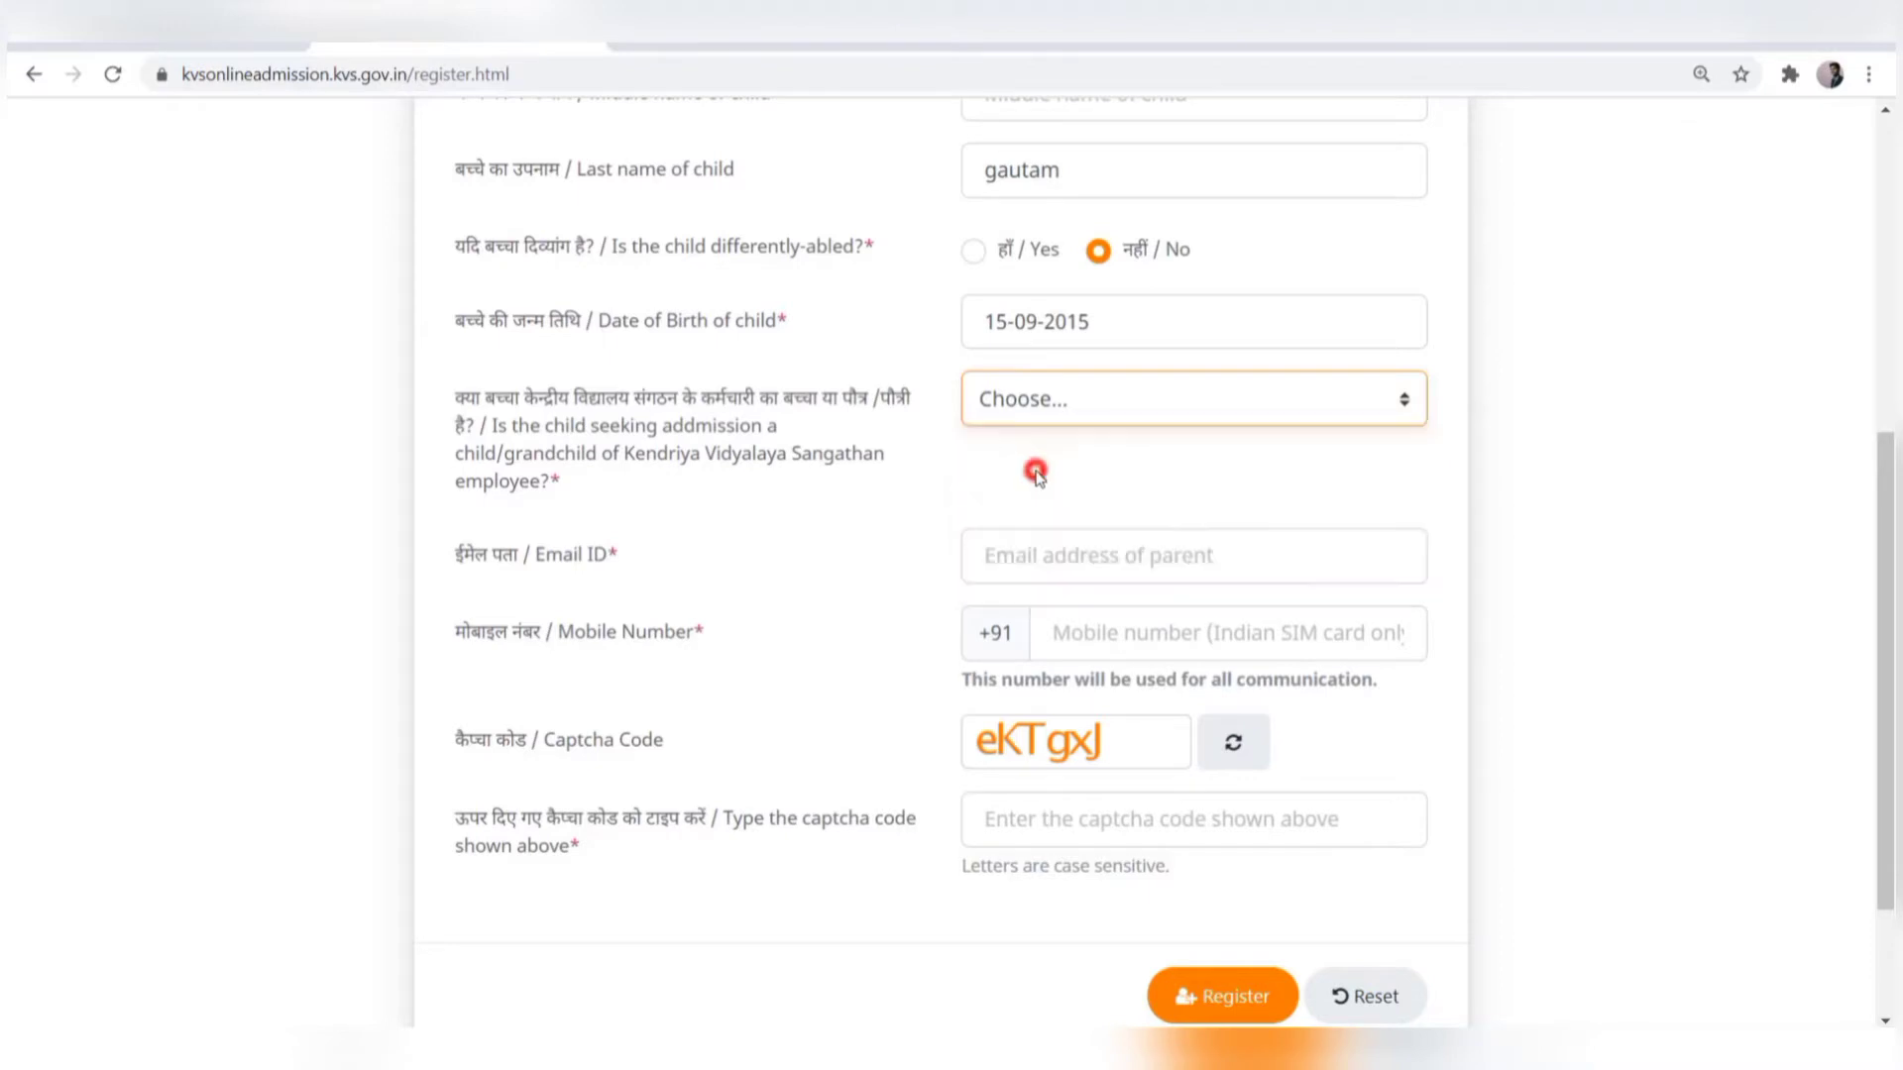
left_click(1600, 553)
Enter the parent's e-mail address in the Email ID field.
left_click(1070, 557)
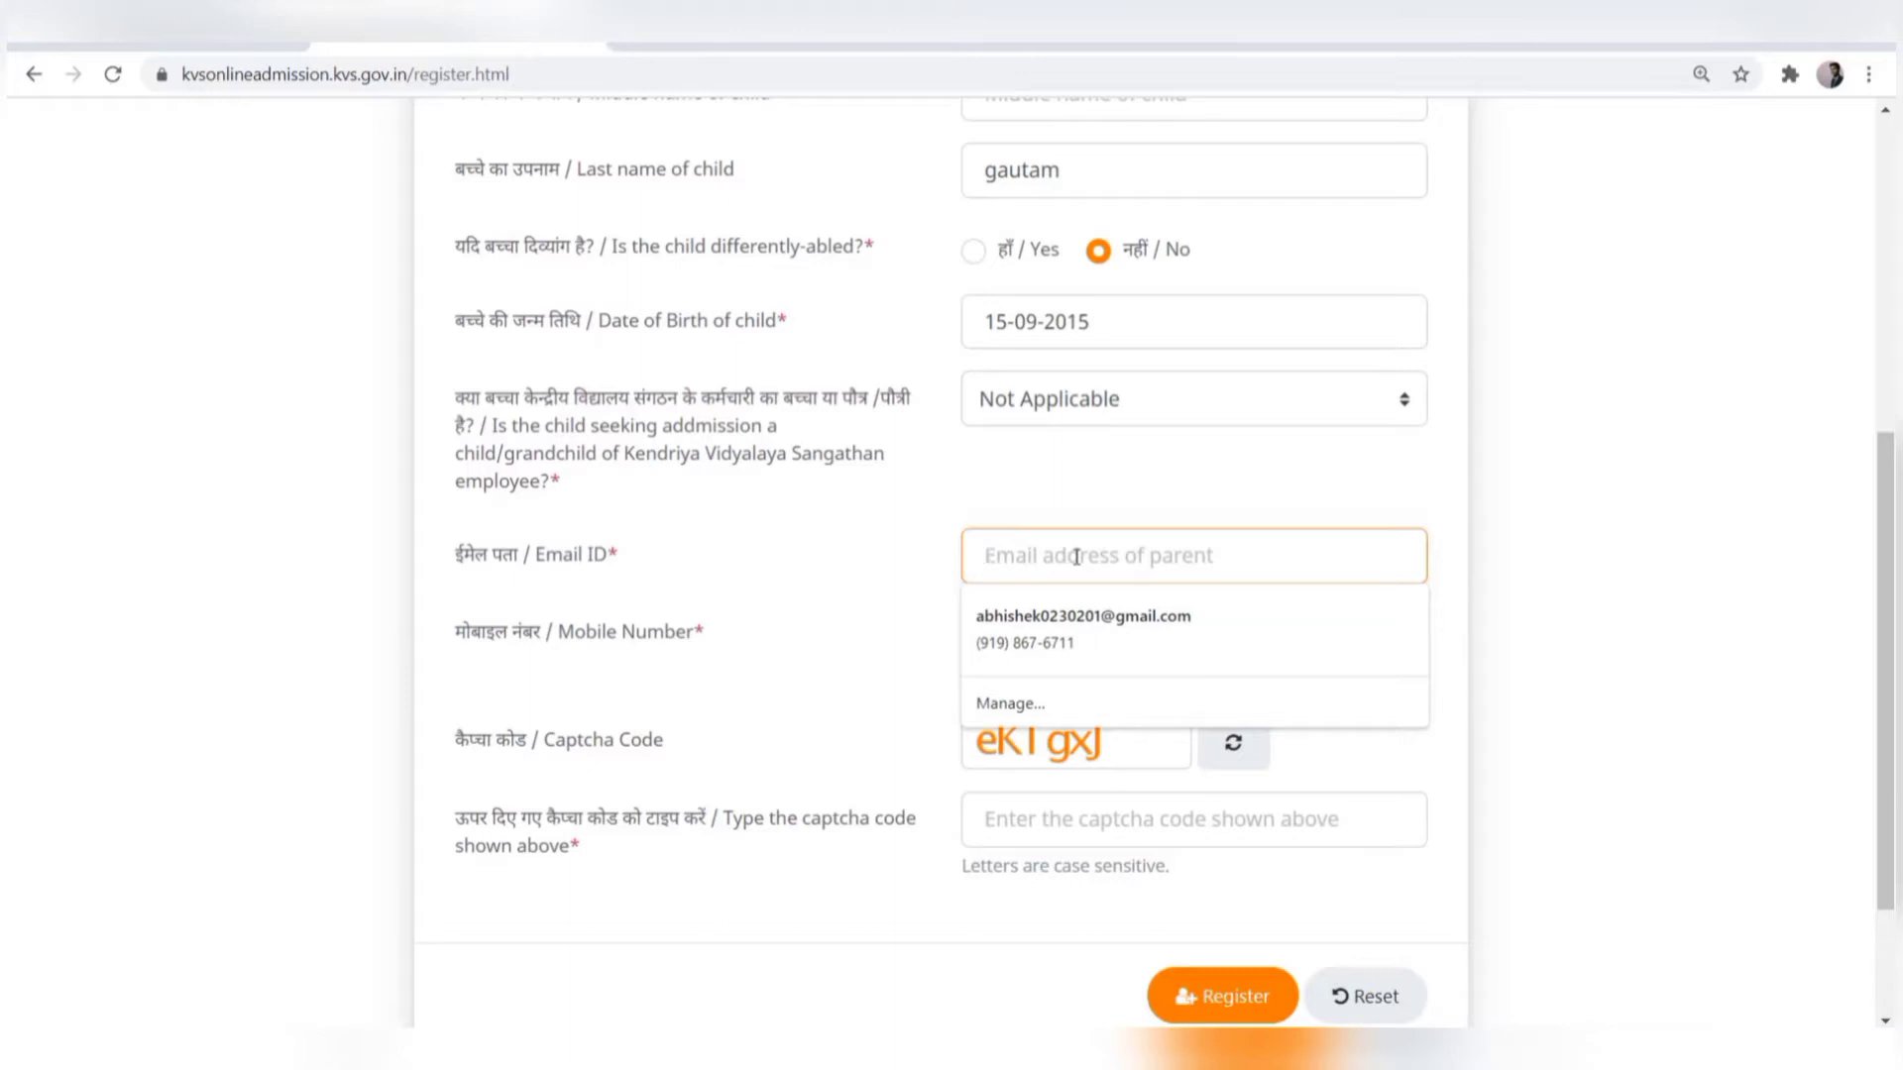
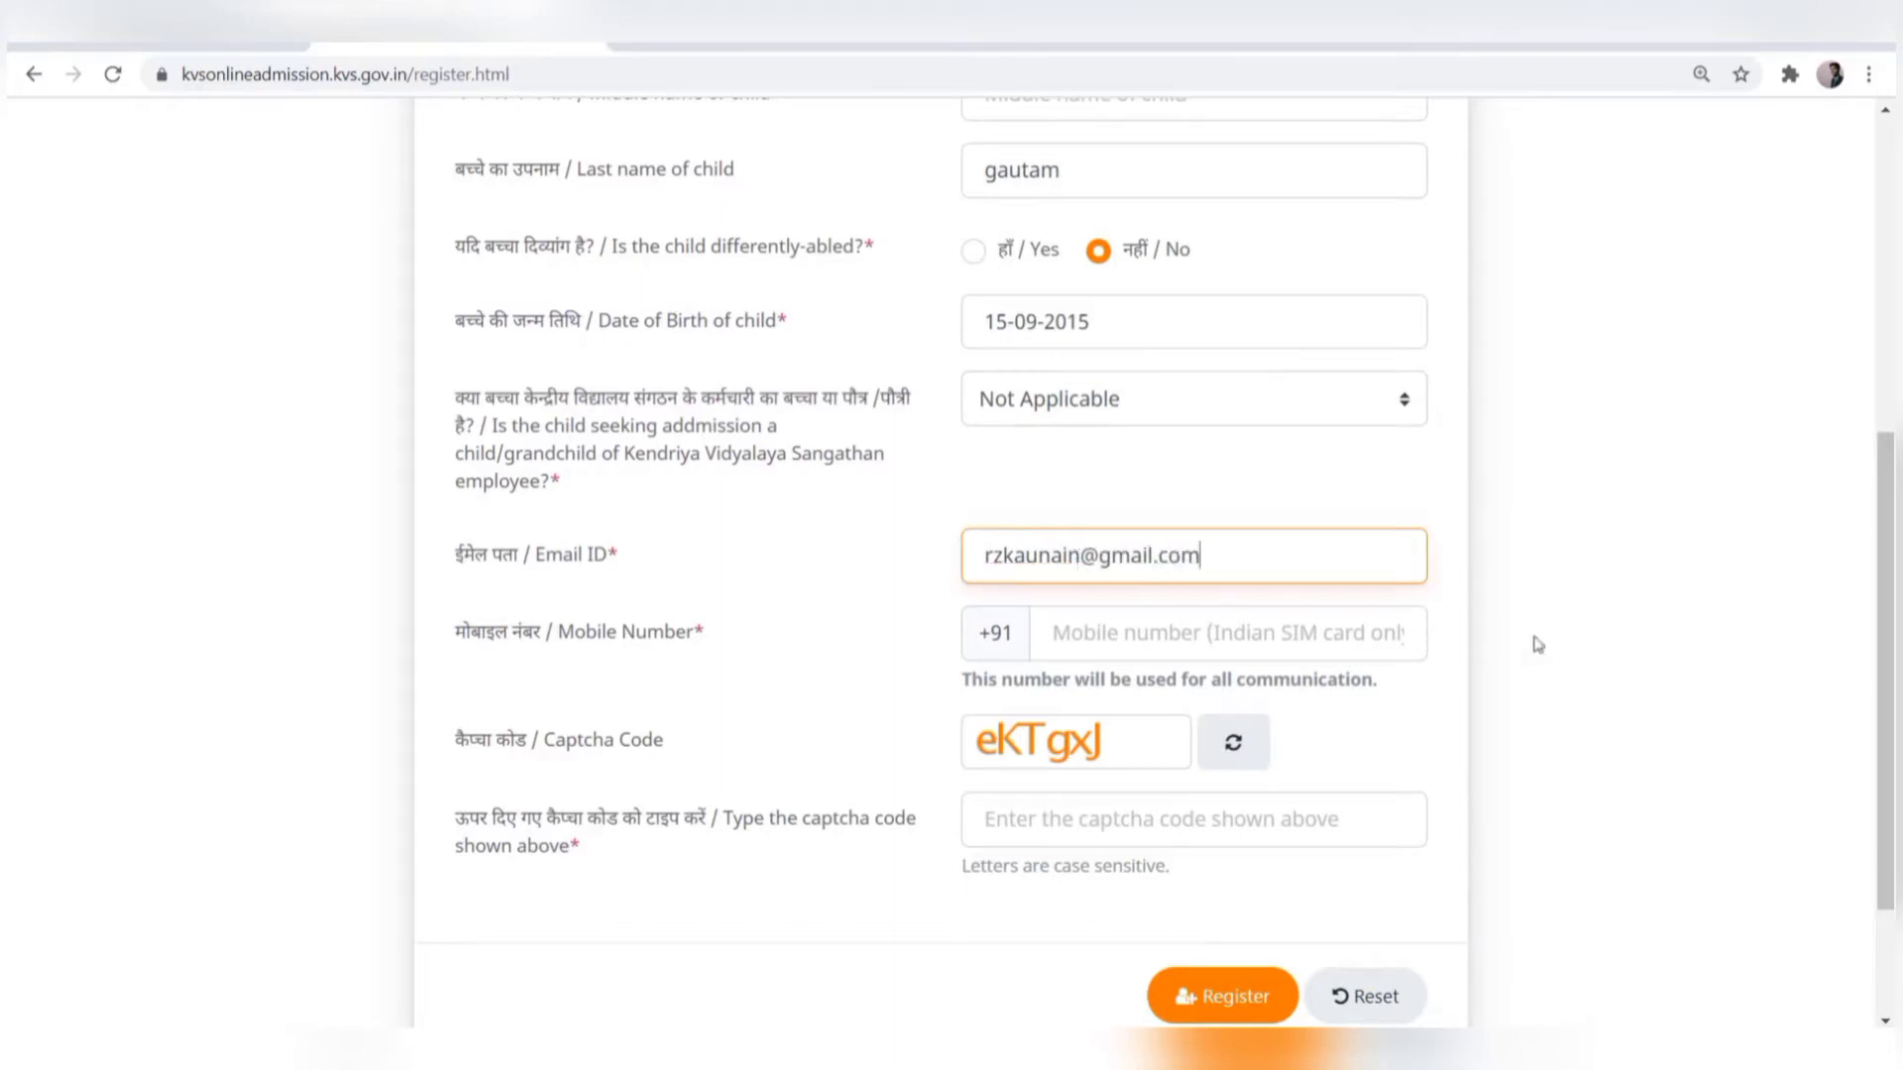
left_click(1573, 642)
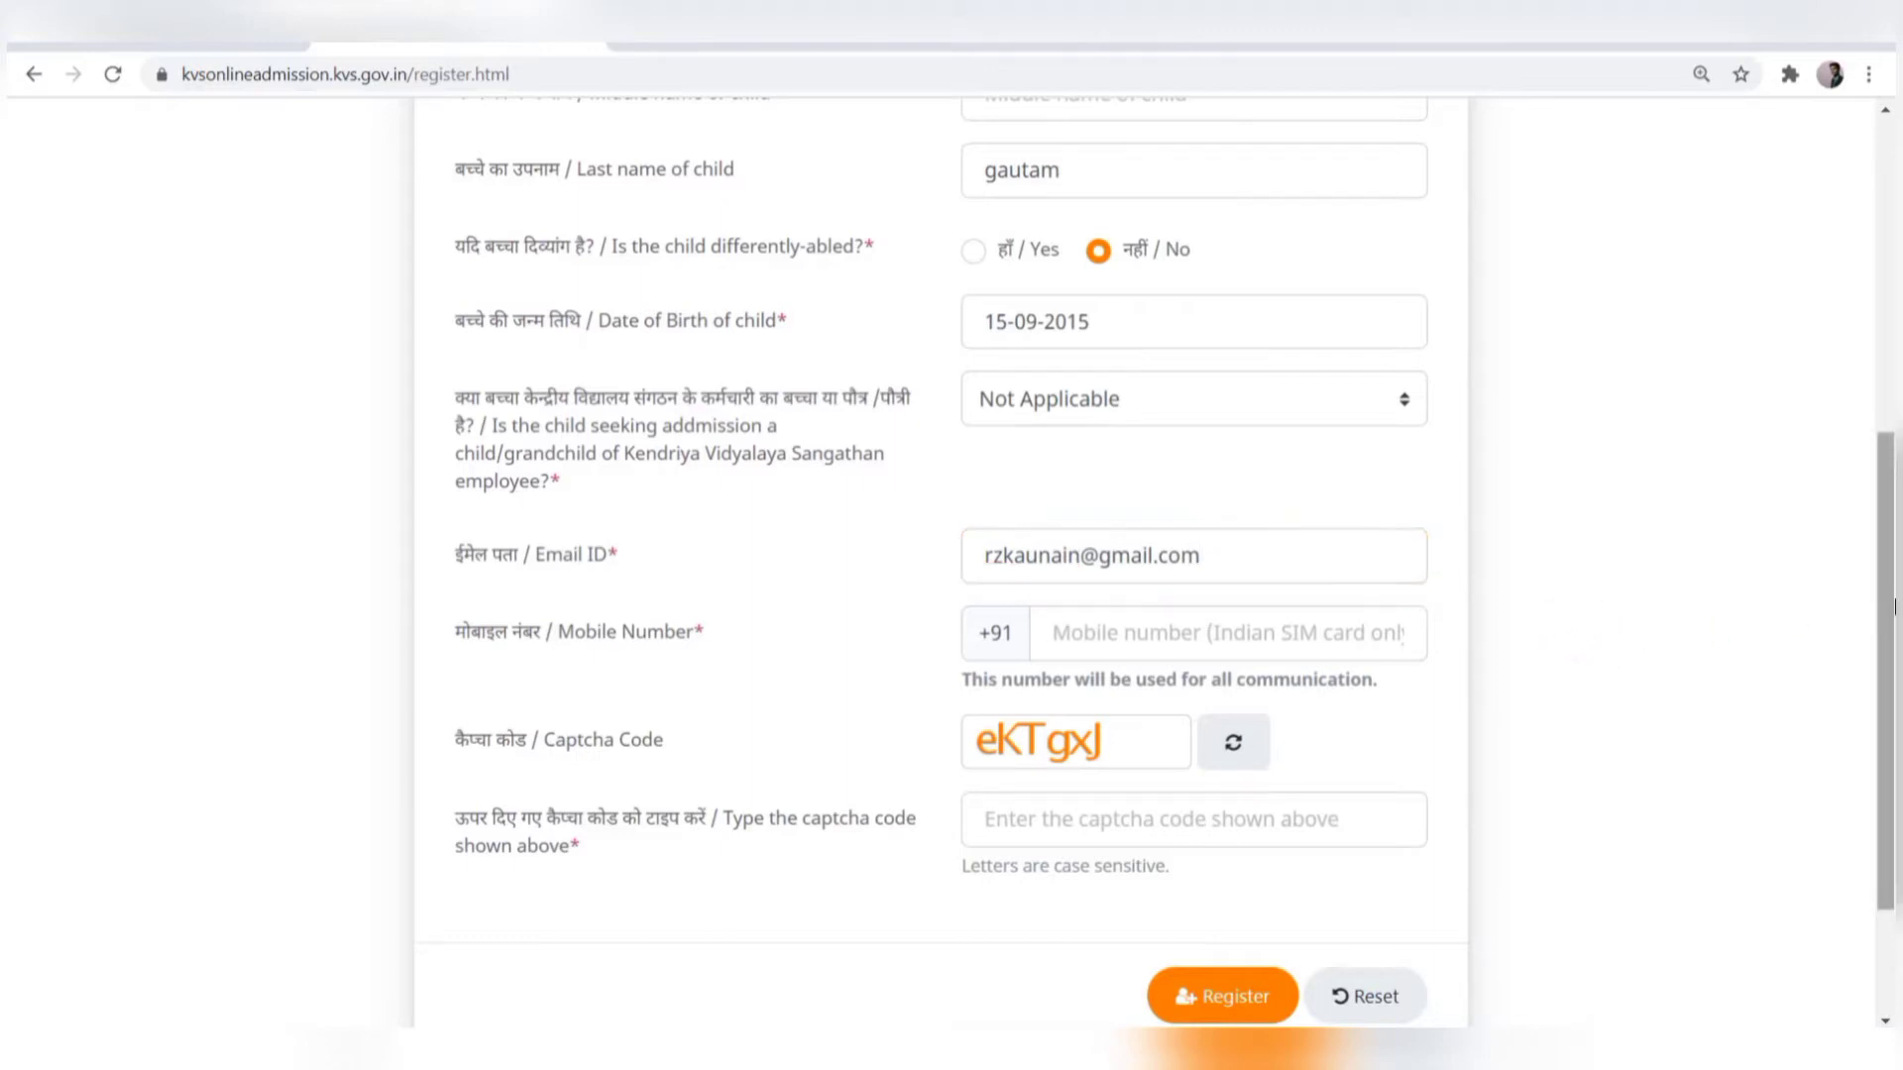
left_click_drag(1893, 606, 1893, 658)
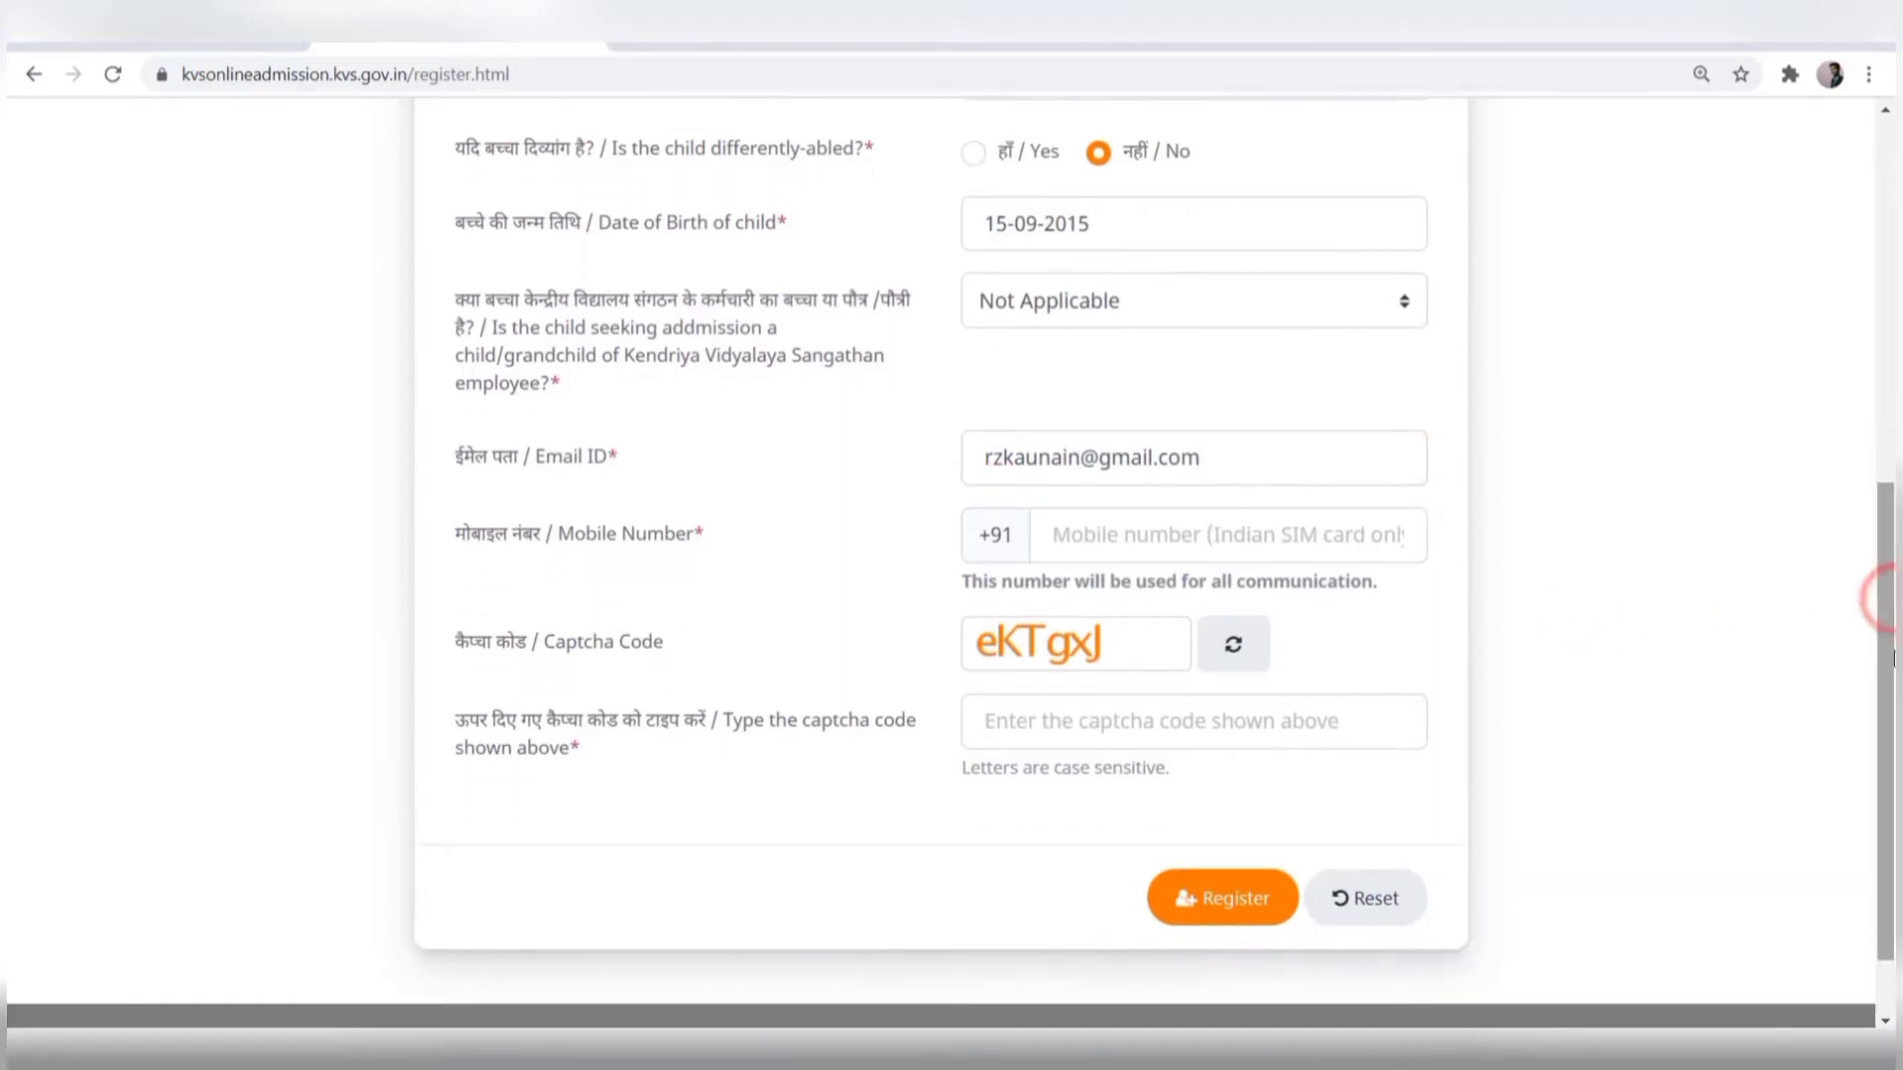
Go through the Mobile Number field, dismissing its suggestions, to the captcha entry field.
left_click(1246, 551)
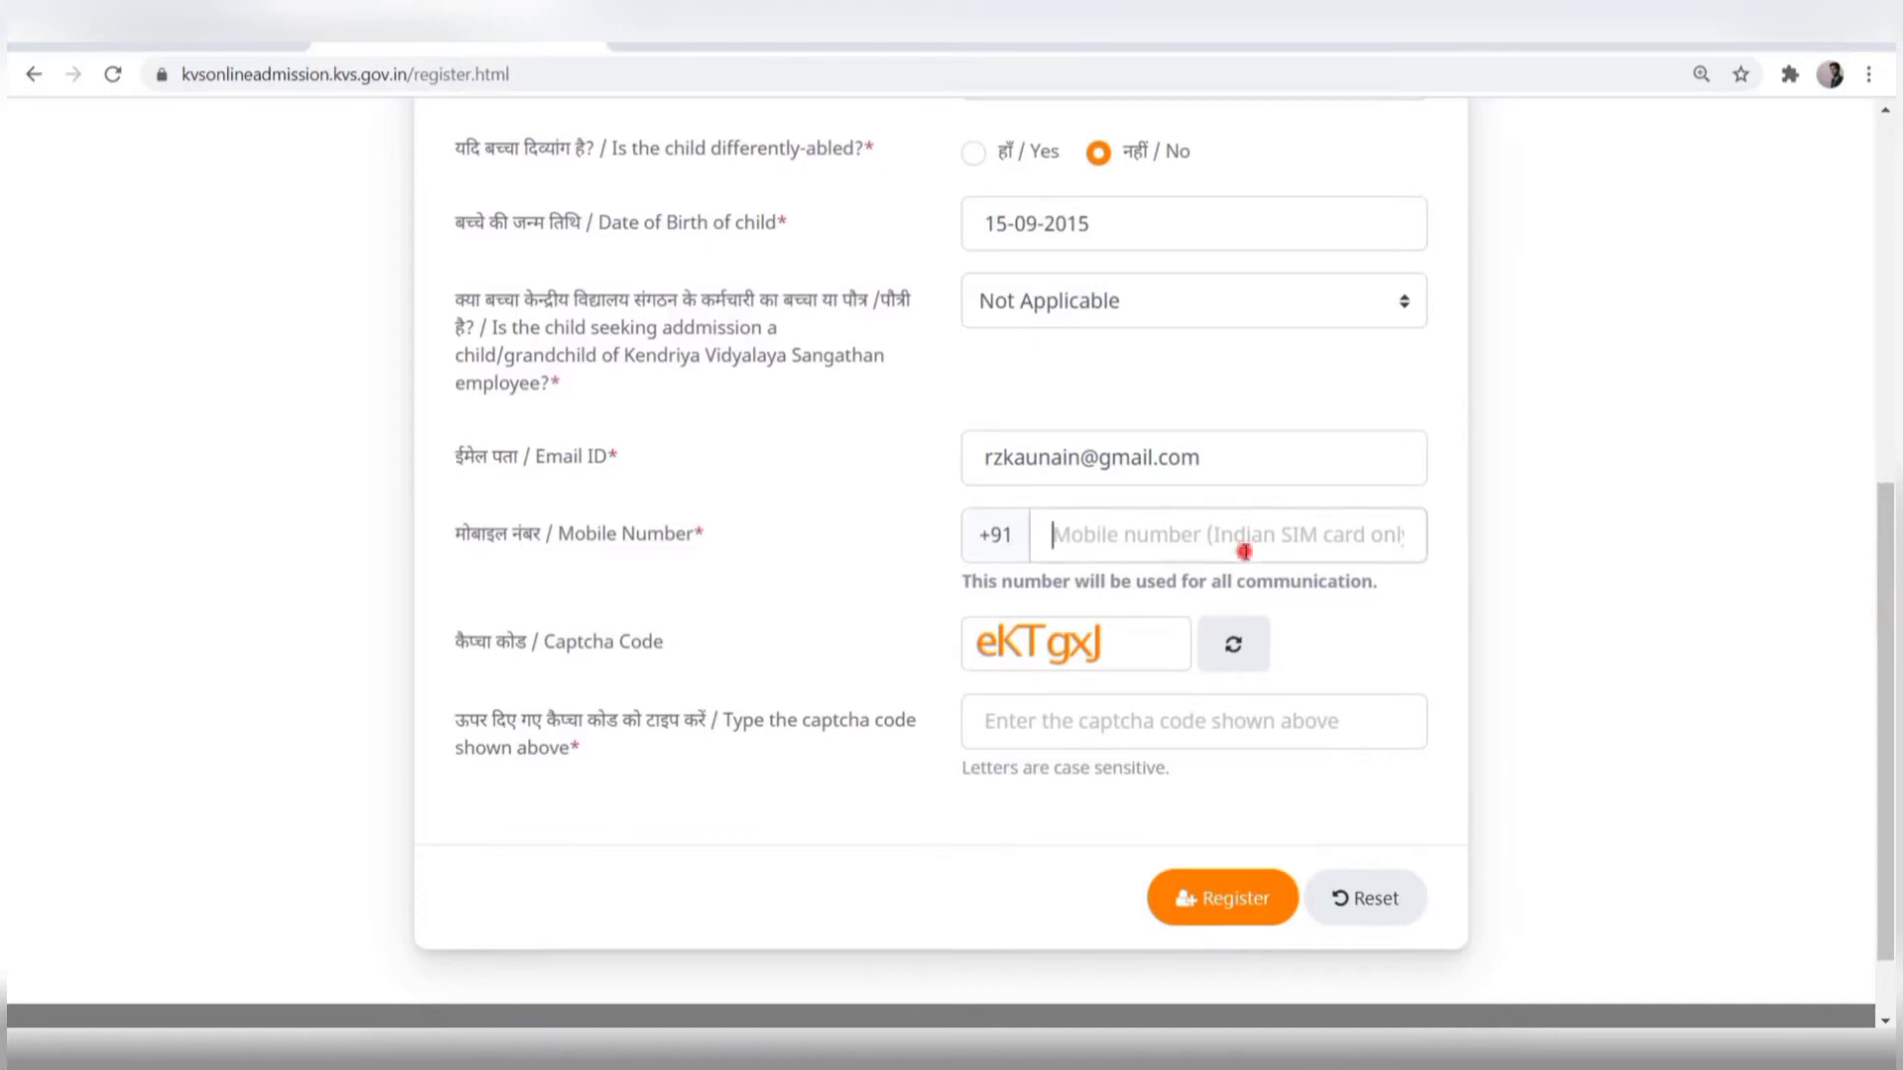
left_click(1470, 533)
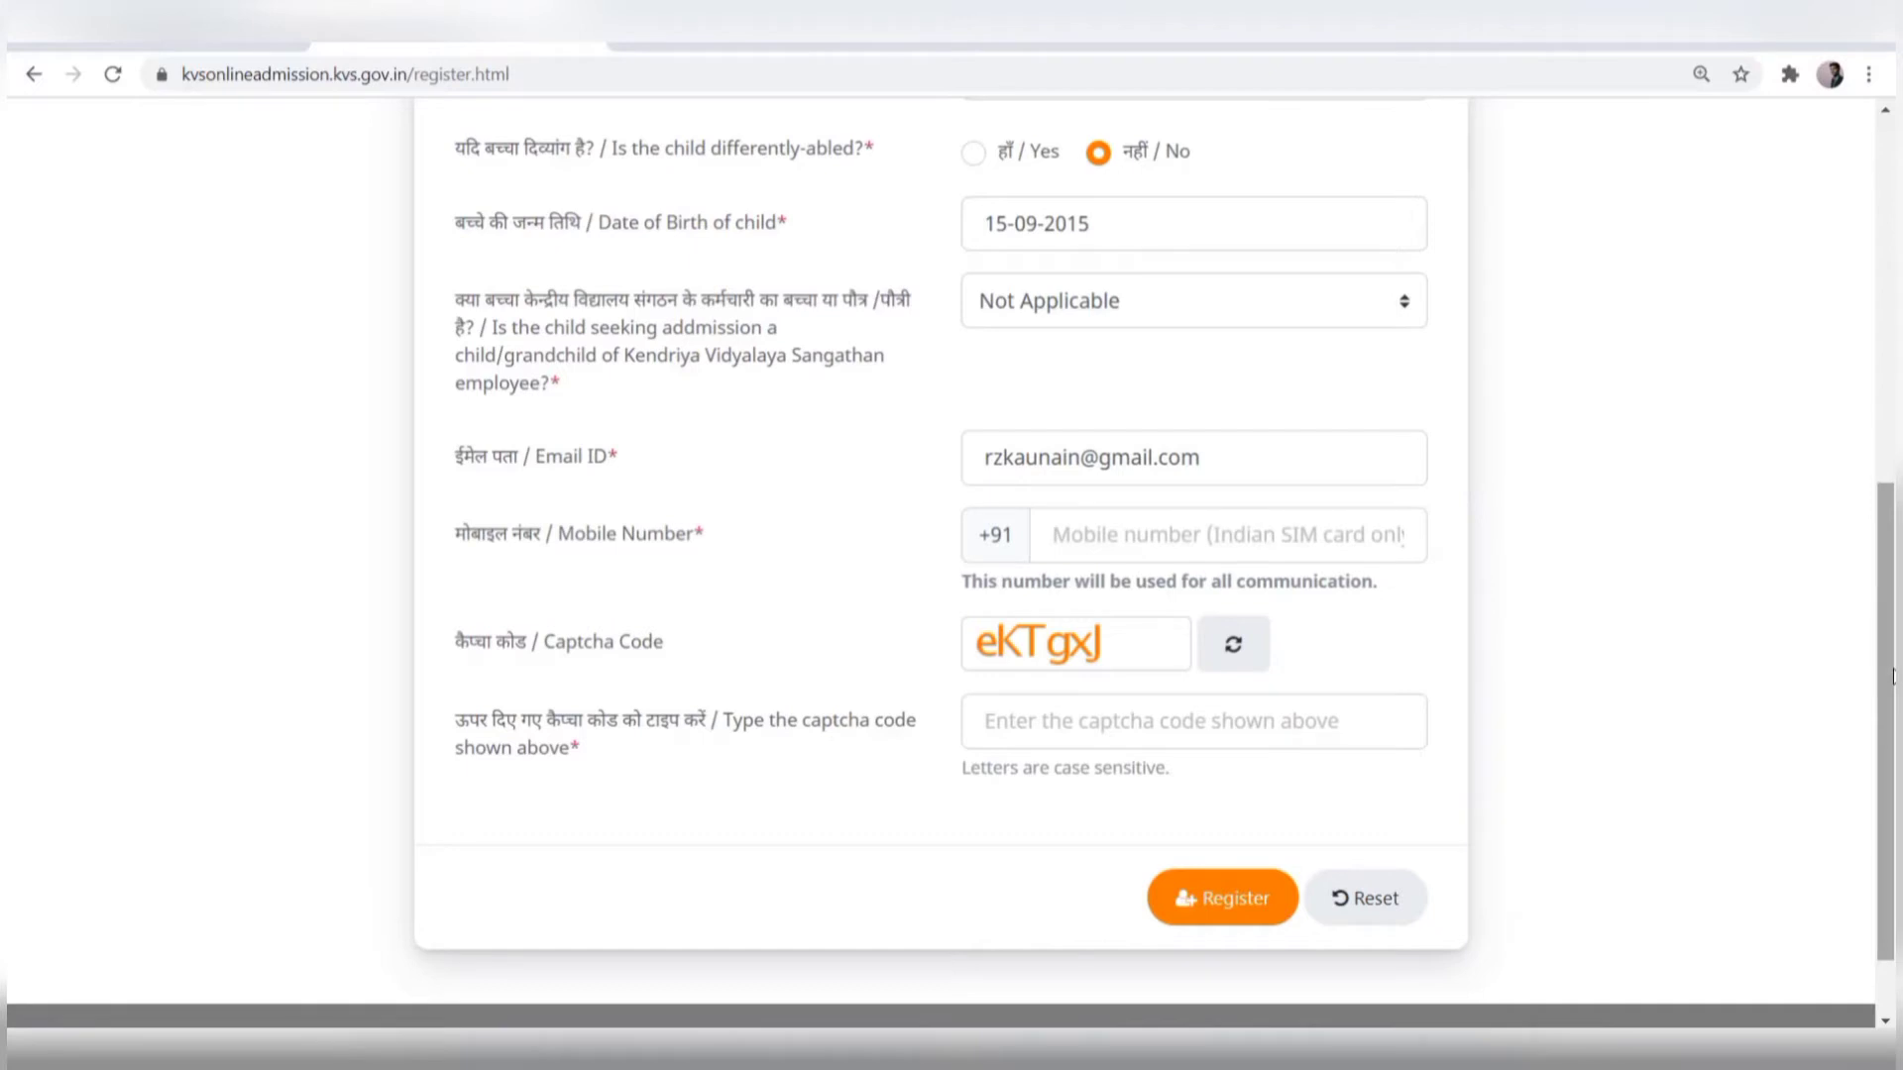
left_click_drag(1892, 676, 1892, 697)
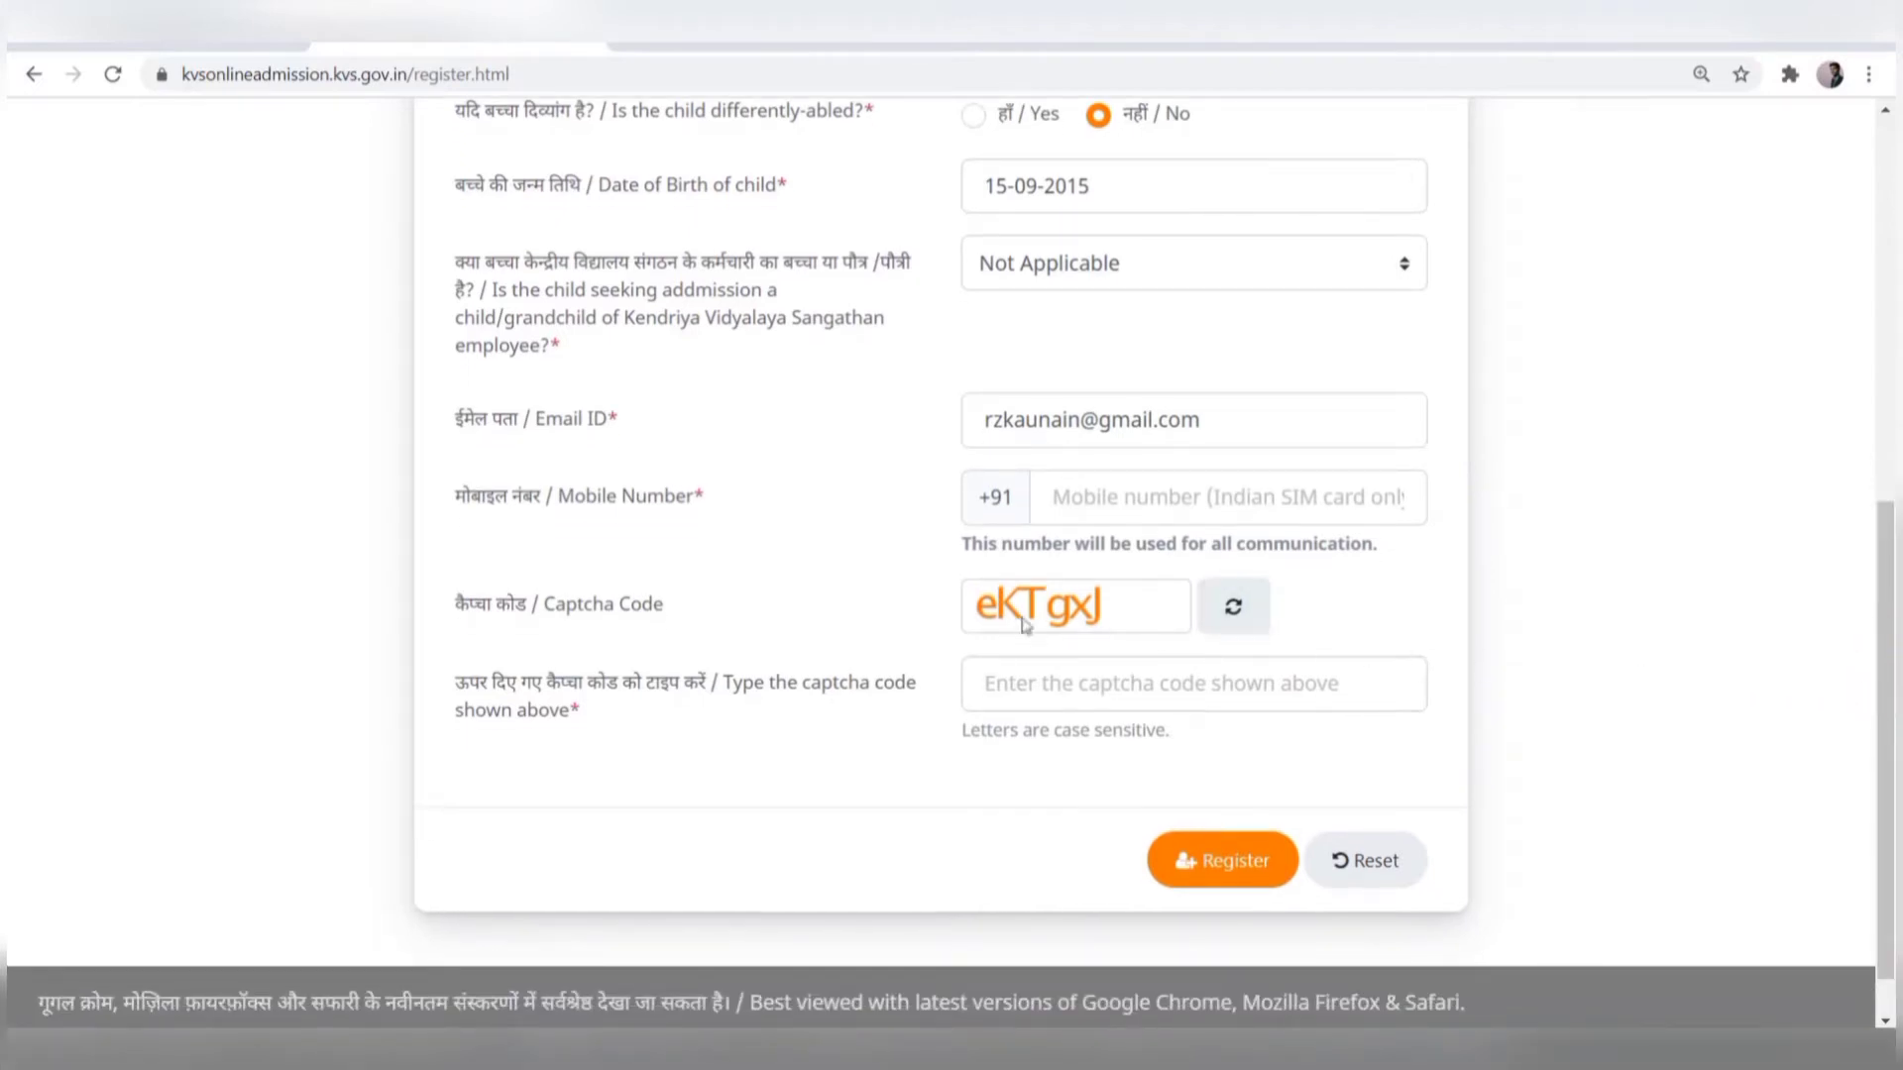
left_click(944, 608)
left_click(1070, 704)
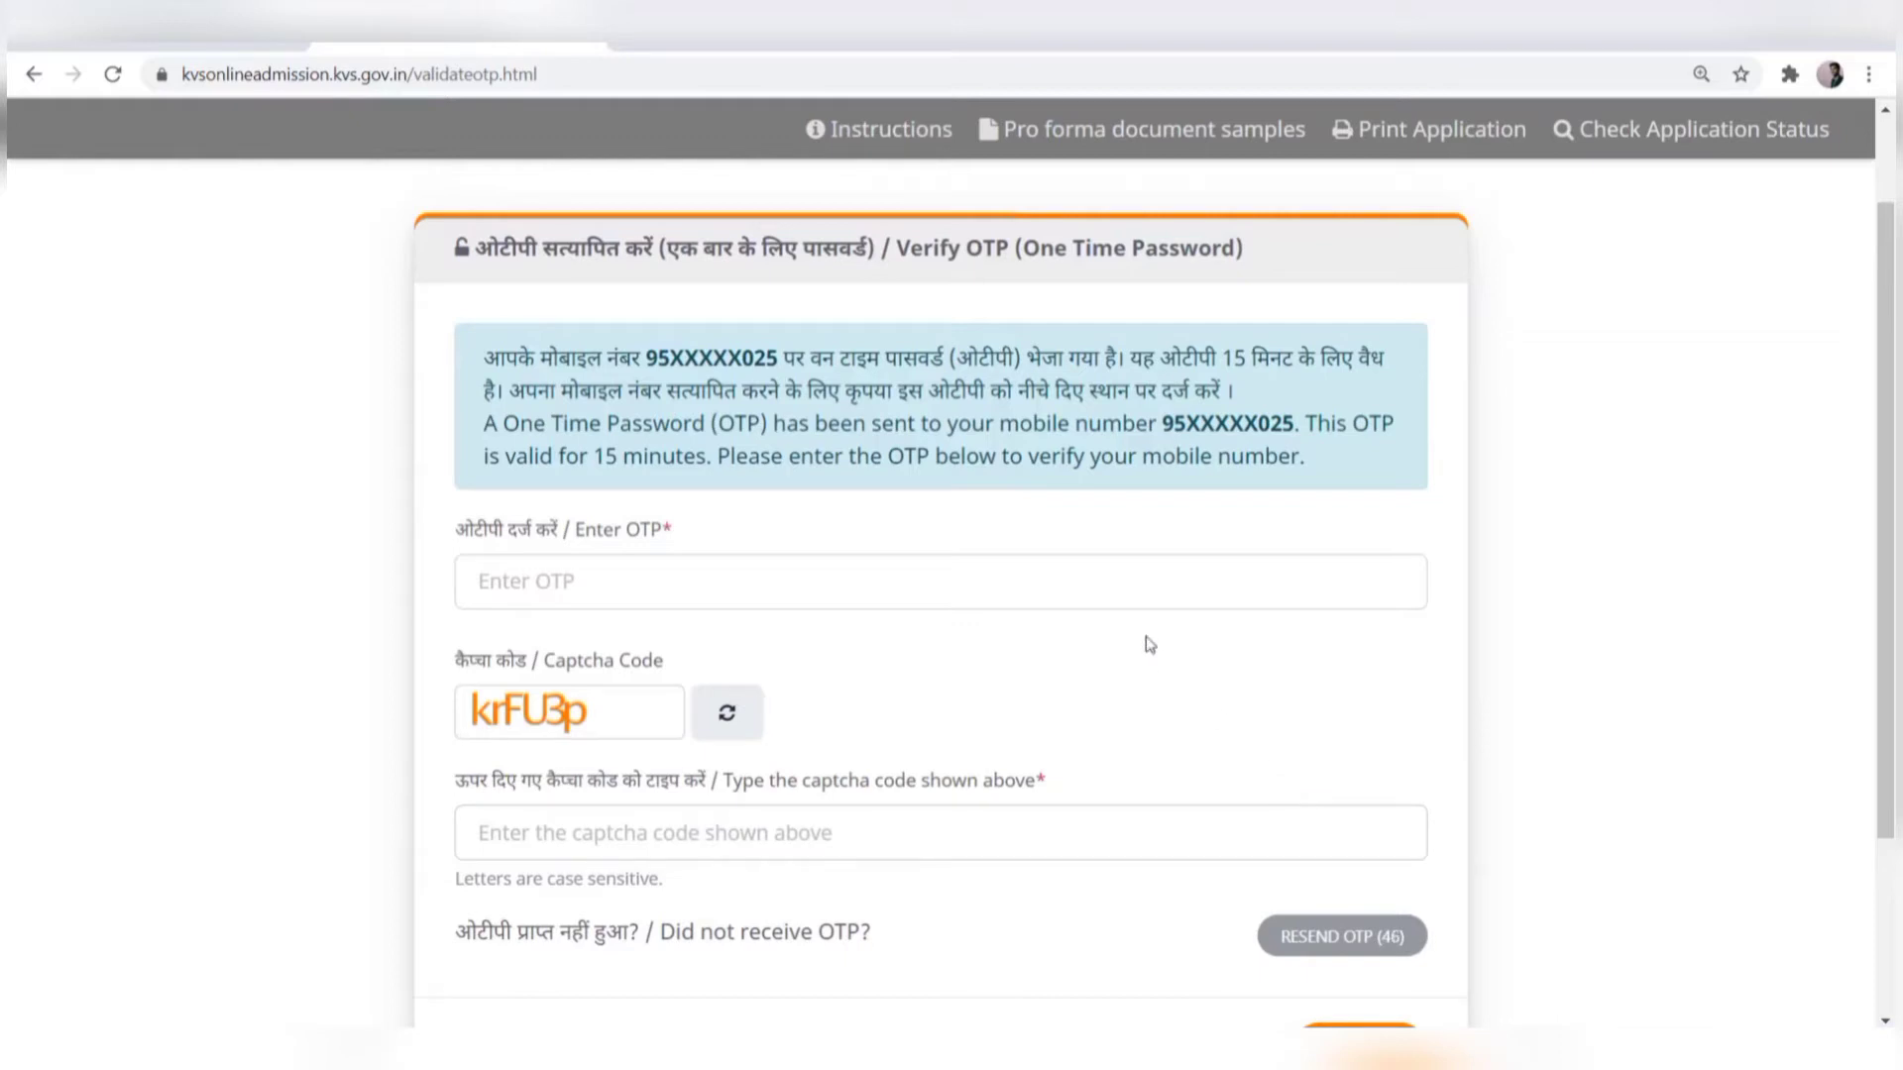
Enter the one-time password sent to the parent's mobile.
left_click(1099, 597)
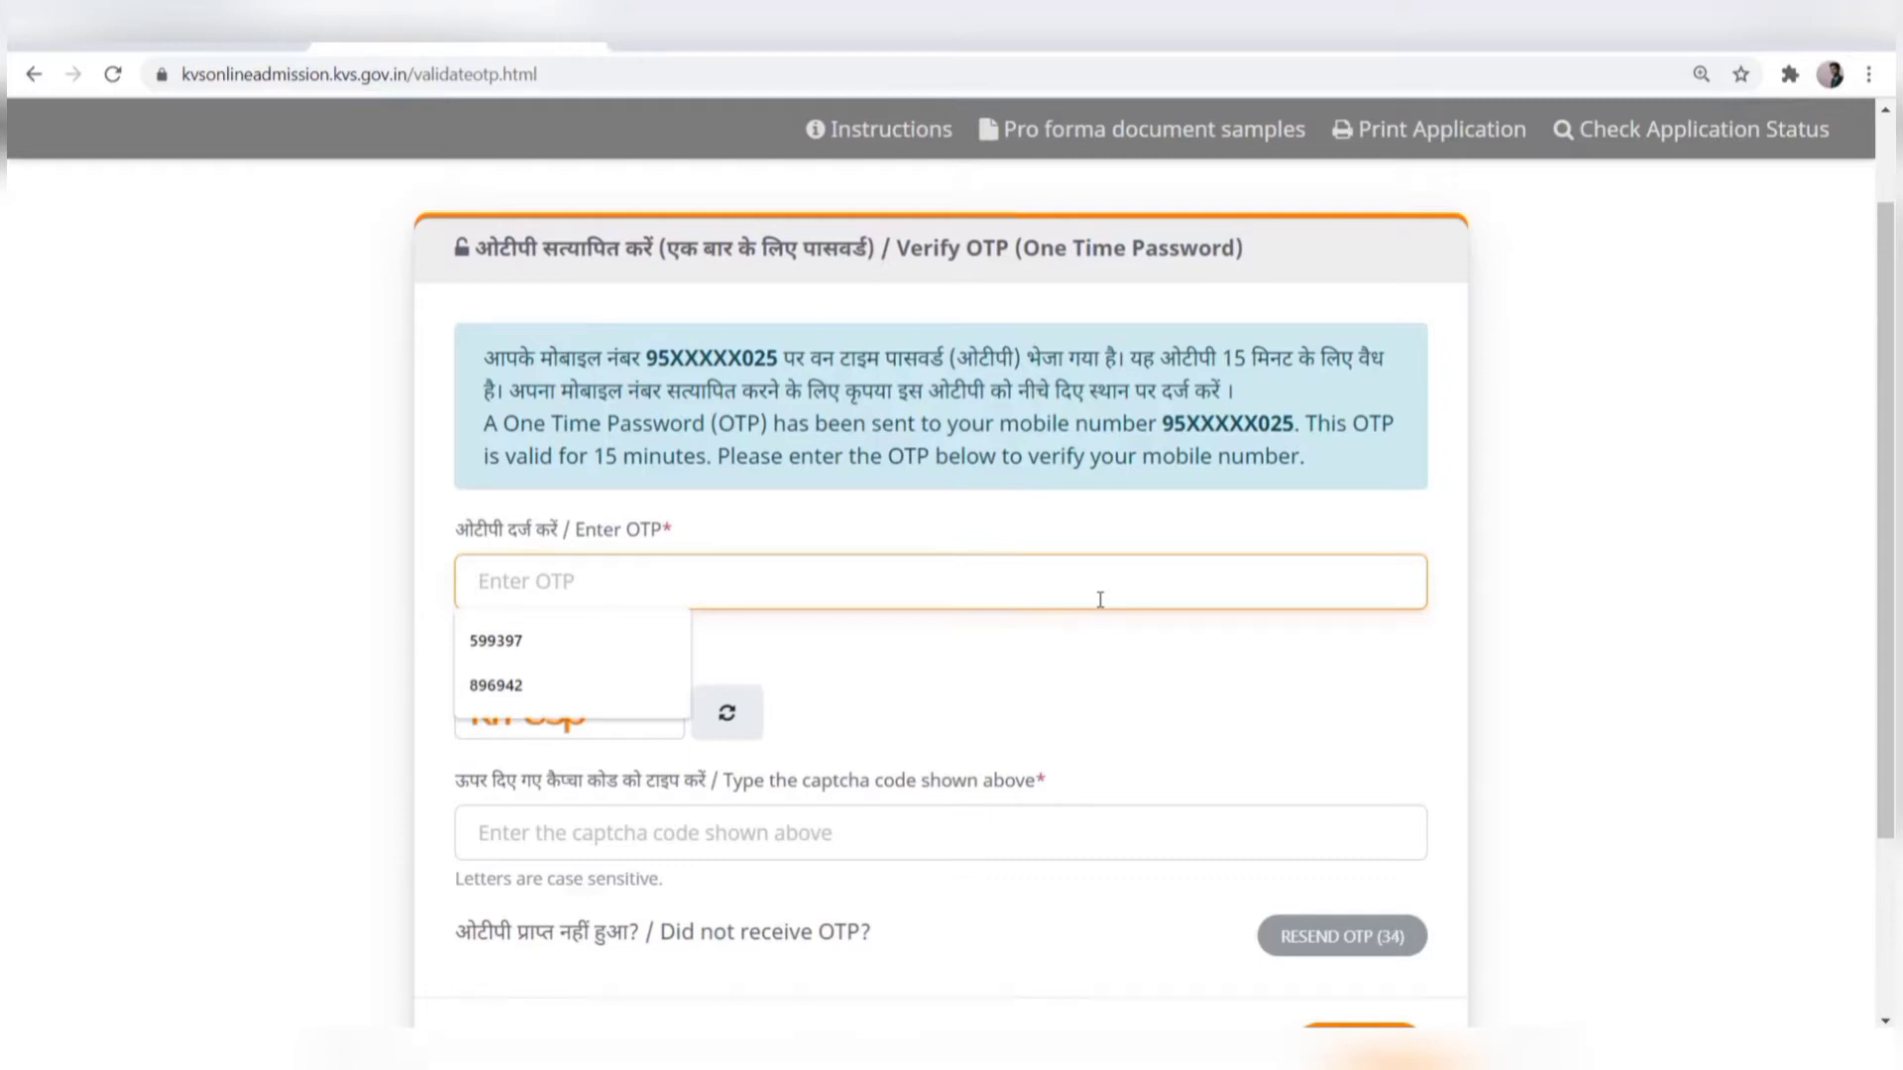
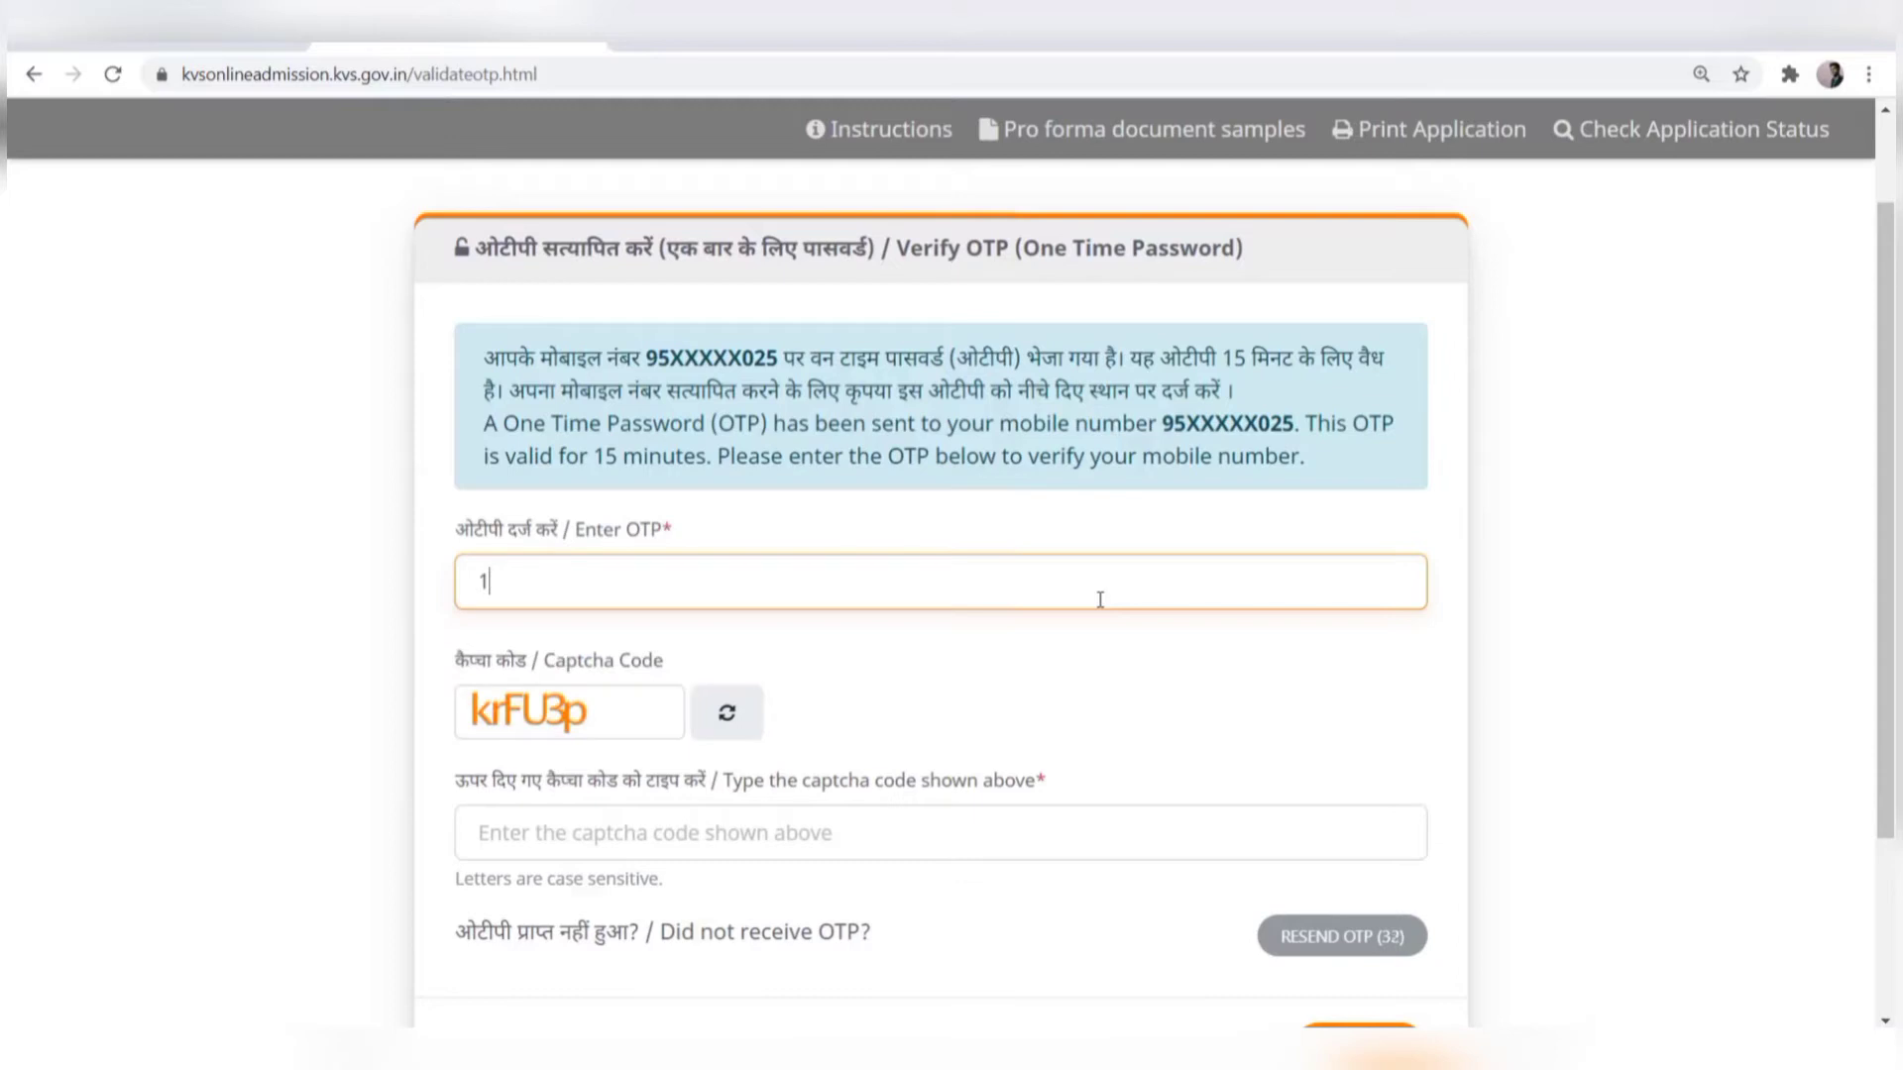
left_click(1130, 699)
left_click(459, 726)
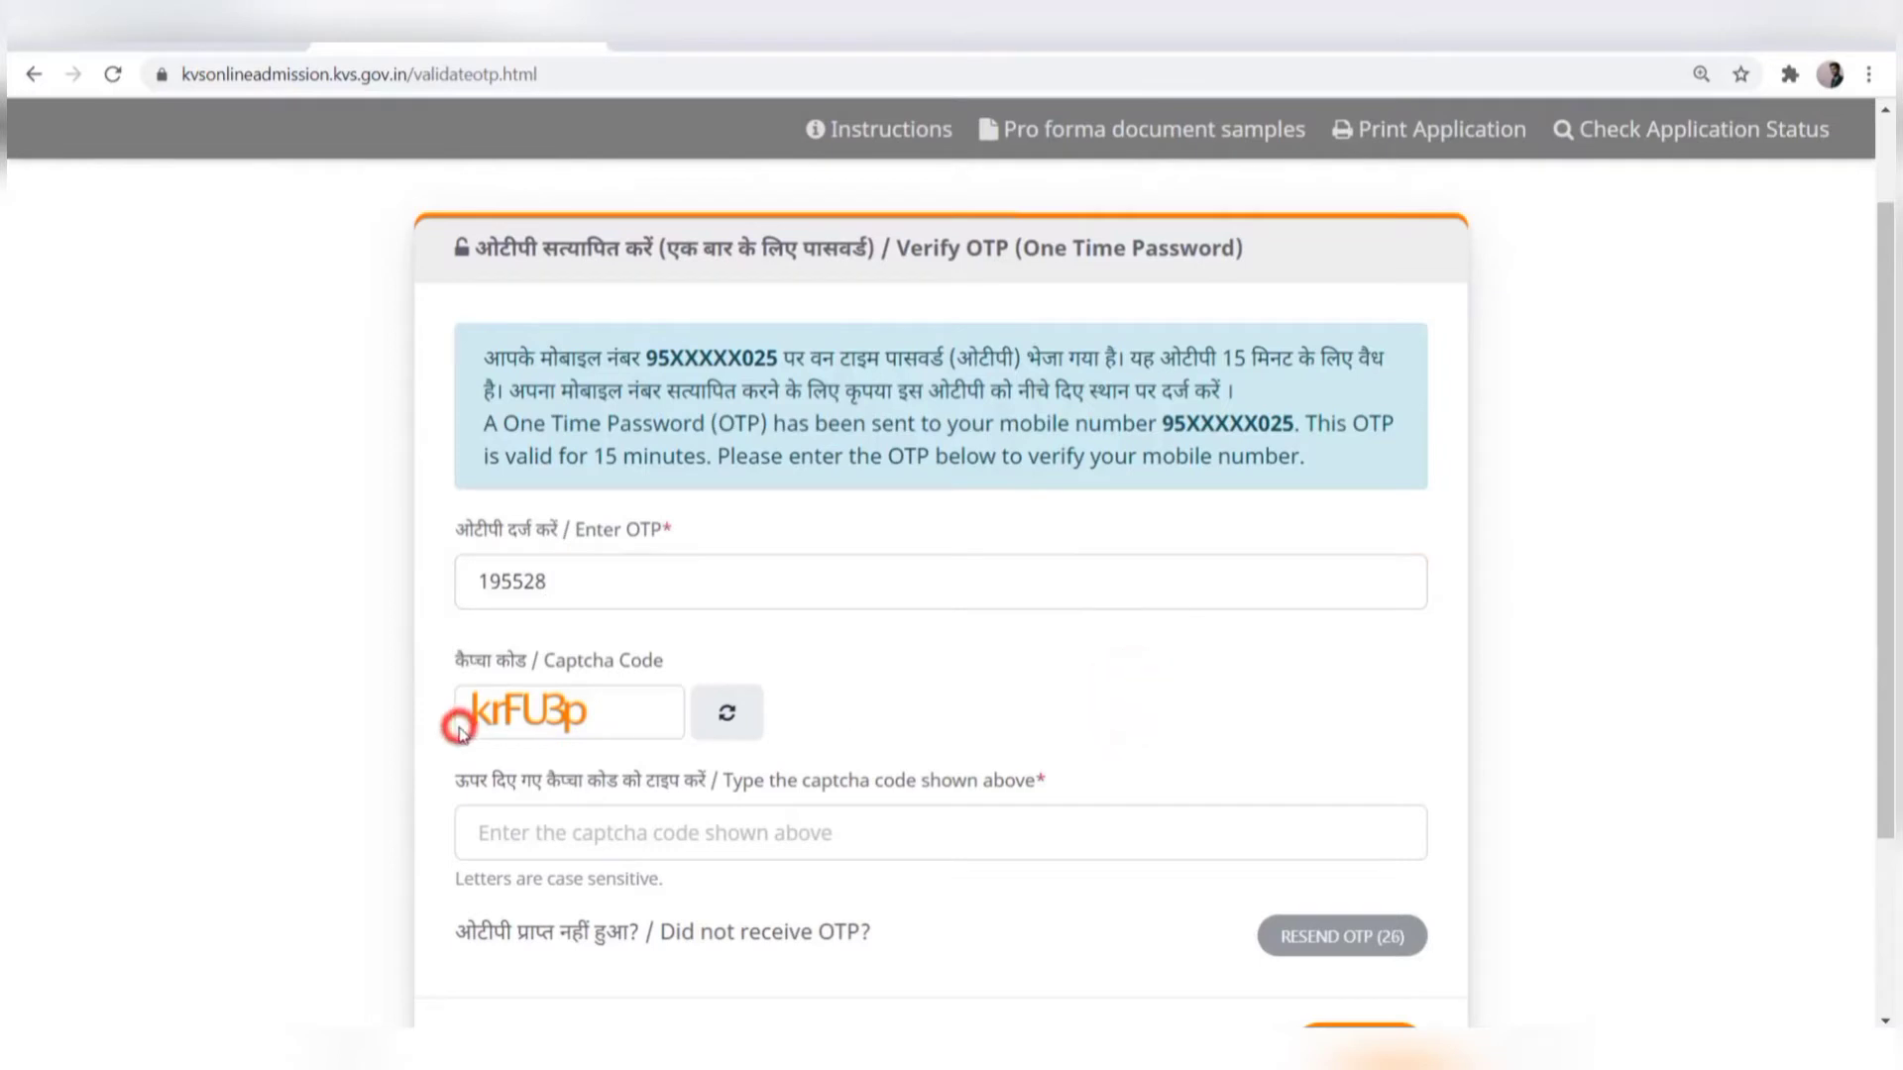
Type the captcha code shown on the Verify OTP page.
left_click(500, 835)
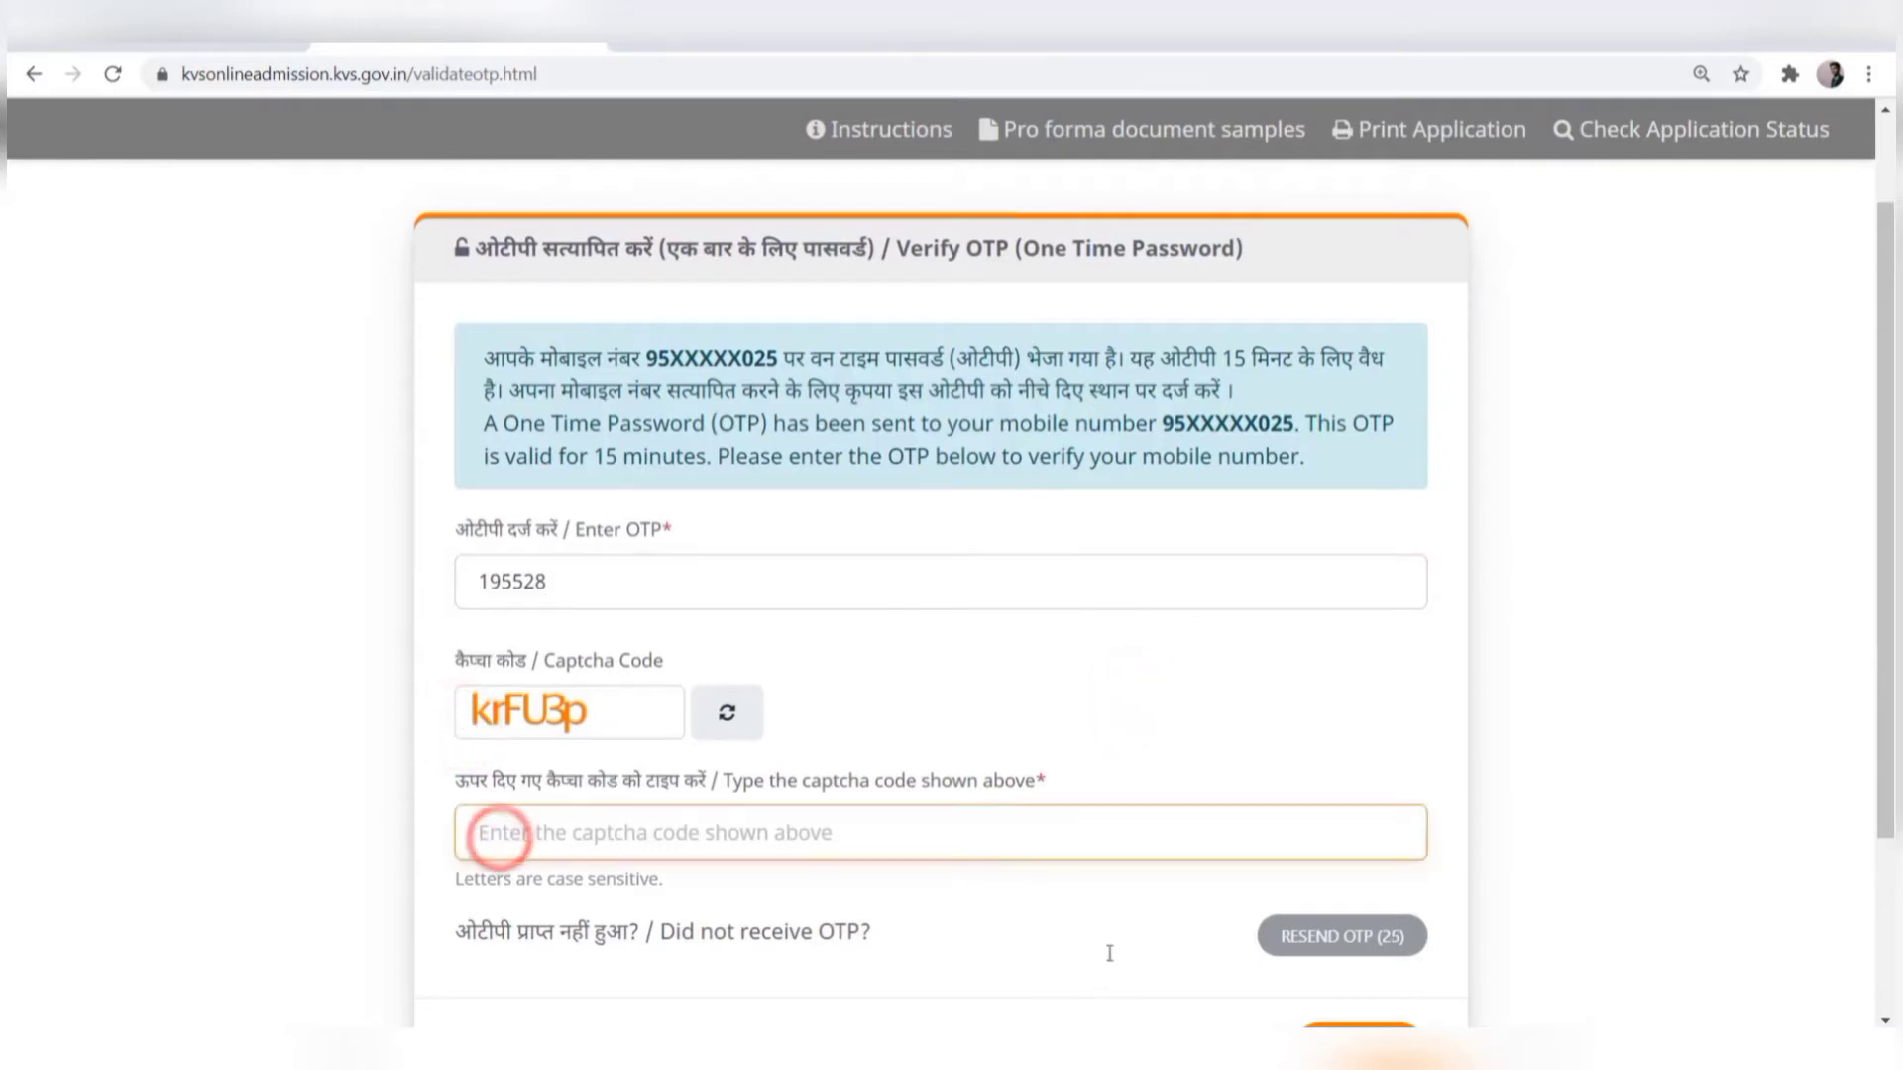
type("k")
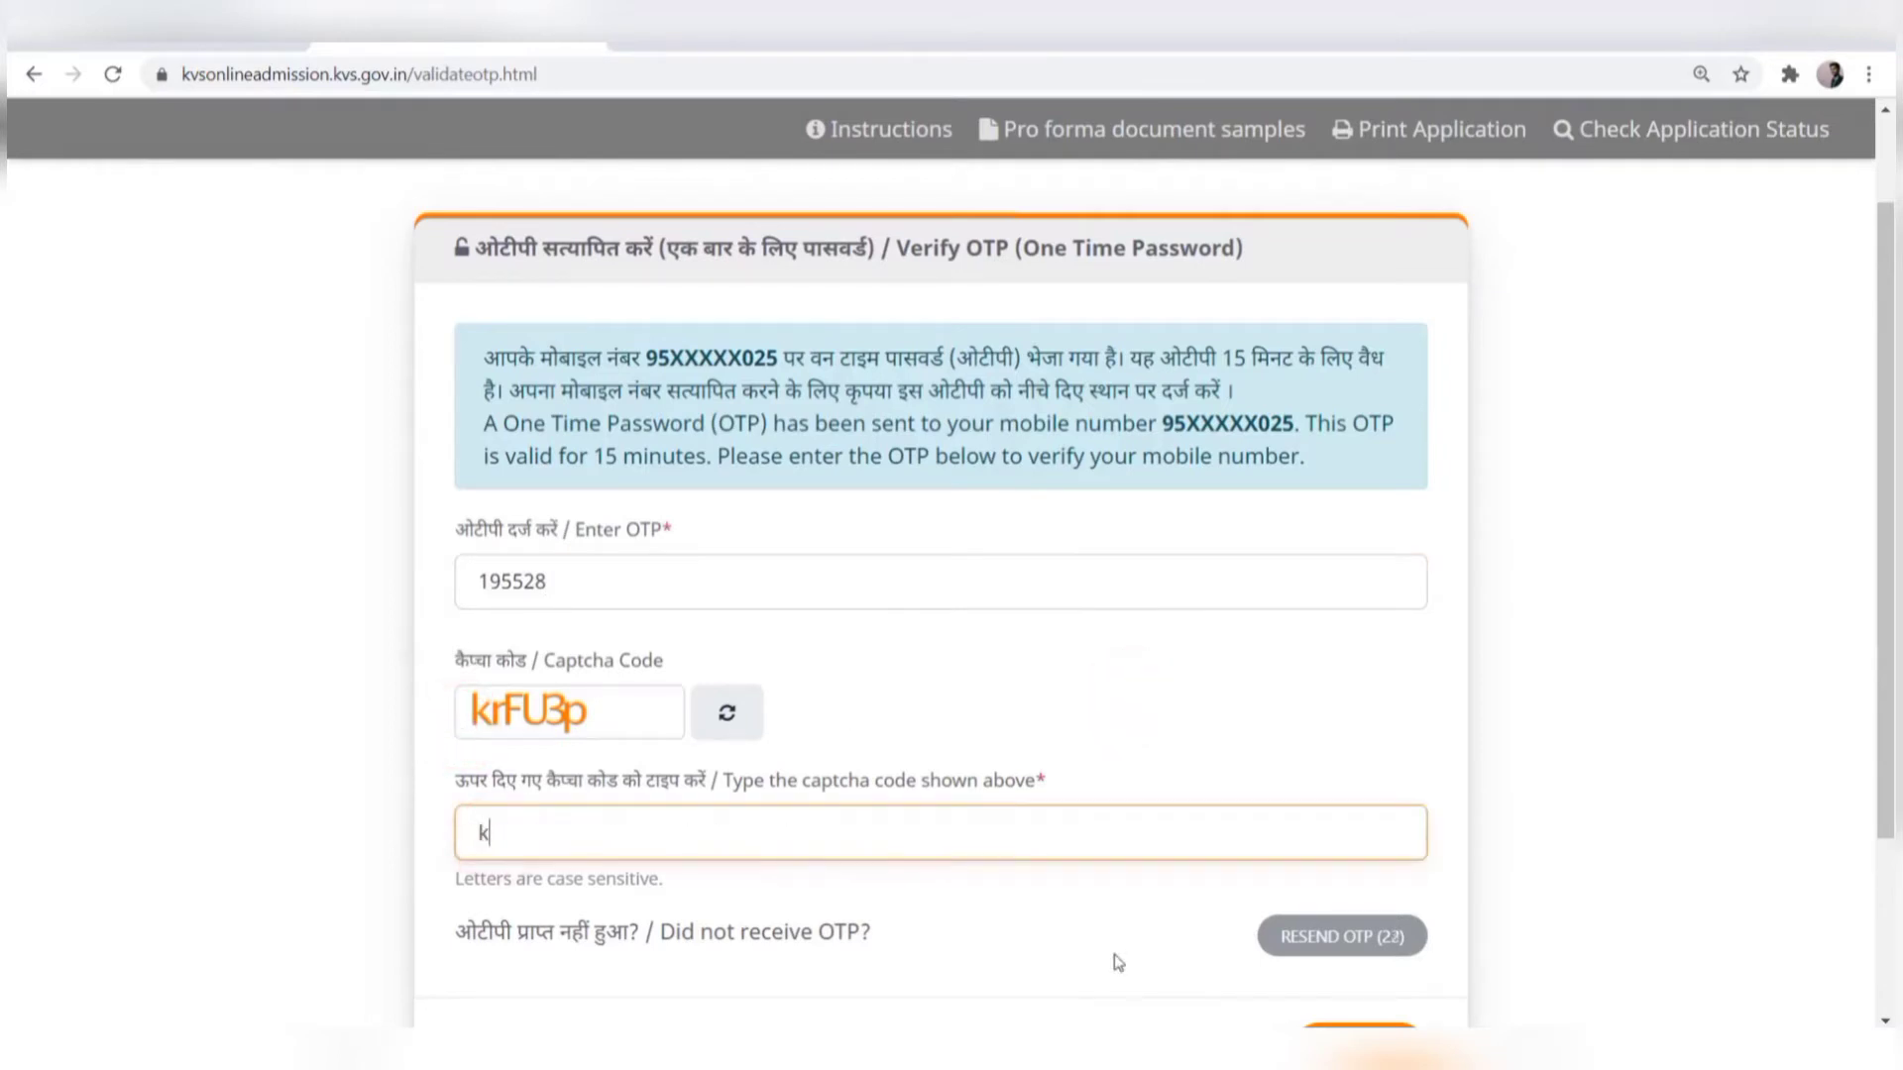
type("rFU3p")
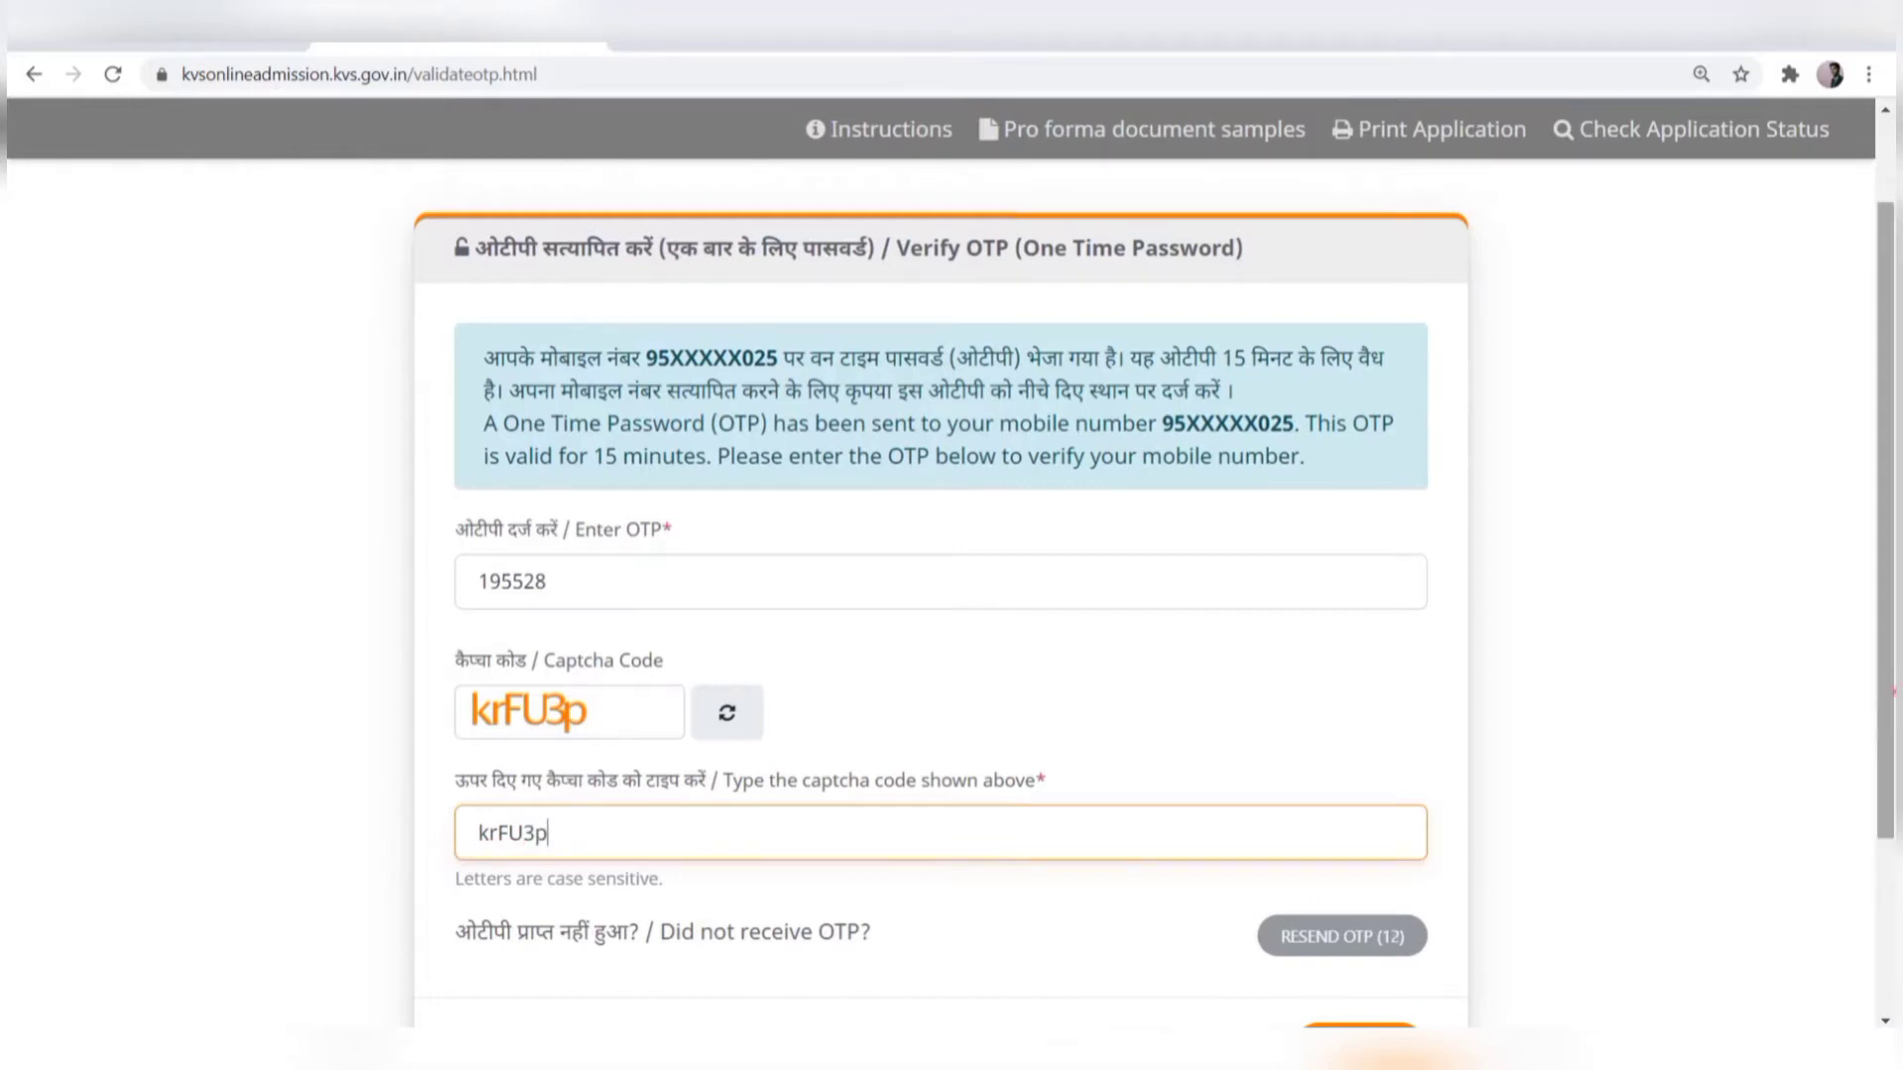
left_click_drag(1888, 693, 1894, 811)
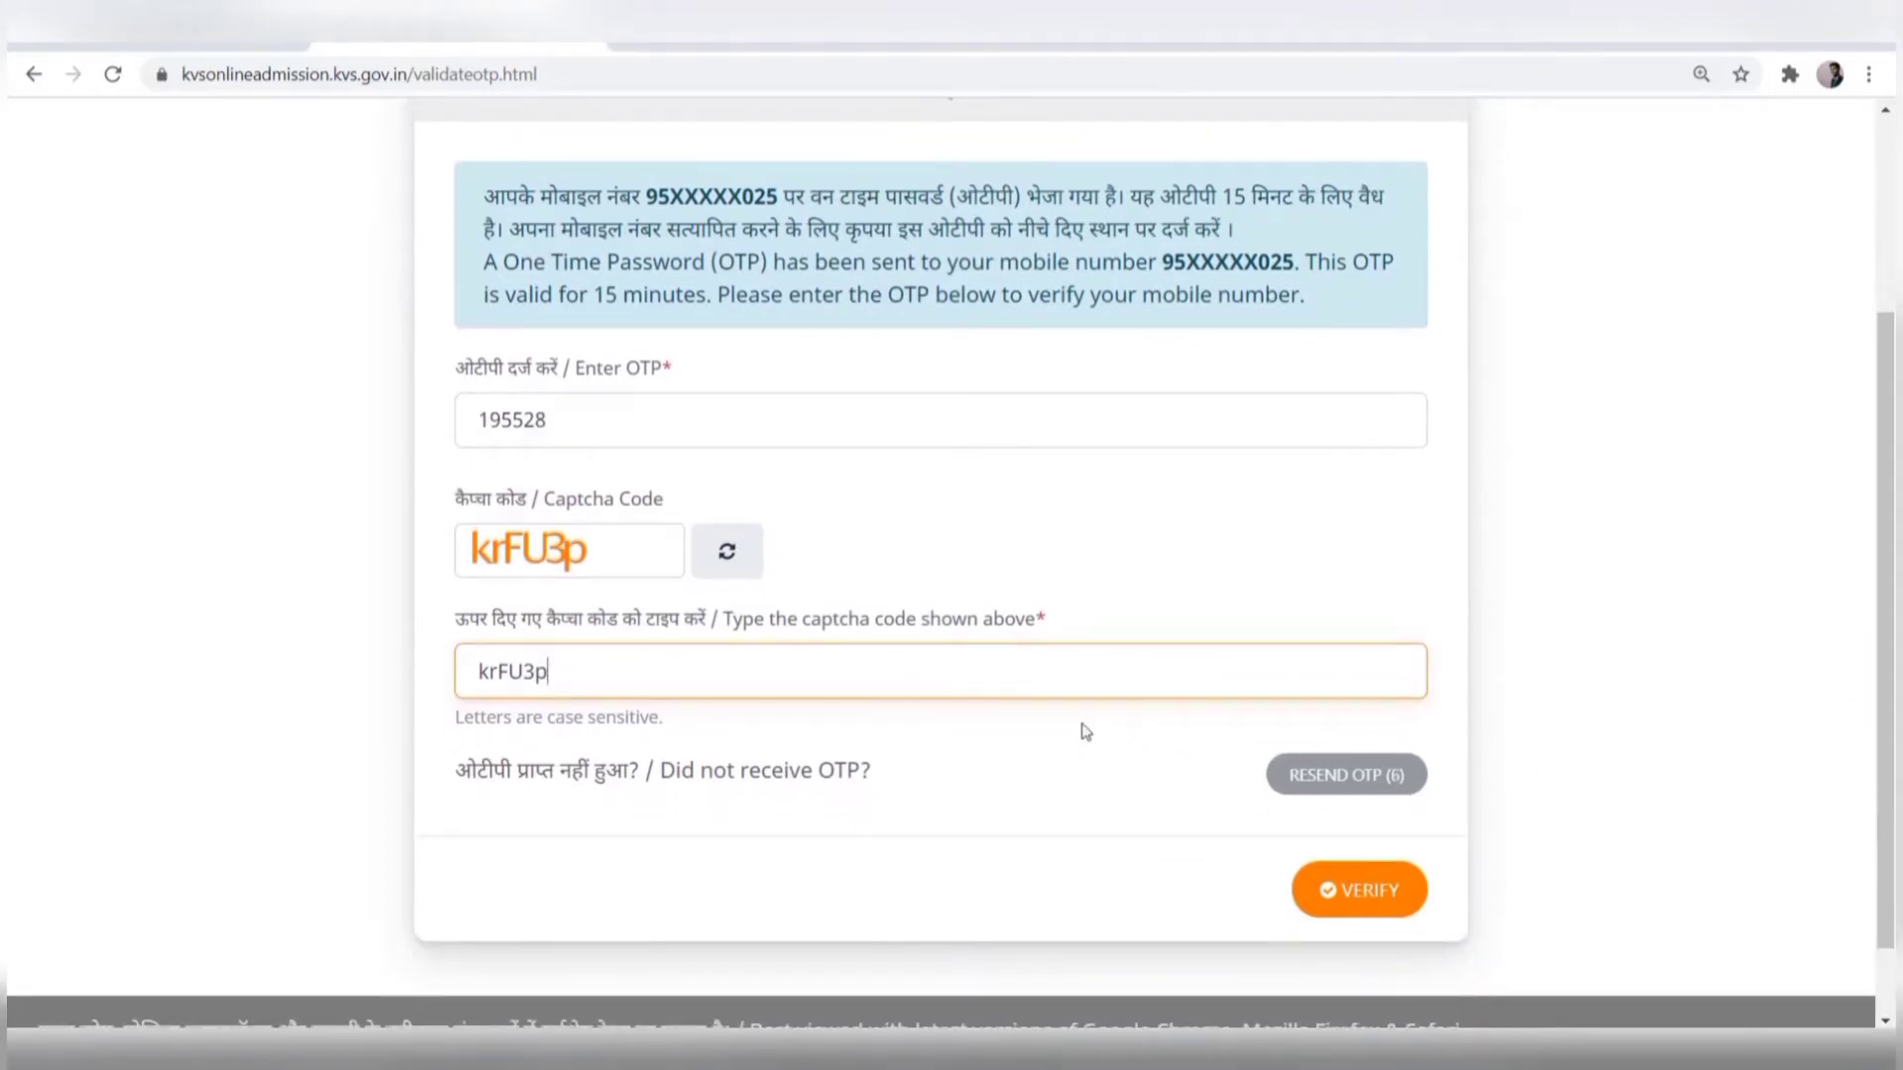
left_click(1248, 788)
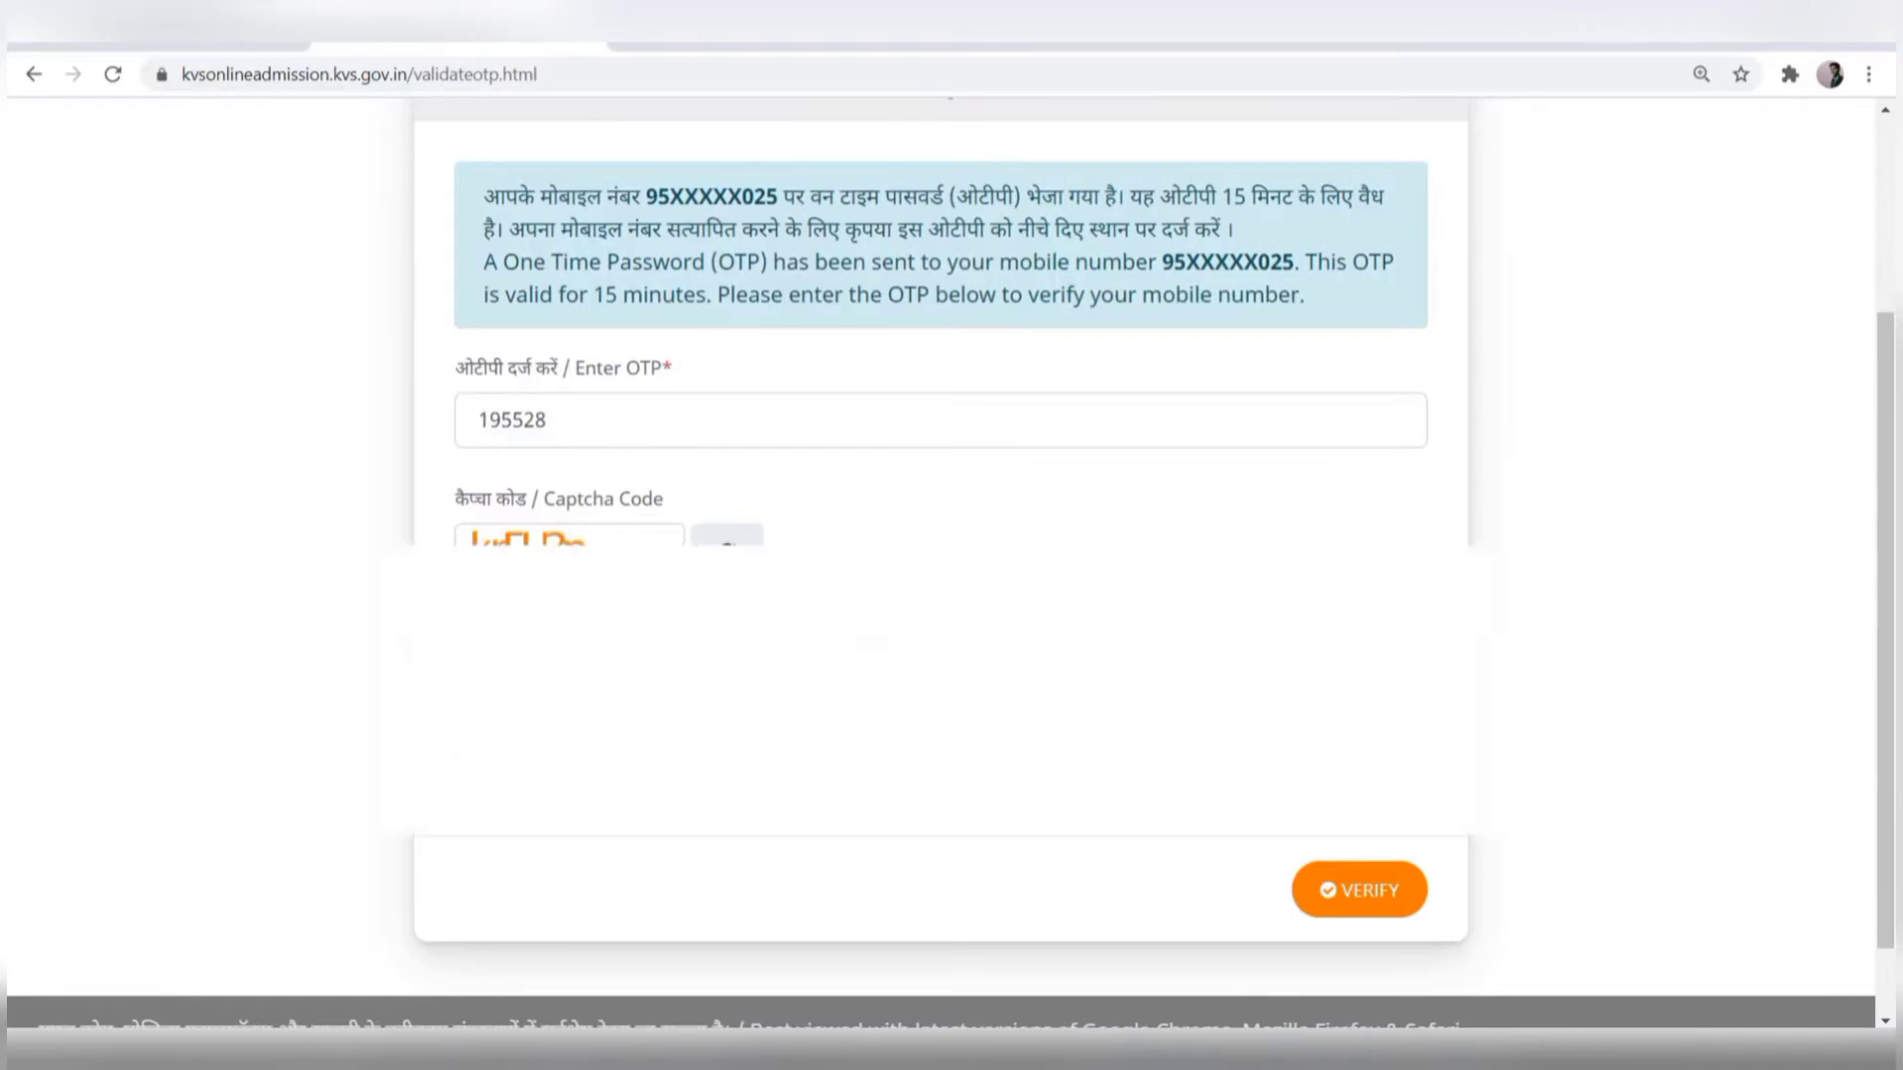
left_click_drag(1886, 634, 1894, 703)
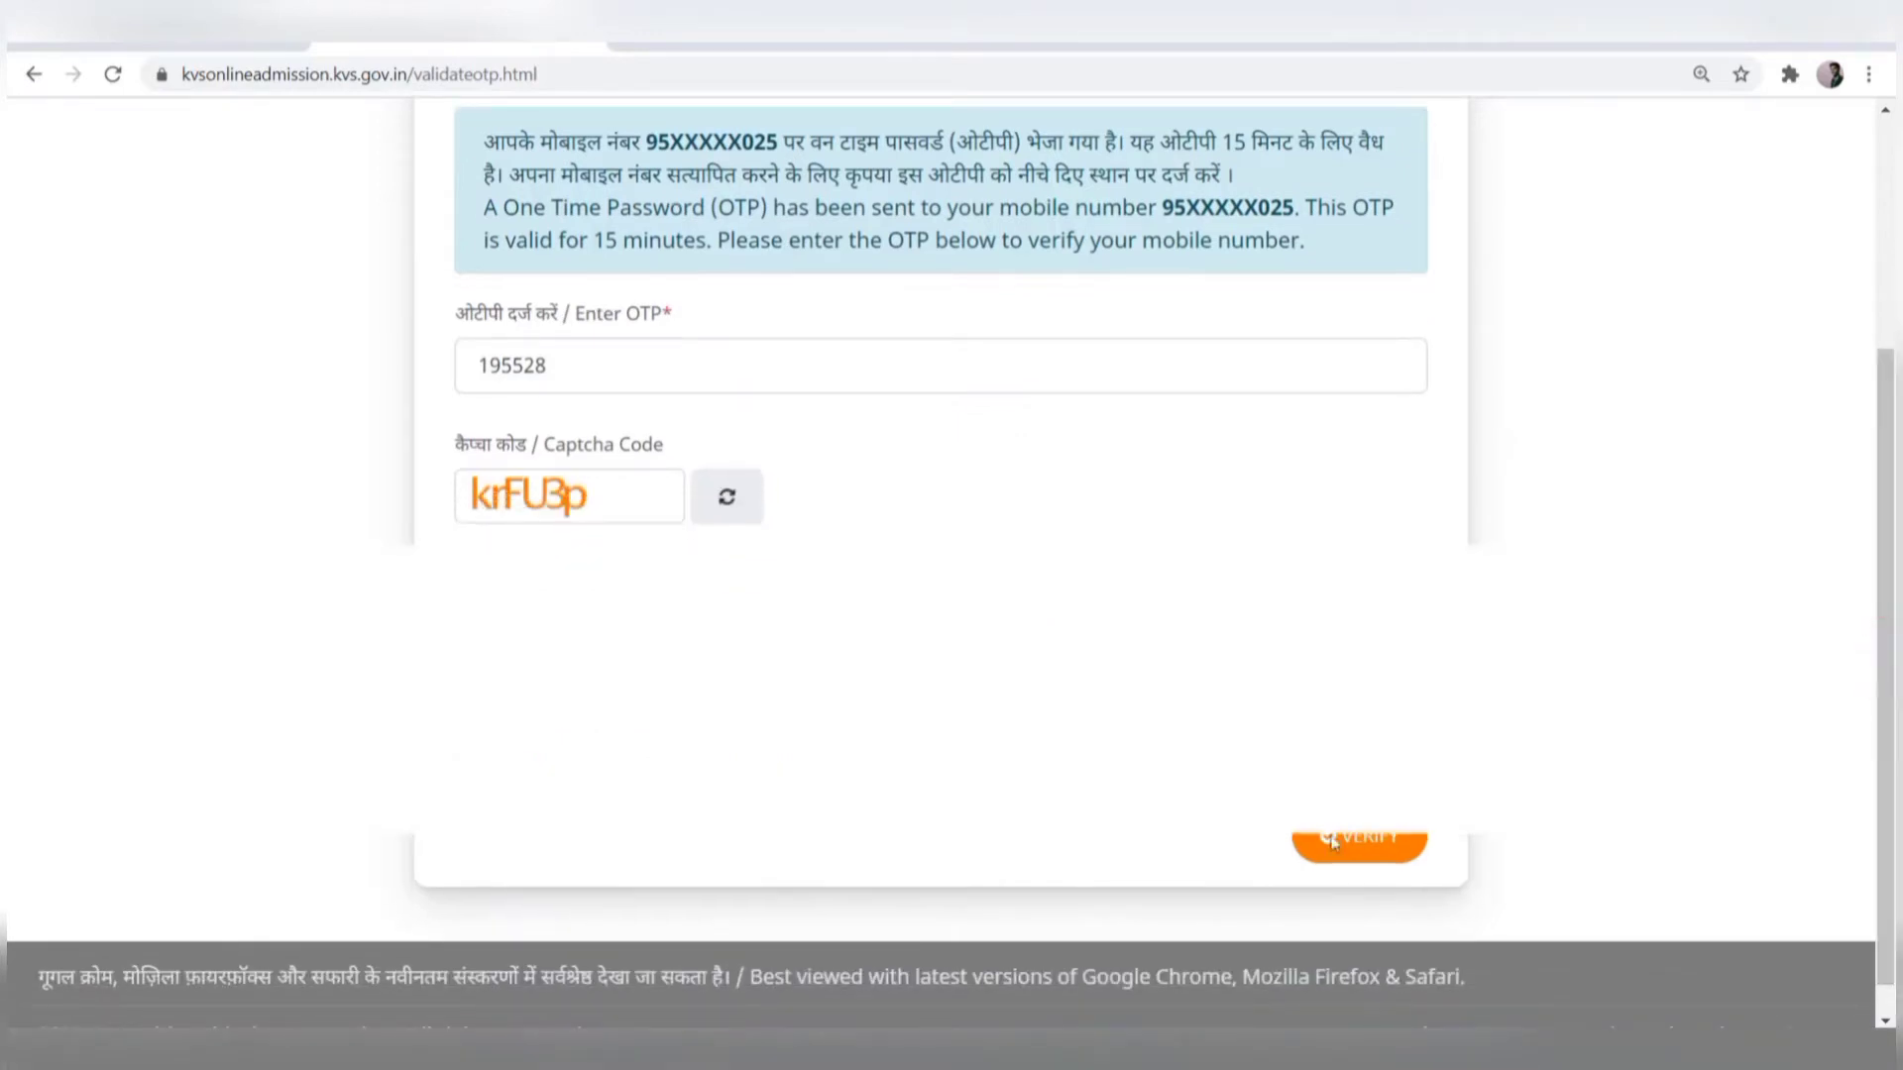
left_click(1282, 847)
Verify the OTP, scroll the success page to Registration Details, and bring up printing.
left_click(1344, 844)
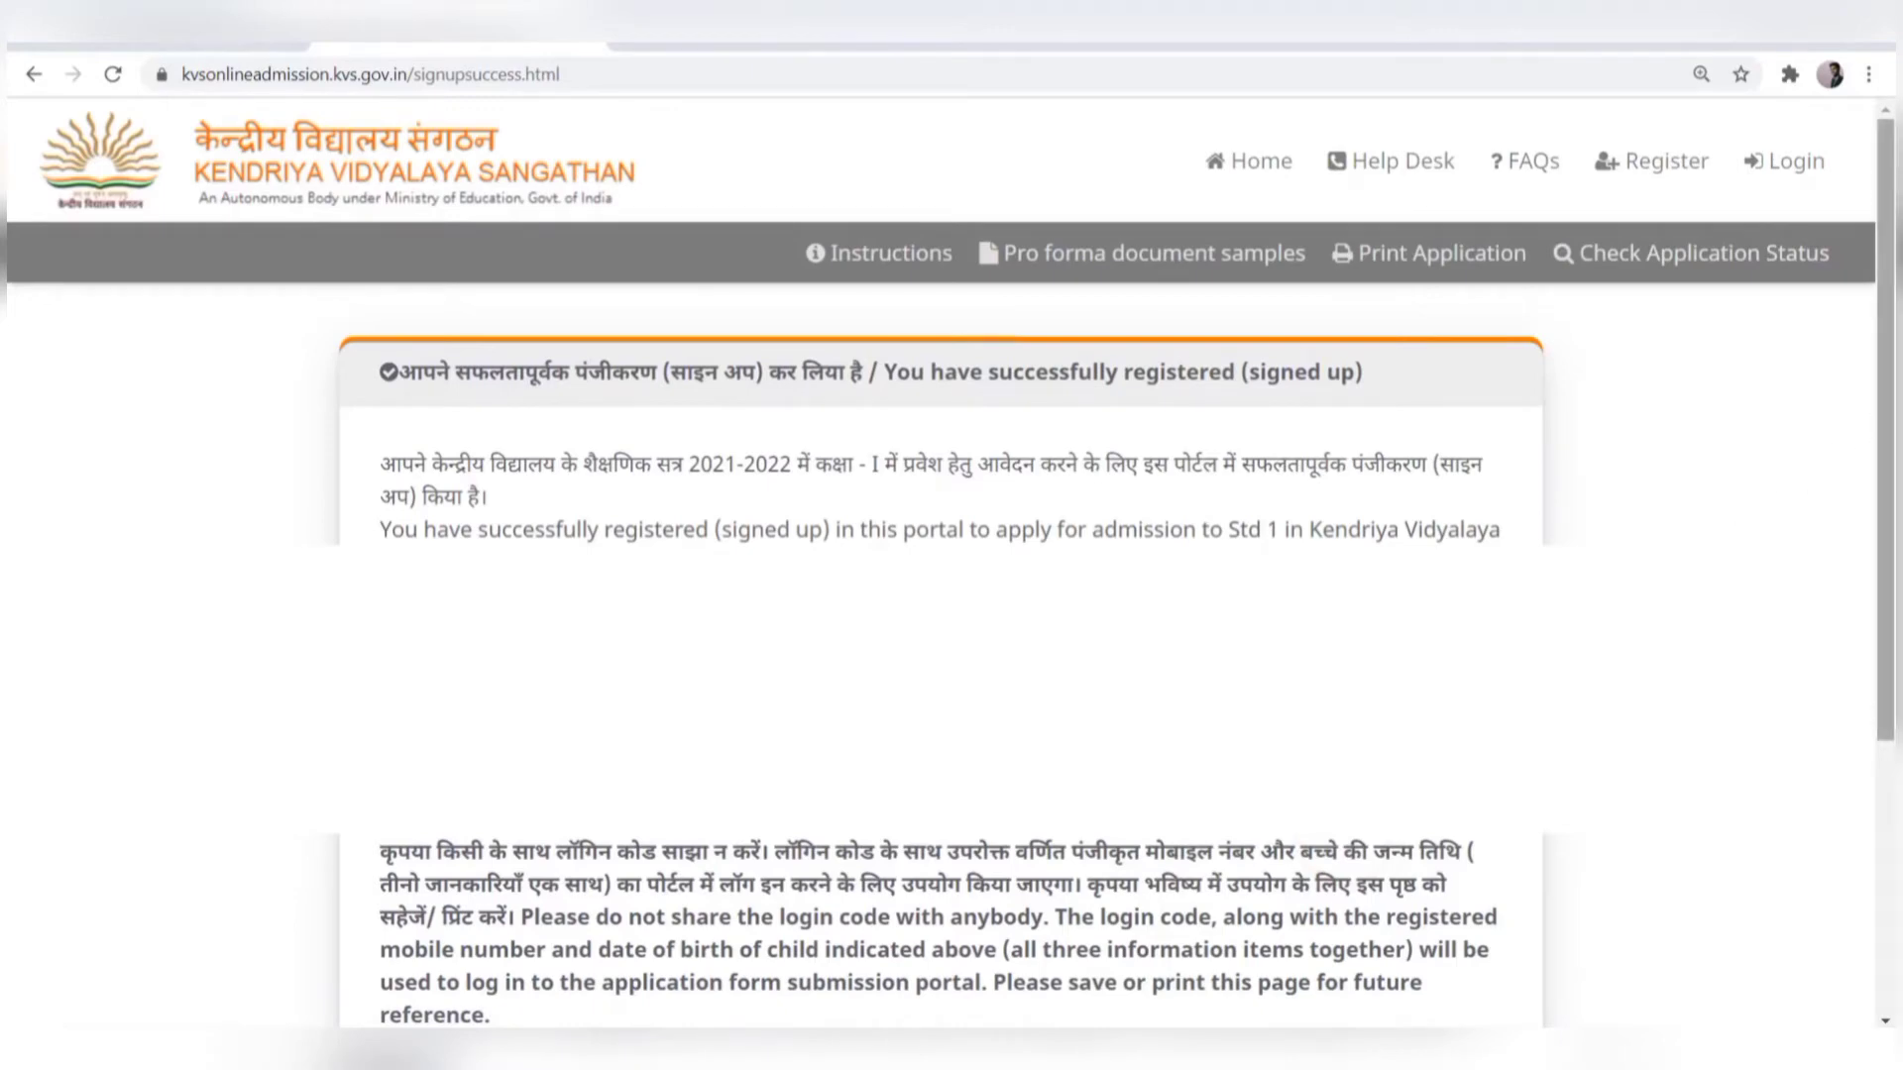
scroll(1881, 396, "down", 1)
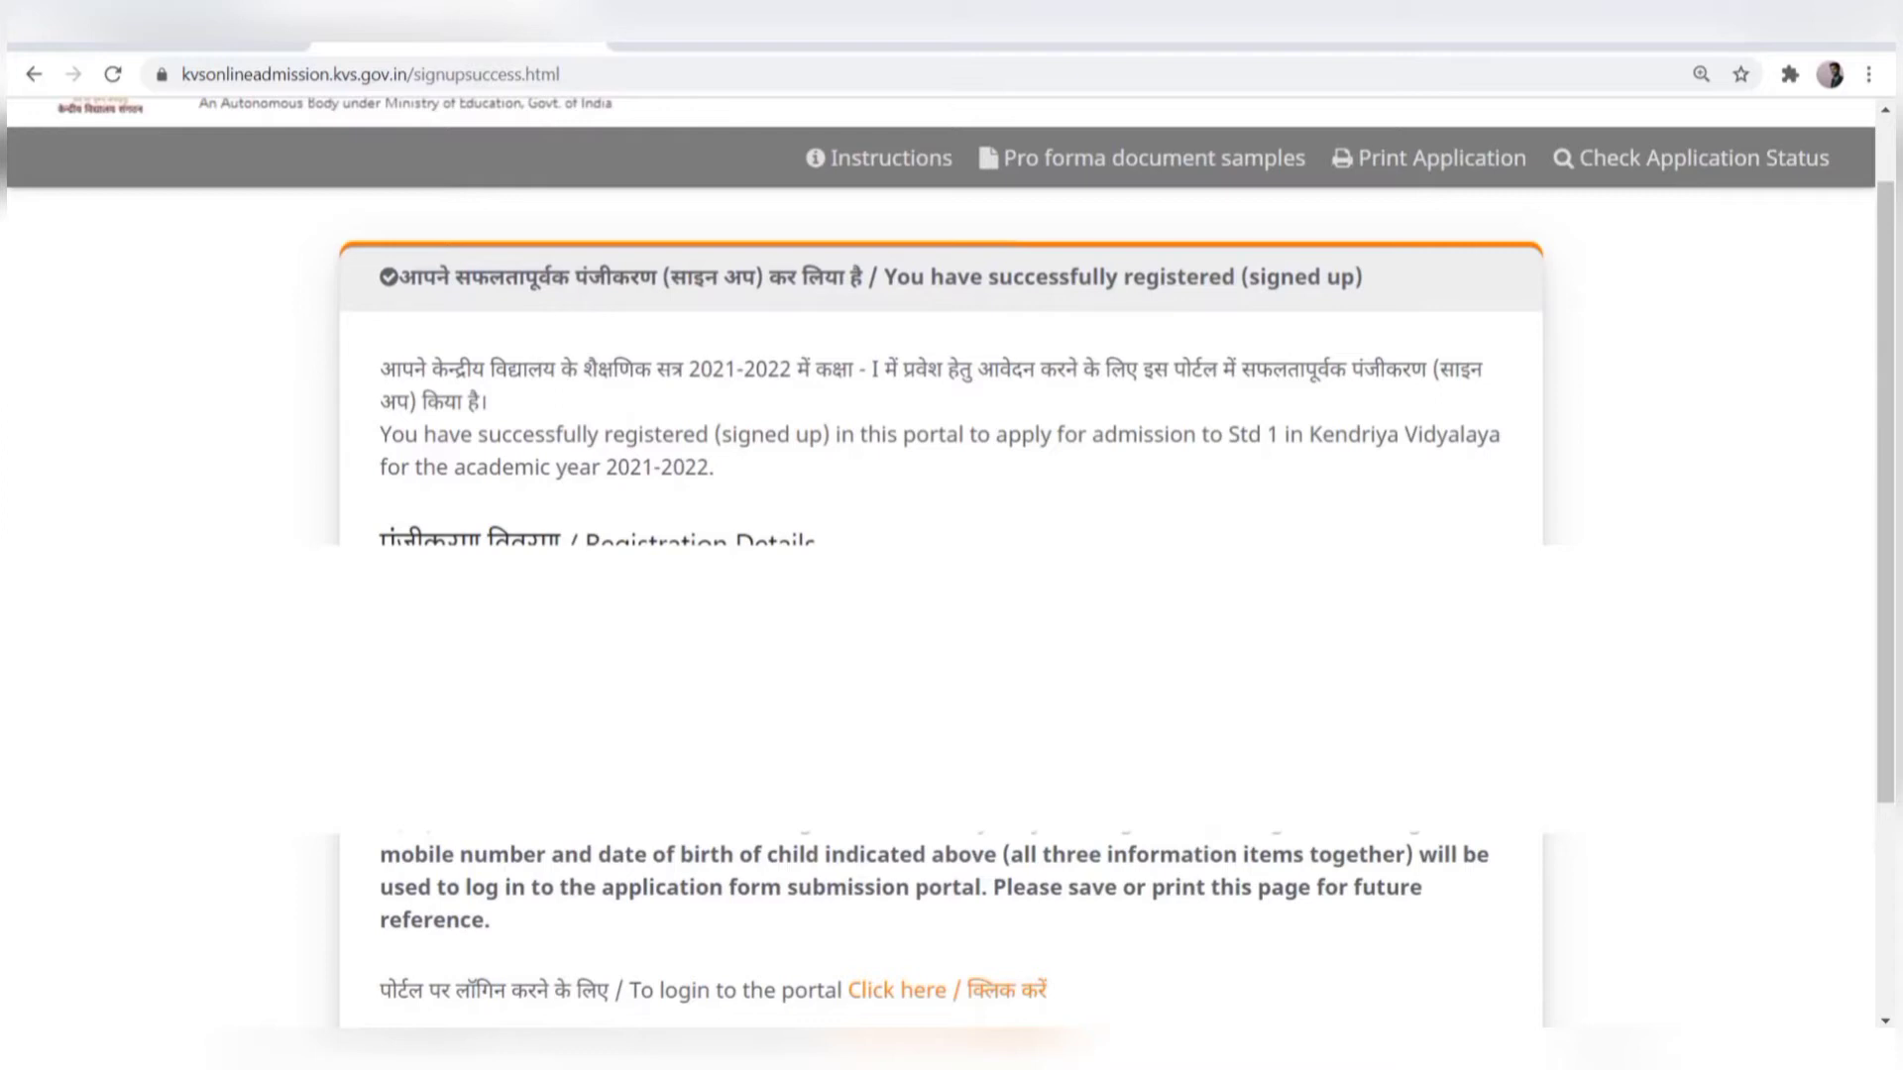
scroll(951, 574, "down", 1)
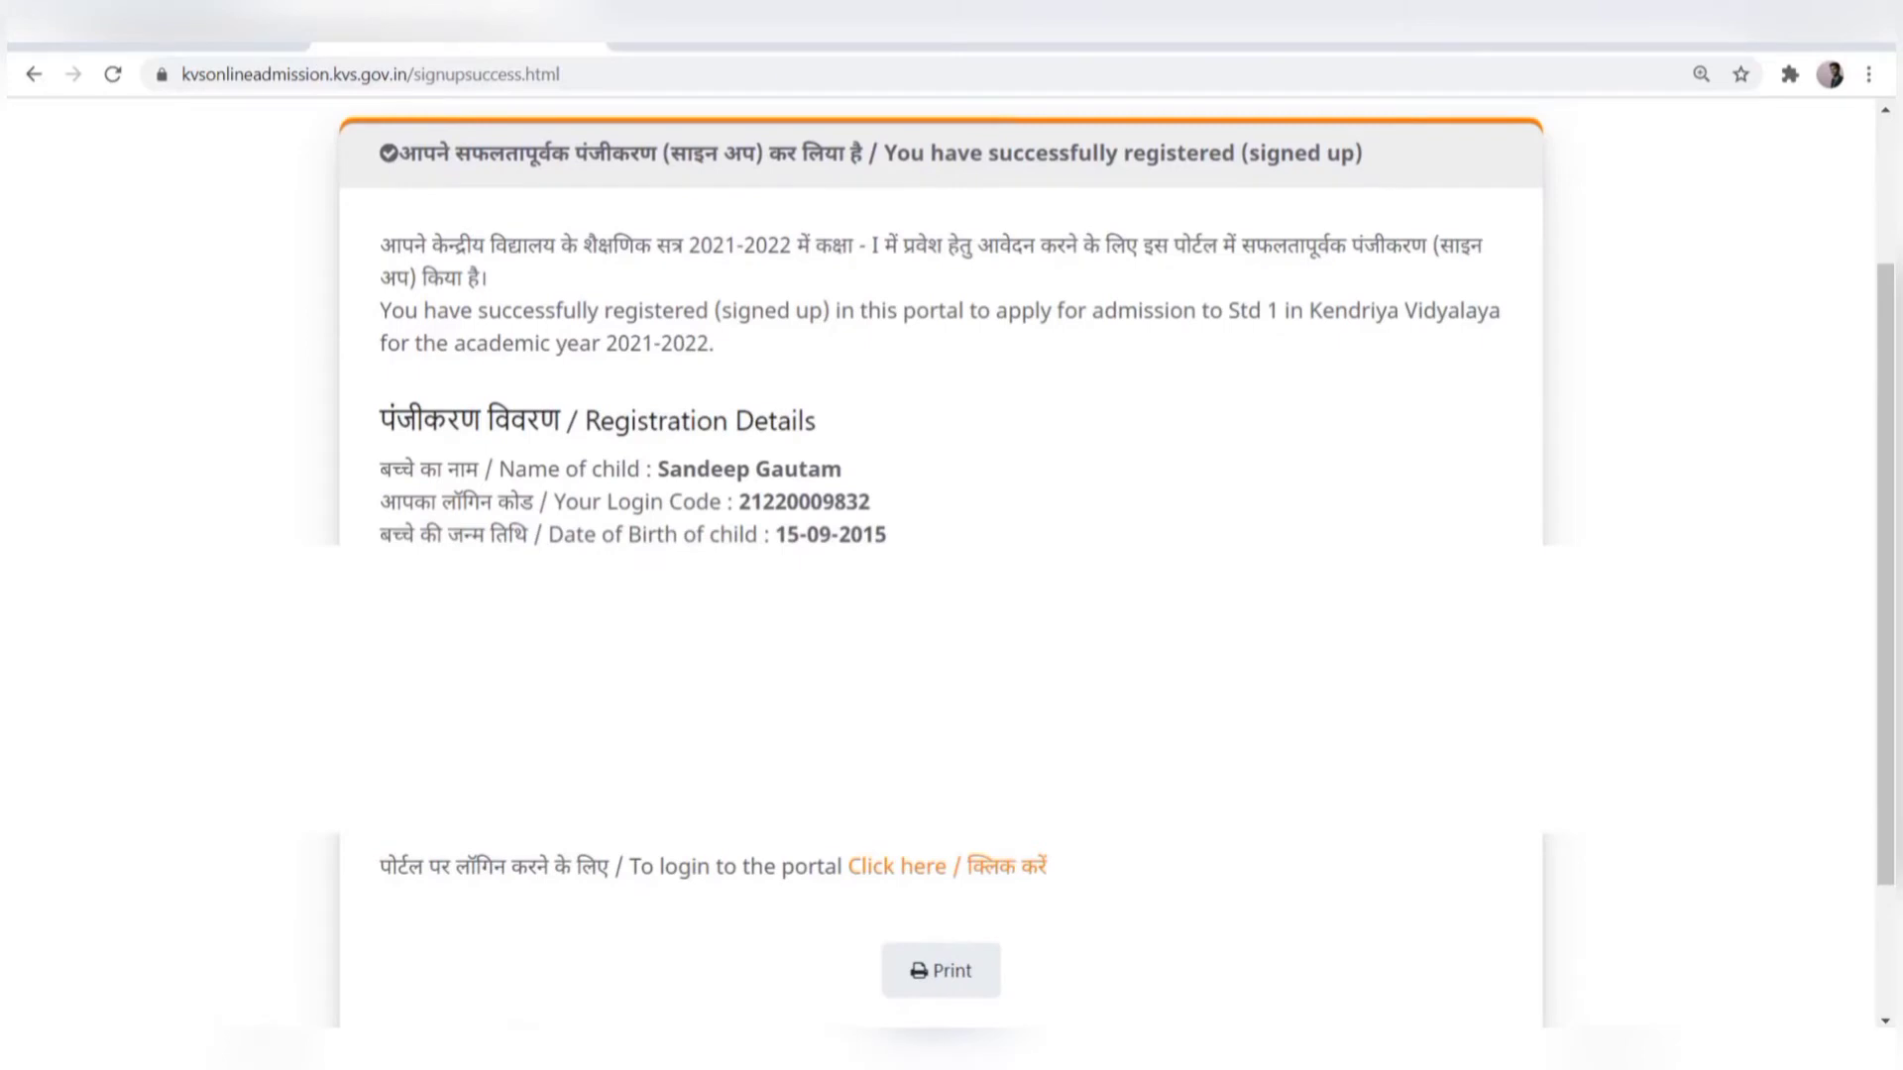
left_click(1023, 976)
Save the confirmation page as the PDF 'Registration Successful _ Kendriya Vidyalaya Sangathan' on the Desktop.
left_click(951, 976)
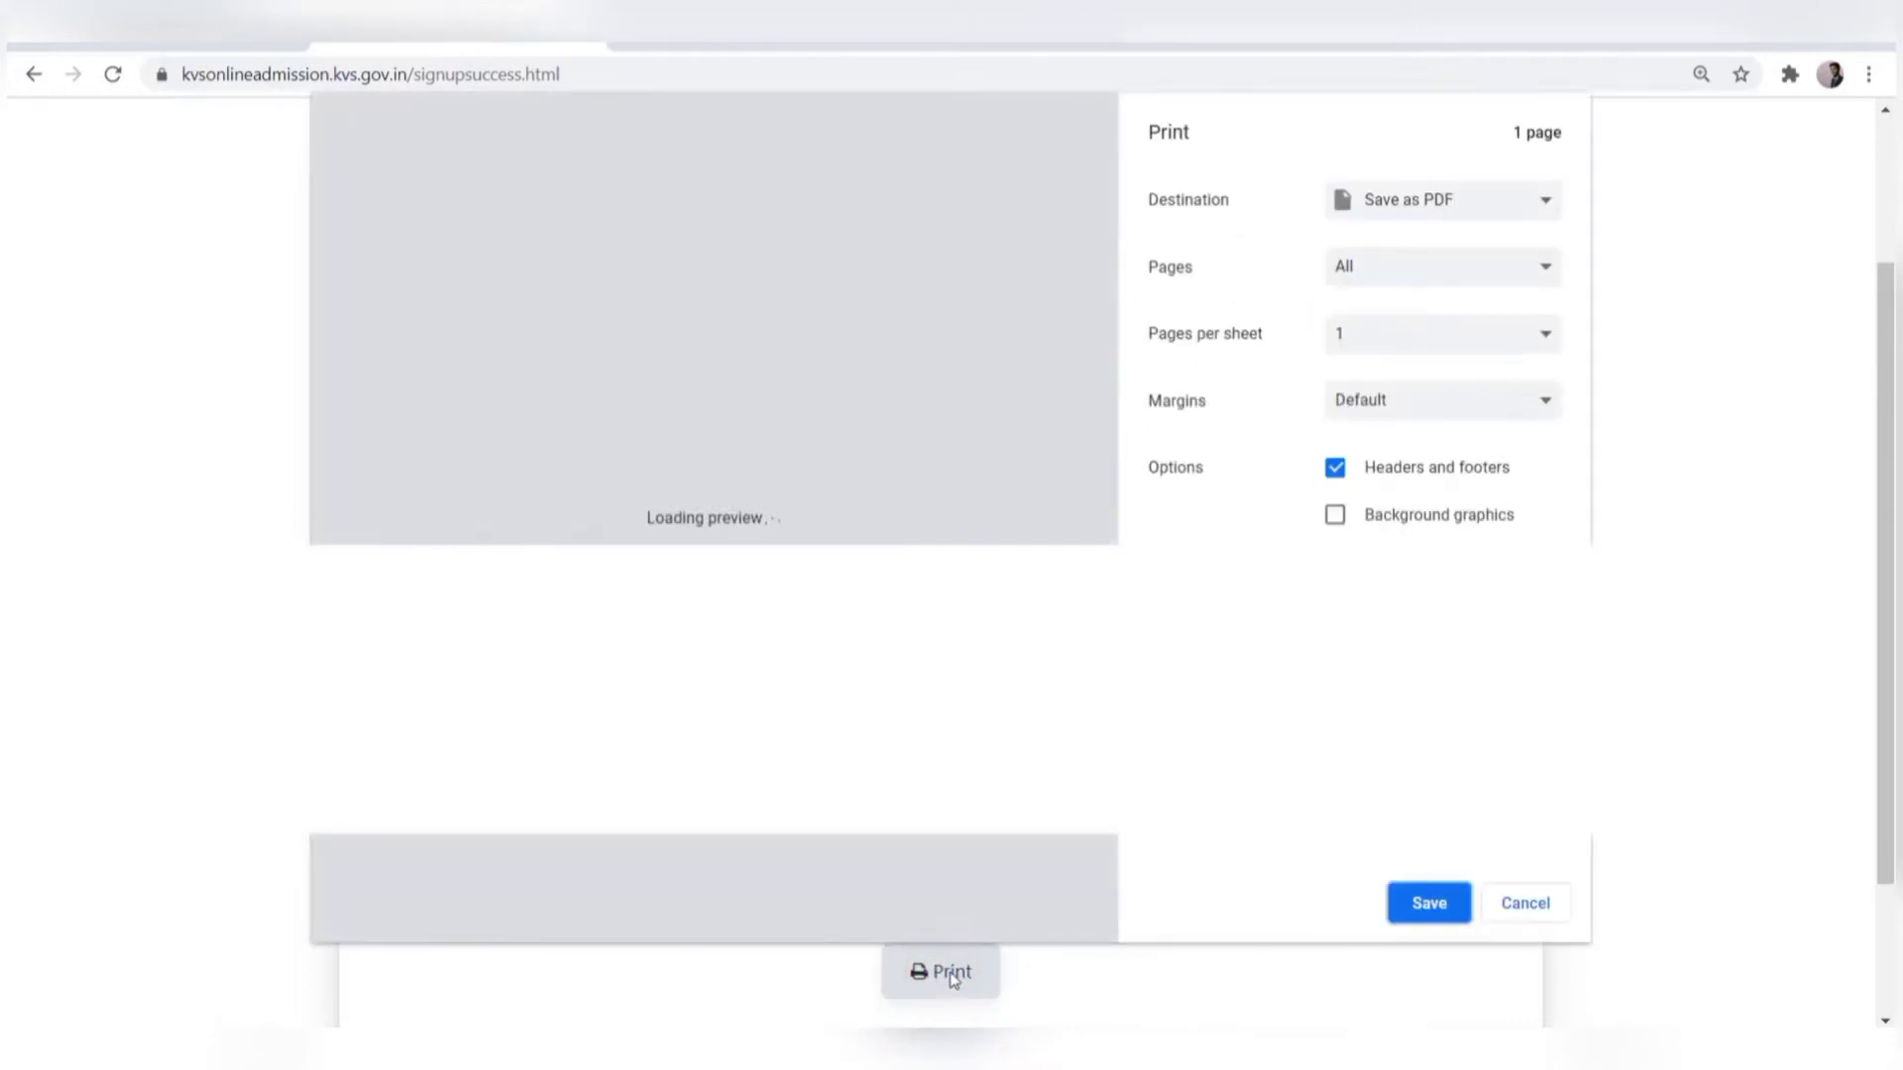
left_click(1436, 903)
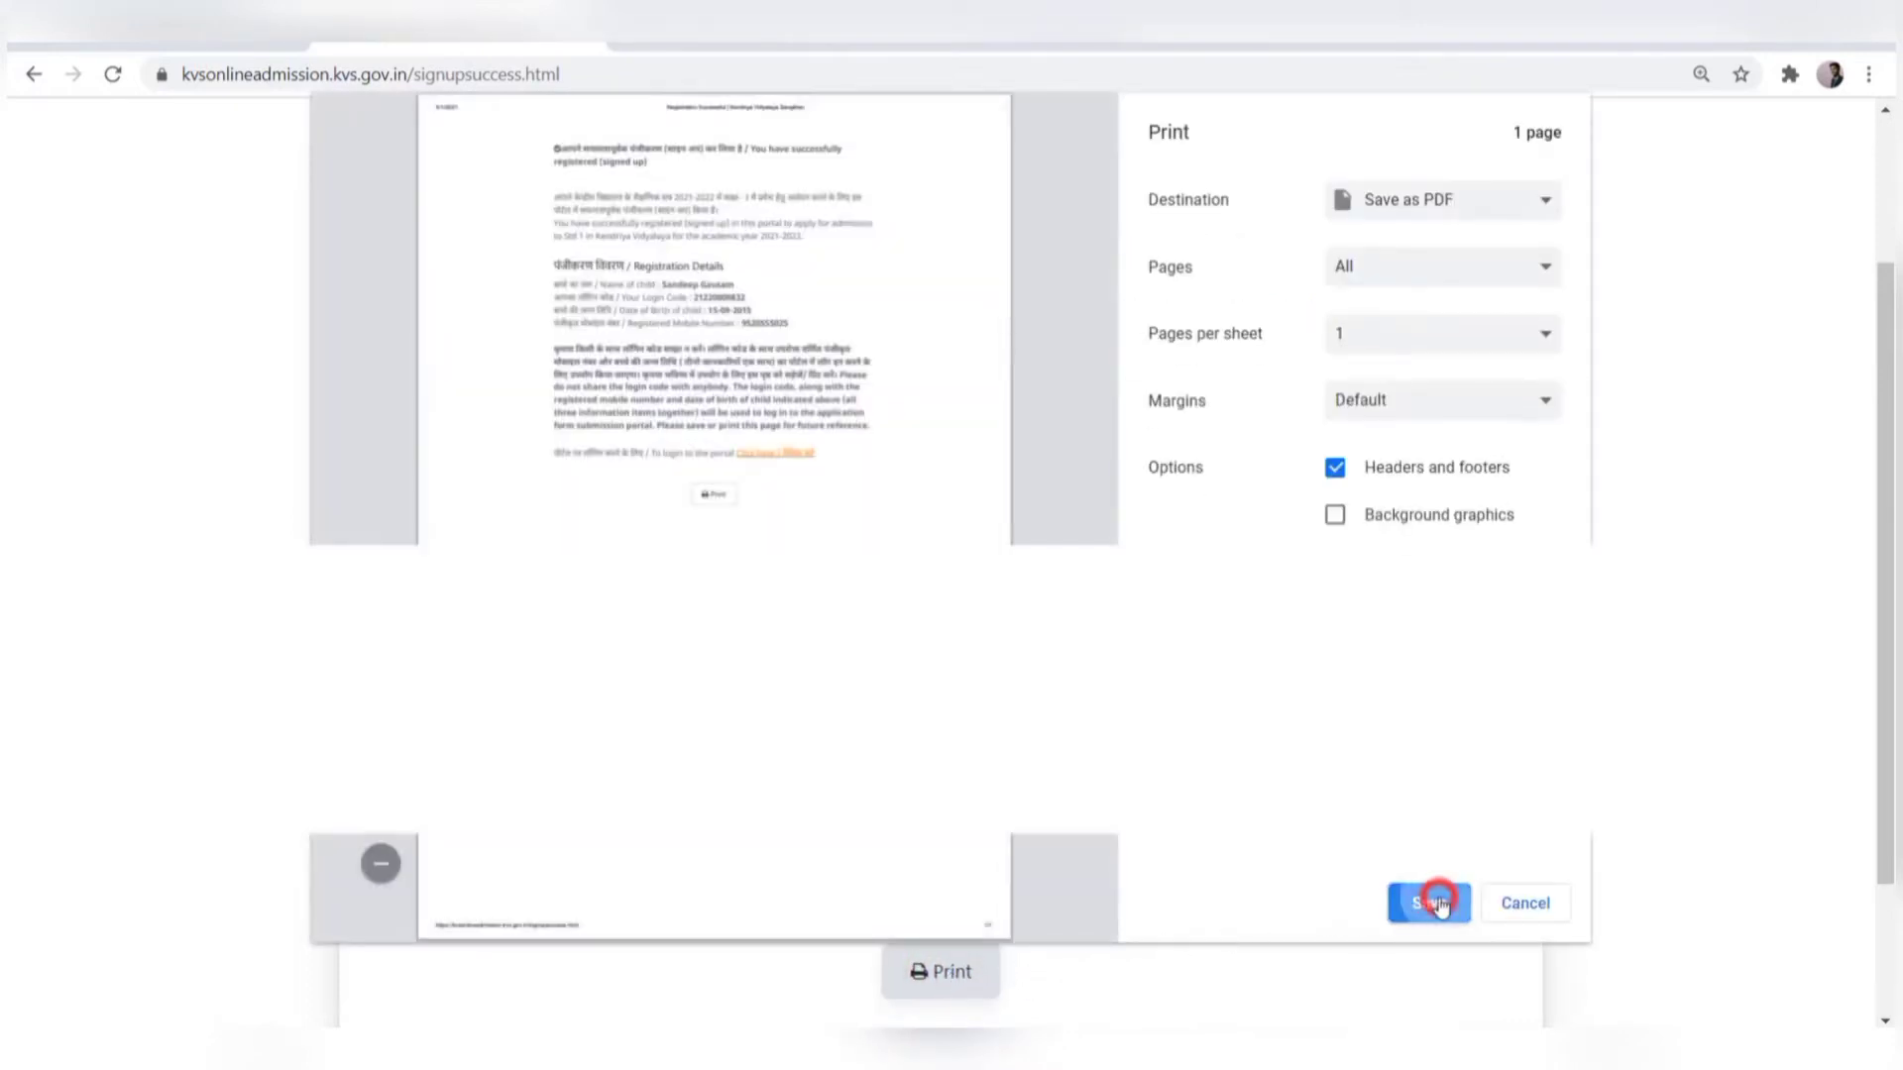
left_click(733, 540)
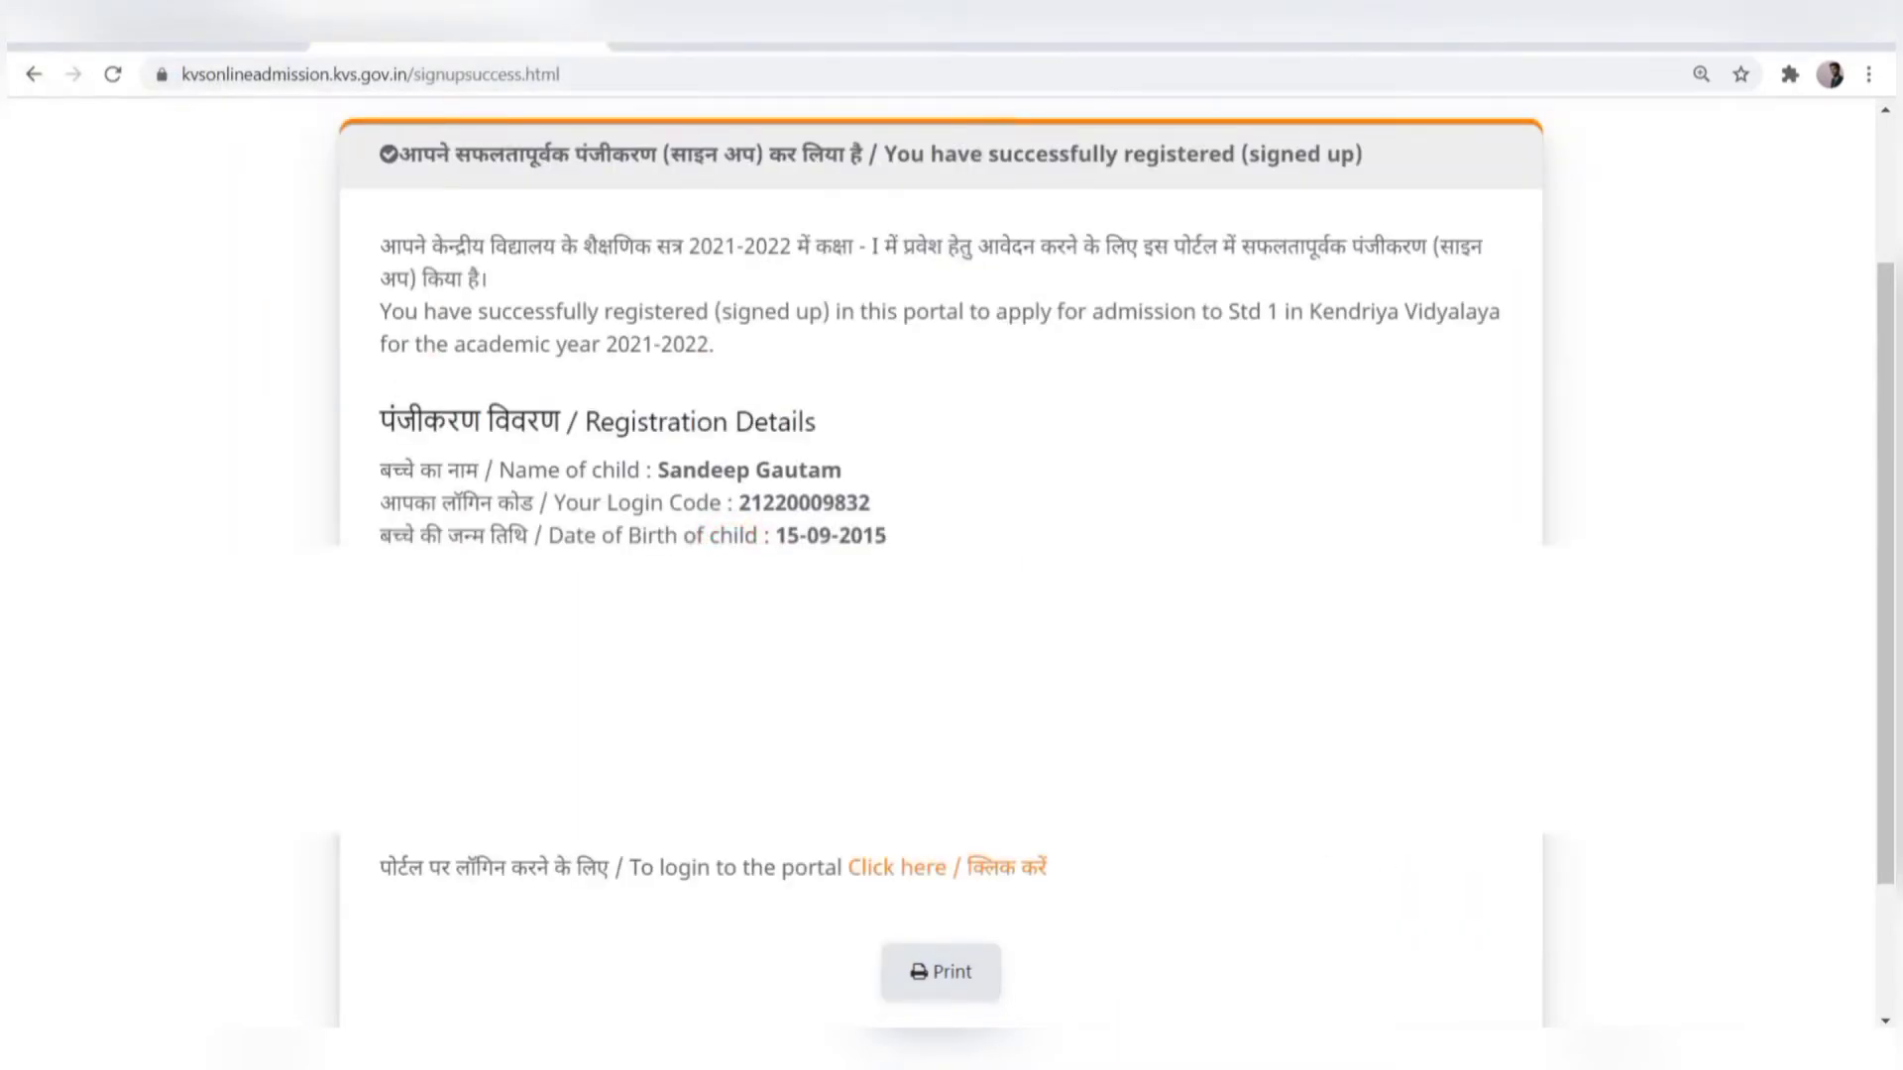
Go to the portal's login page, then minimize Chrome to reveal the Registration Successful PDF on the desktop.
left_click(897, 867)
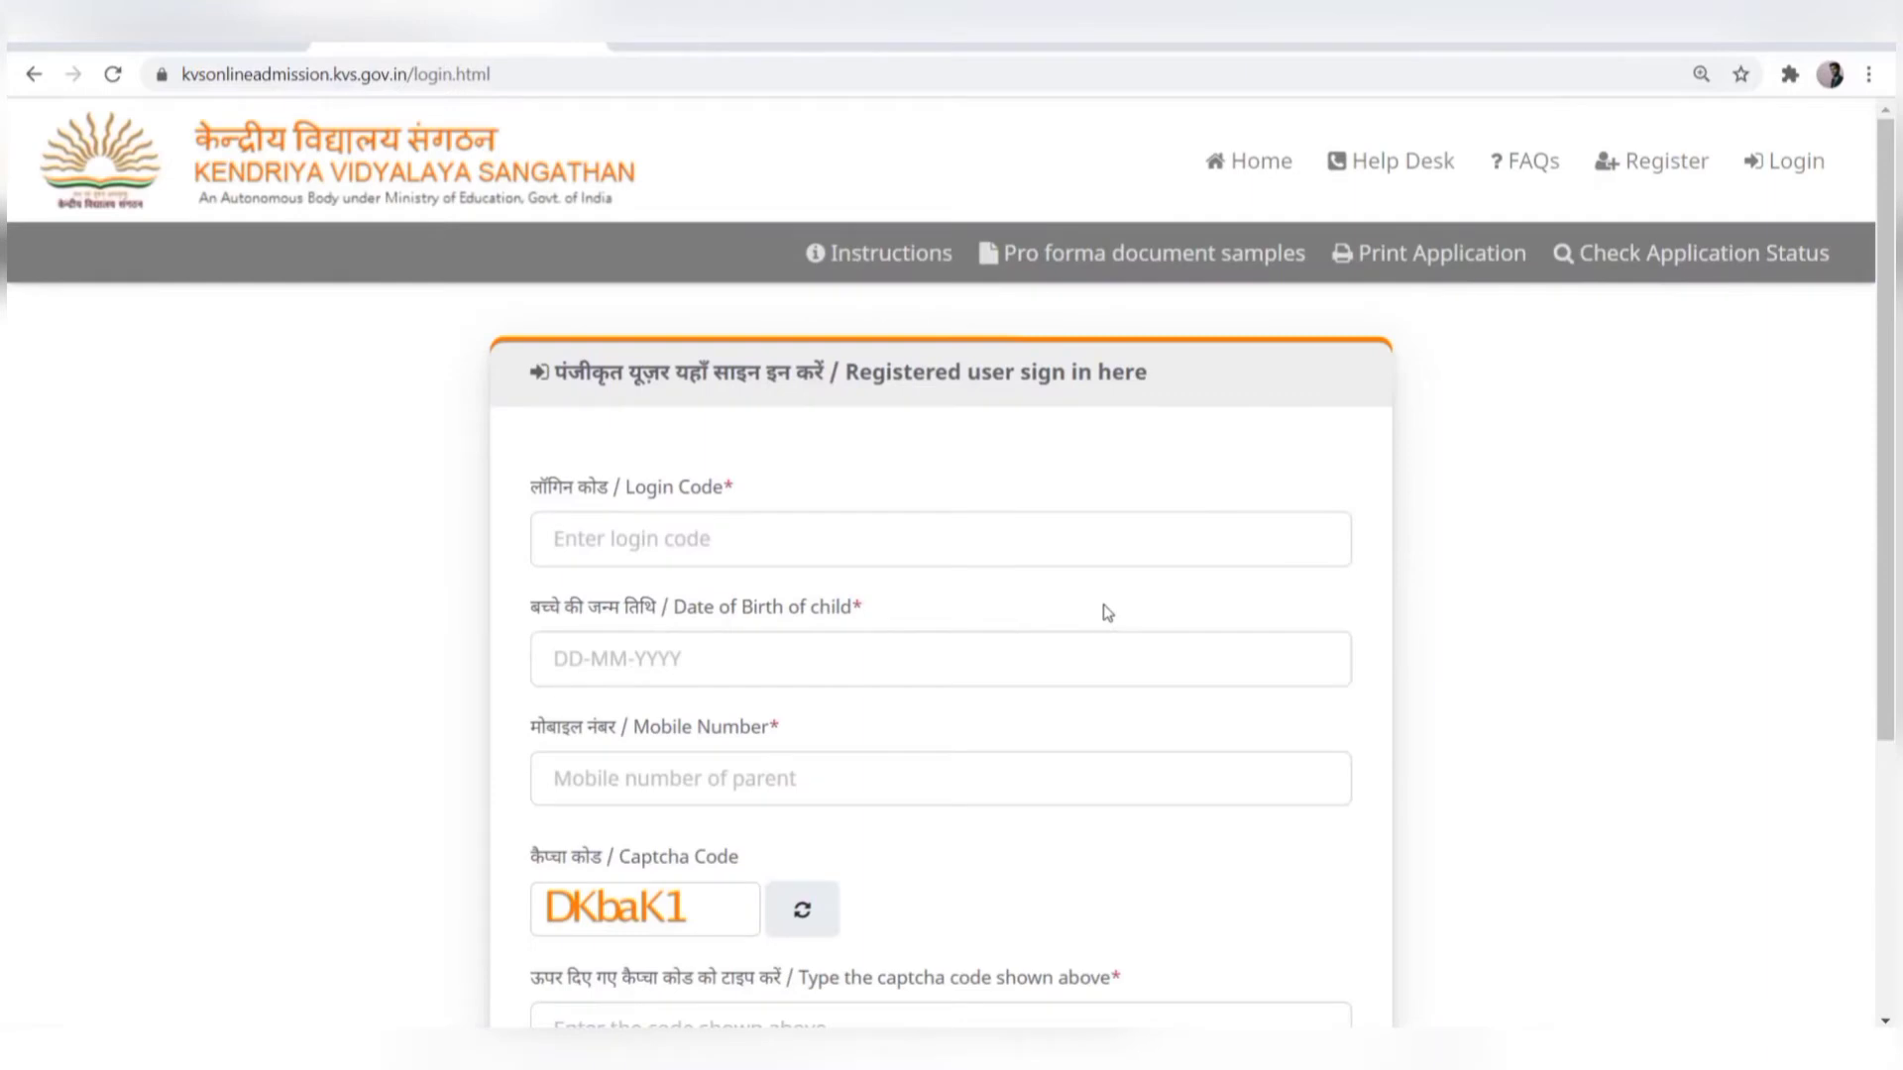
left_click(797, 547)
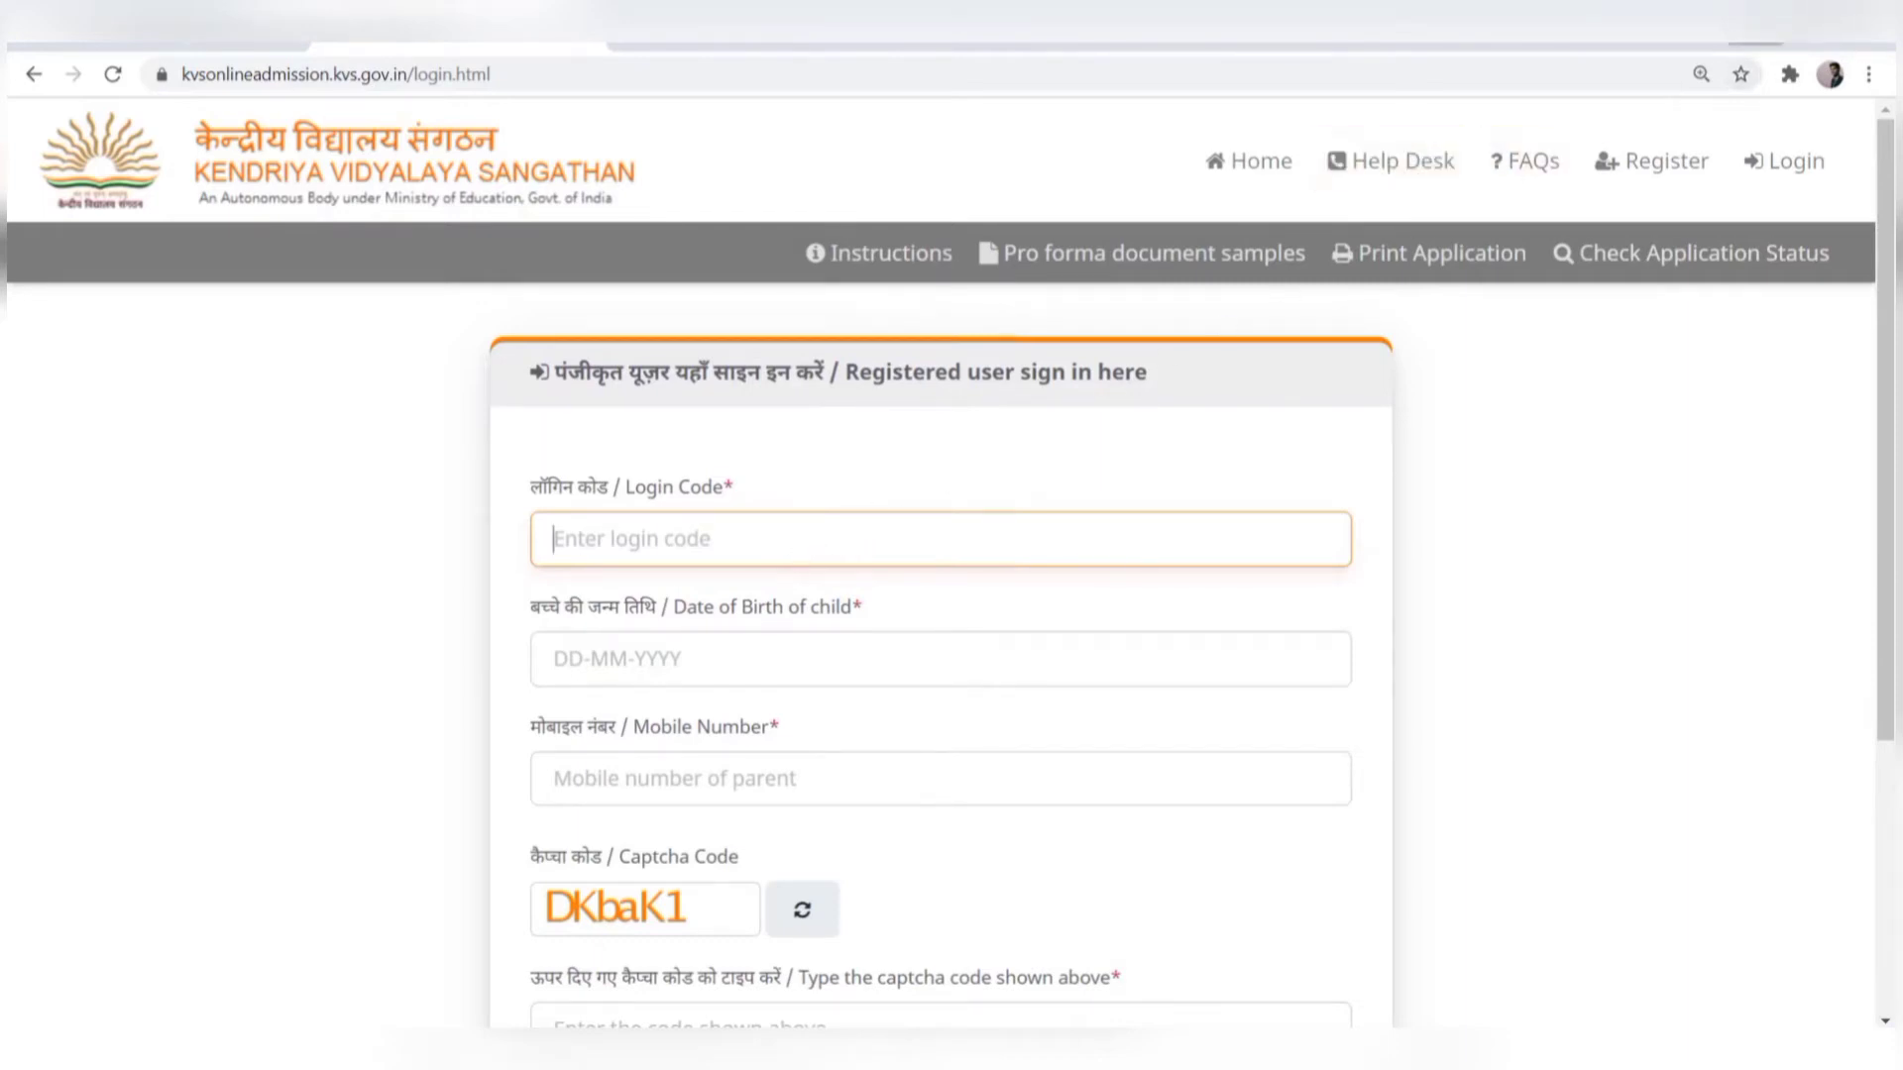
left_click(1755, 43)
Open the Registration Successful PDF in Edge and select its login code for copying.
left_click(696, 205)
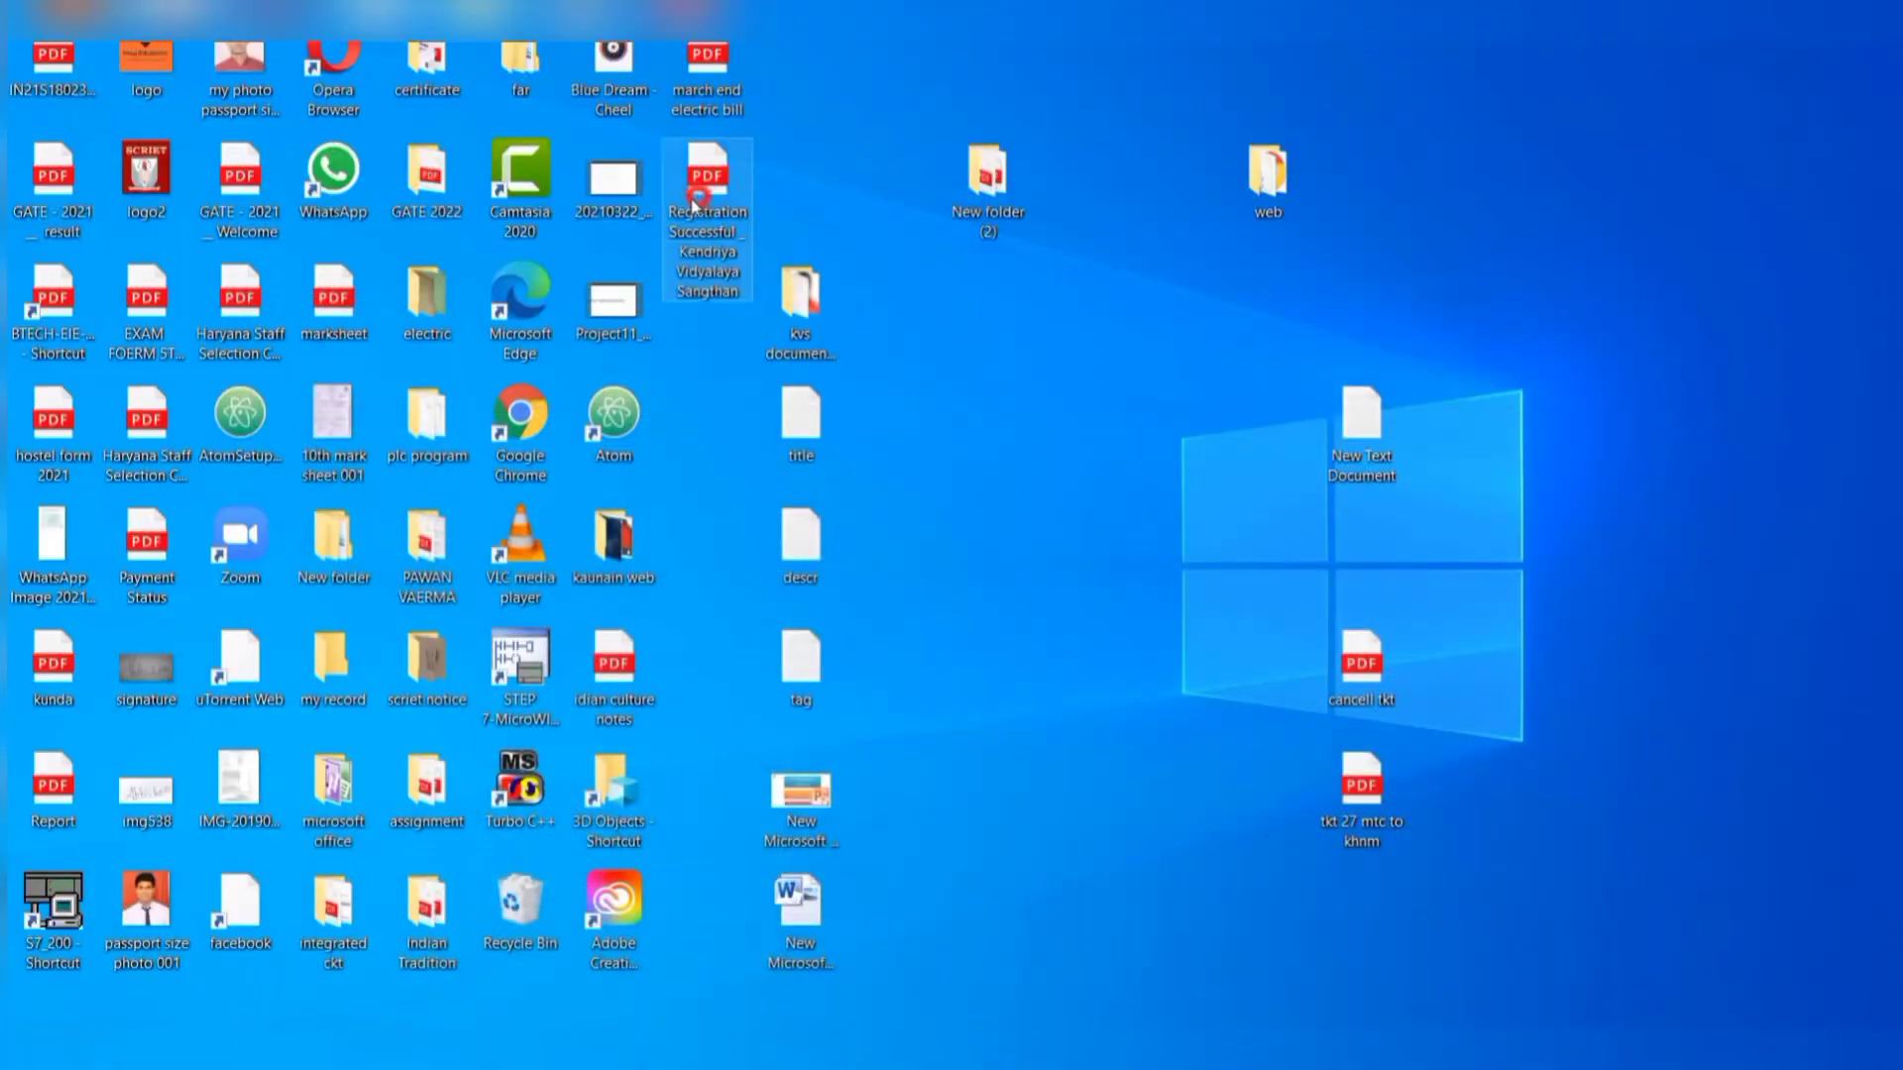
double_click(703, 214)
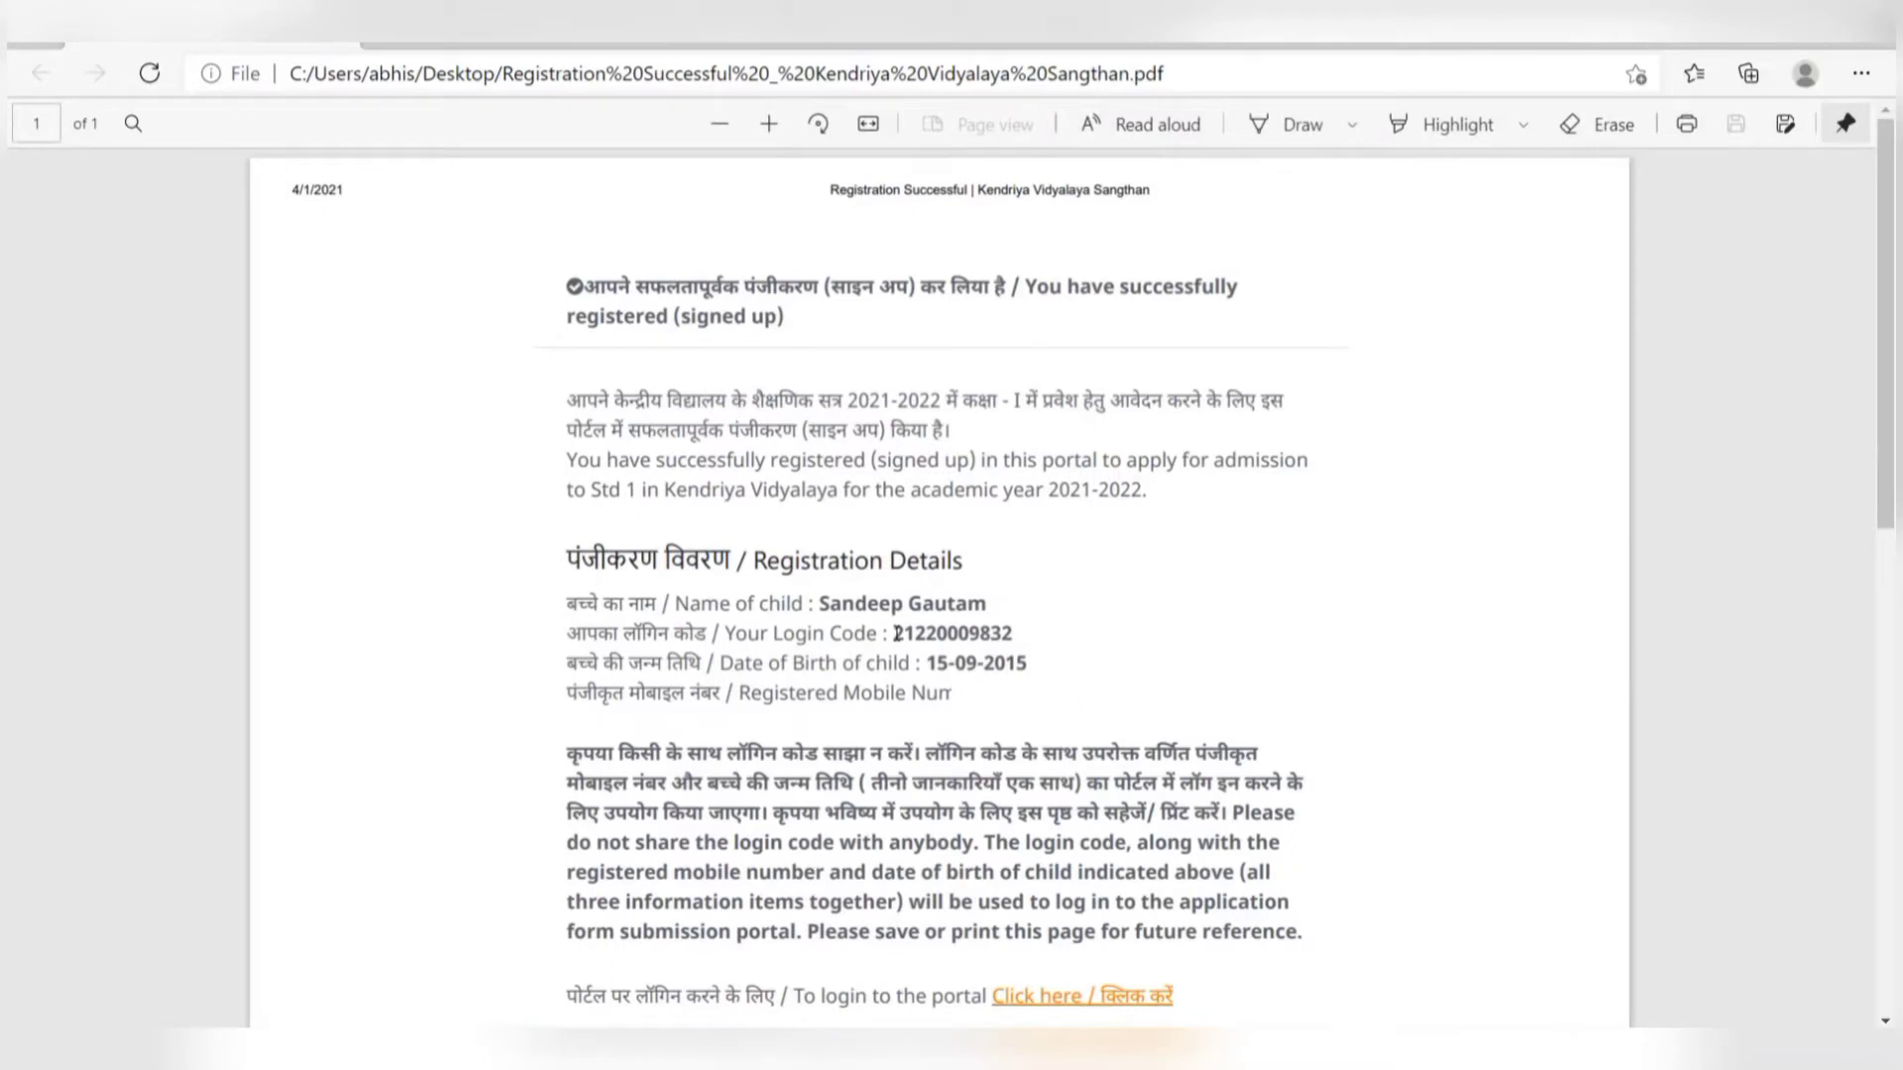
left_click_drag(897, 633, 1013, 627)
left_click(1011, 624)
left_click_drag(897, 634, 1014, 639)
key("ctrl+c")
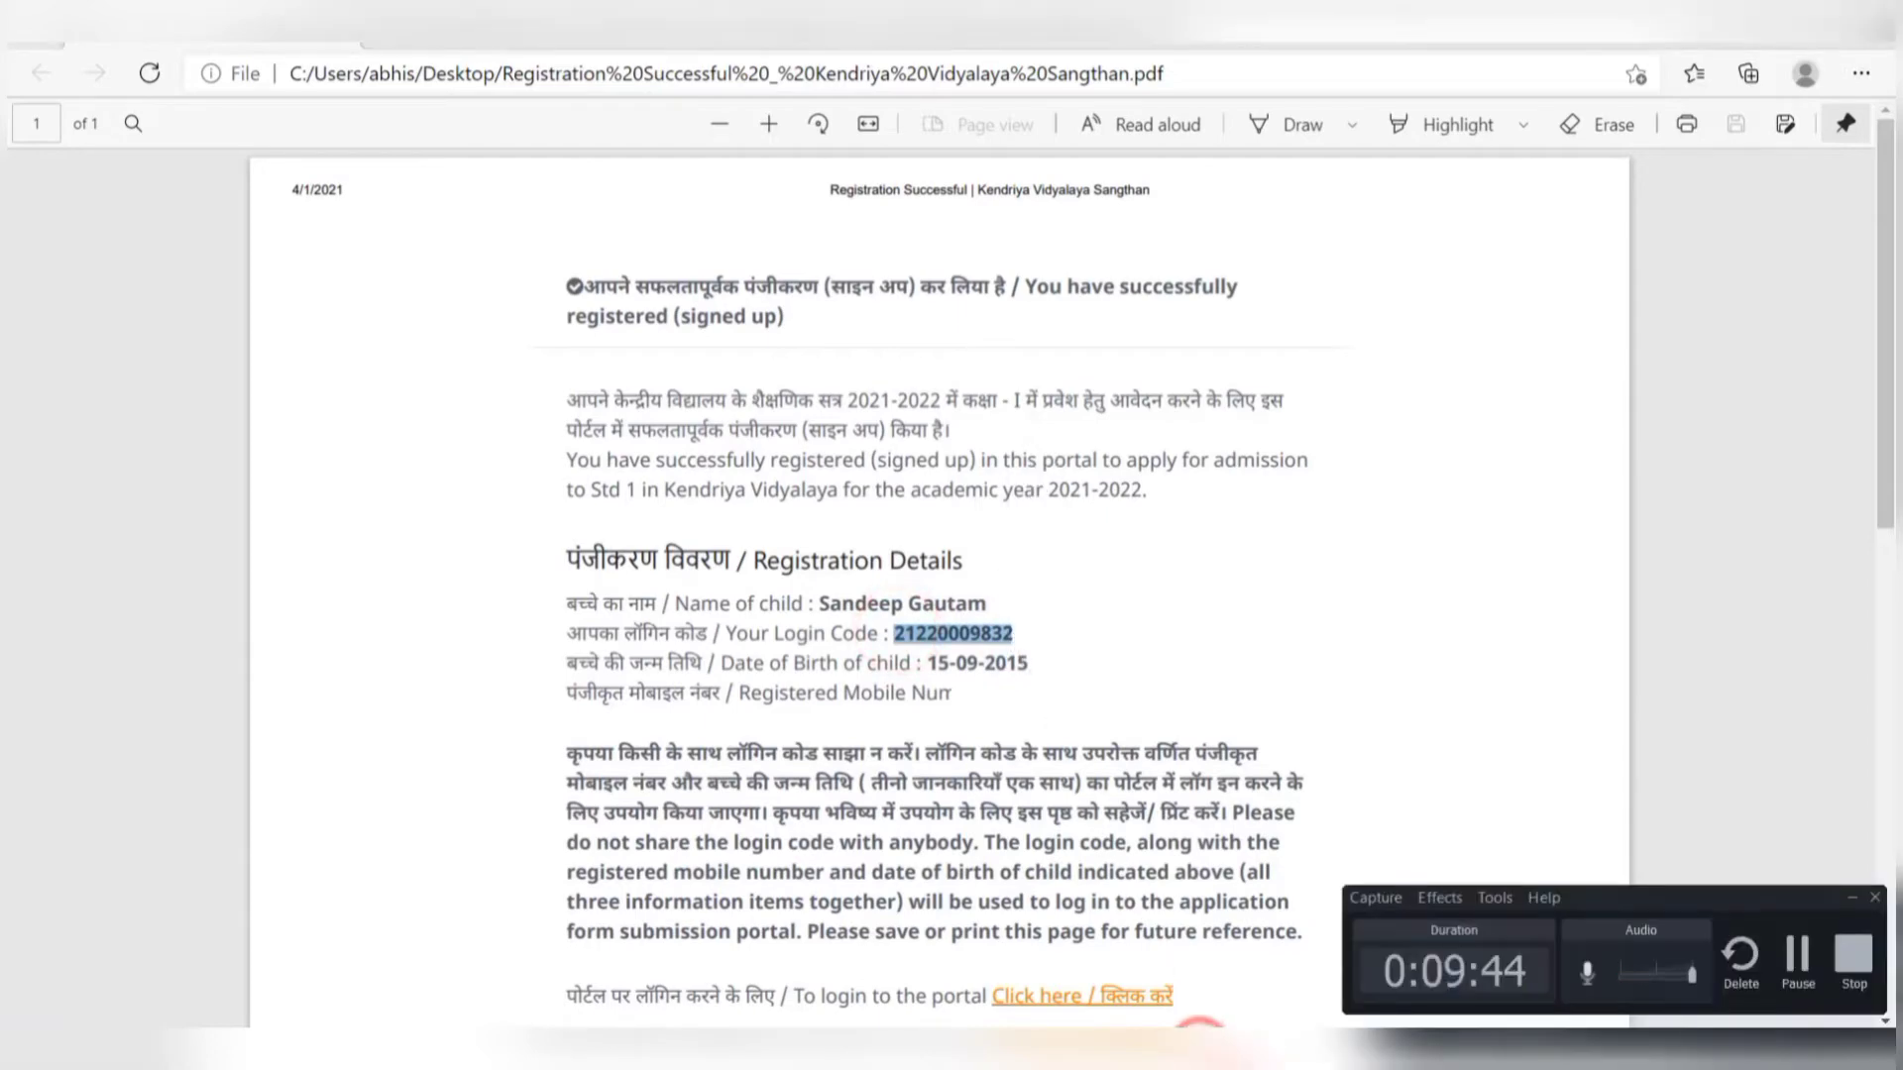
Back on the KVS login page, paste the copied login code into the Login Code field.
left_click(882, 1048)
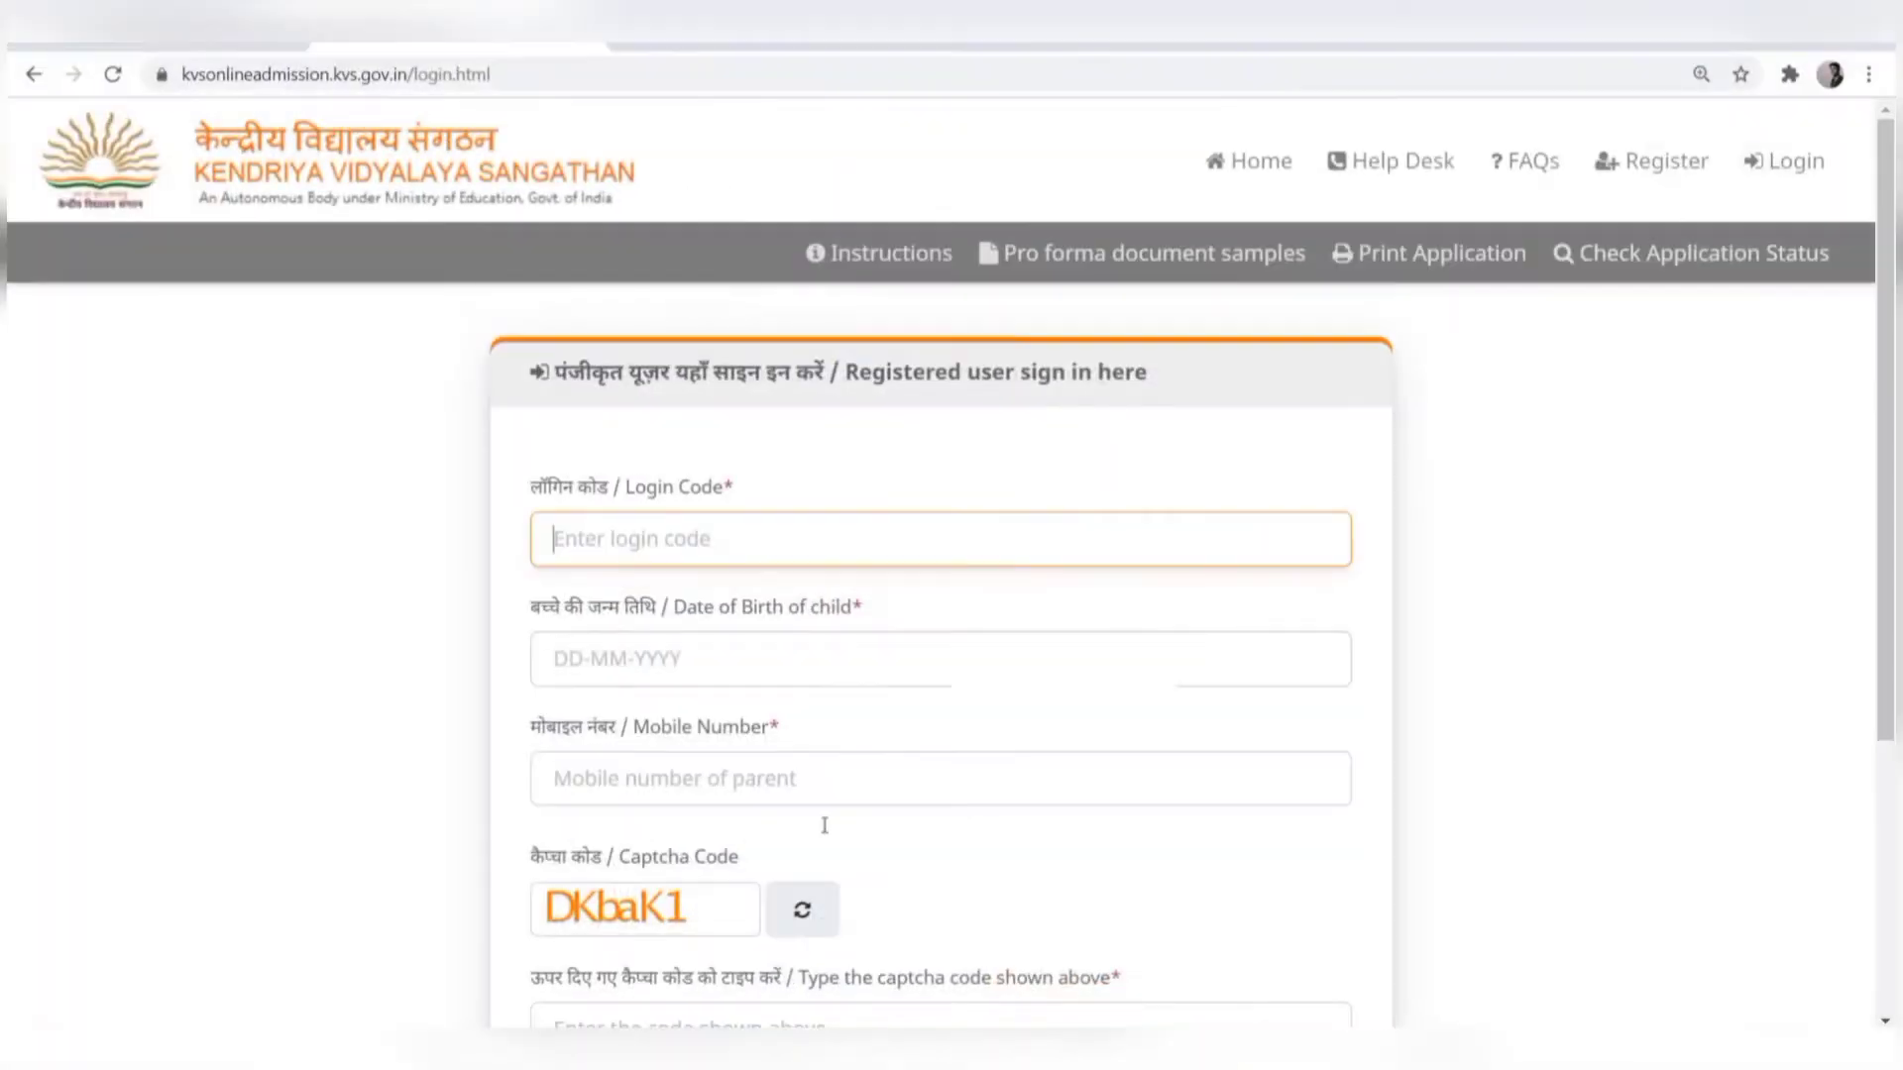
left_click(751, 536)
key("ctrl+v")
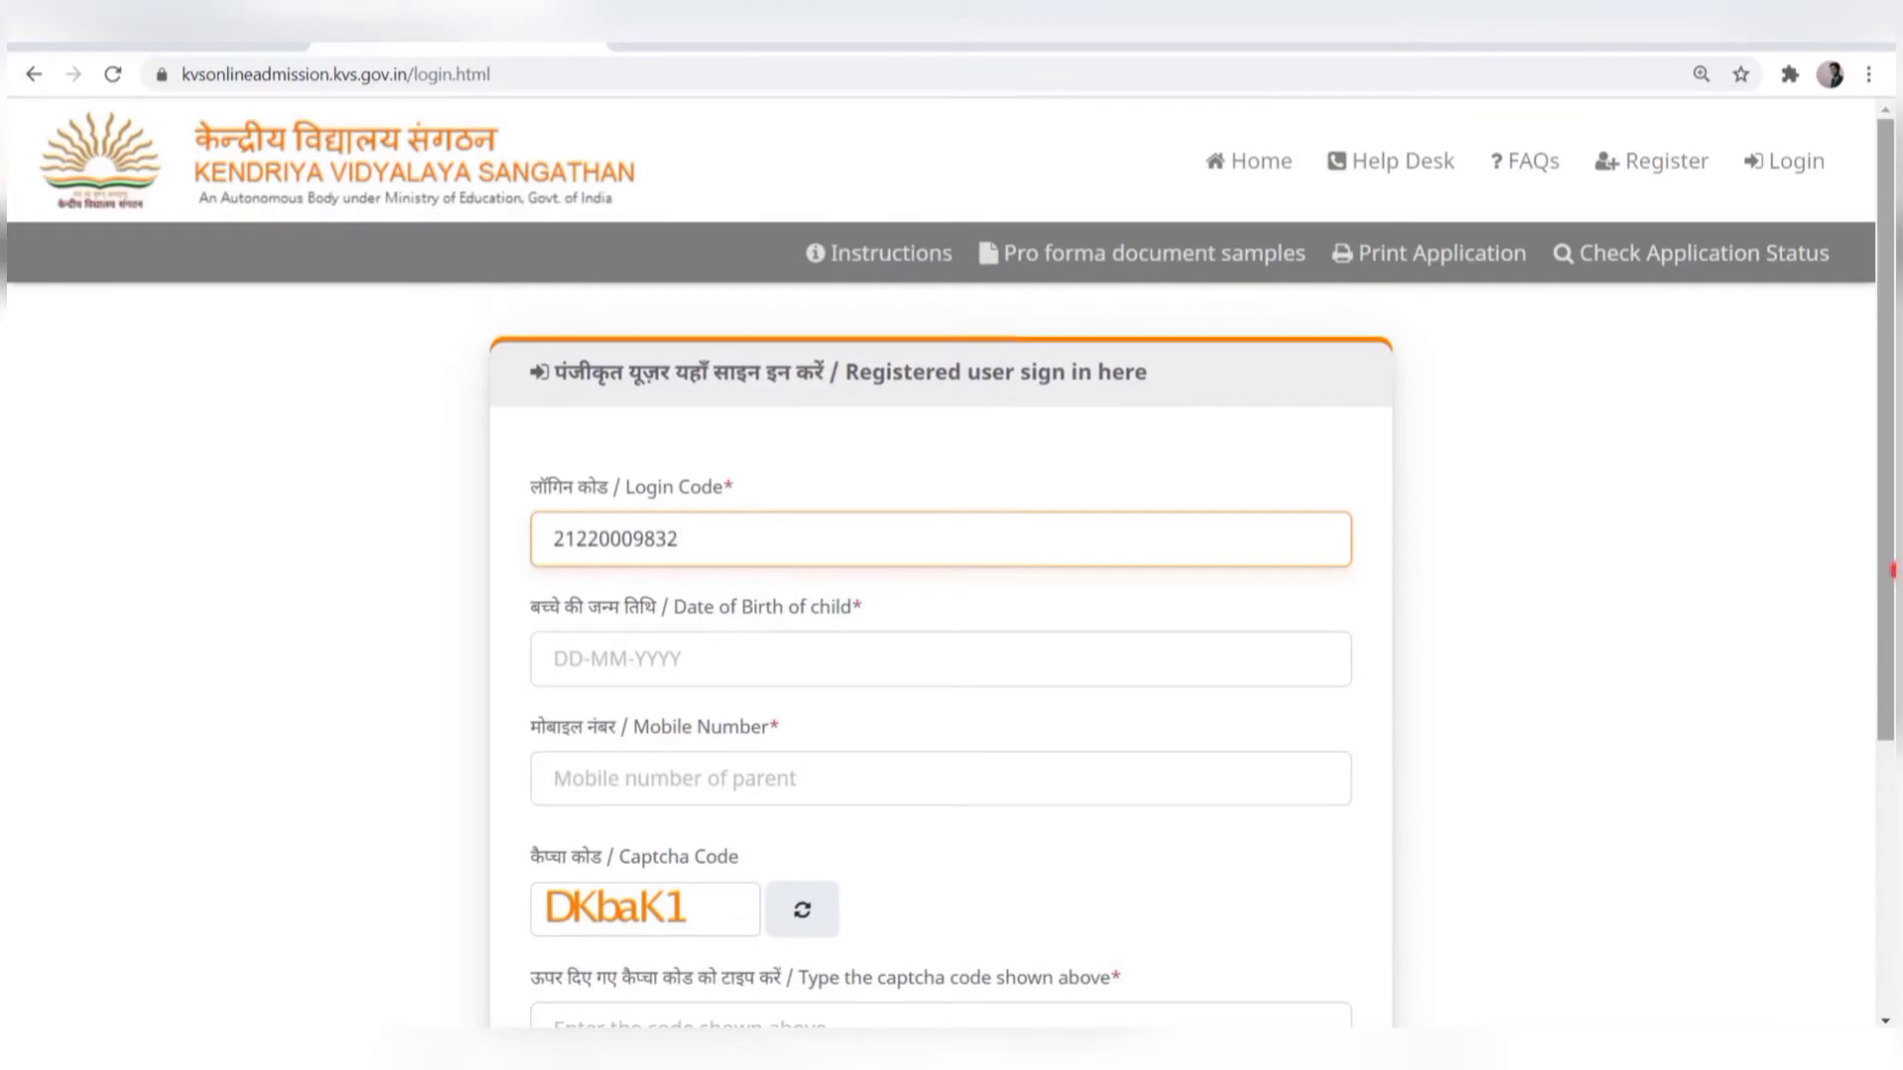
scroll(1893, 570, "down", 3)
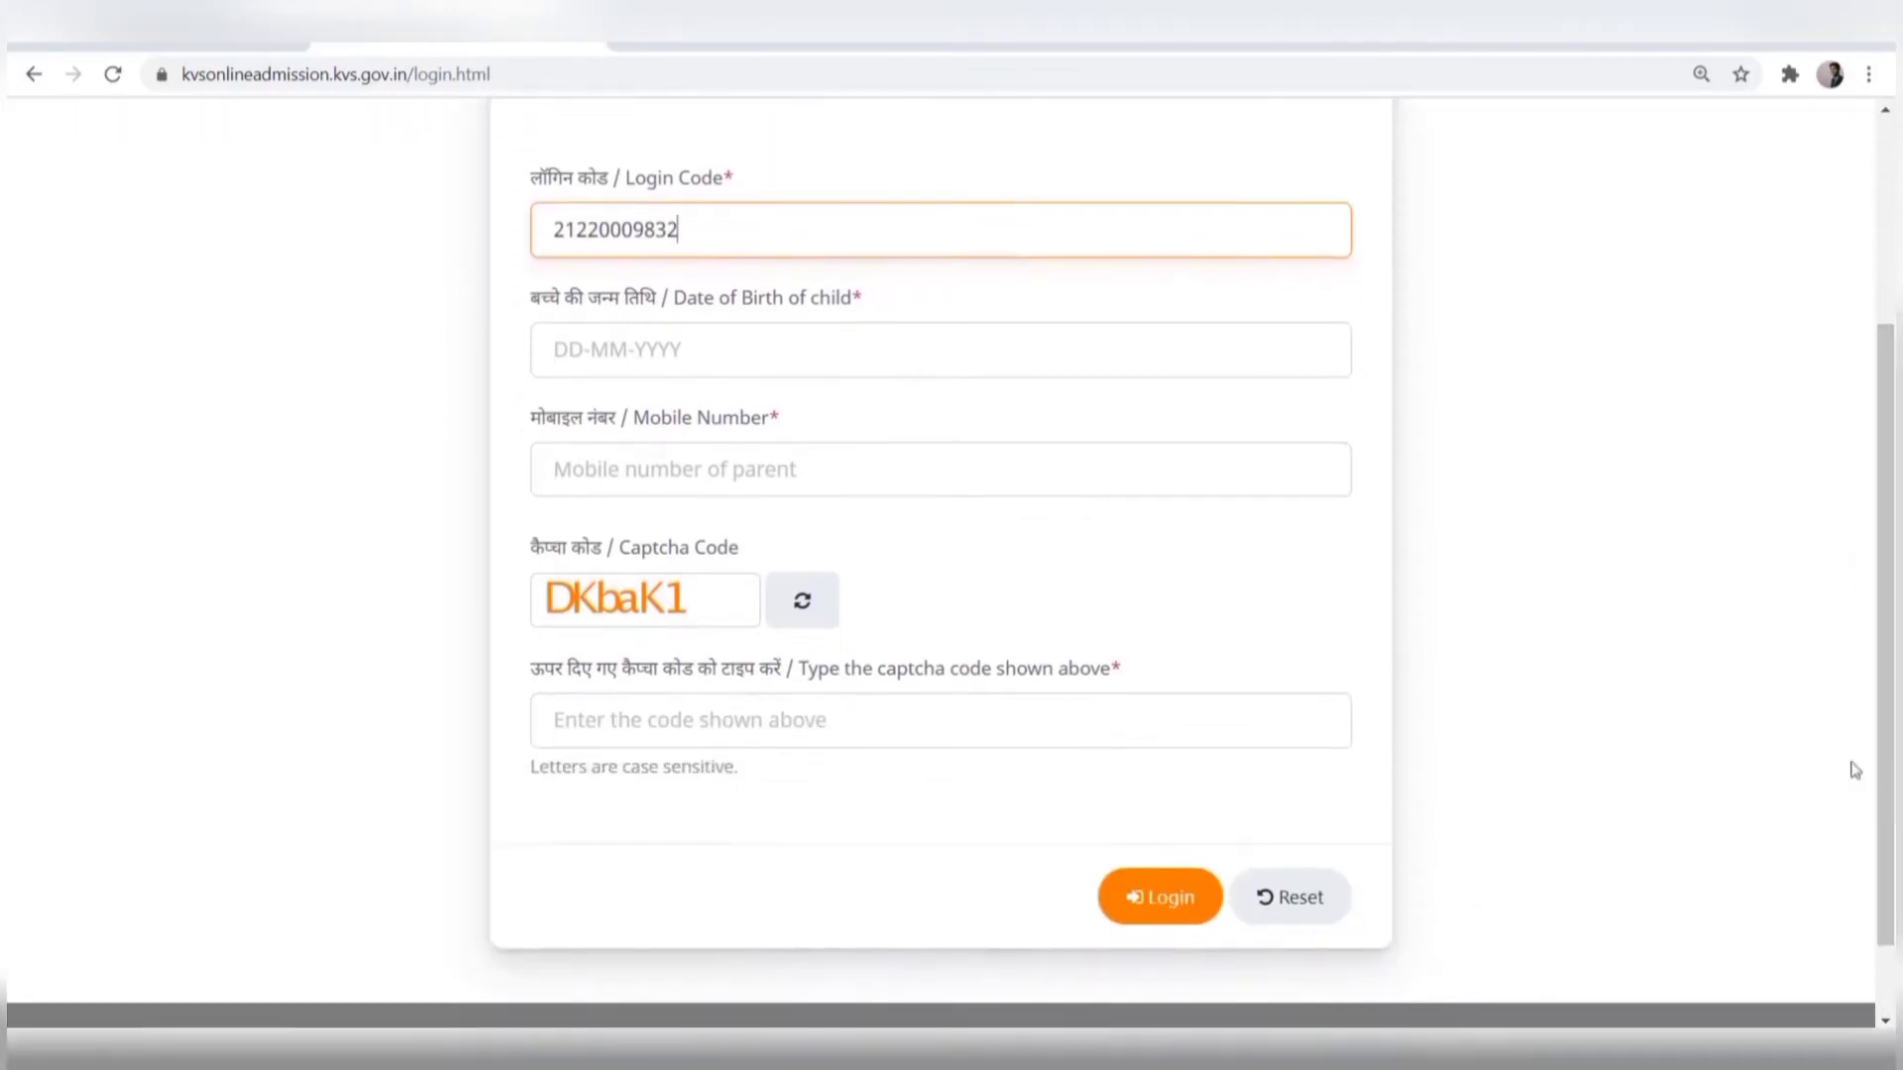
left_click(647, 358)
left_click(785, 436)
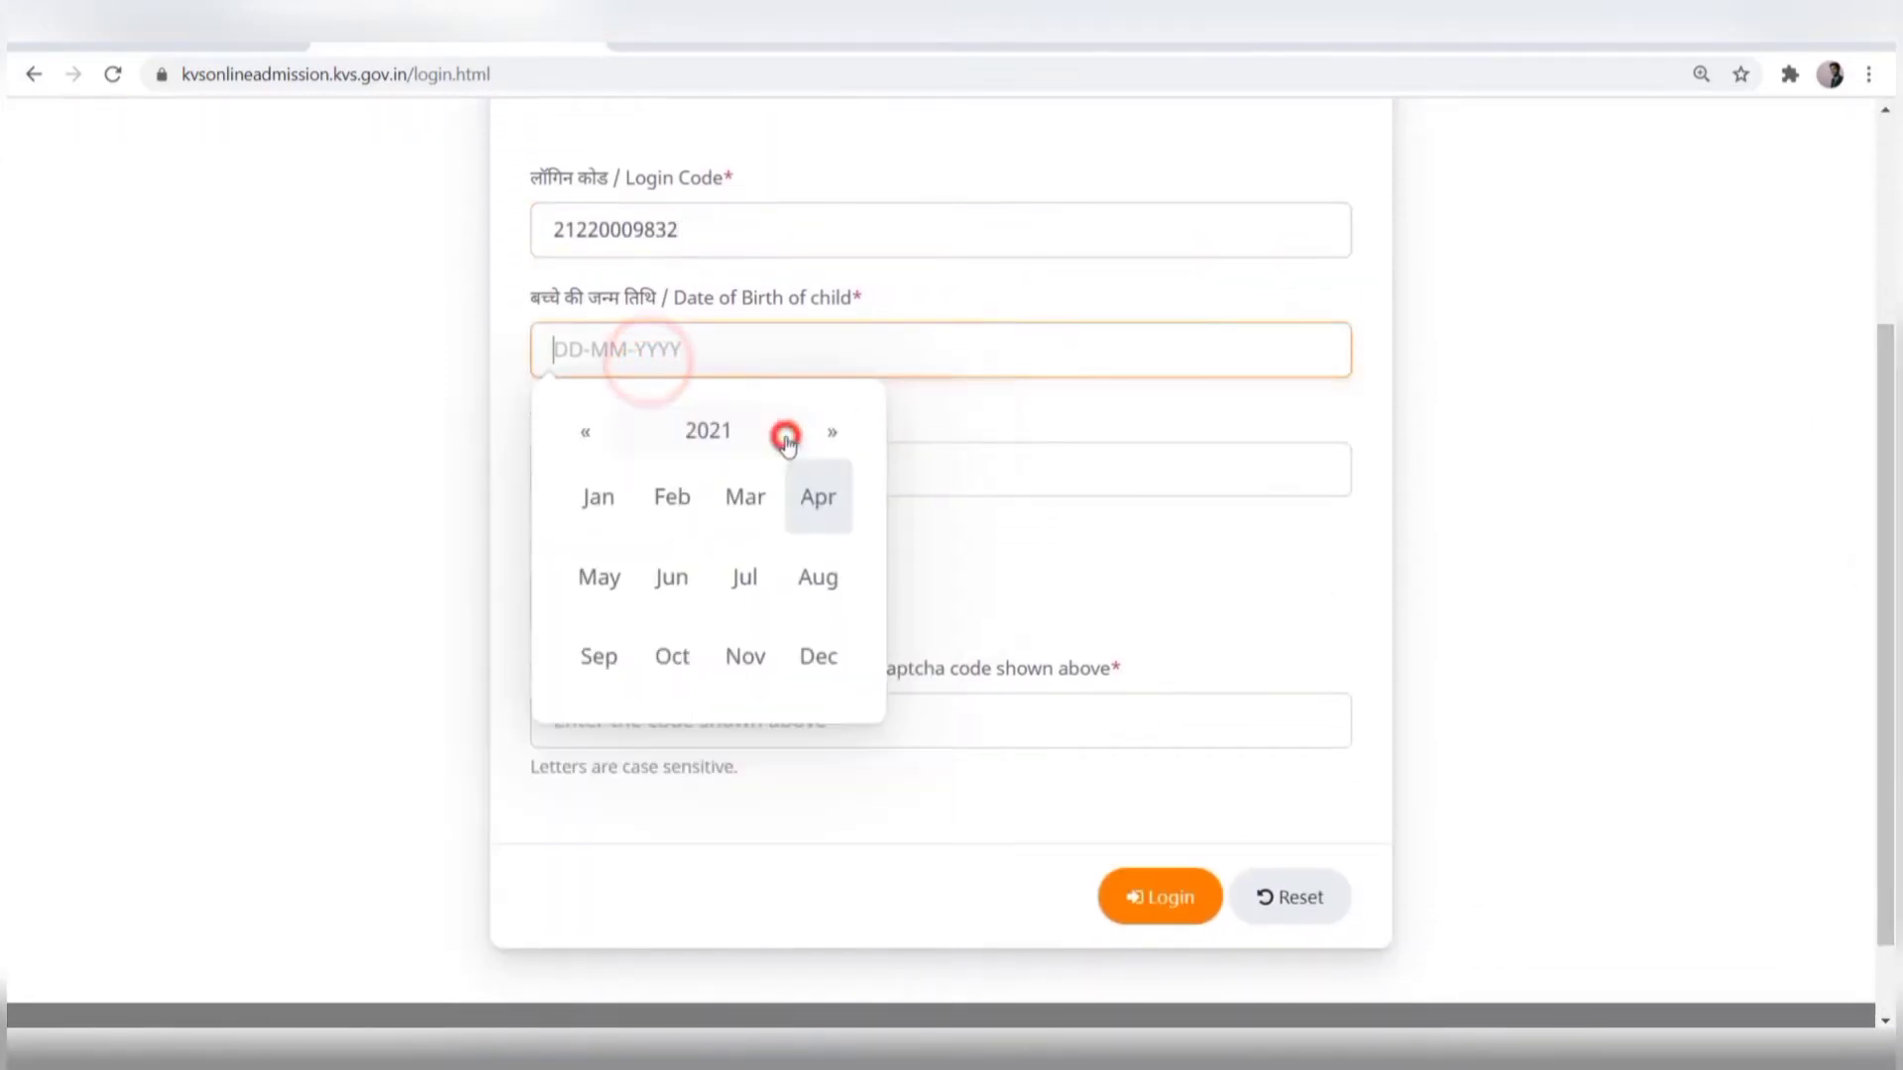
left_click(708, 430)
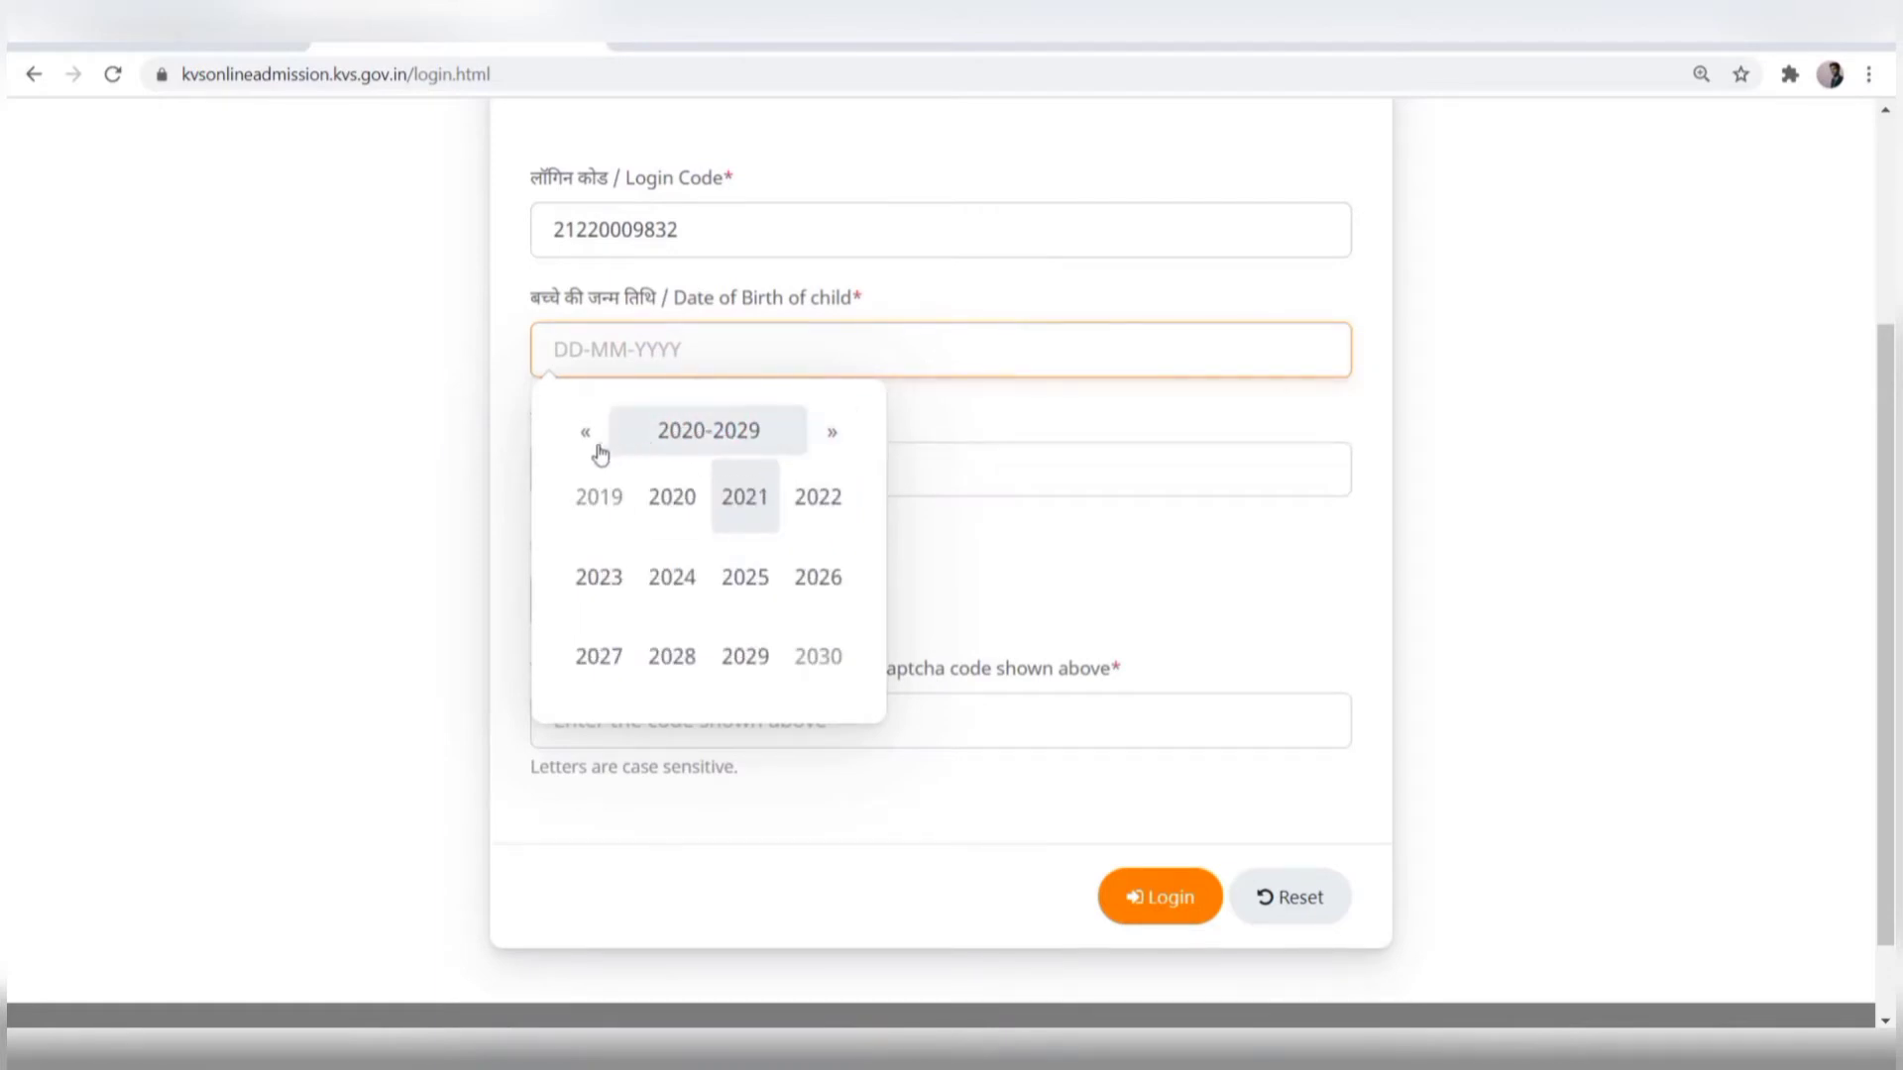
left_click(594, 444)
left_click(595, 444)
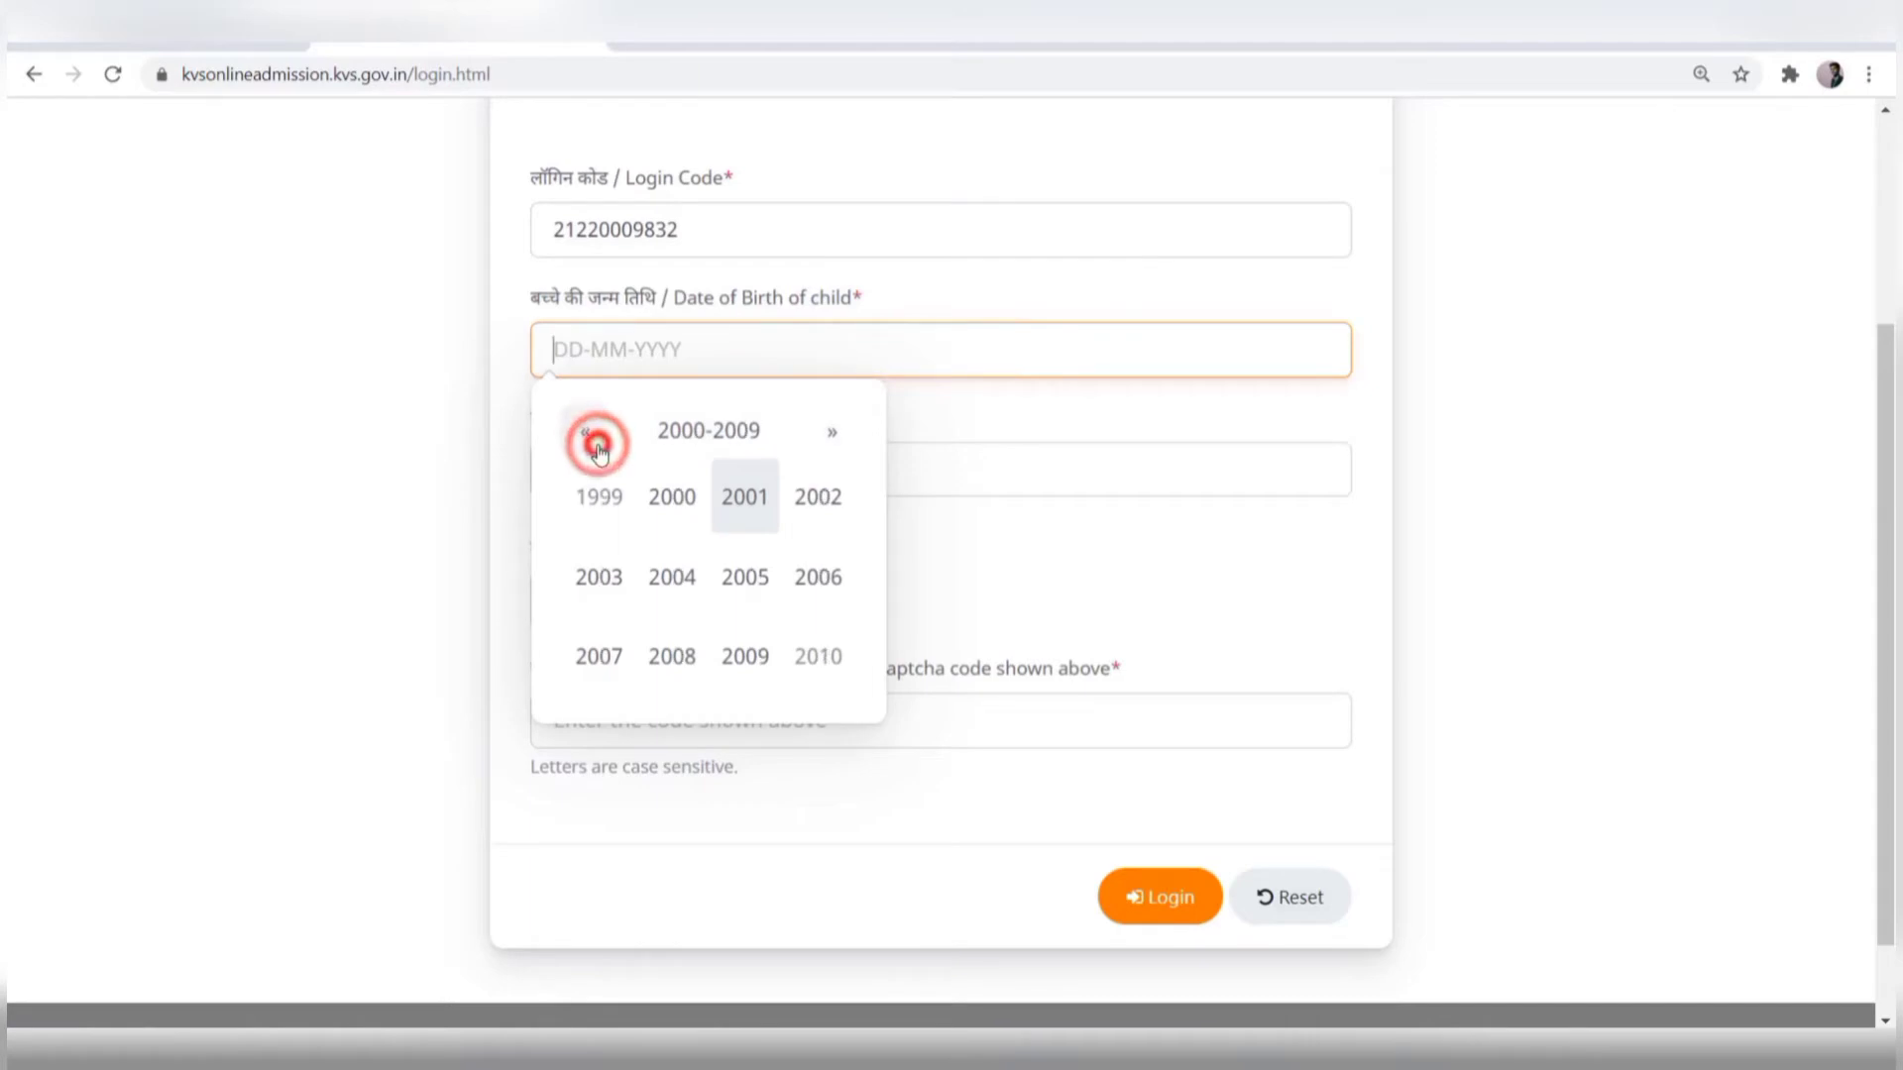
left_click(819, 433)
left_click(745, 573)
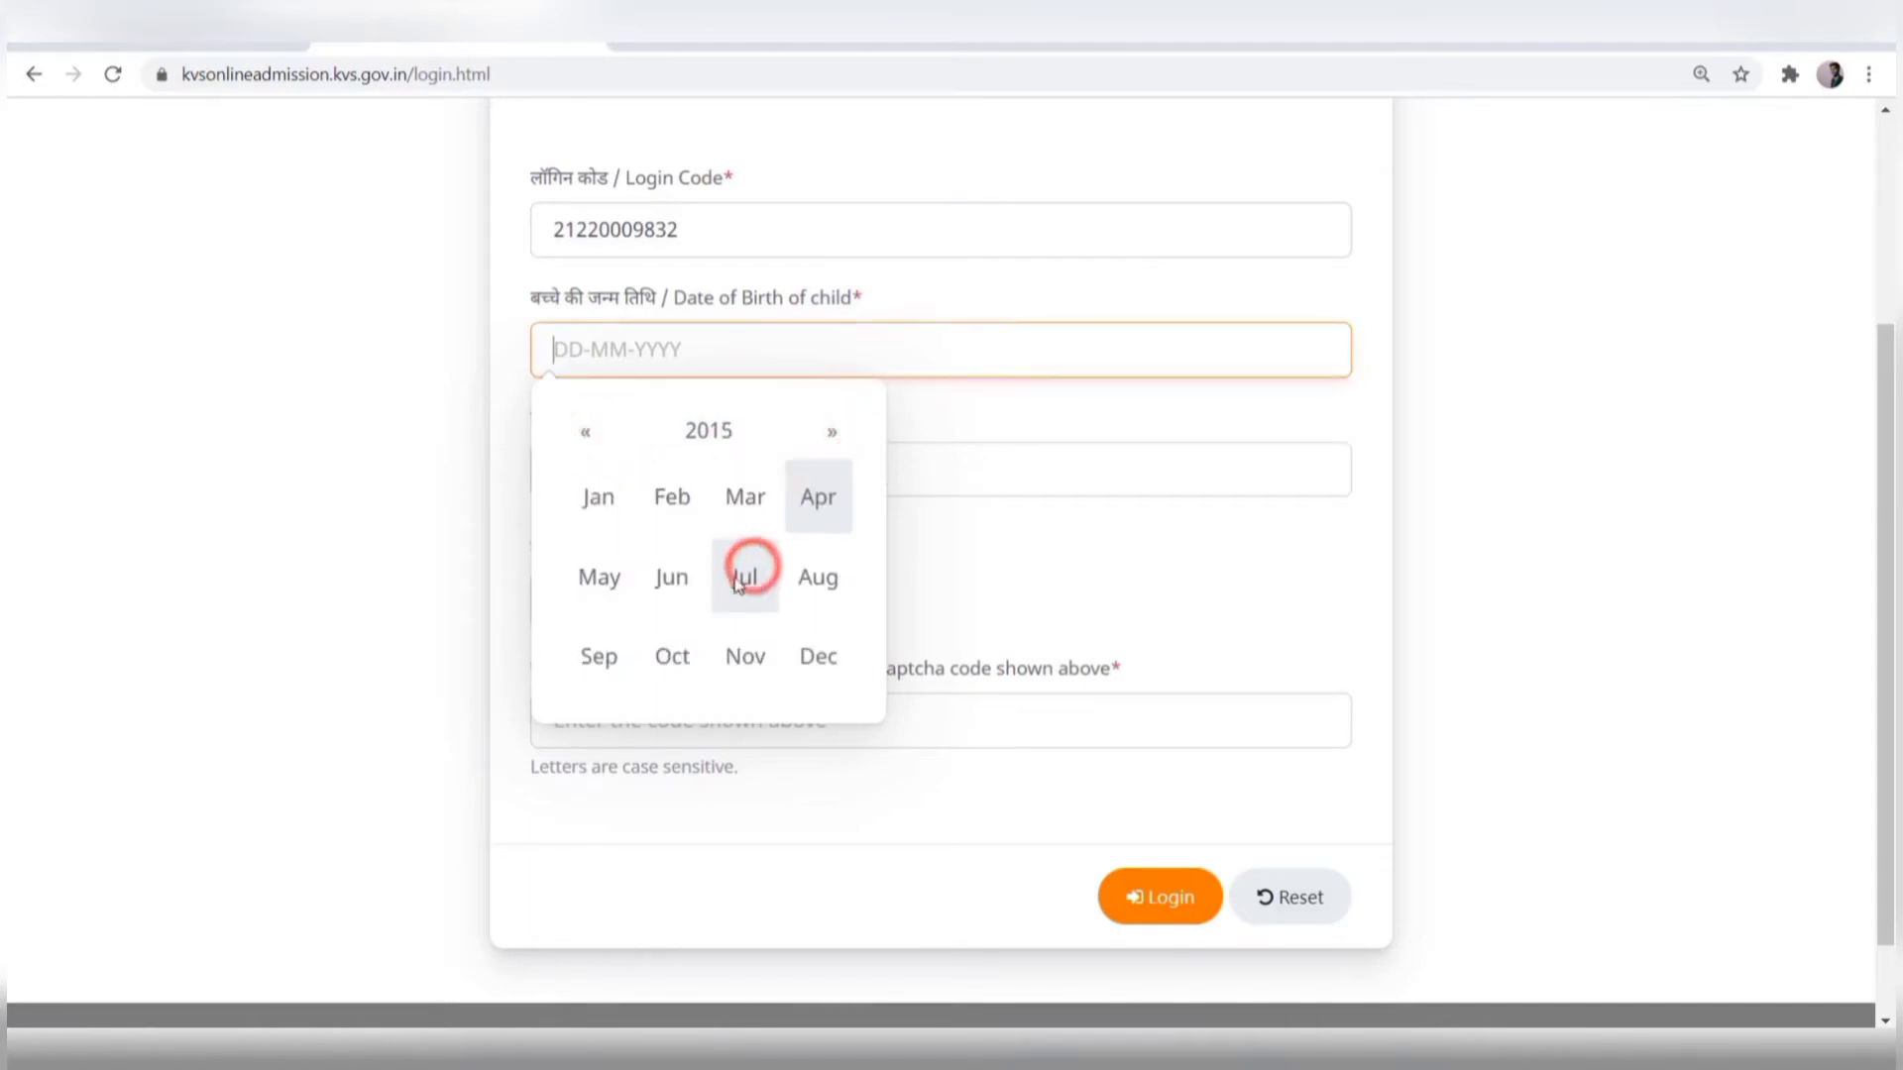
left_click(595, 659)
left_click(682, 627)
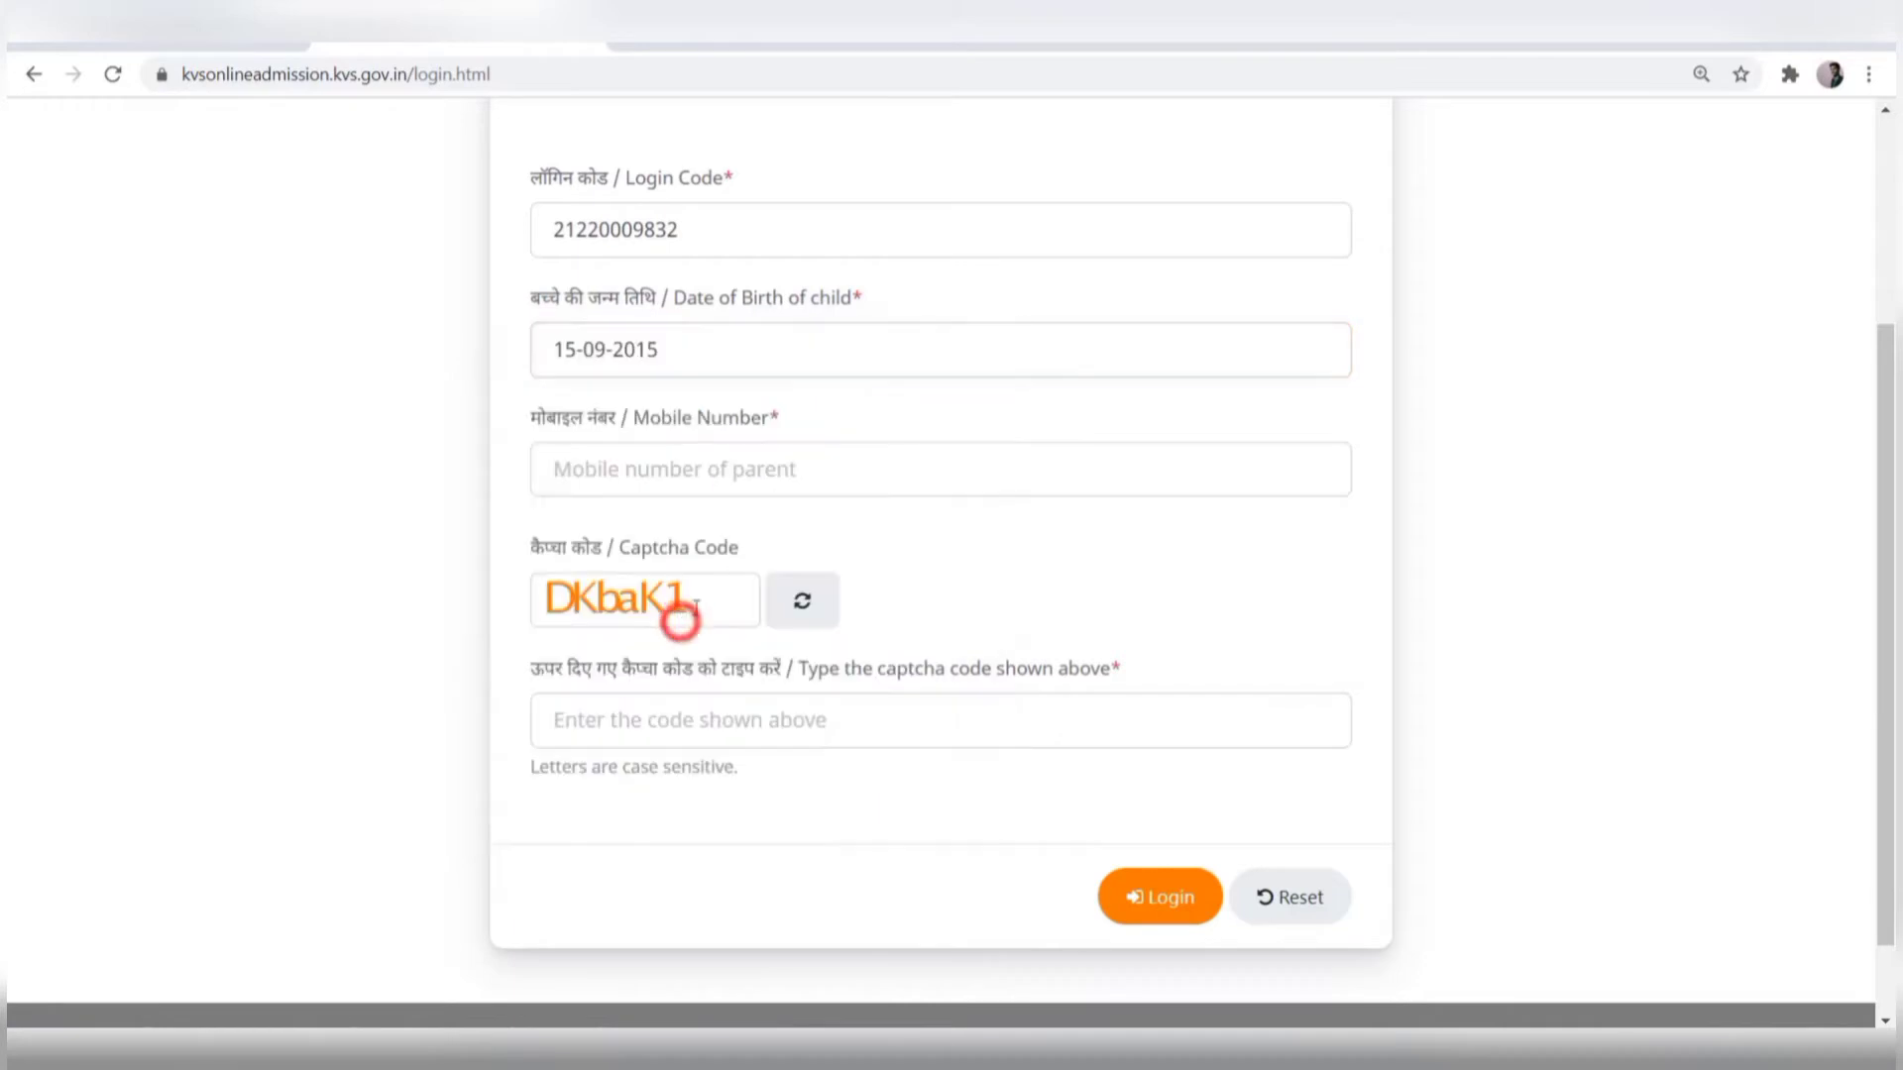
Enter the parent's mobile number and the captcha, then log in.
left_click(824, 463)
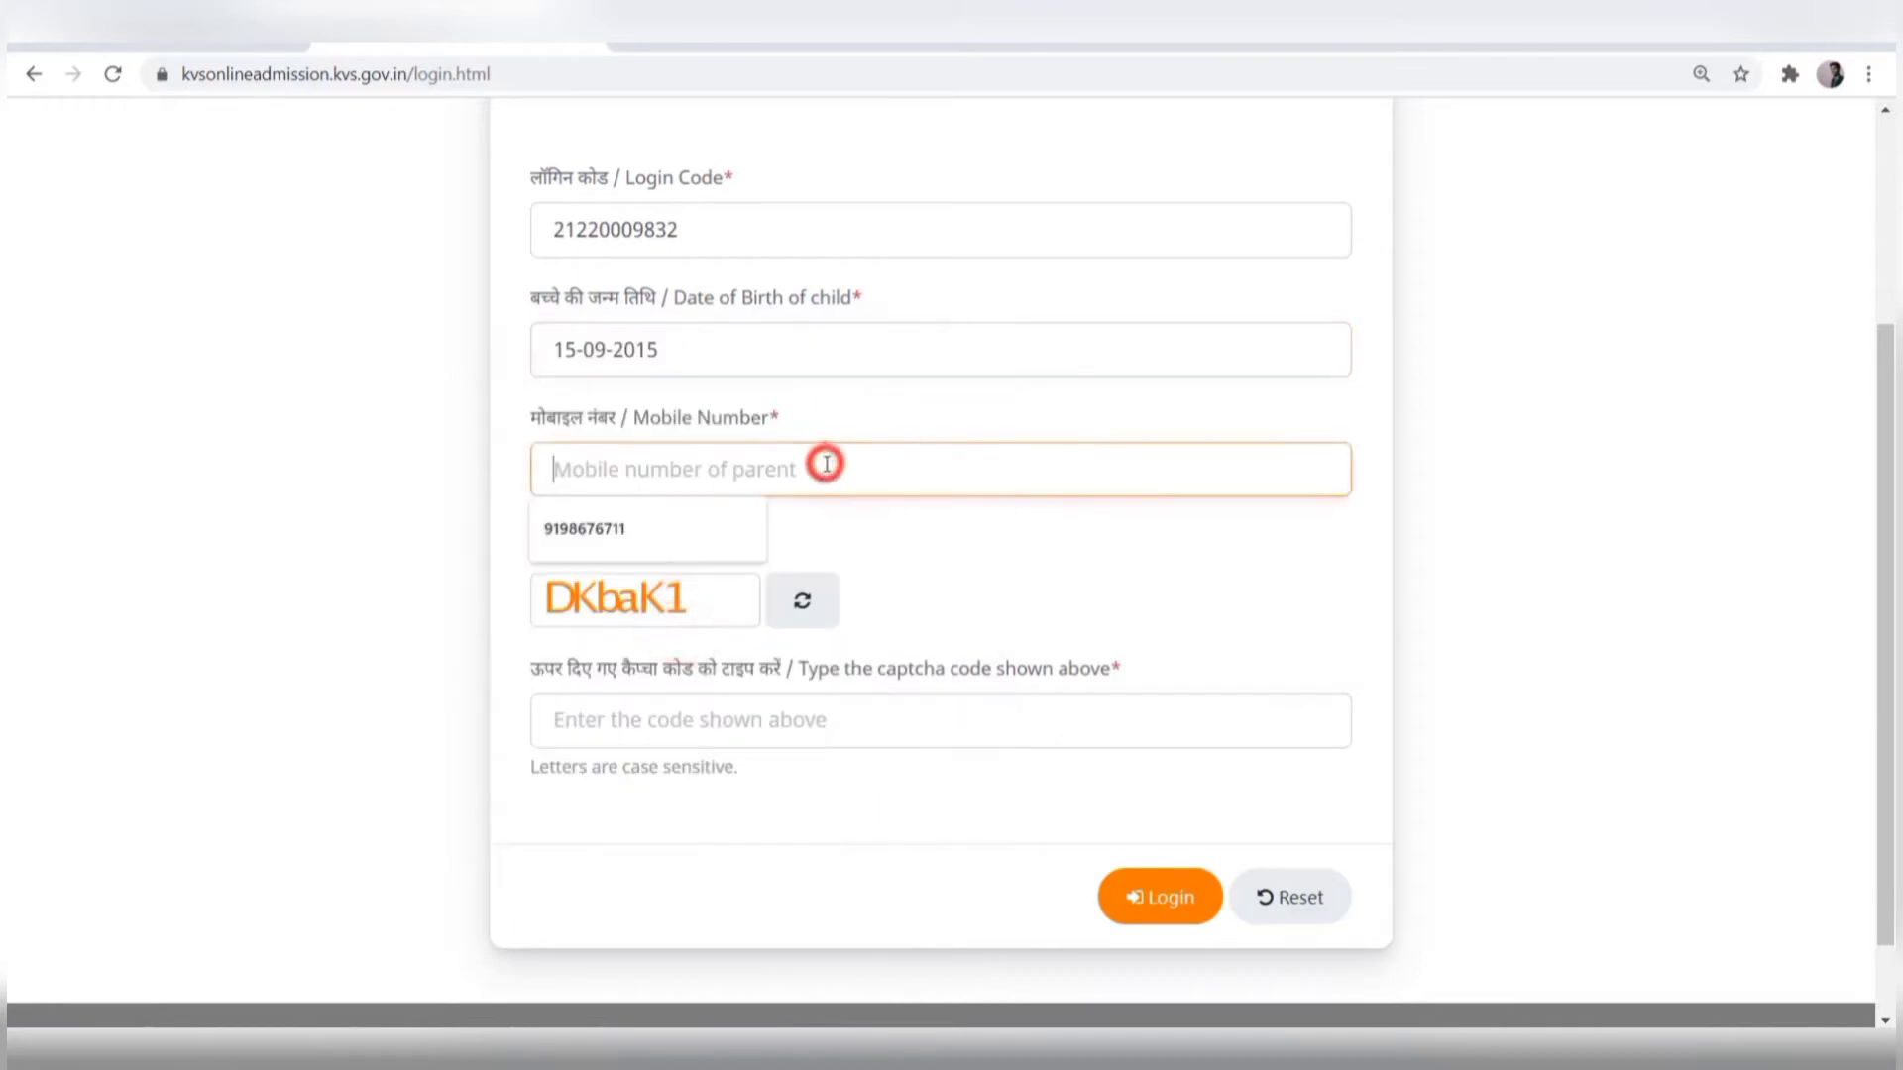
left_click(872, 557)
left_click(859, 477)
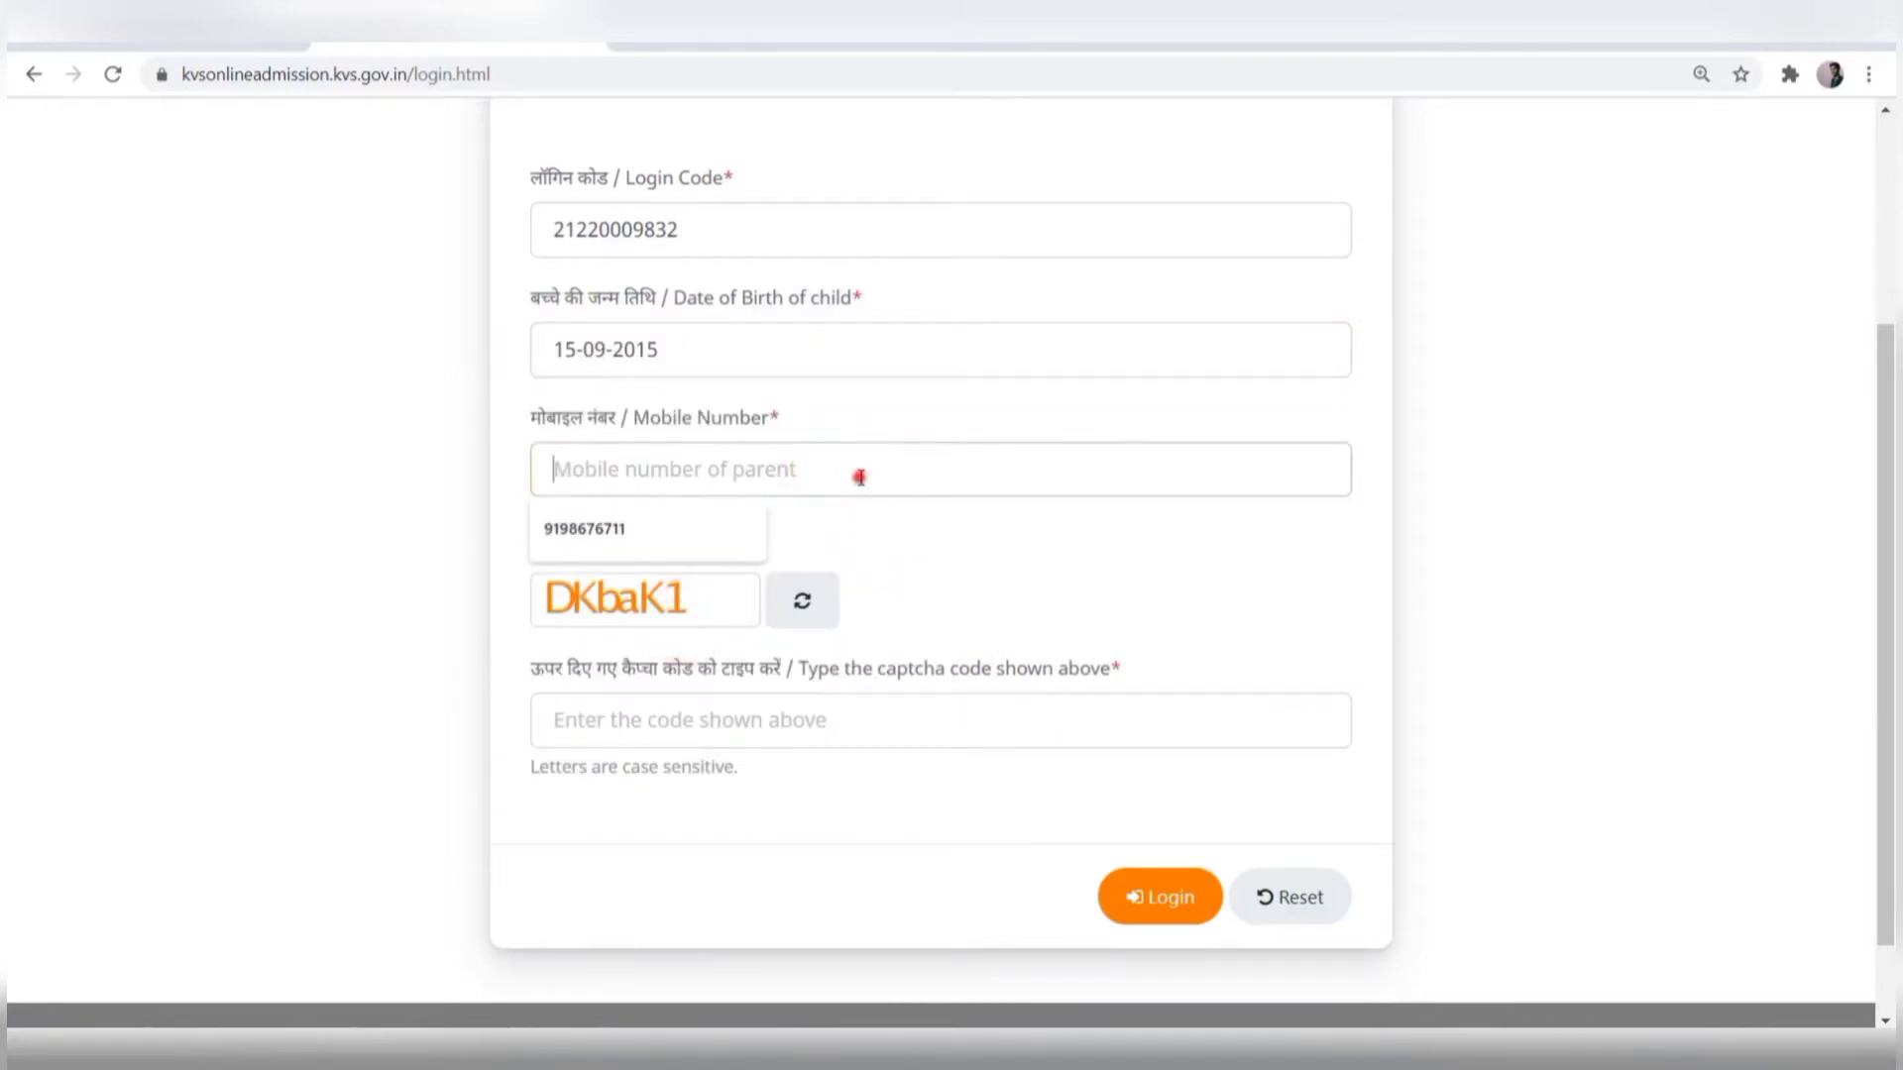
type("95")
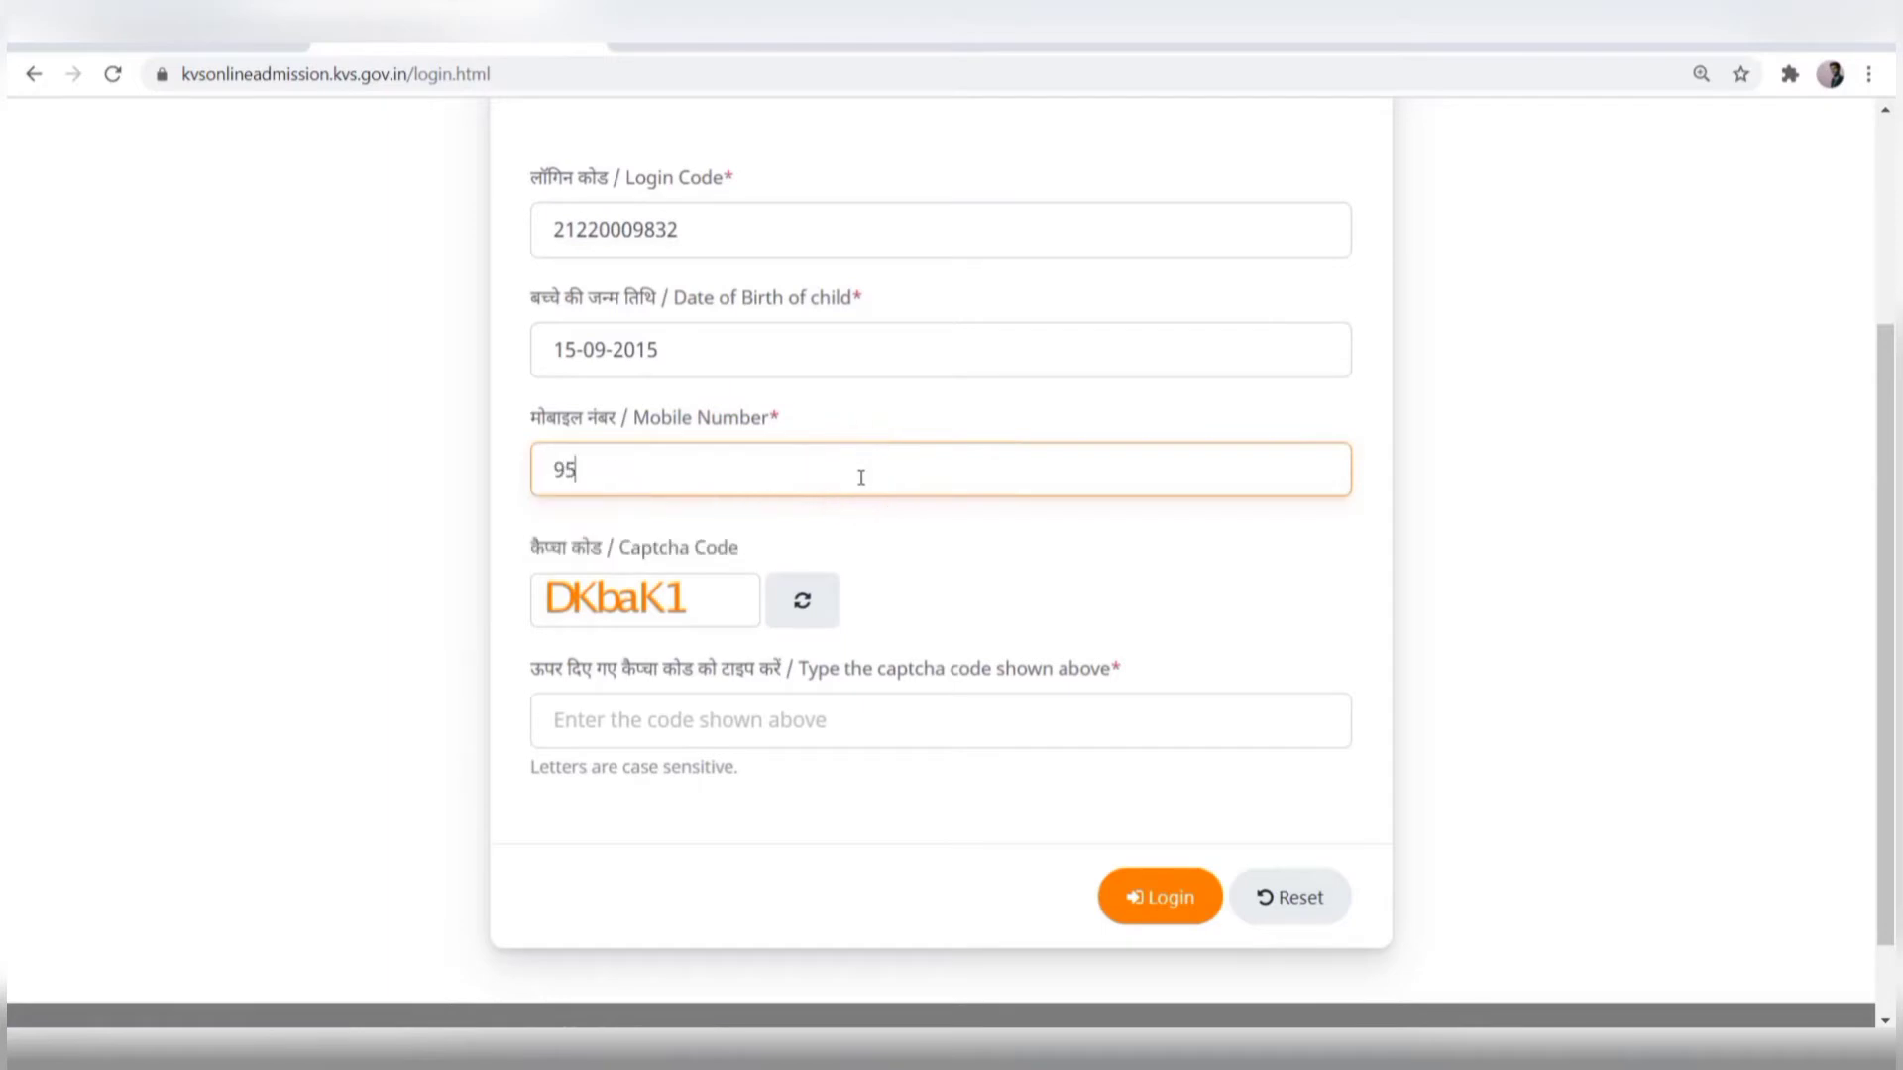
type("20")
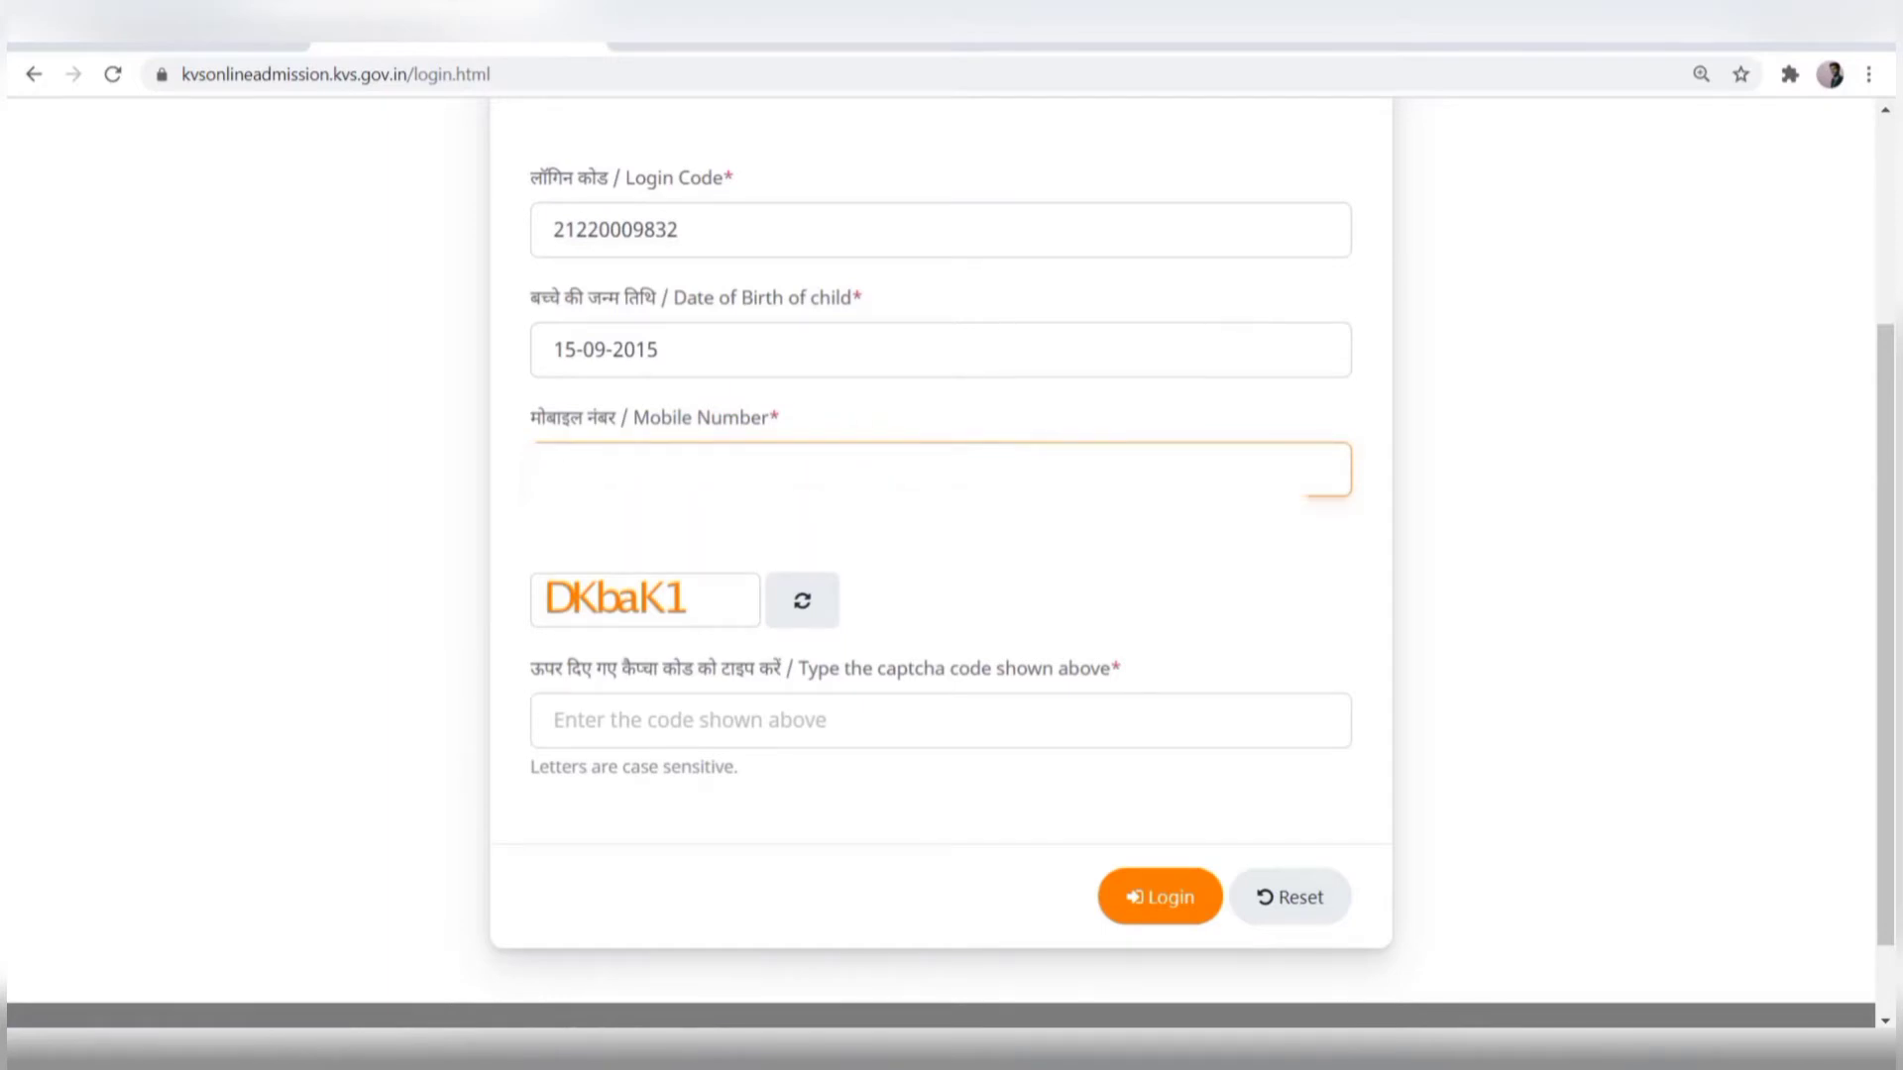
left_click(785, 722)
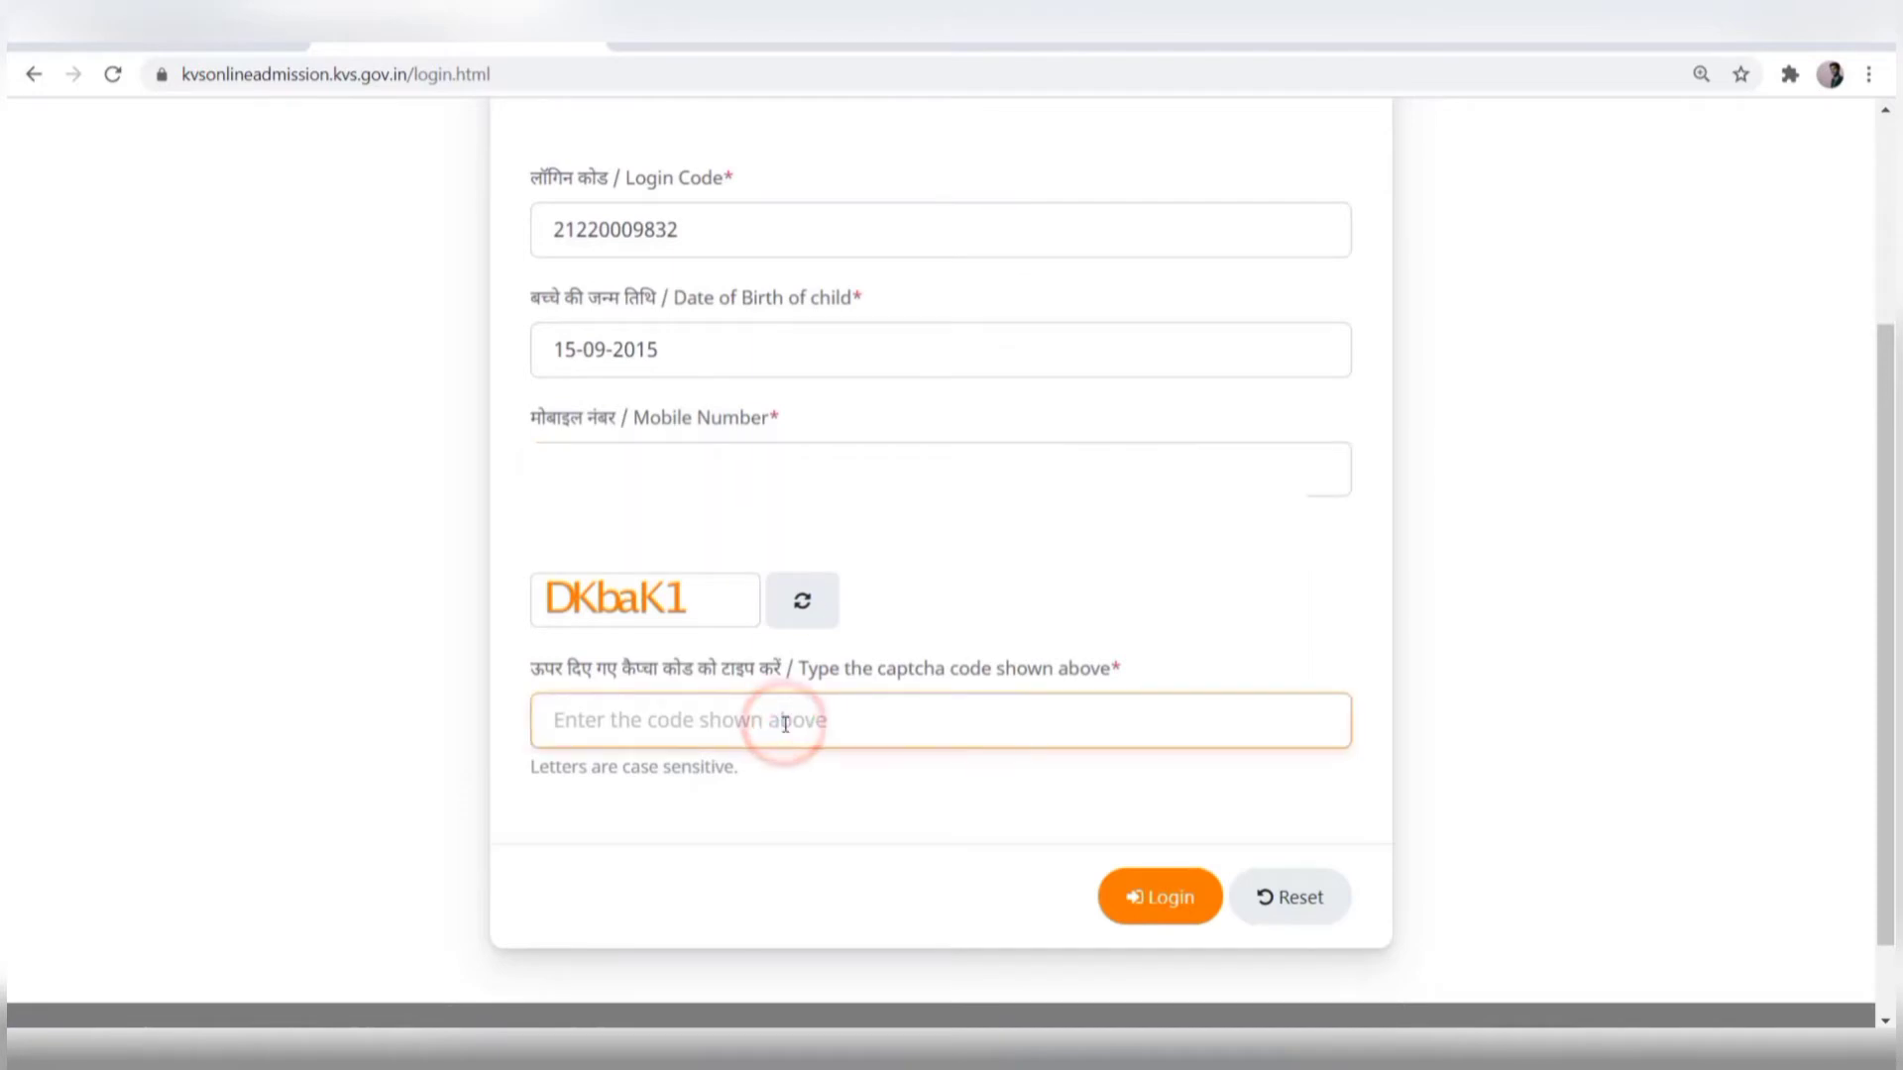
type("D")
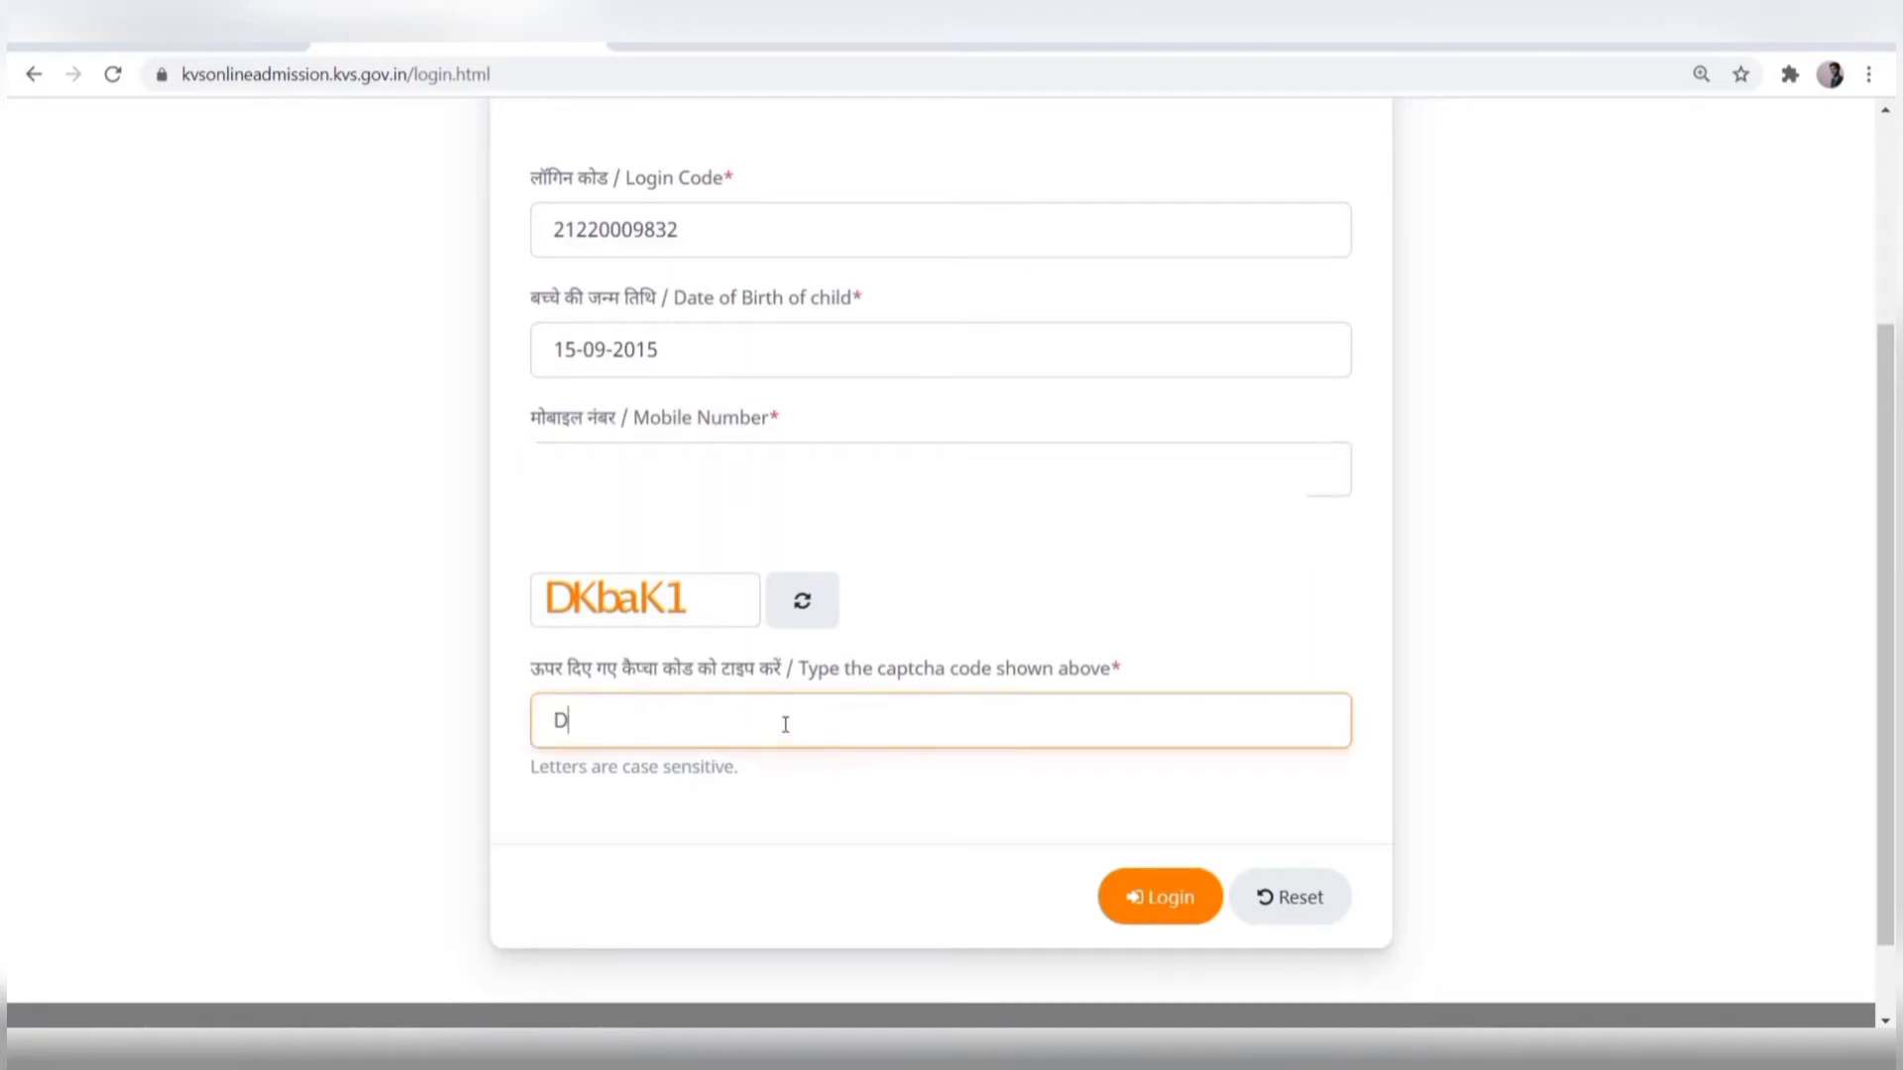
type("KbaK1")
left_click(1200, 905)
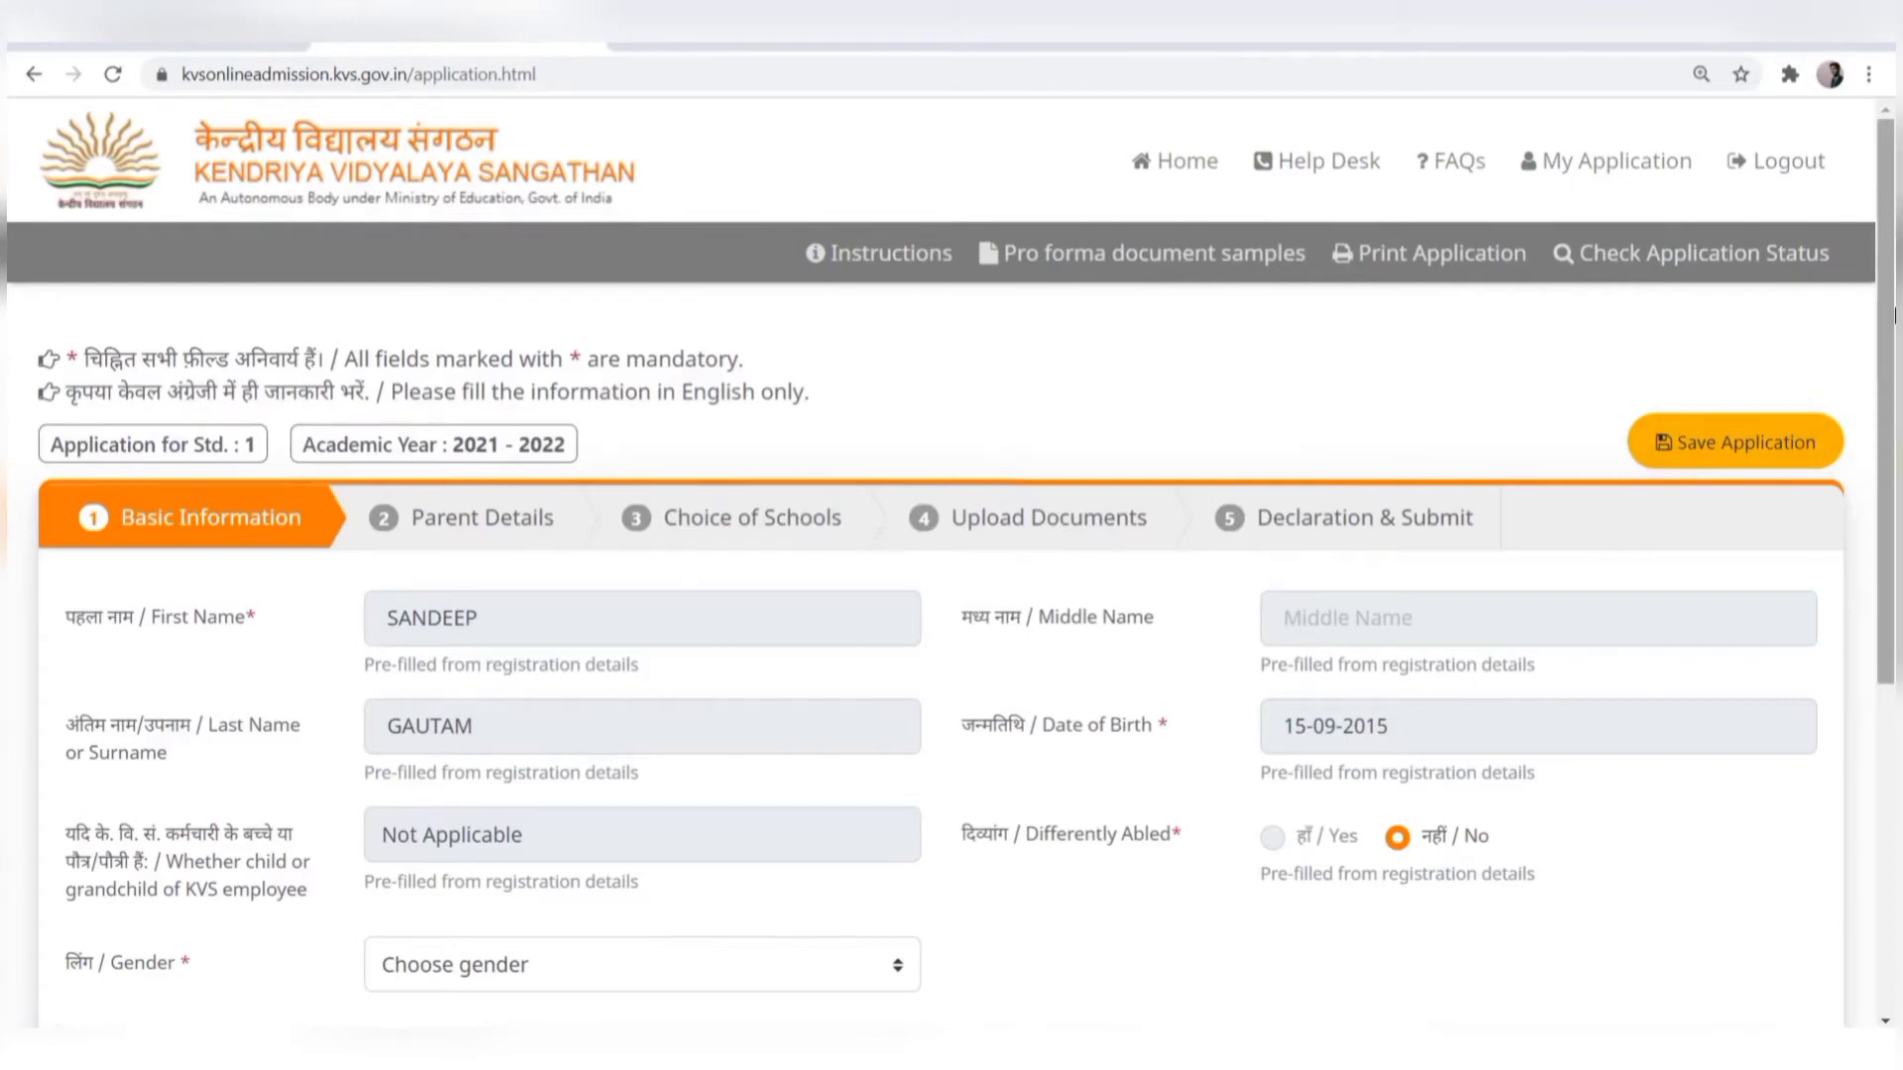
left_click_drag(1892, 315, 1890, 359)
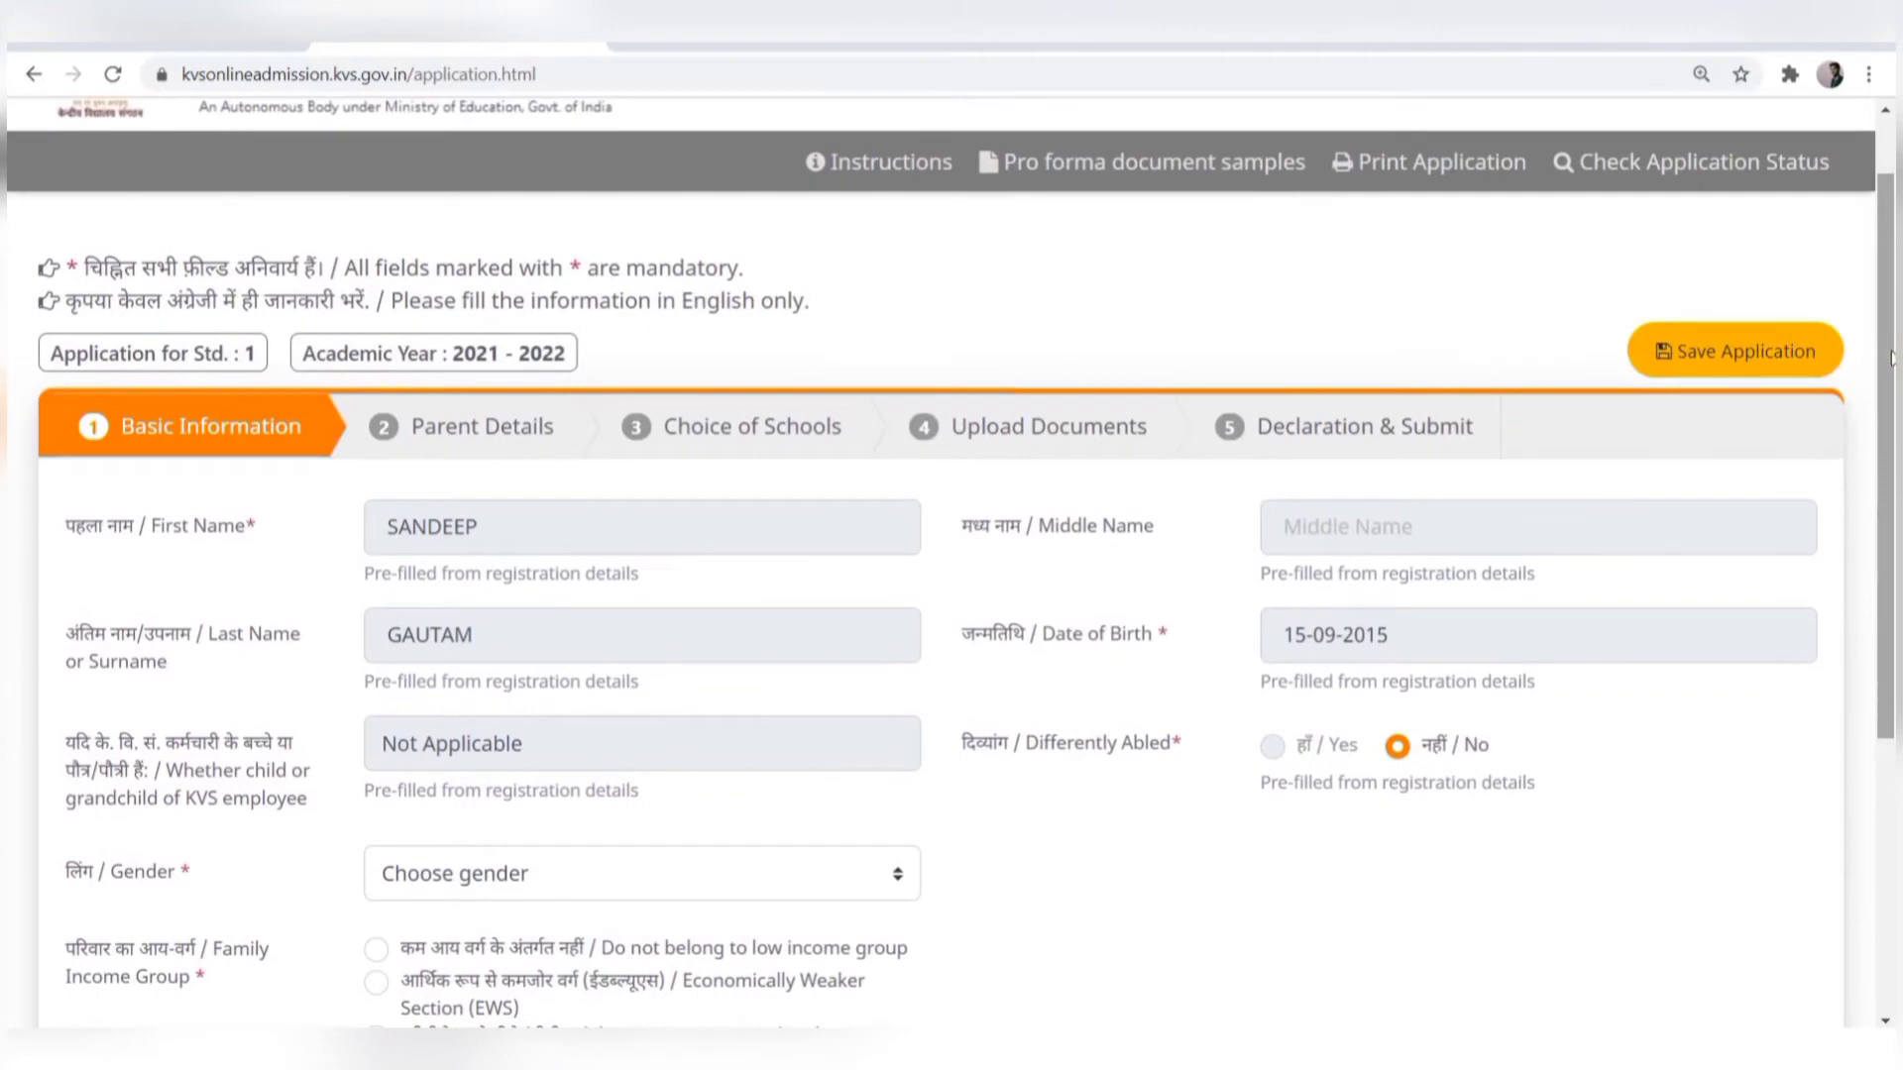
scroll(1891, 362, "up", 1)
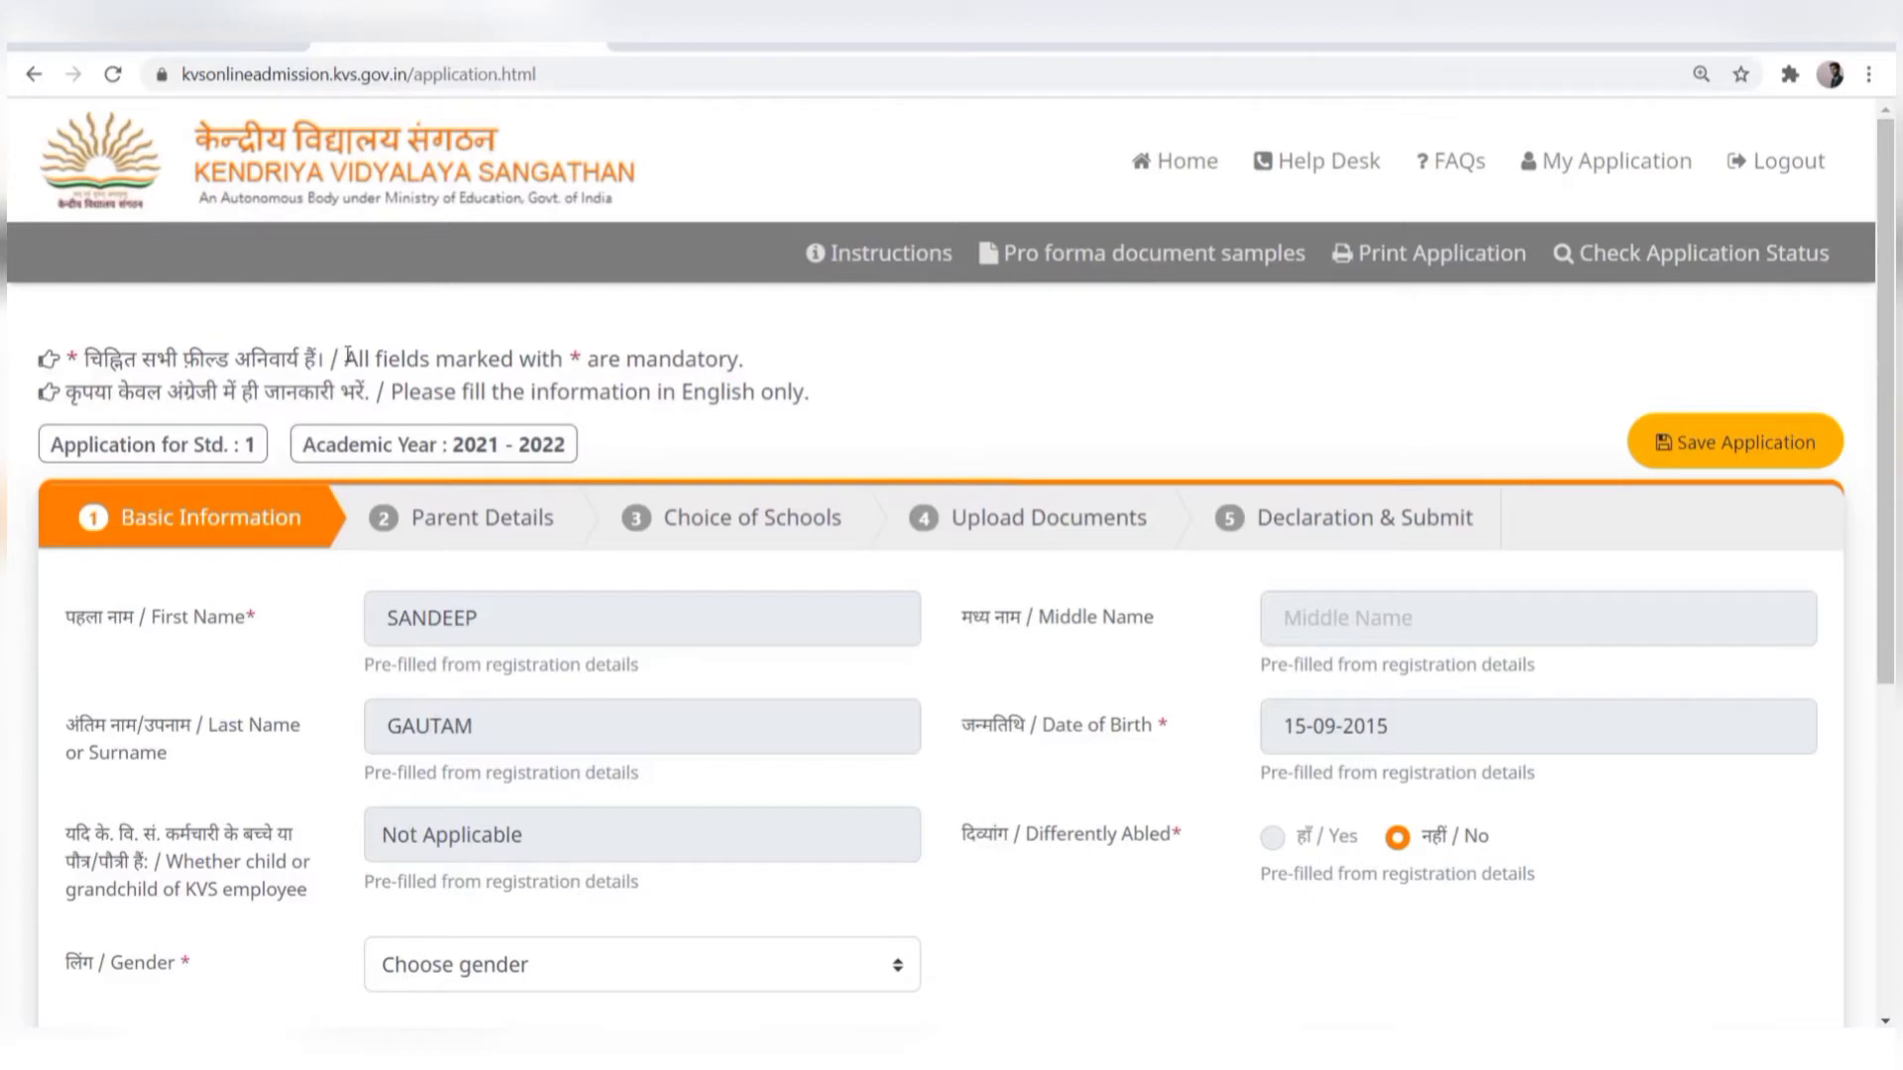
left_click(252, 625)
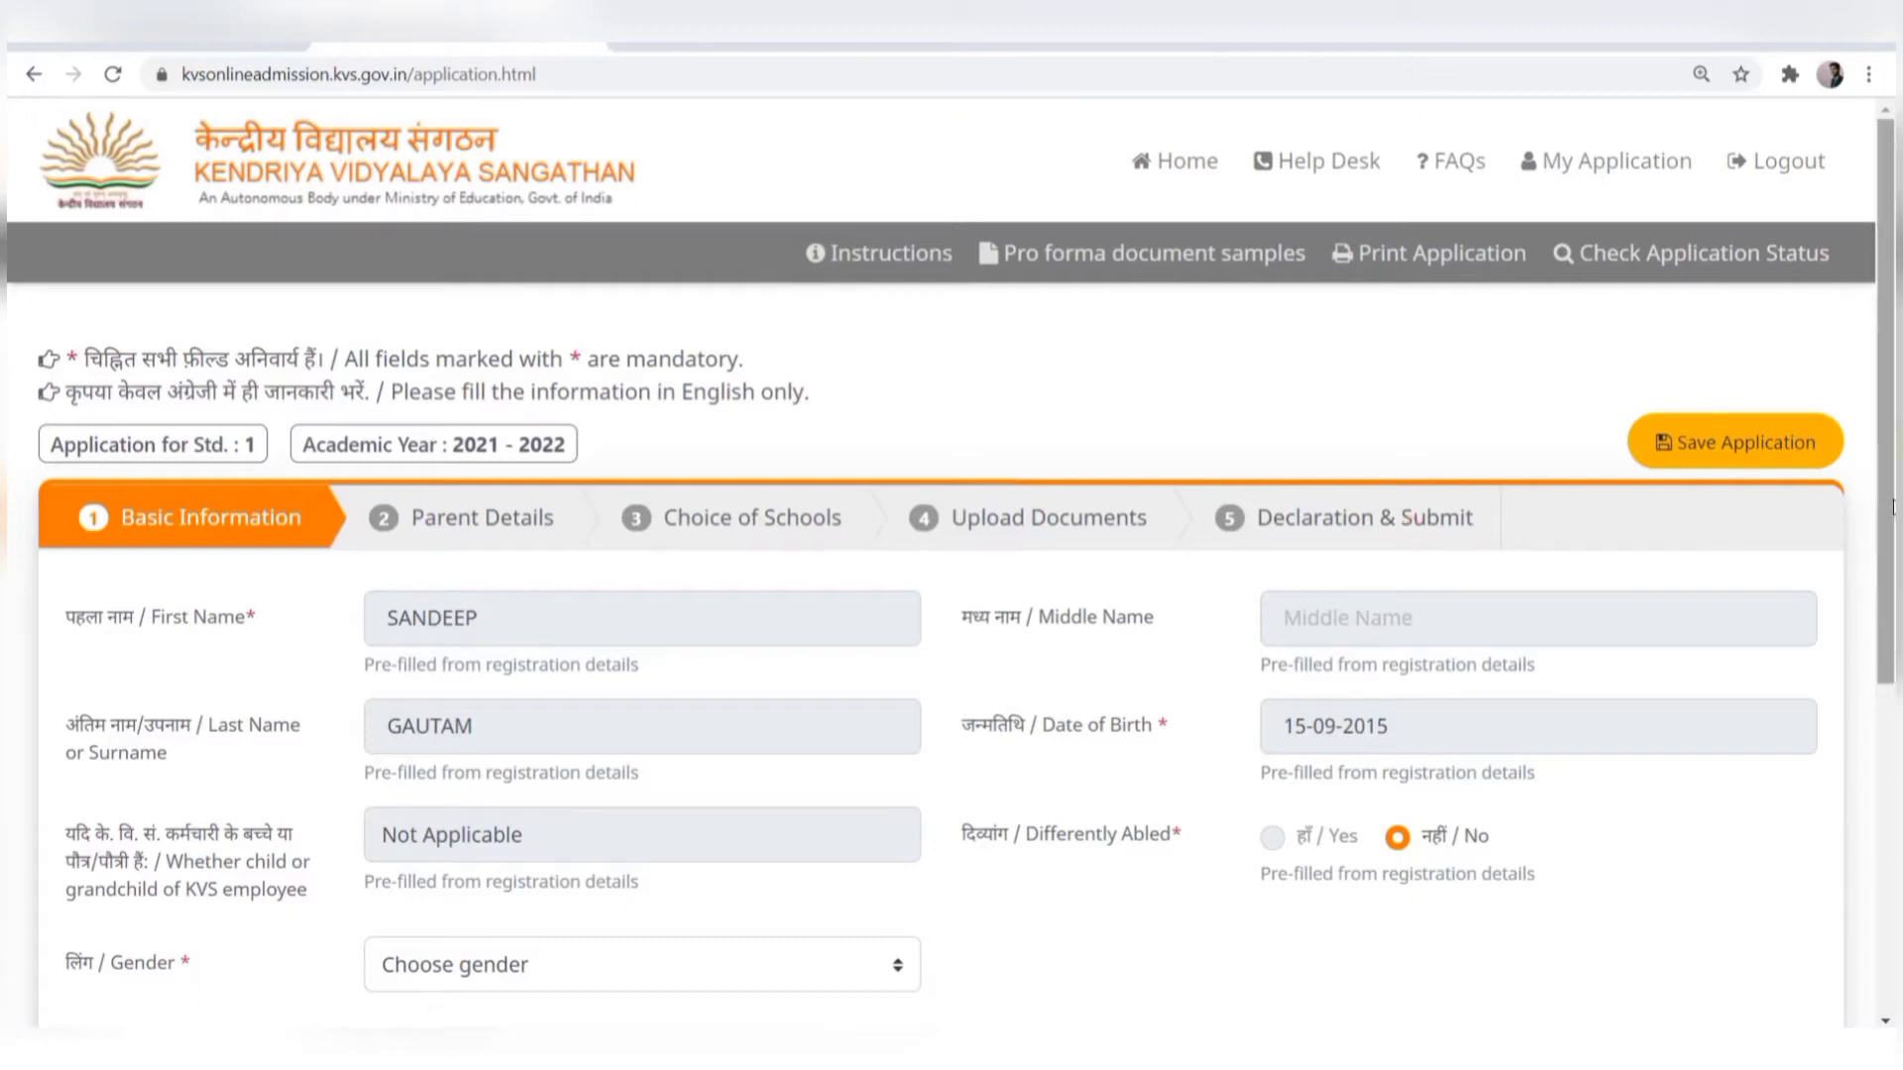
left_click_drag(1885, 511, 1892, 689)
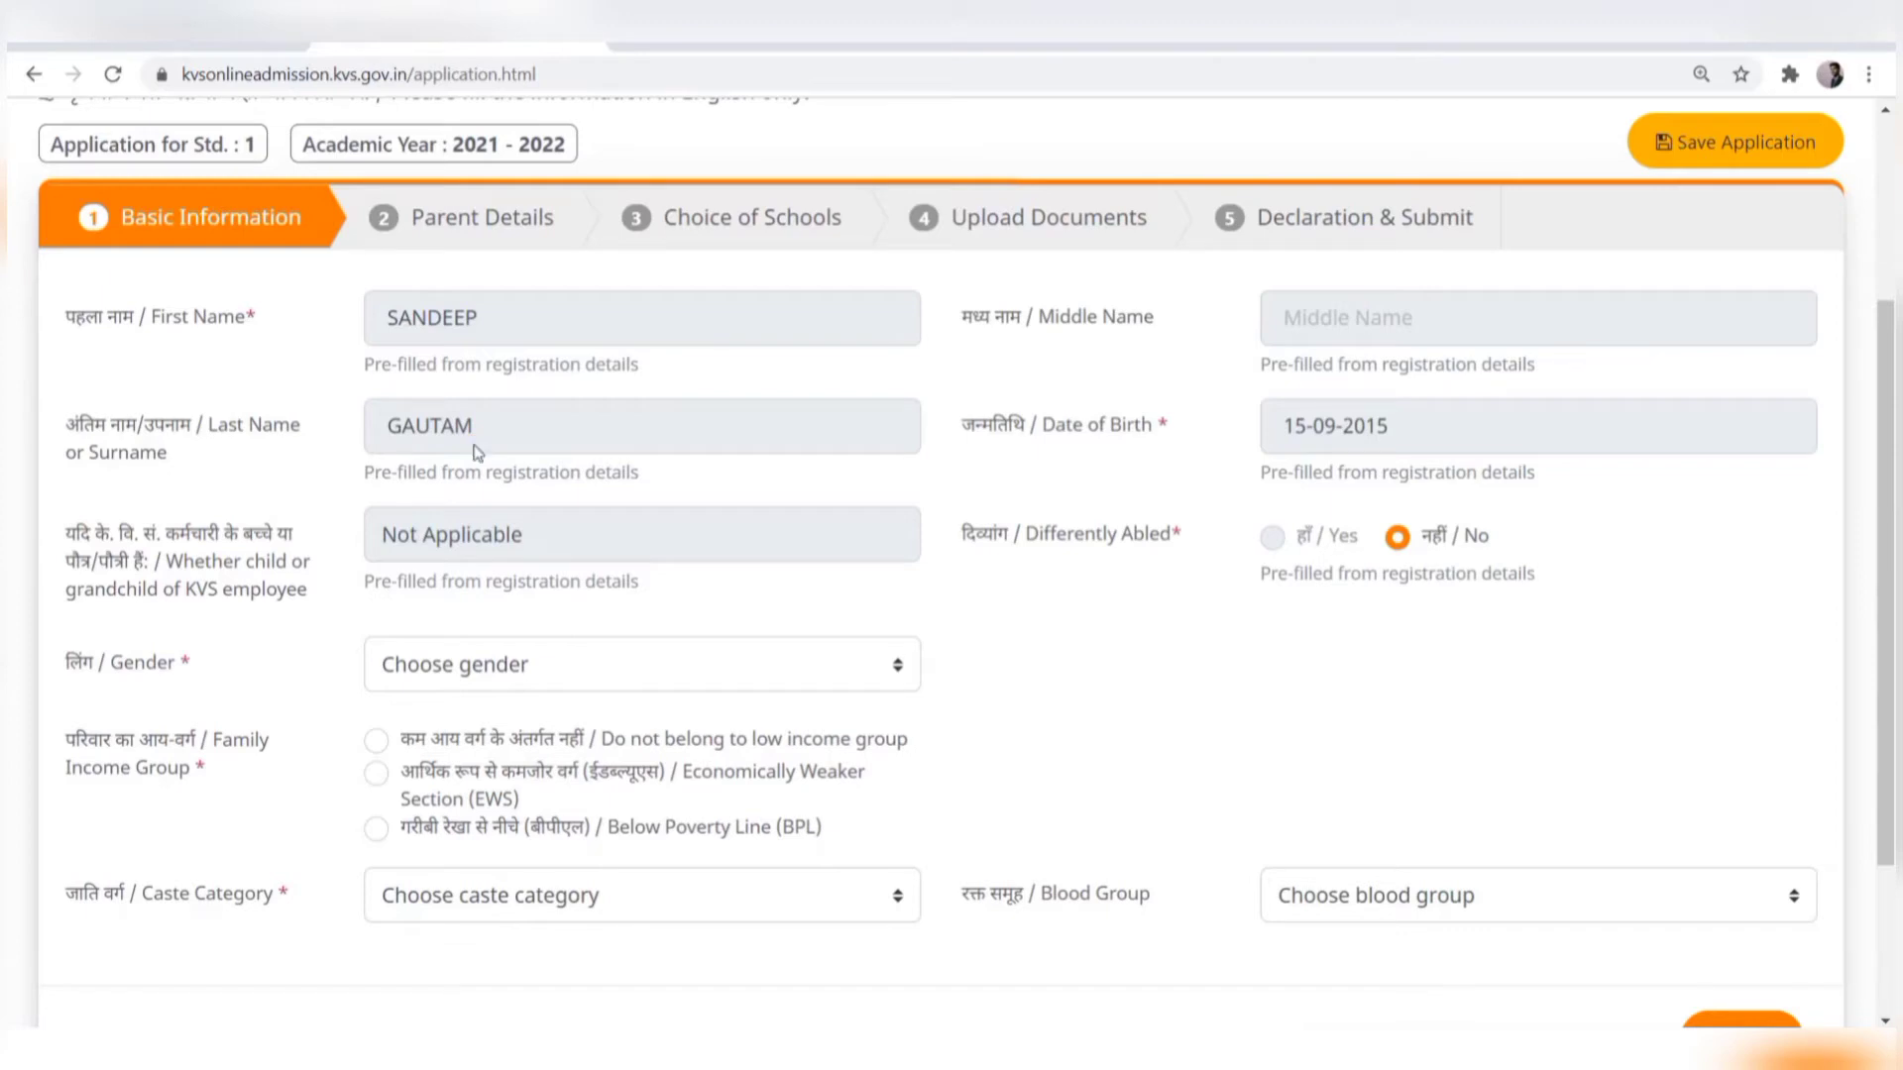
left_click_drag(1384, 426, 1374, 427)
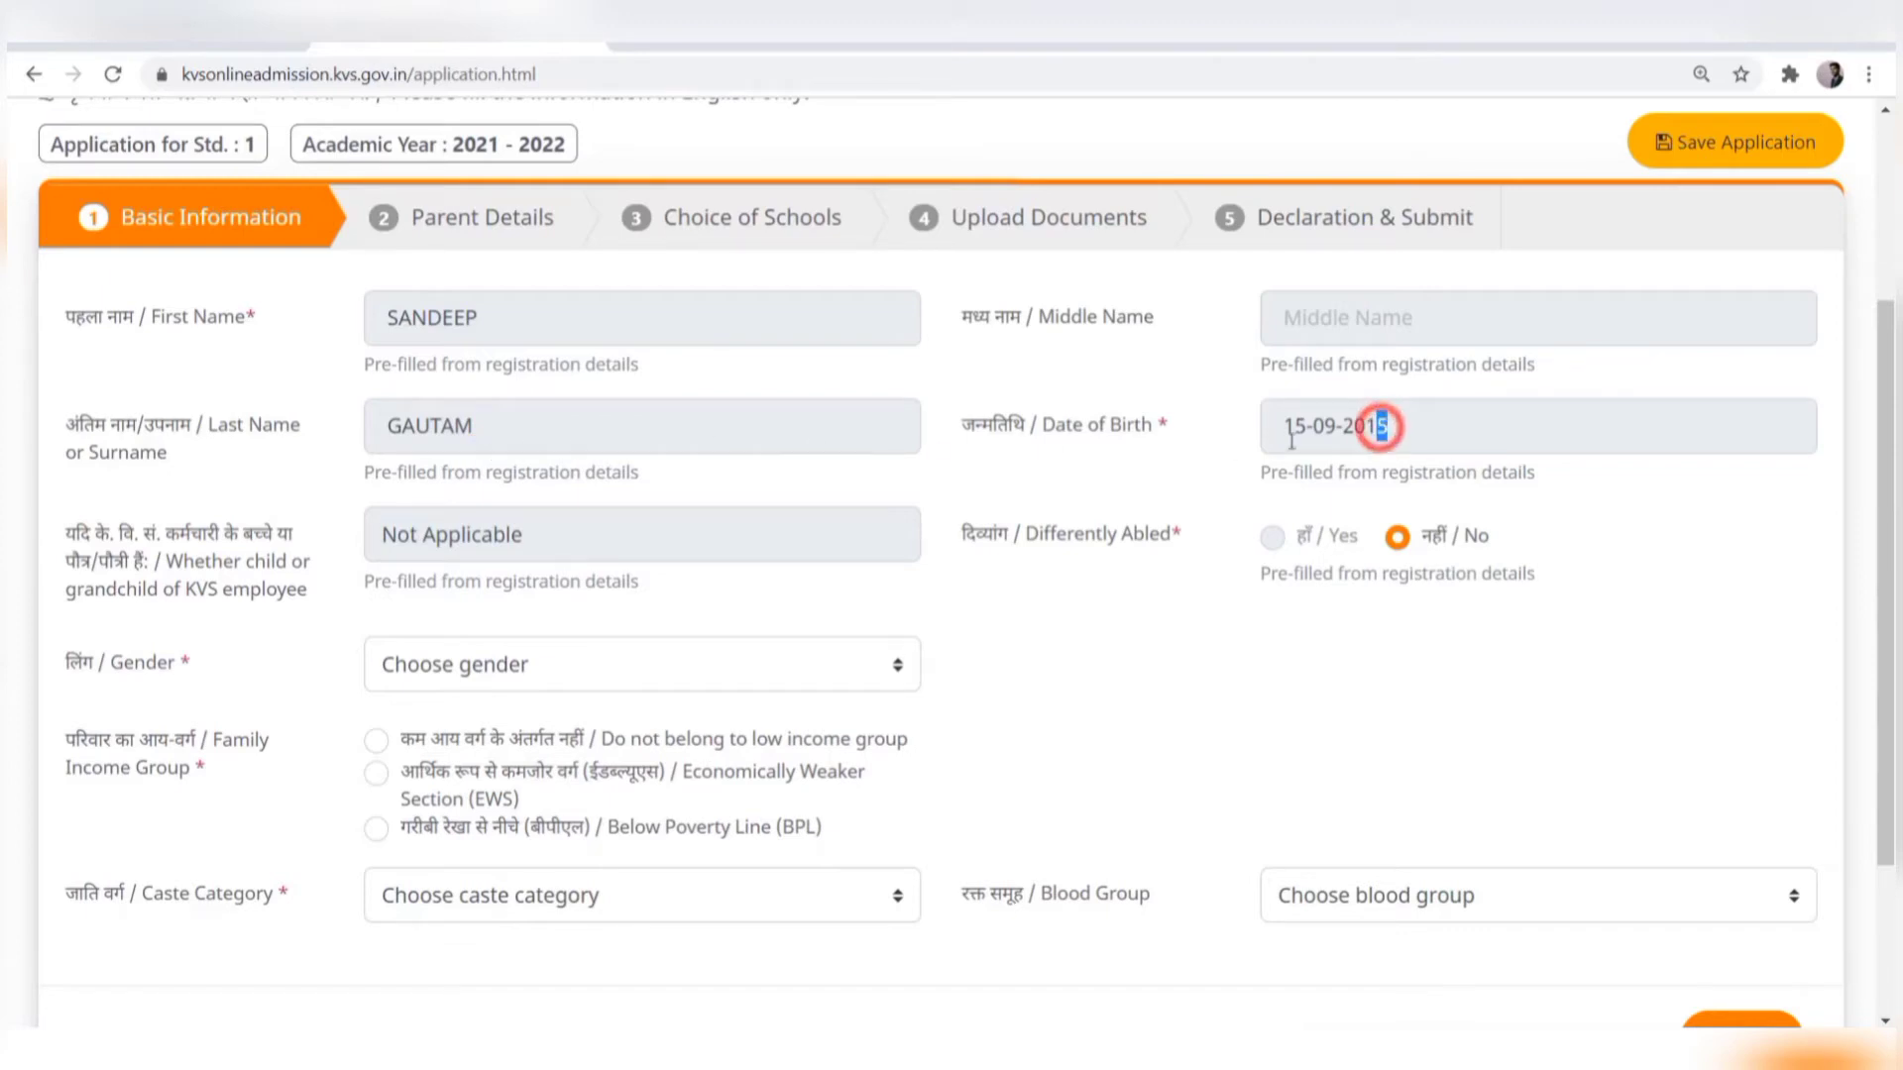
left_click(509, 554)
left_click(1562, 536)
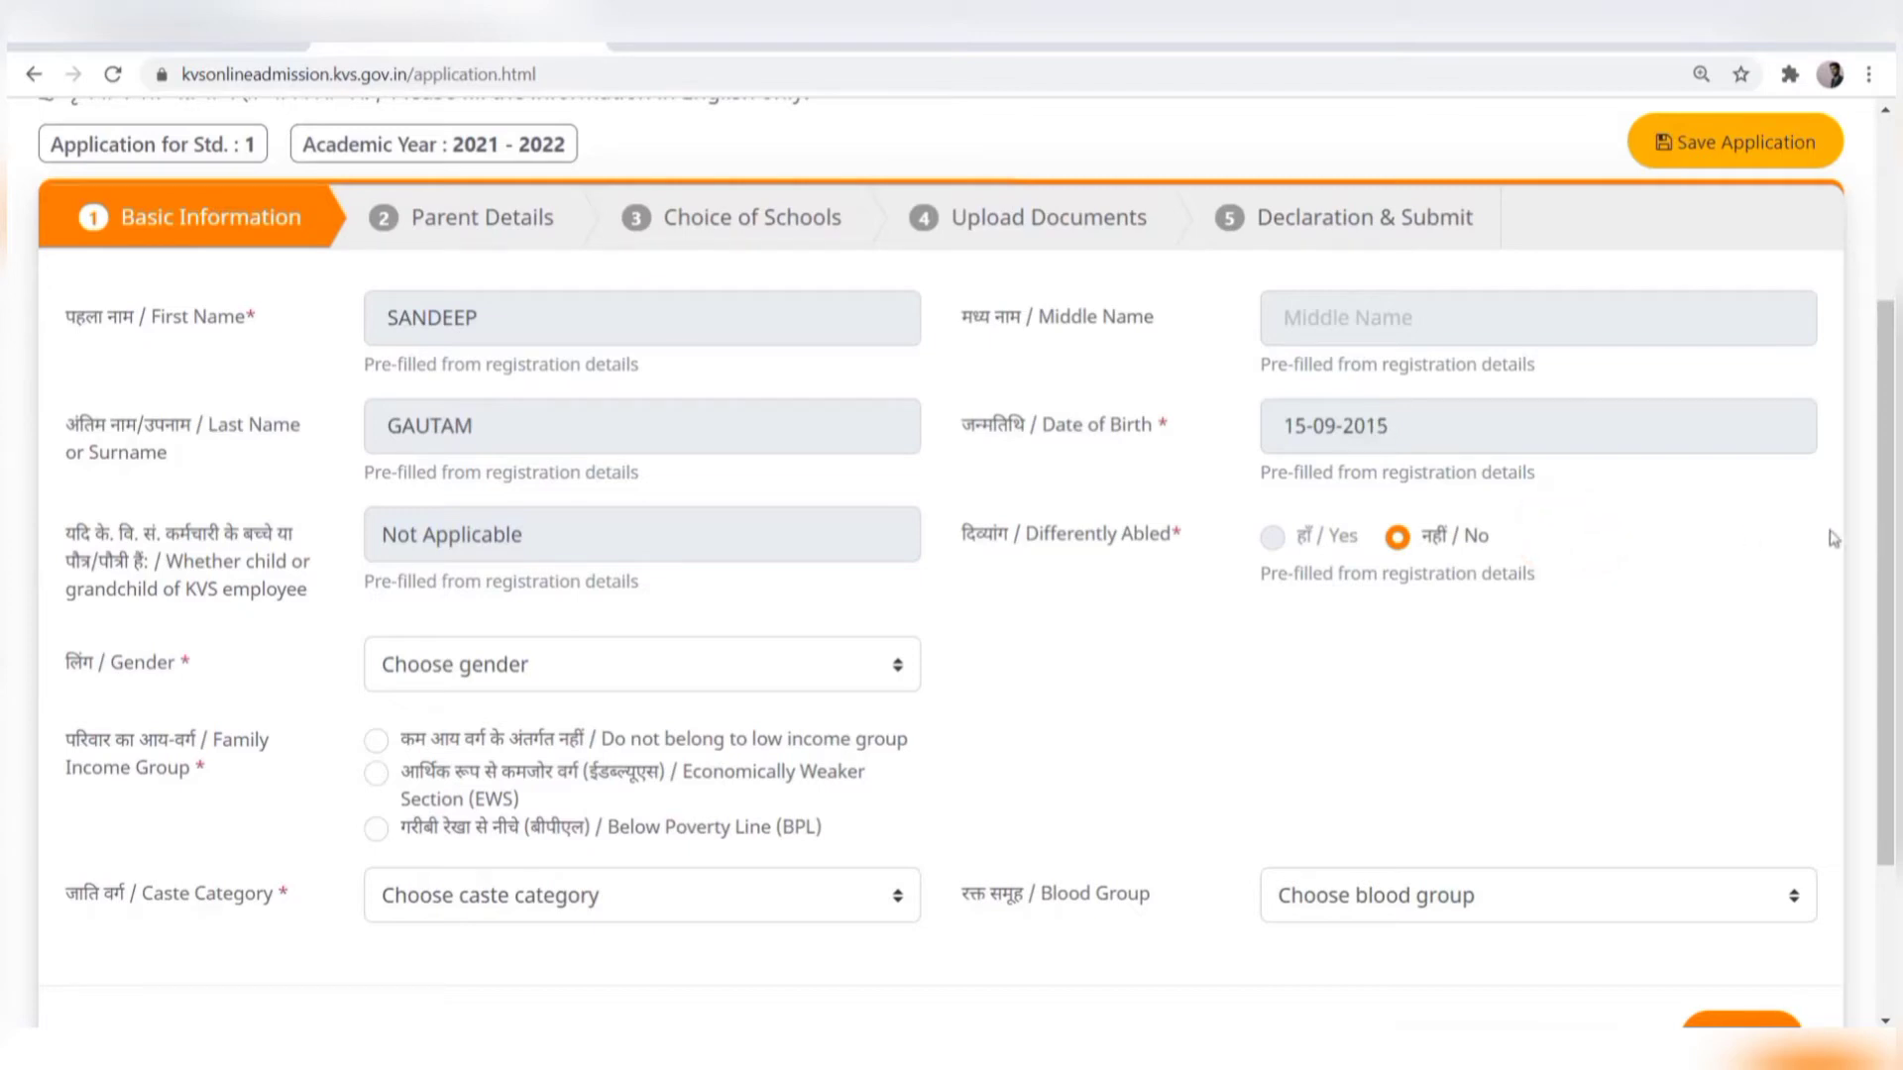
left_click_drag(1887, 530, 1883, 565)
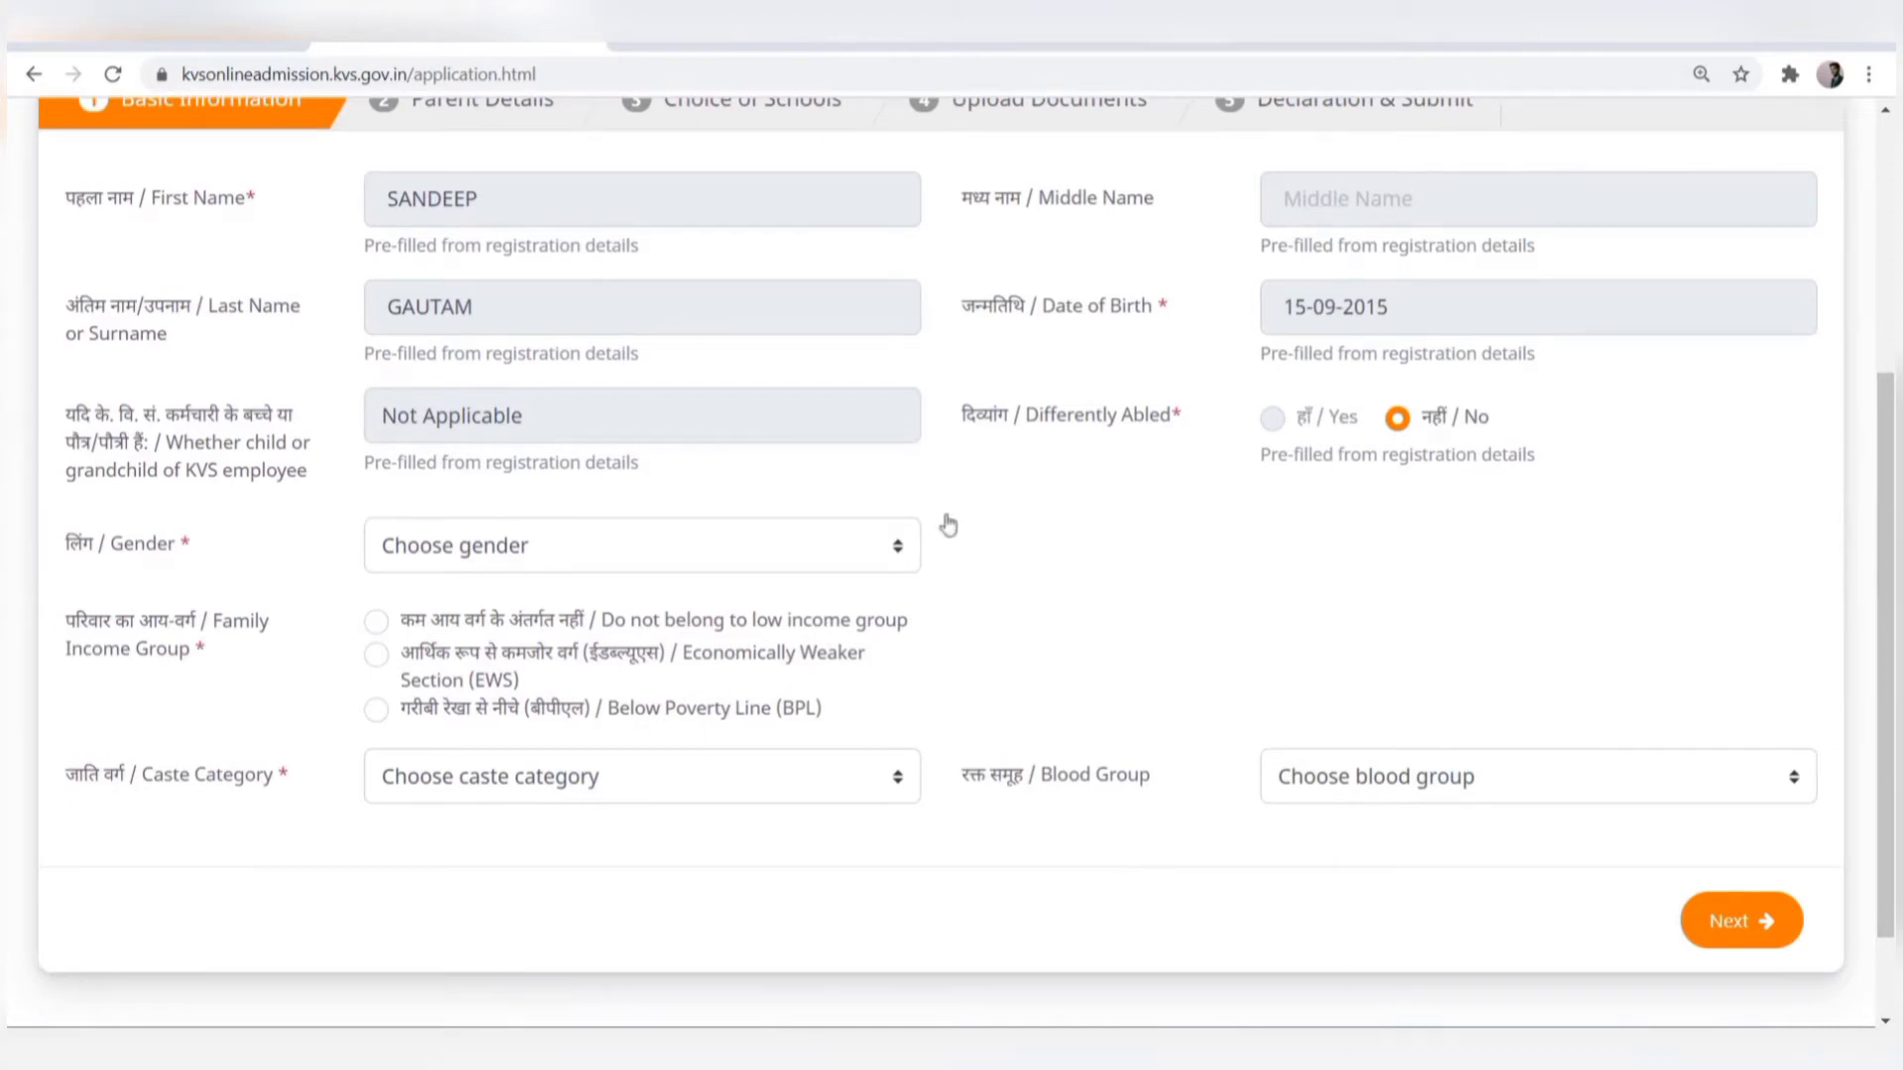
Set the child's gender to Female and answer Yes to the Single Girl Child question.
left_click(887, 546)
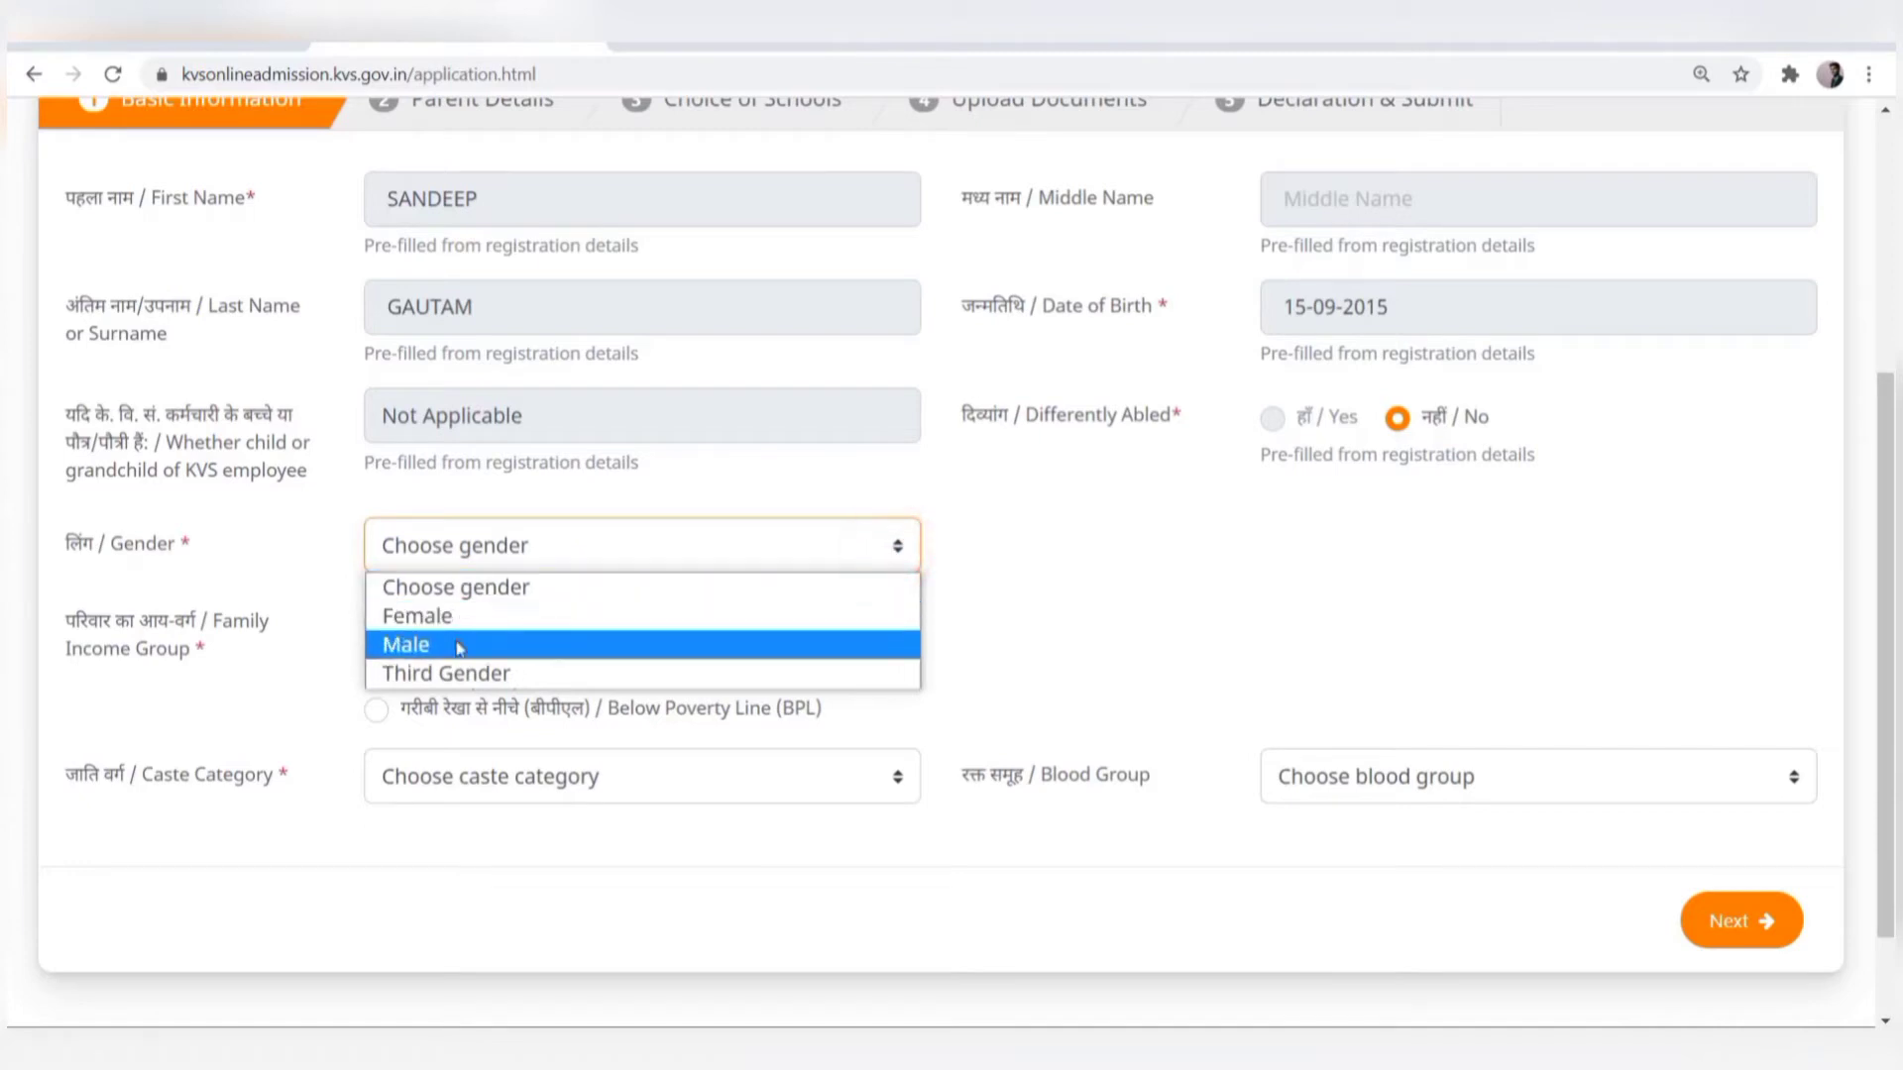
key("Down")
key("Up")
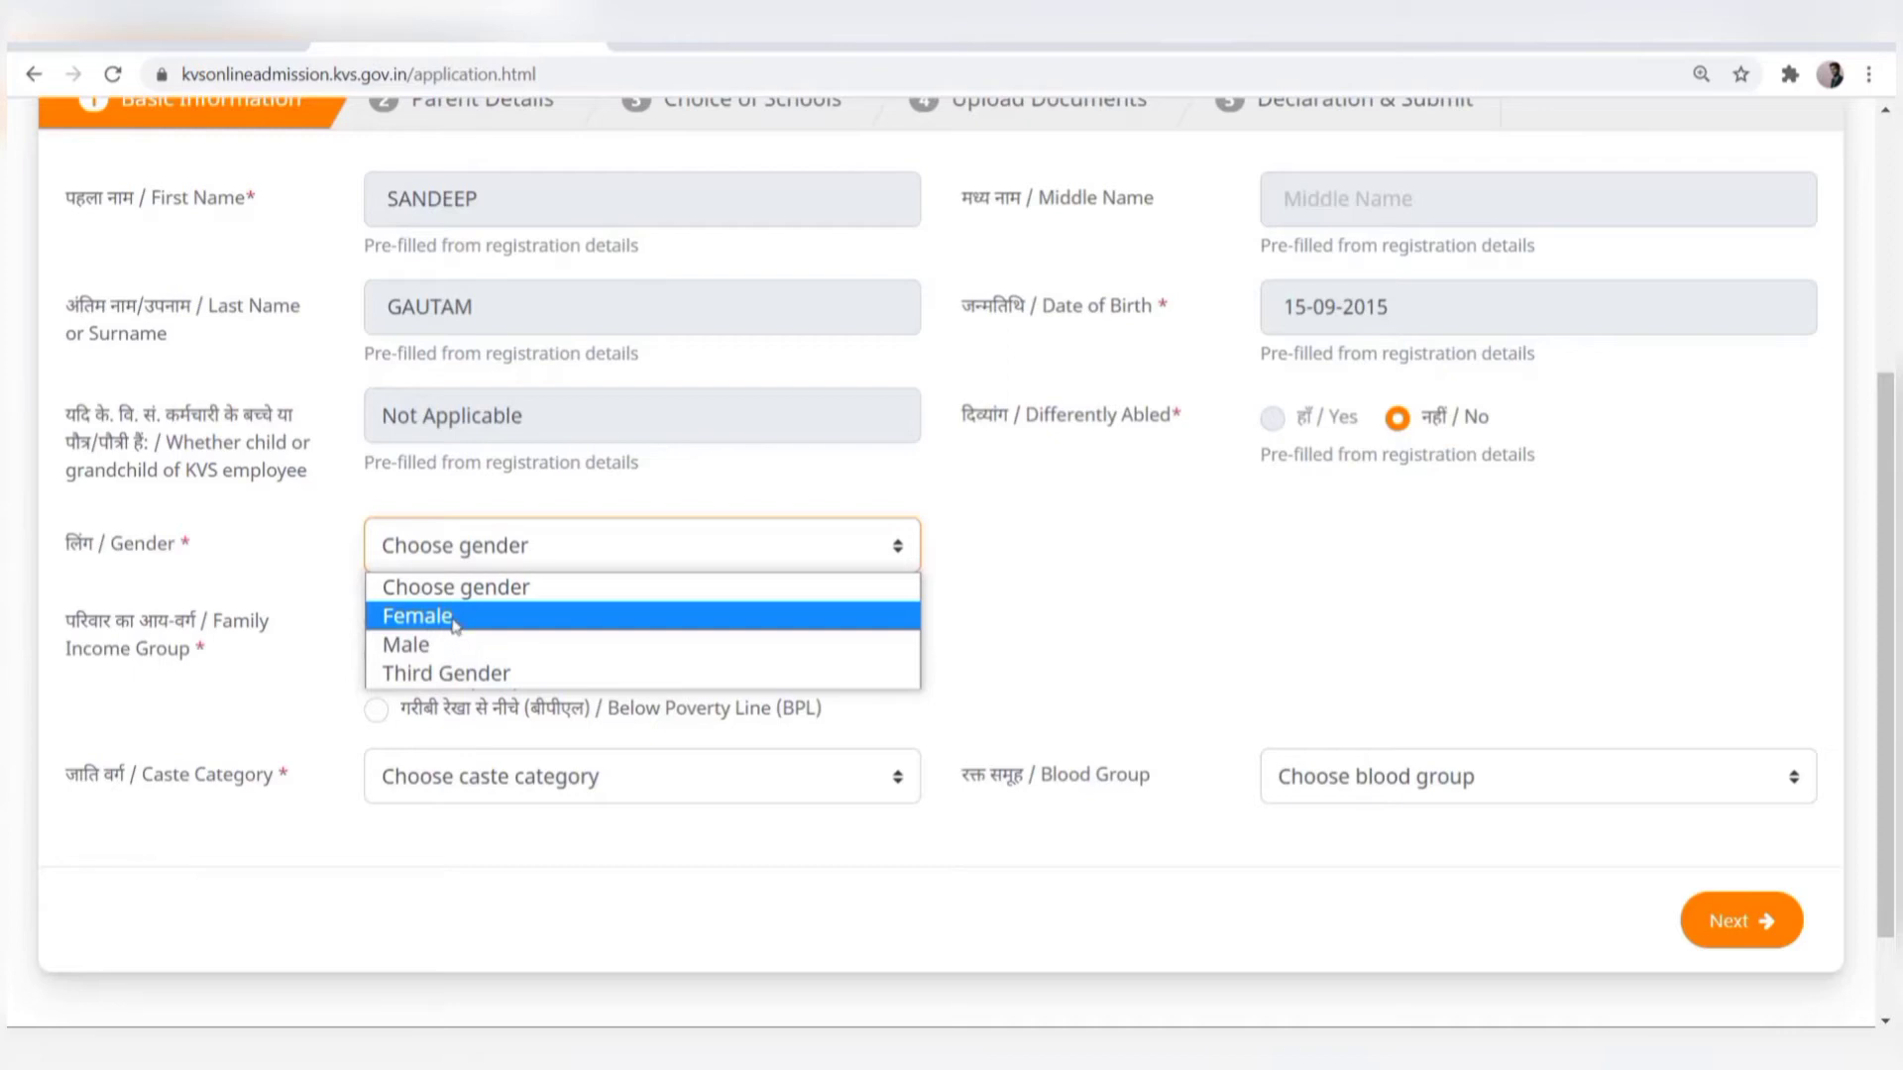
left_click(451, 616)
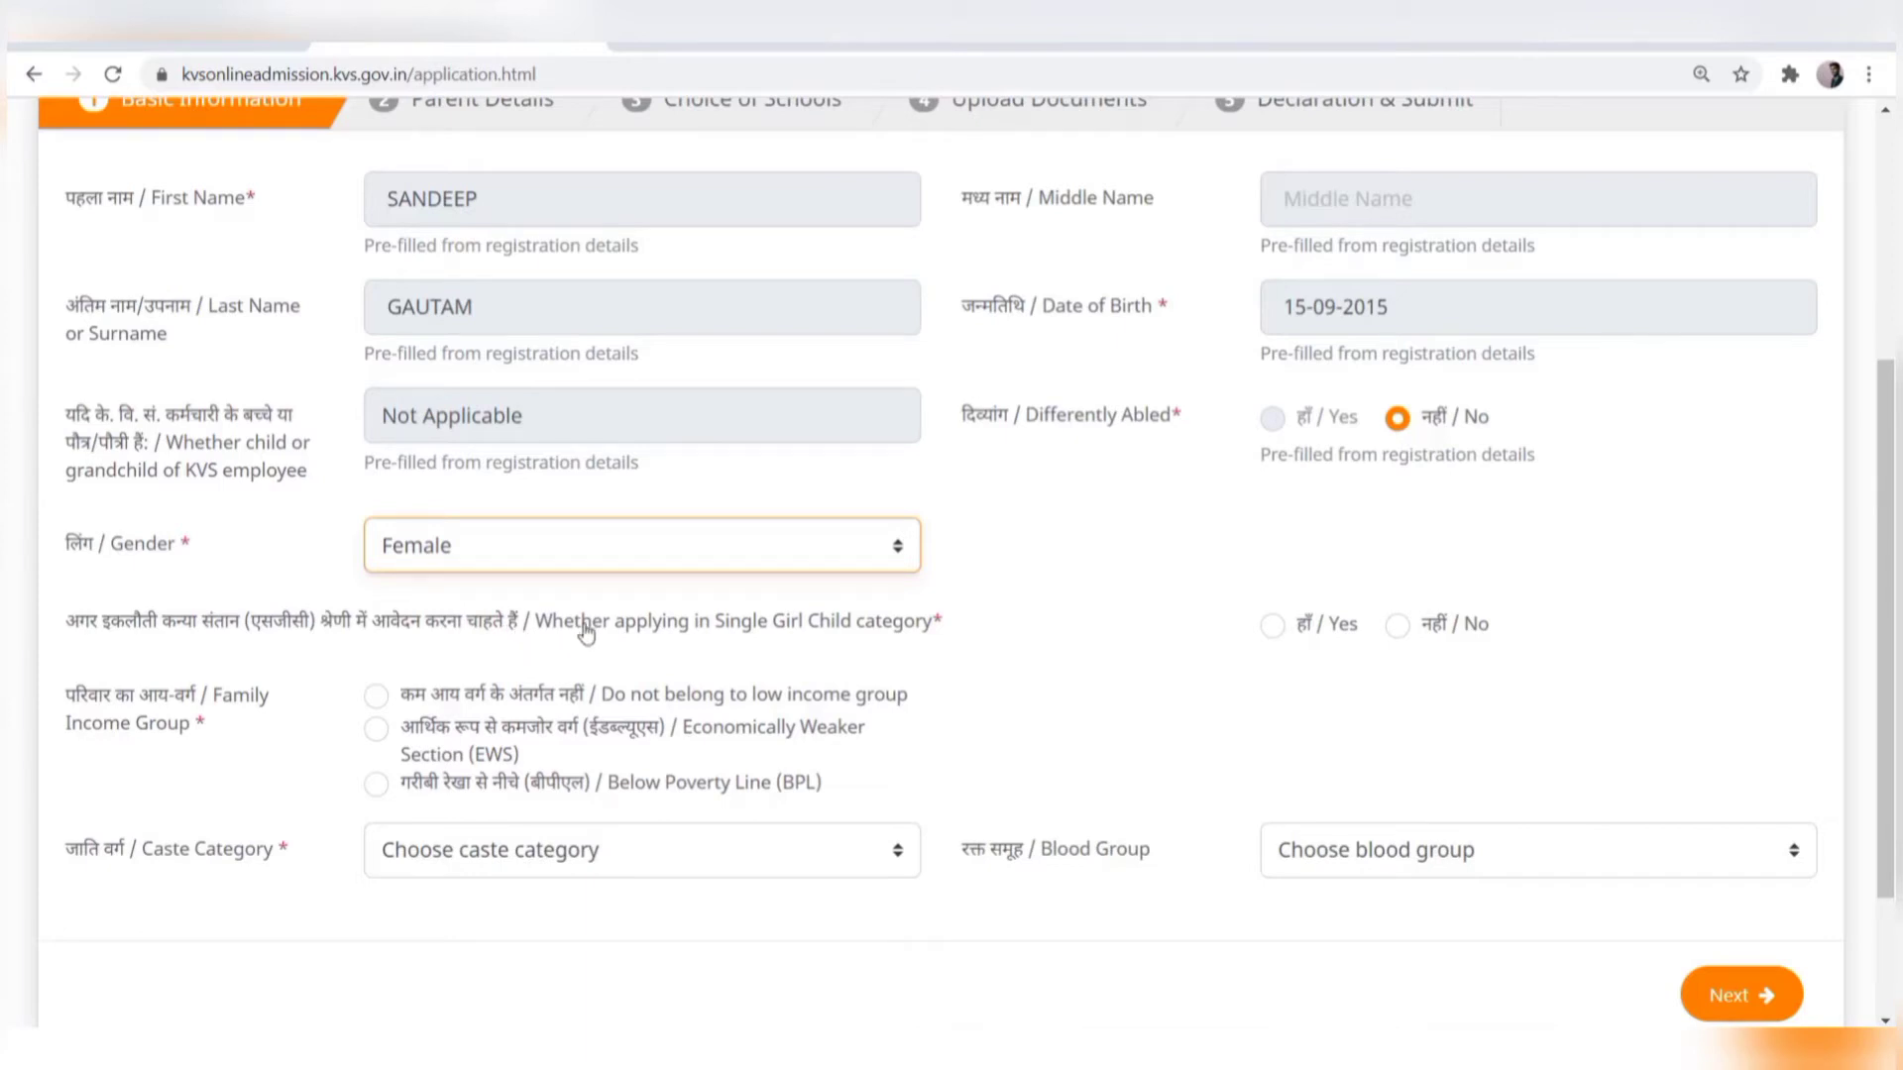
left_click(1036, 547)
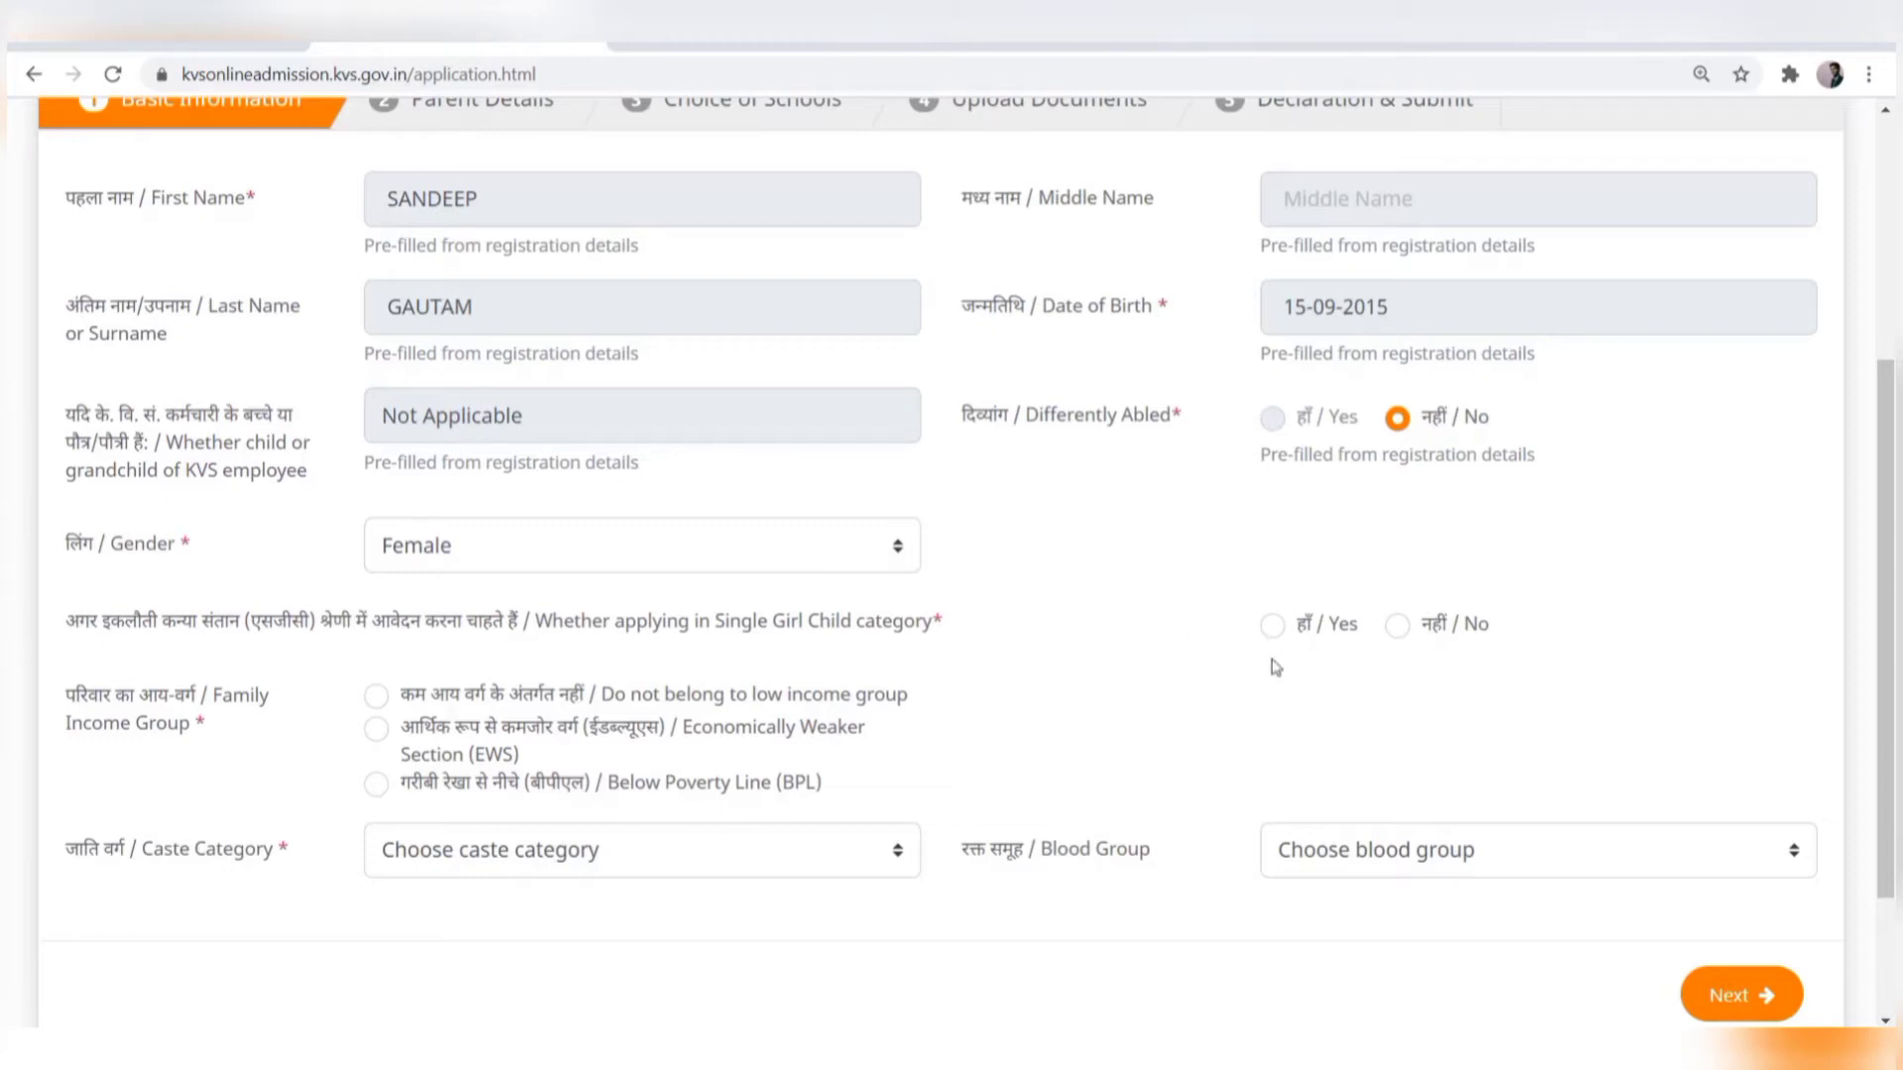
left_click(1398, 650)
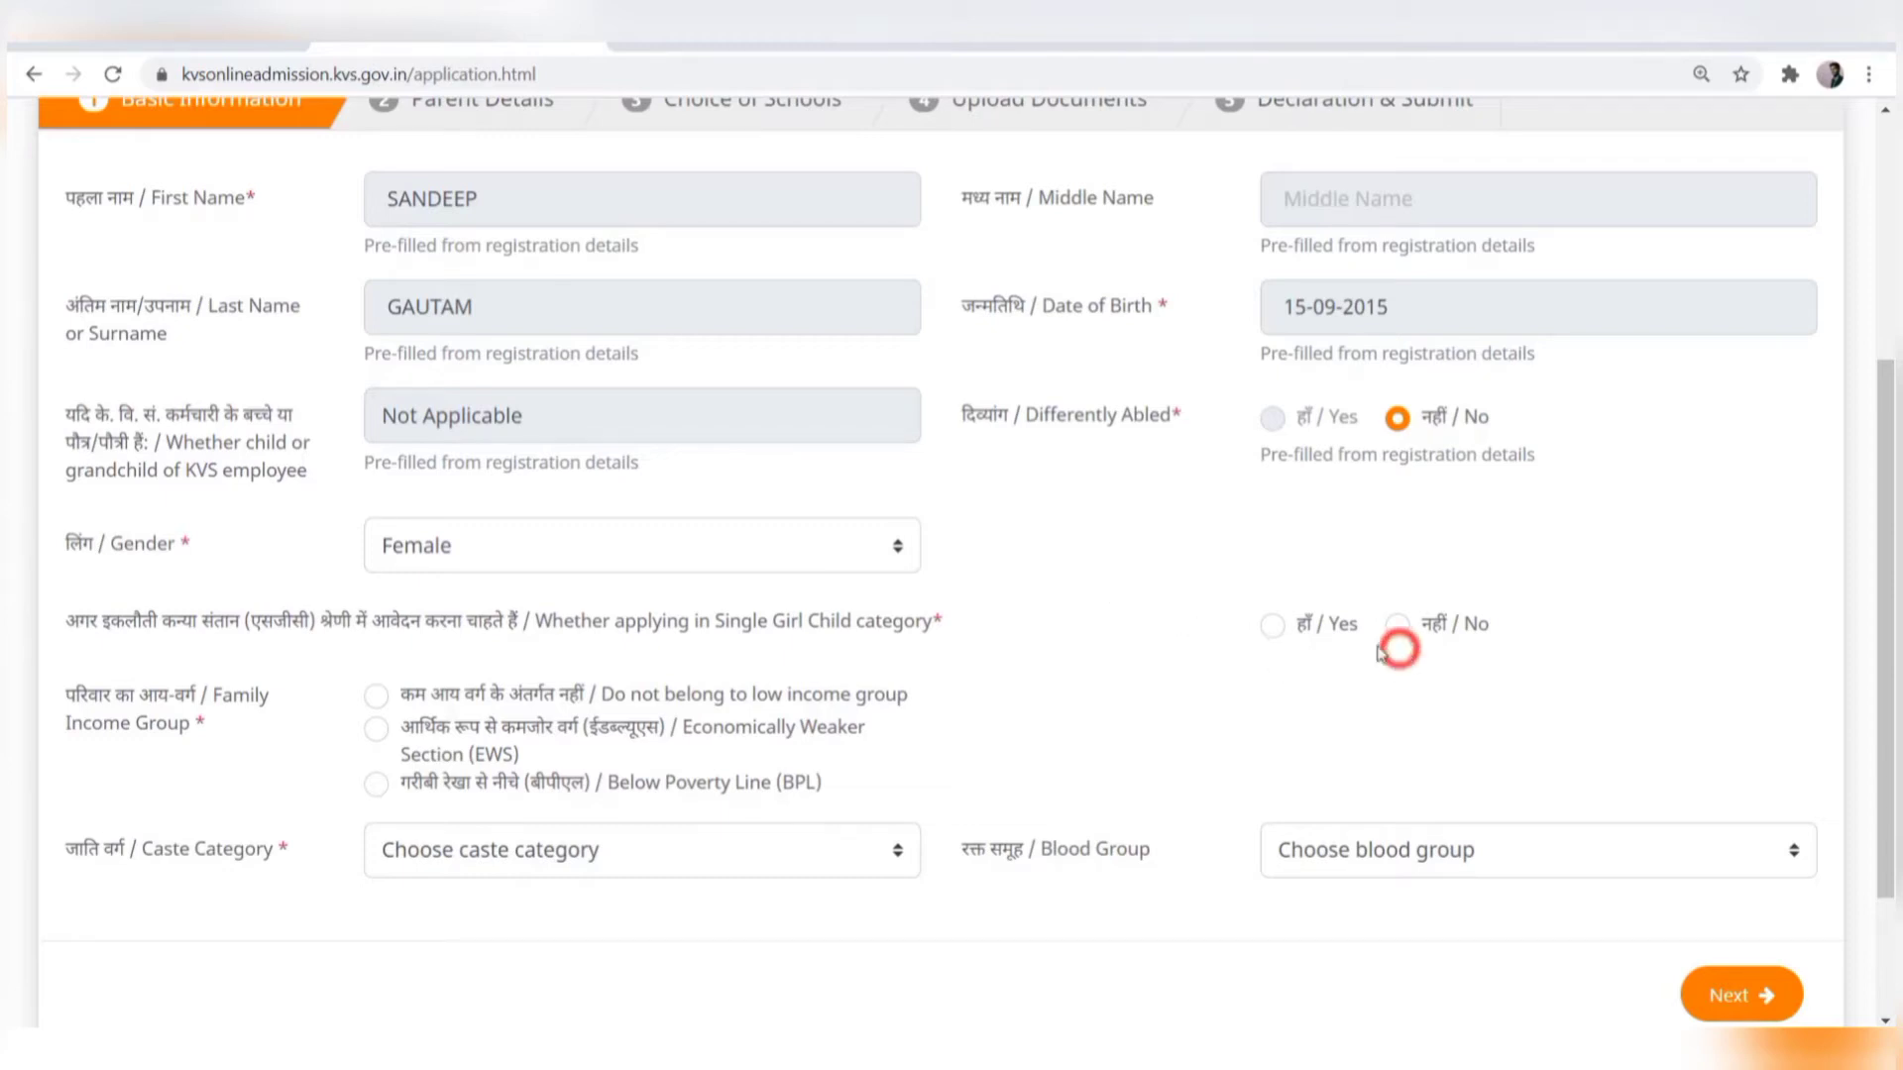
left_click(1276, 638)
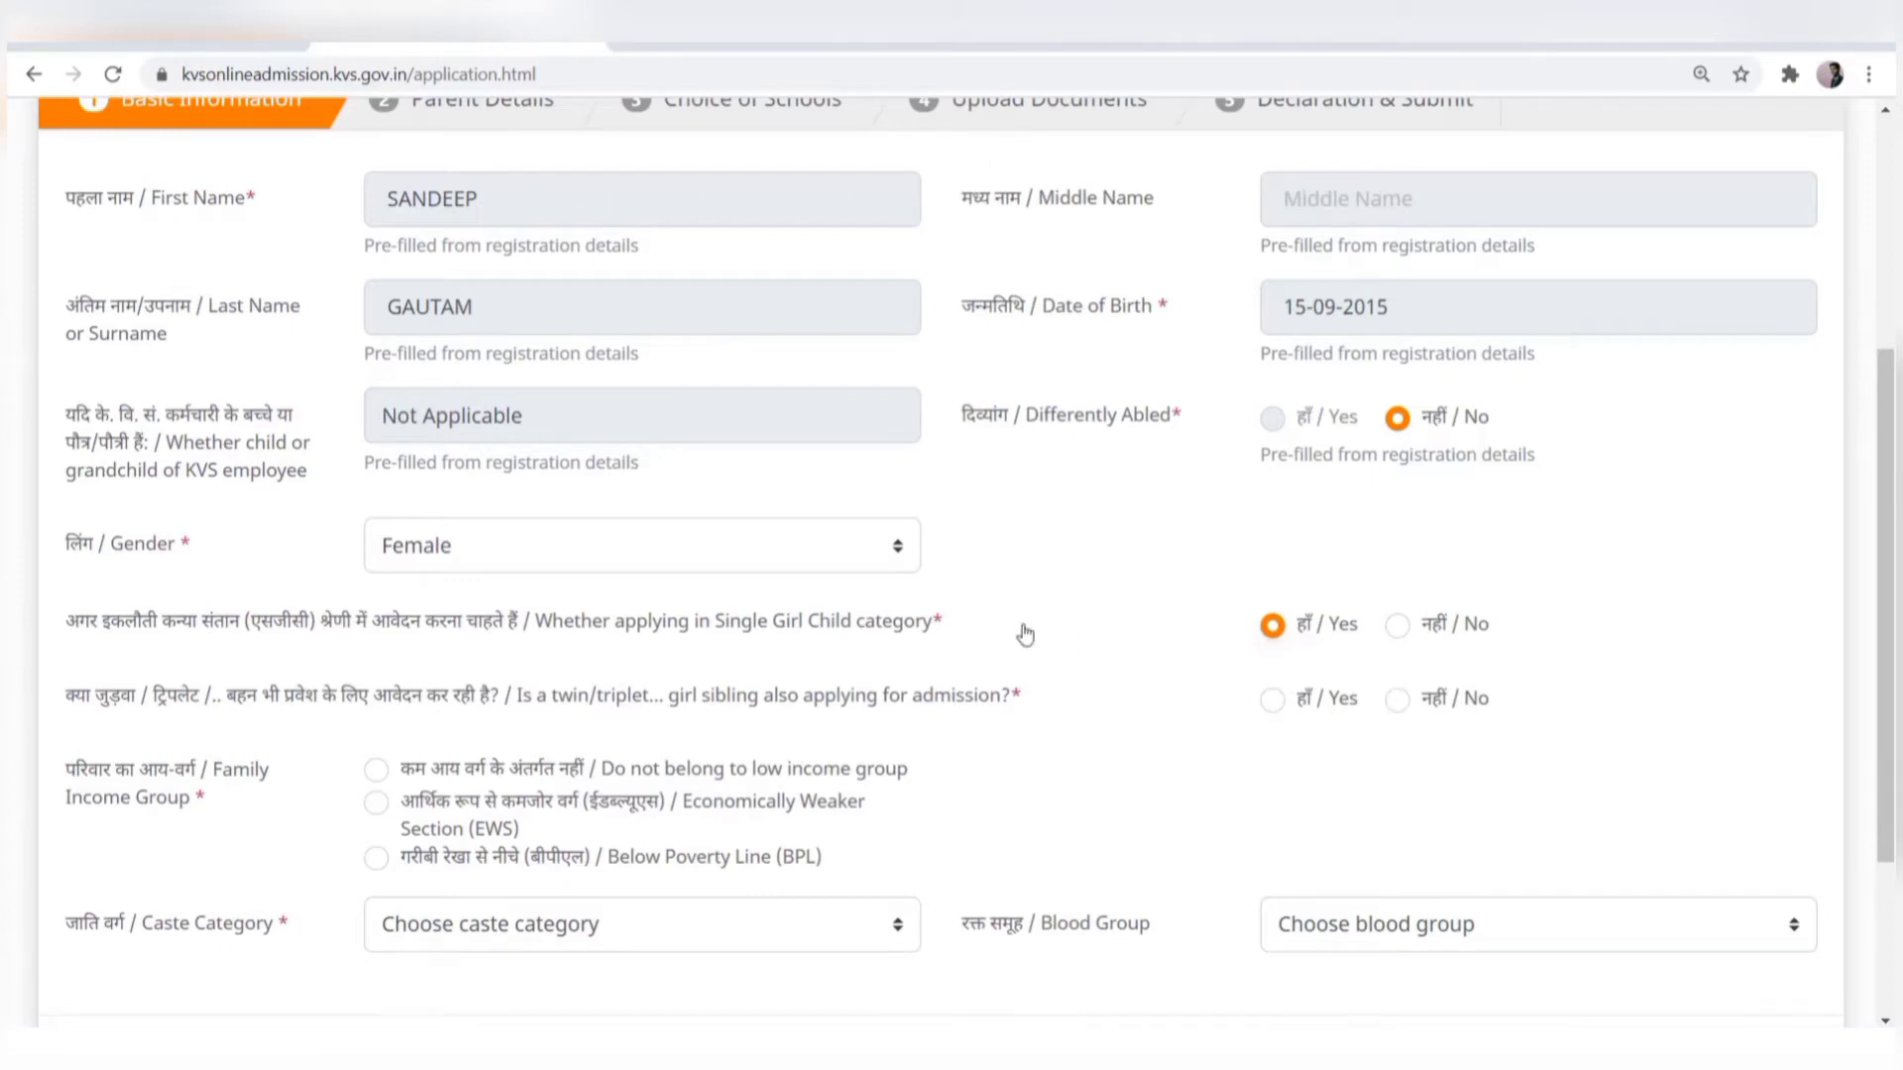
Change the child's gender to Male.
left_click(897, 558)
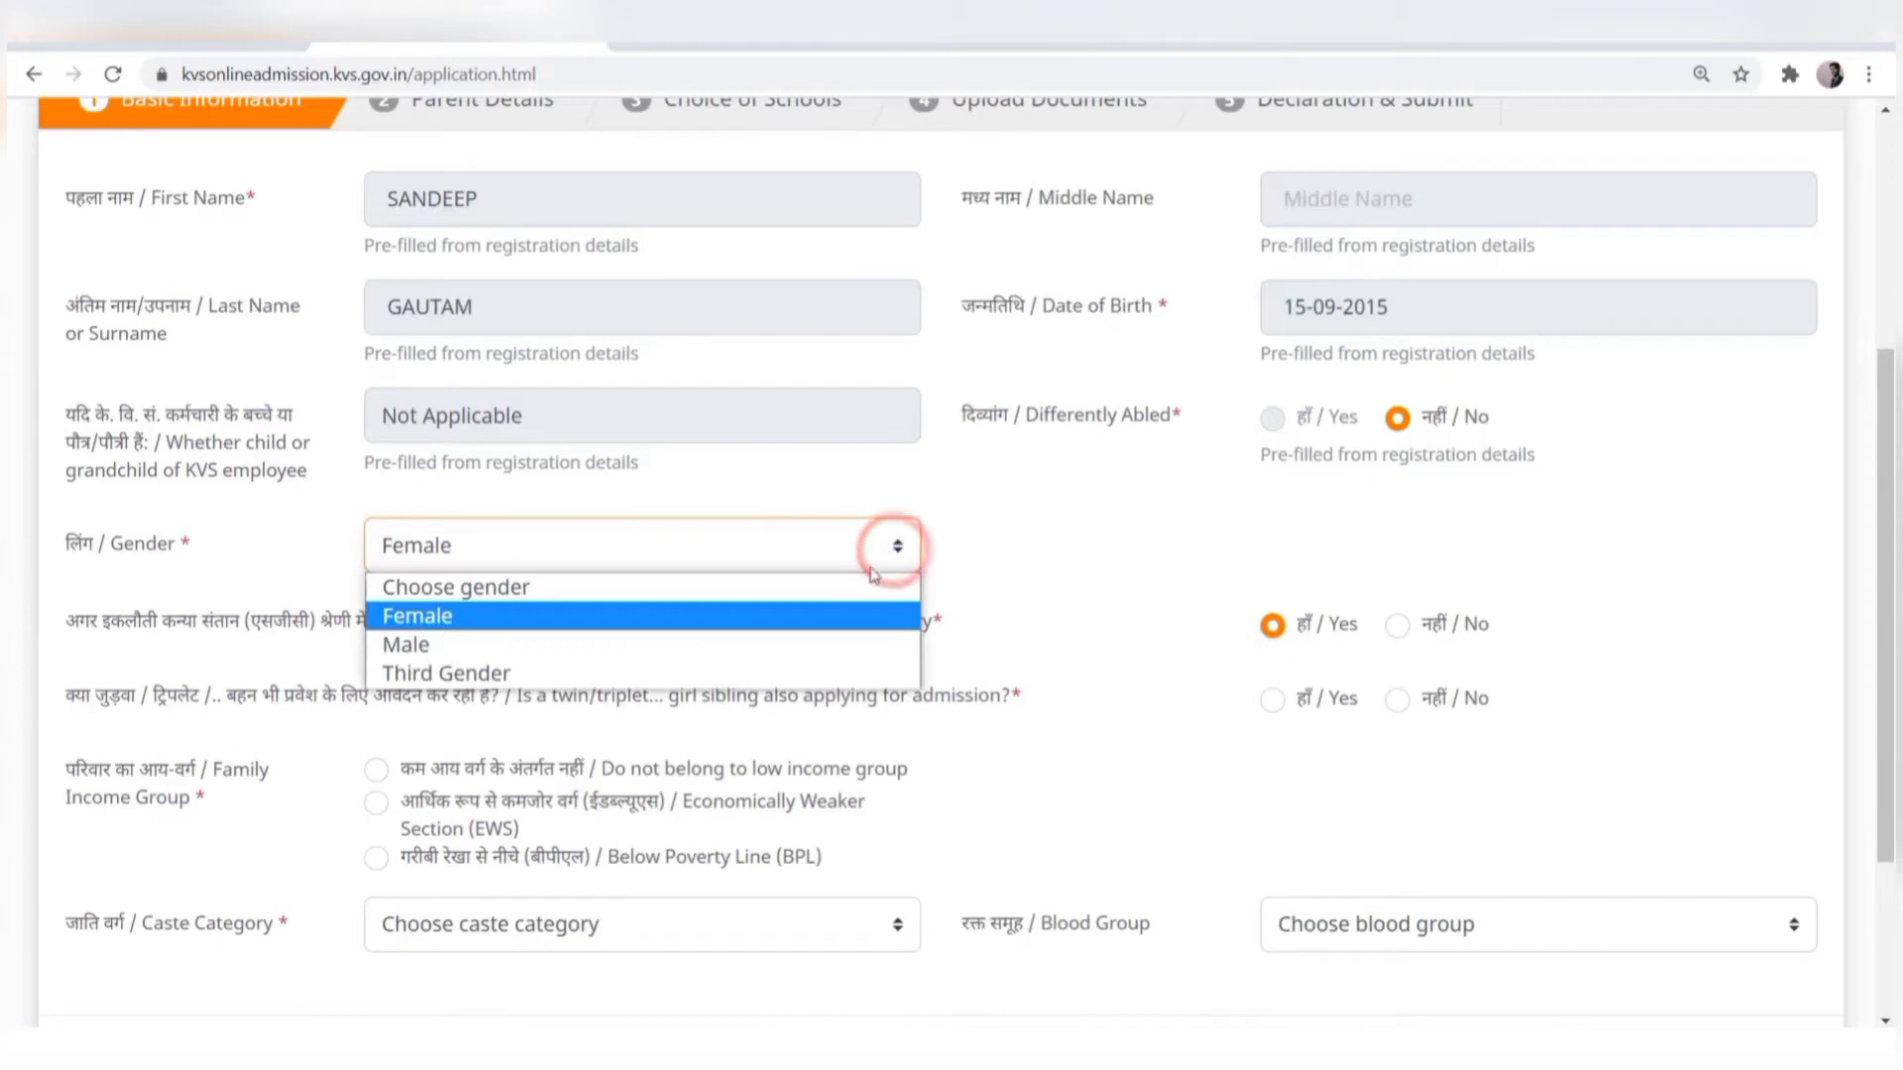
left_click(766, 646)
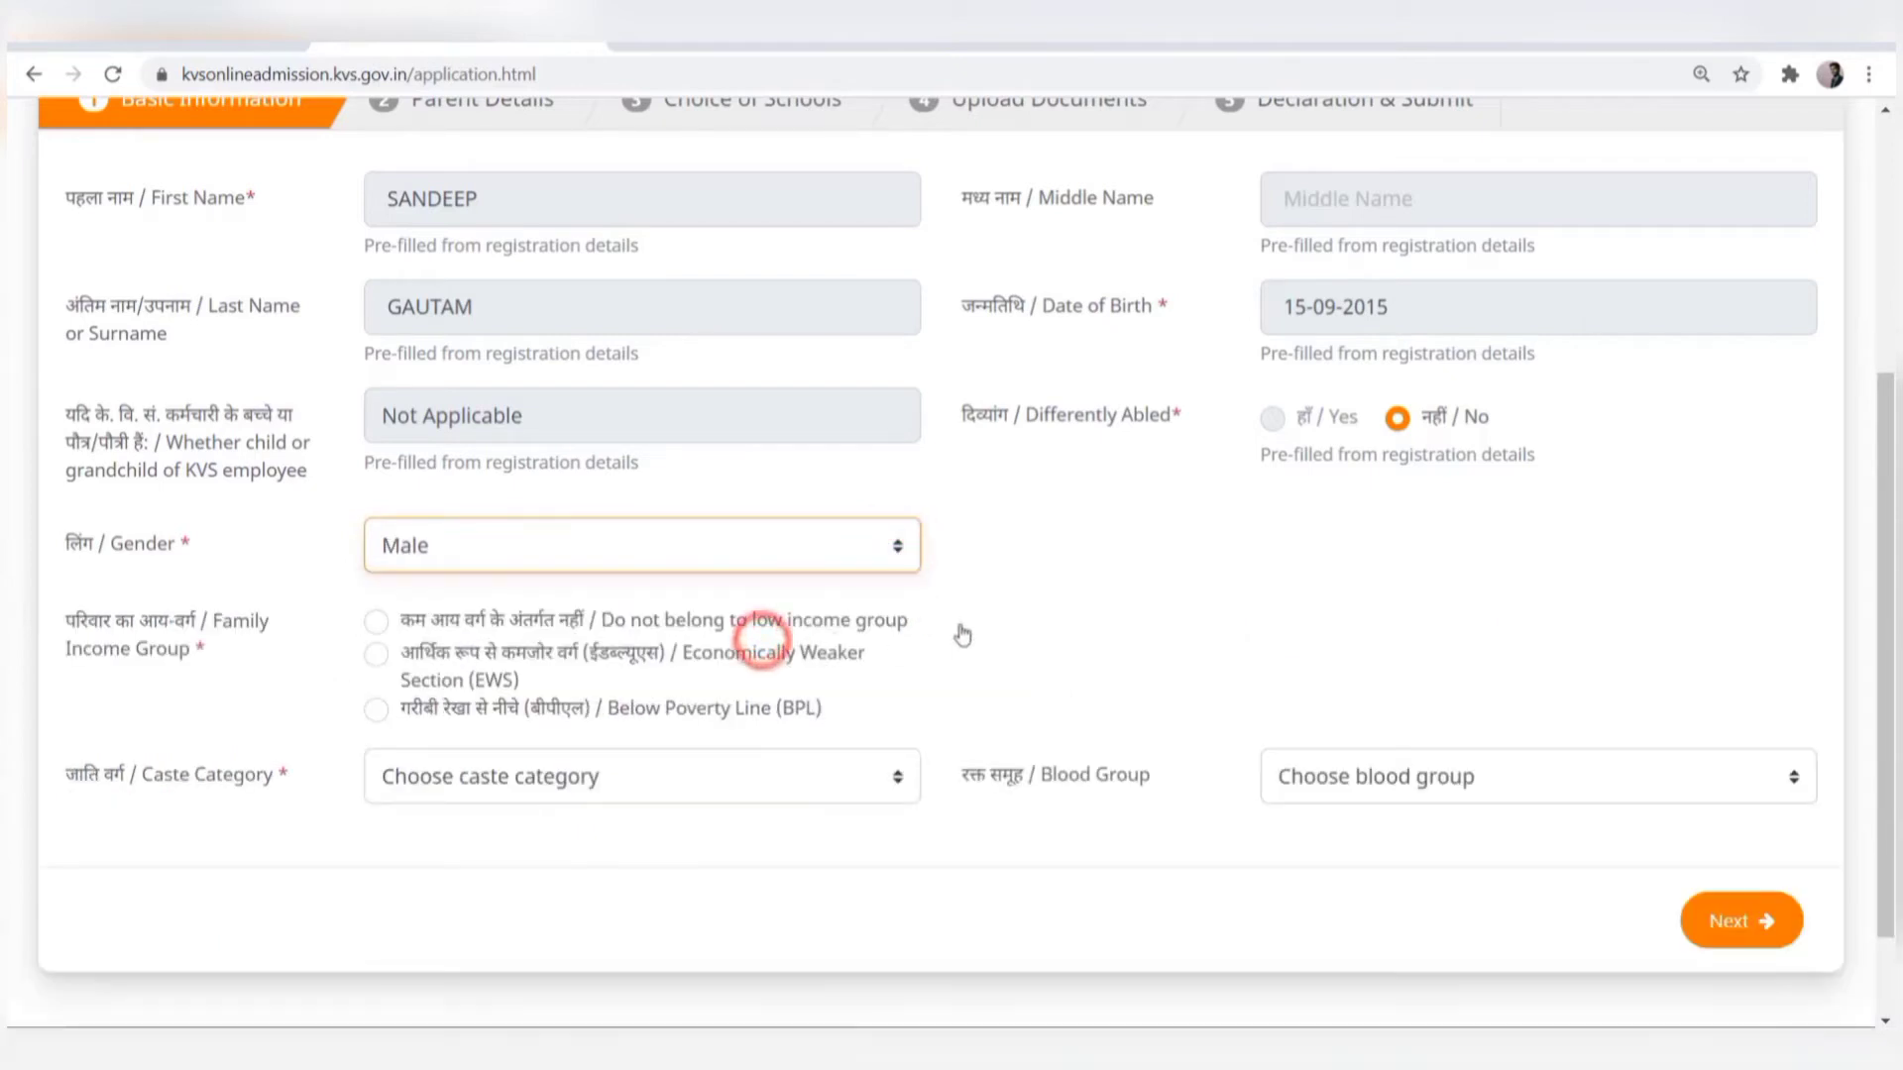
left_click(1033, 627)
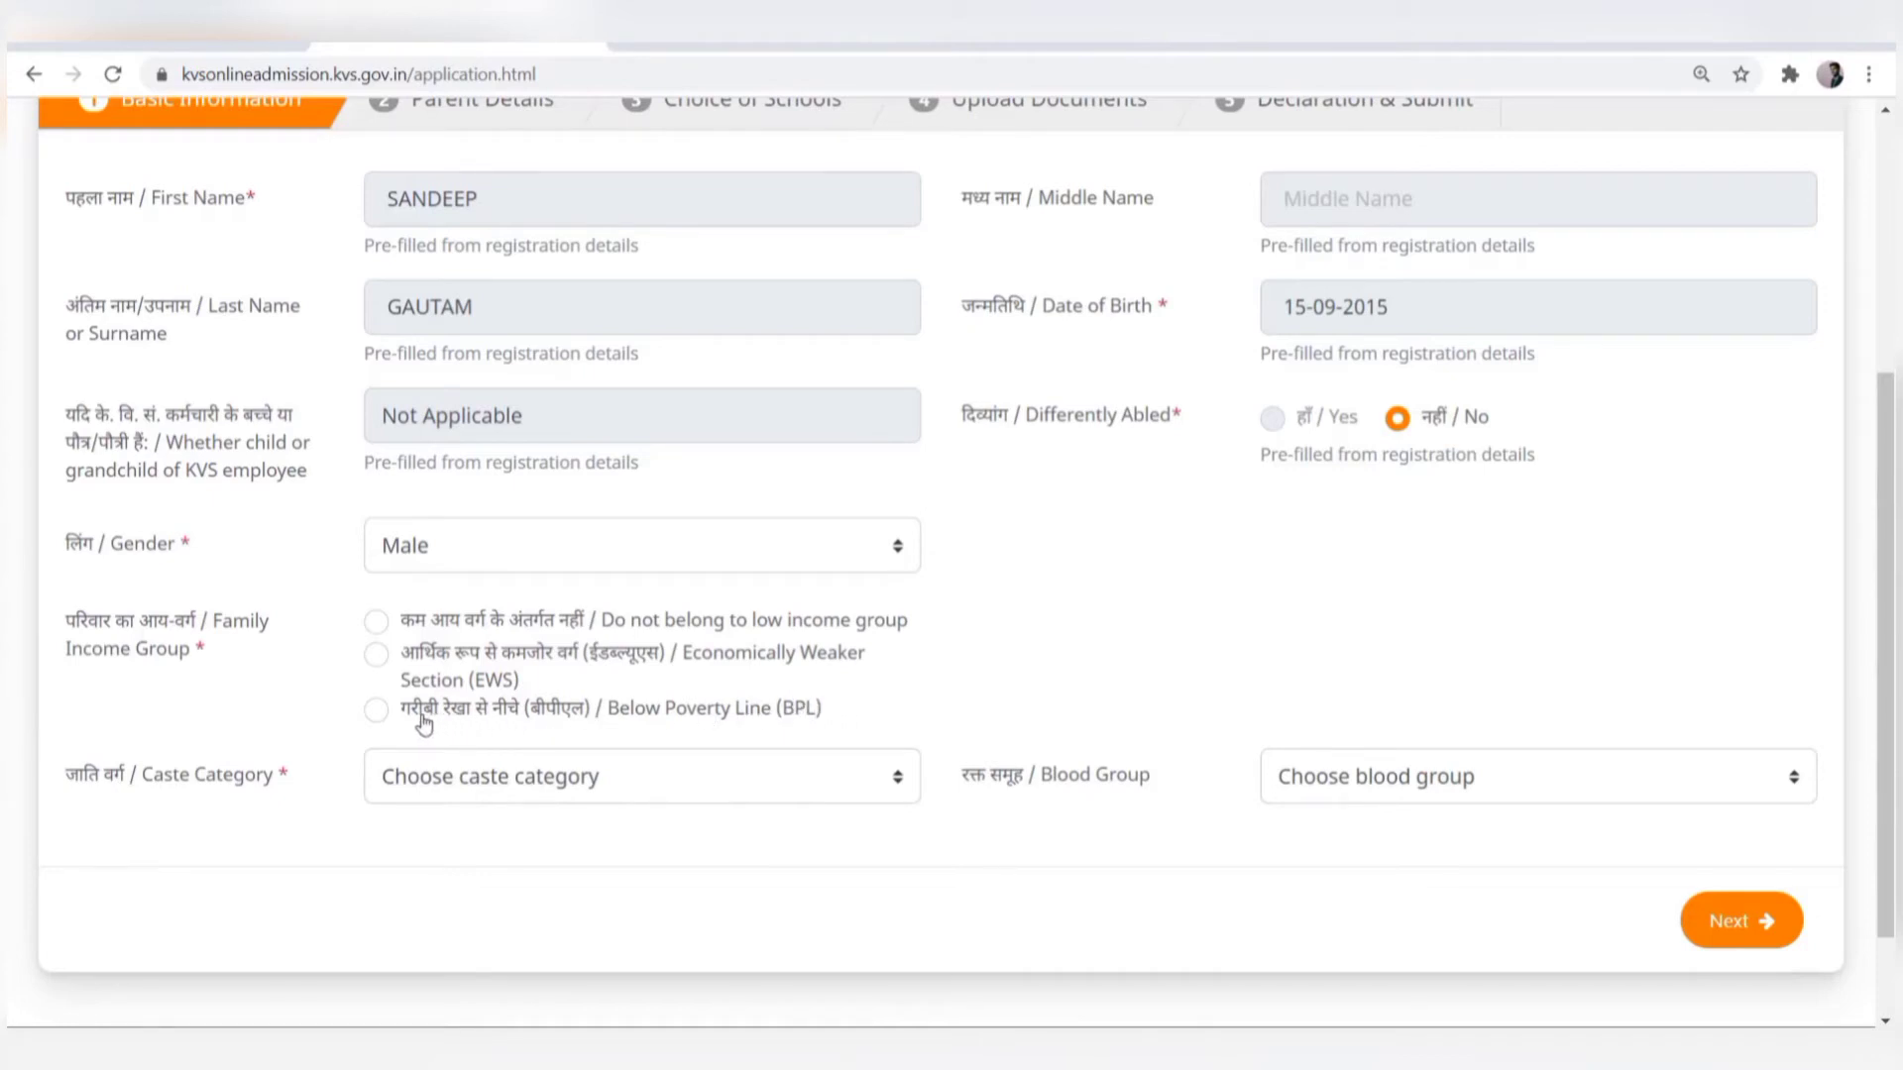
Try the EWS and BPL income options, then settle on 'Do not belong to low income group'.
left_click(378, 659)
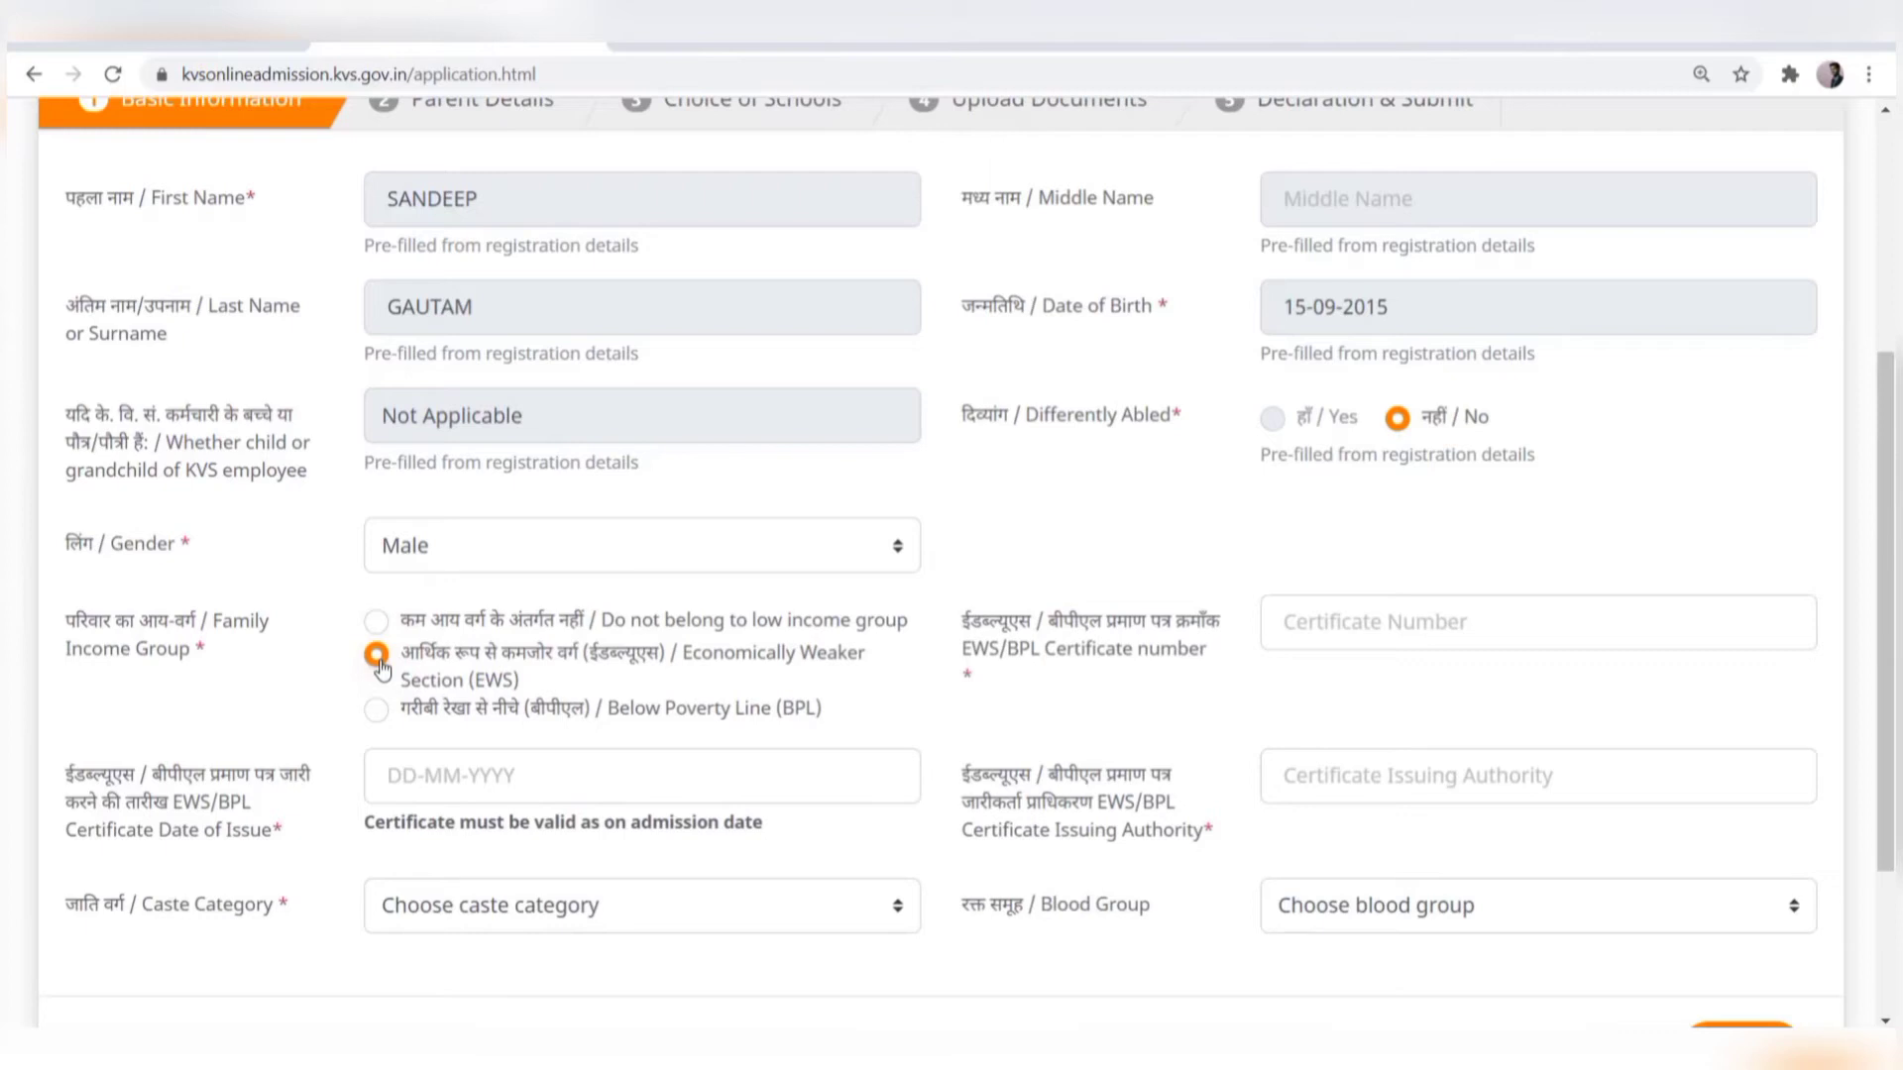
left_click(1321, 633)
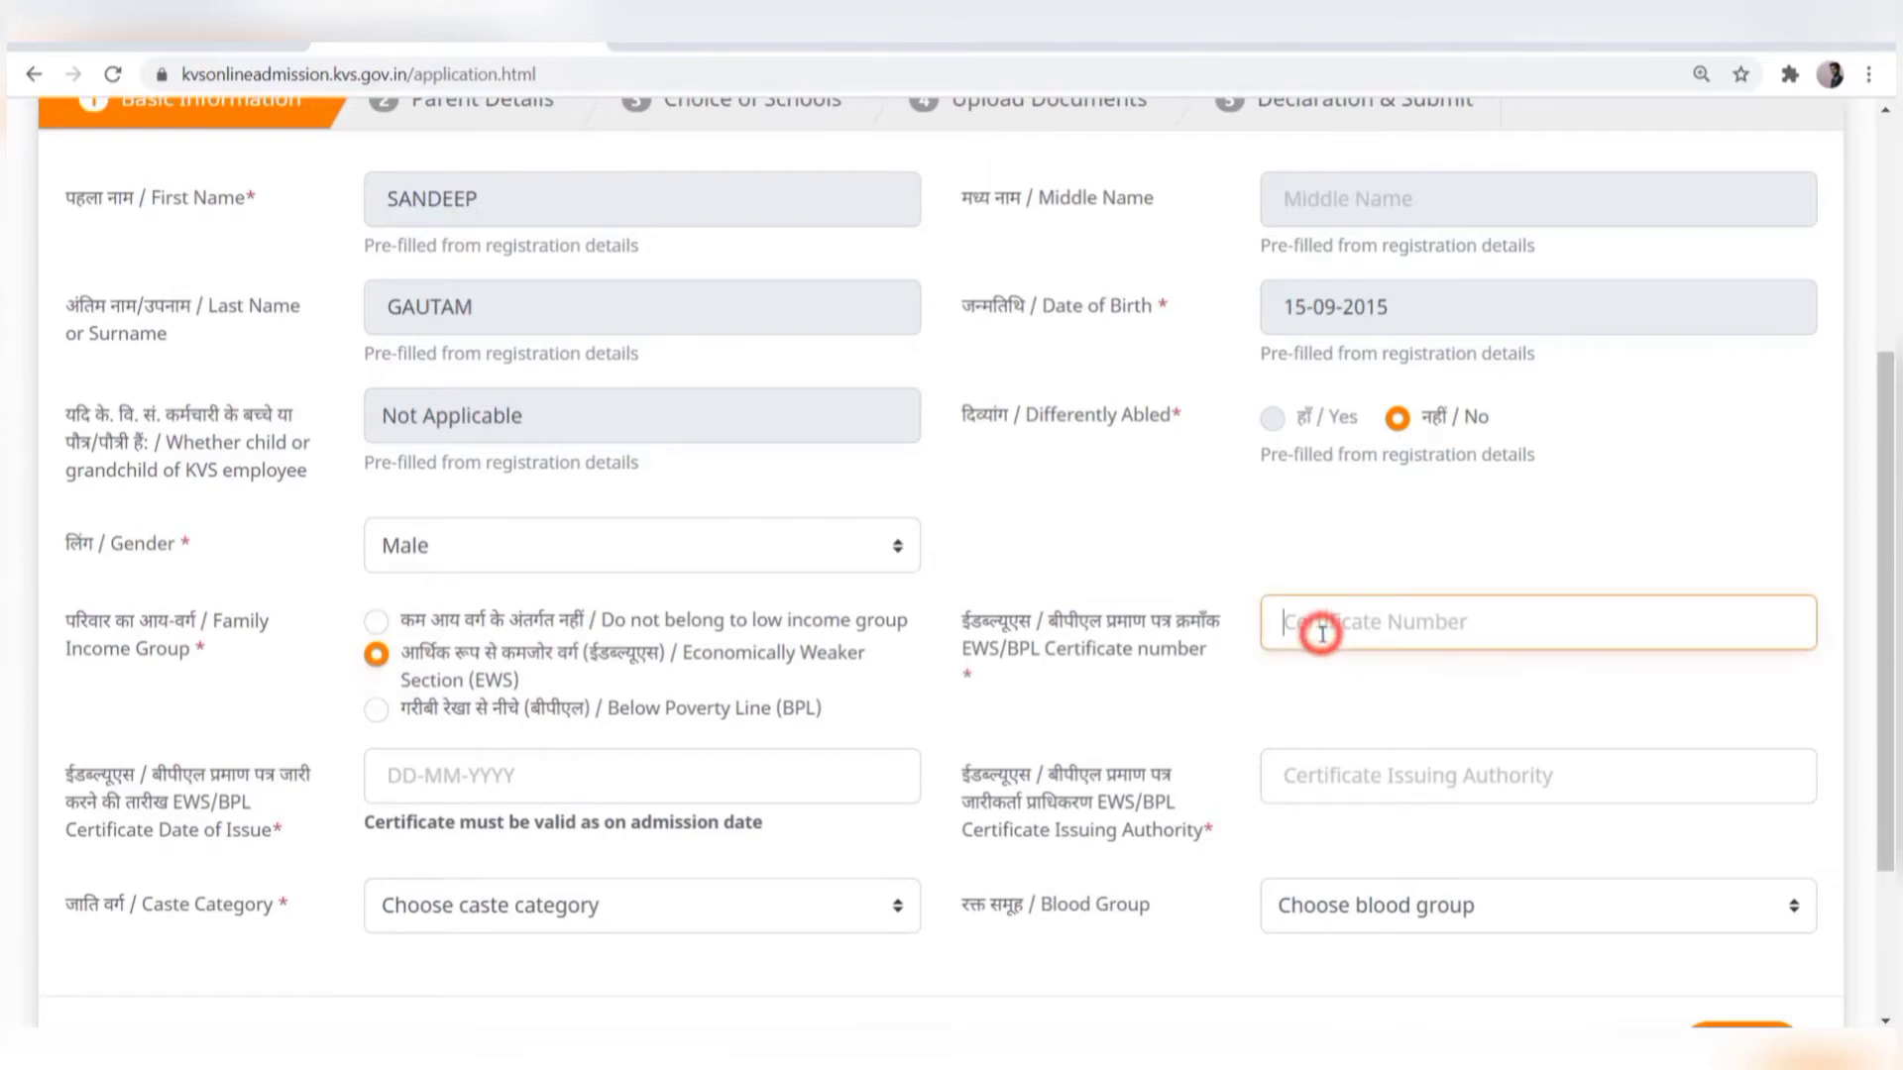
left_click(527, 792)
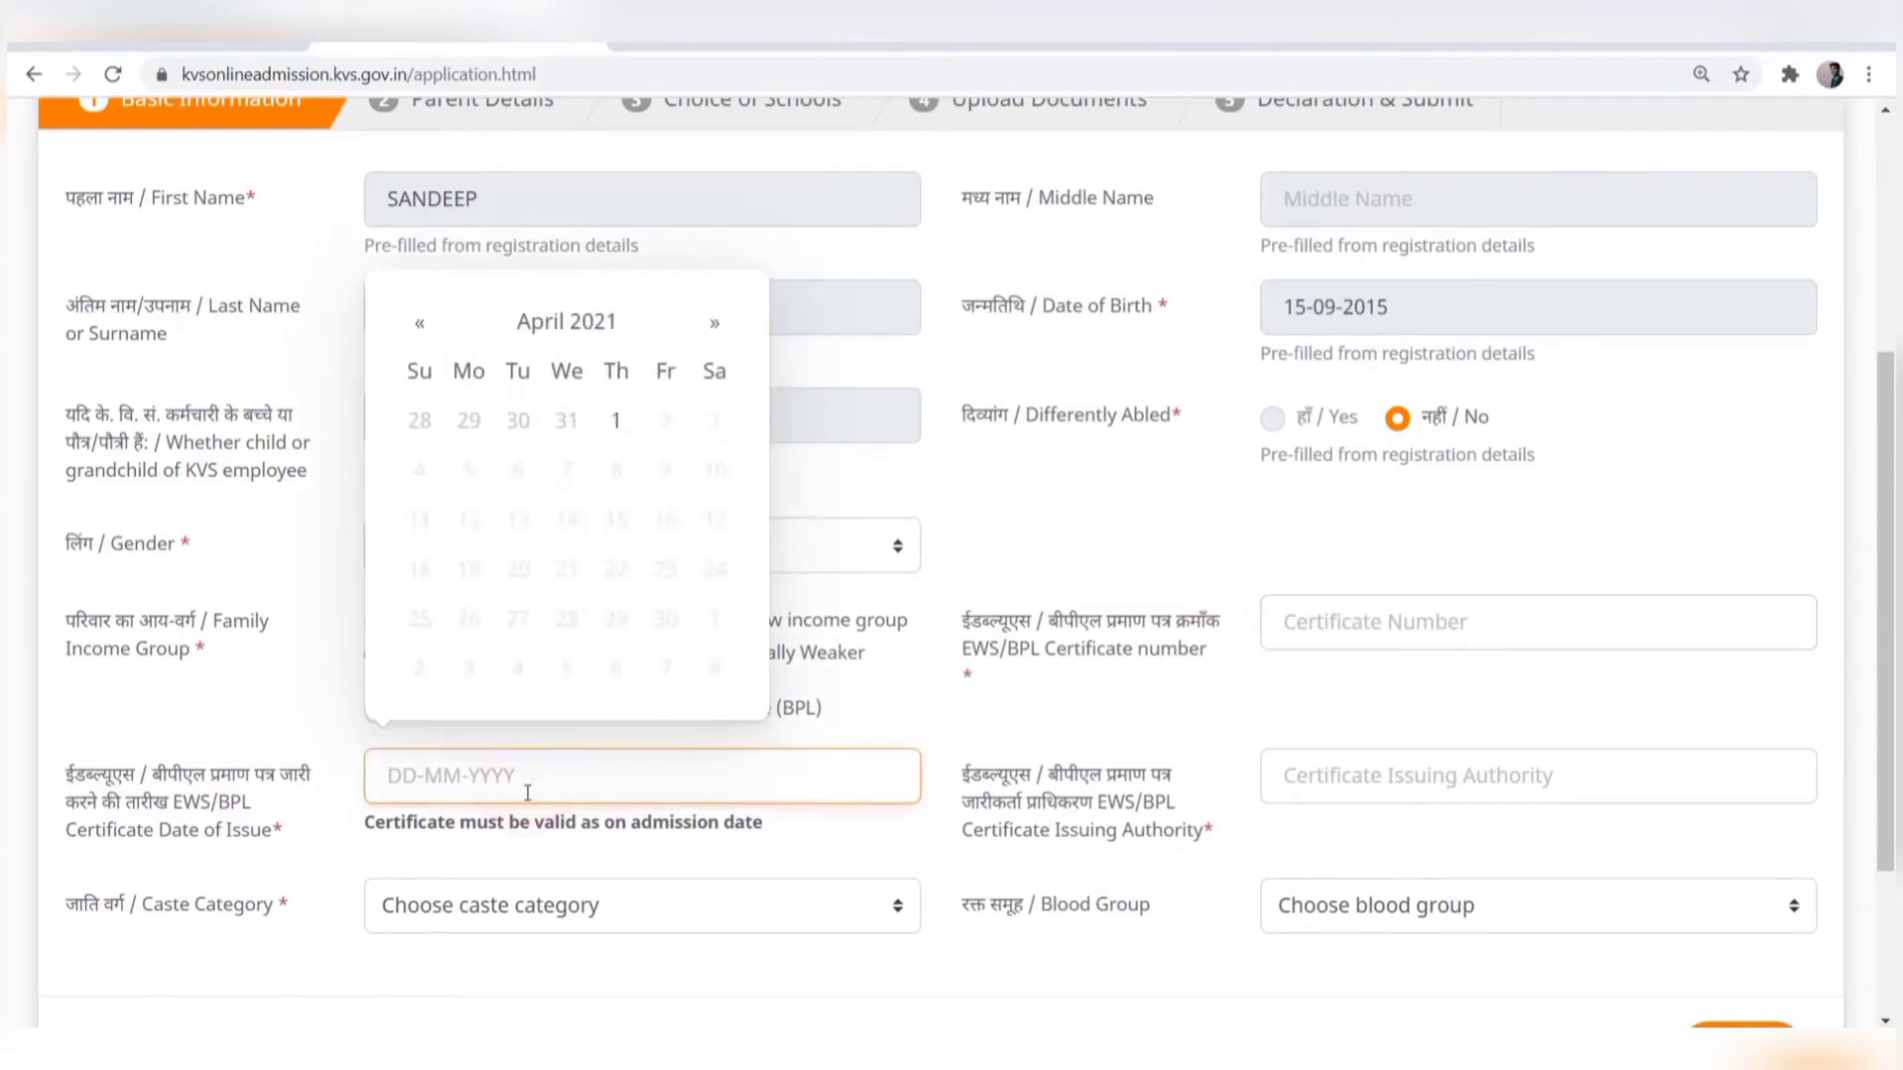
left_click(527, 792)
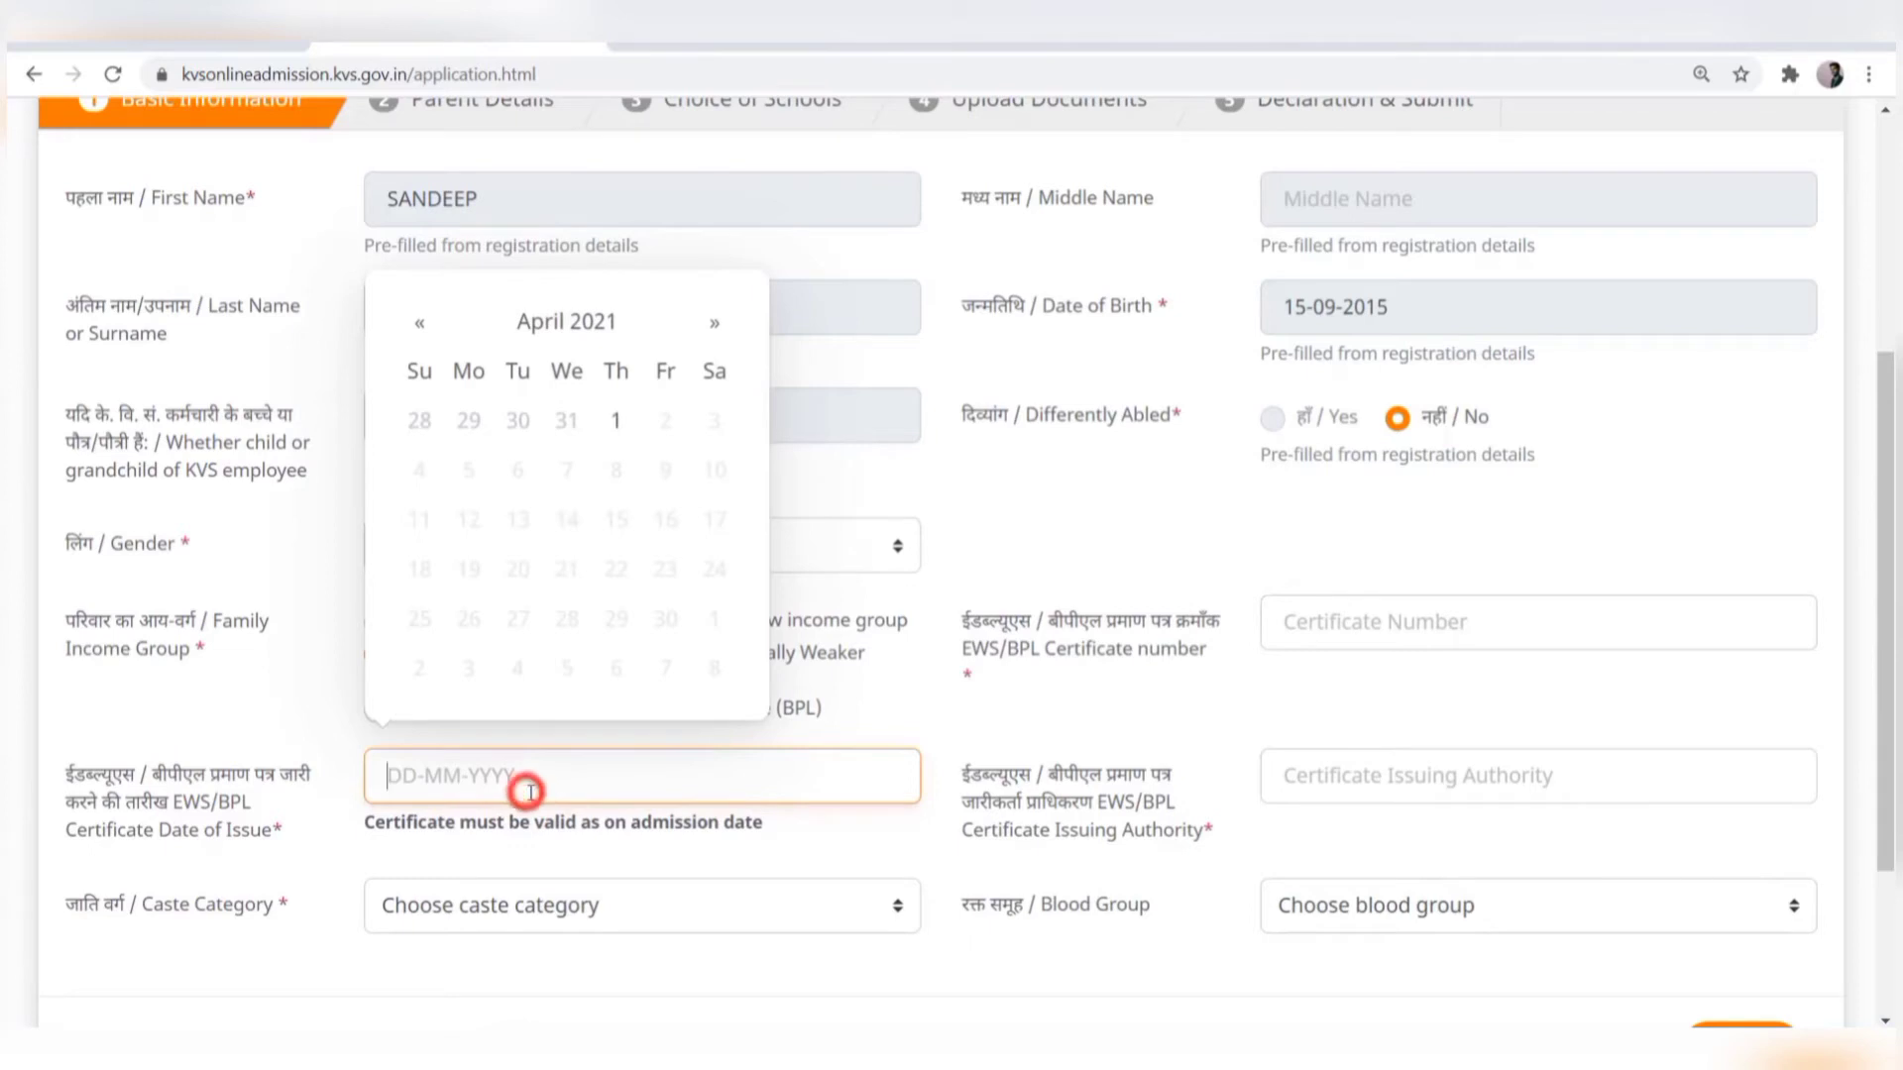
left_click(1322, 790)
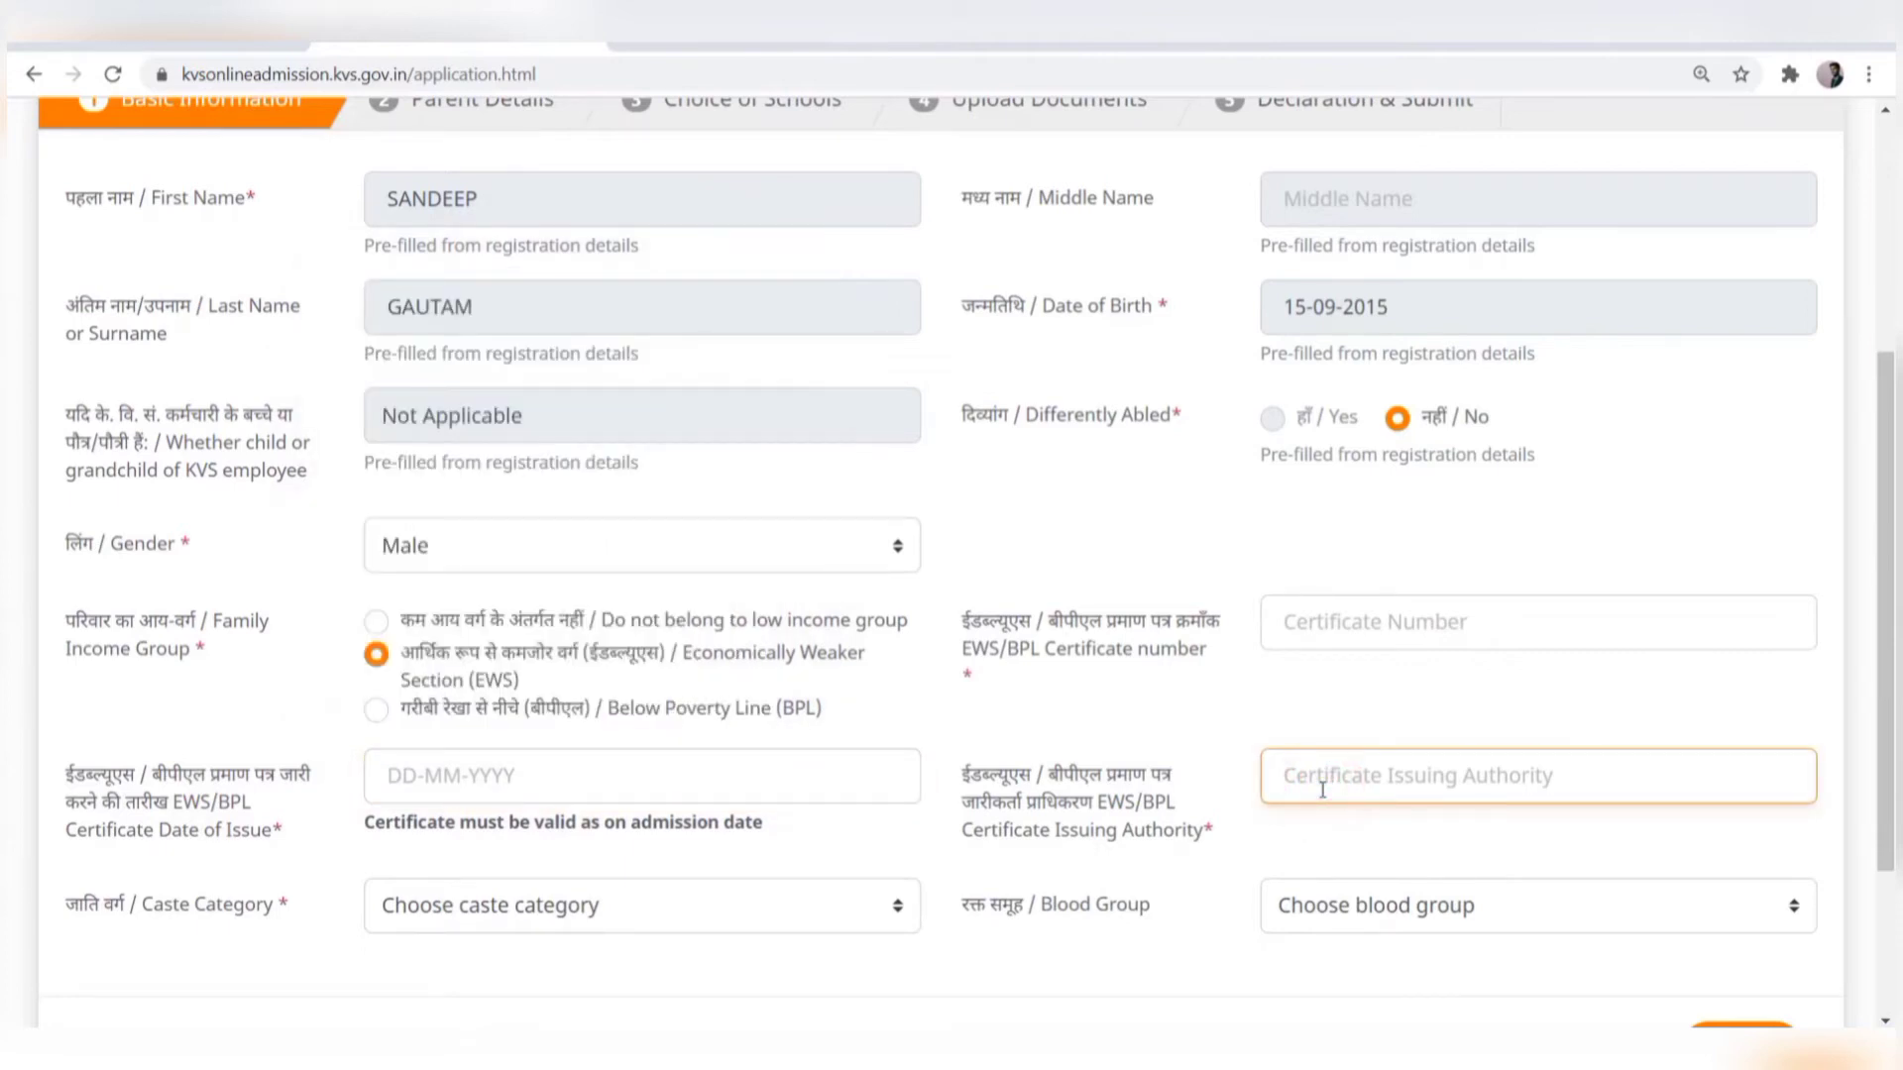
left_click(1275, 717)
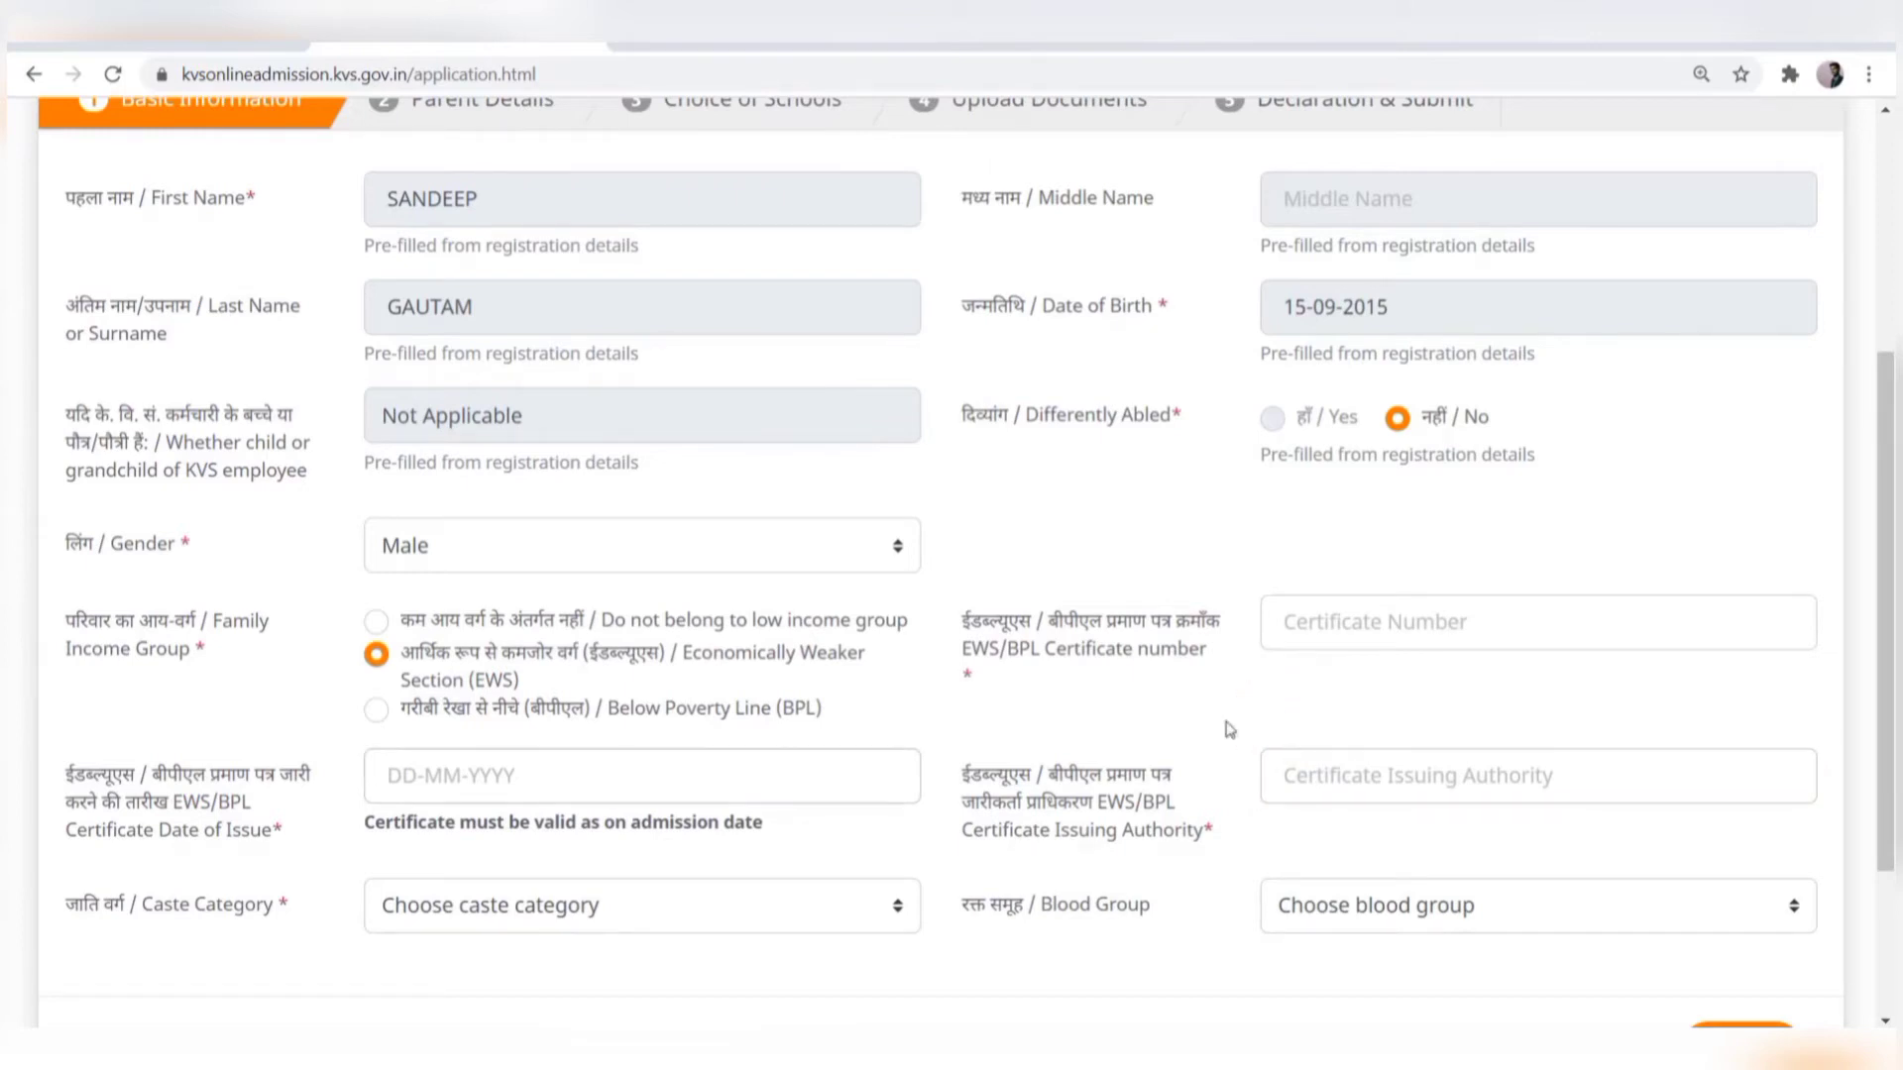
left_click(377, 711)
left_click(379, 624)
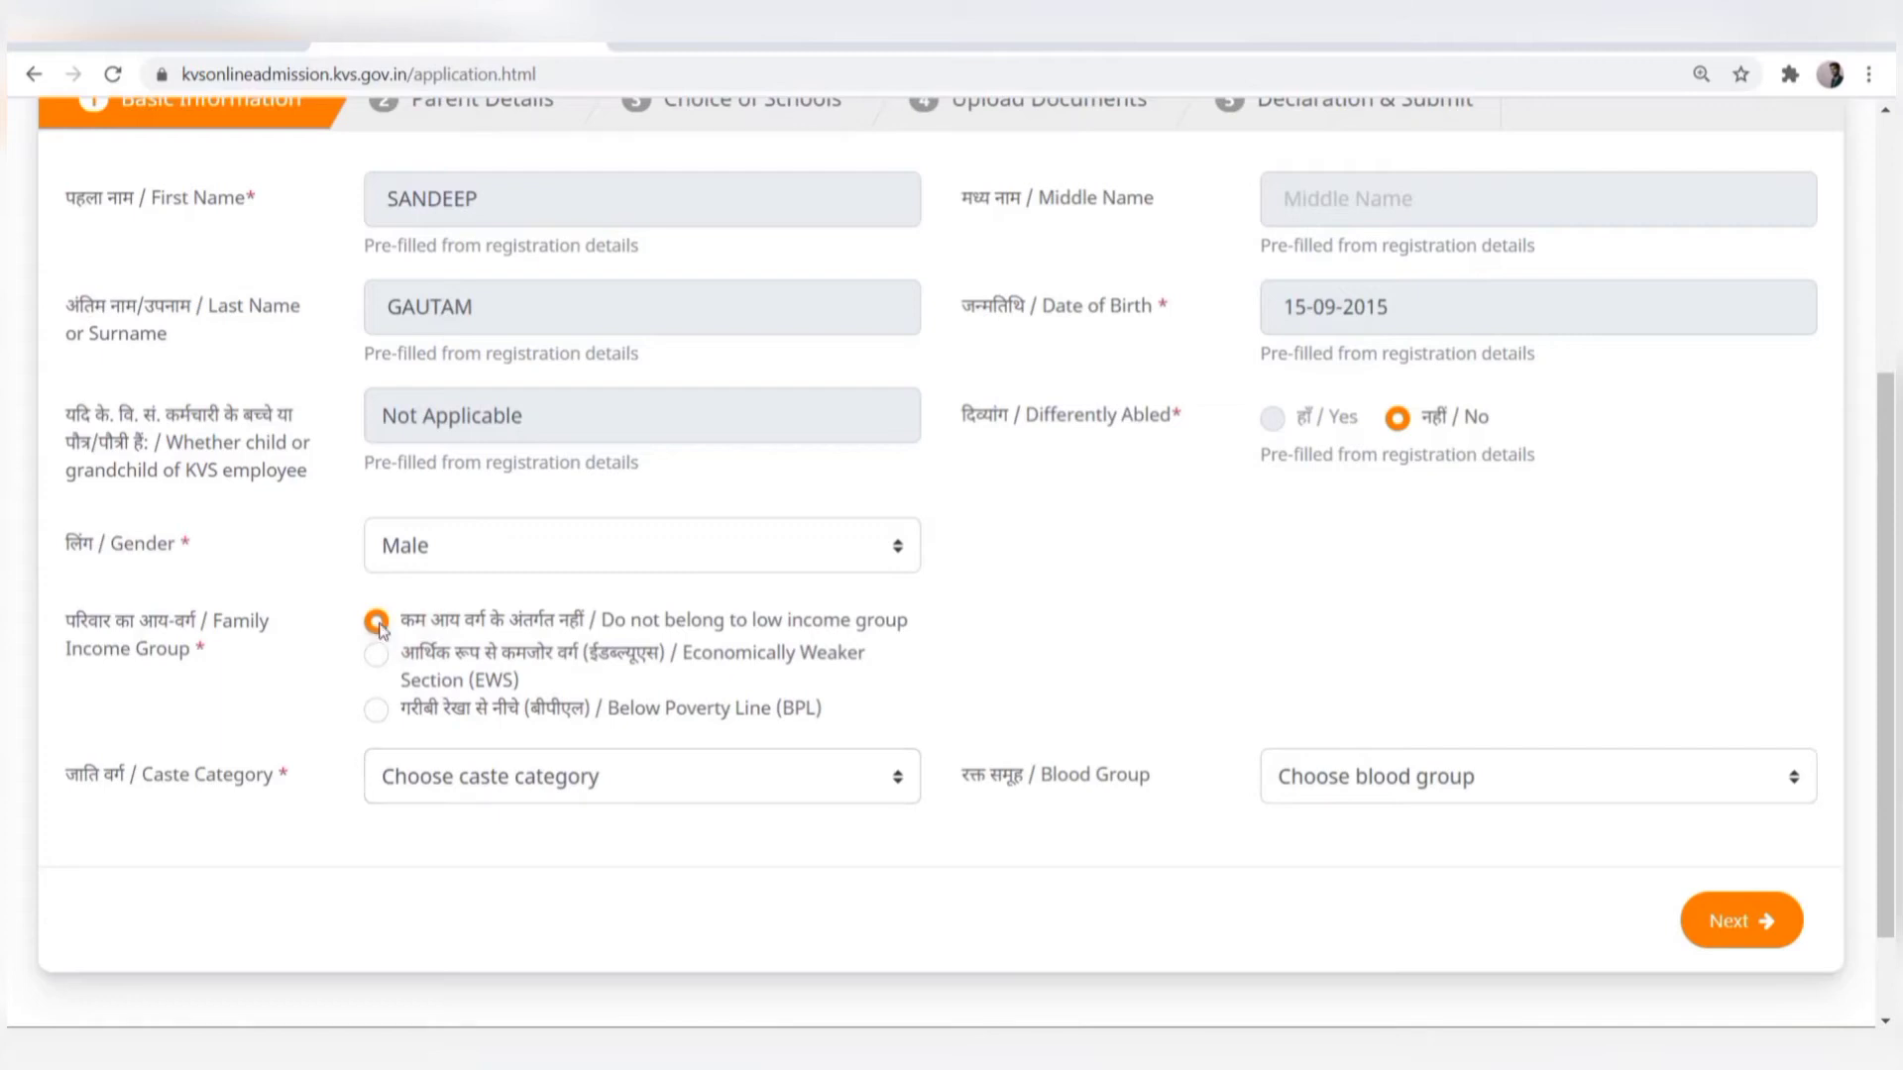
Set the Caste Category to SC.
left_click(899, 787)
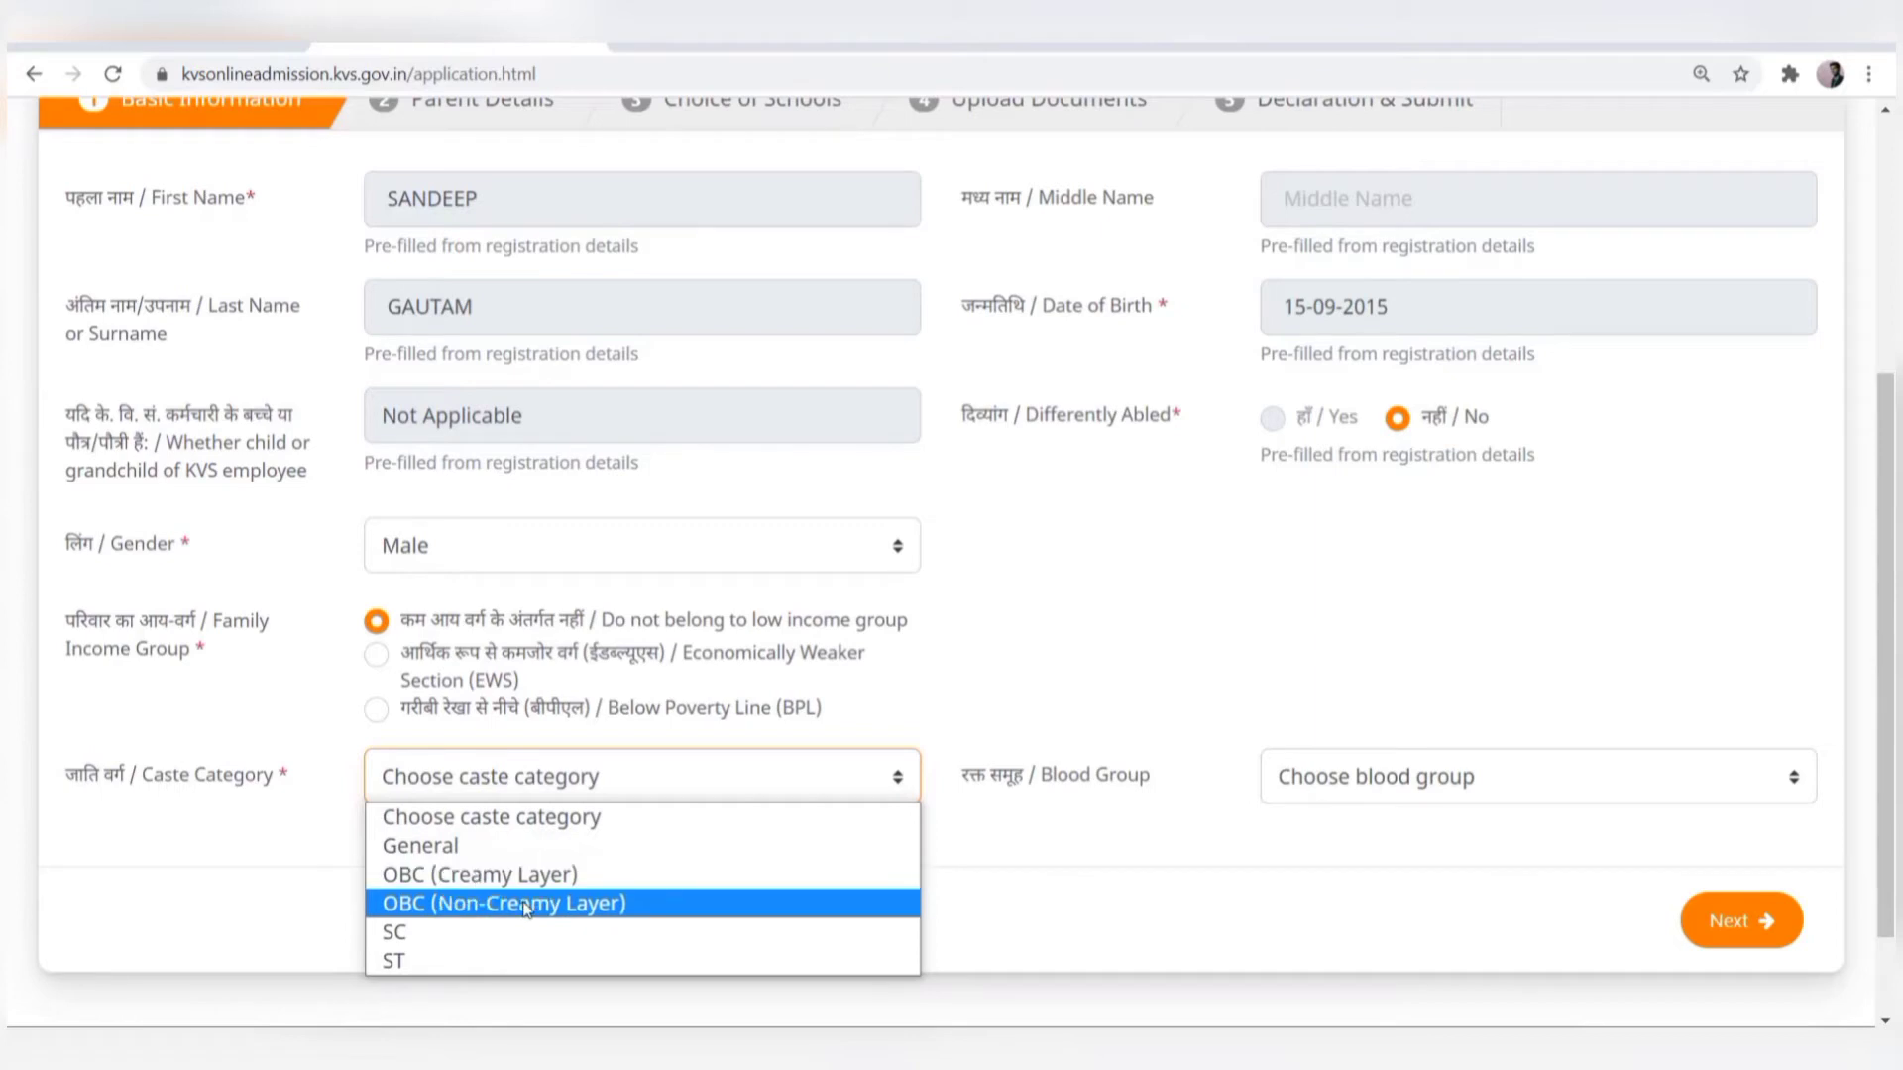
key("Down")
key("Down")
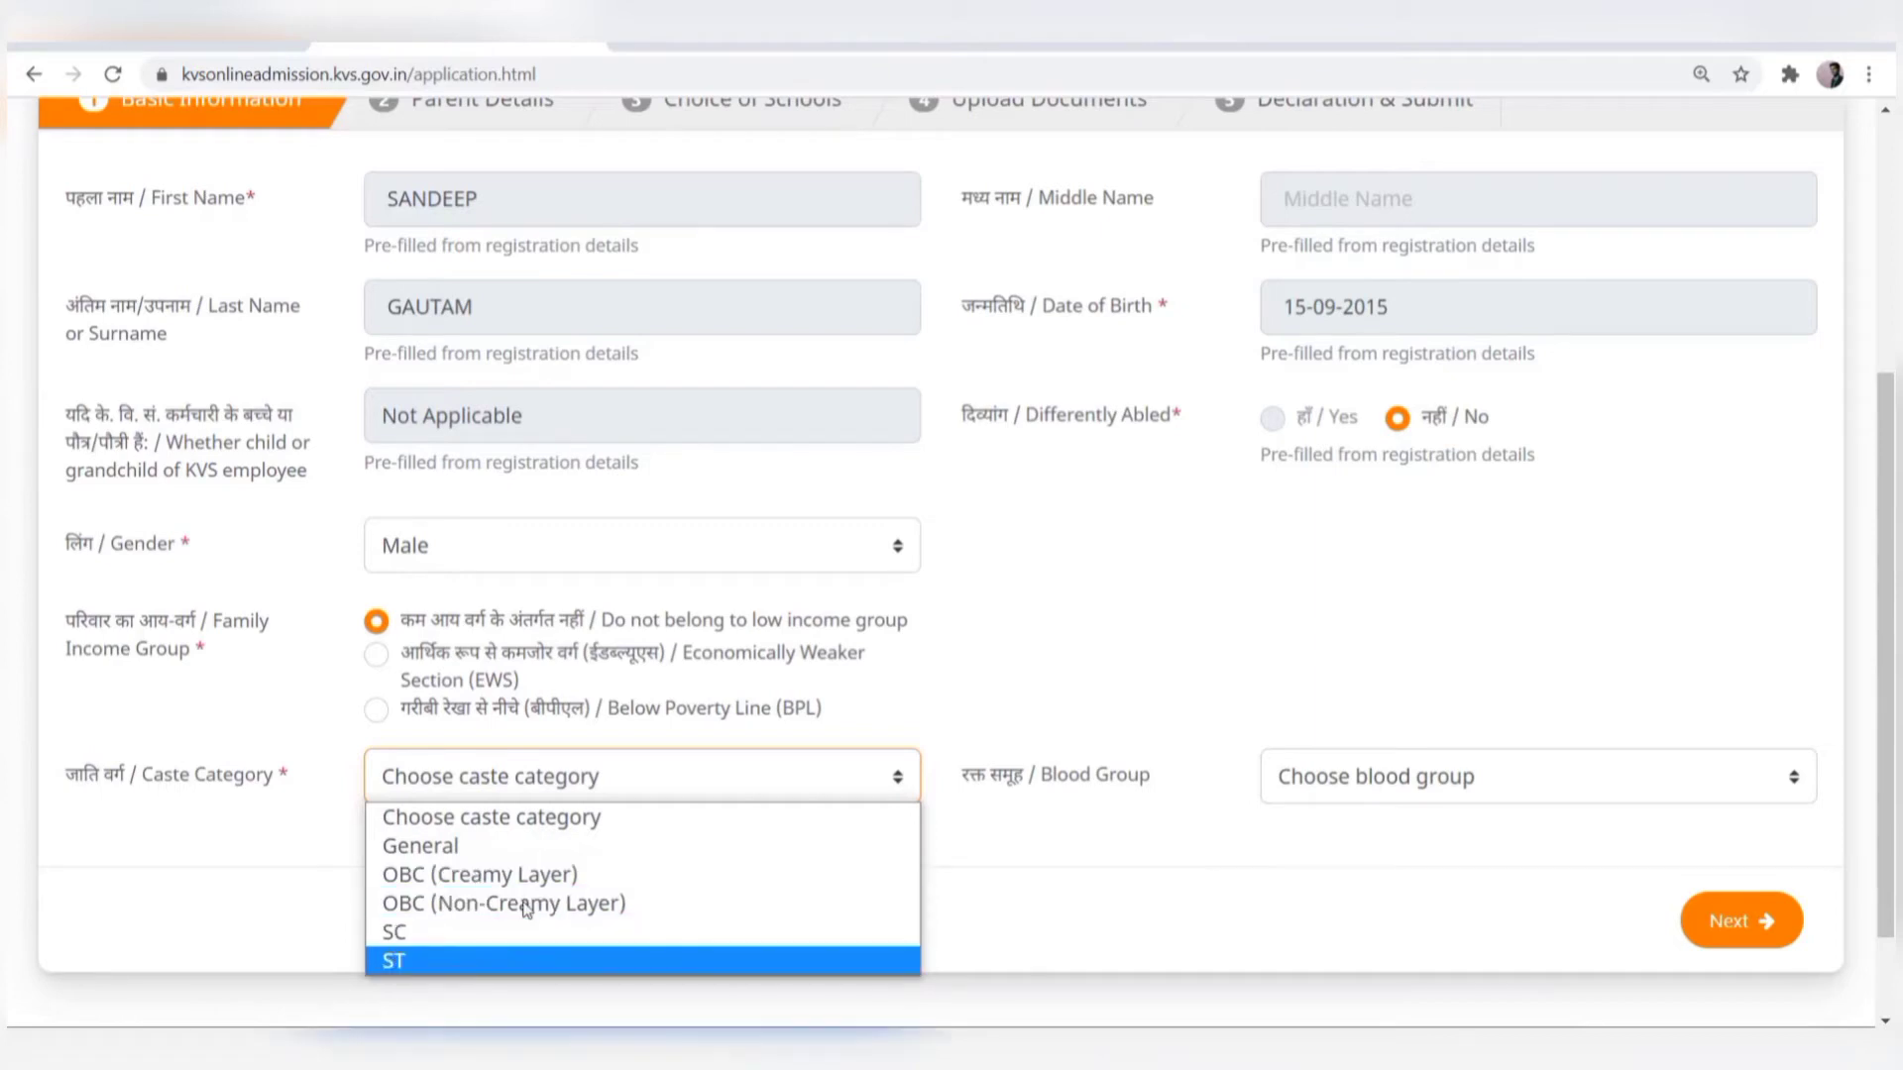
key("Up")
key("Up")
key("Up")
key("Up")
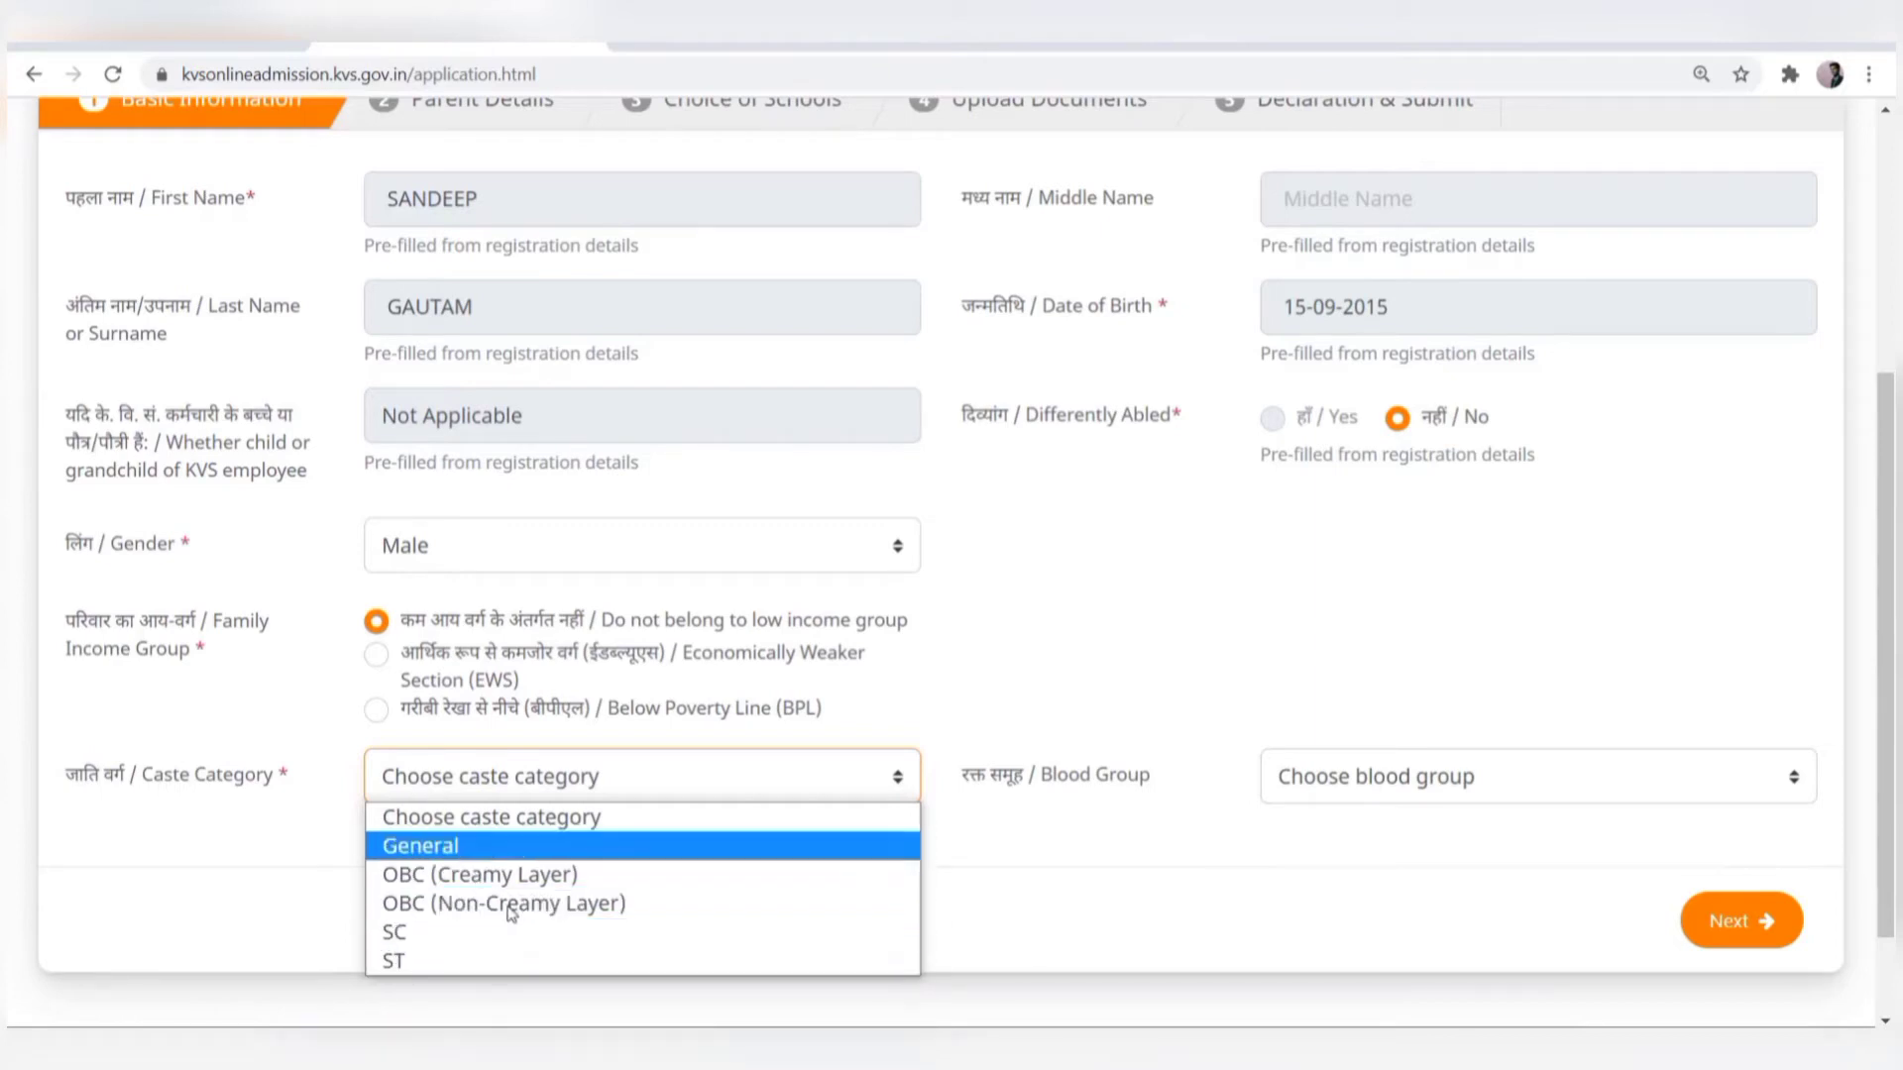
left_click(417, 936)
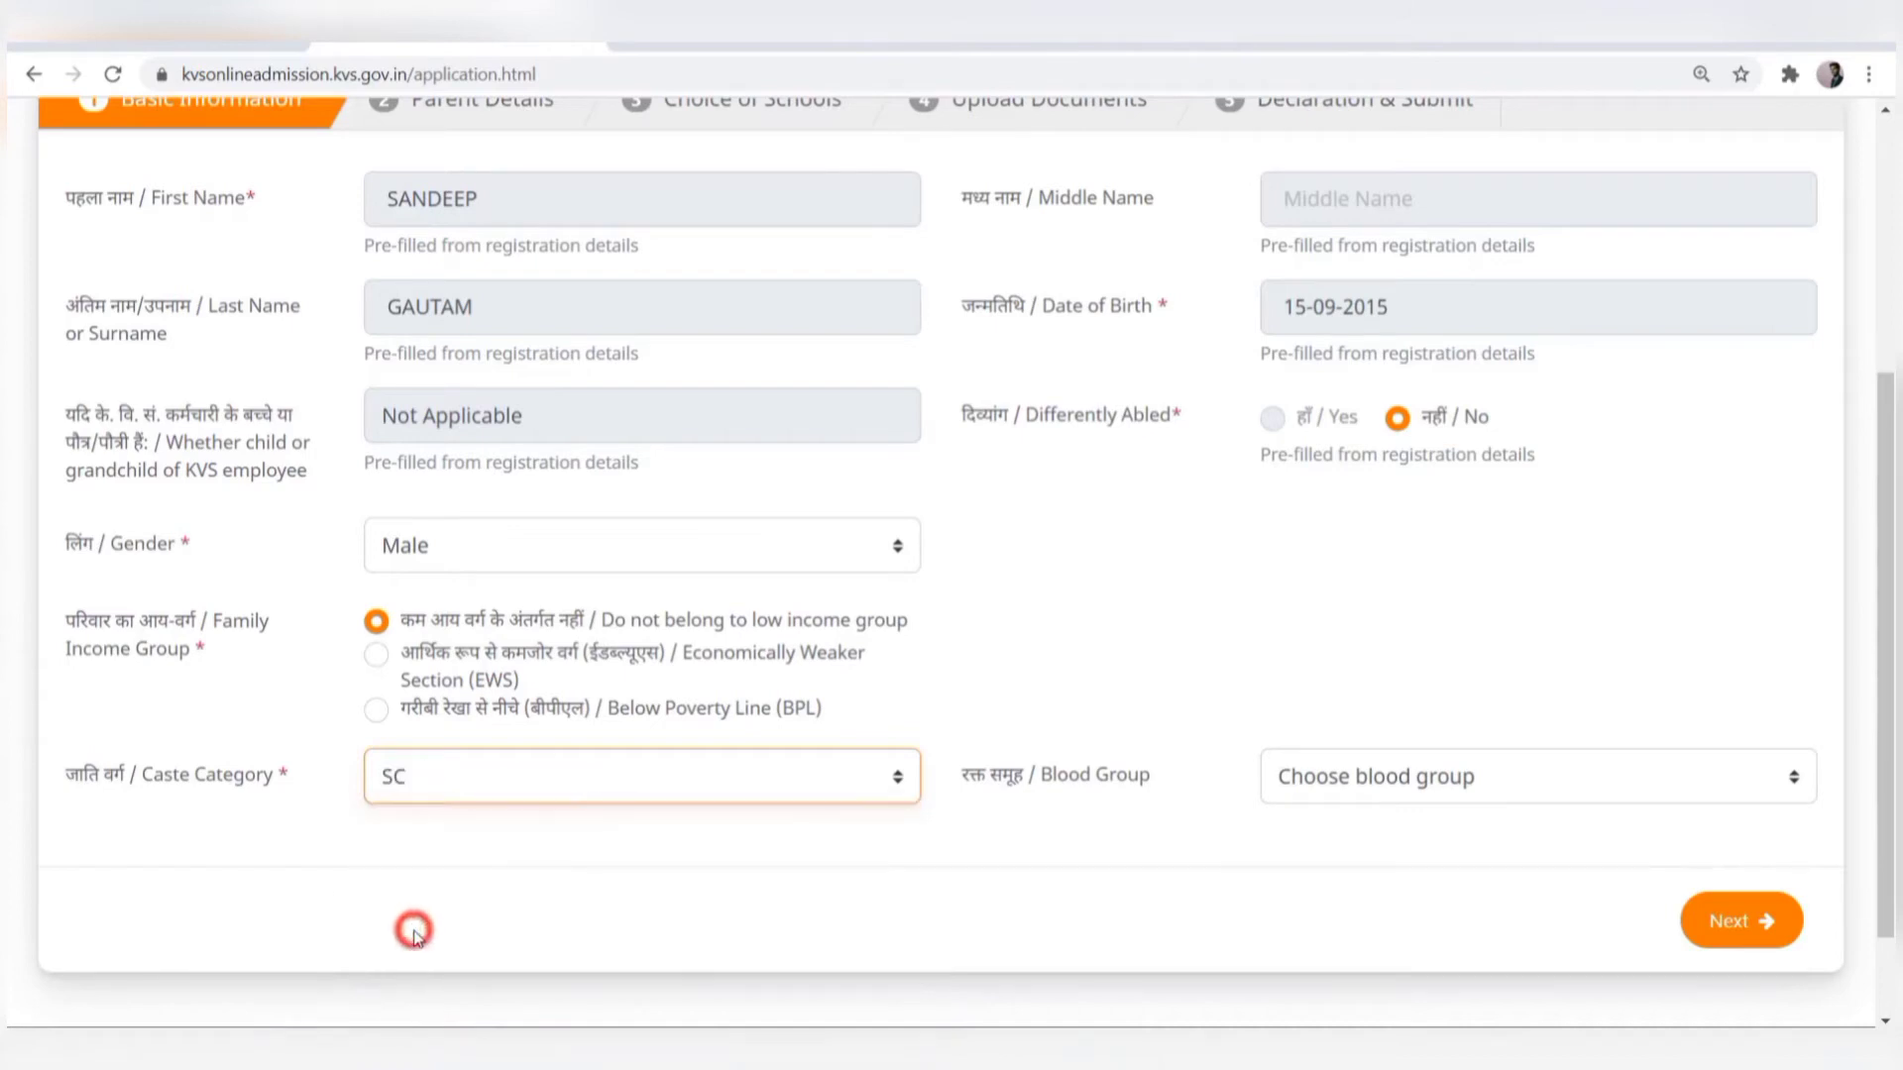
left_click(1078, 860)
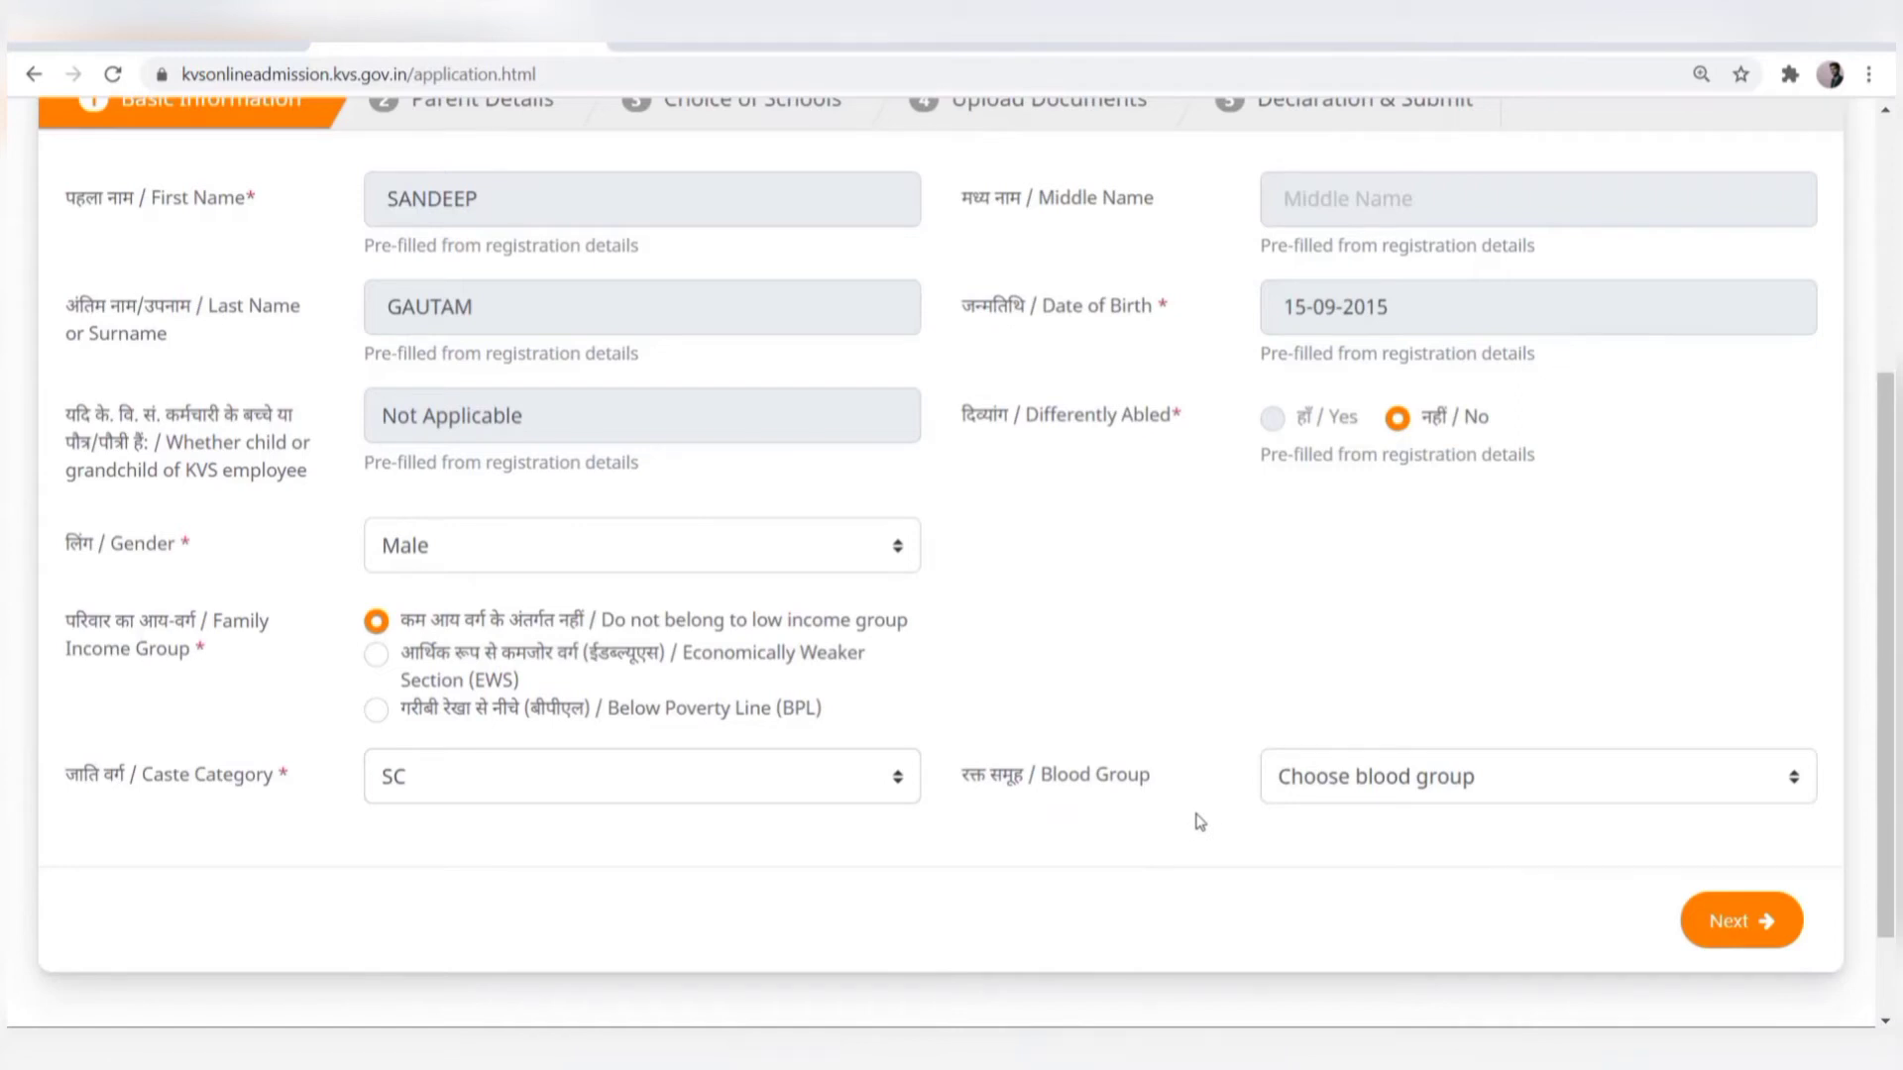
Set the Blood Group to B +ve.
left_click(1791, 782)
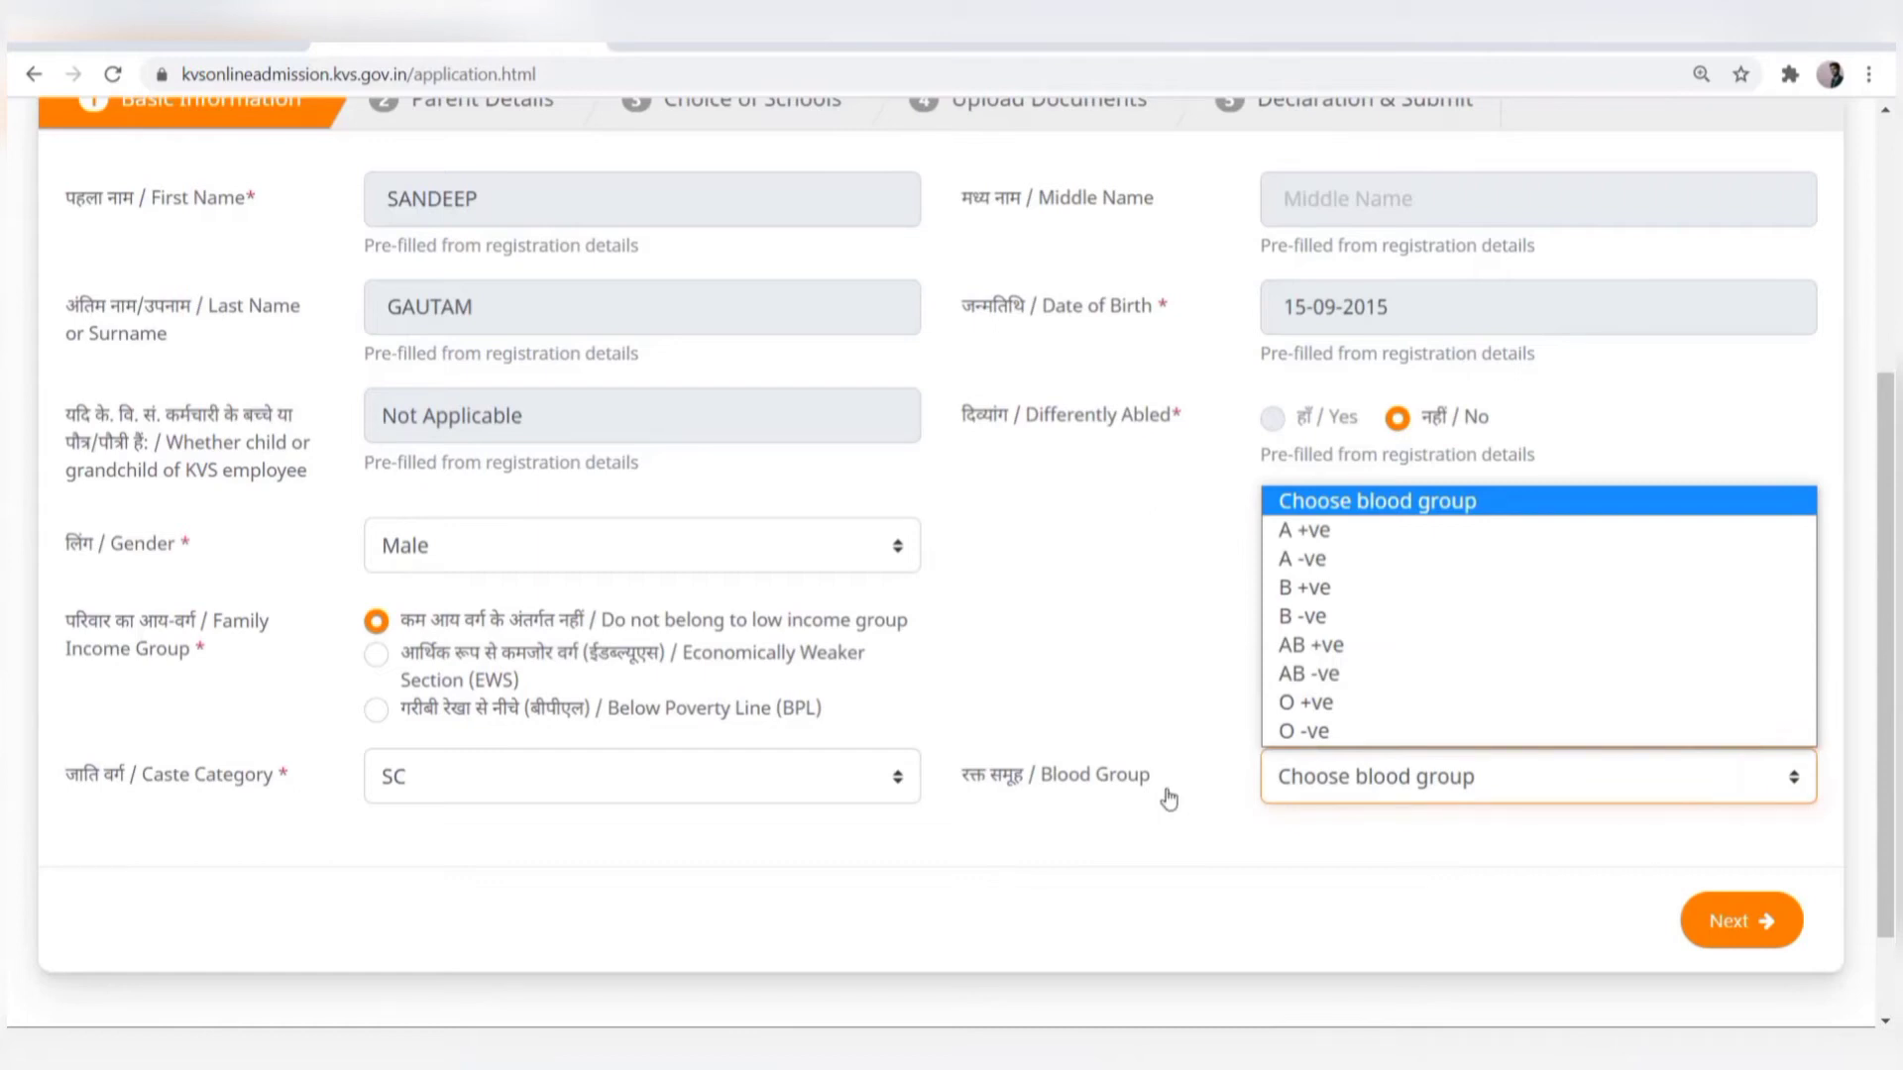
key("Down")
key("Down")
key("Down")
key("Down")
key("Down")
key("Down")
key("Up")
key("Up")
key("Down")
key("Down")
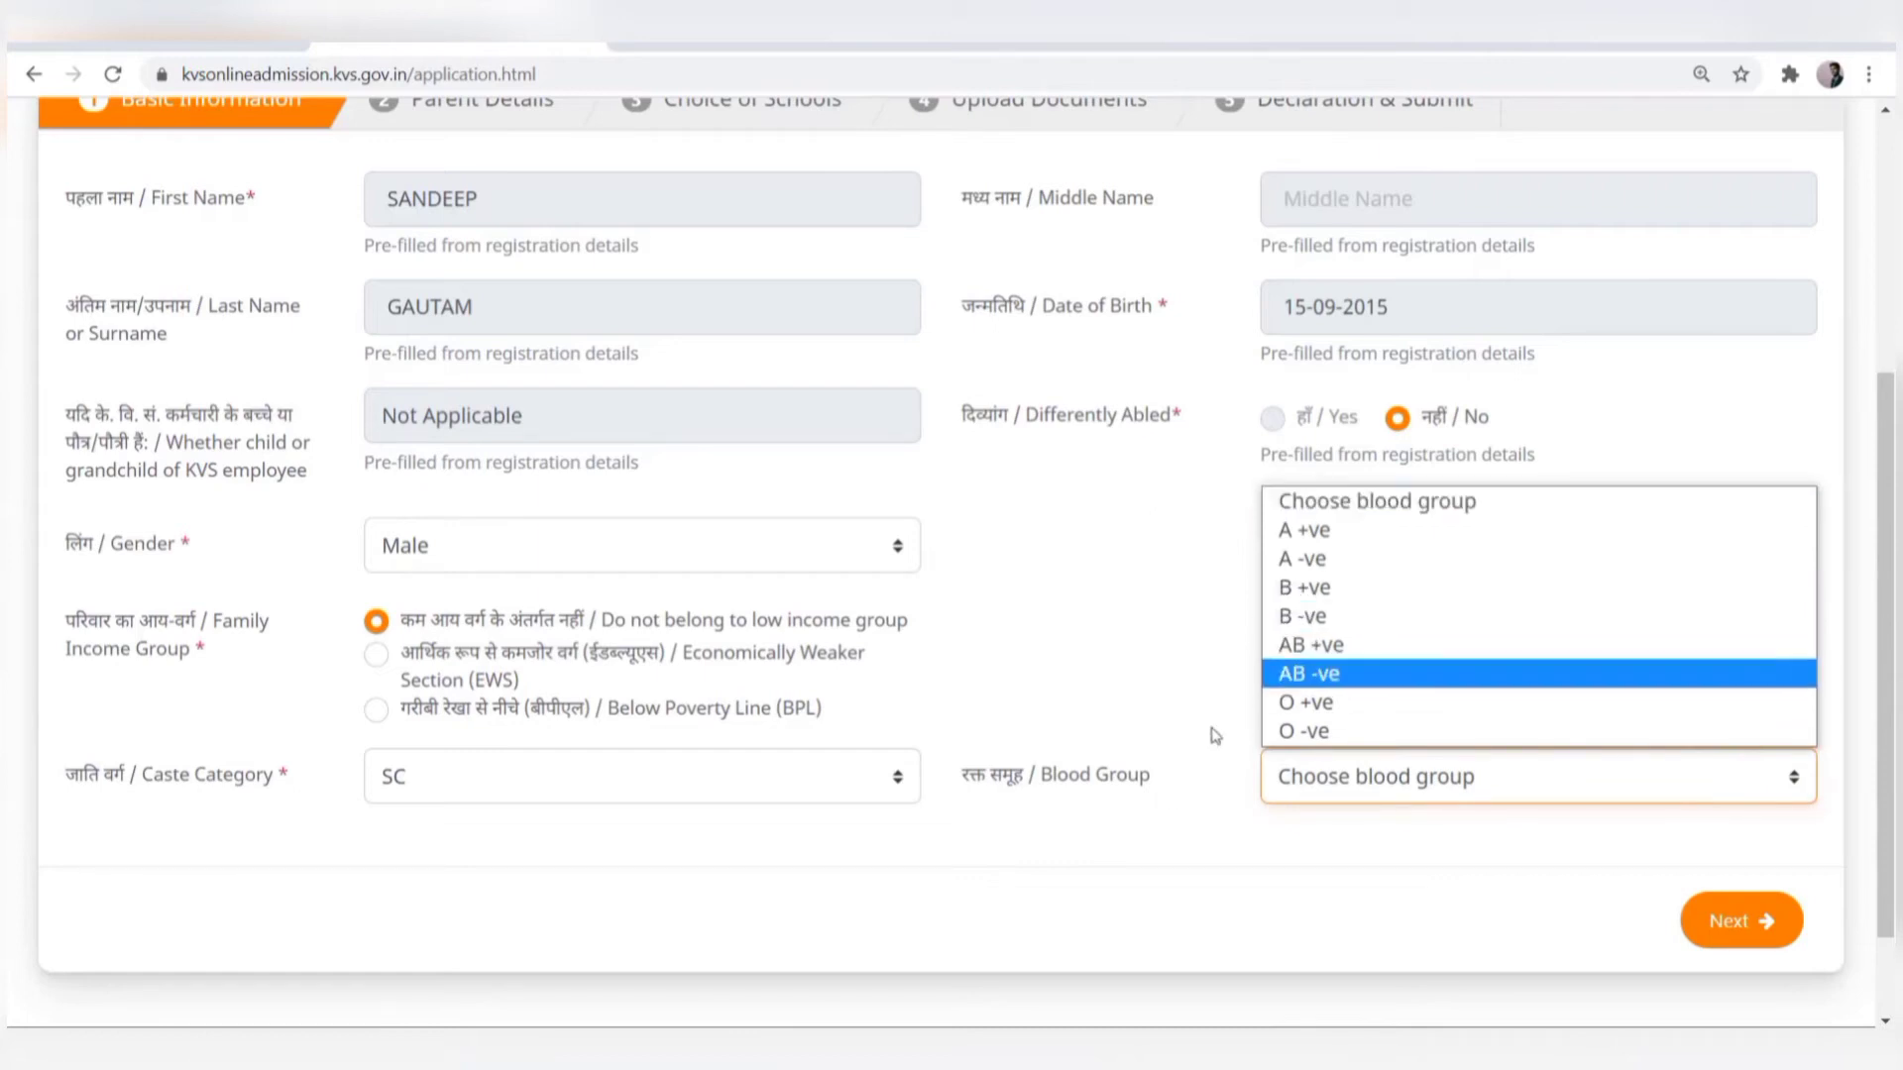
left_click(1307, 598)
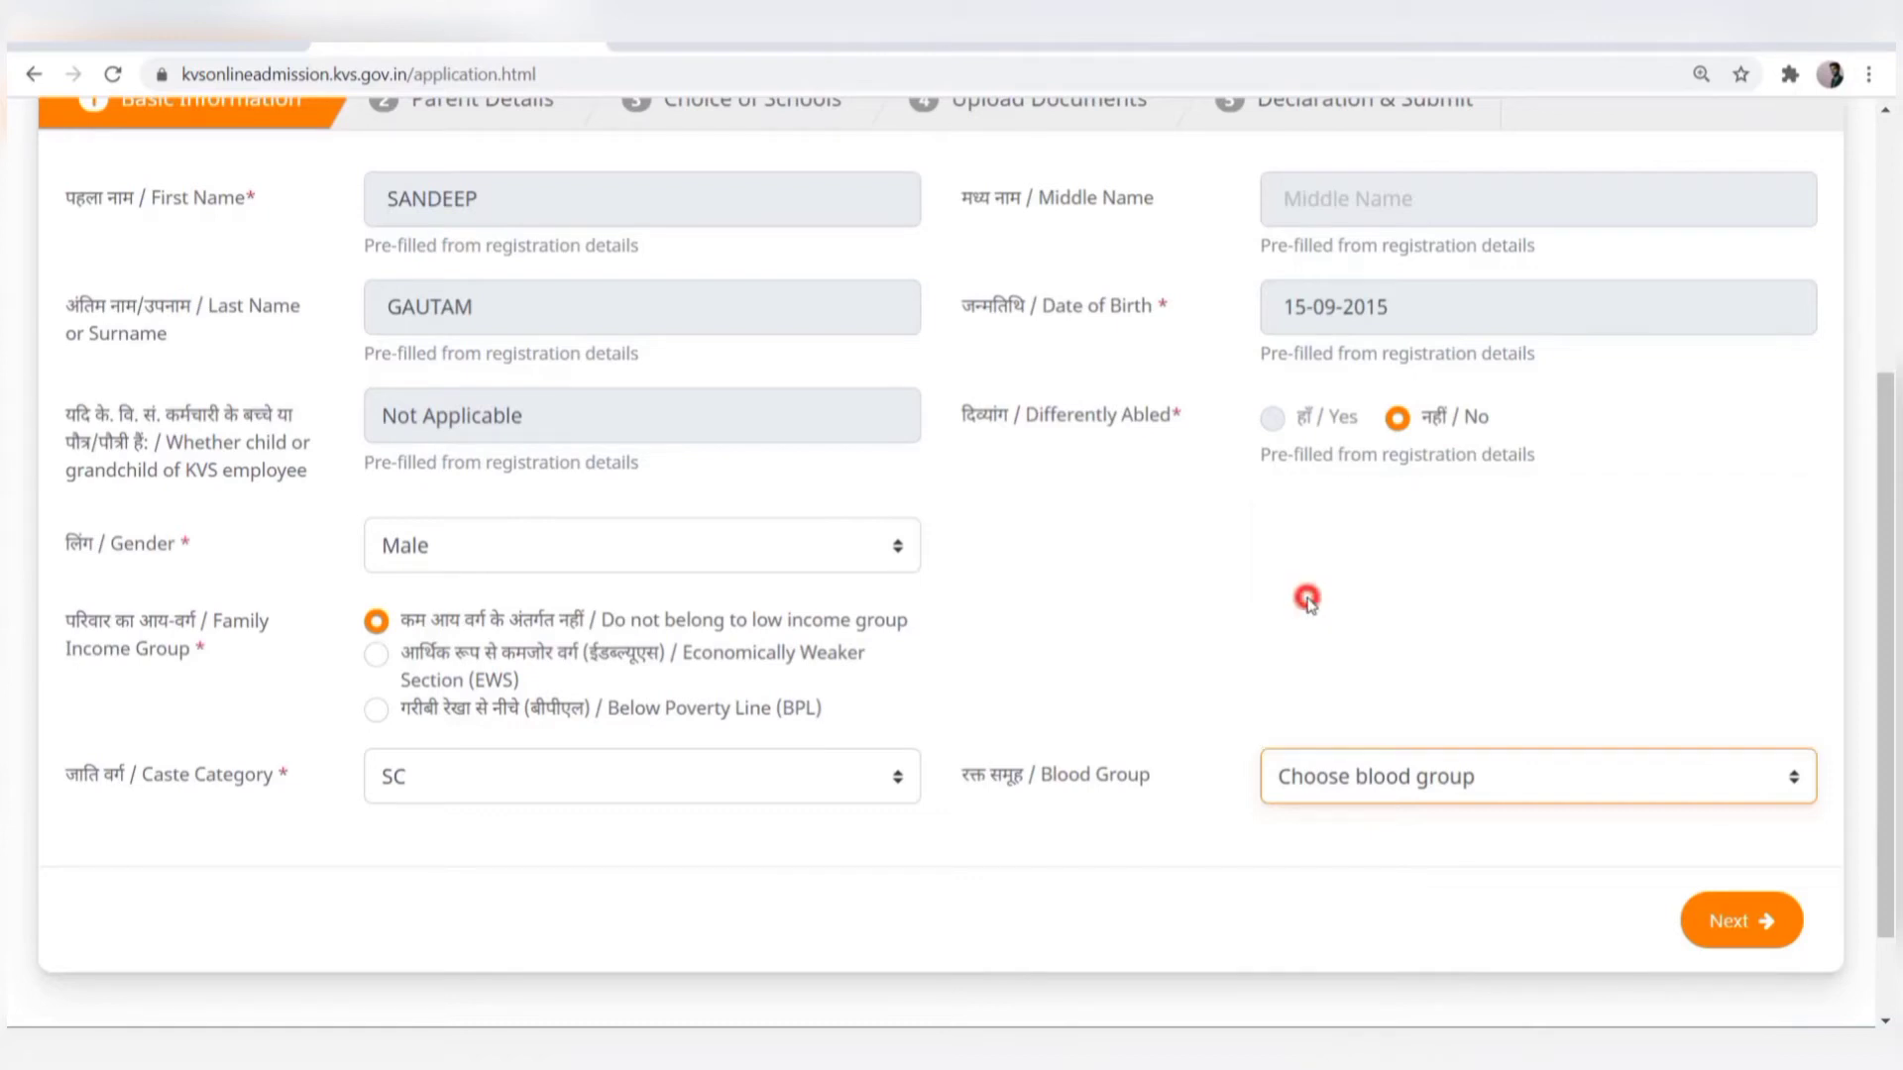
left_click(1179, 920)
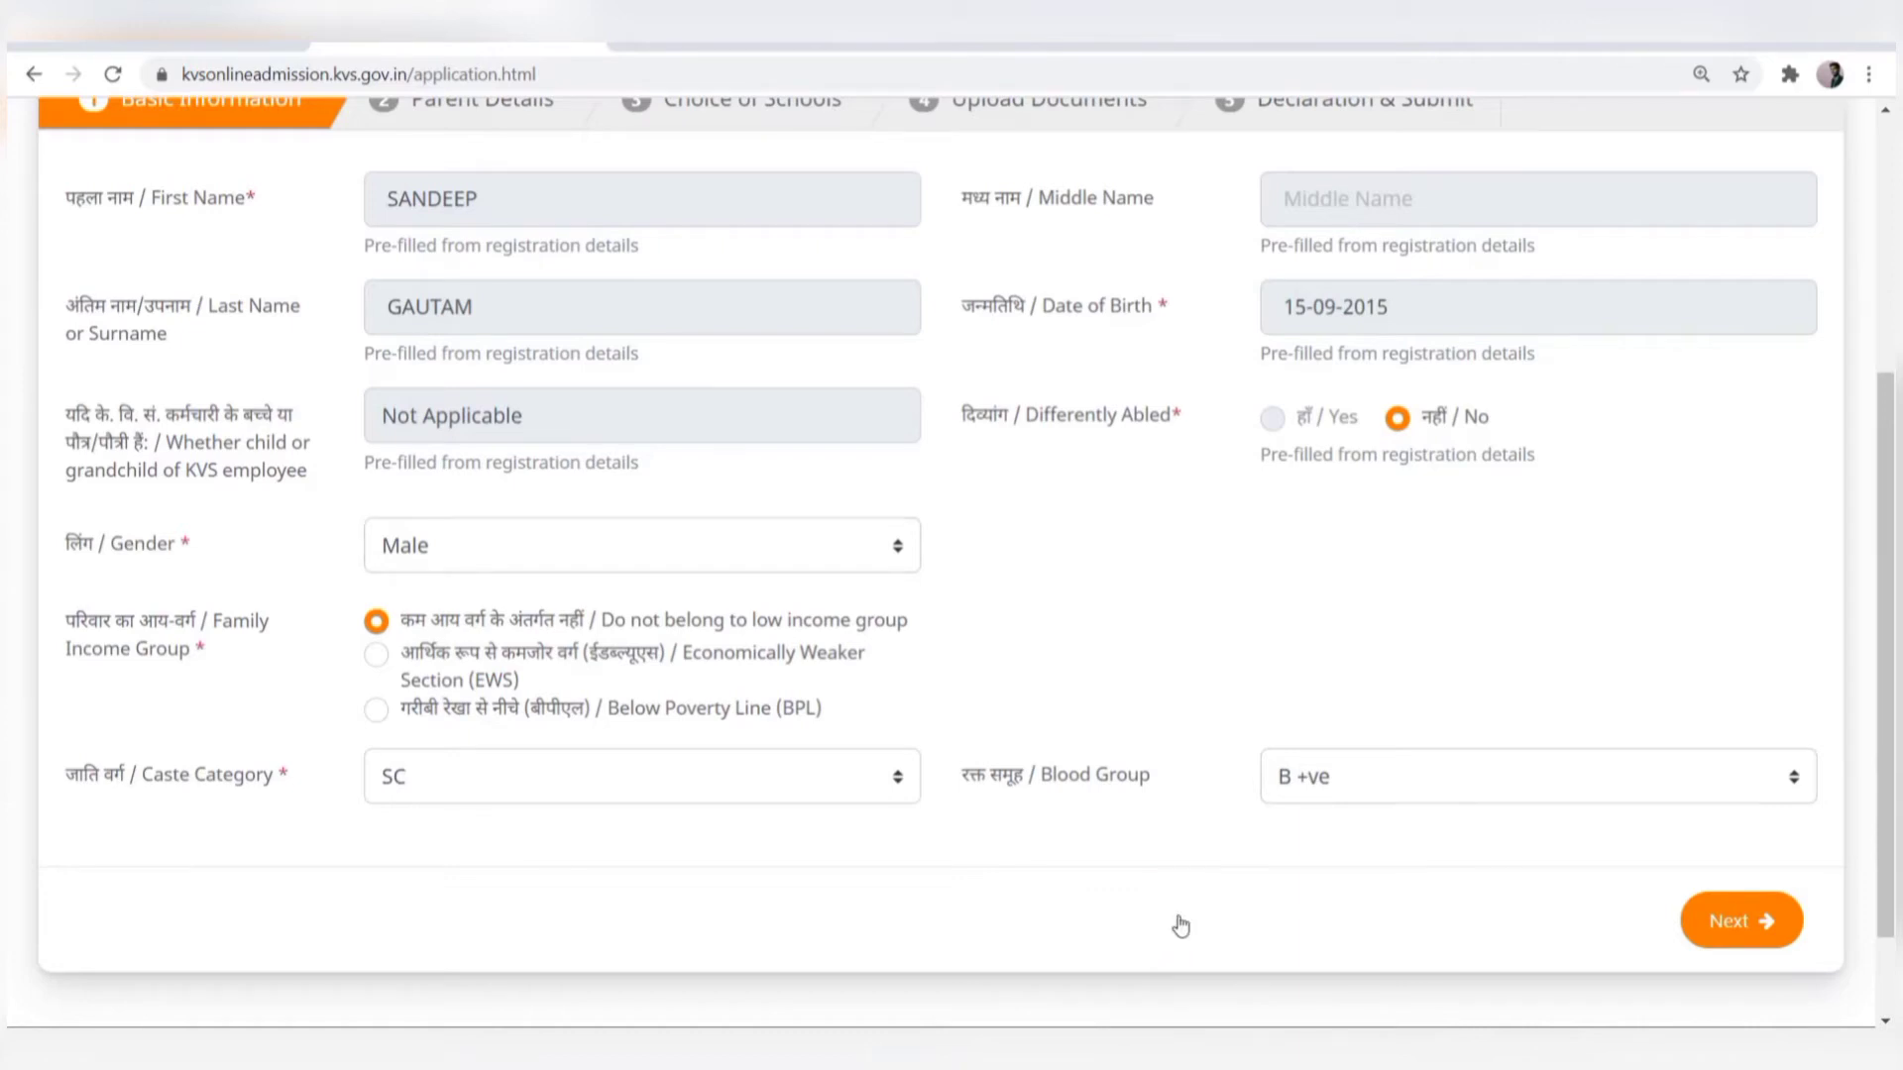
Advance from Basic Information to the Parent Details step and return to the top of the form.
left_click(1888, 694)
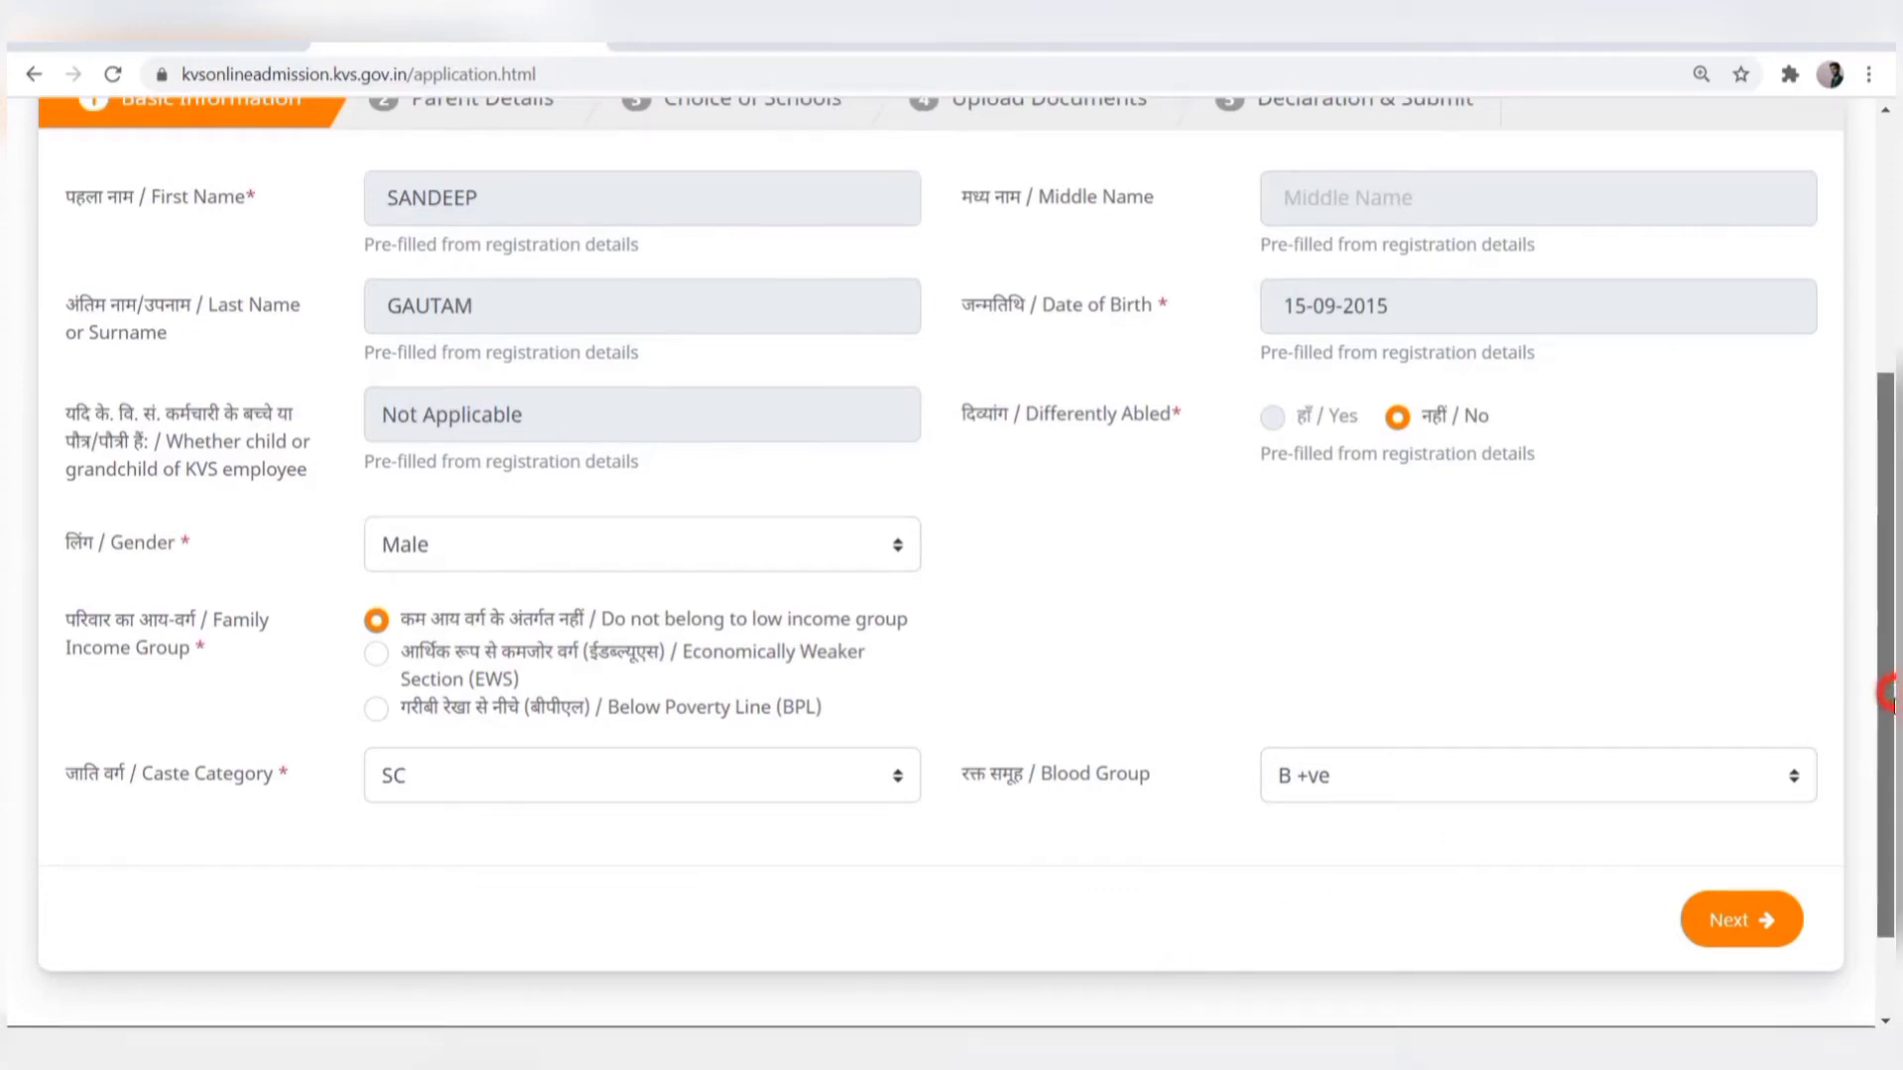
left_click_drag(1891, 698, 1891, 704)
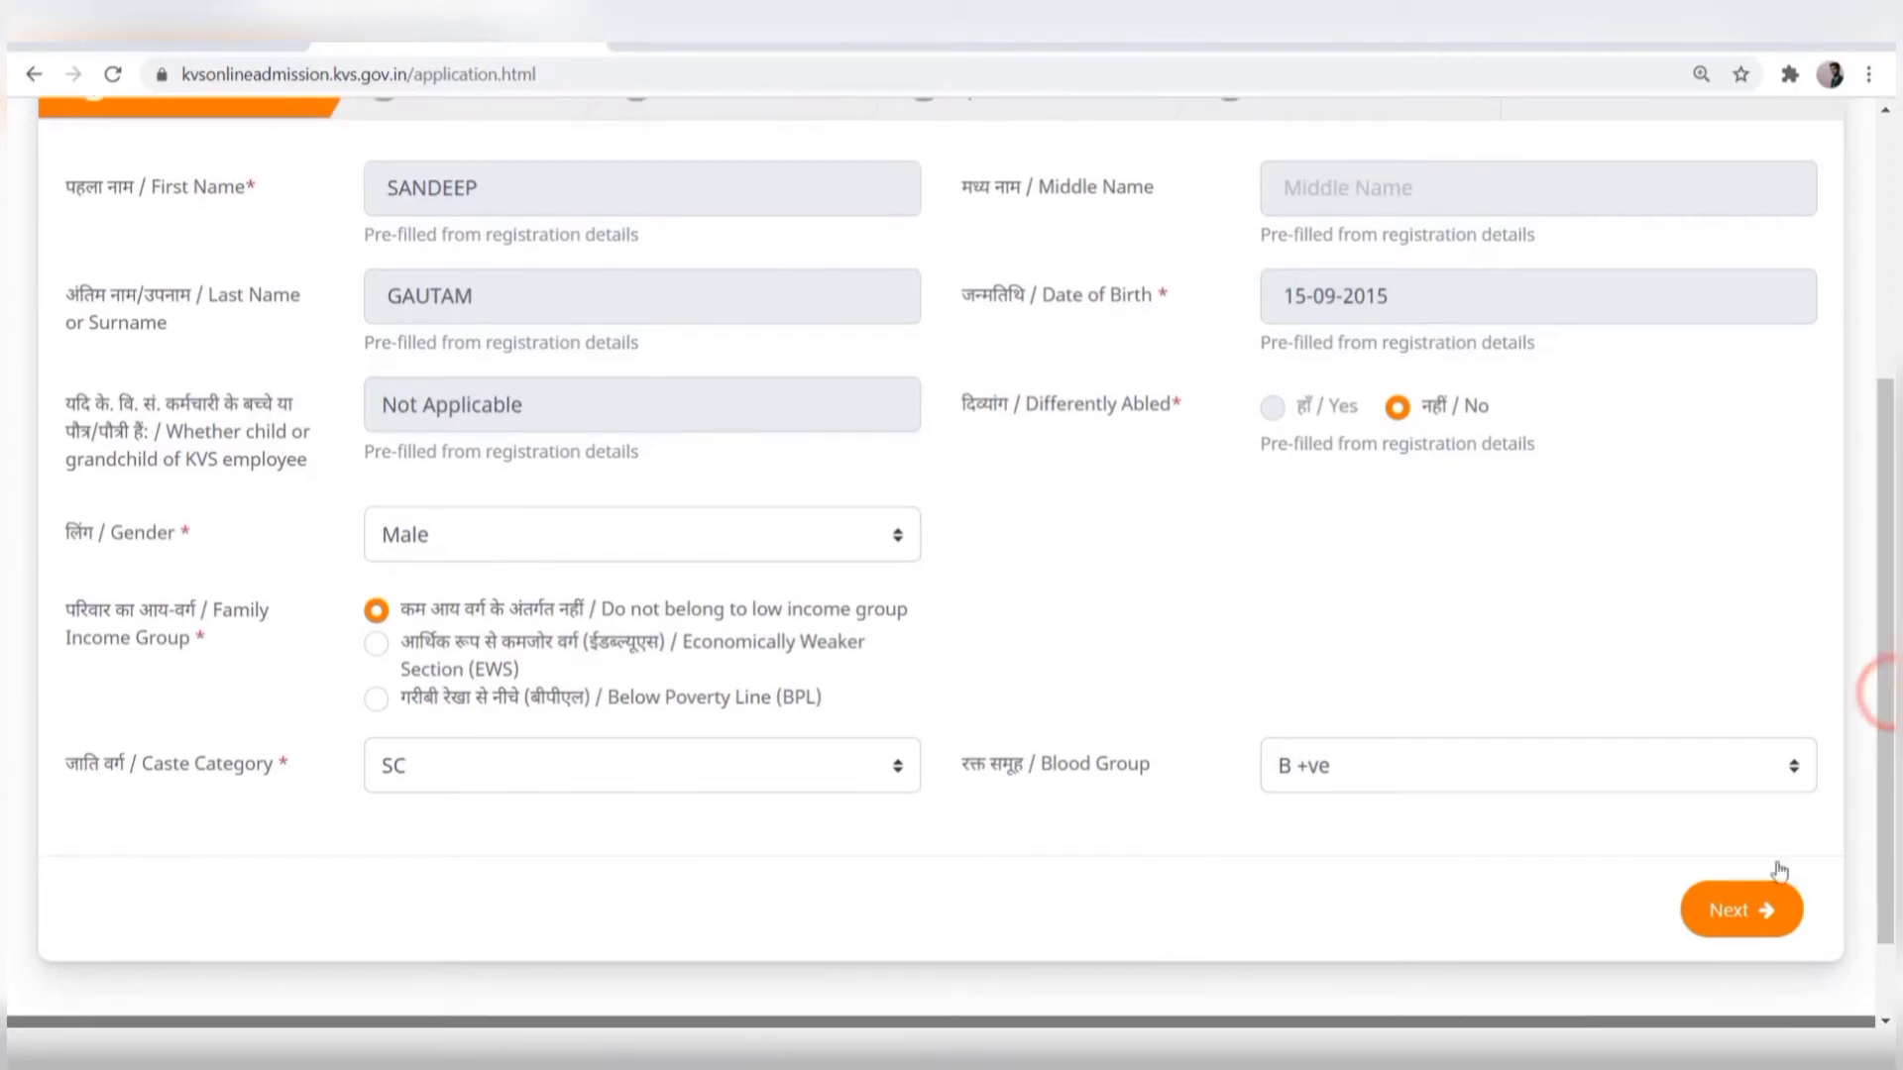
left_click(1734, 927)
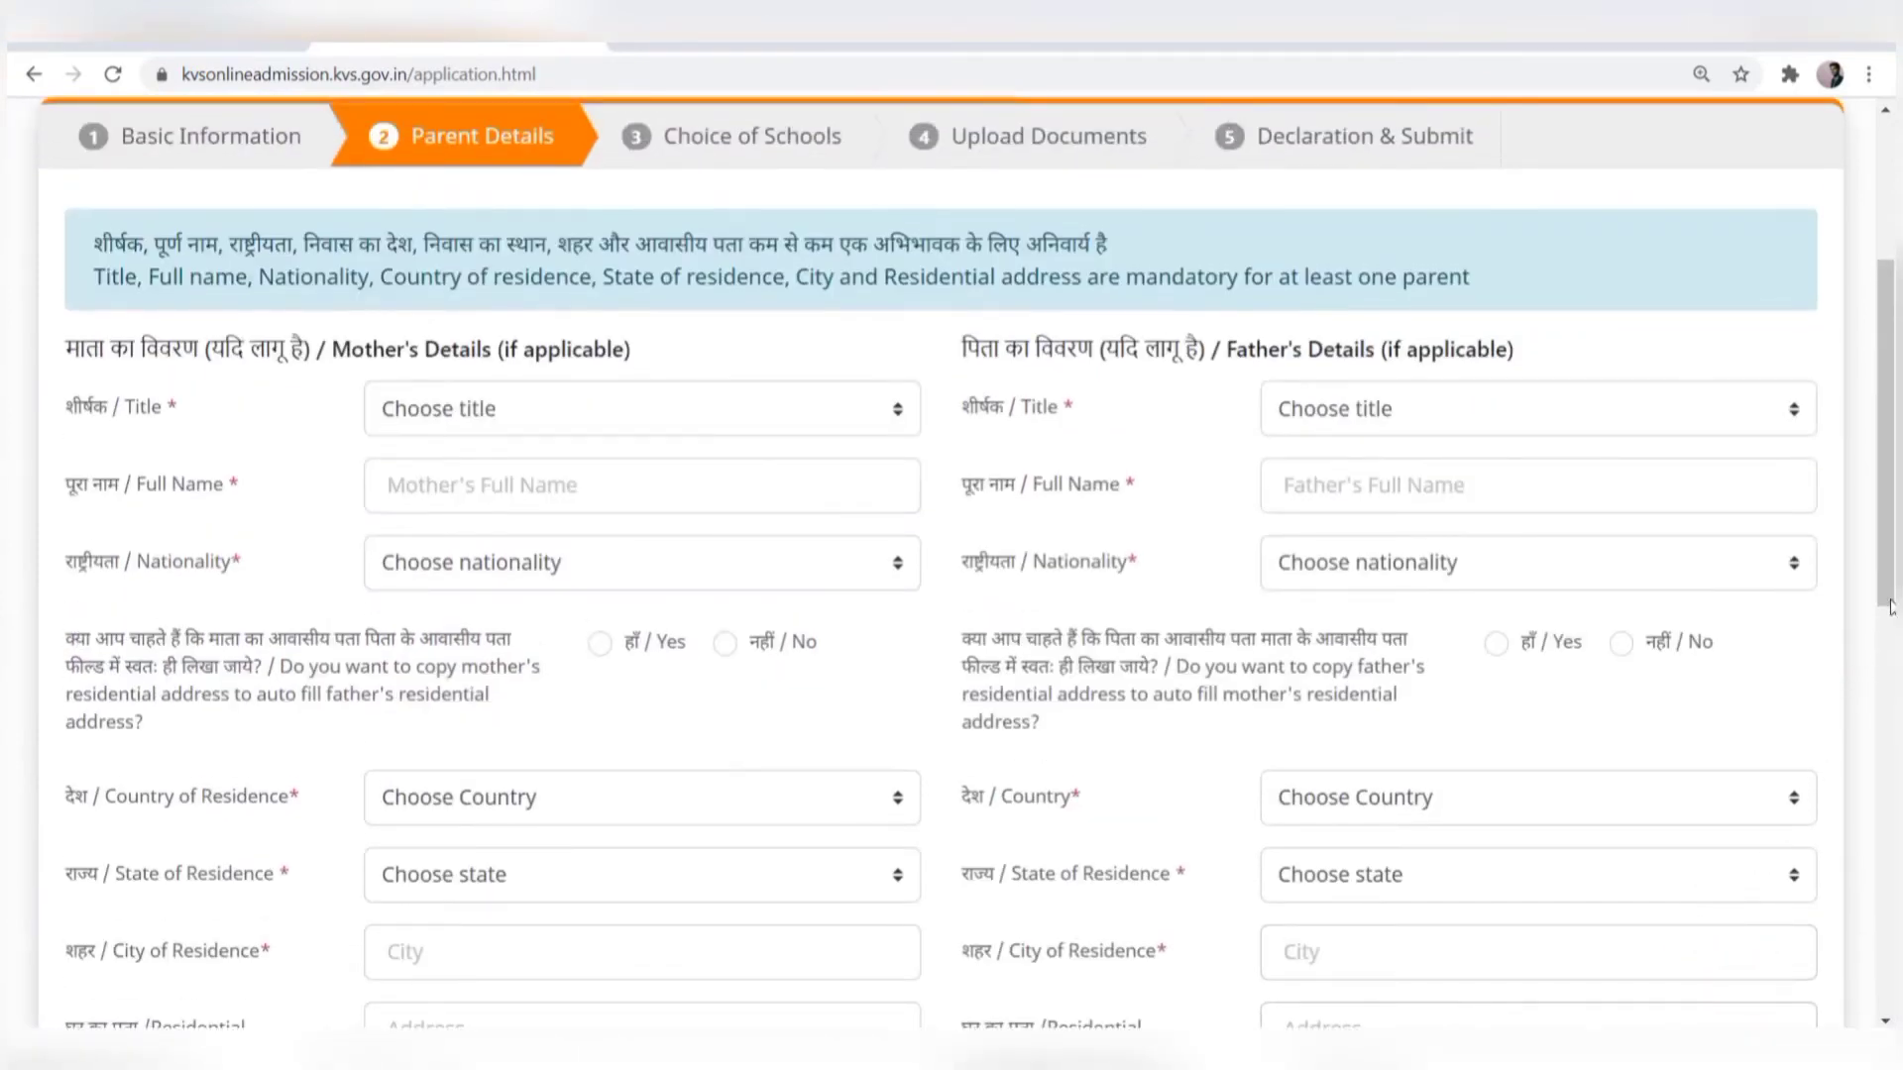
left_click_drag(1891, 606, 1891, 574)
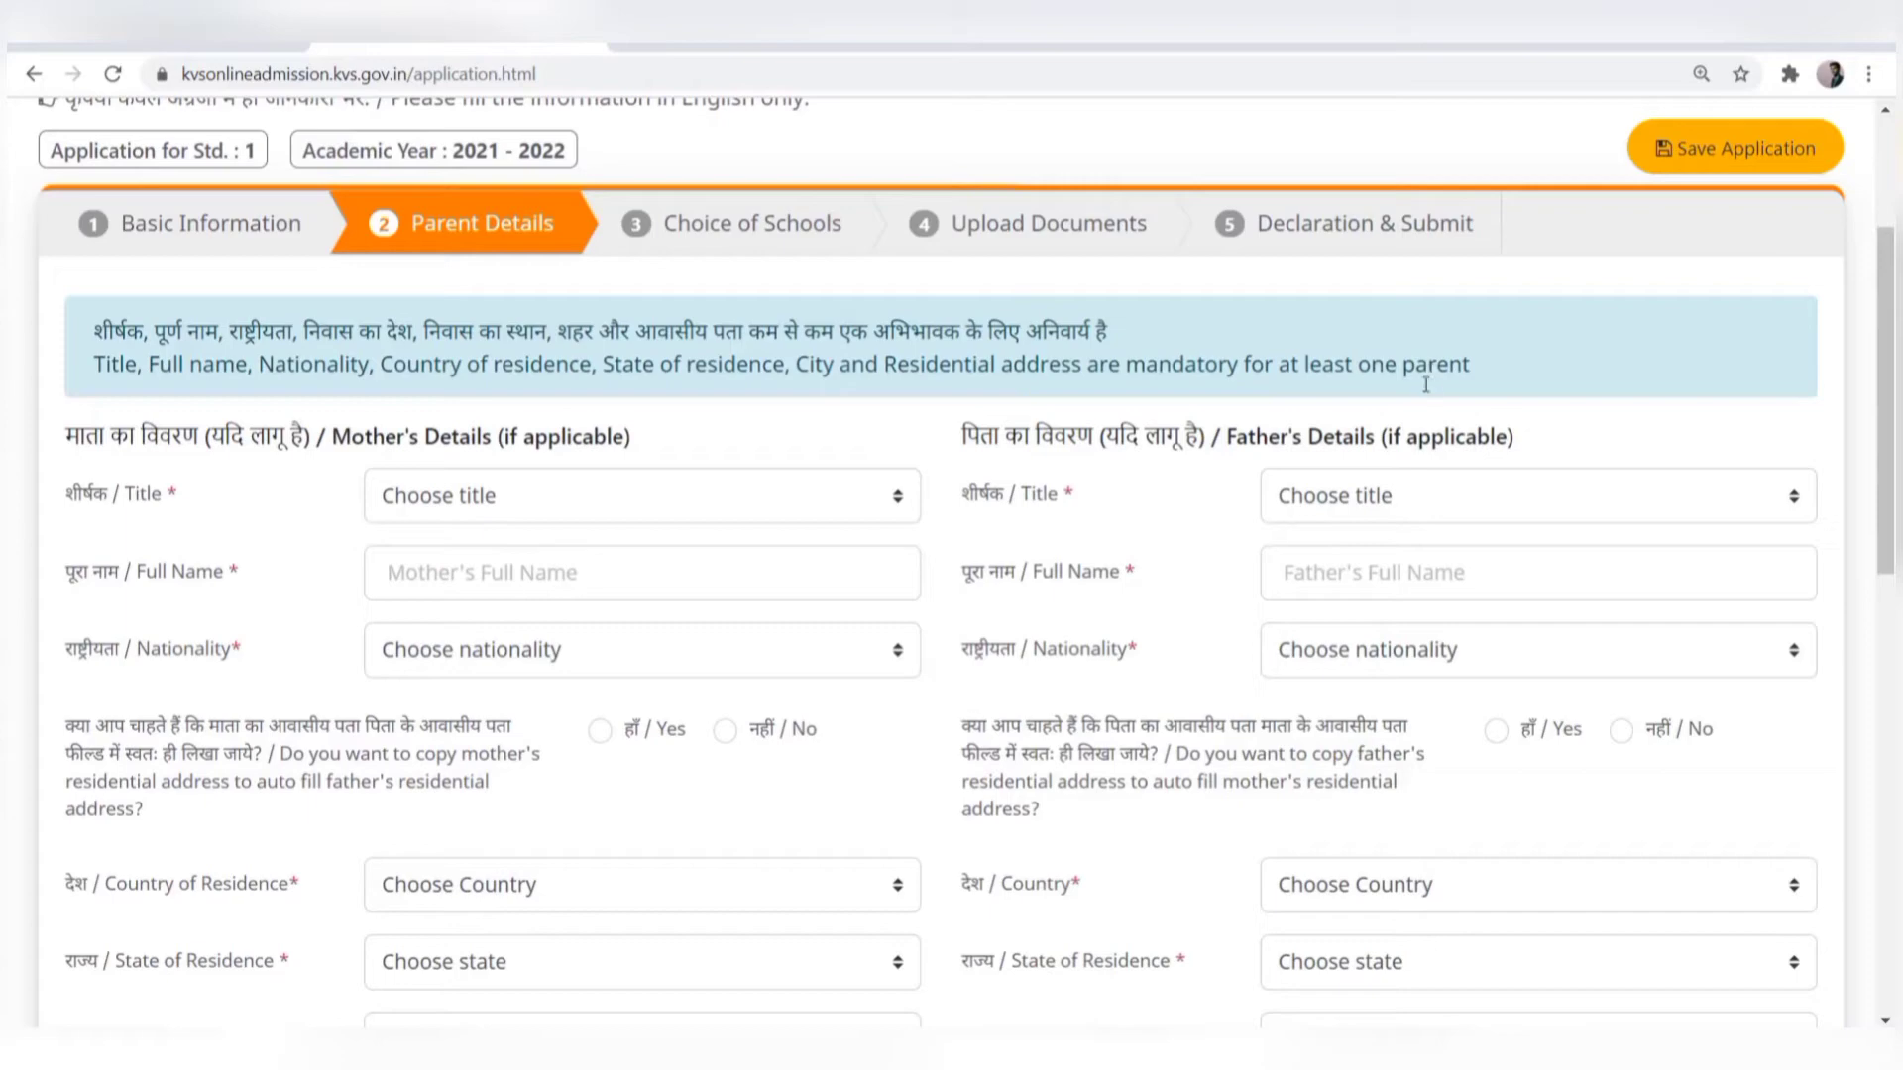
left_click(1354, 550)
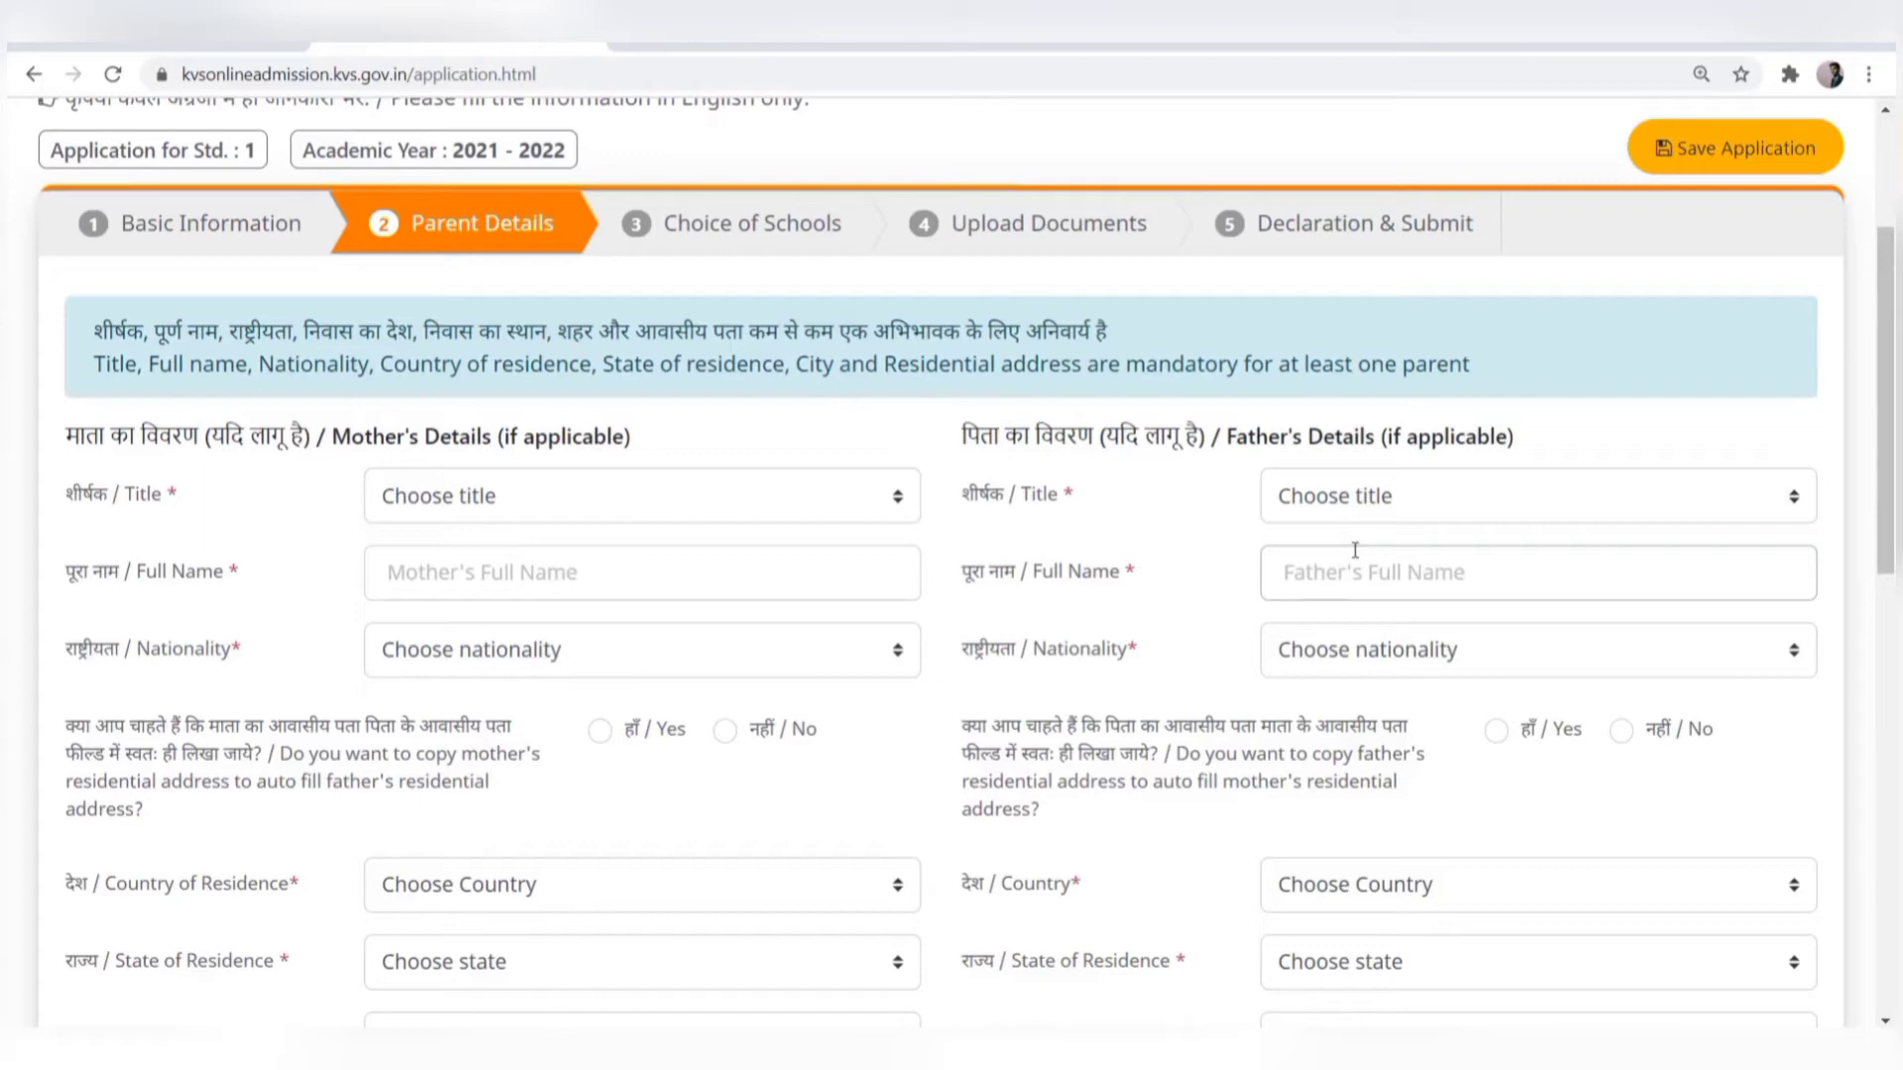
left_click(888, 503)
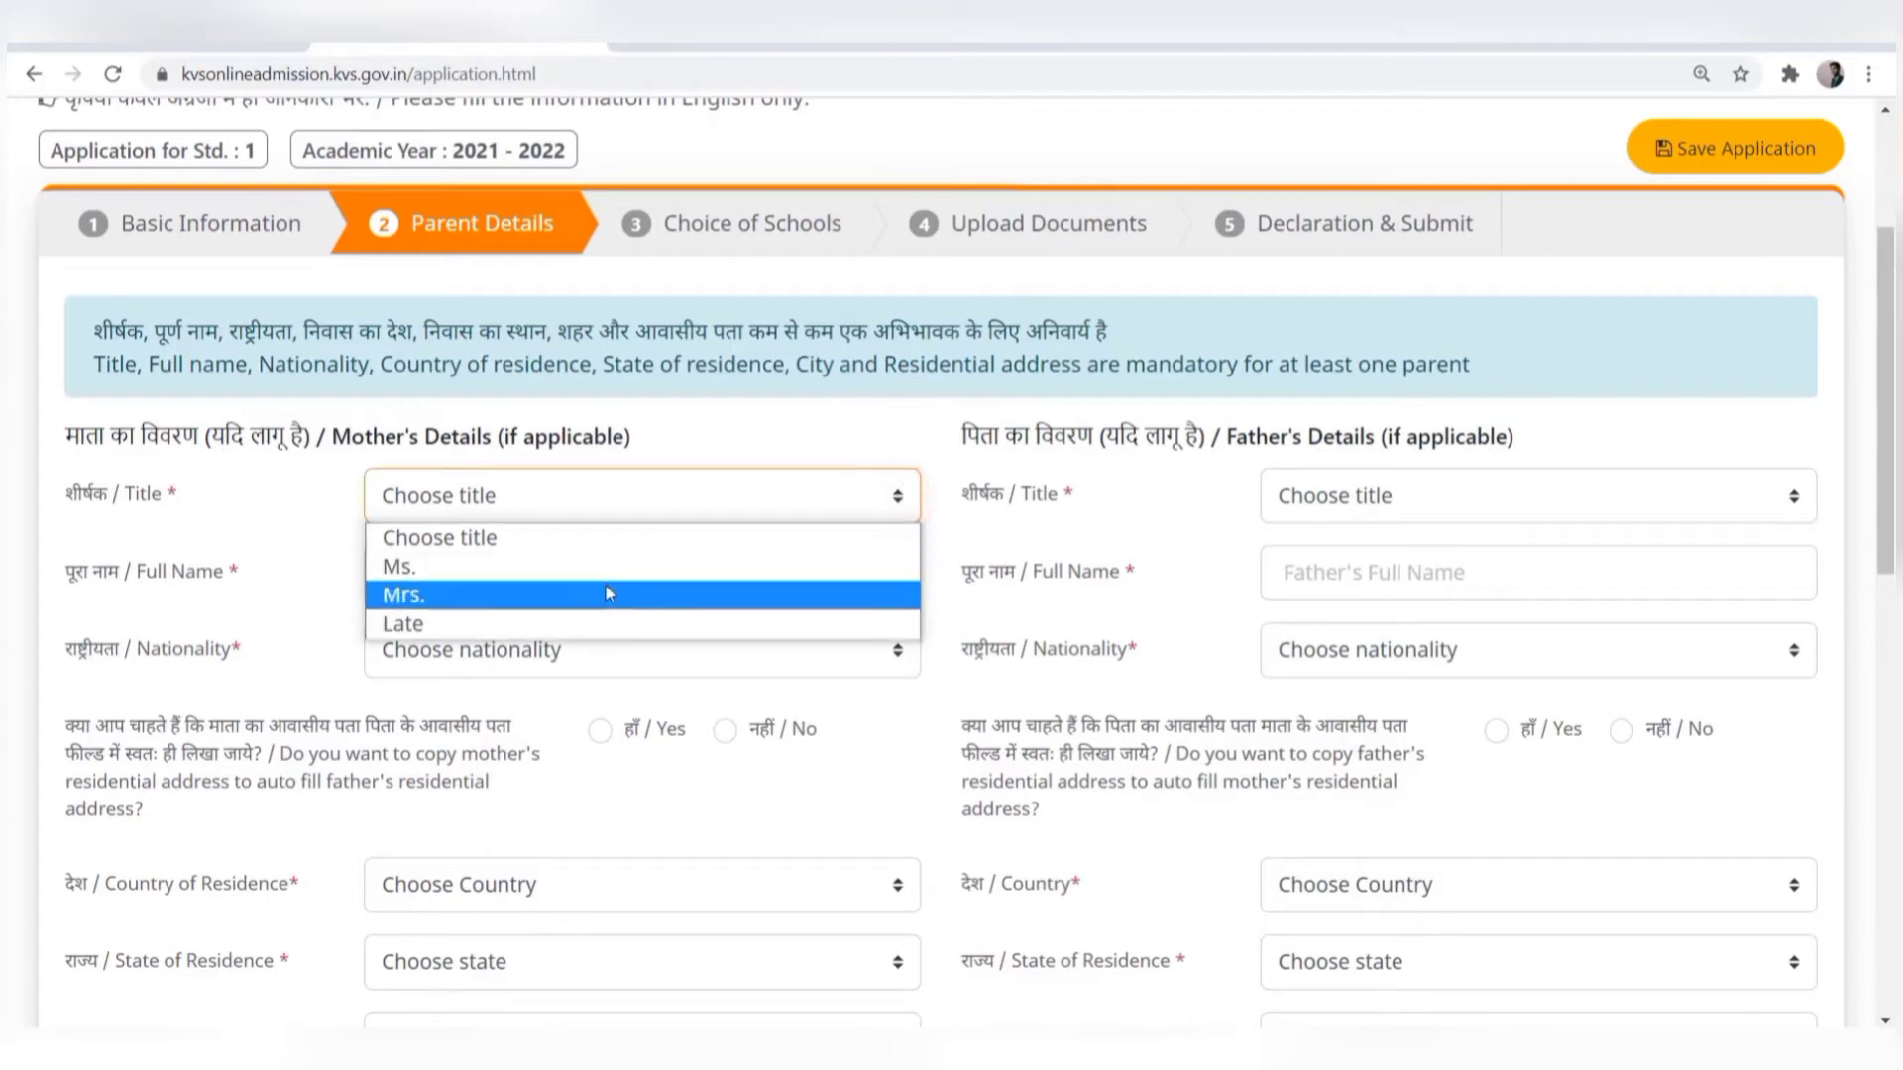
left_click(607, 592)
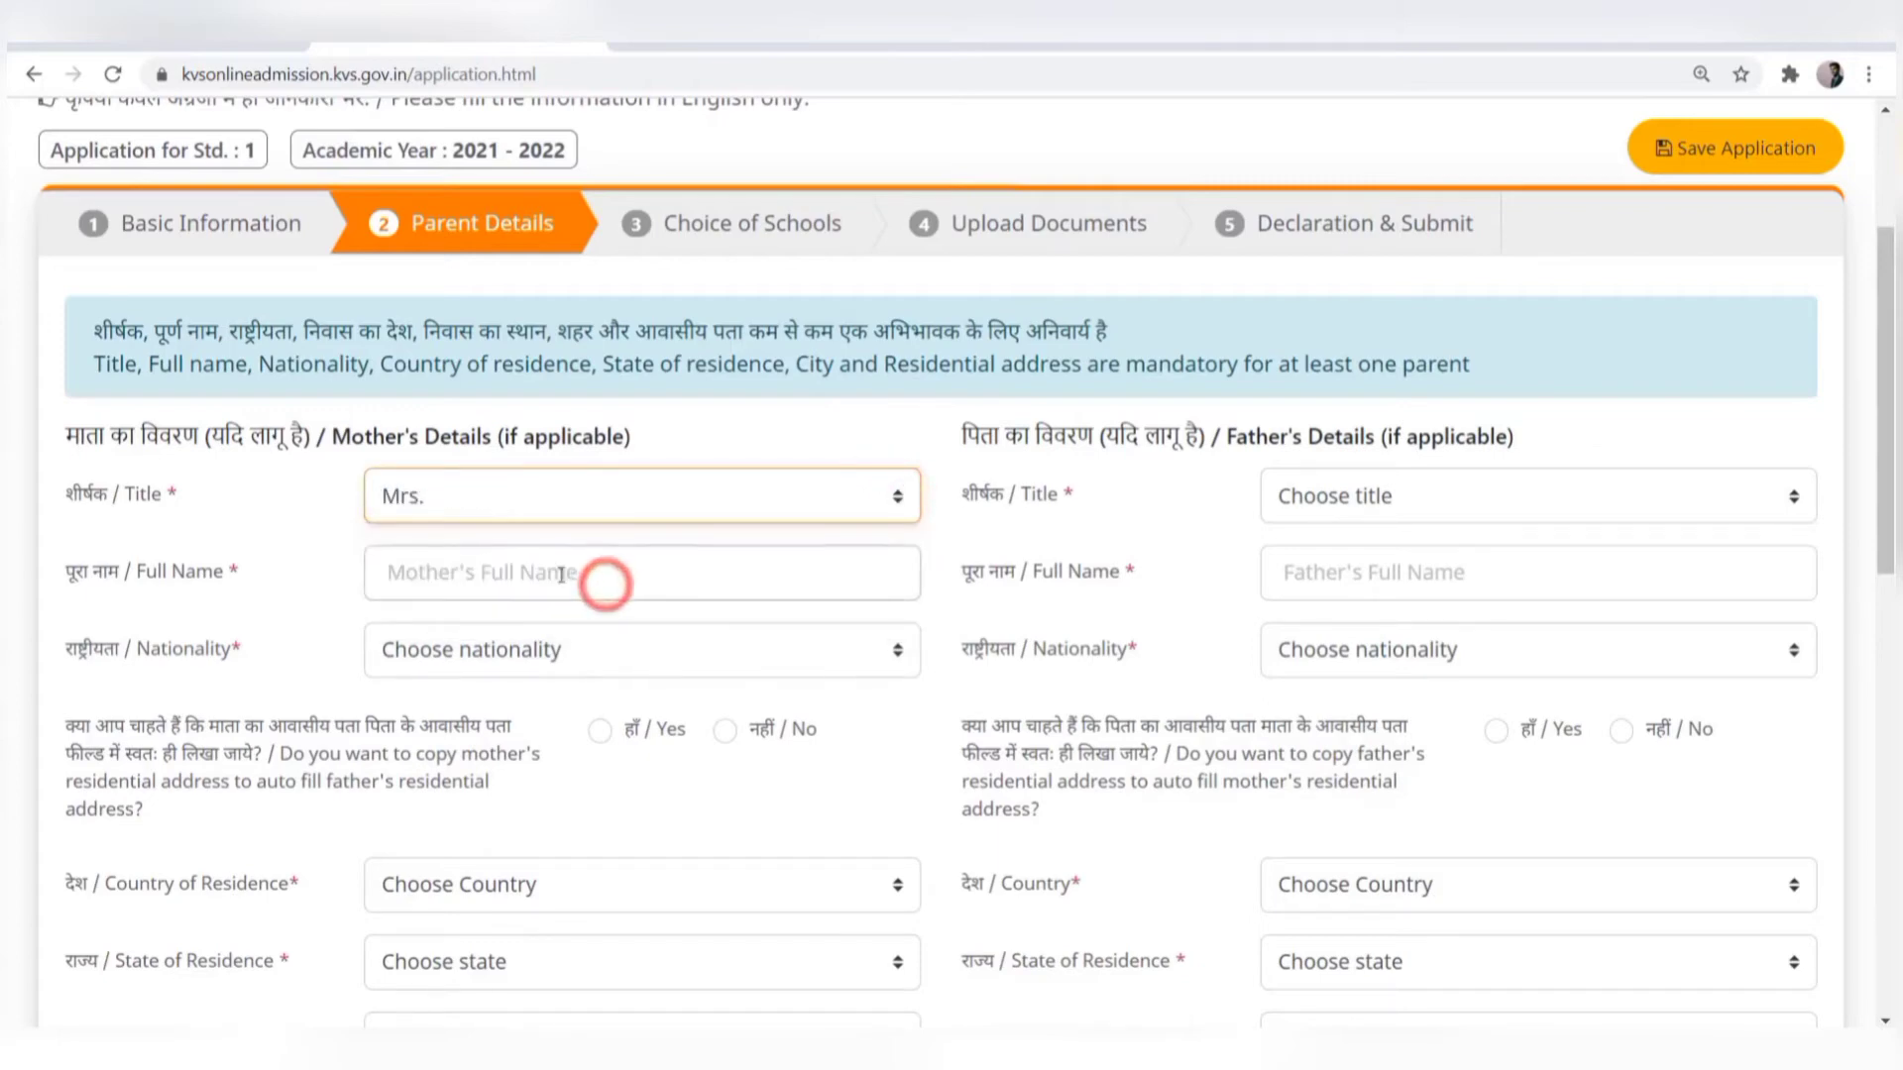
left_click(545, 570)
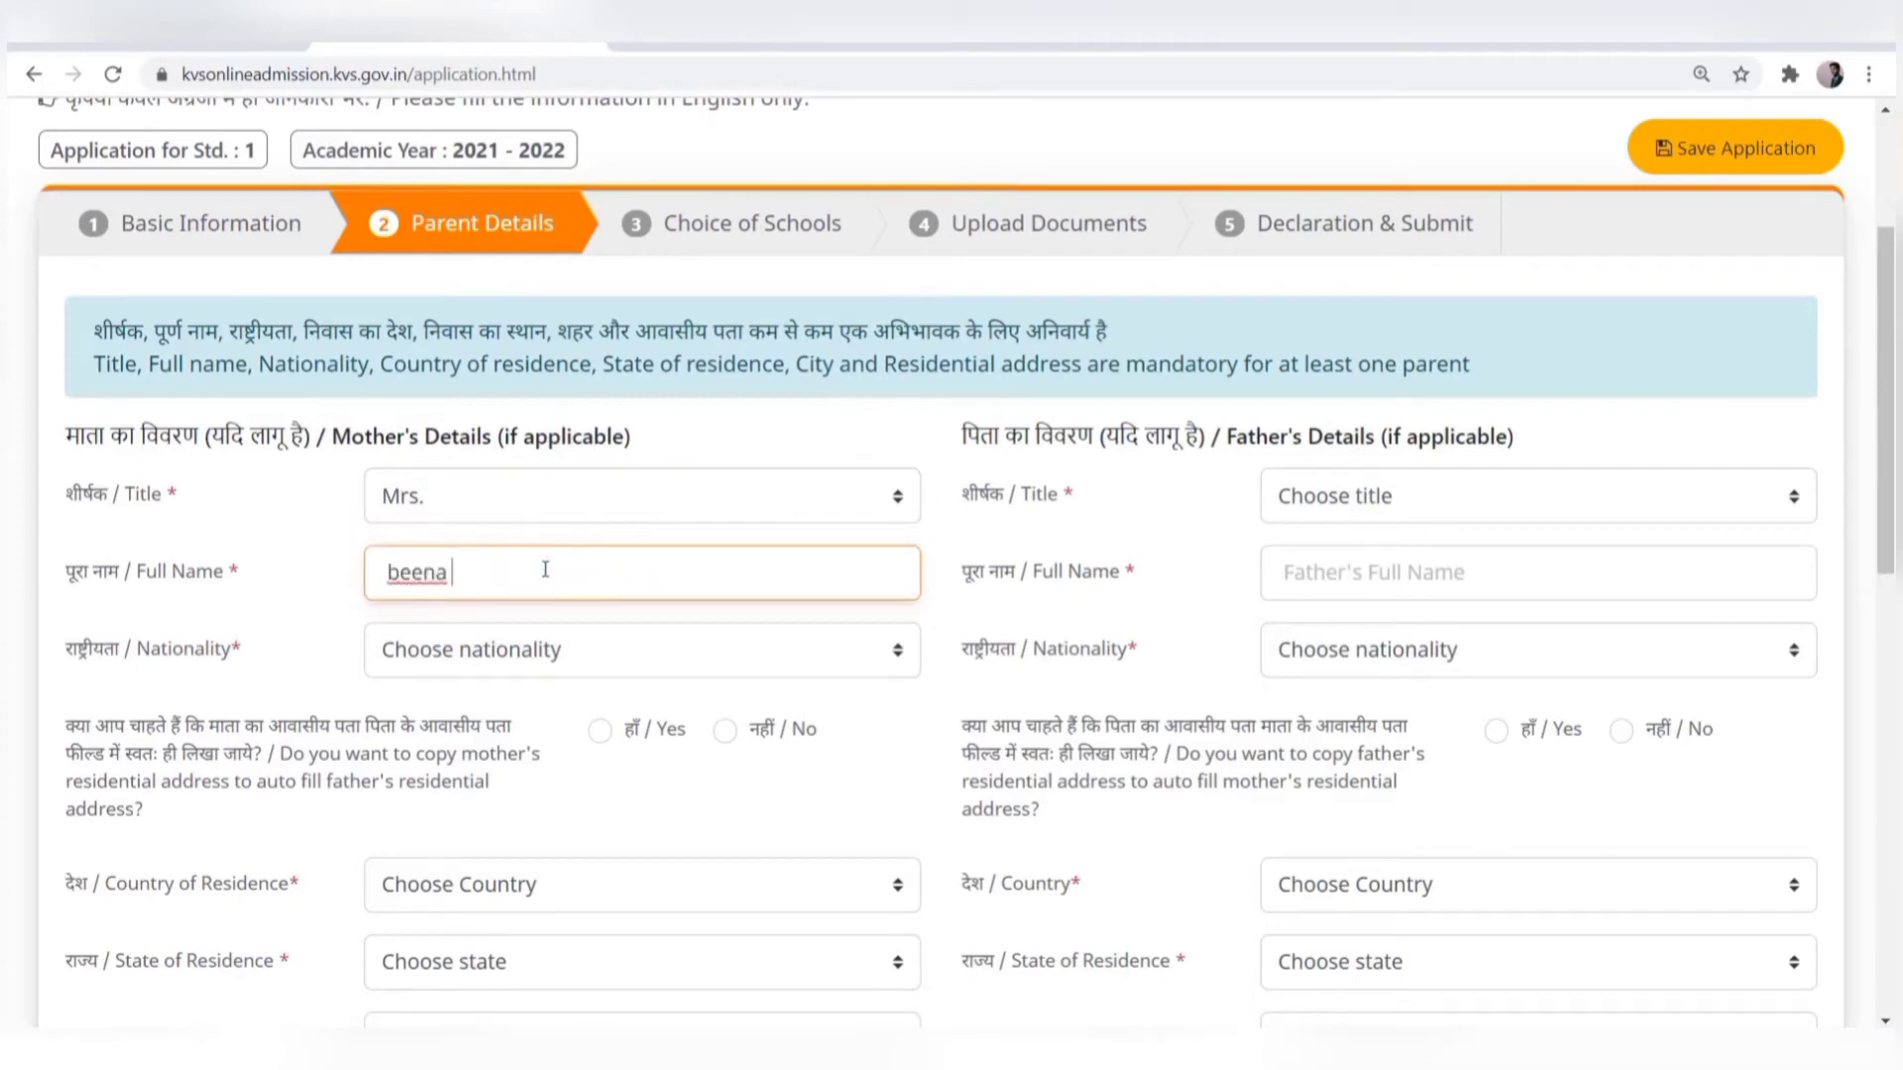
left_click(852, 644)
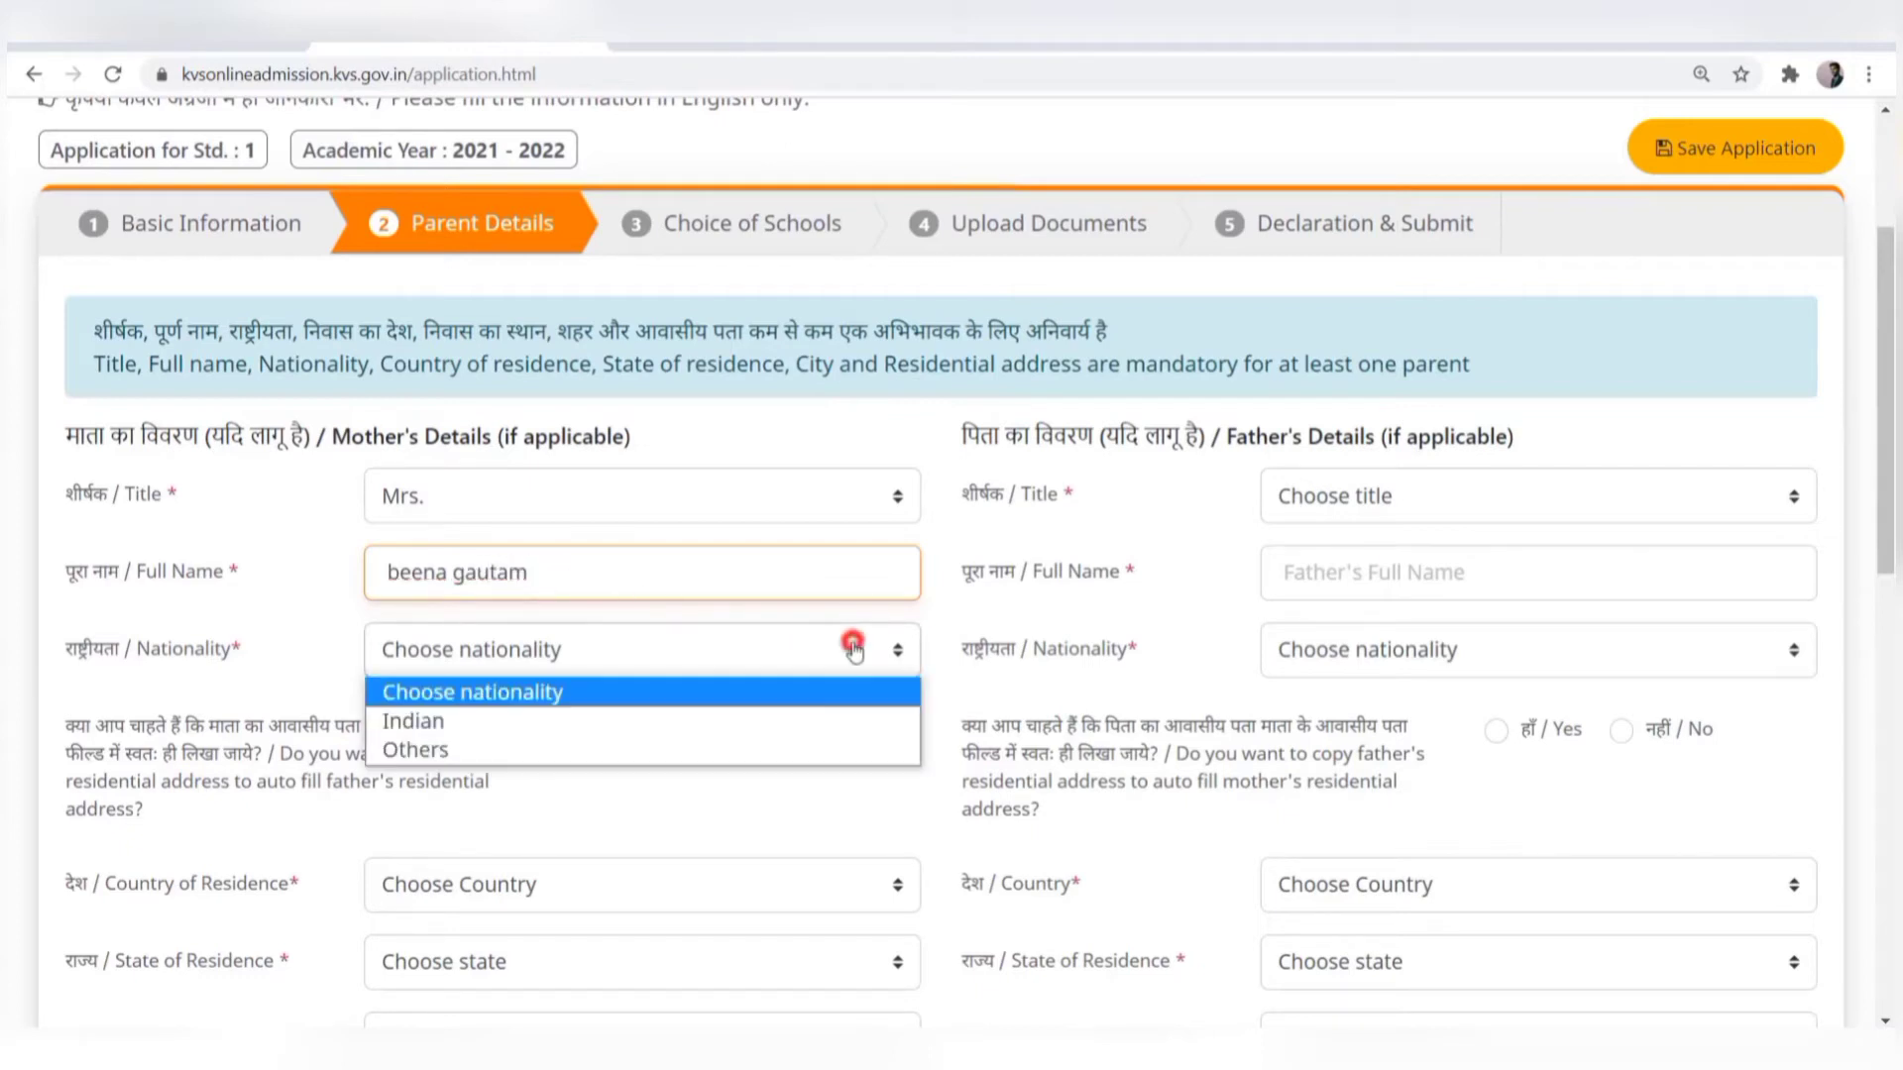
left_click(551, 732)
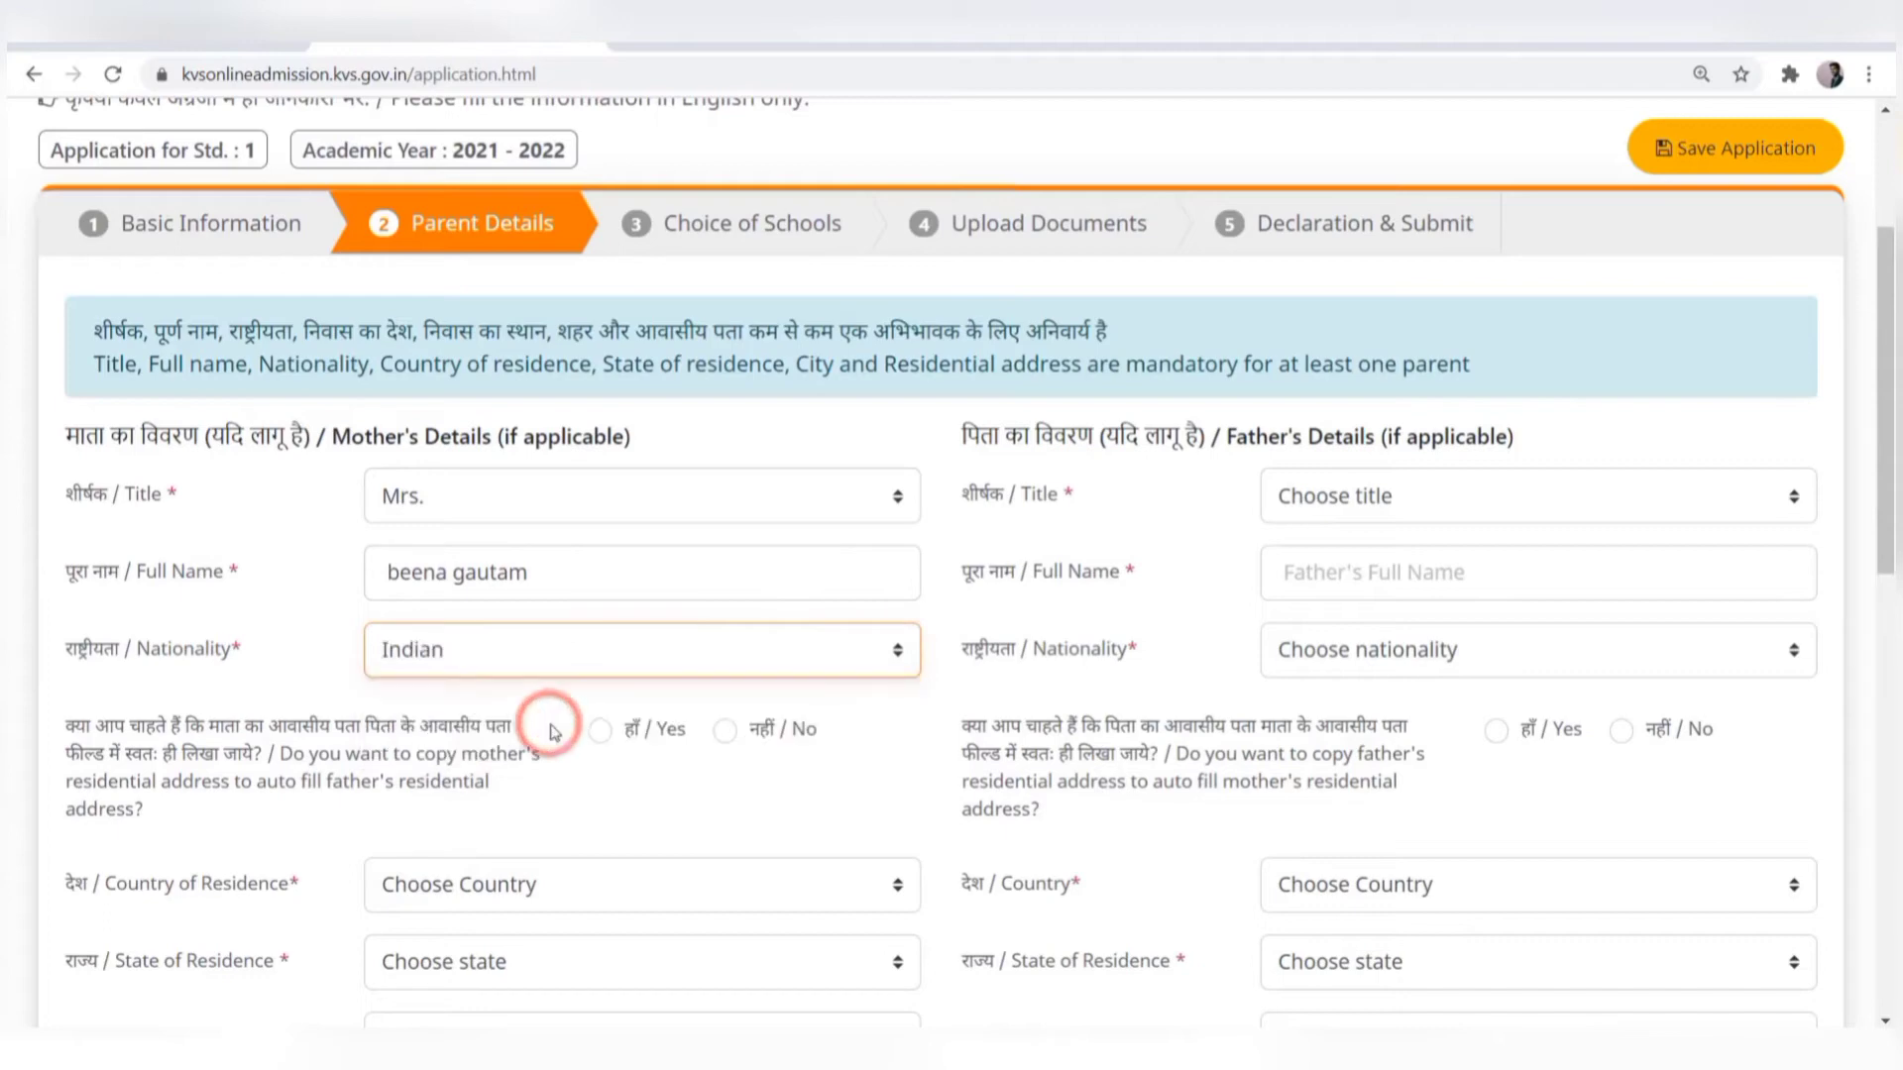
left_click(906, 713)
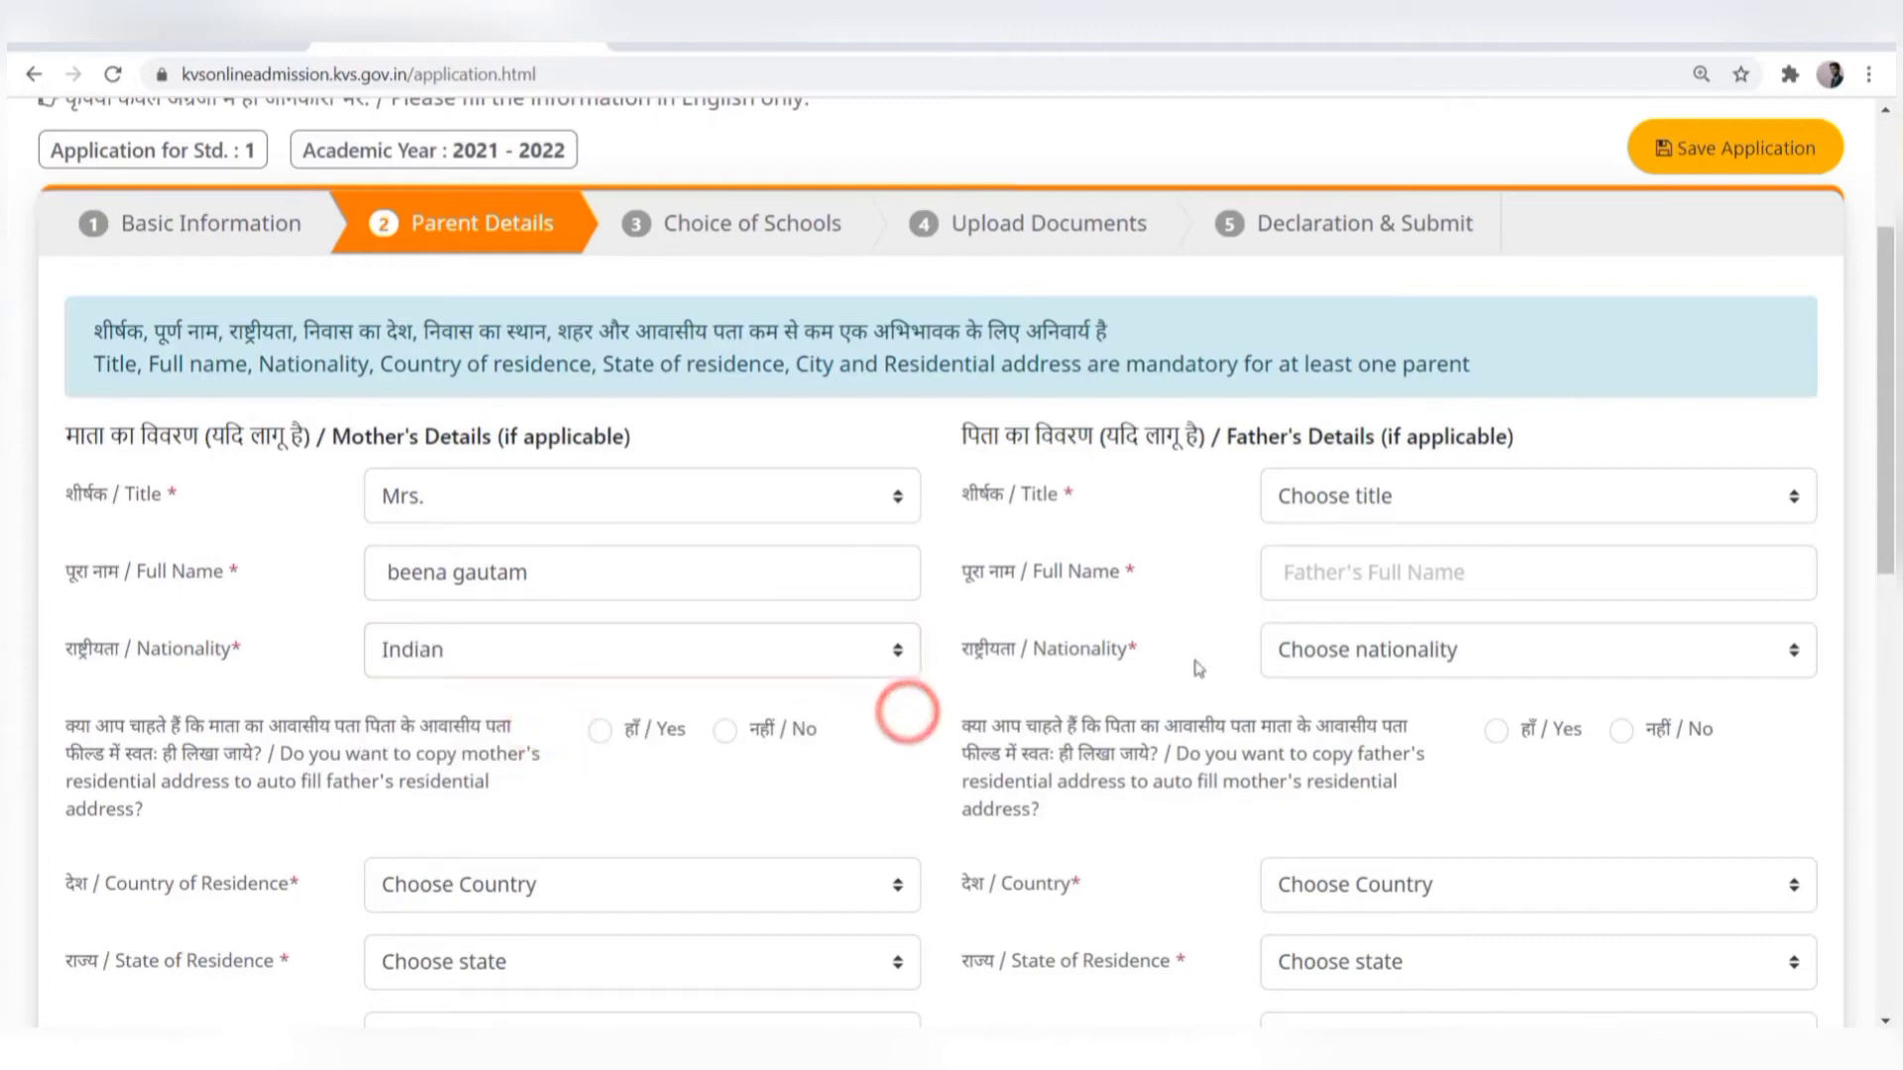
left_click_drag(1887, 517, 1888, 533)
scroll(1887, 525, "down", 2)
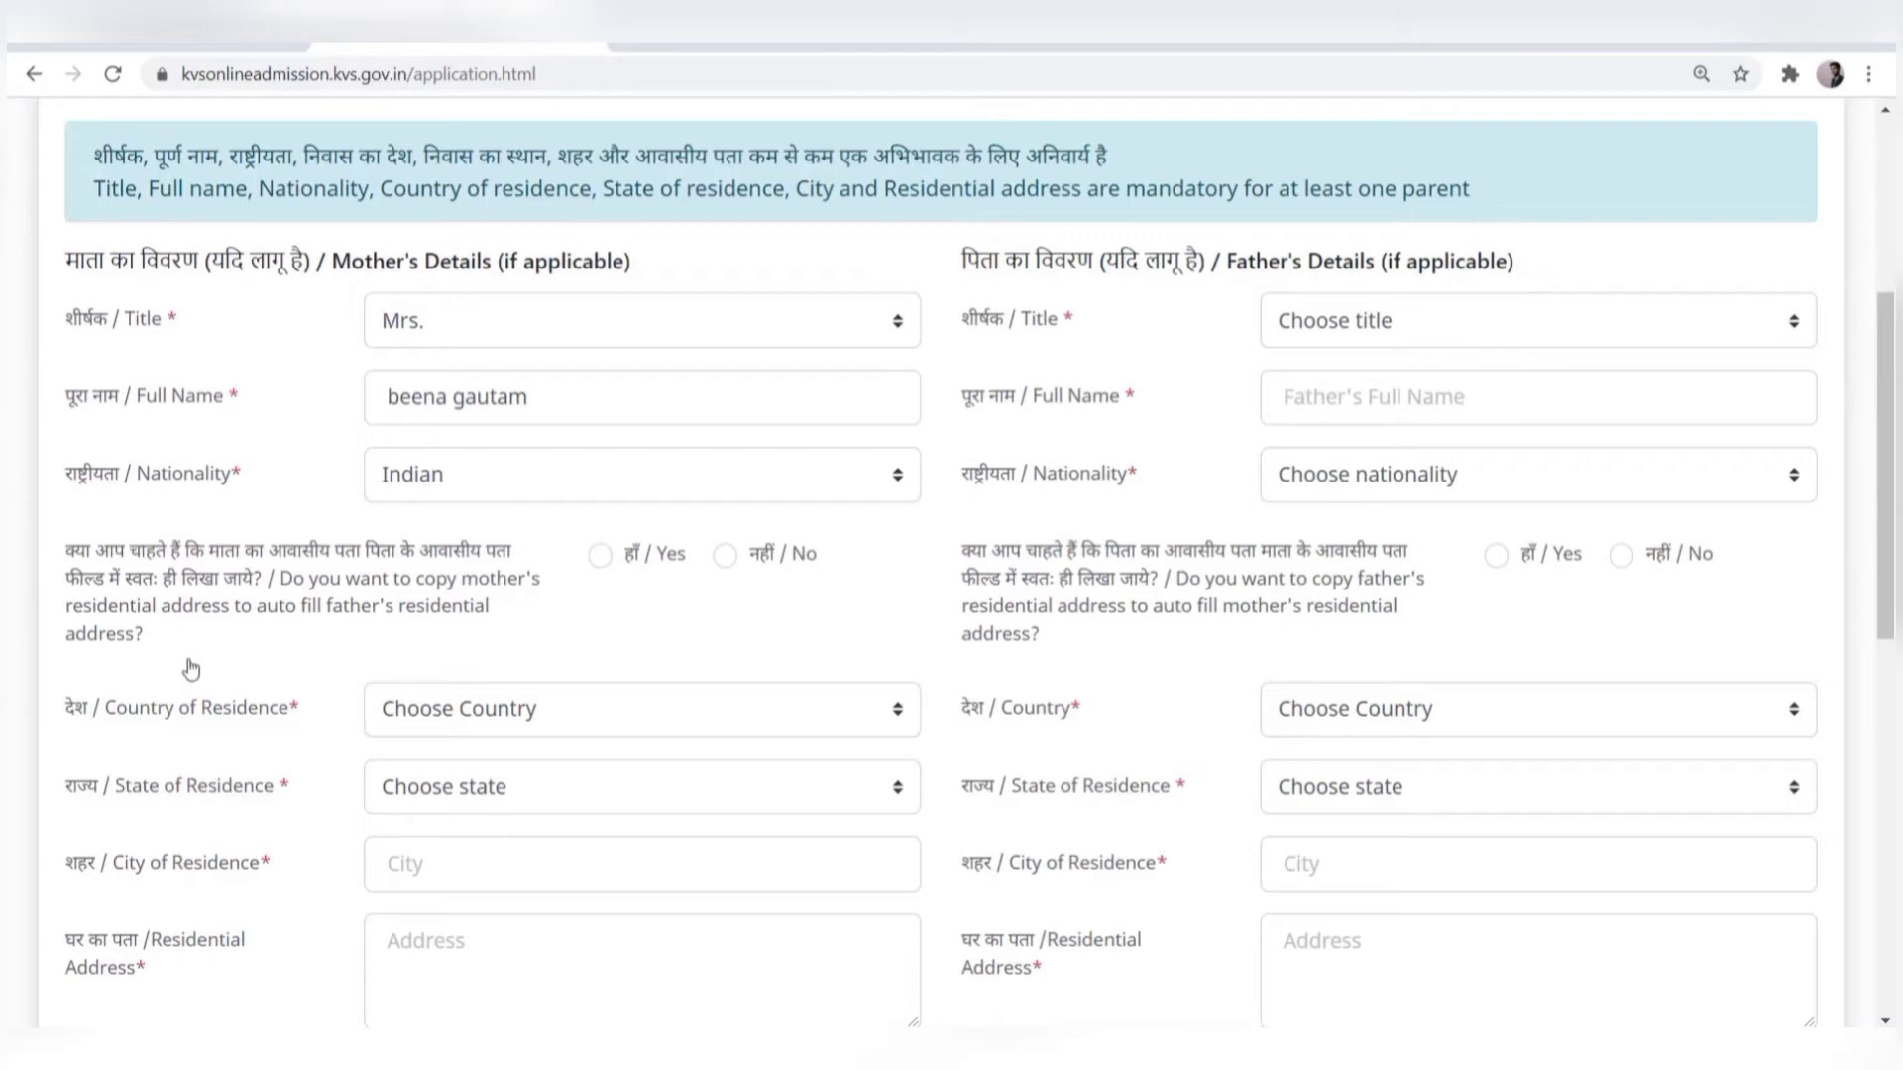
Choose Yes to copy the mother's address to the father, with country India and state Uttar Pradesh.
left_click(601, 576)
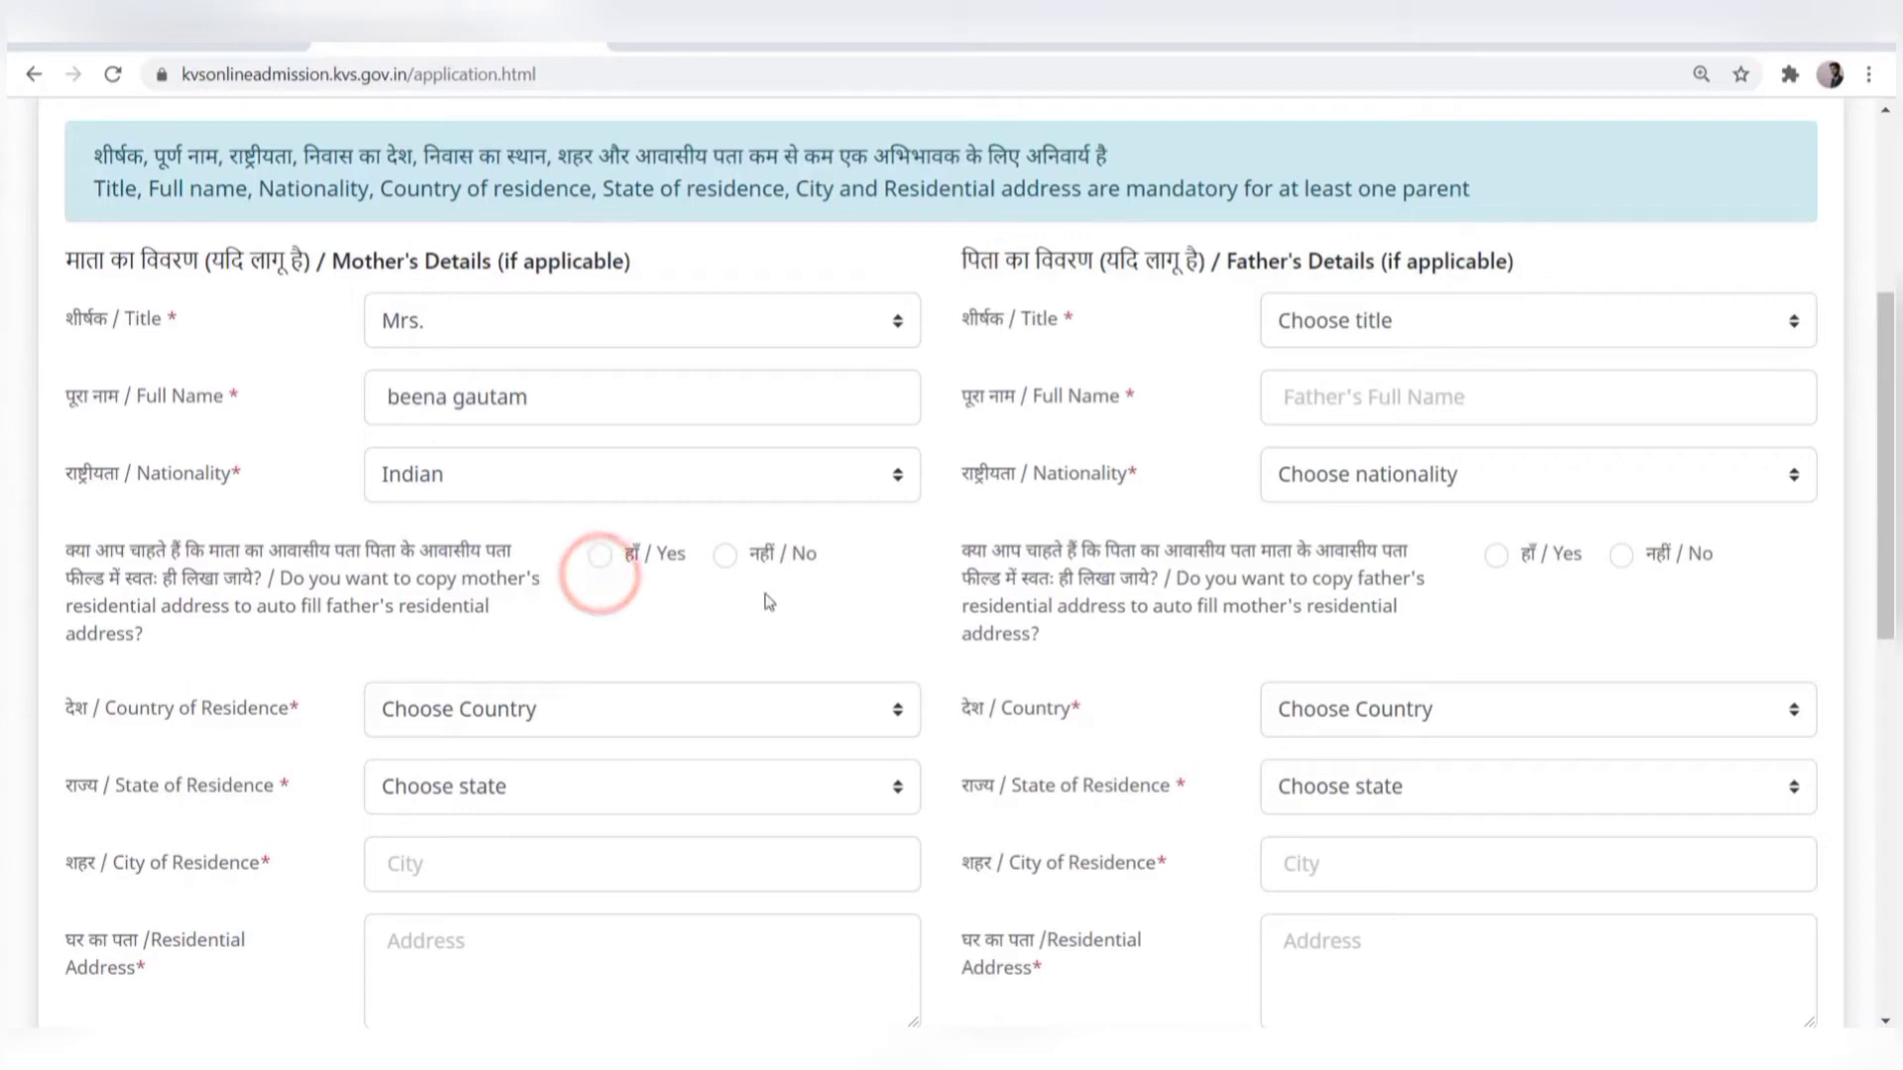
left_click(768, 600)
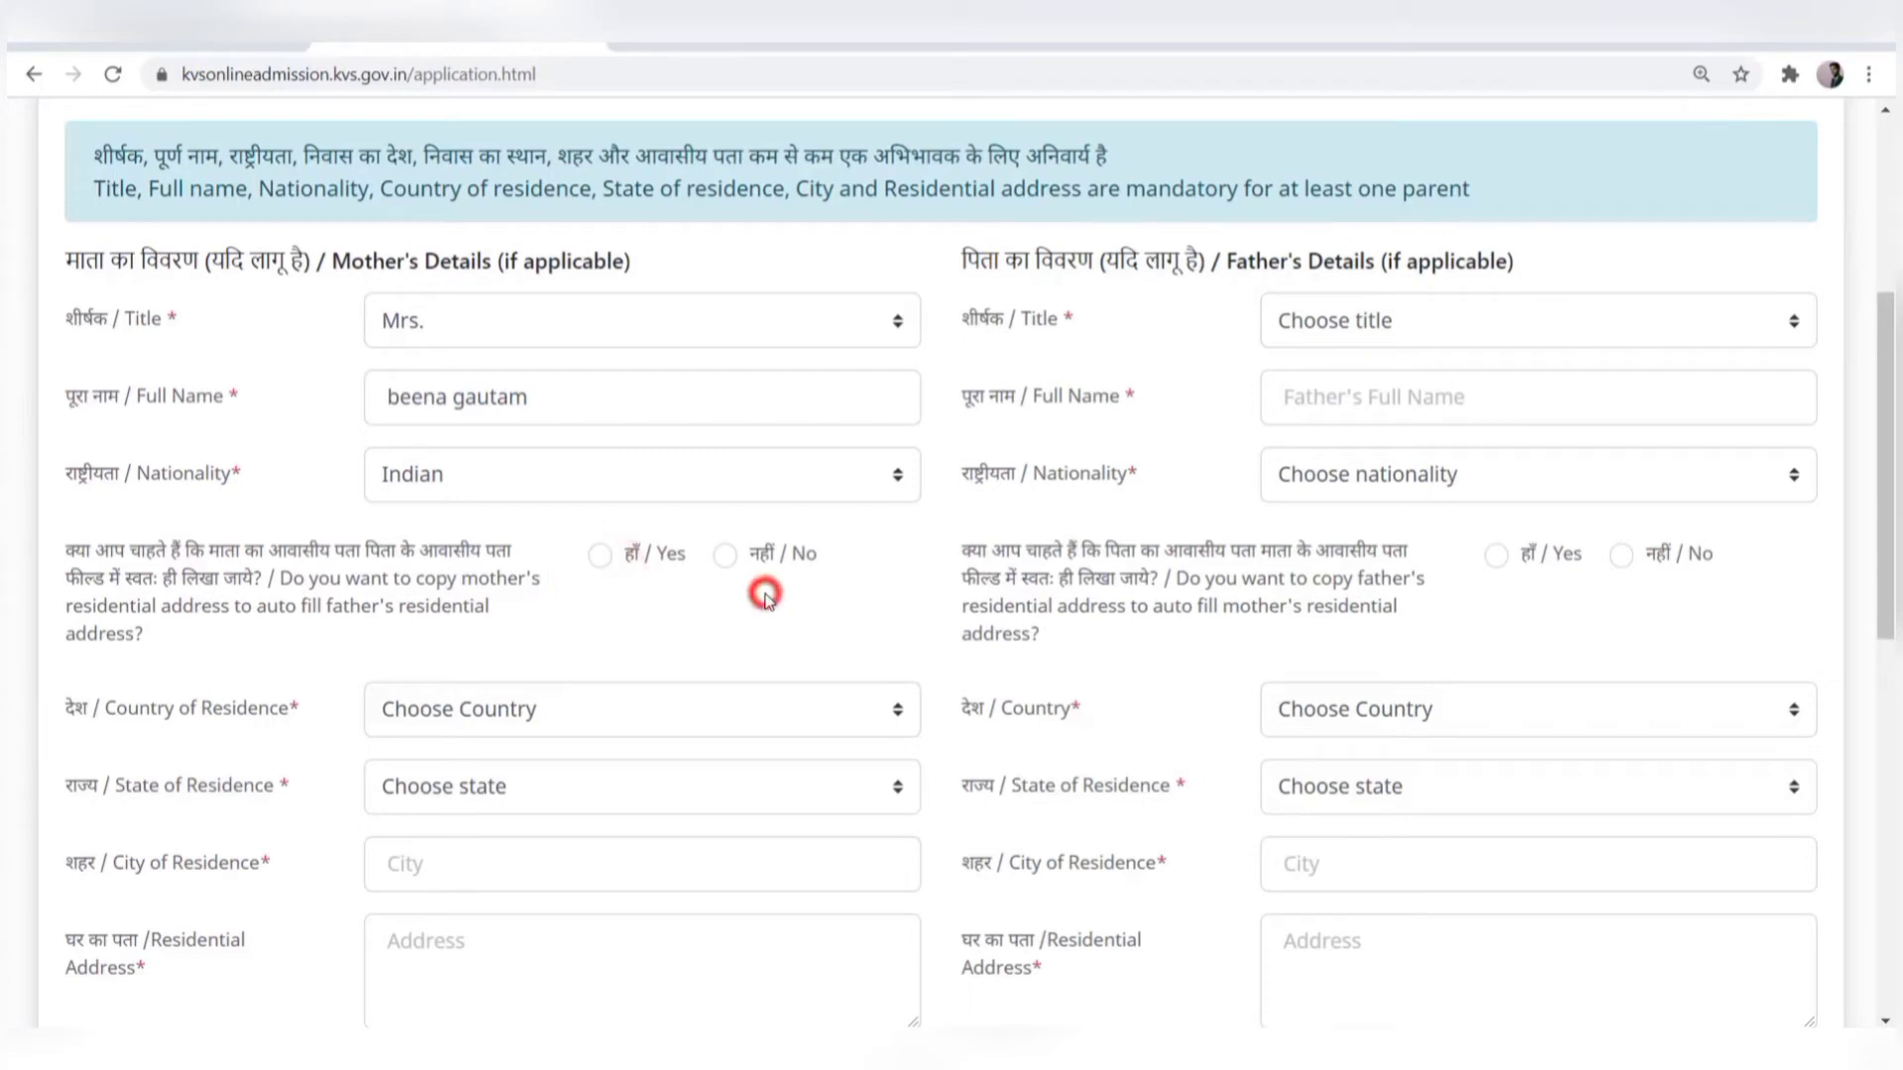
left_click(598, 557)
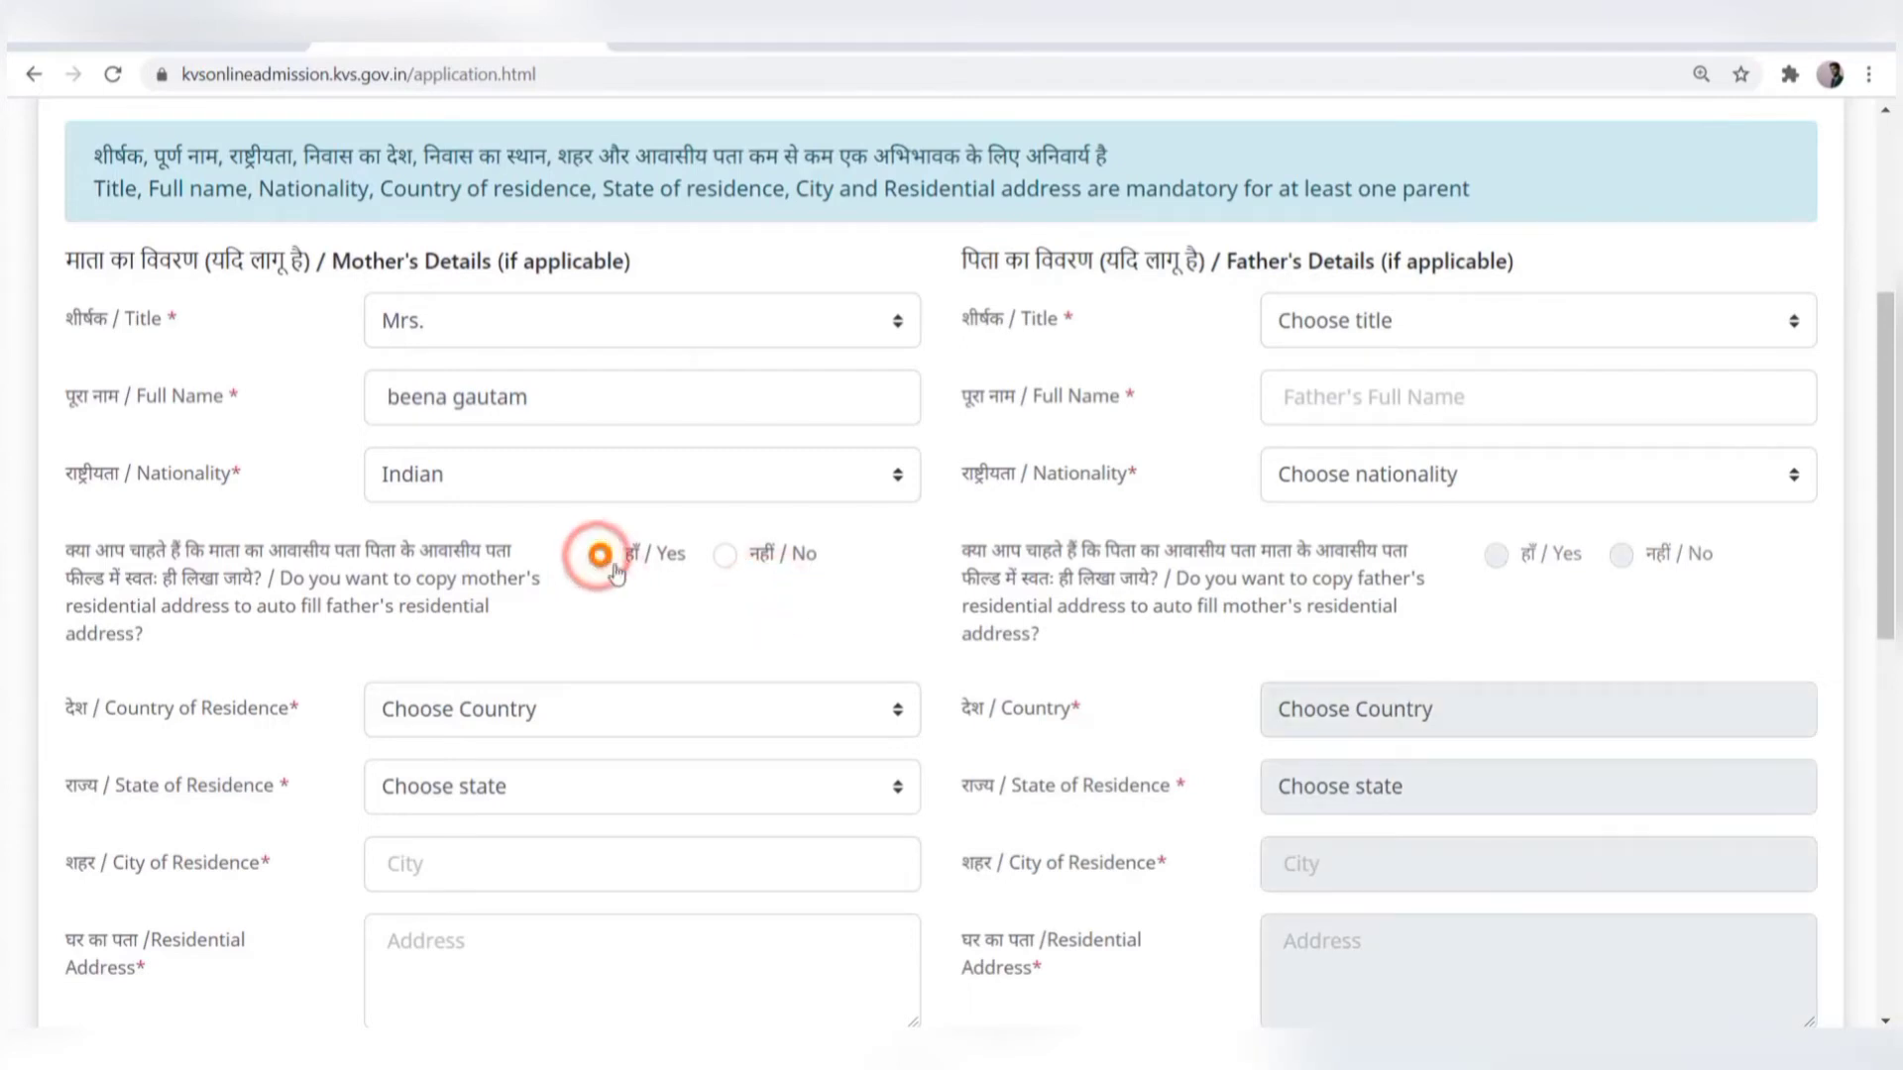
left_click(897, 711)
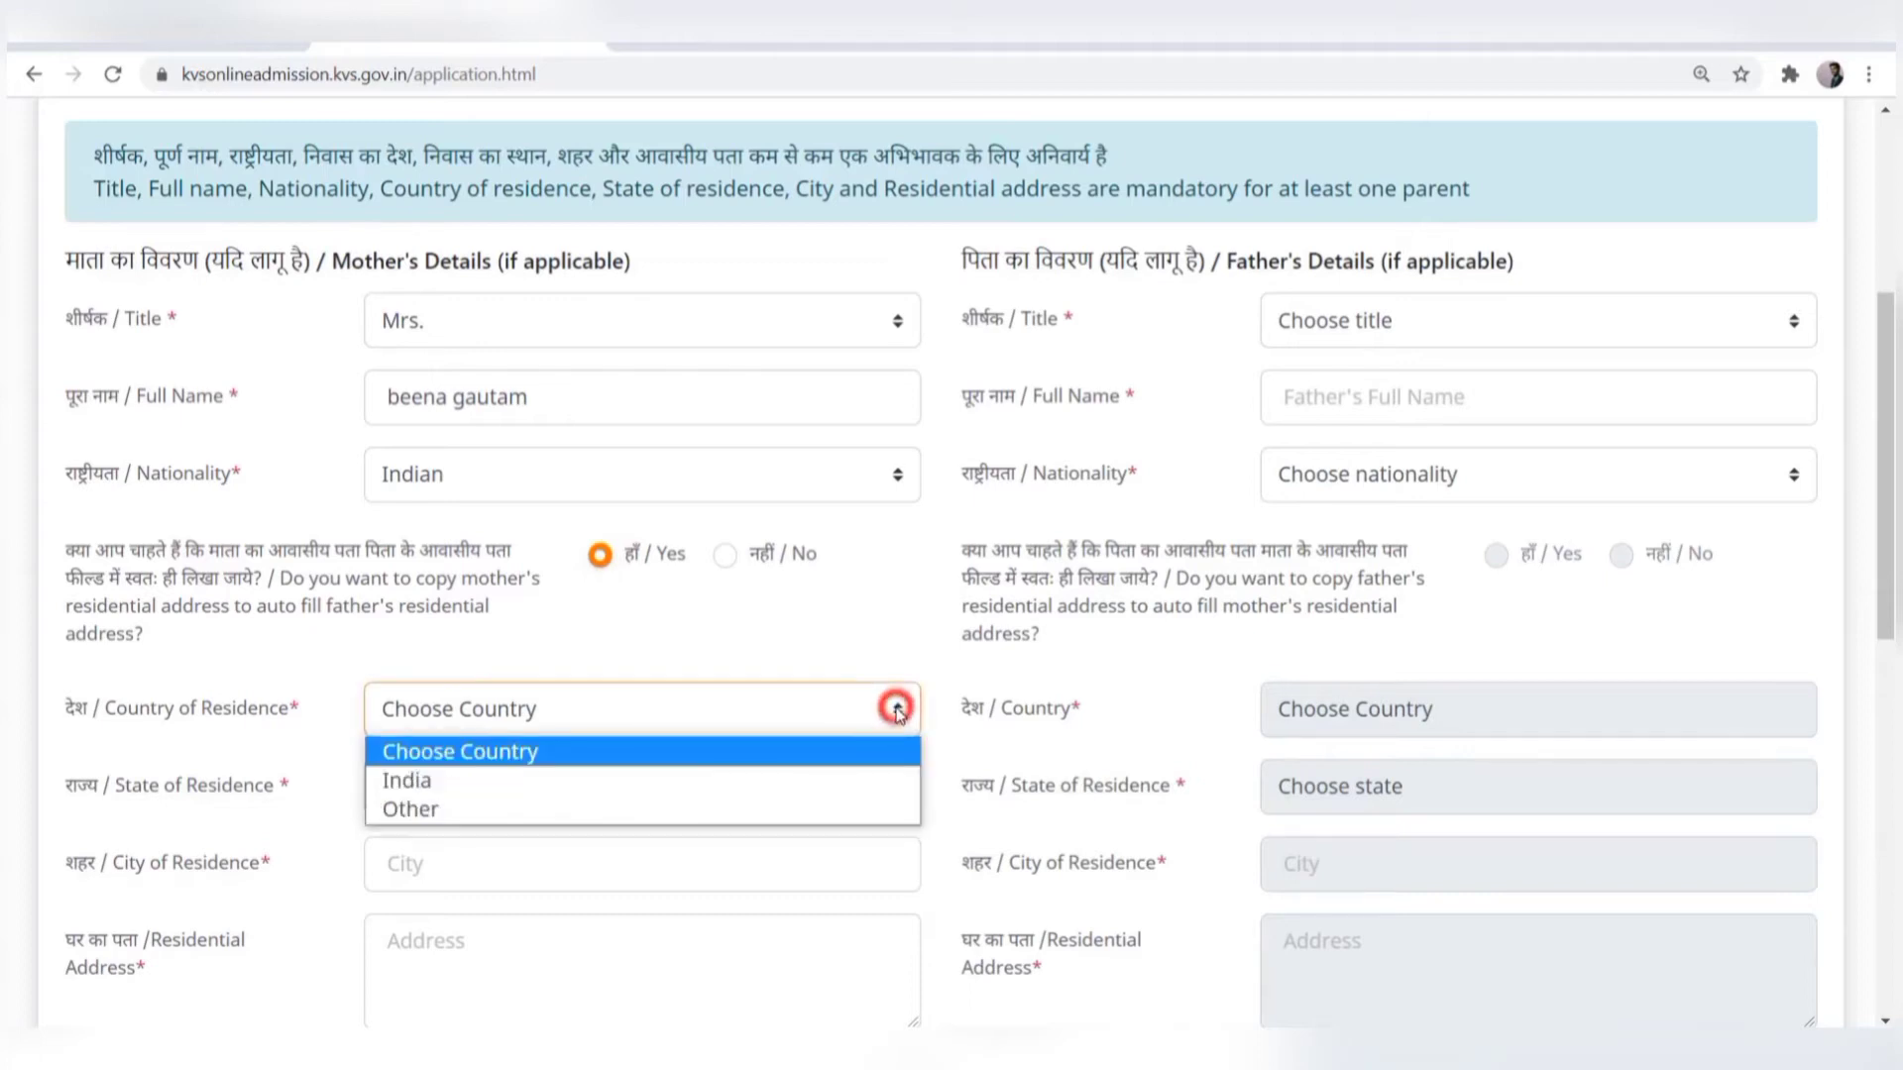
left_click(579, 779)
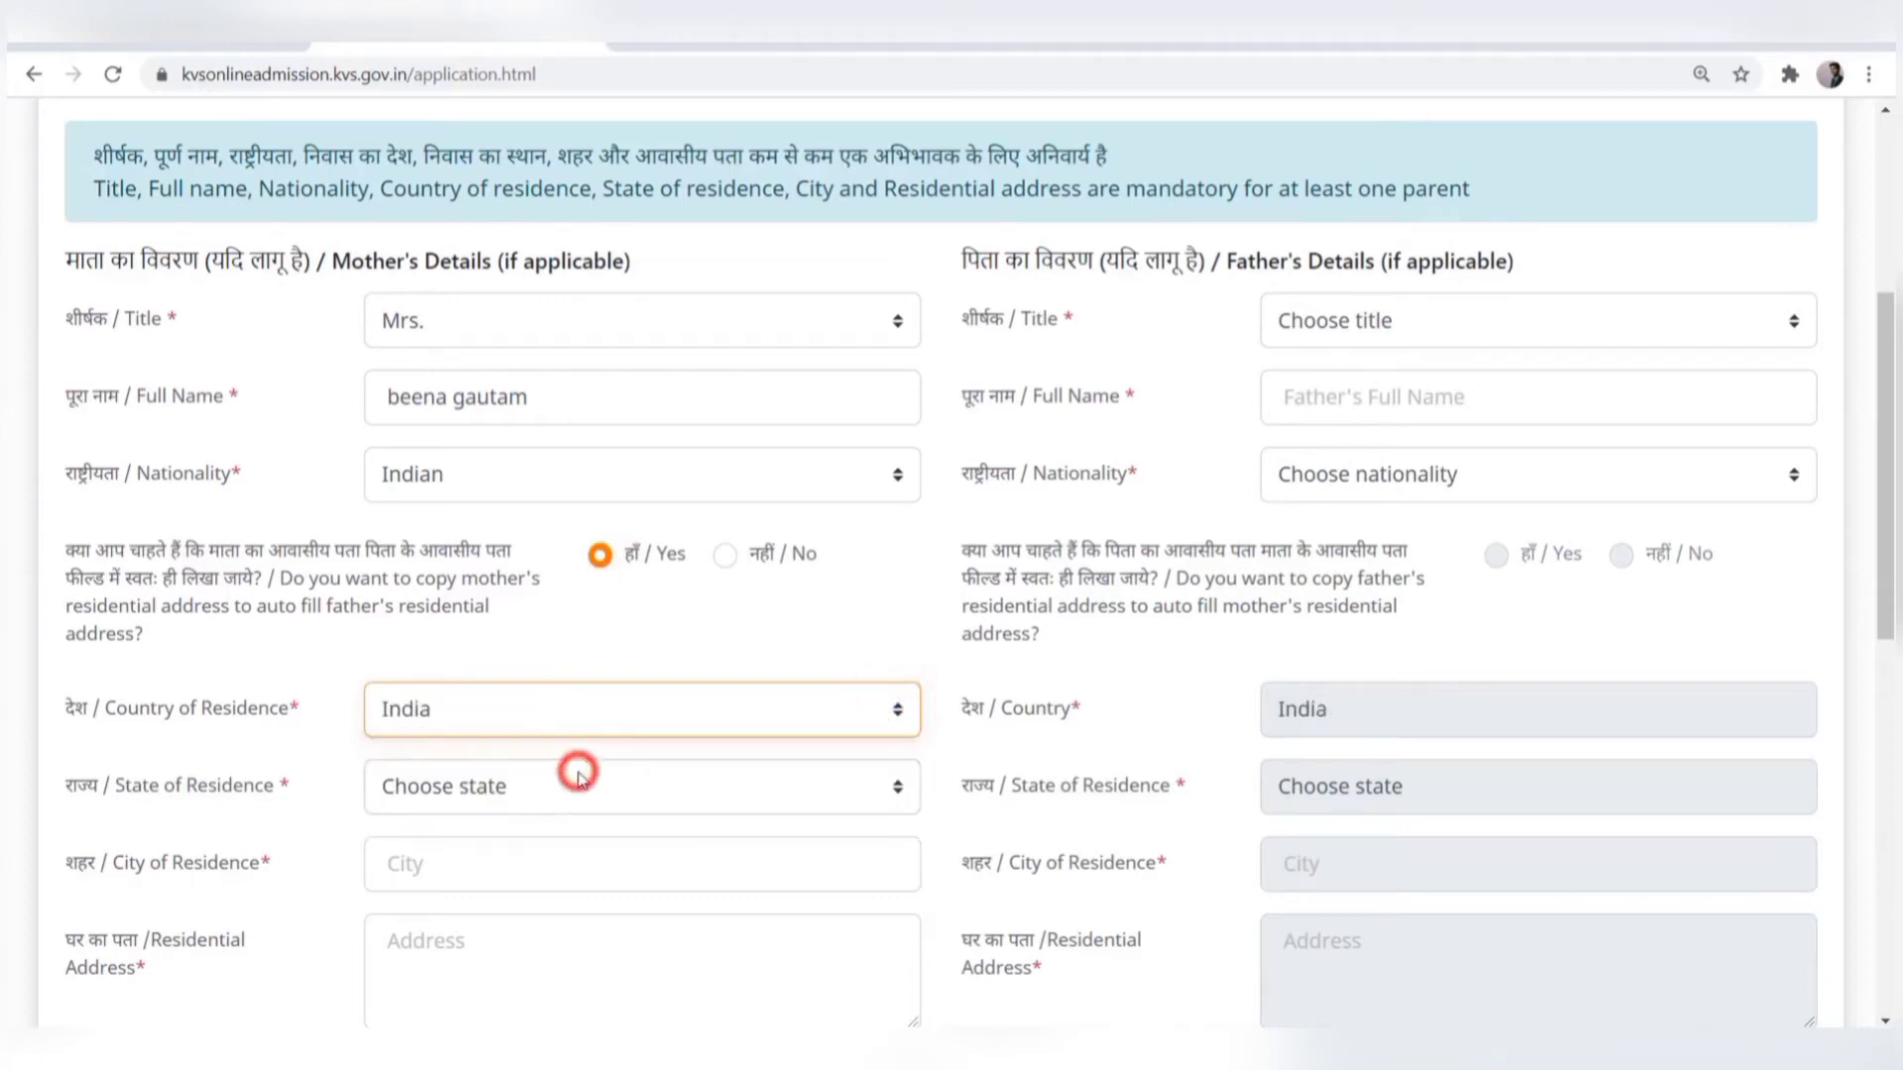
left_click(895, 788)
scroll(887, 718, "down", 1)
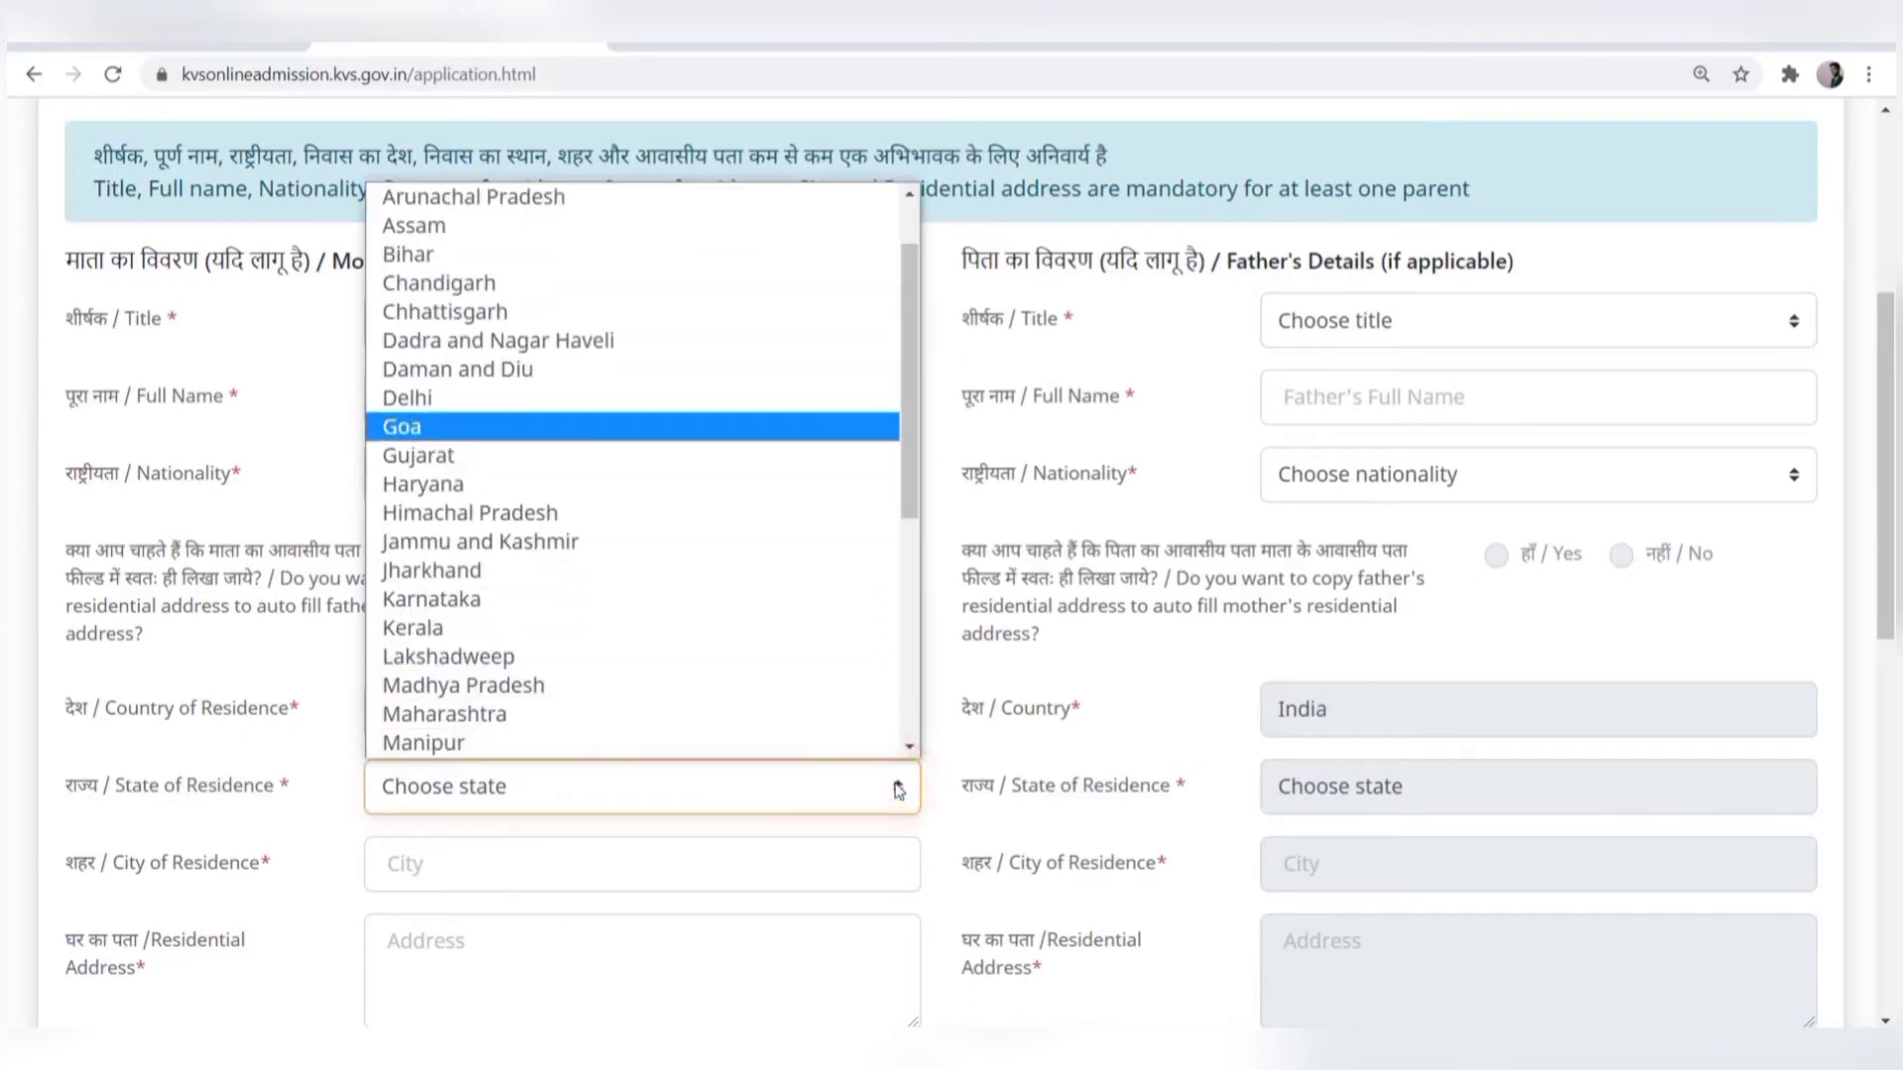
scroll(896, 790, "down", 5)
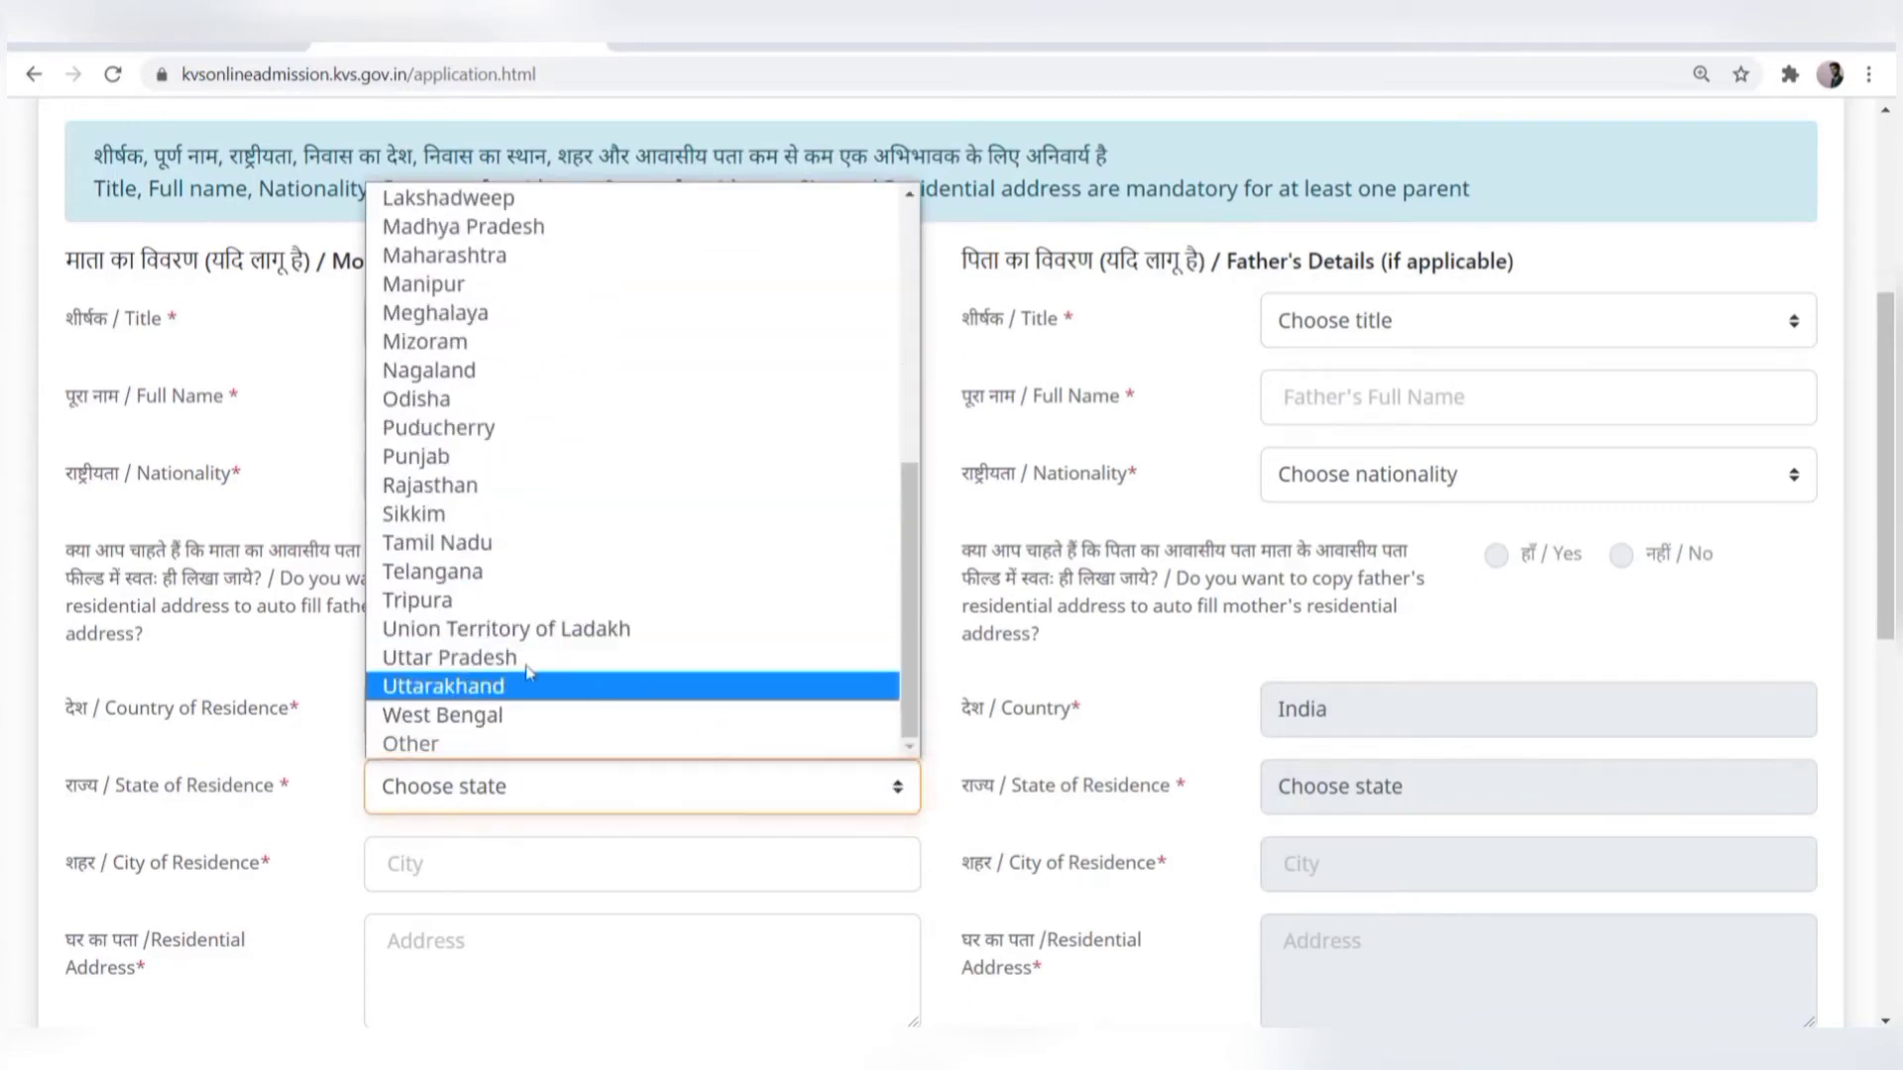
left_click(513, 660)
Enter the mother's city of residence.
left_click(818, 859)
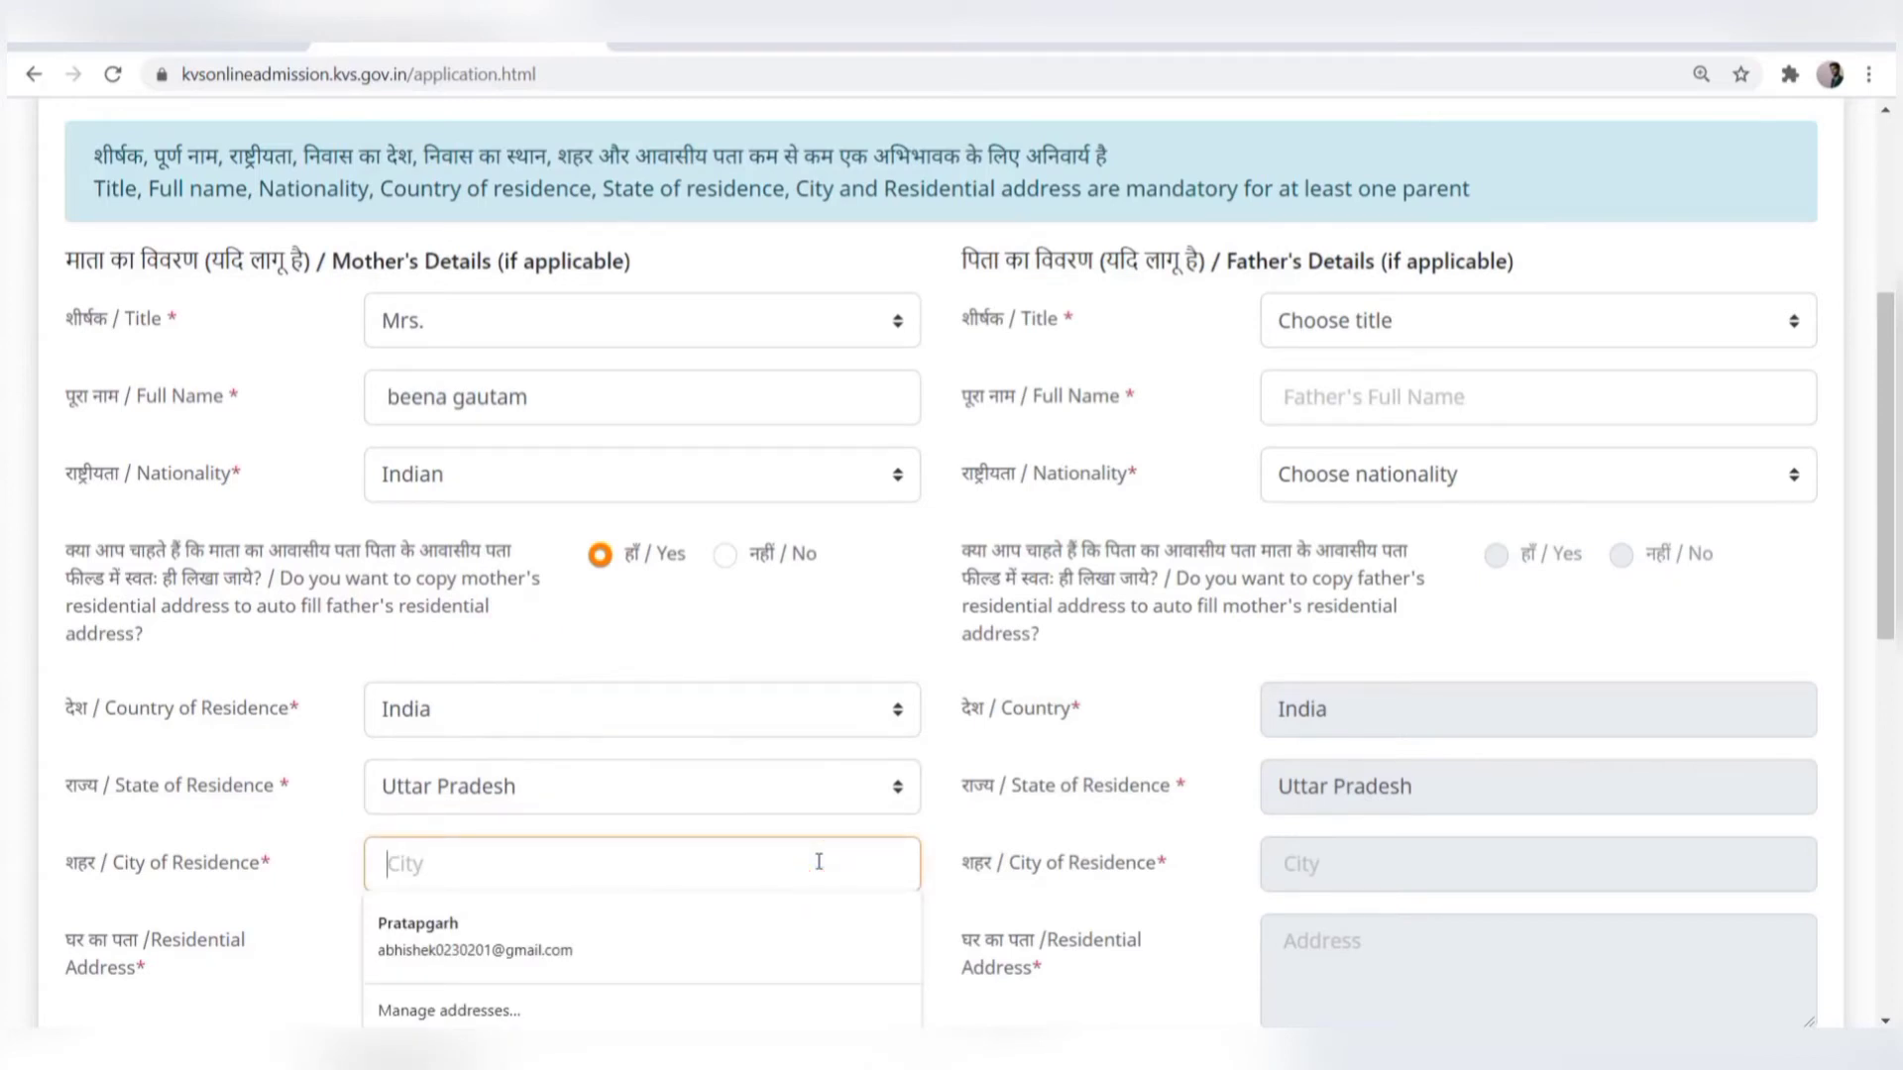
type("pratapgarh")
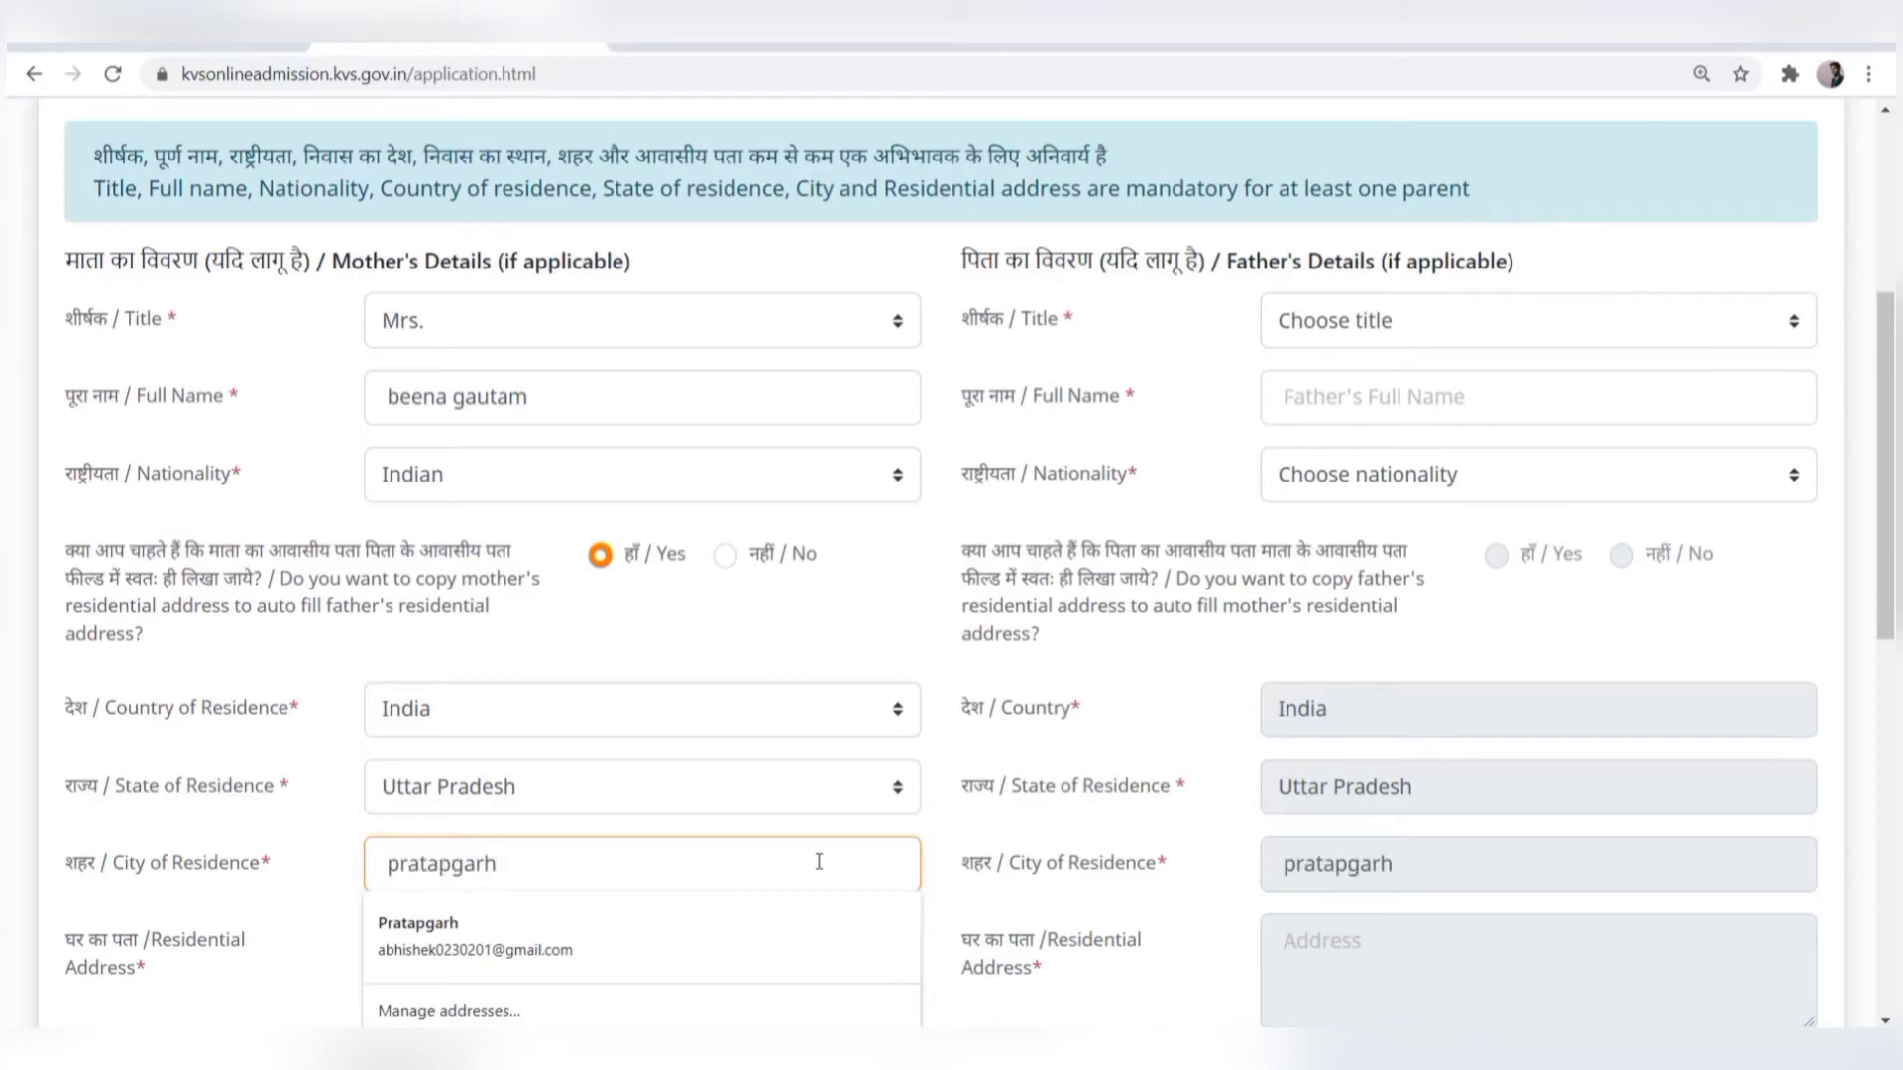
left_click(991, 833)
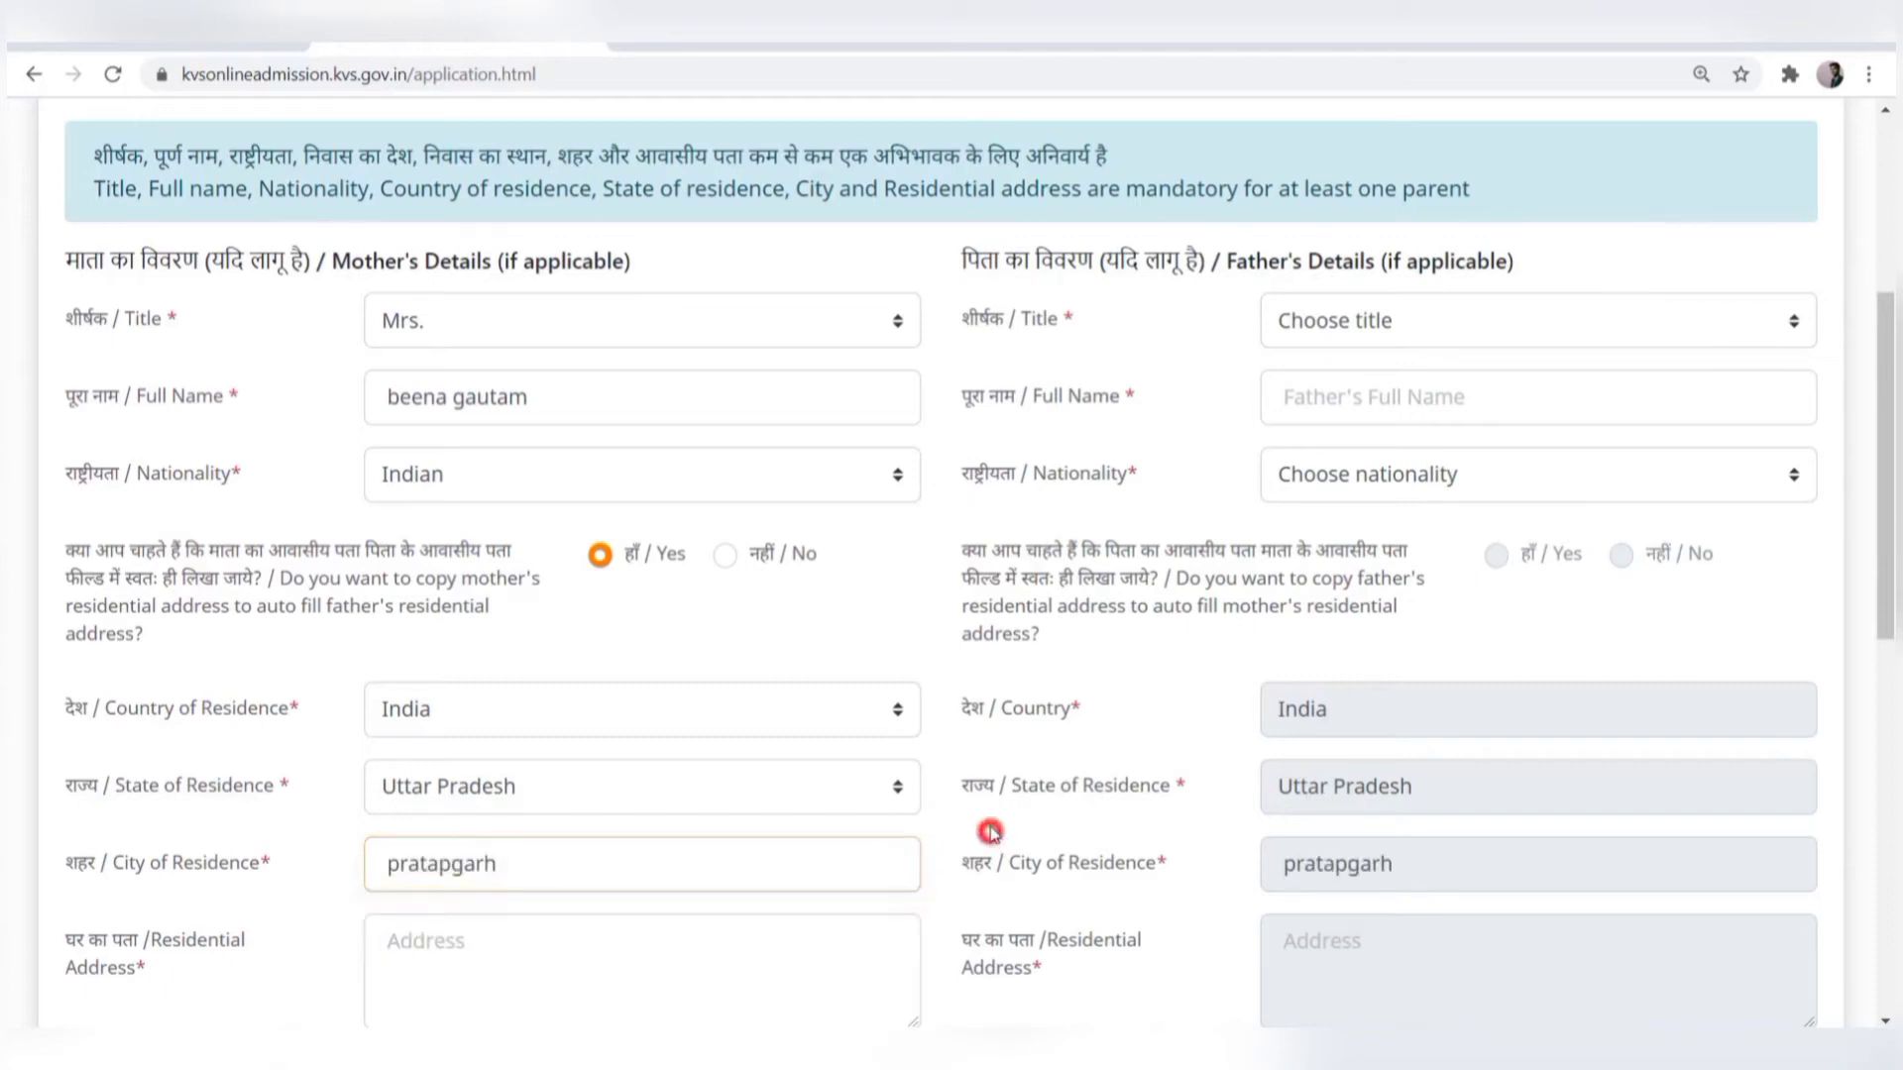
left_click_drag(1891, 557, 1891, 683)
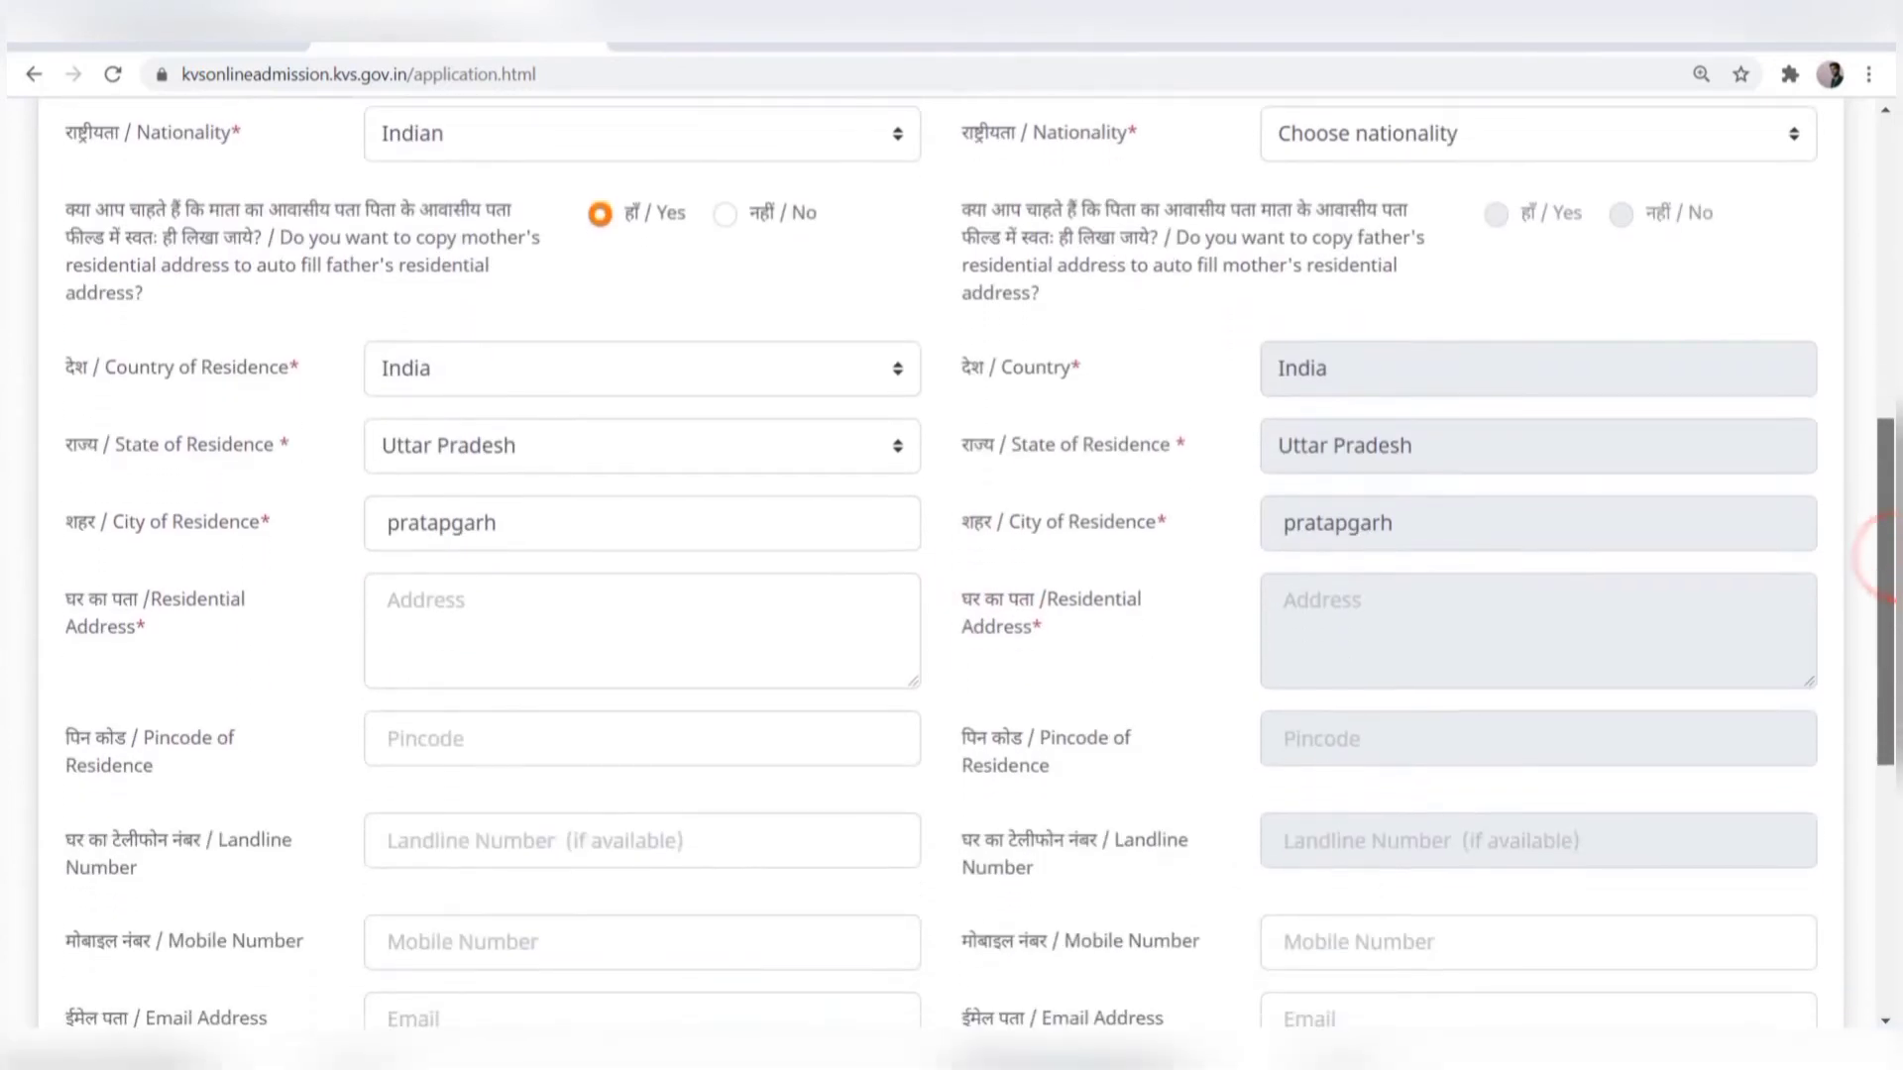
Type the mother's residential address and pincode.
left_click(534, 608)
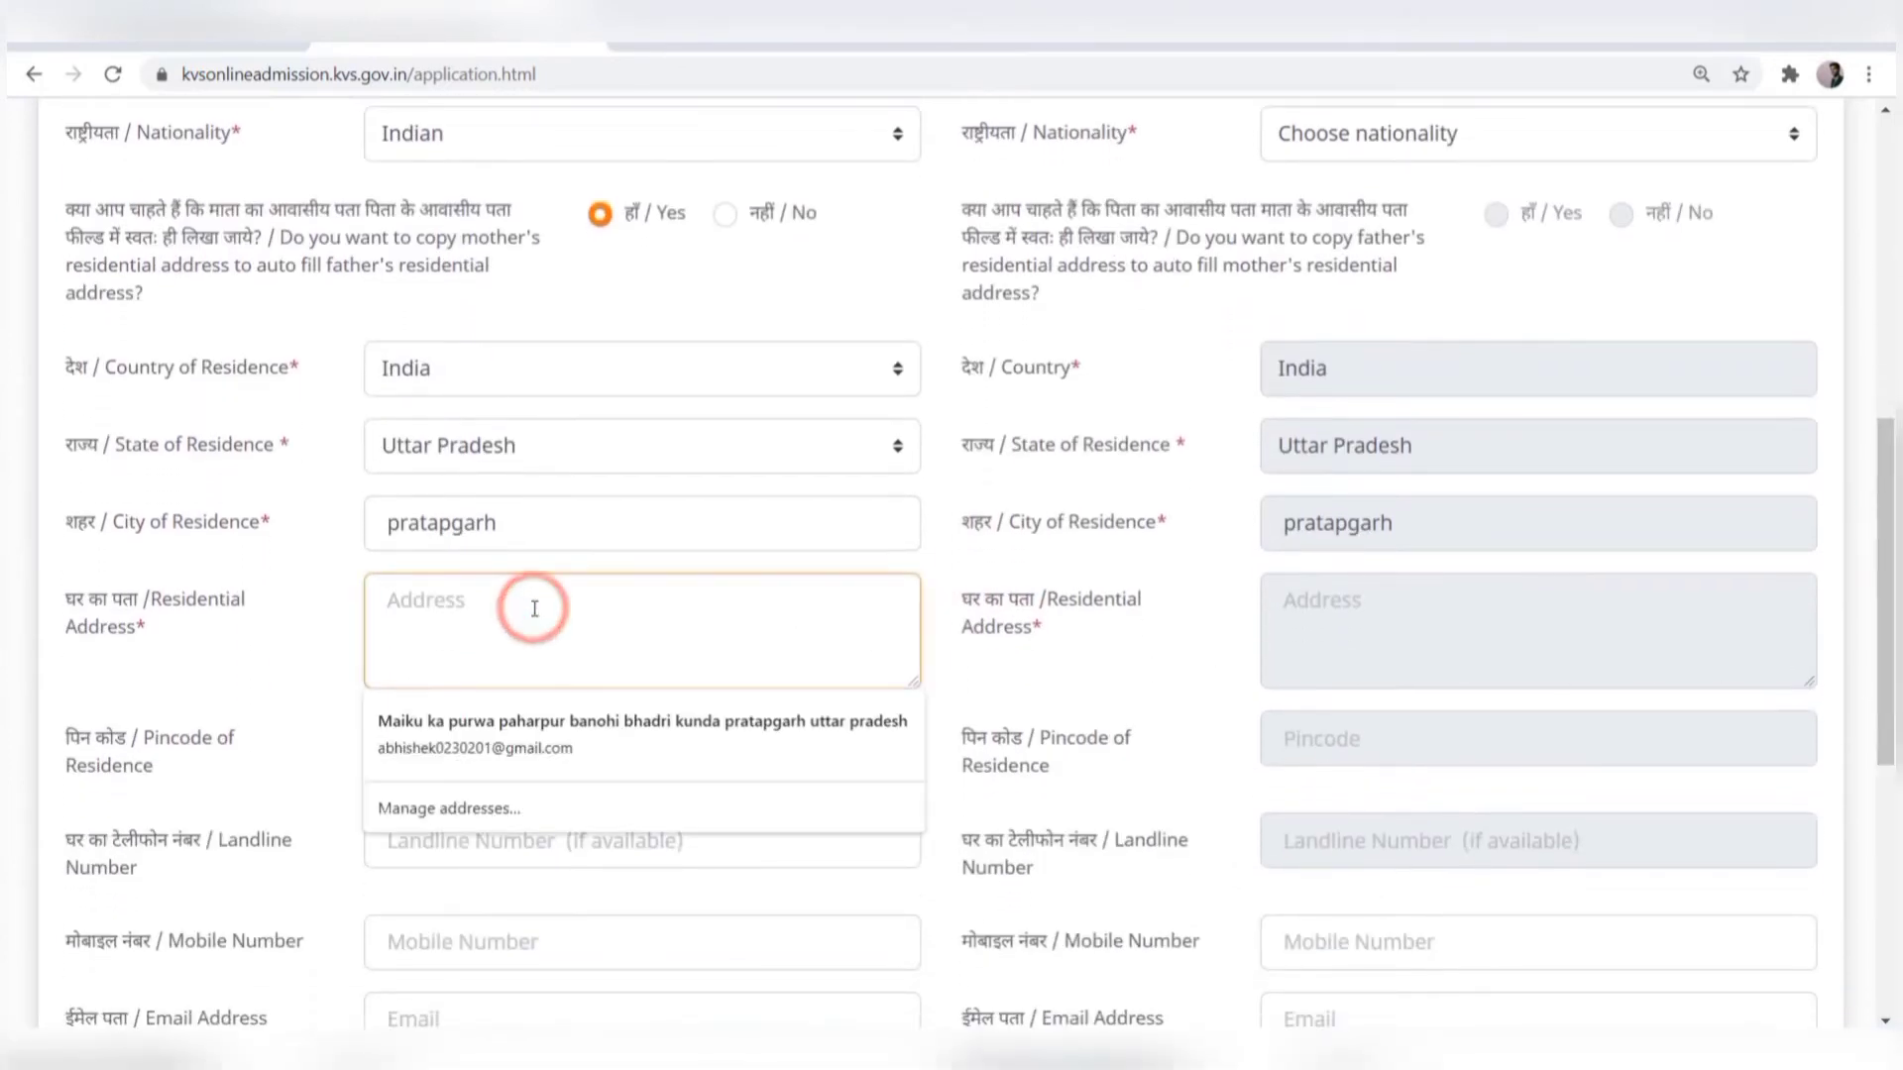
type("NAiko")
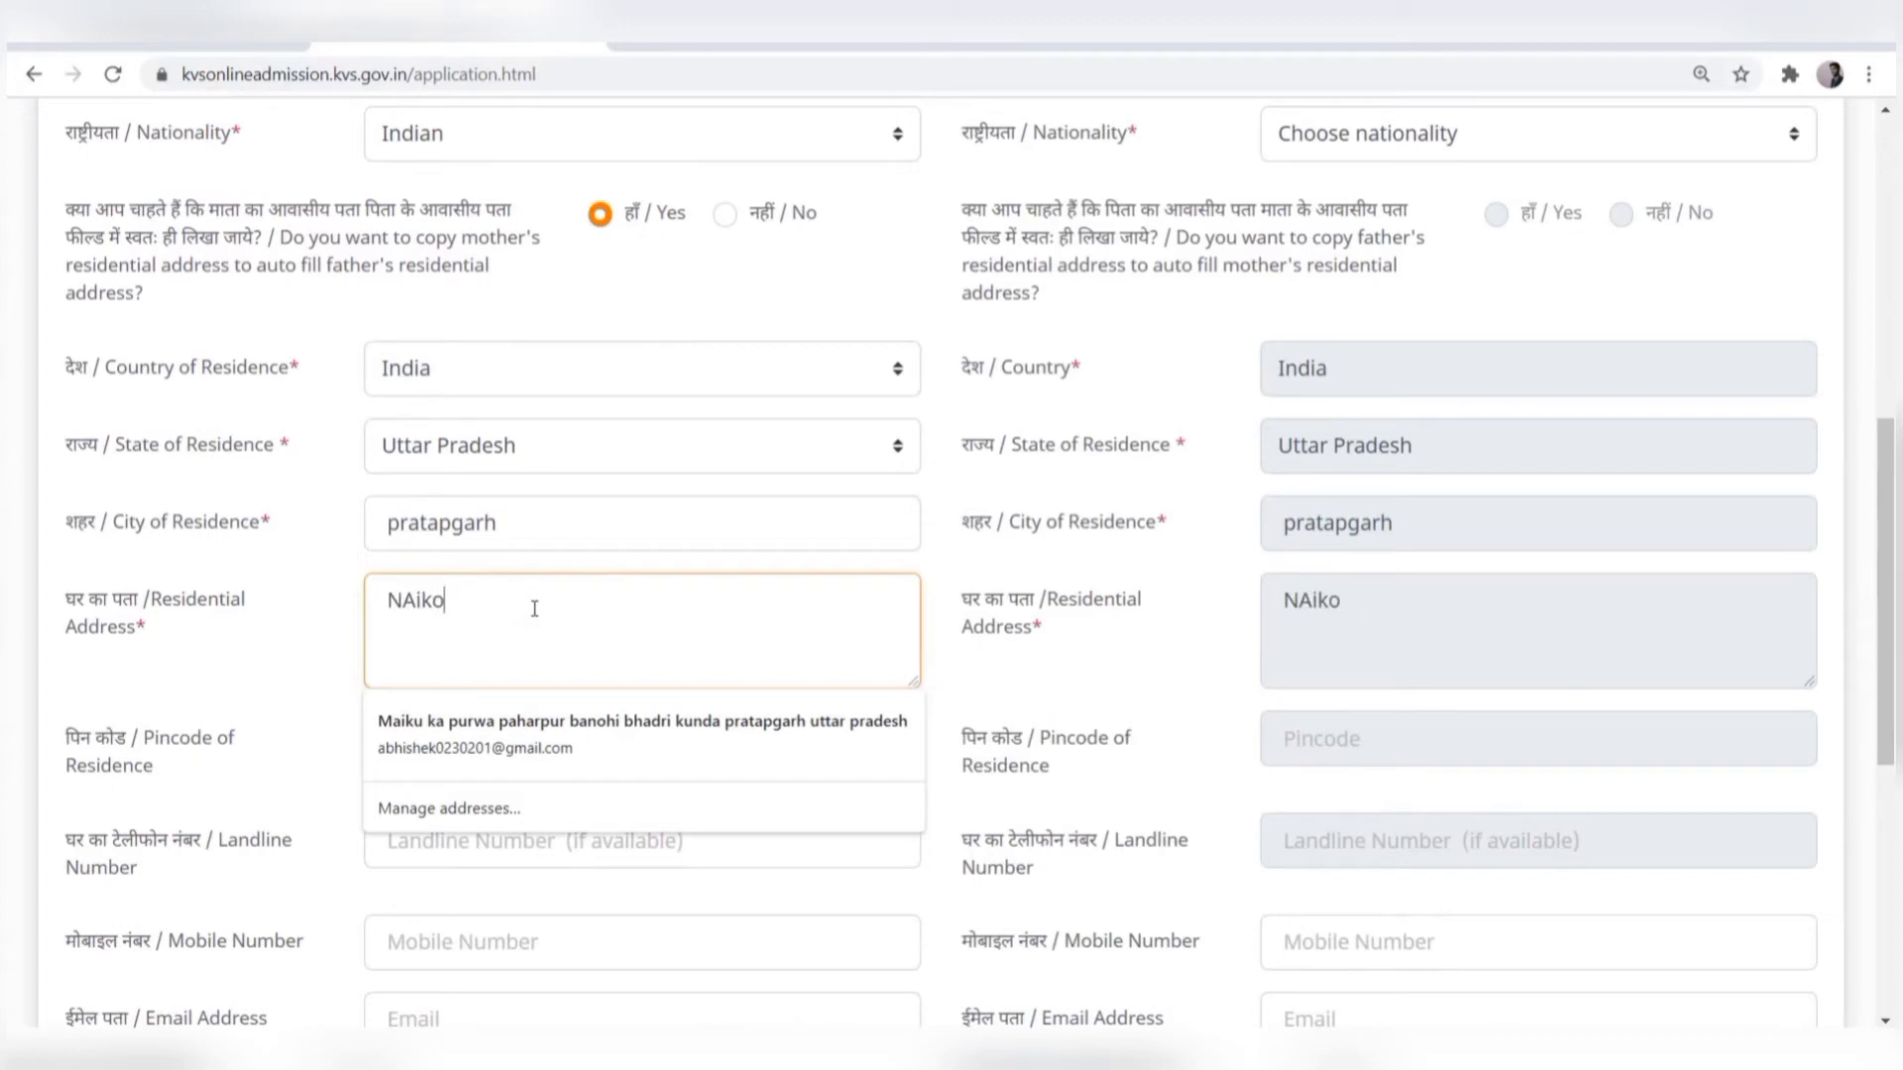
key("BackSpace")
key("BackSpace")
key("BackSpace")
key("BackSpace")
type("a")
key("BackSpace")
key("BackSpace")
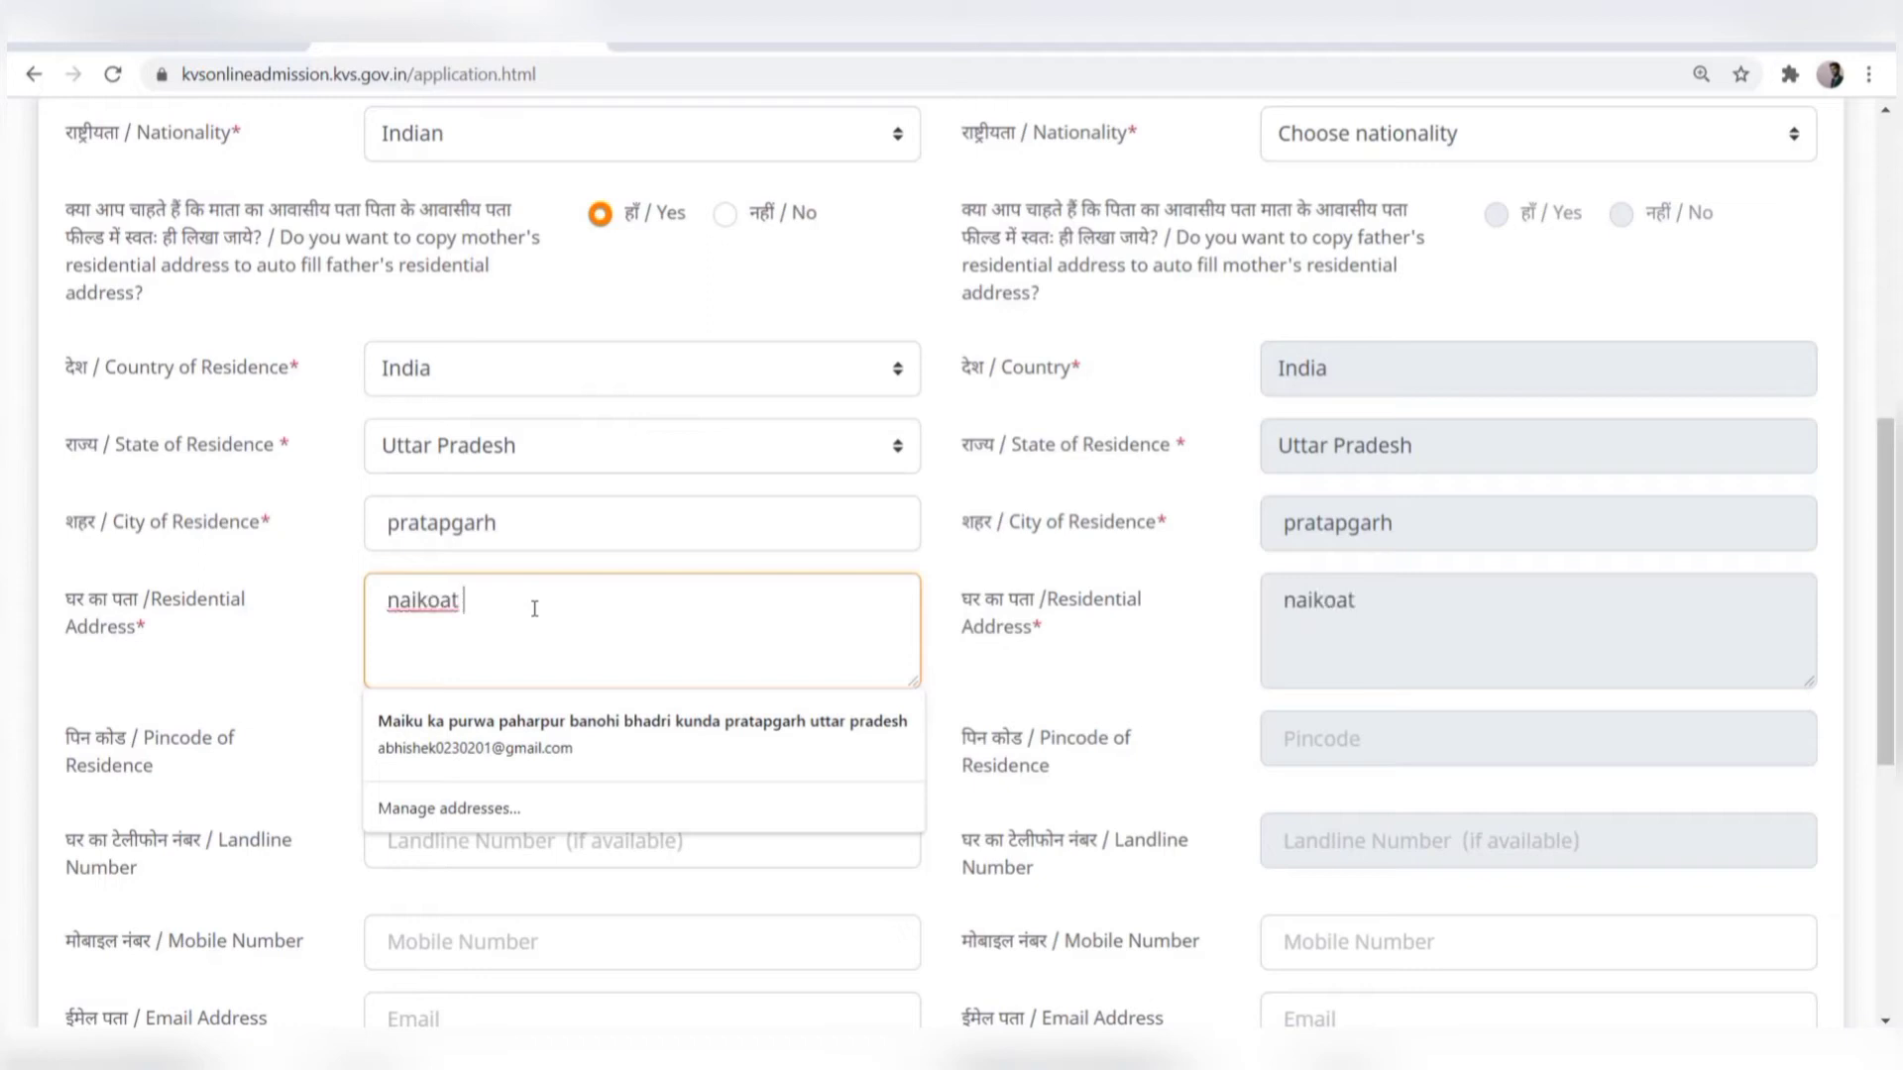
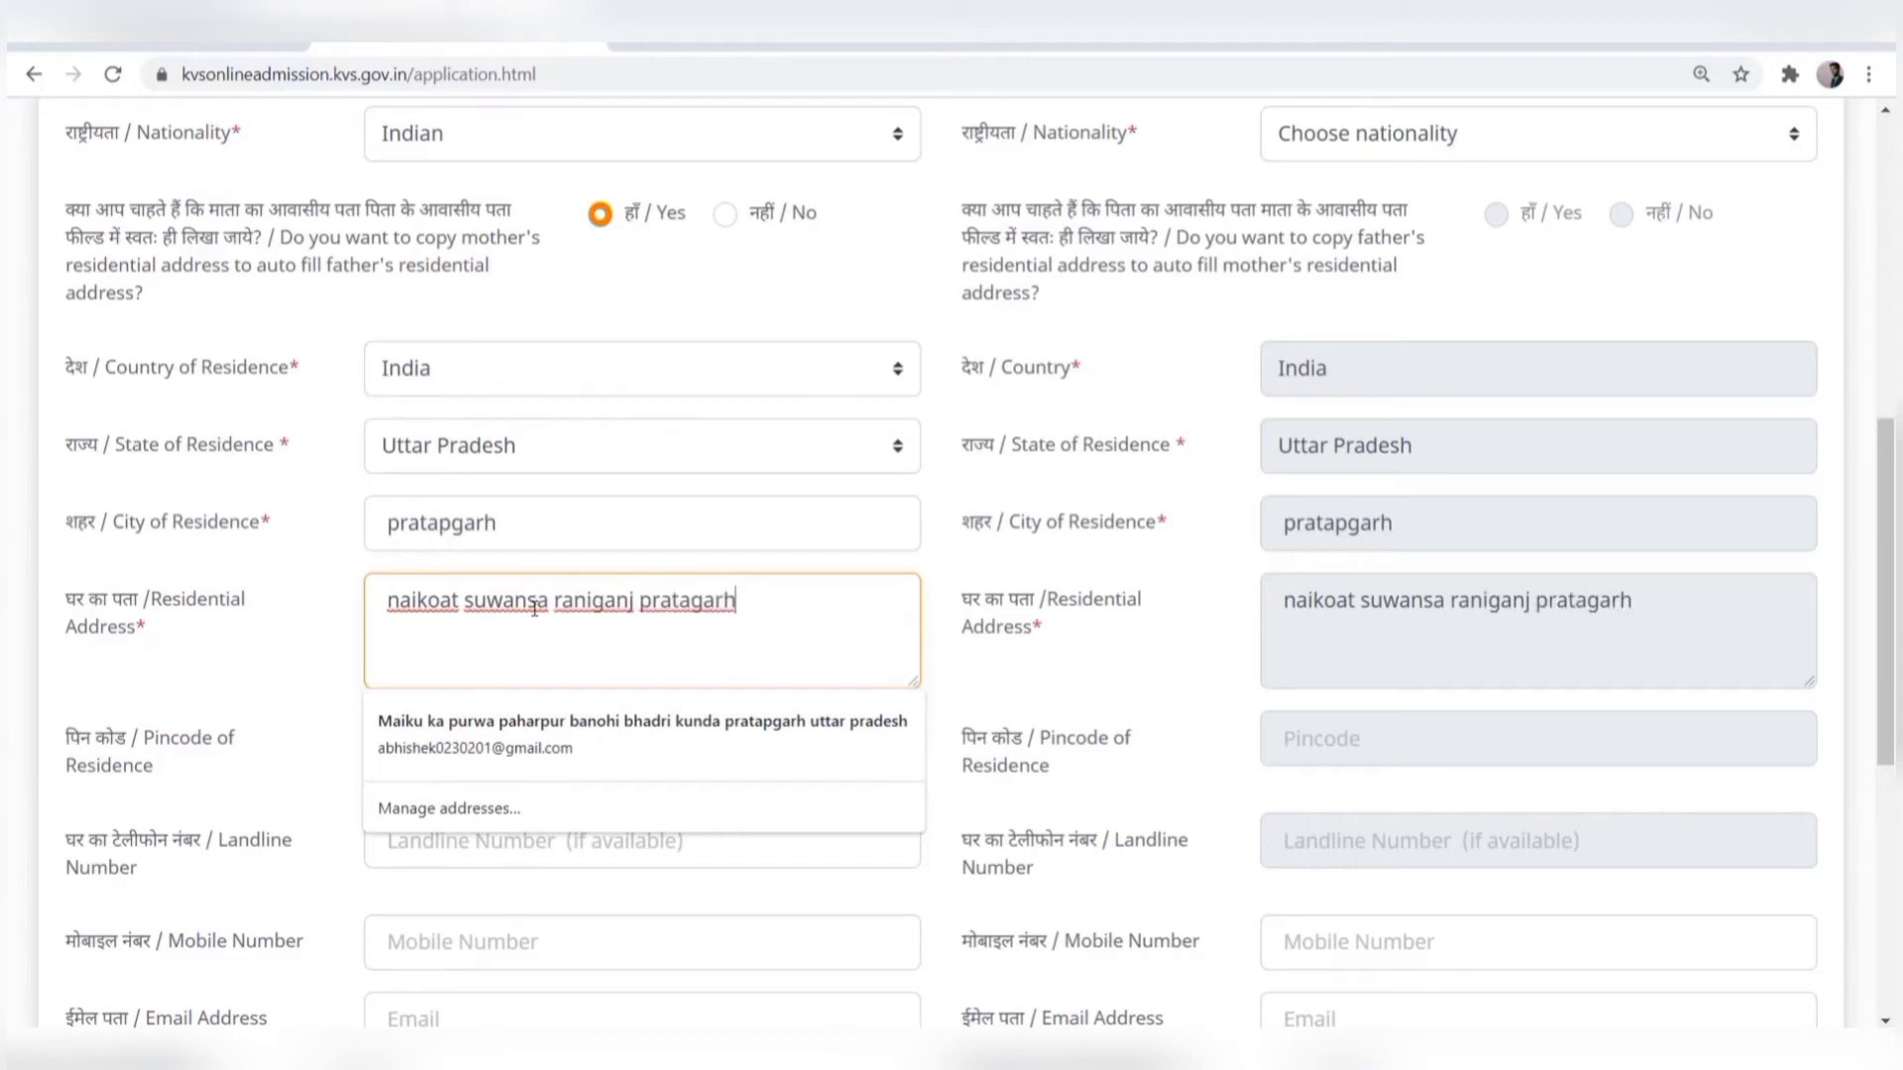
left_click(967, 642)
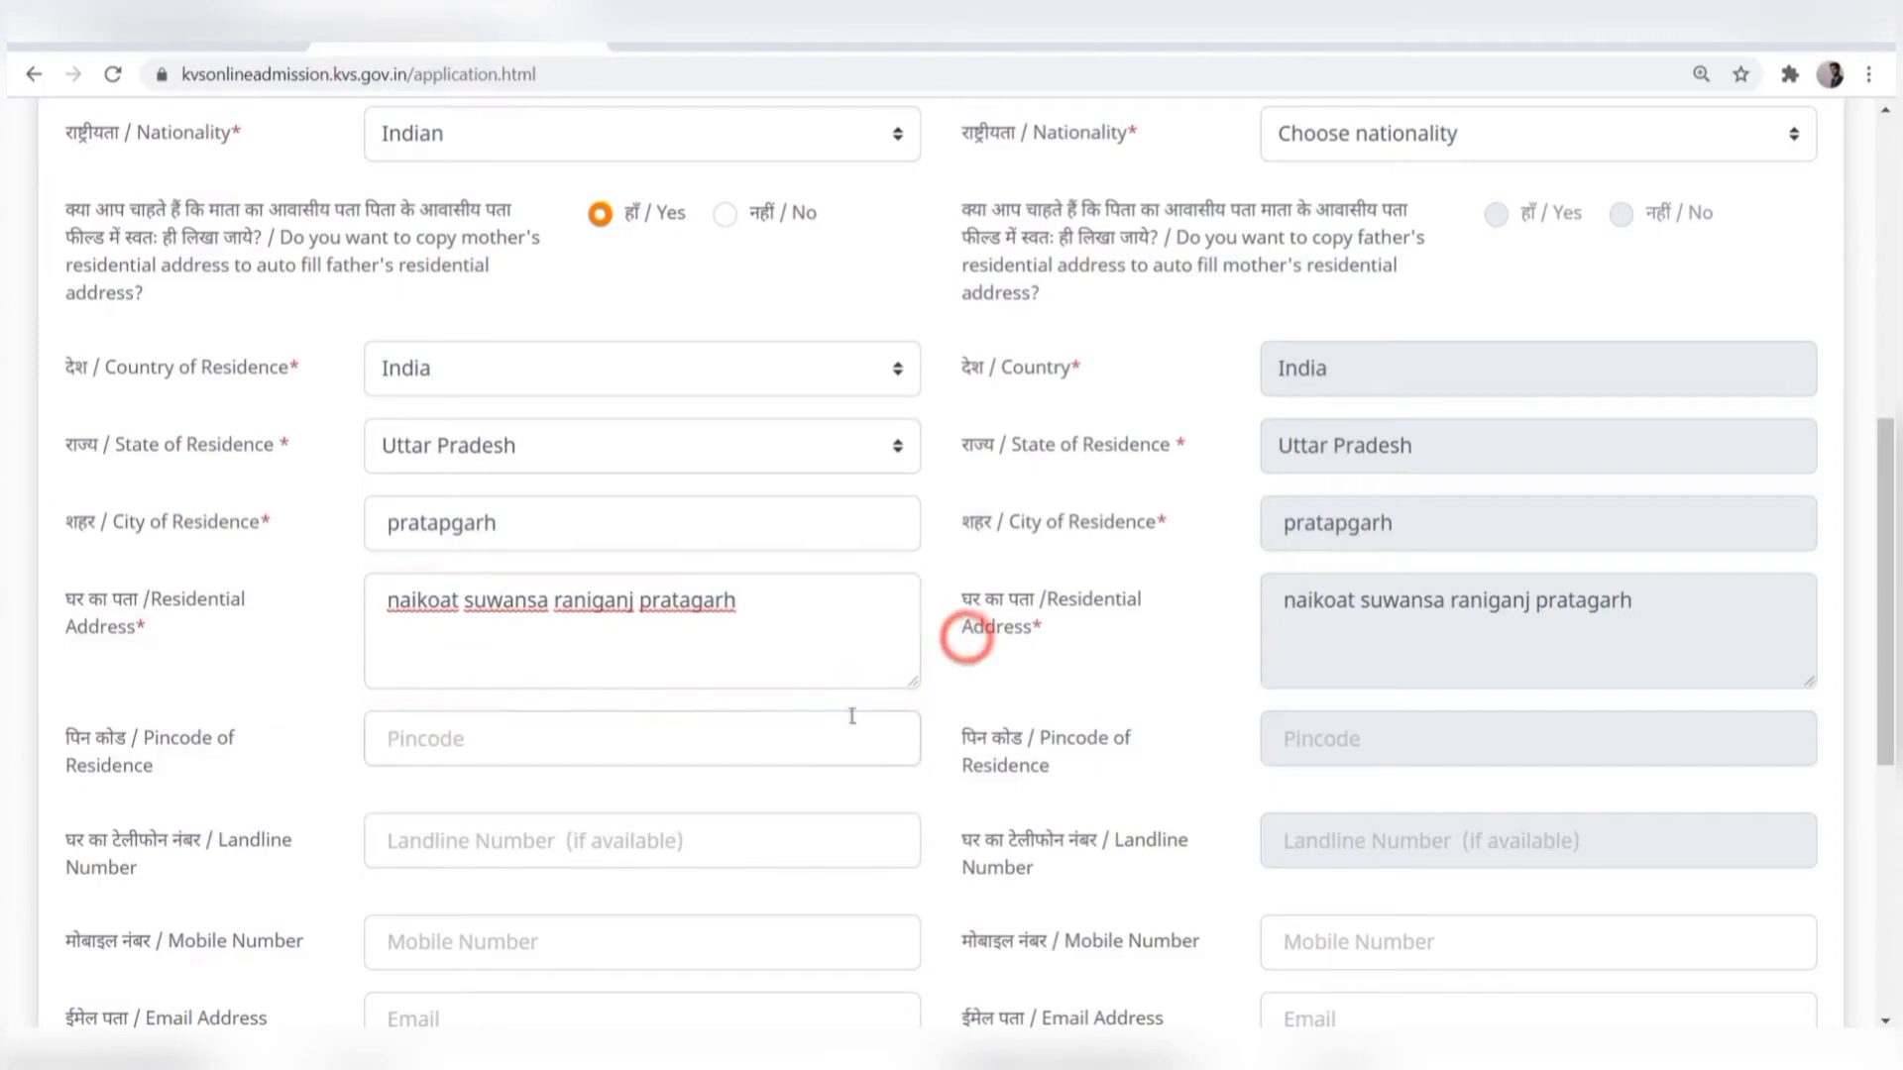
left_click(801, 740)
type("230306")
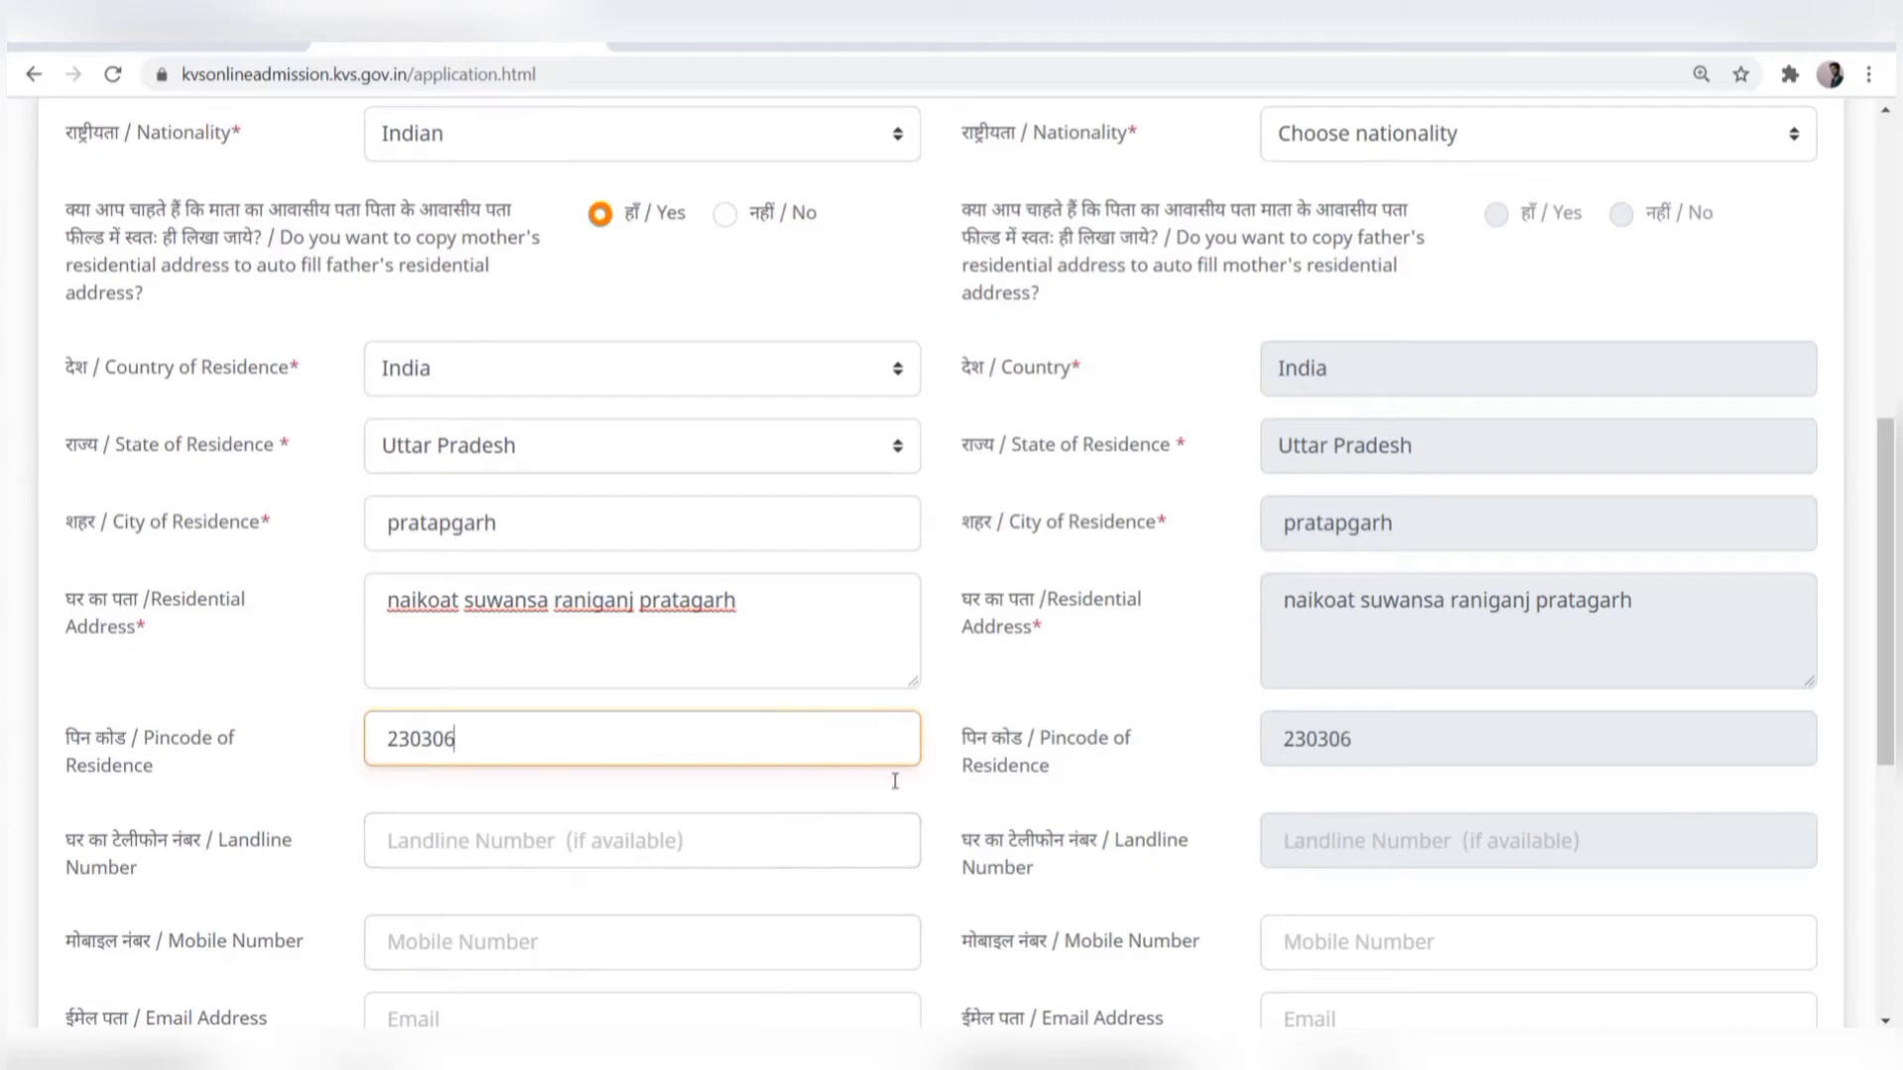
left_click(948, 809)
scroll(948, 807, "down", 1)
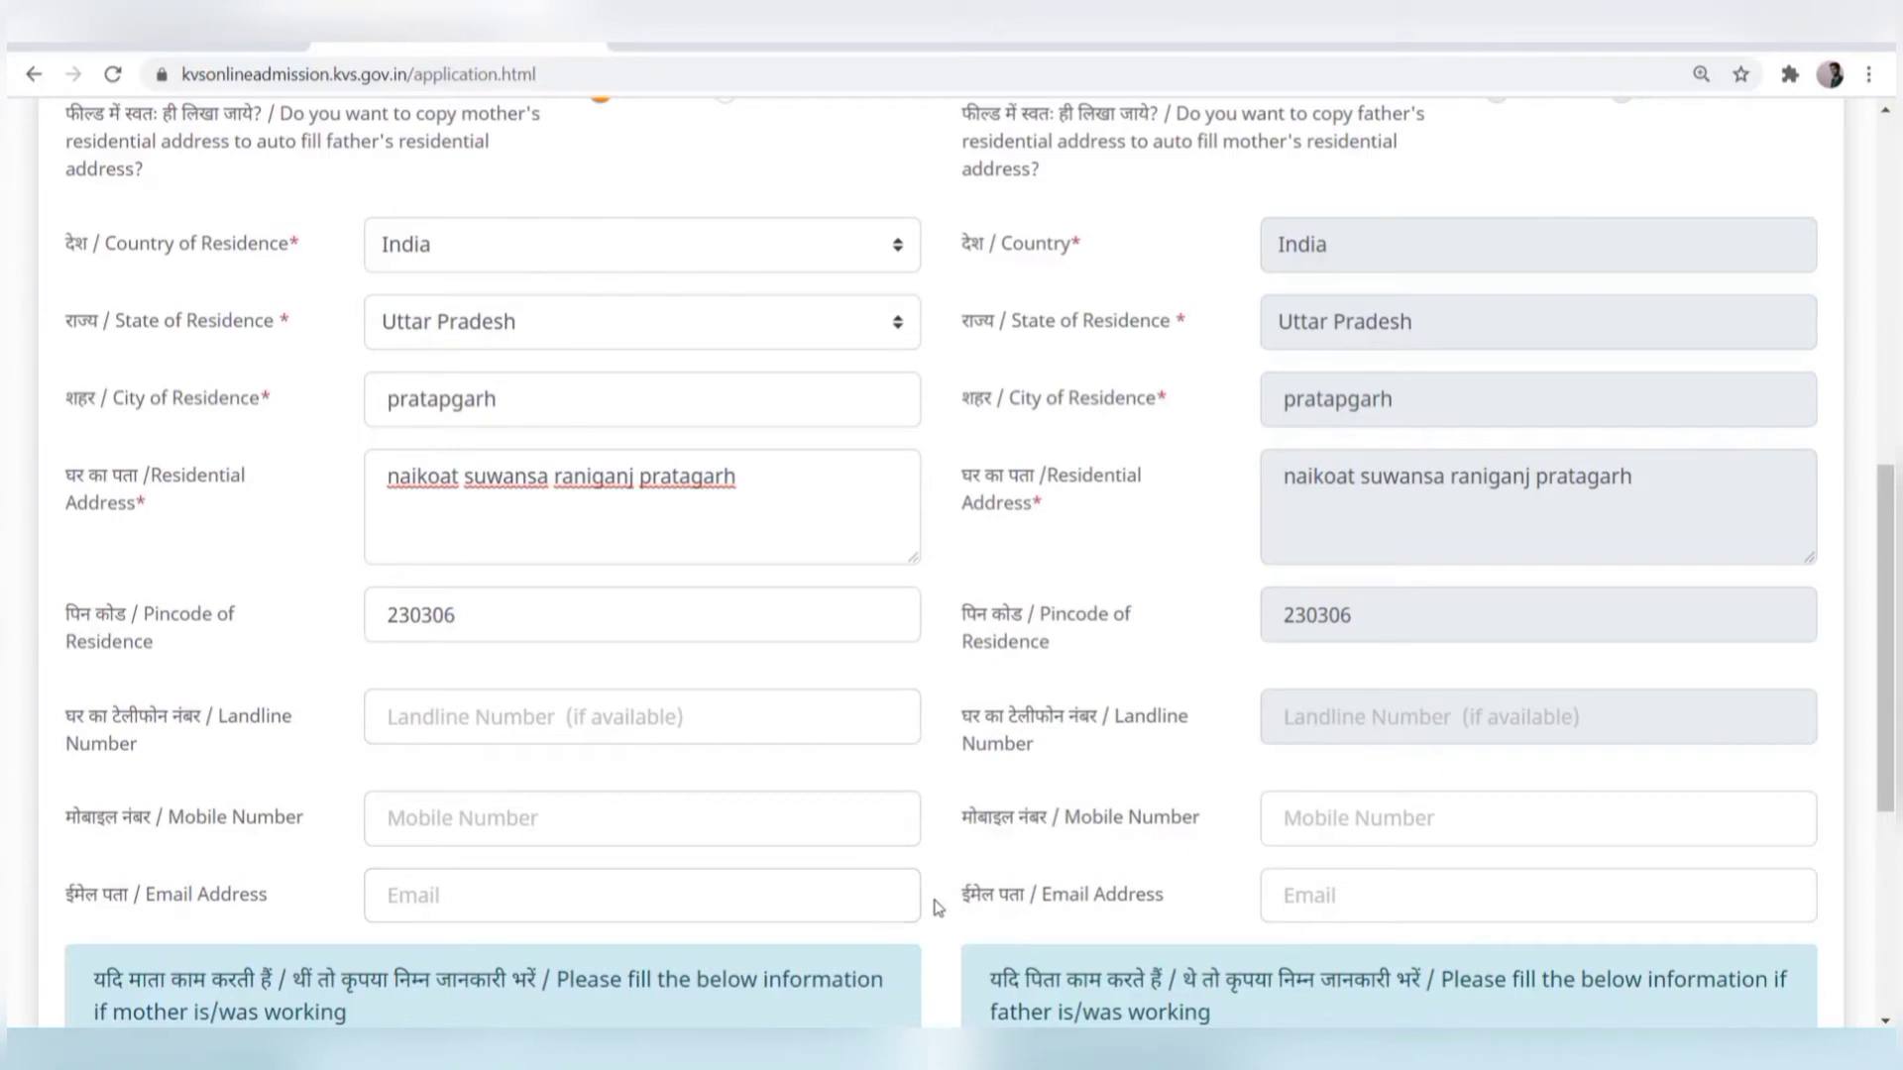
Enter the mother's occupation as Housewife and her organisation as House.
scroll(936, 907, "down", 1)
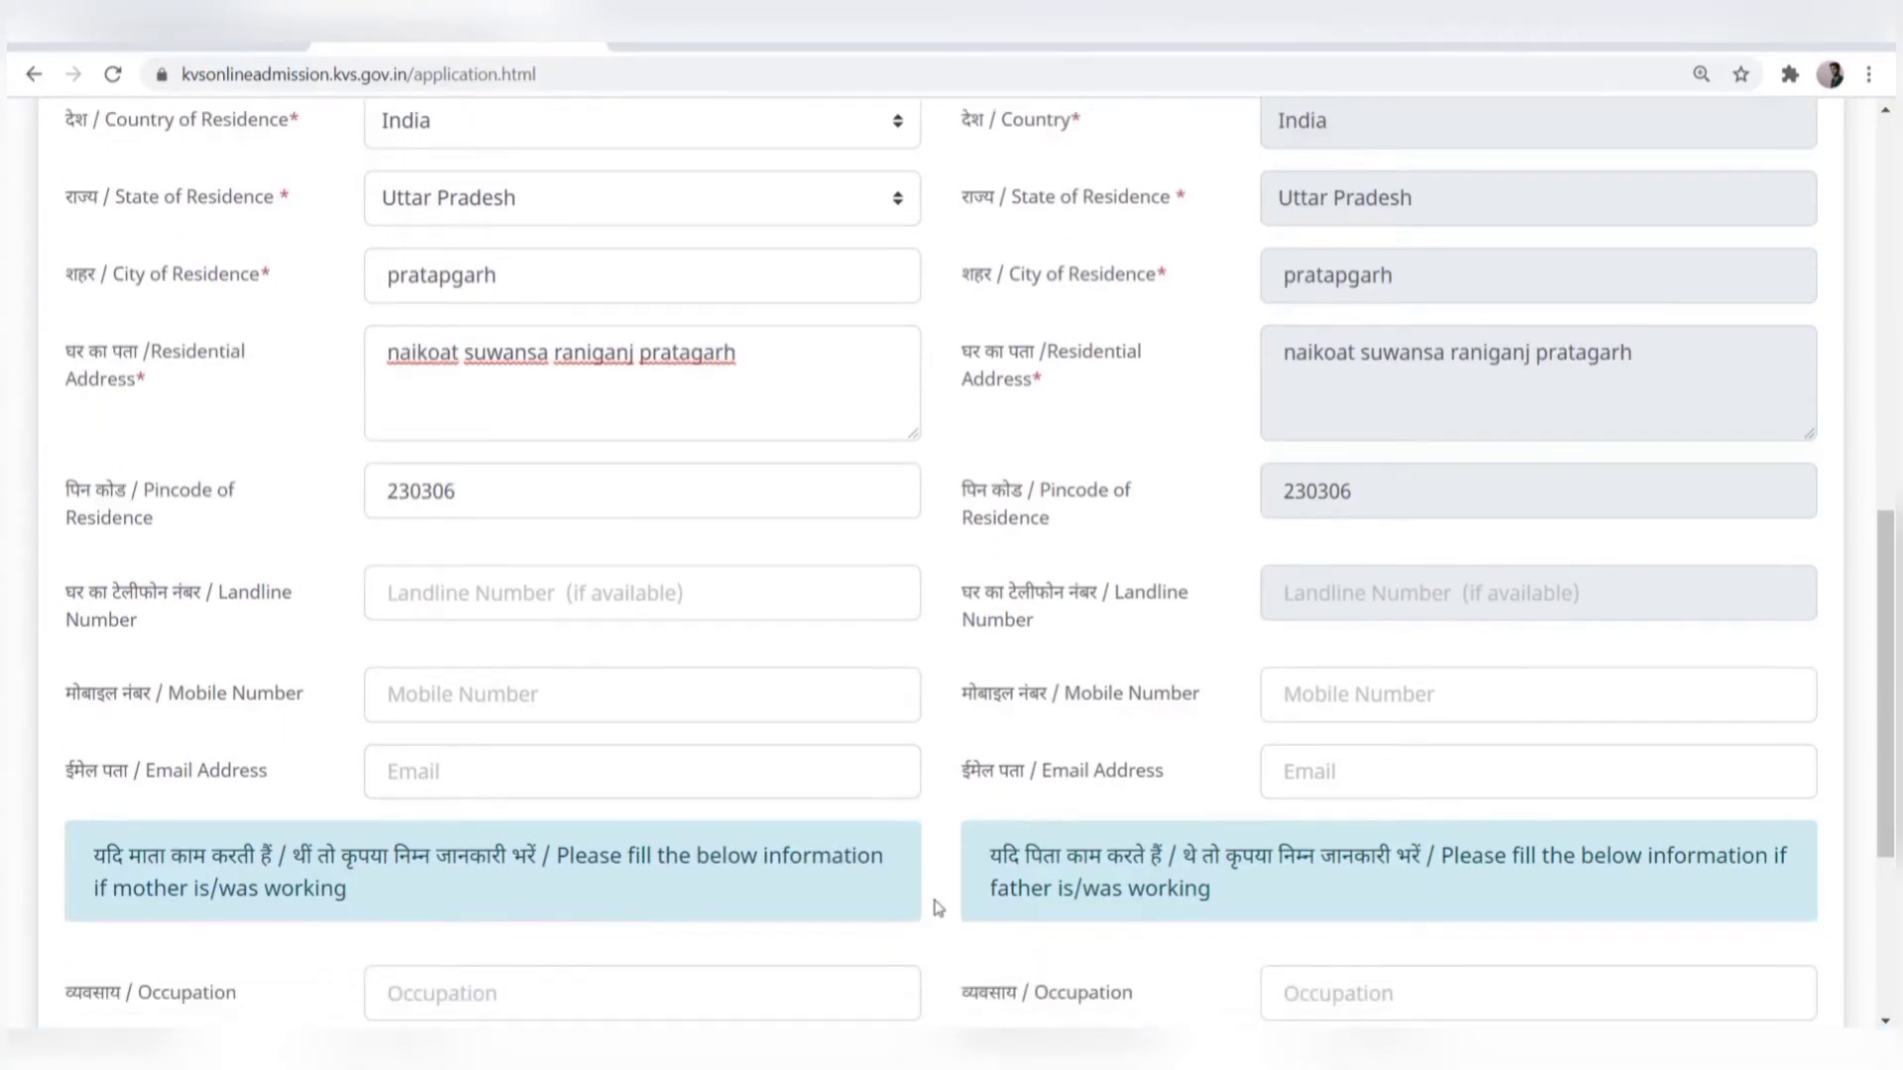
scroll(345, 753, "down", 1)
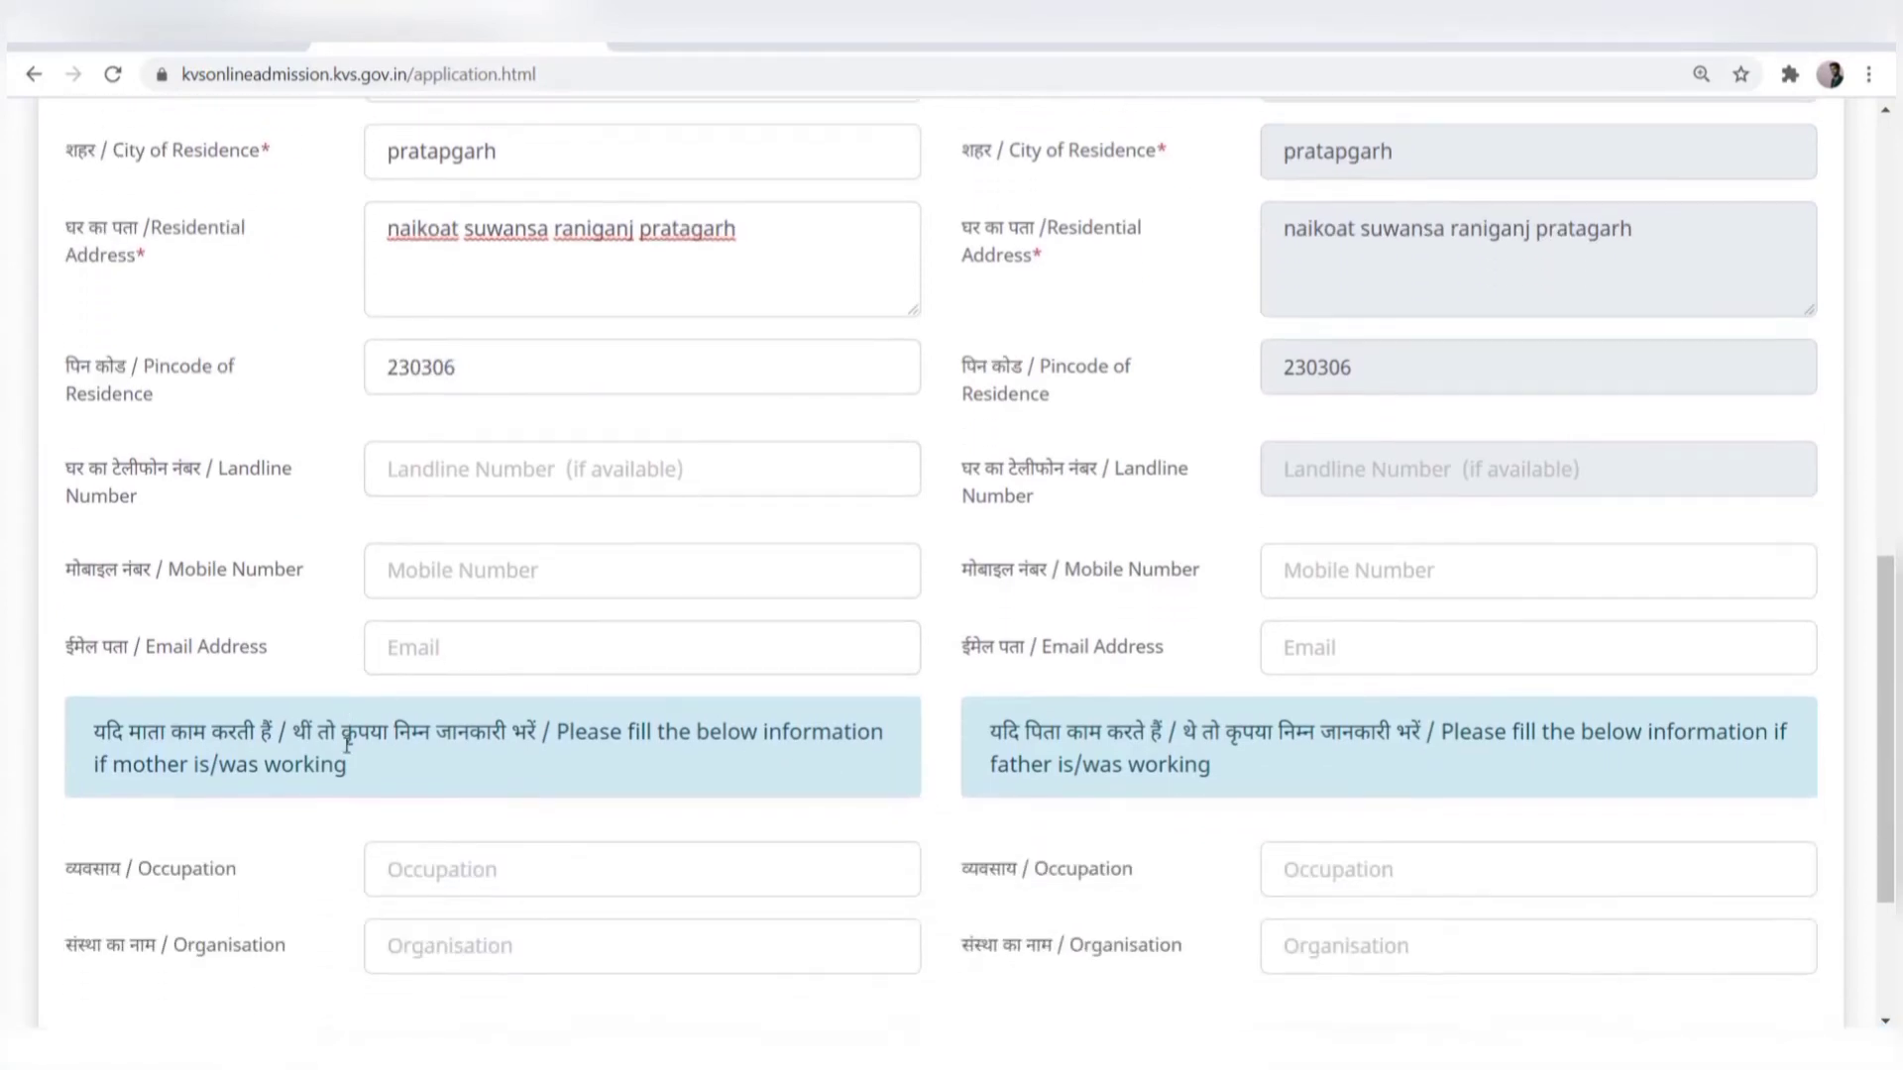
scroll(347, 748, "down", 1)
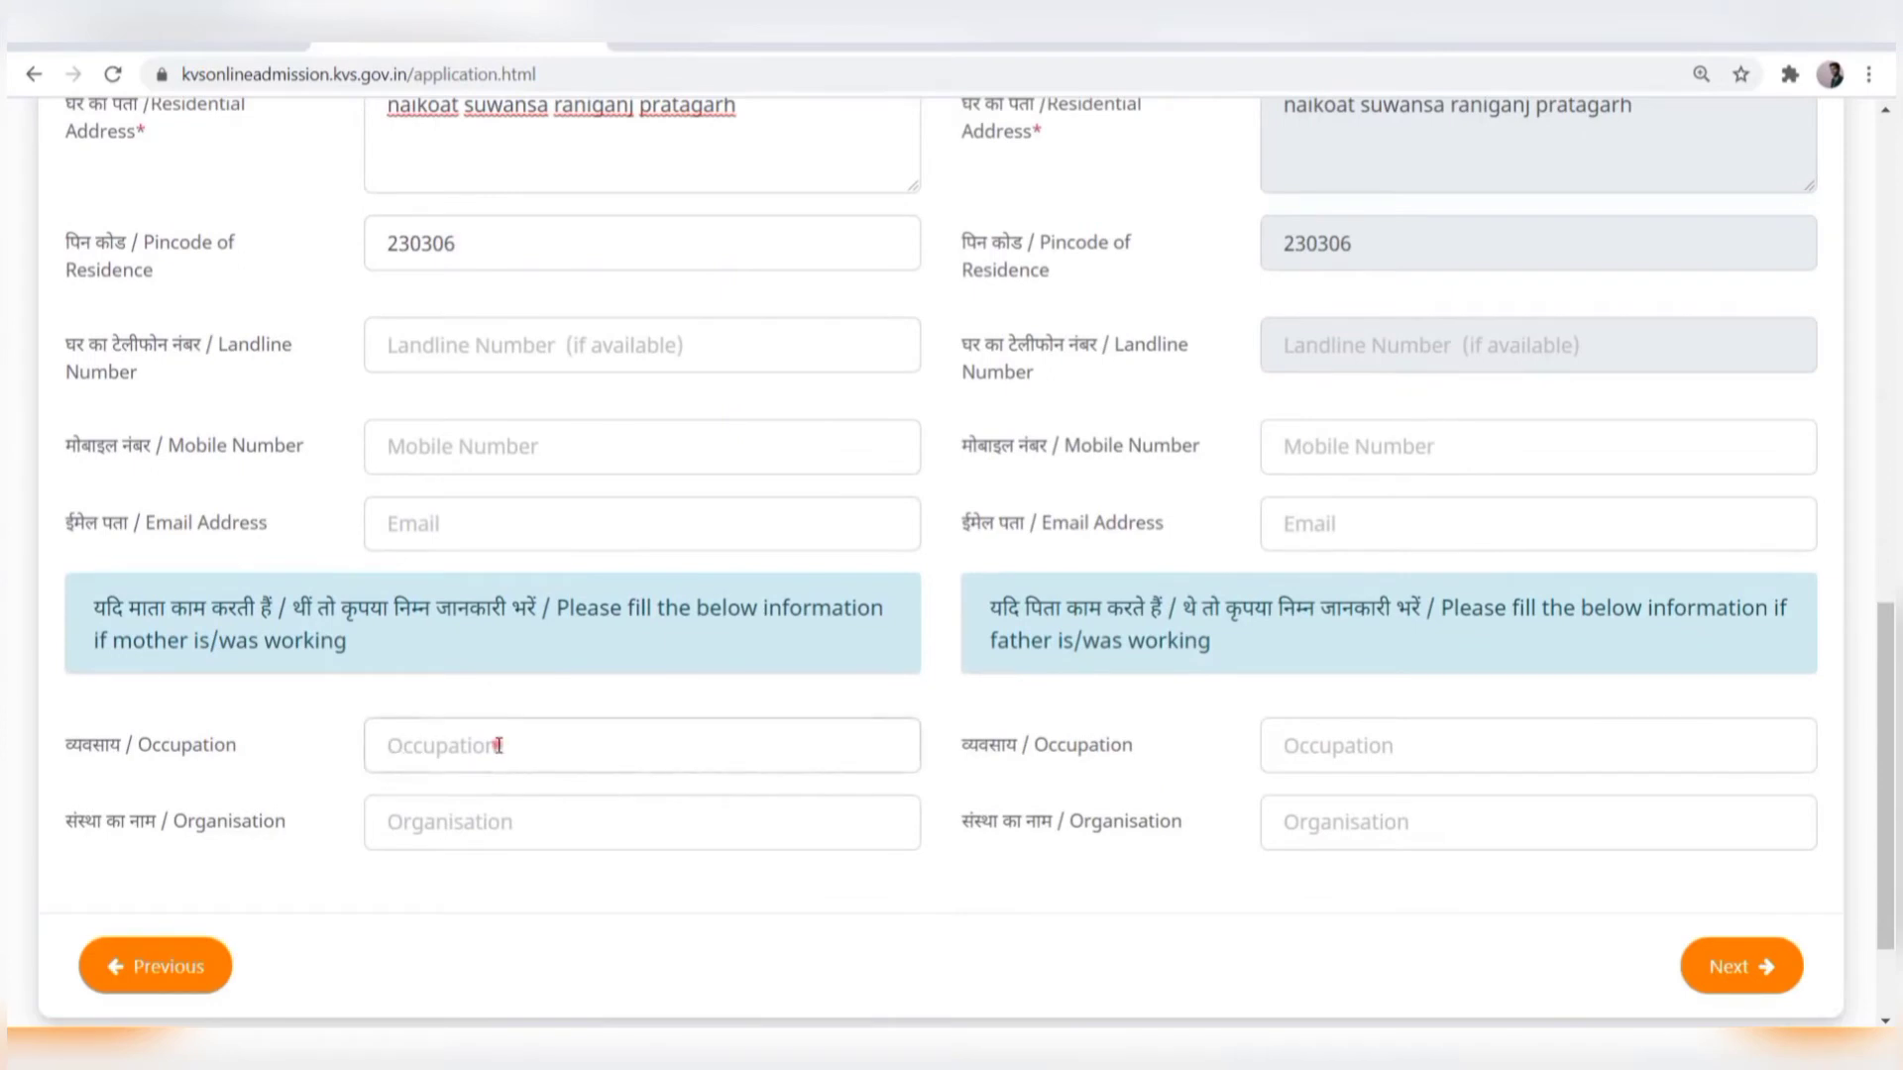
left_click(498, 745)
type("Ho")
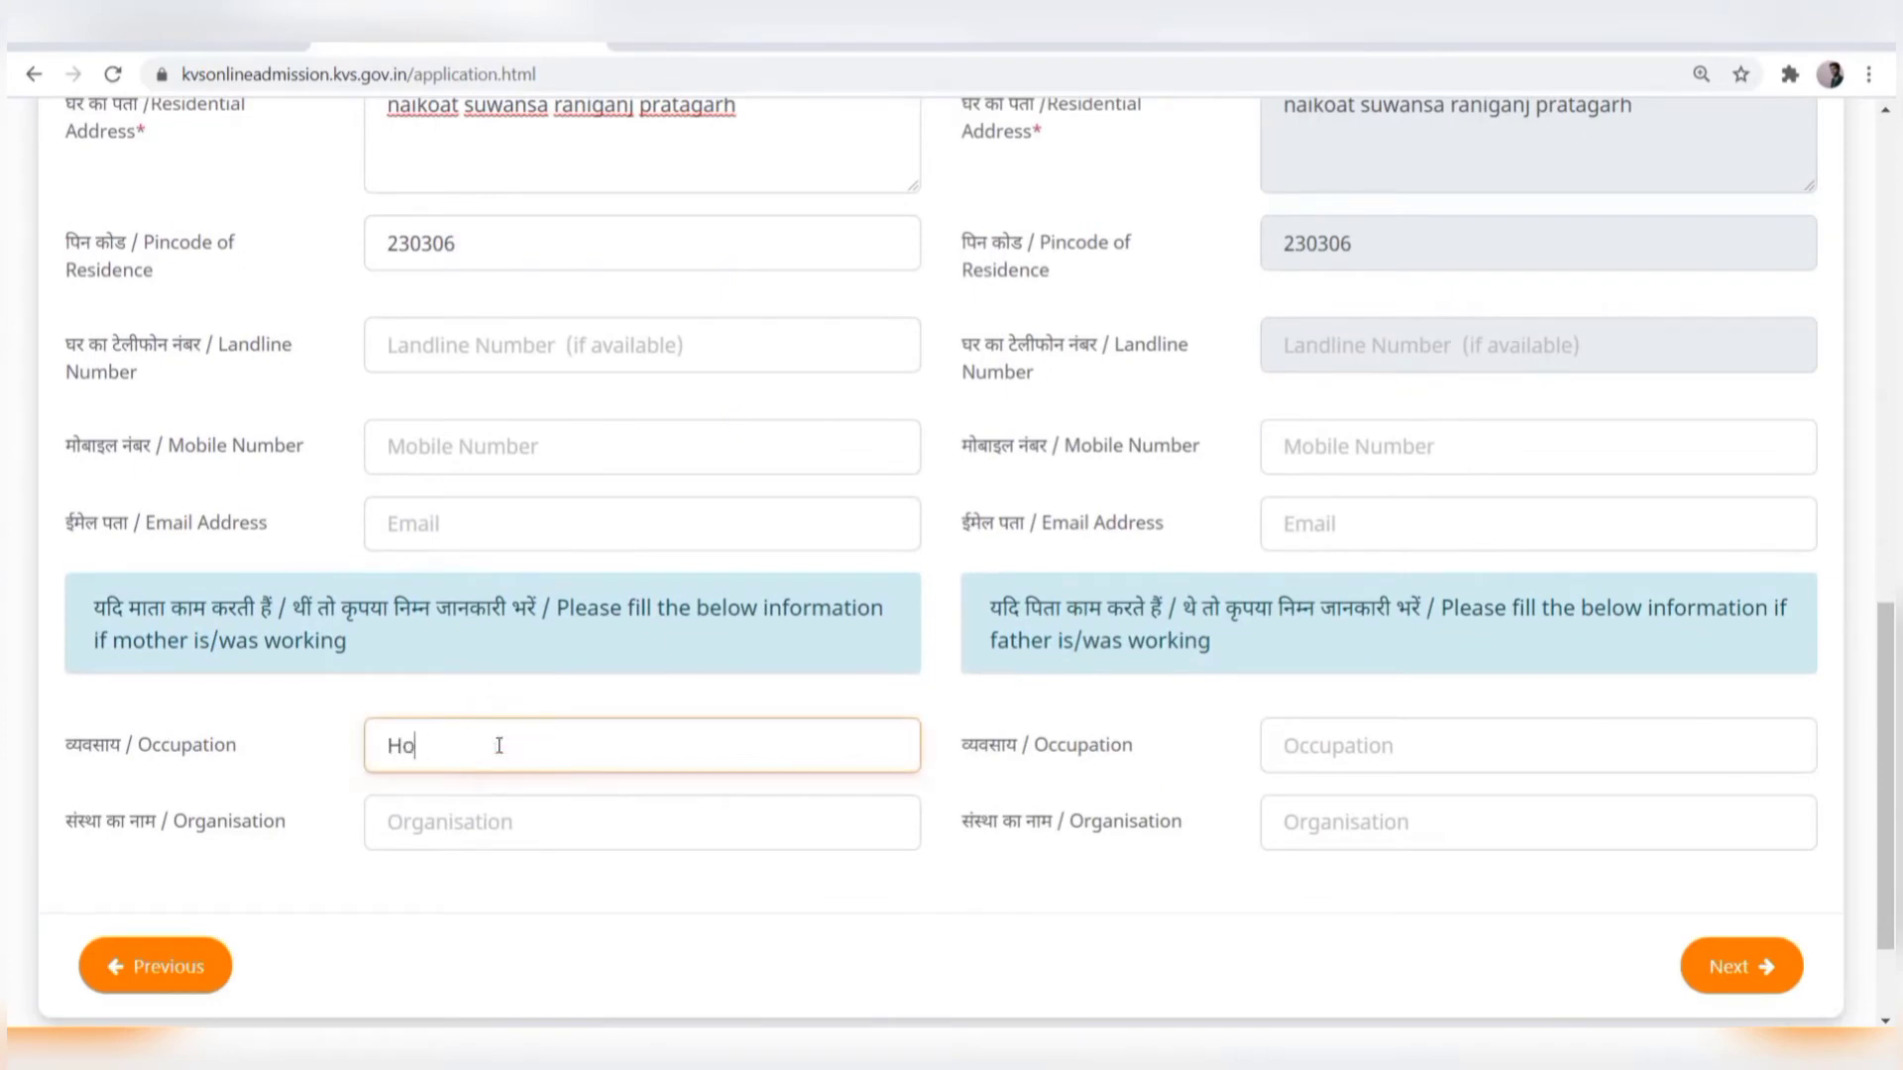
type("usewife")
left_click(466, 827)
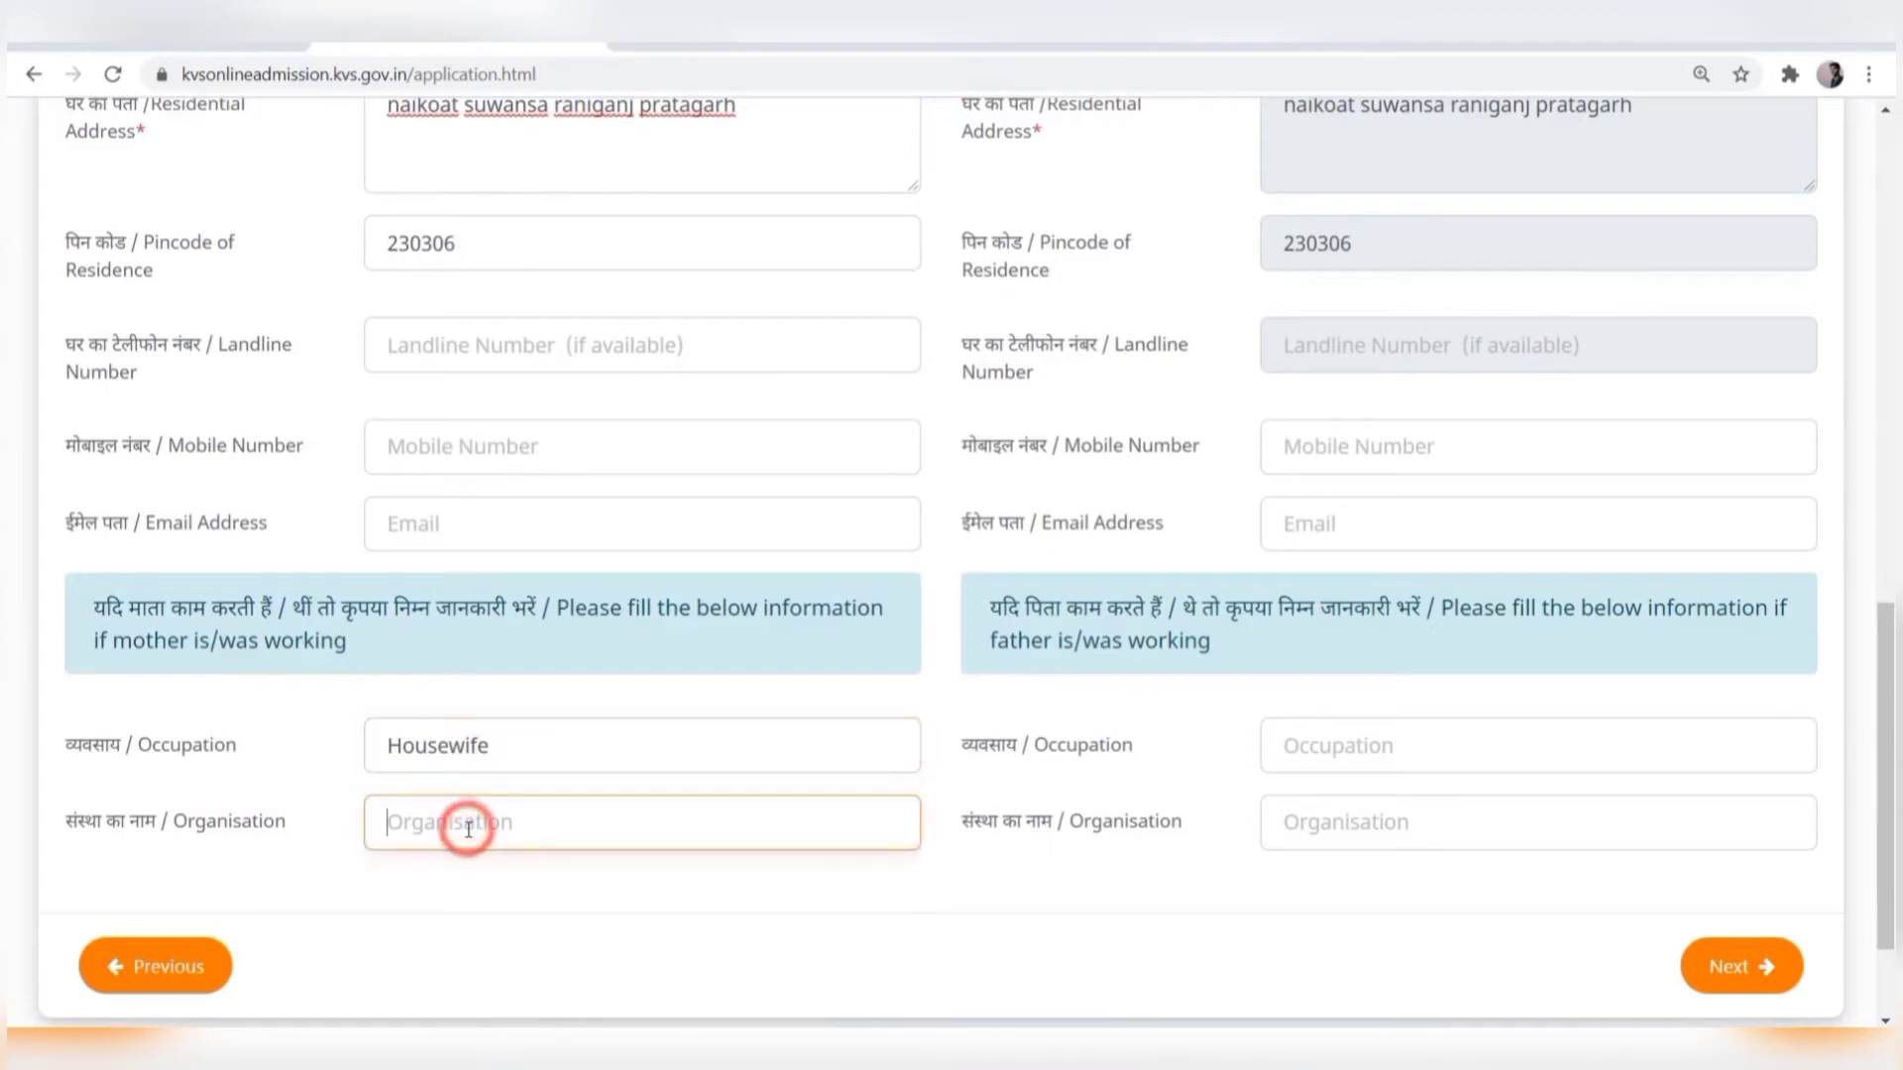
type("House")
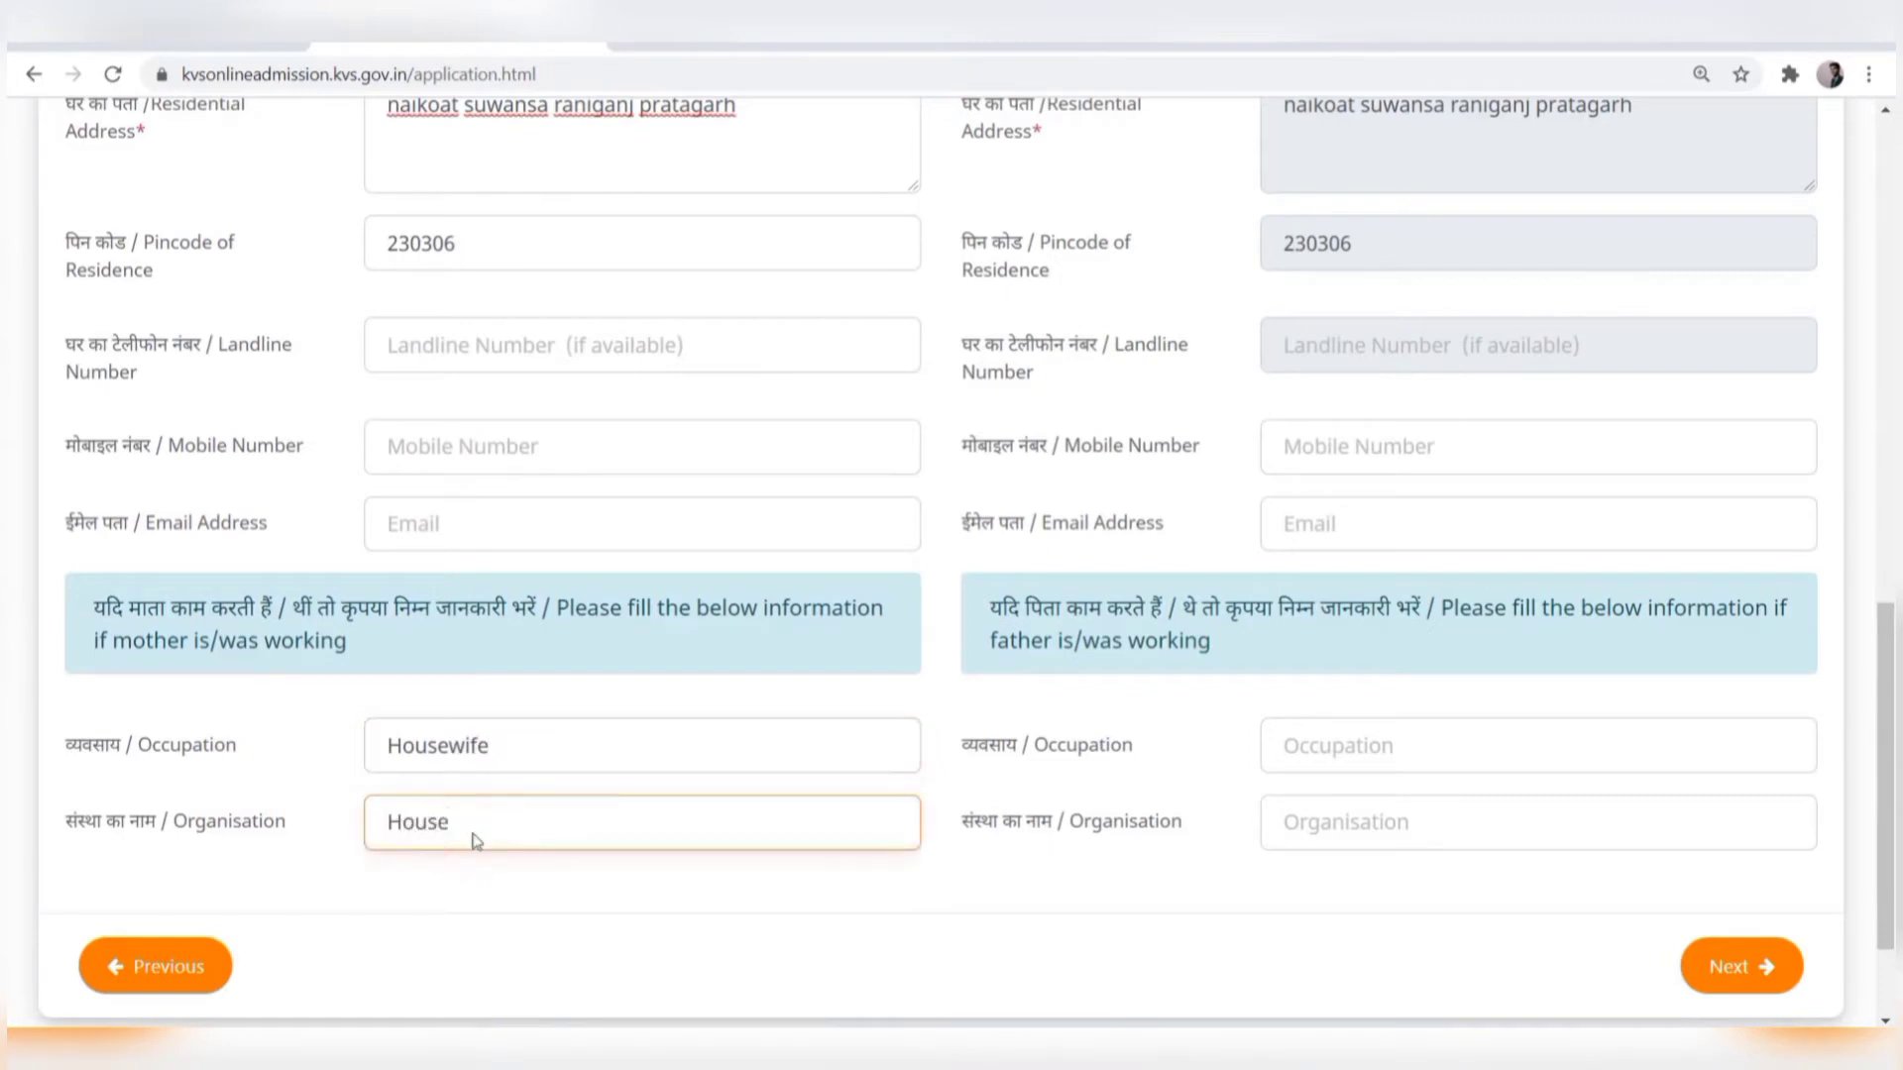
left_click(626, 937)
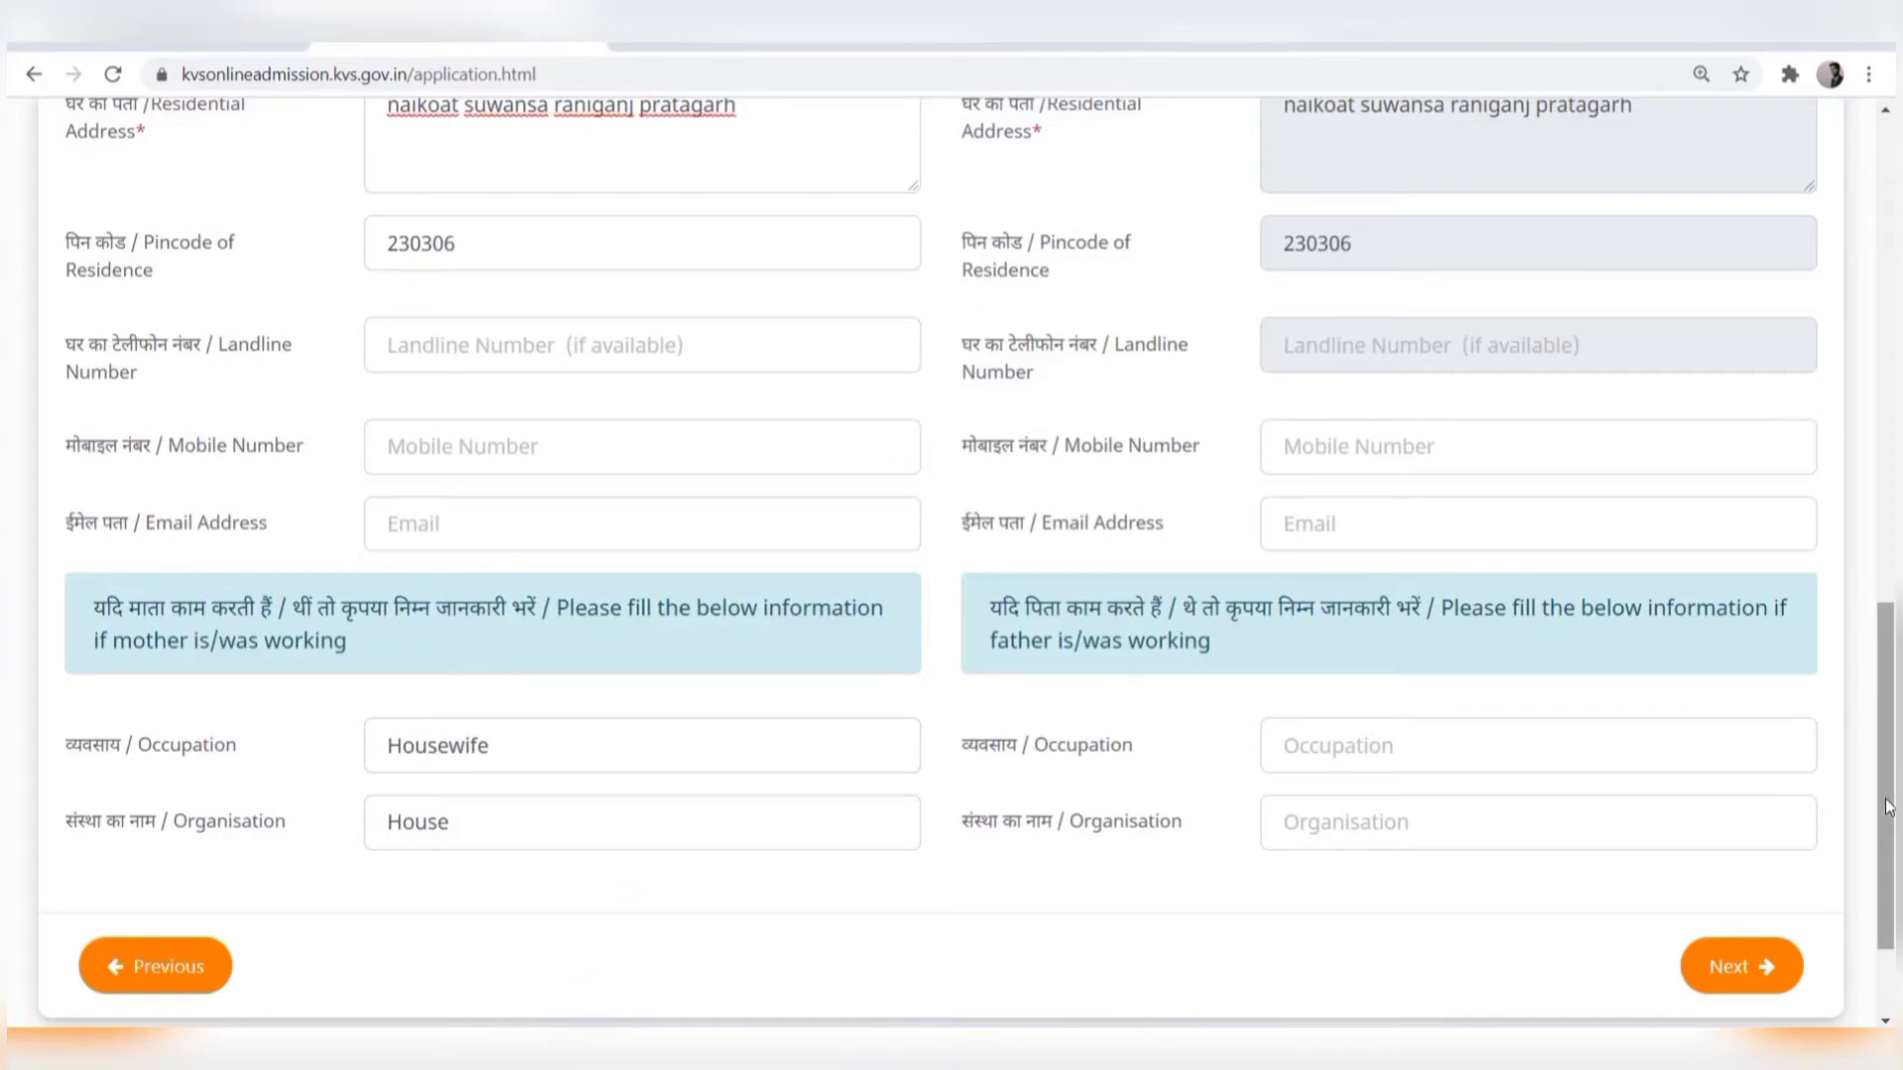
Set the father's title to Mr., briefly trying Late before switching back.
scroll(1883, 798, "up", 9)
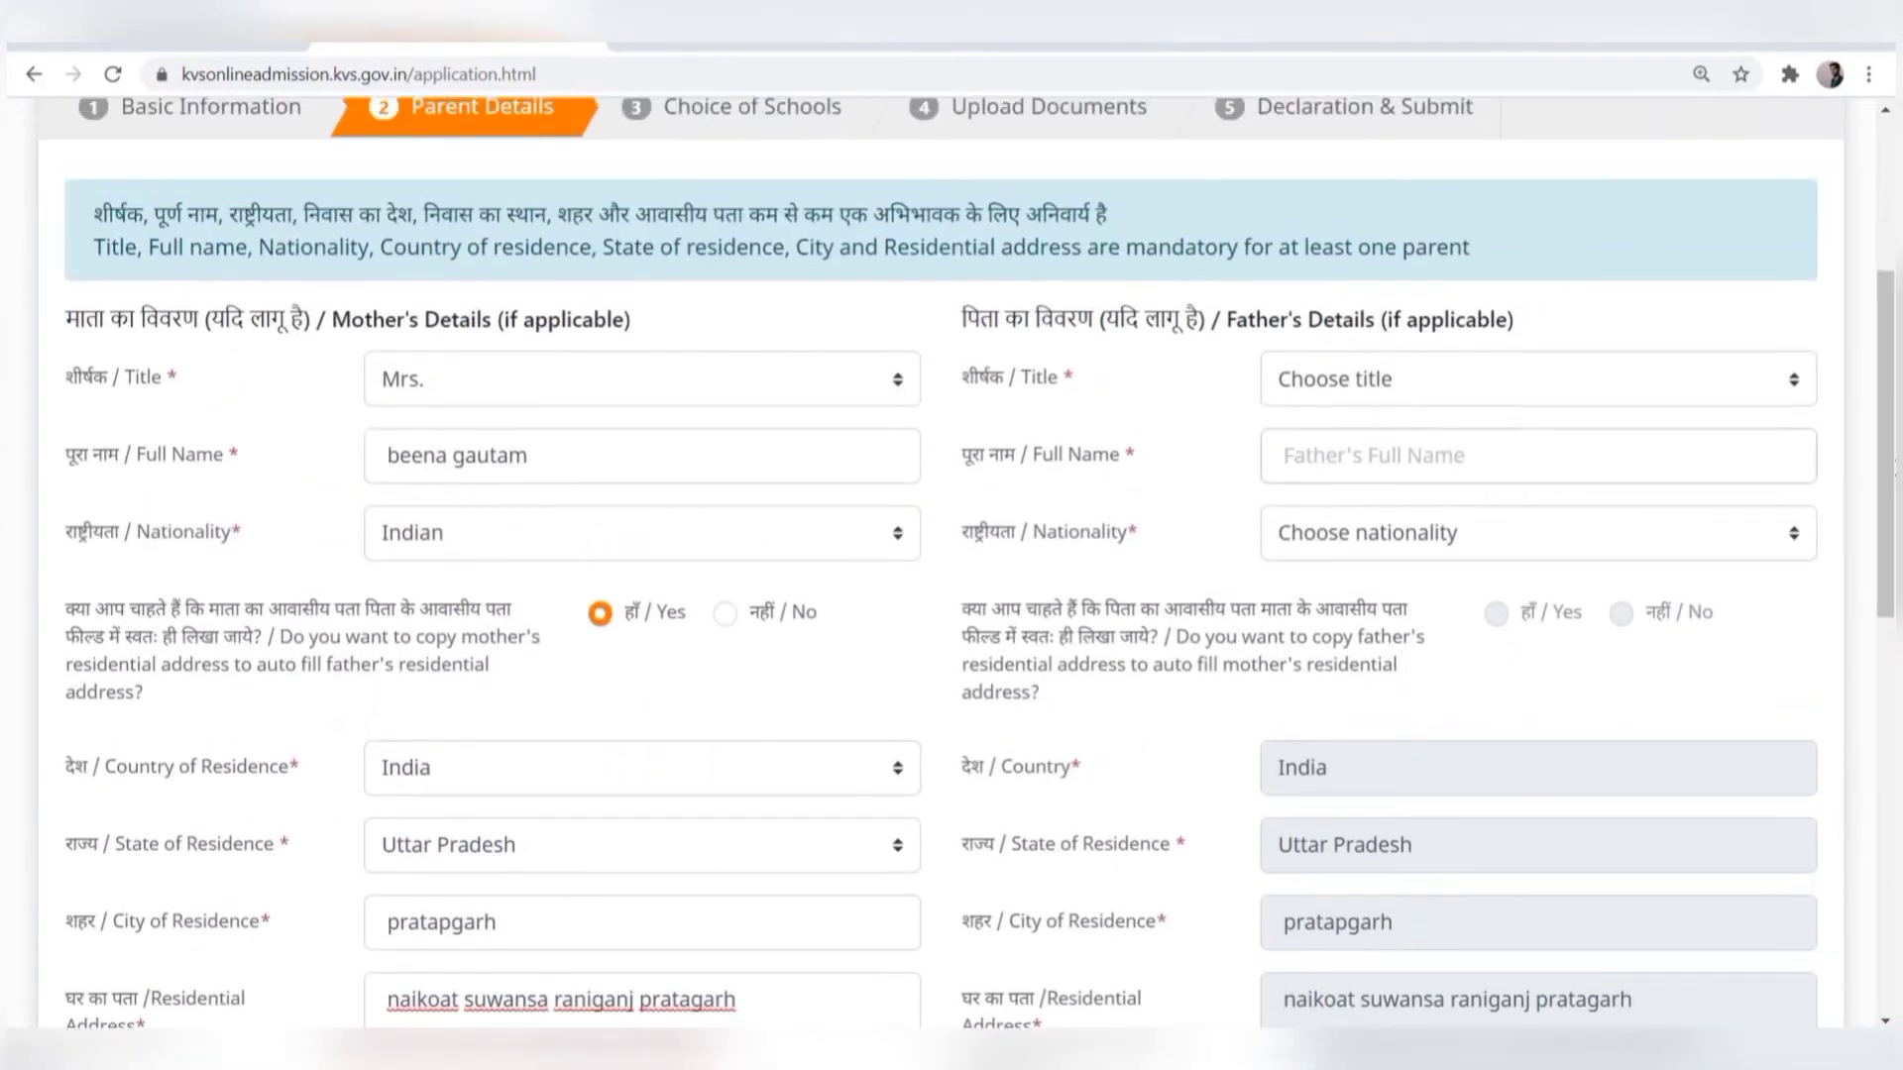
left_click(1783, 382)
left_click(1471, 449)
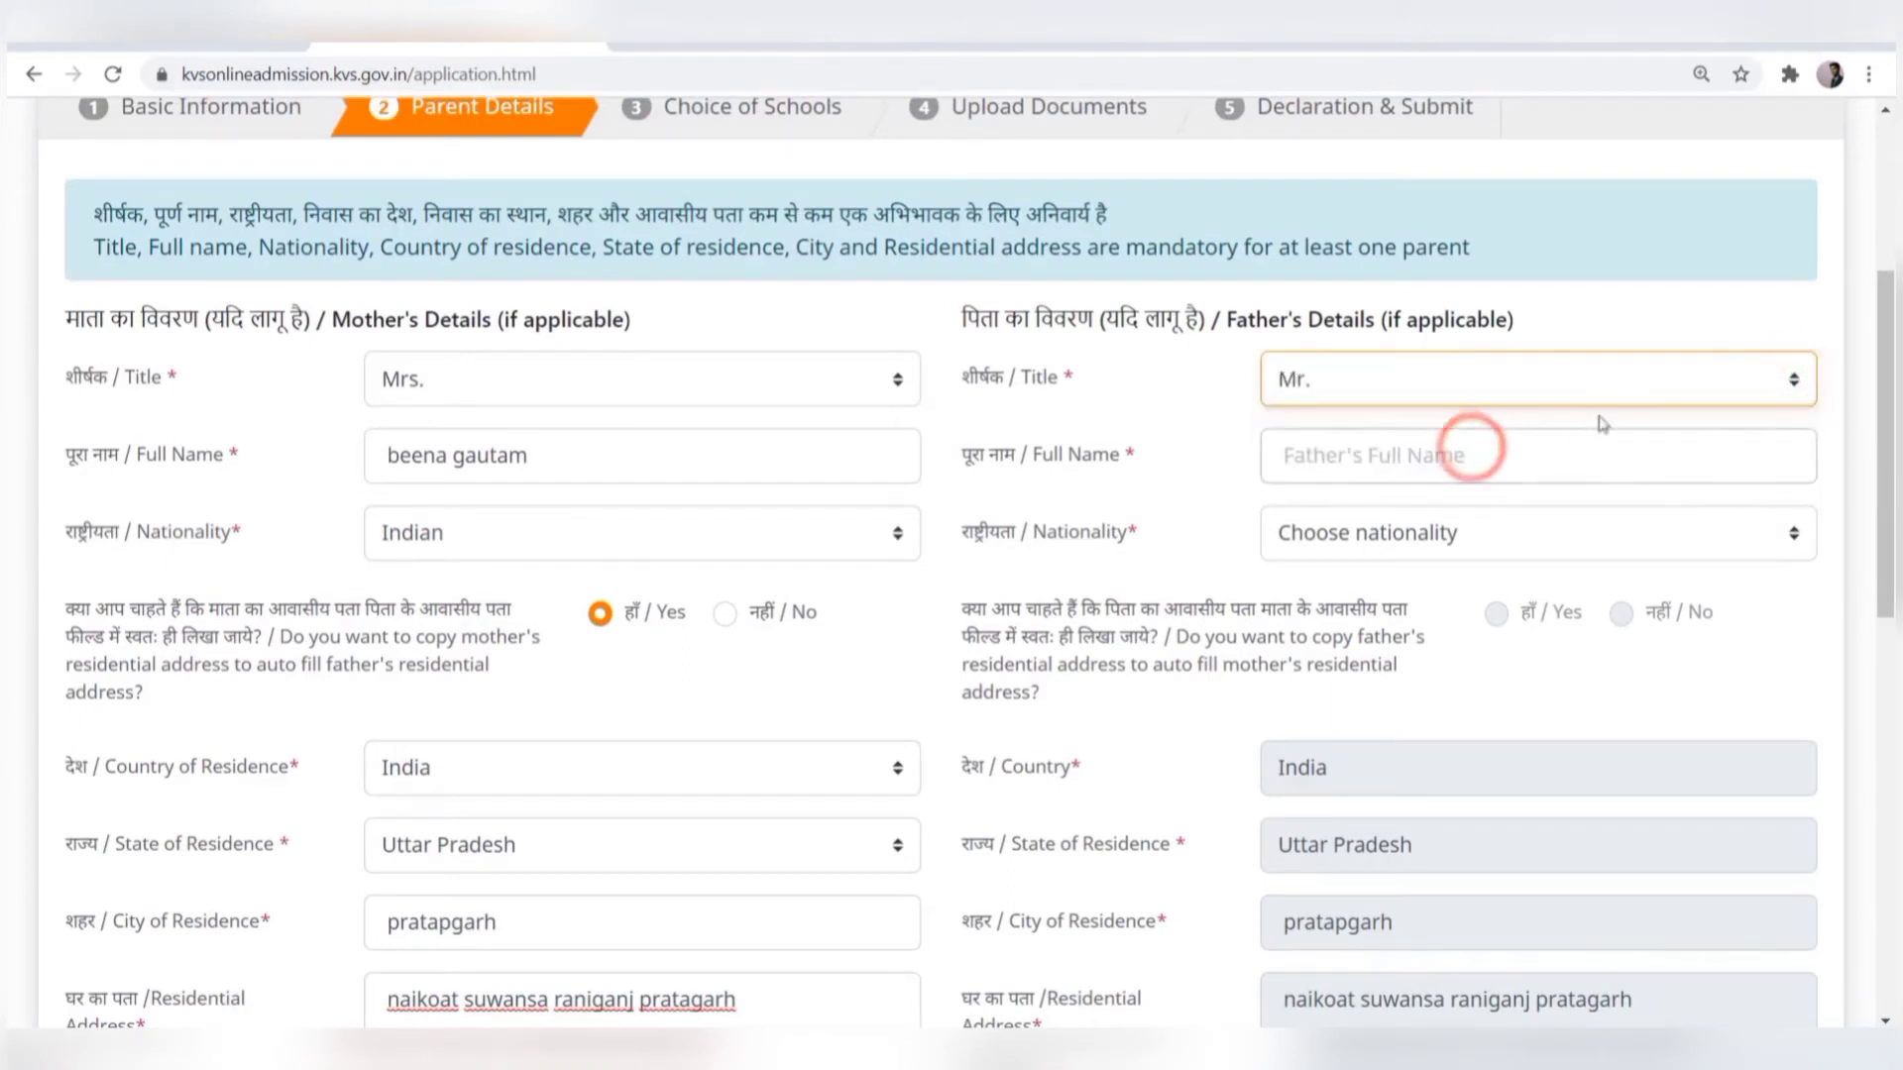
left_click(1779, 379)
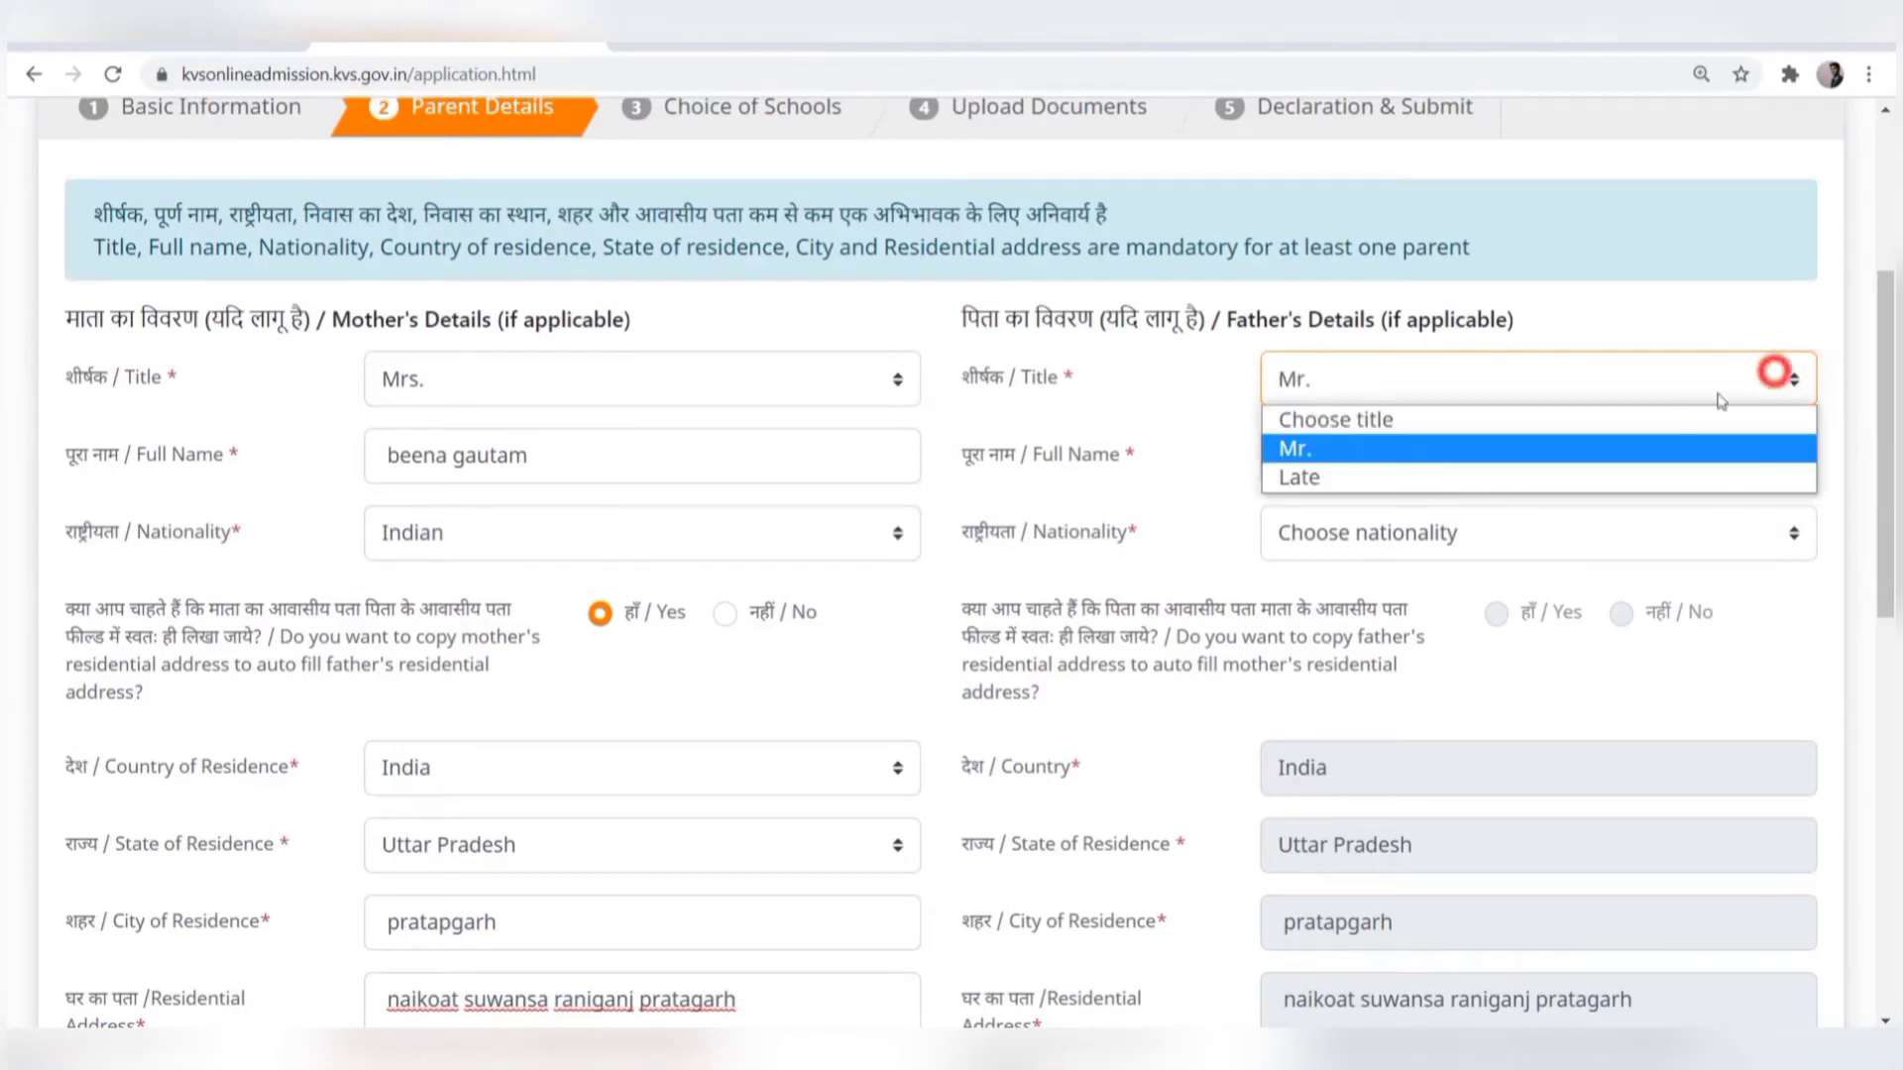
left_click(1593, 441)
left_click(1779, 380)
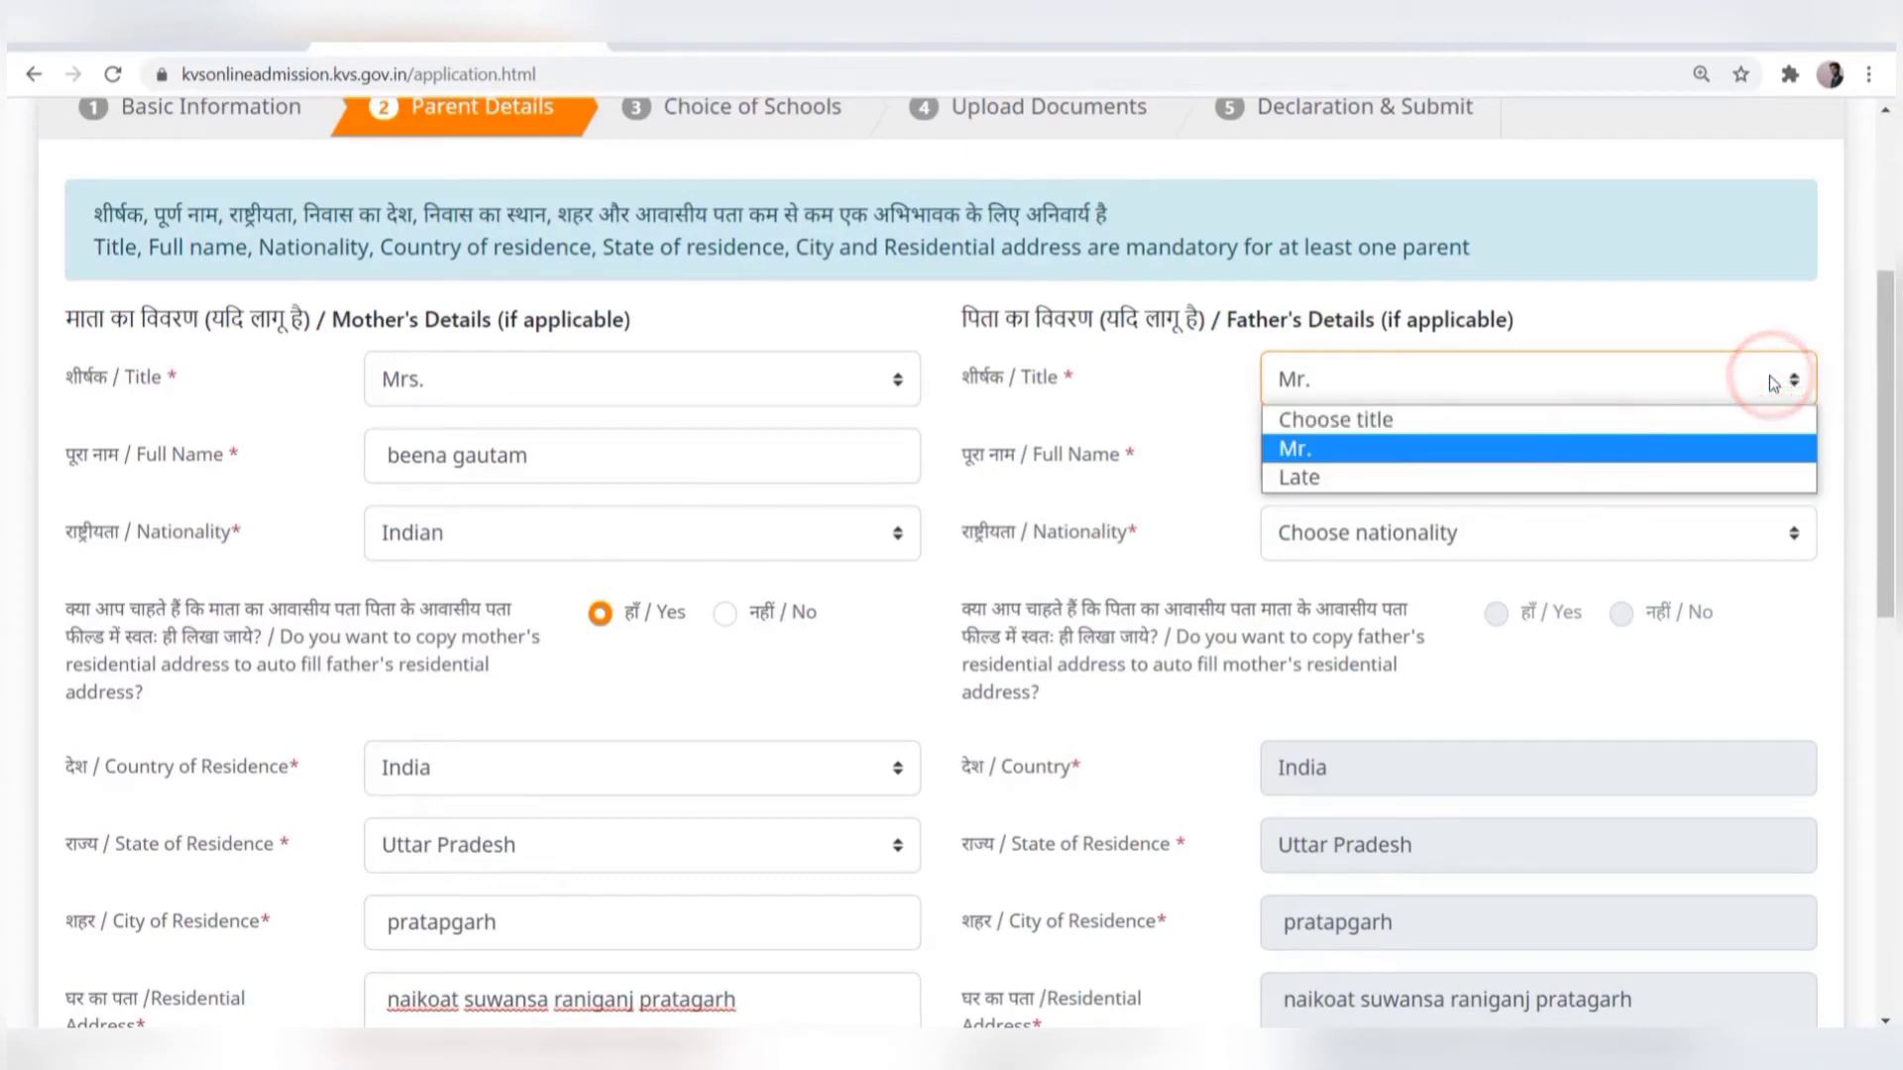
left_click(1625, 477)
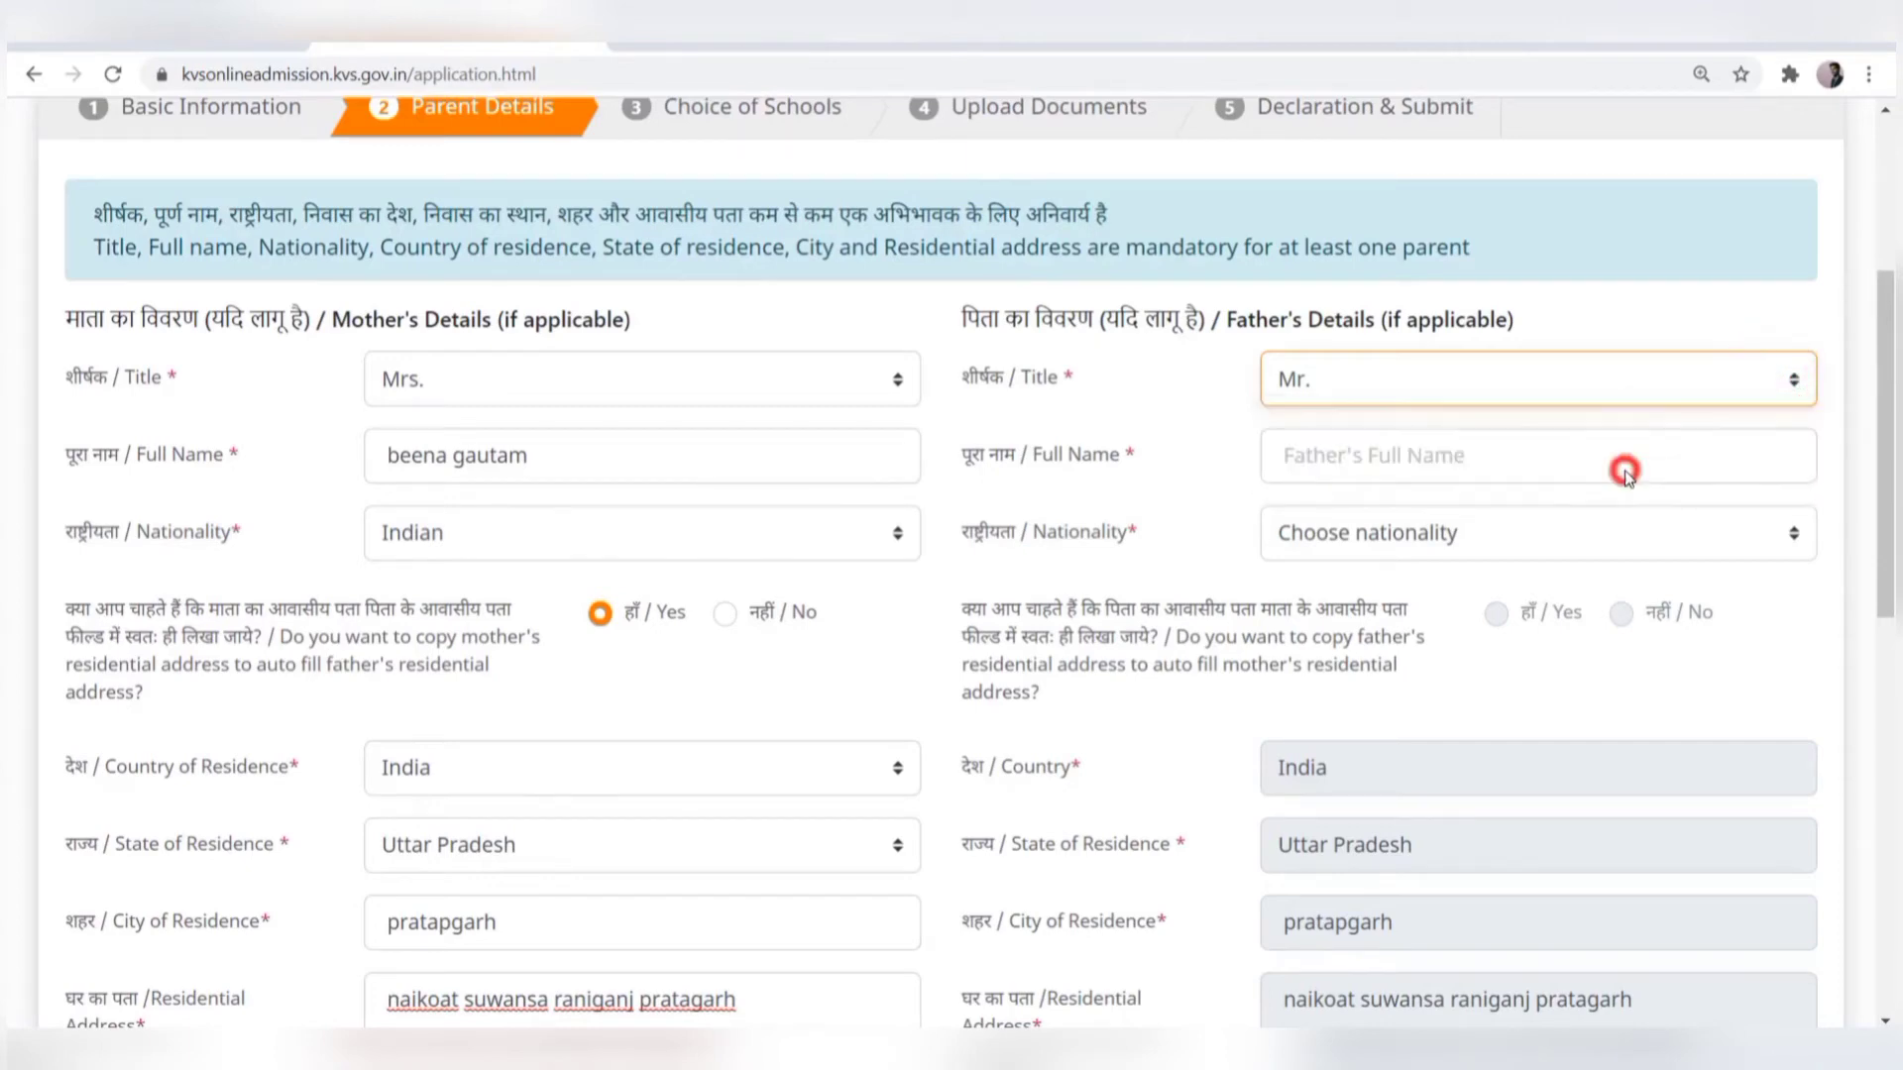
left_click(1773, 376)
left_click(1489, 449)
Enter the father's full name and set his nationality to Indian.
left_click(1434, 453)
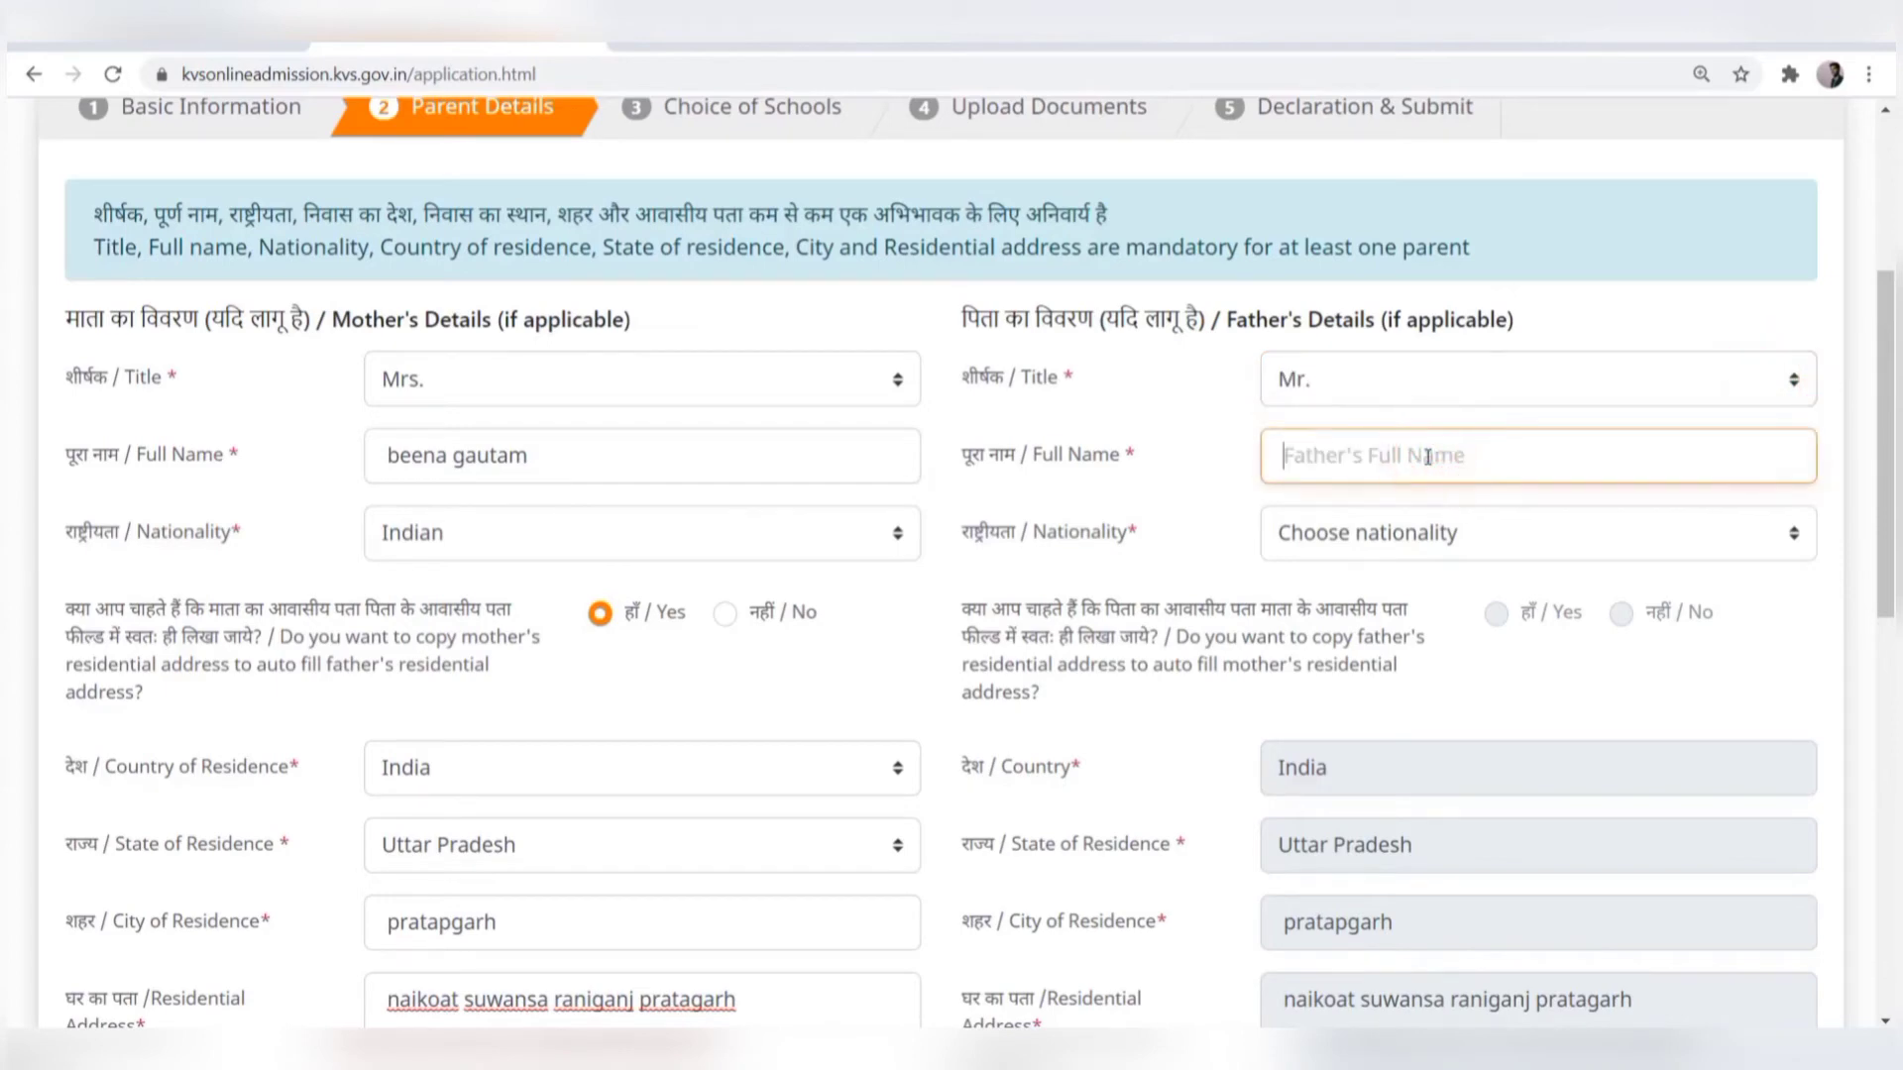
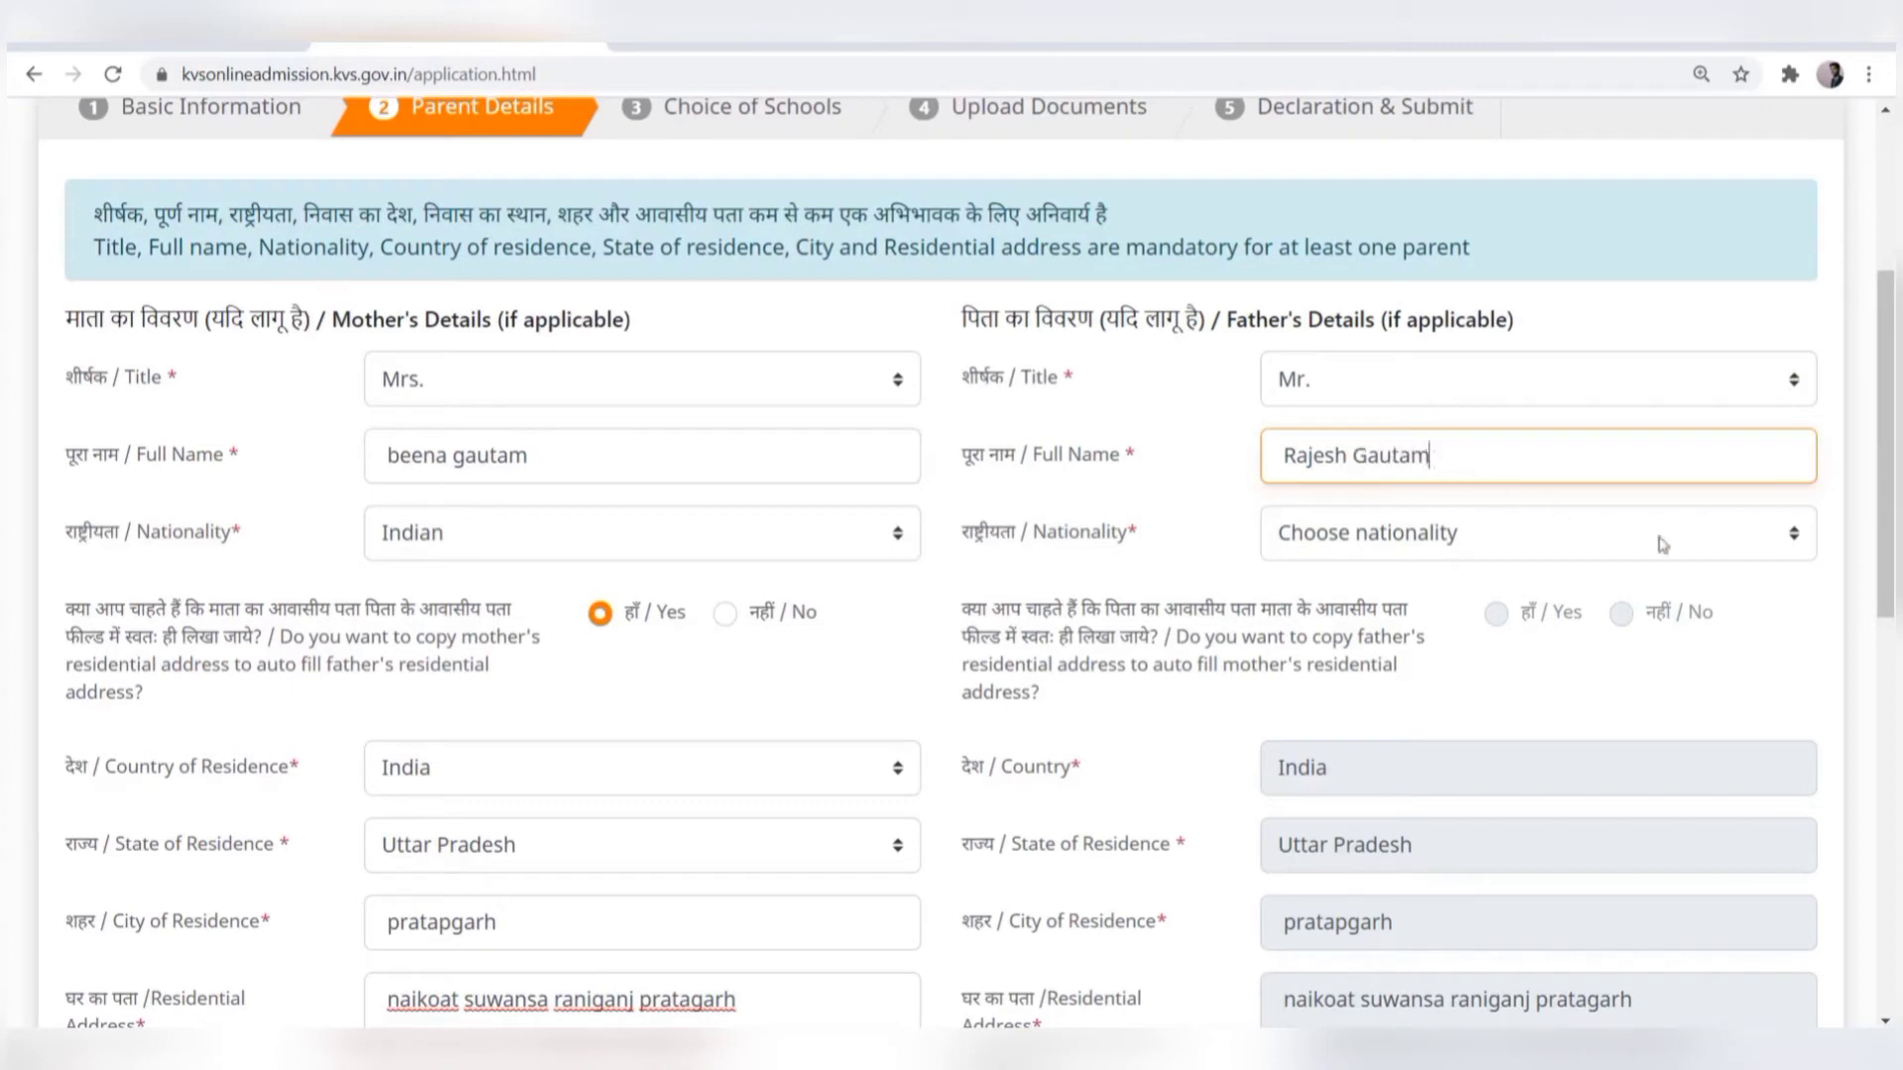
left_click(1845, 600)
left_click(1785, 533)
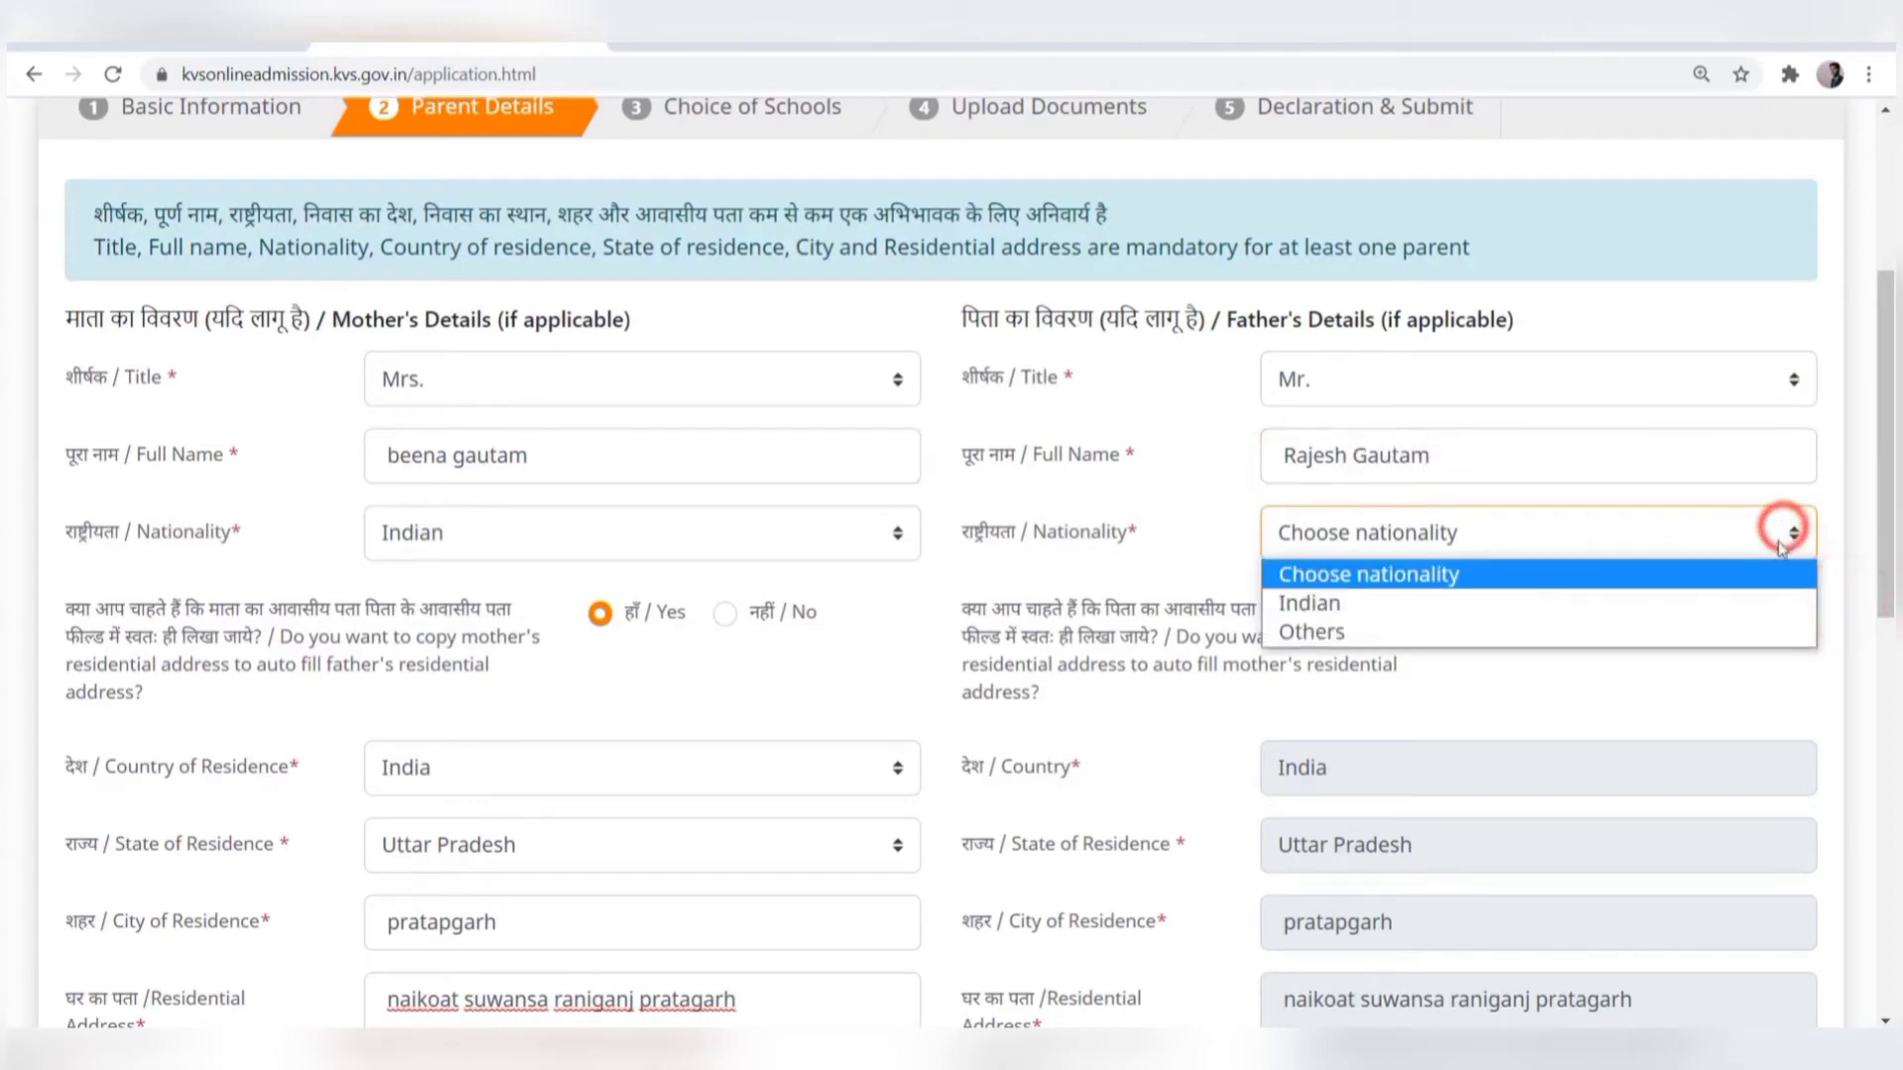
left_click(1758, 594)
left_click(1770, 650)
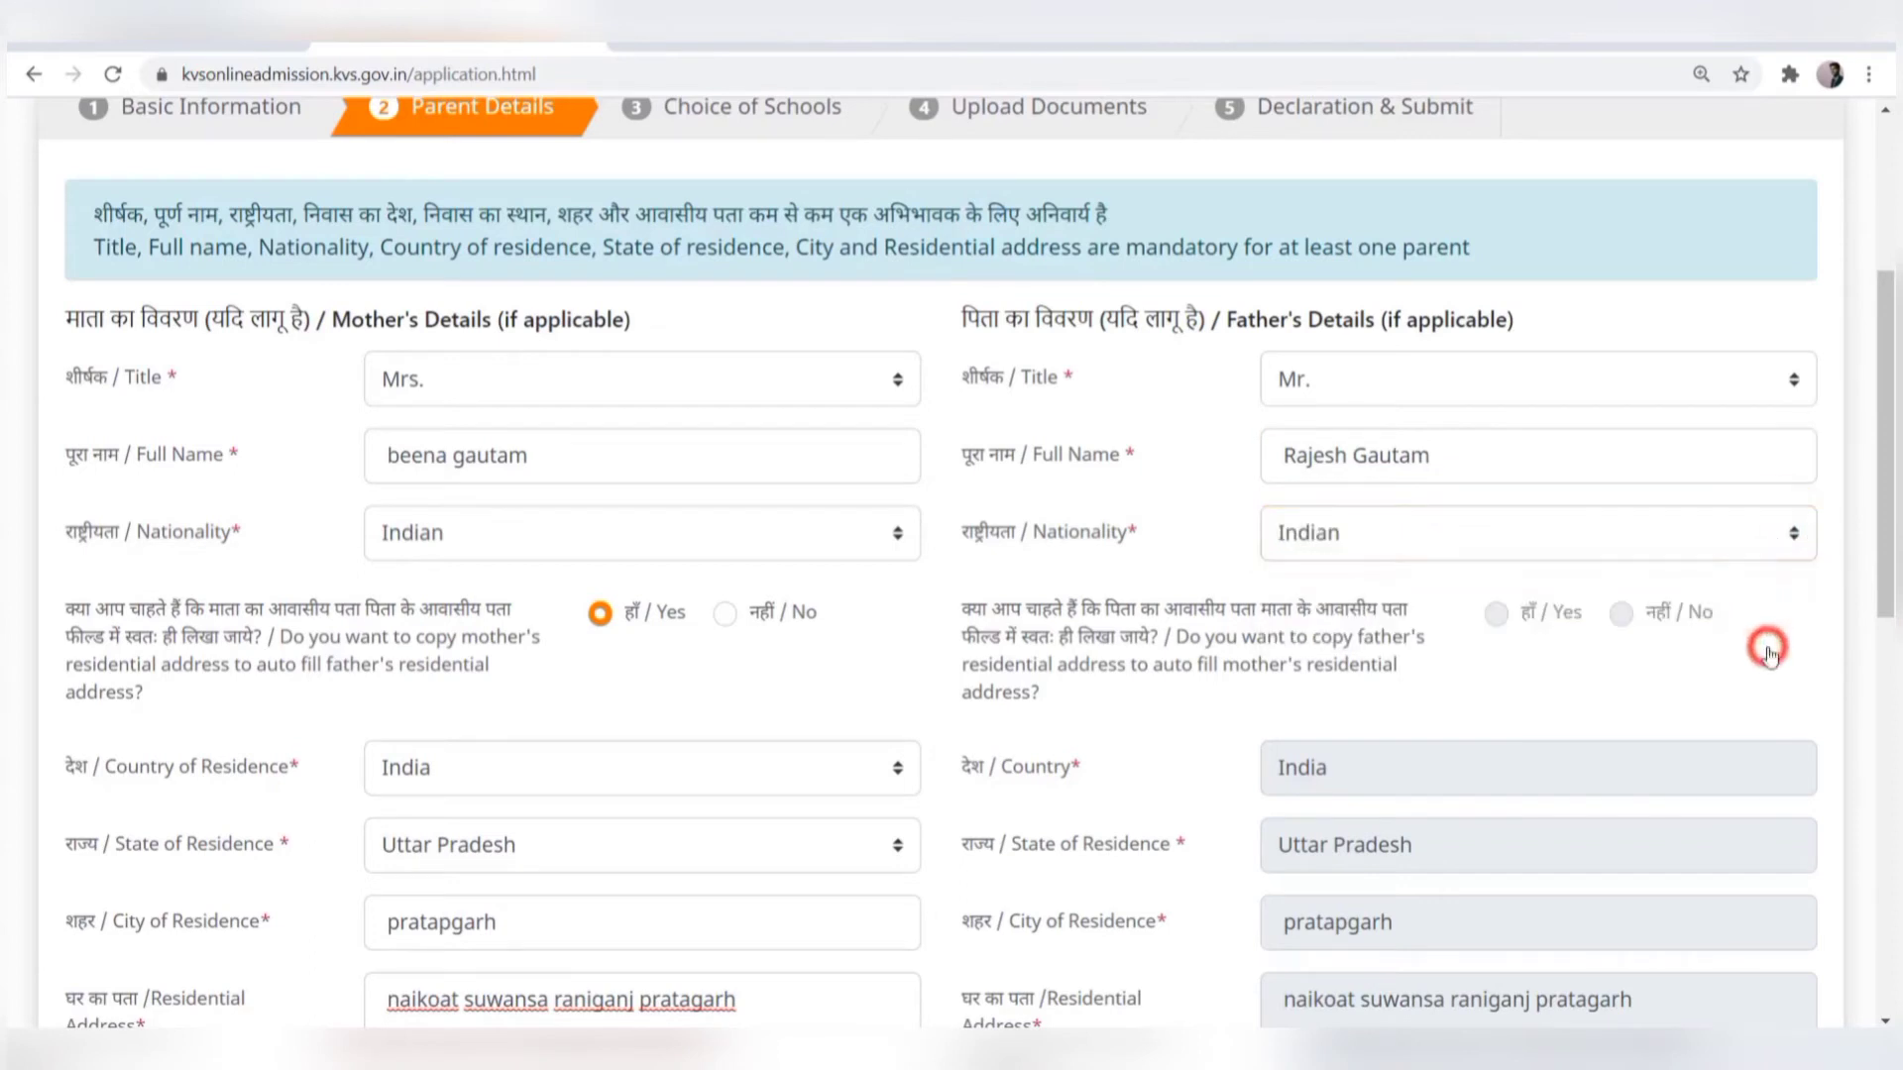
Move down past the father's mobile and email fields, dismissing their autofill suggestions.
scroll(1888, 530, "down", 1)
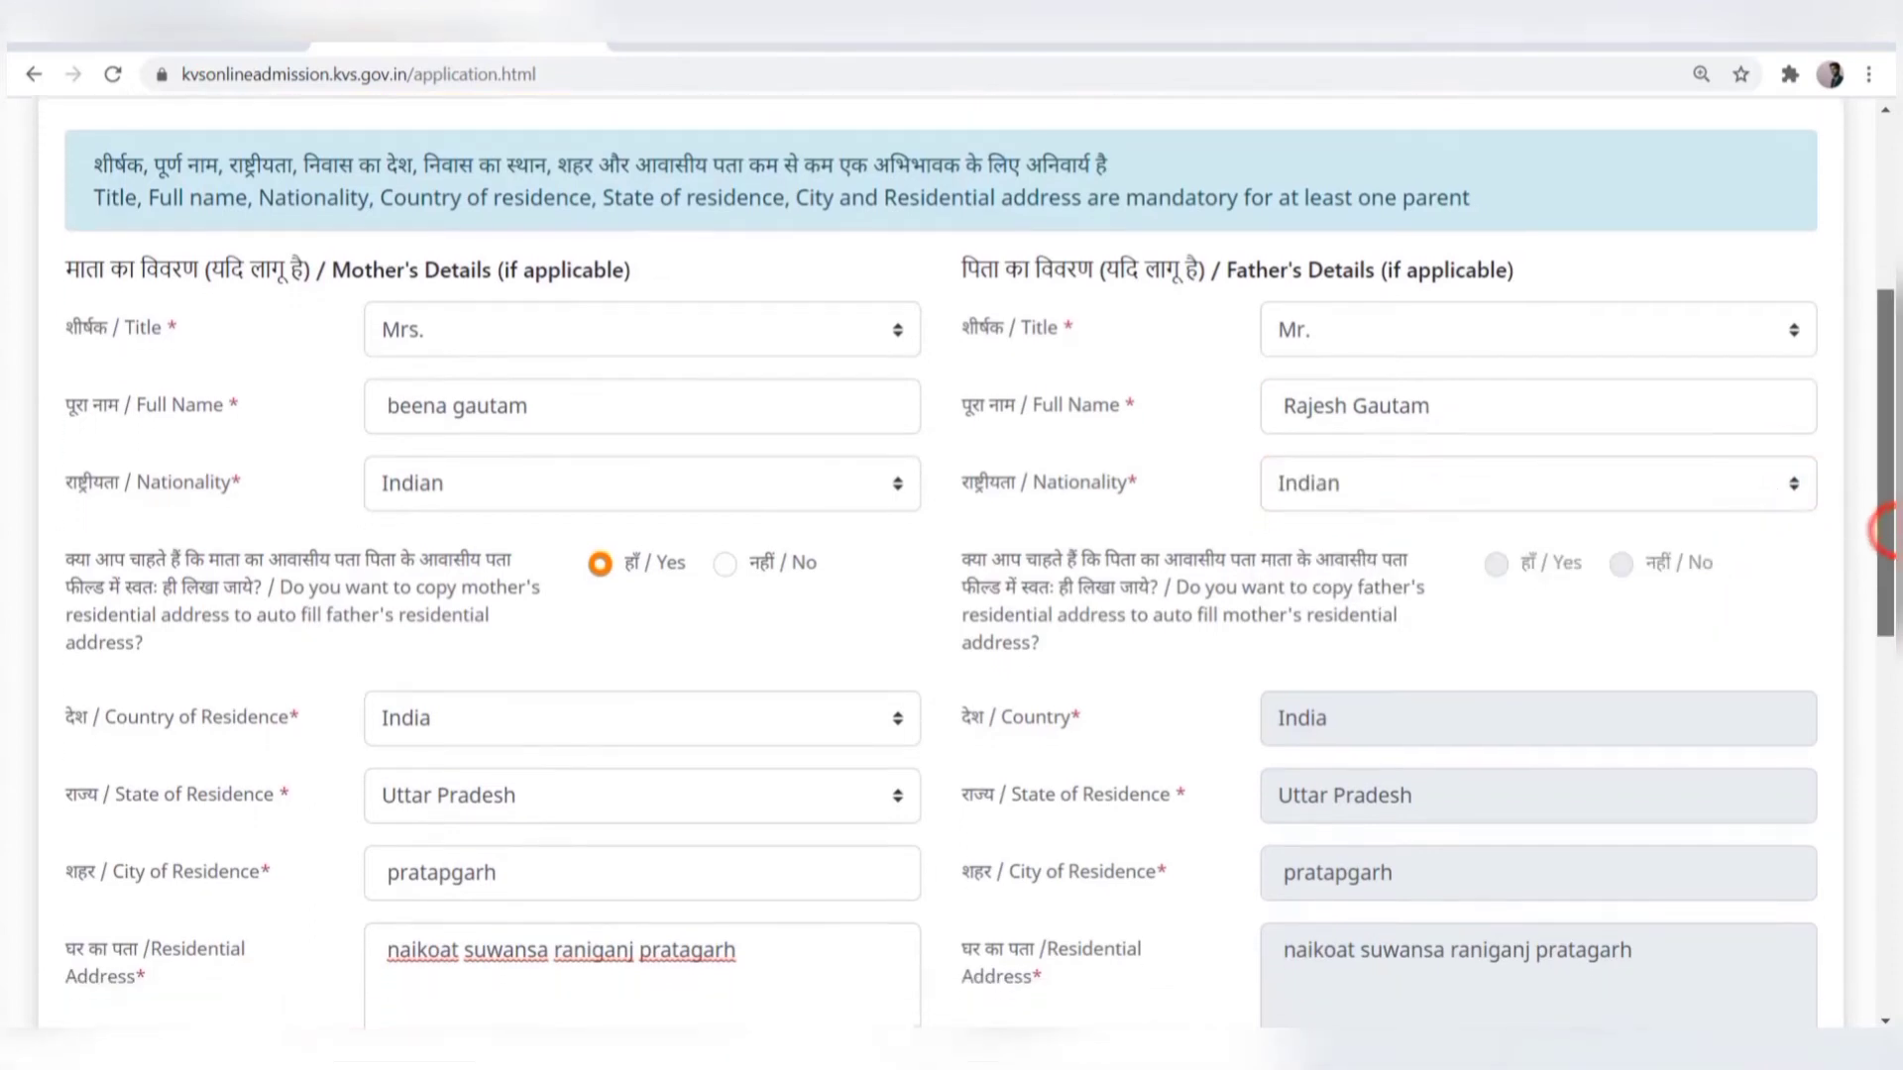
left_click(620, 559)
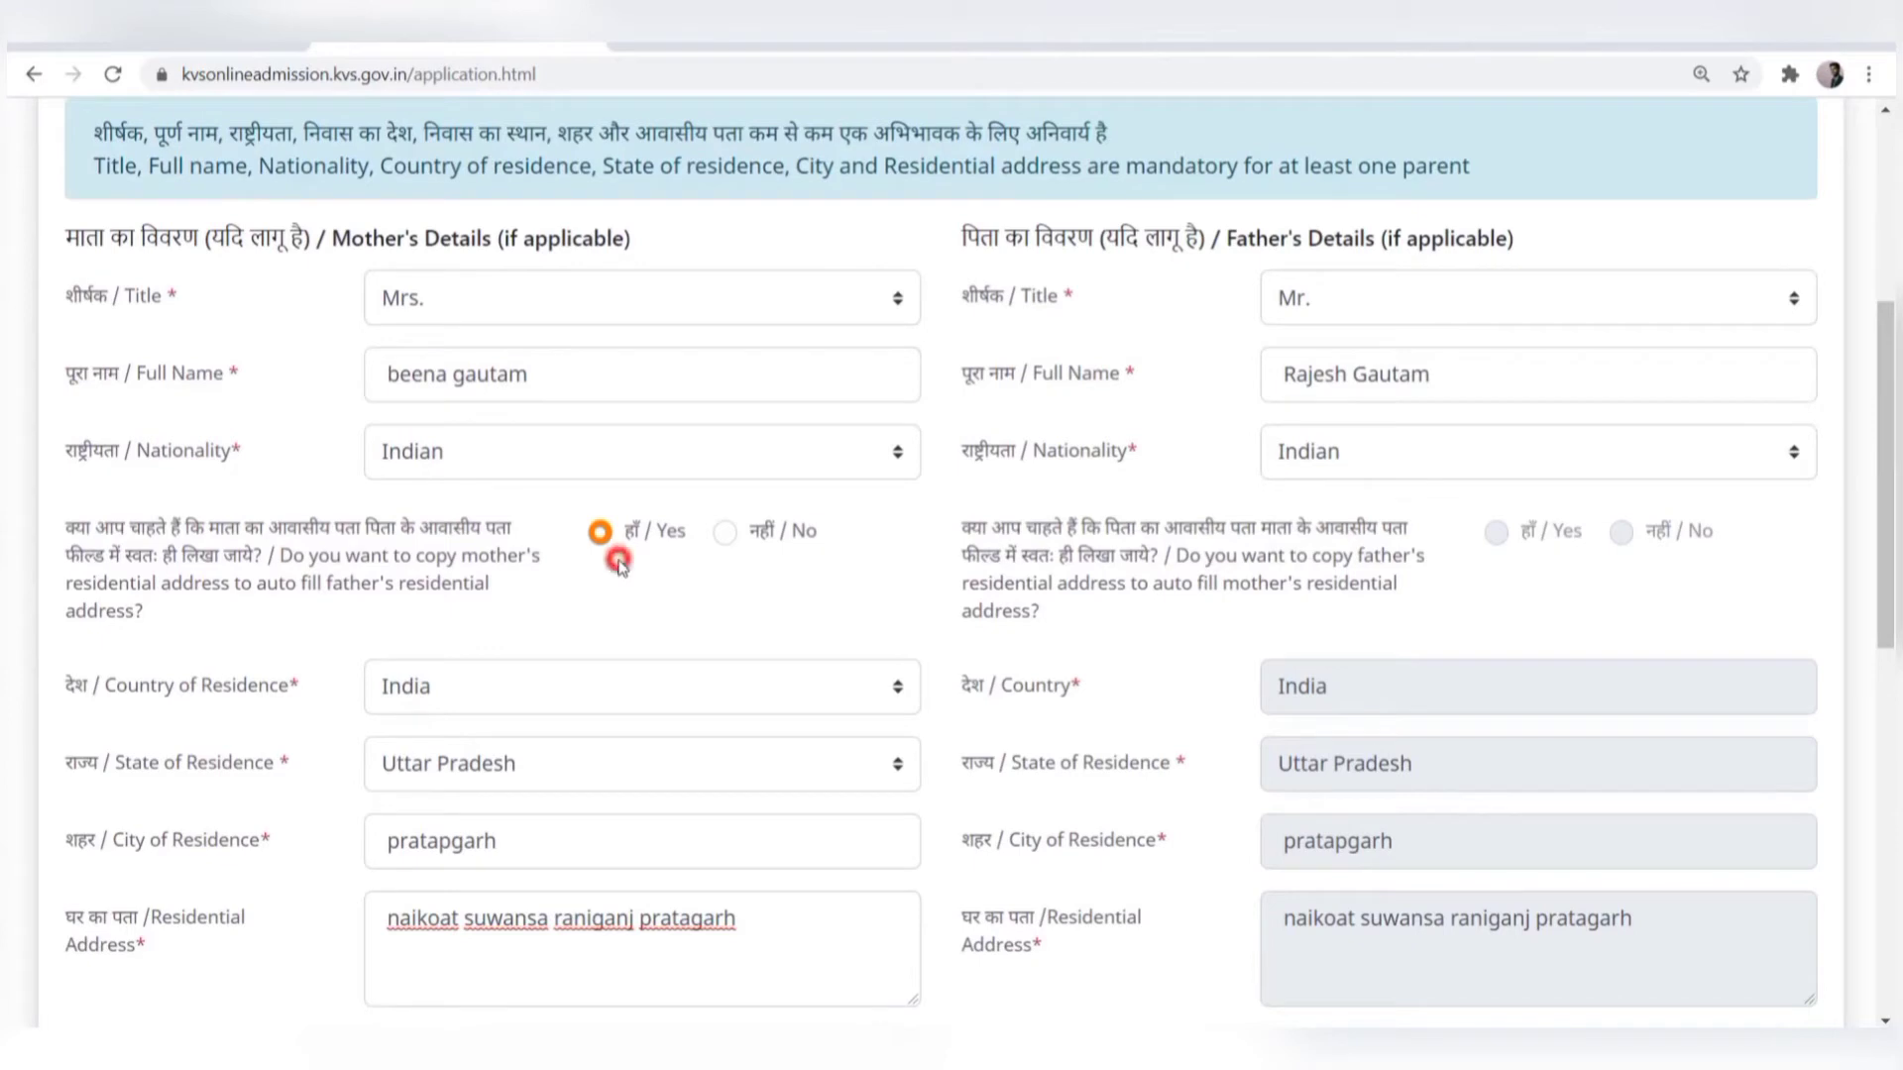
scroll(1890, 518, "down", 7)
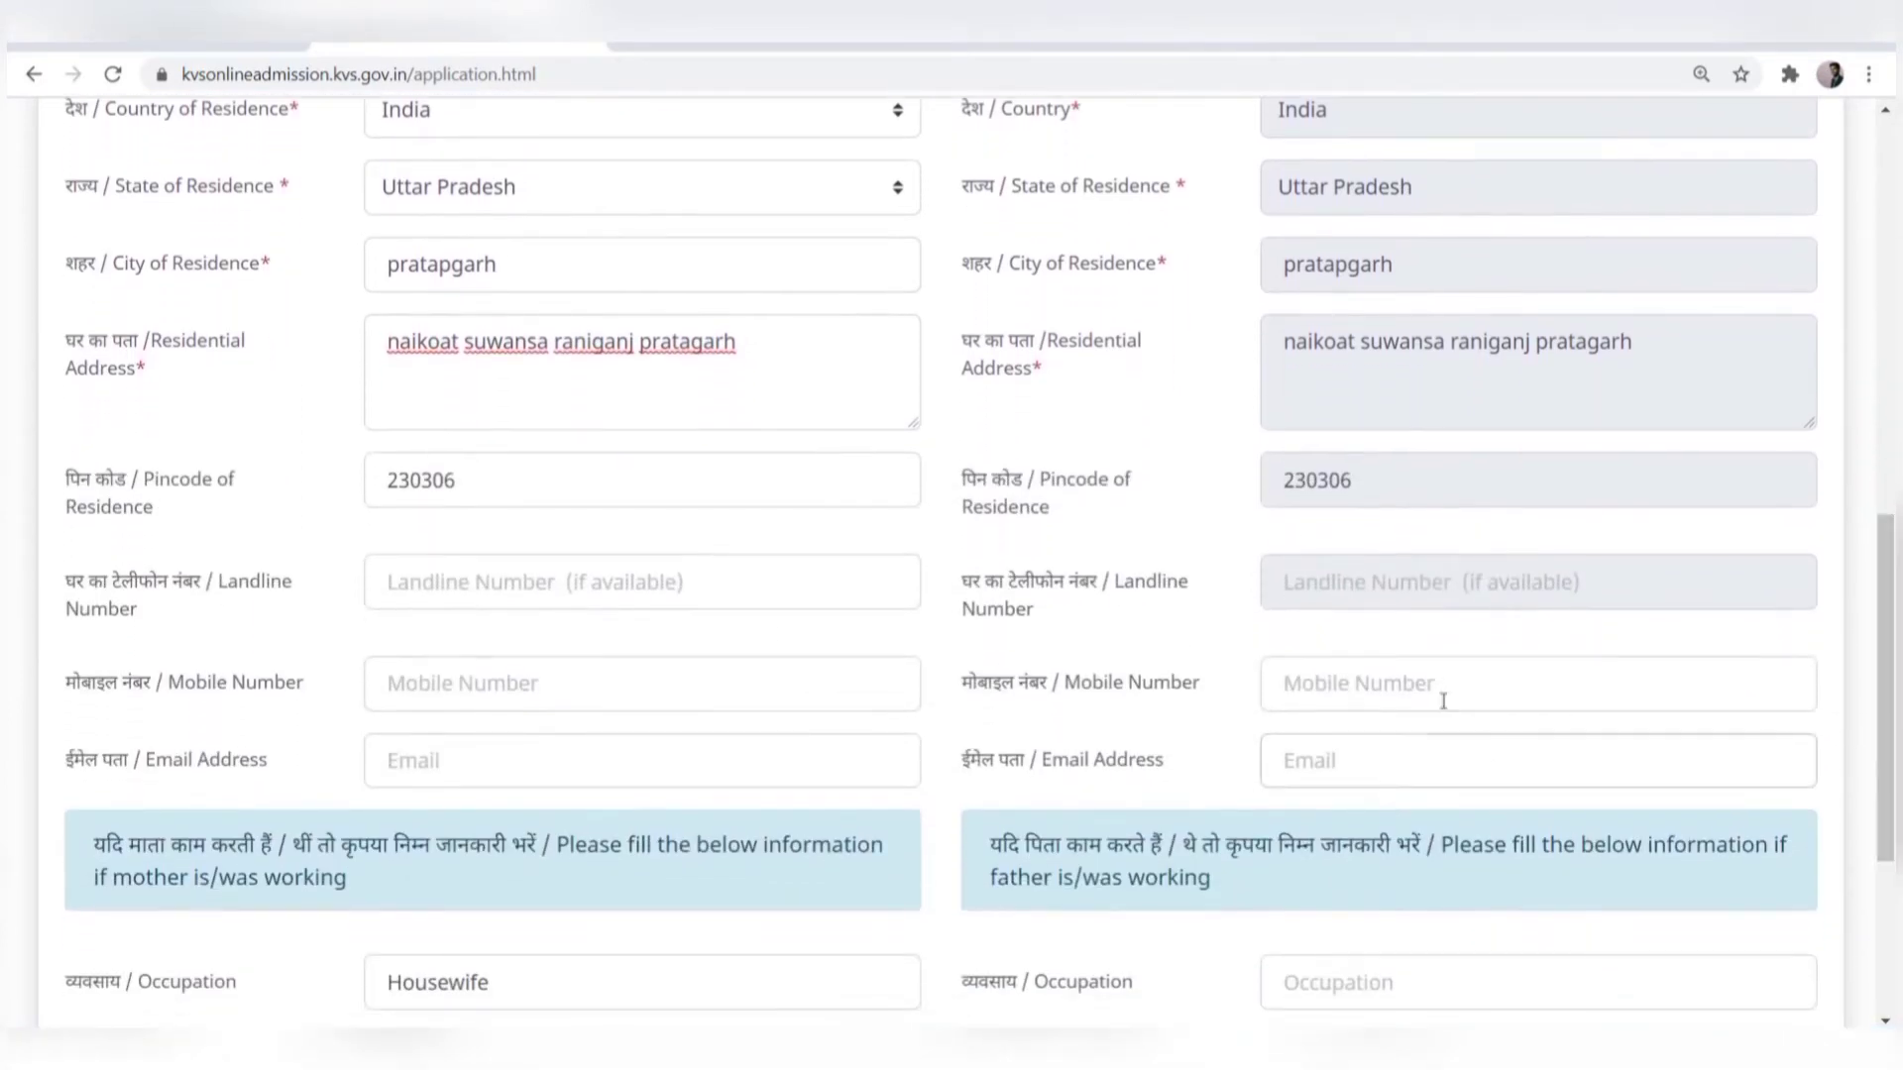
left_click(1375, 694)
left_click(1690, 648)
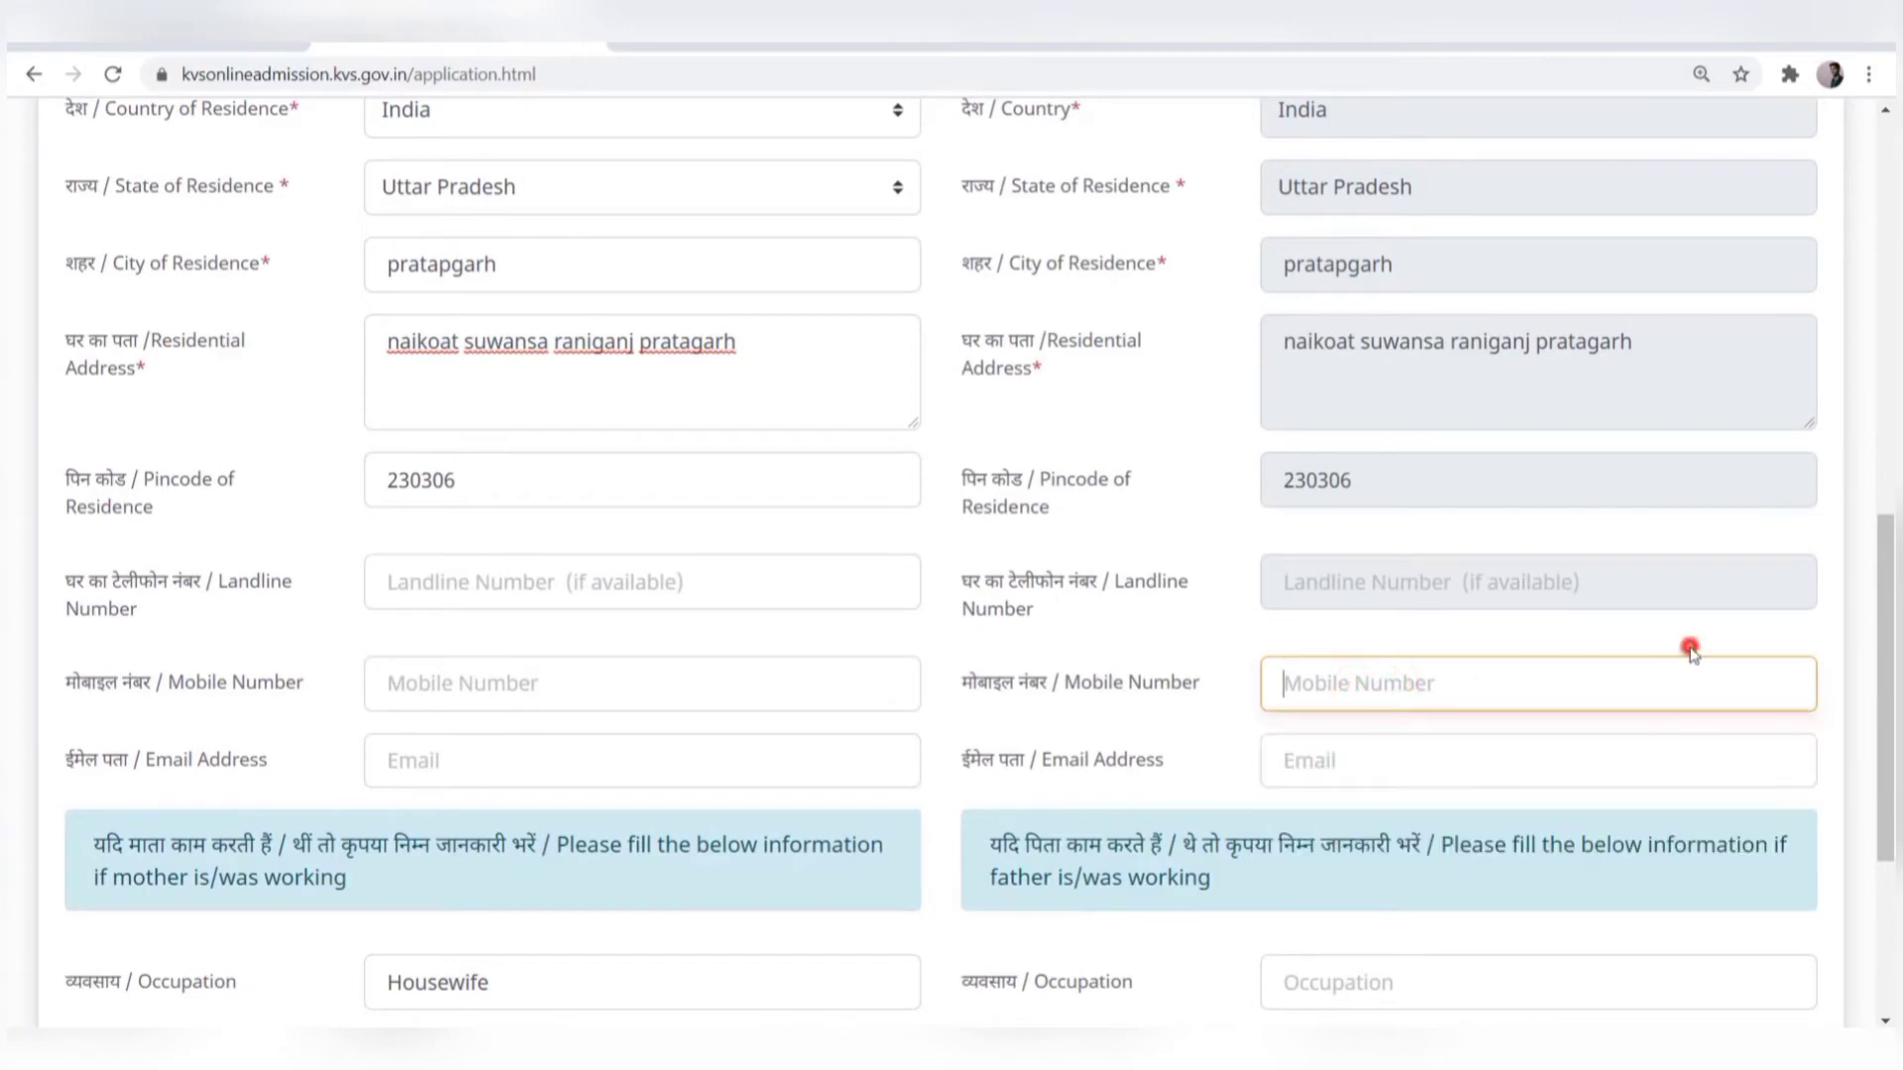
left_click_drag(1893, 684, 1859, 738)
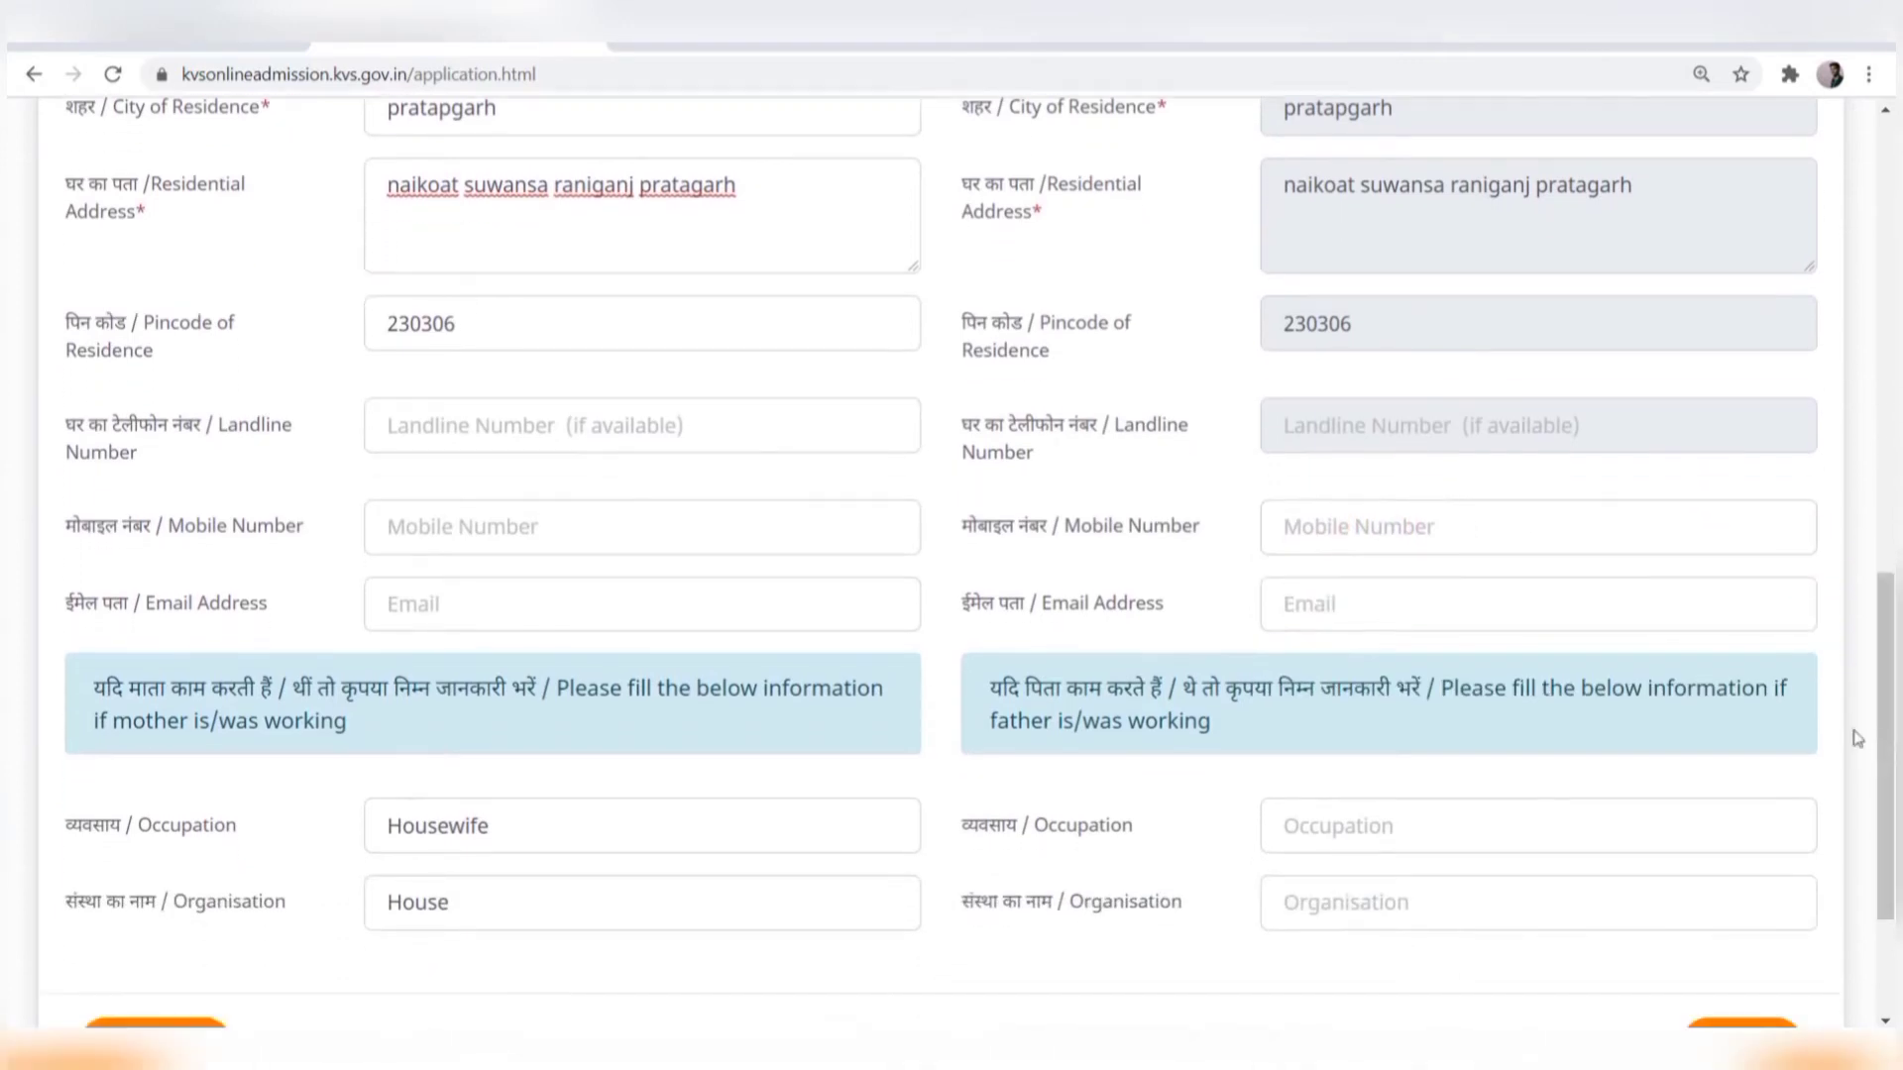
left_click(1511, 622)
left_click(1857, 626)
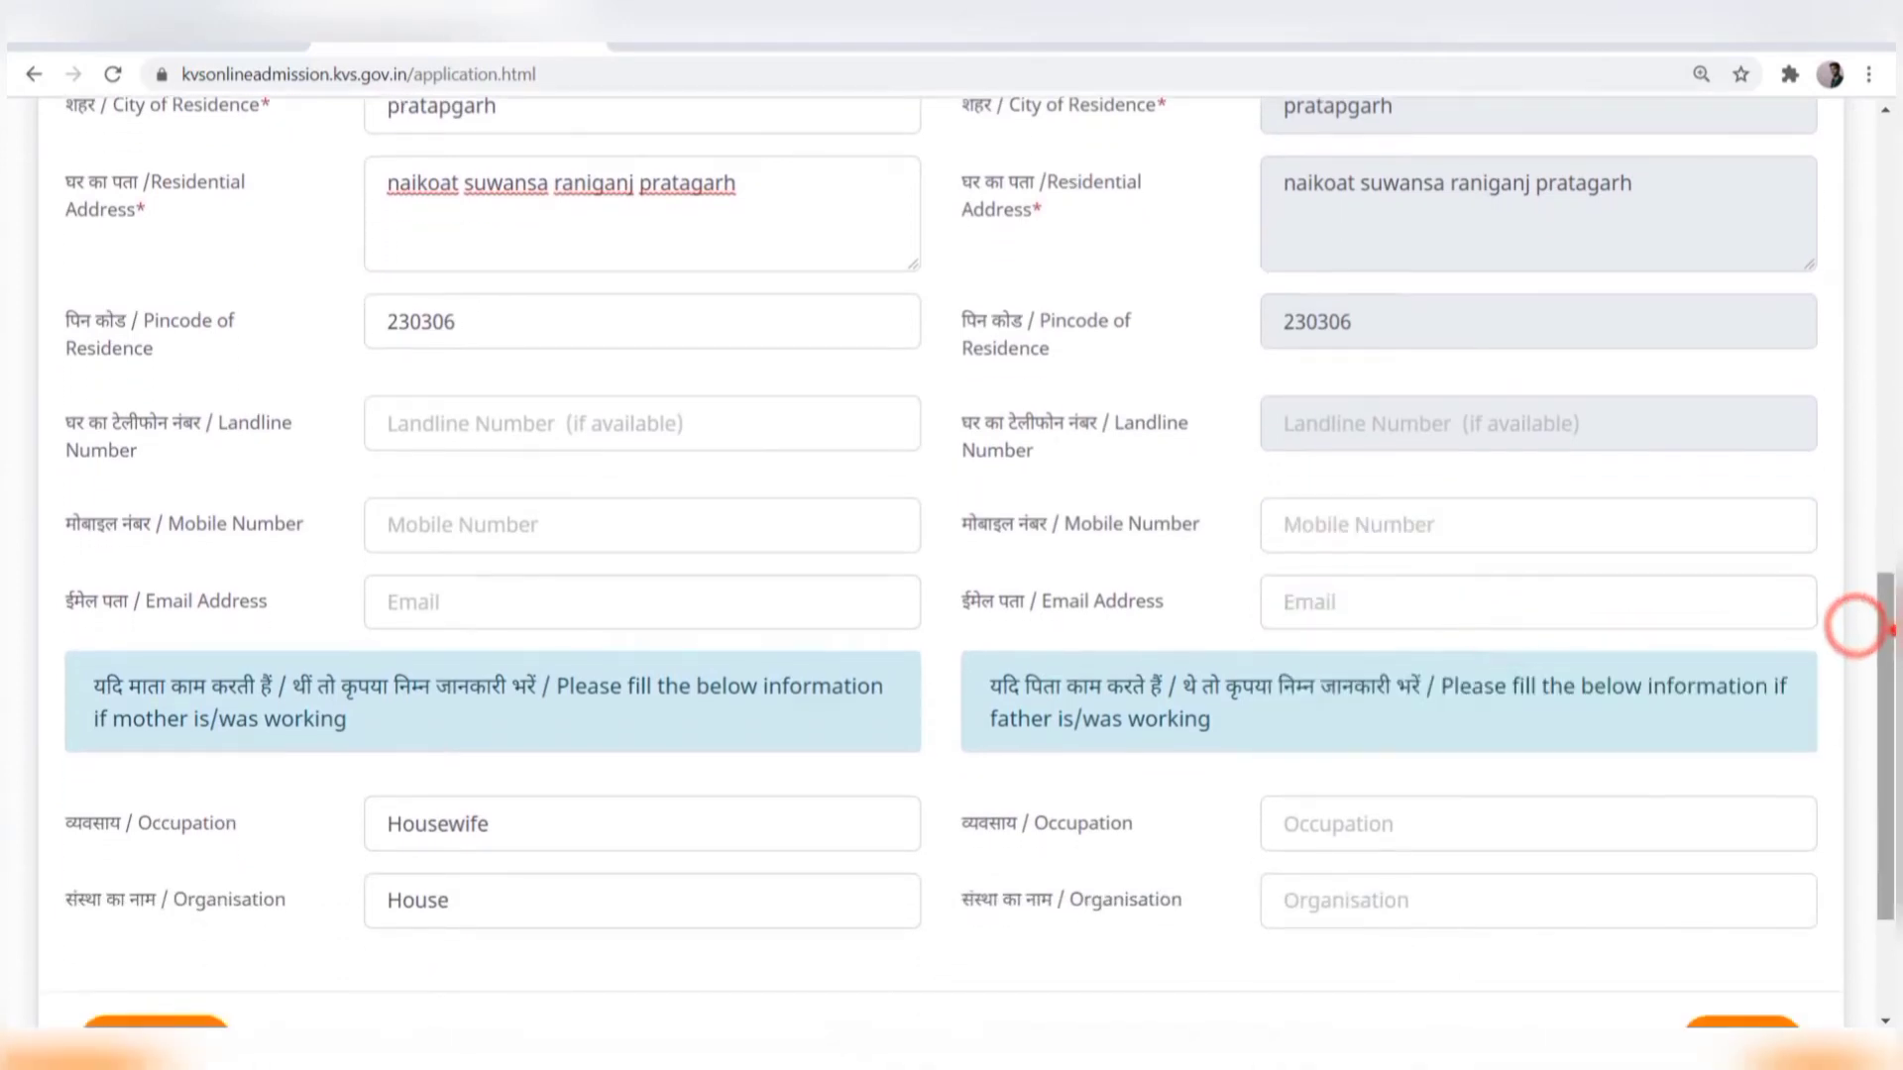
scroll(1856, 620, "down", 2)
Fill the father's occupation as 'railaway employee' and organisation as 'Indian Railways'.
left_click(1464, 662)
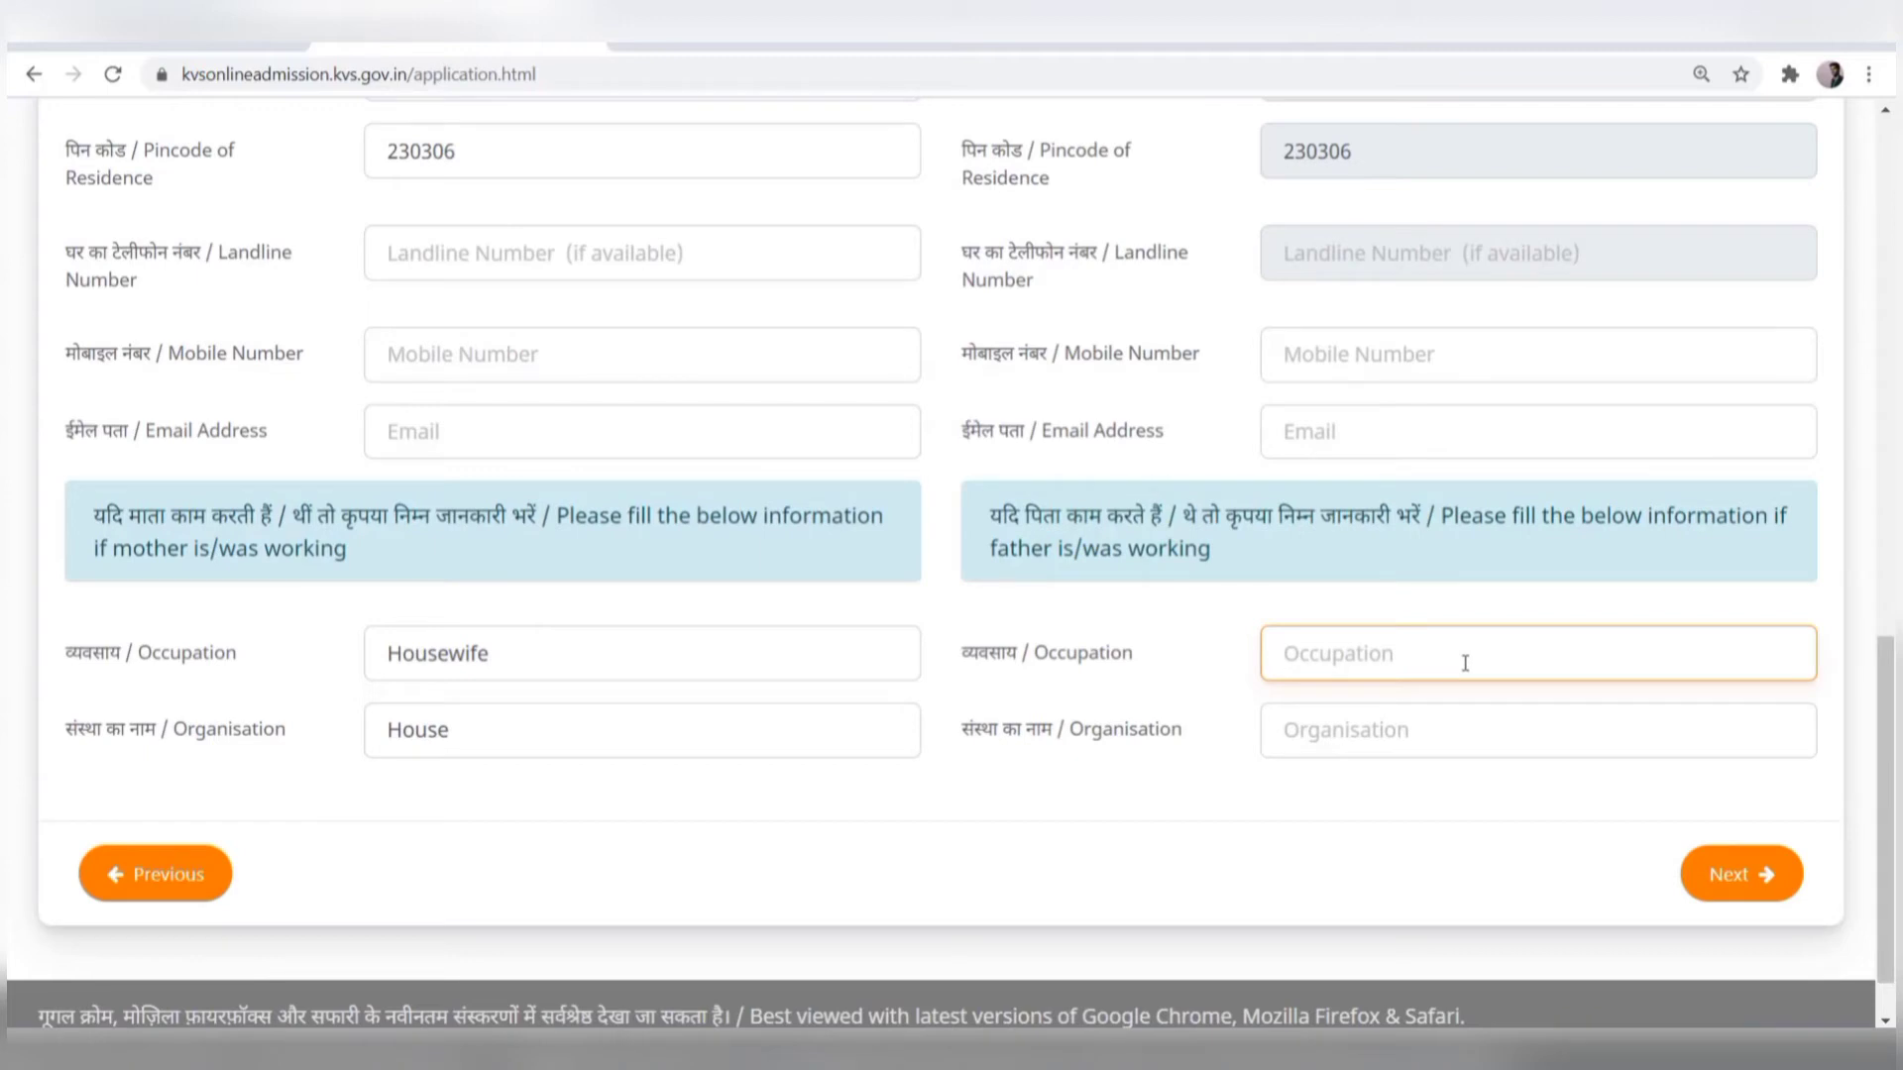
type("railaway ")
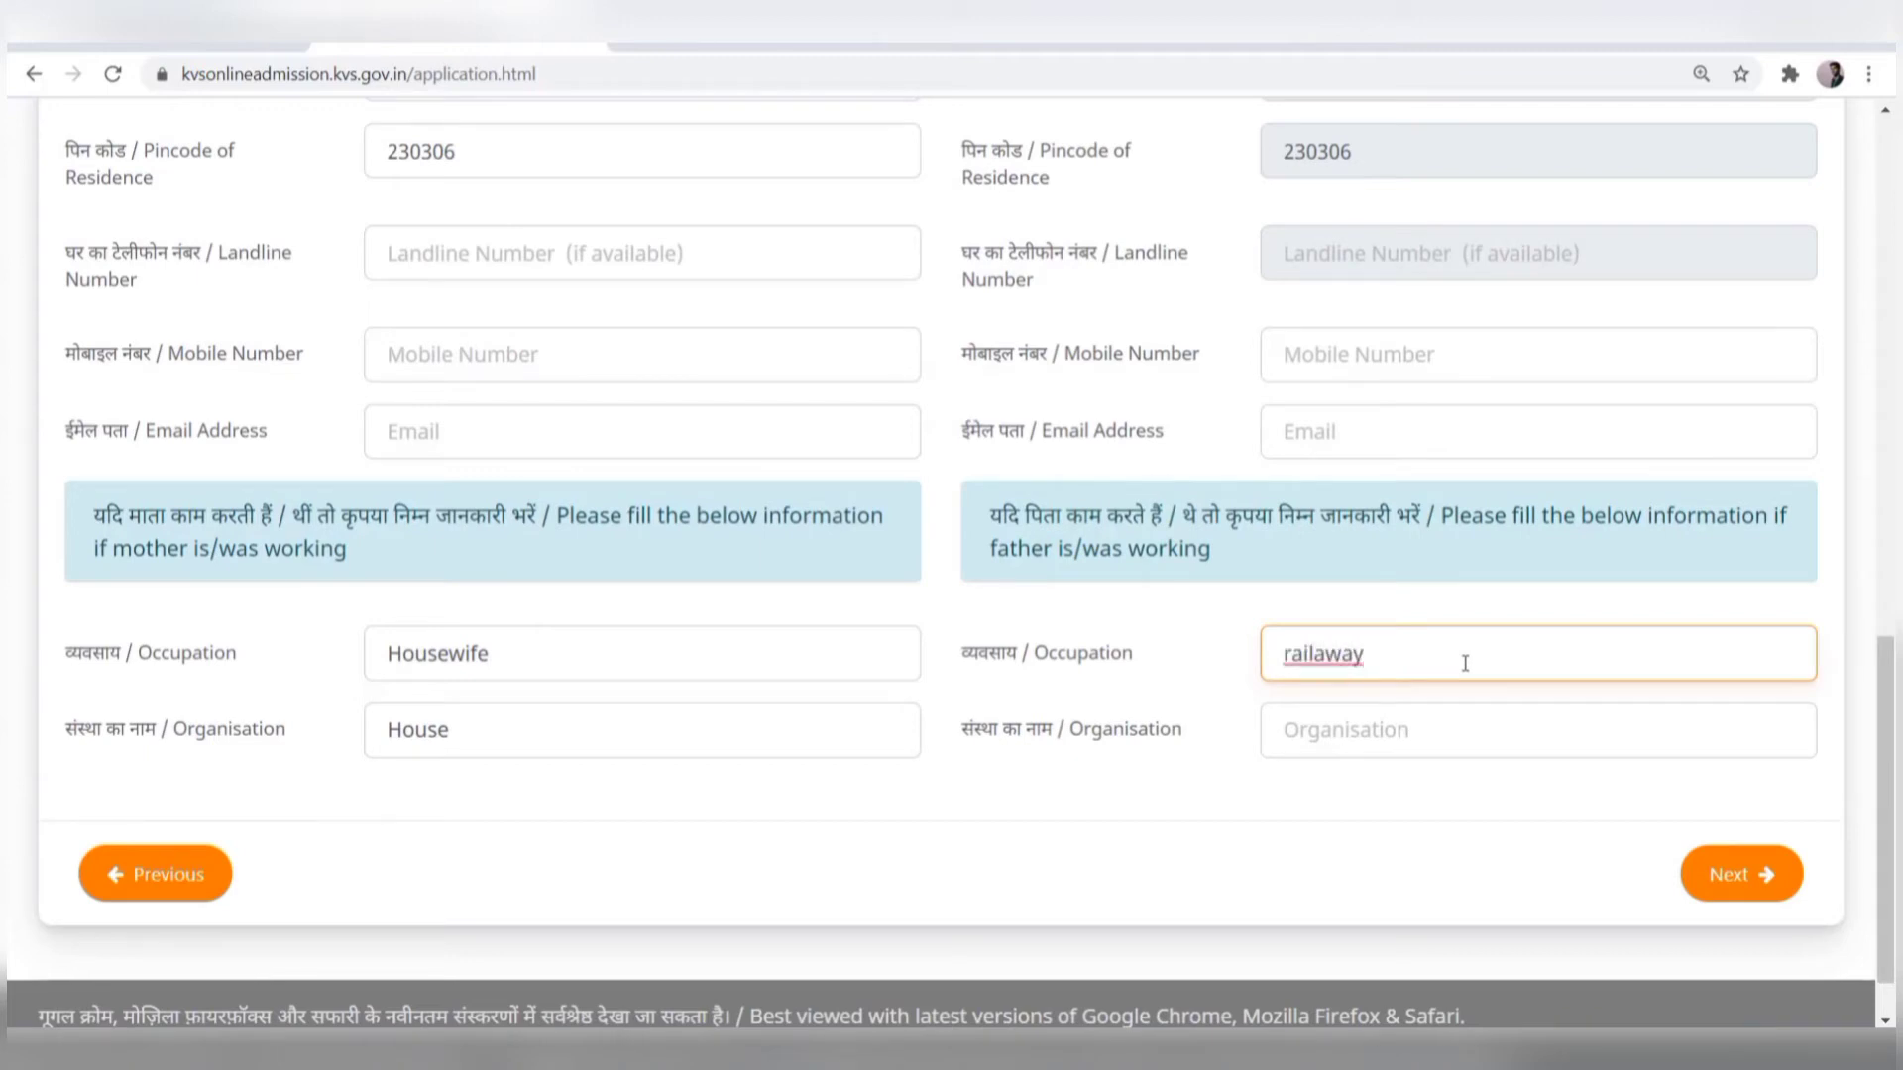
type("Empl")
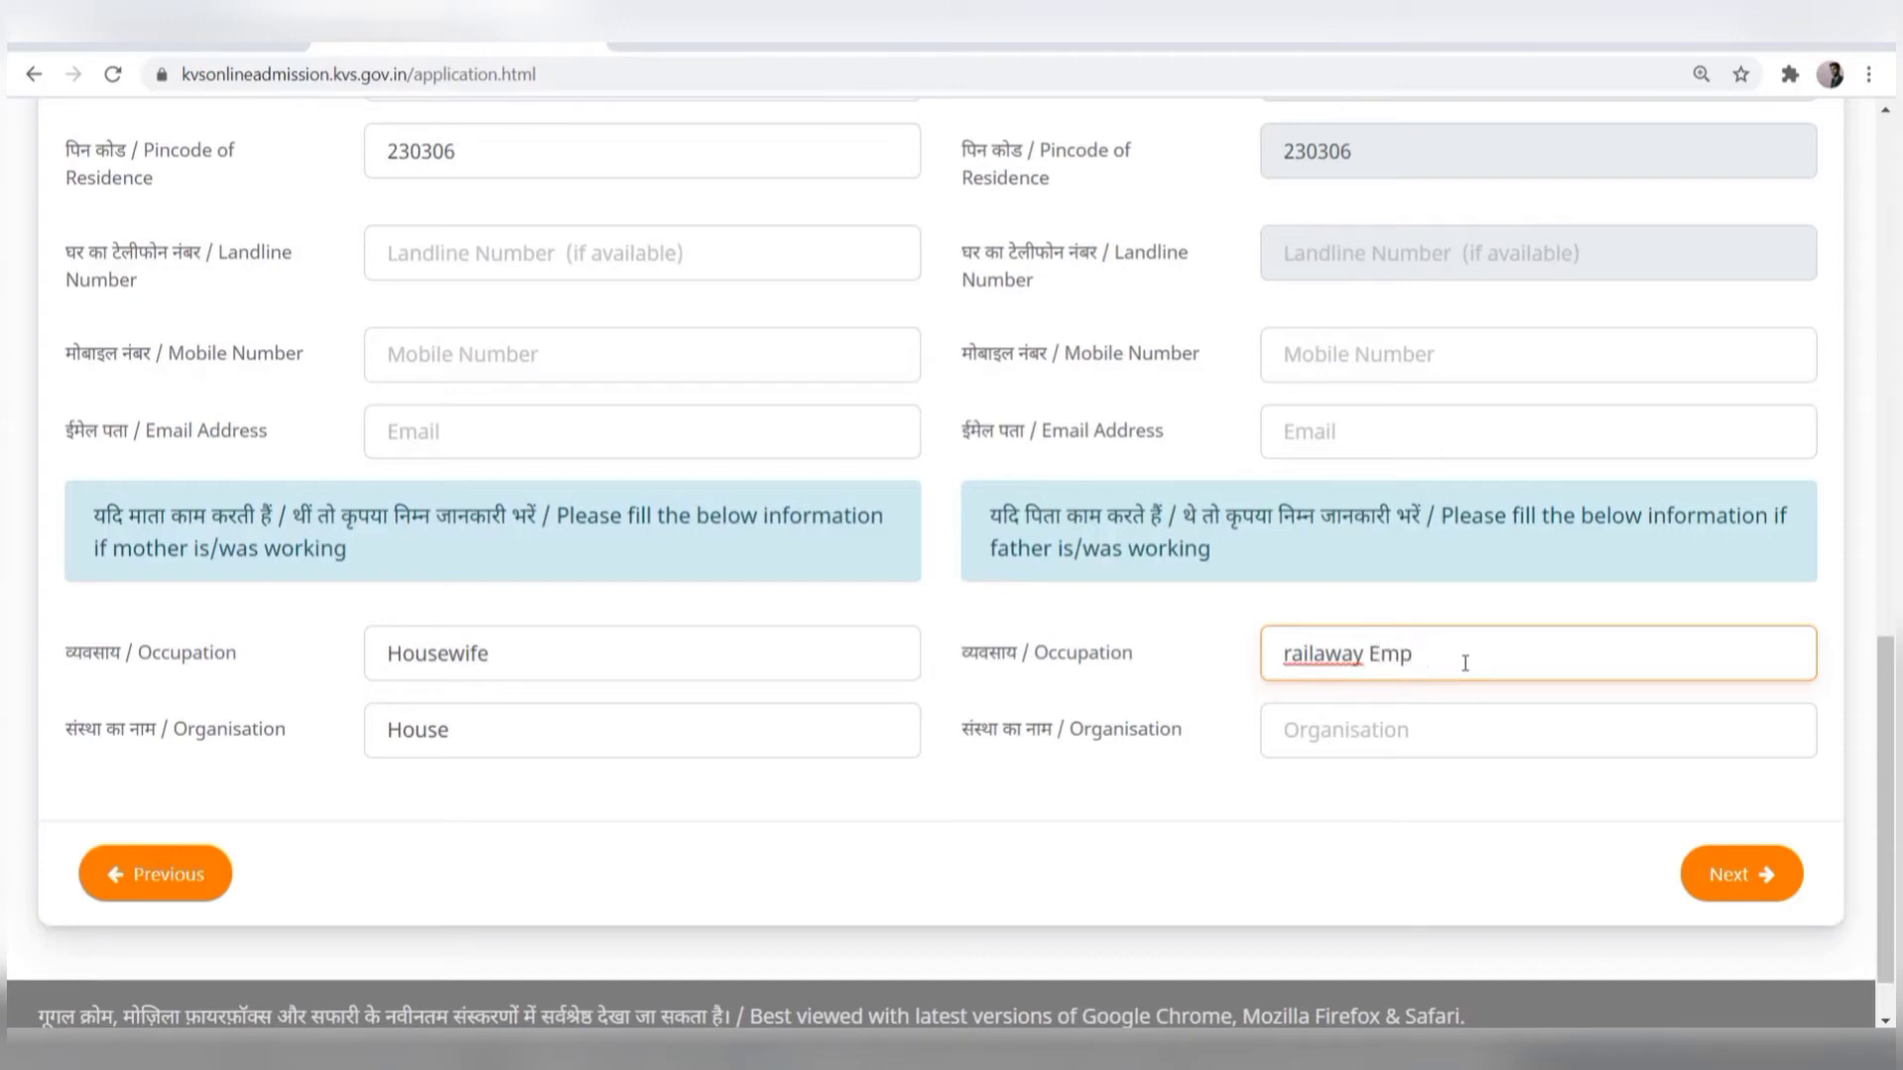
key("BackSpace")
key("BackSpace")
key("BackSpace")
type("employee")
left_click(1445, 728)
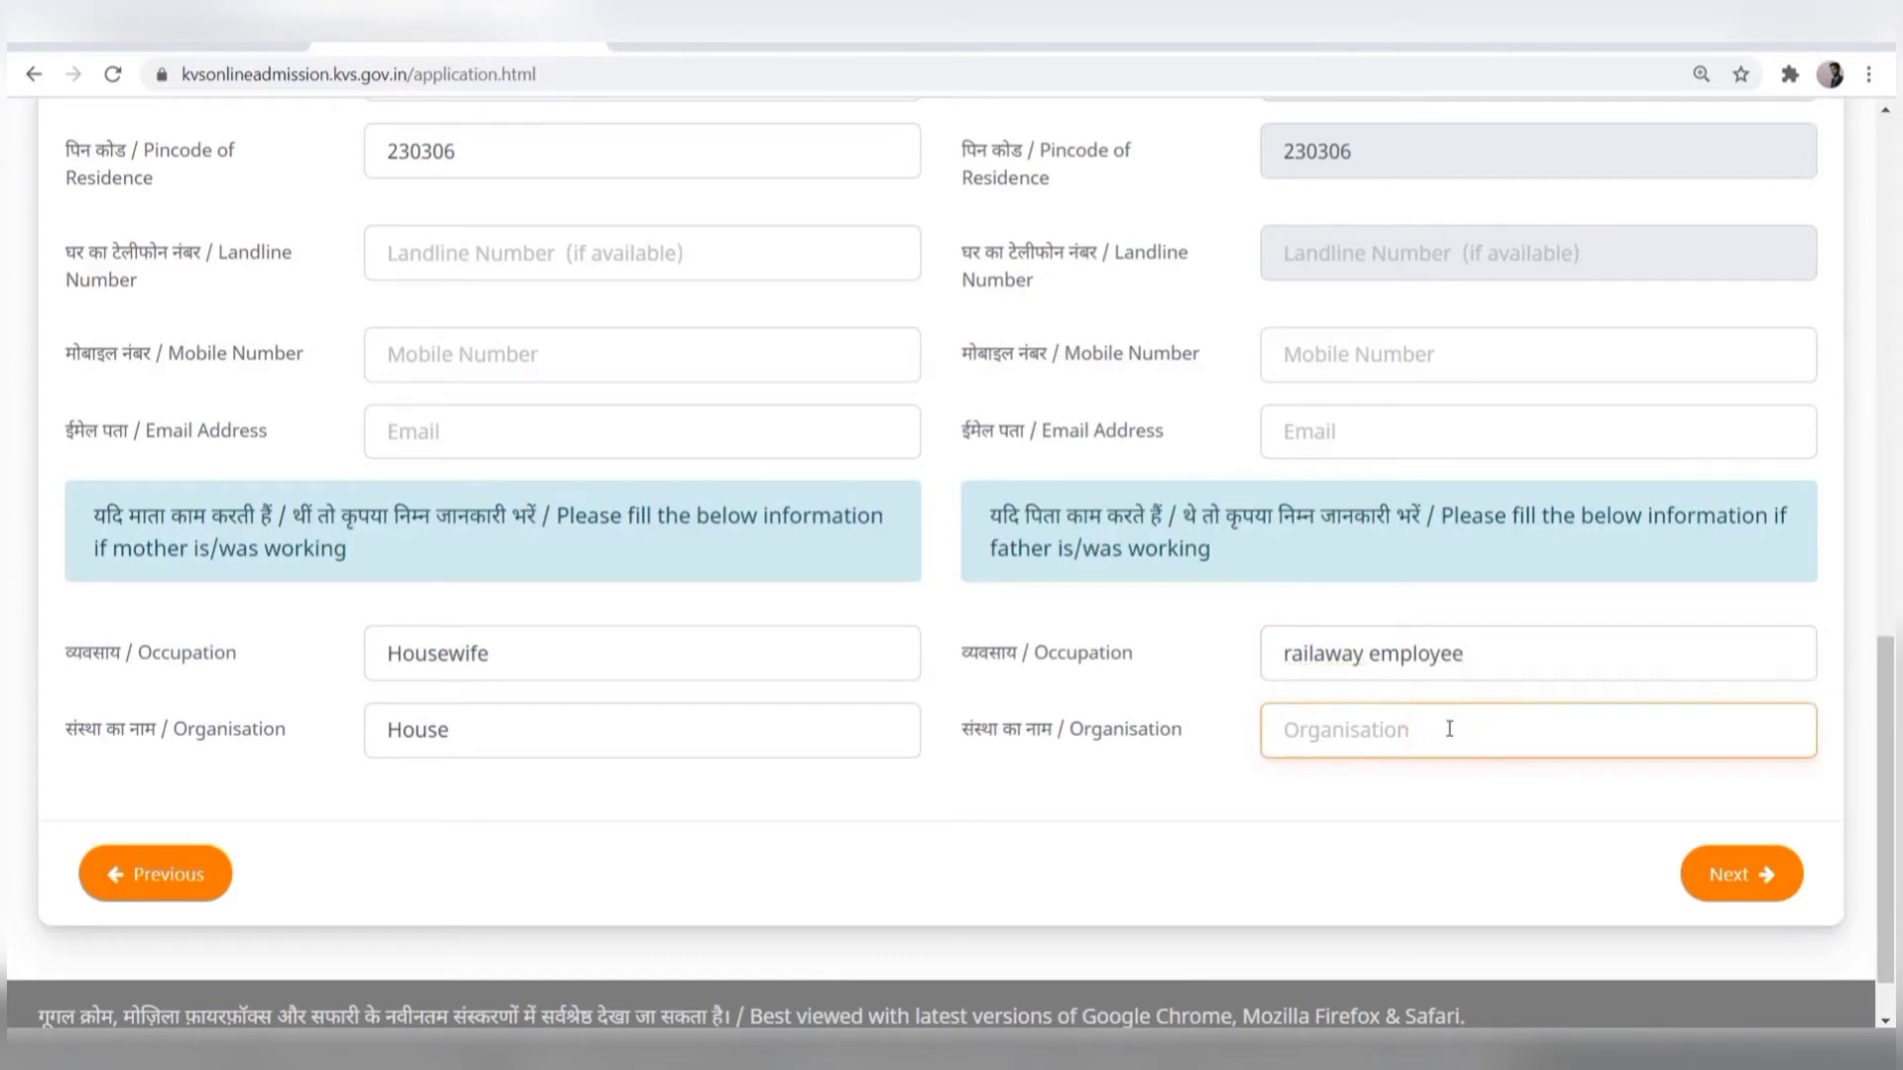
type("I")
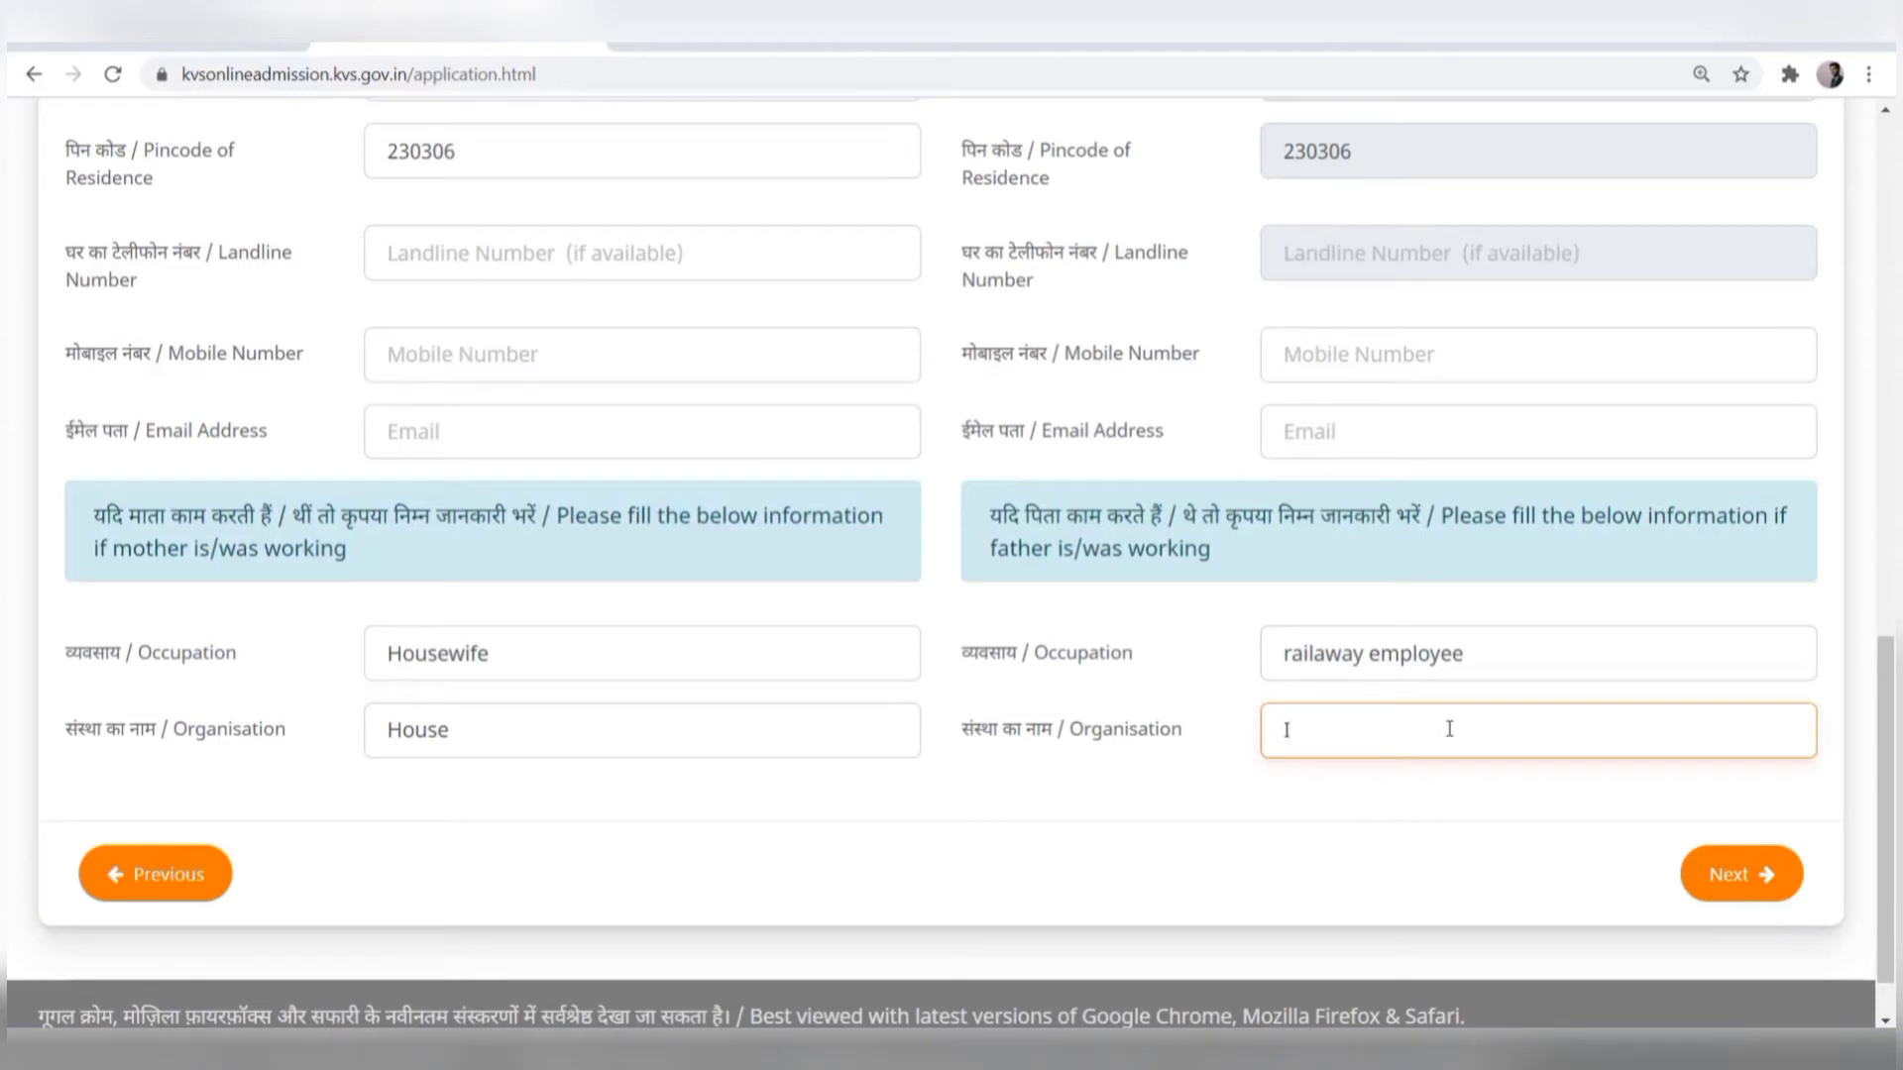
type("NIndian")
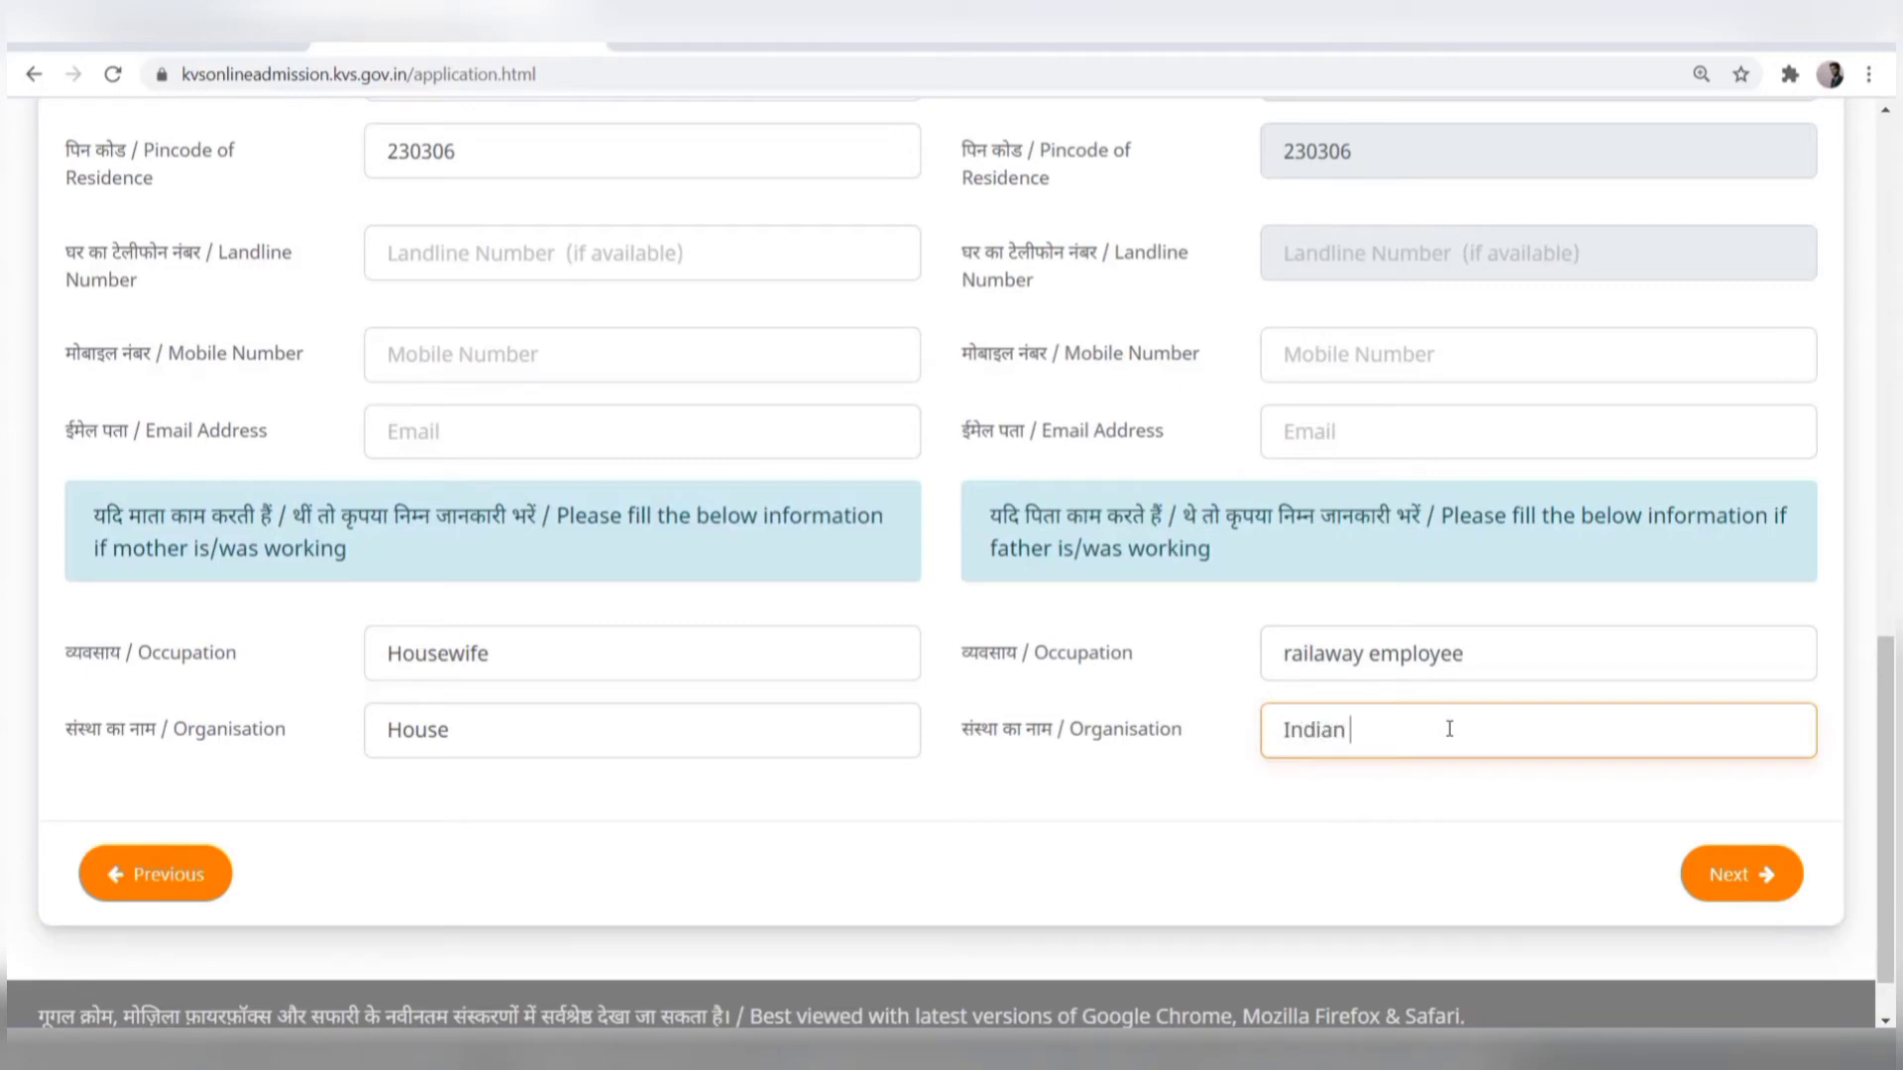
type(" Railways")
left_click(1447, 838)
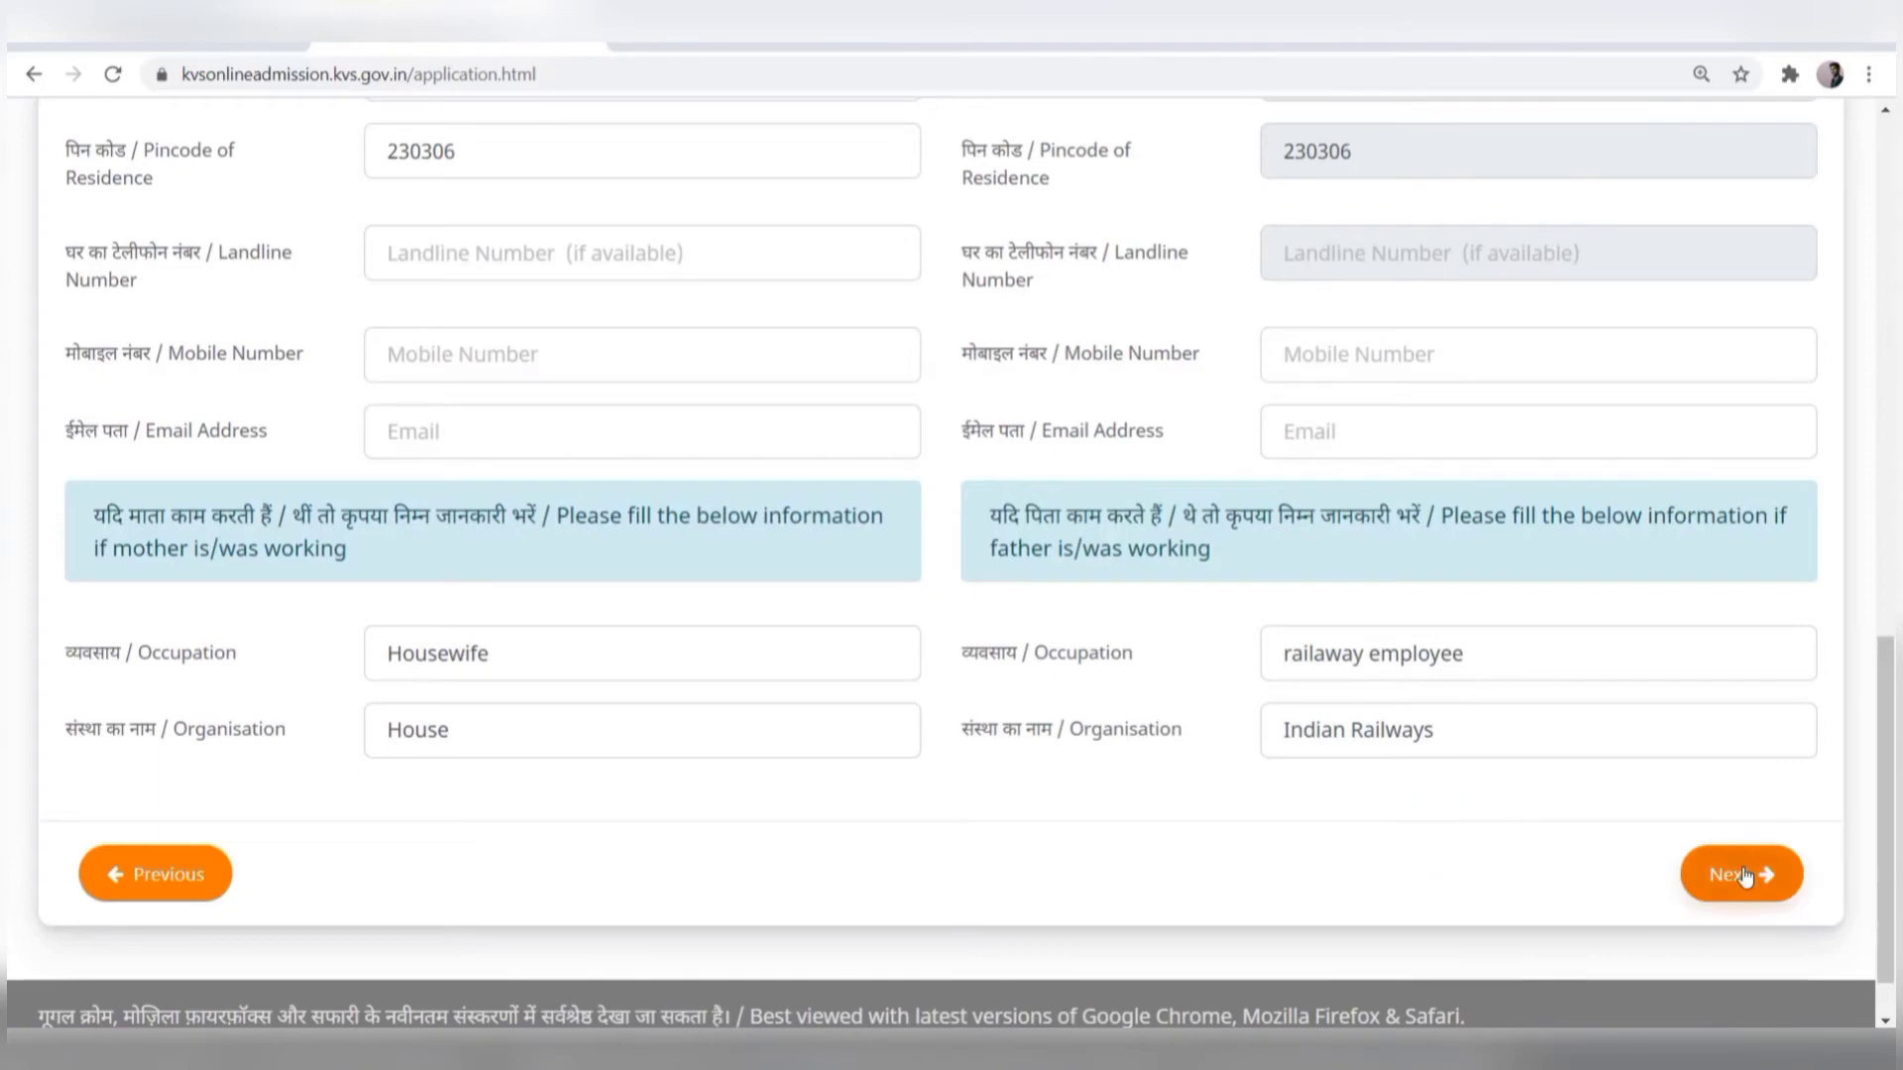
Scroll to the end of Parent Details and press Next to reach Choice of Schools.
scroll(1891, 407, "up", 8)
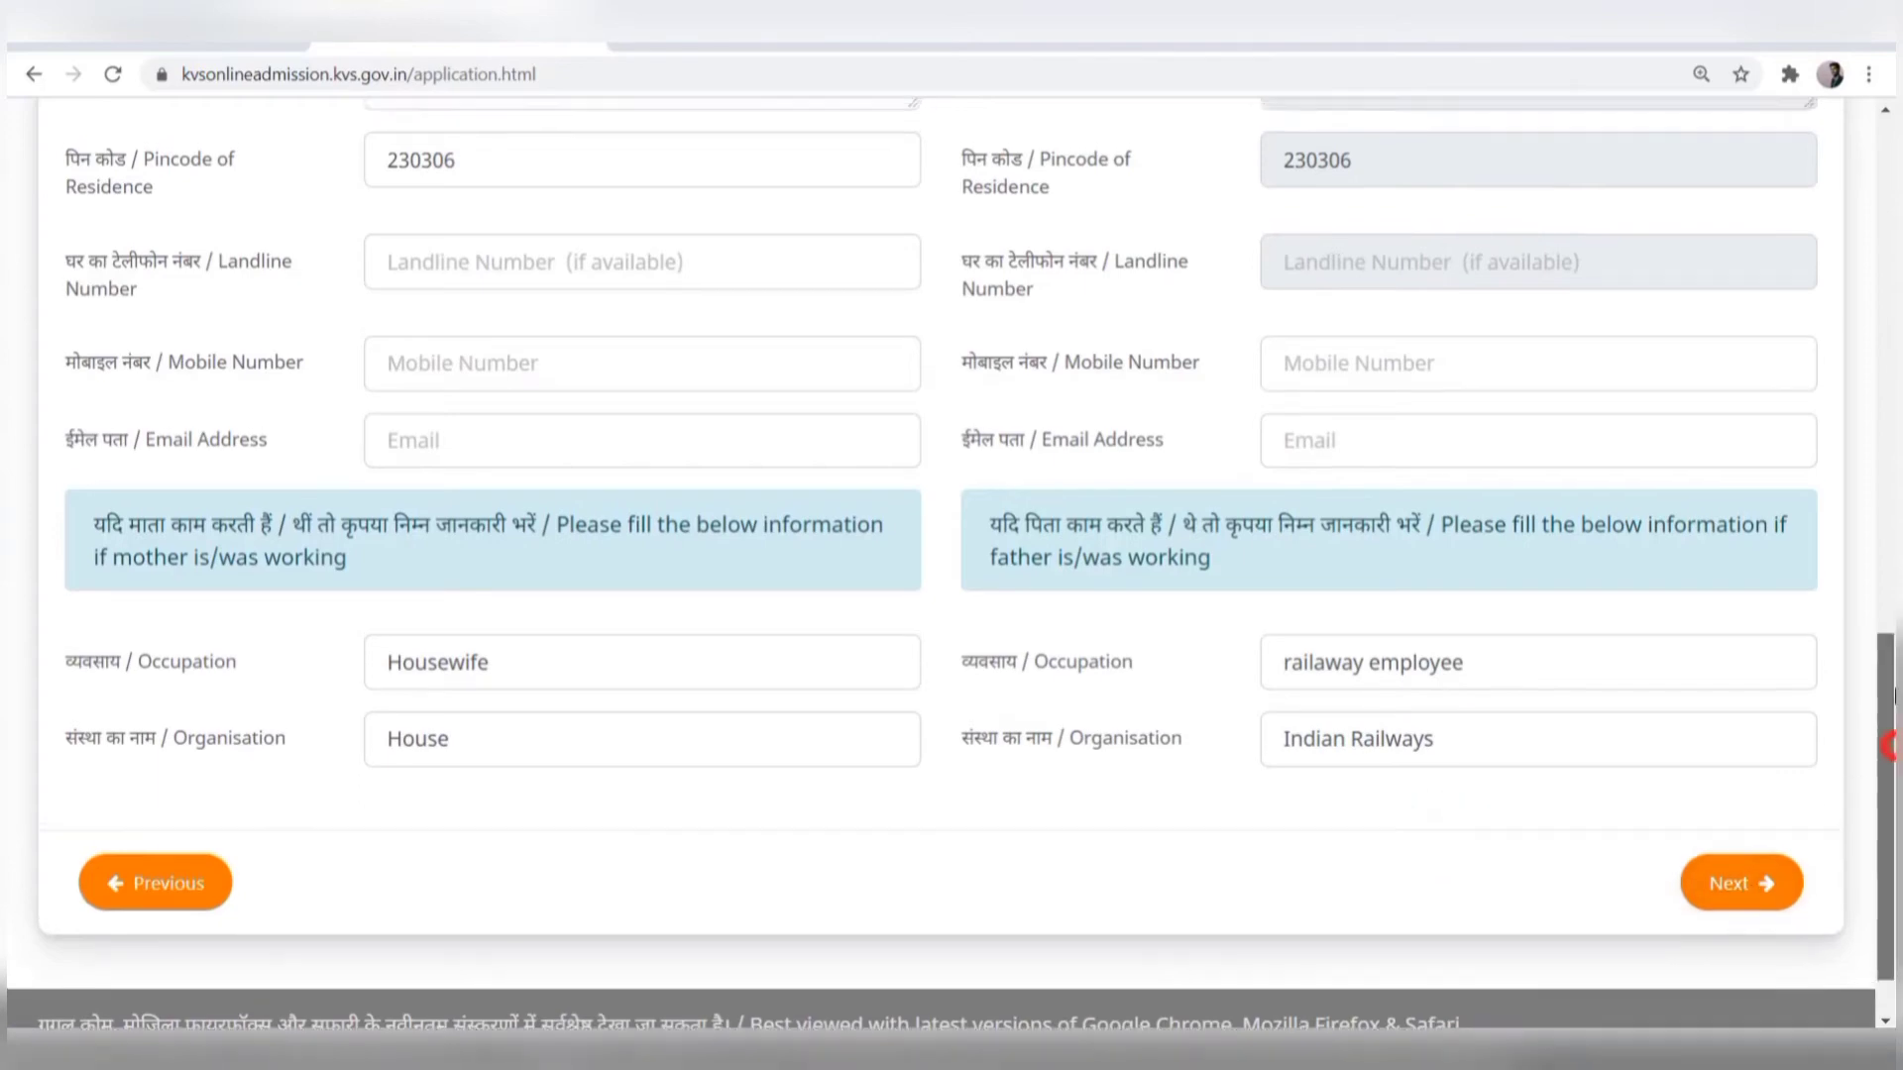
scroll(1891, 406, "up", 2)
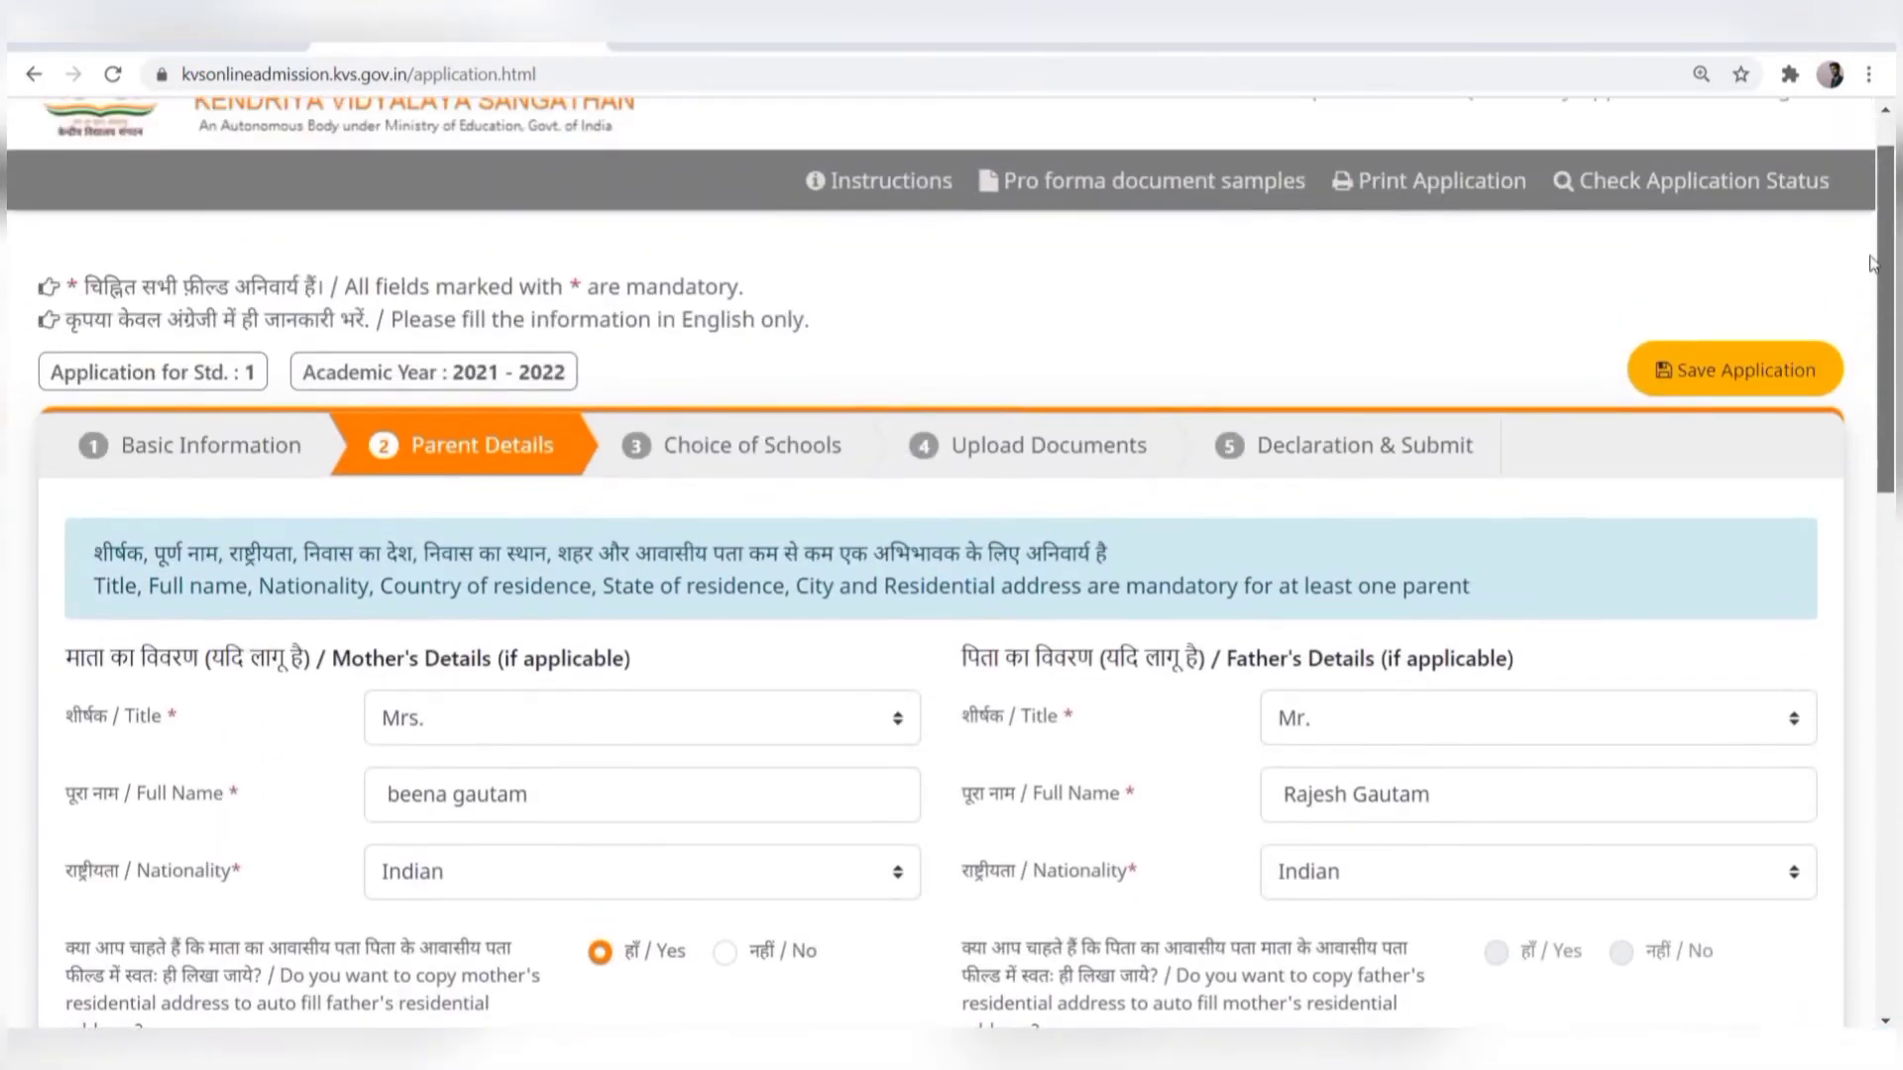
scroll(1891, 406, "down", 4)
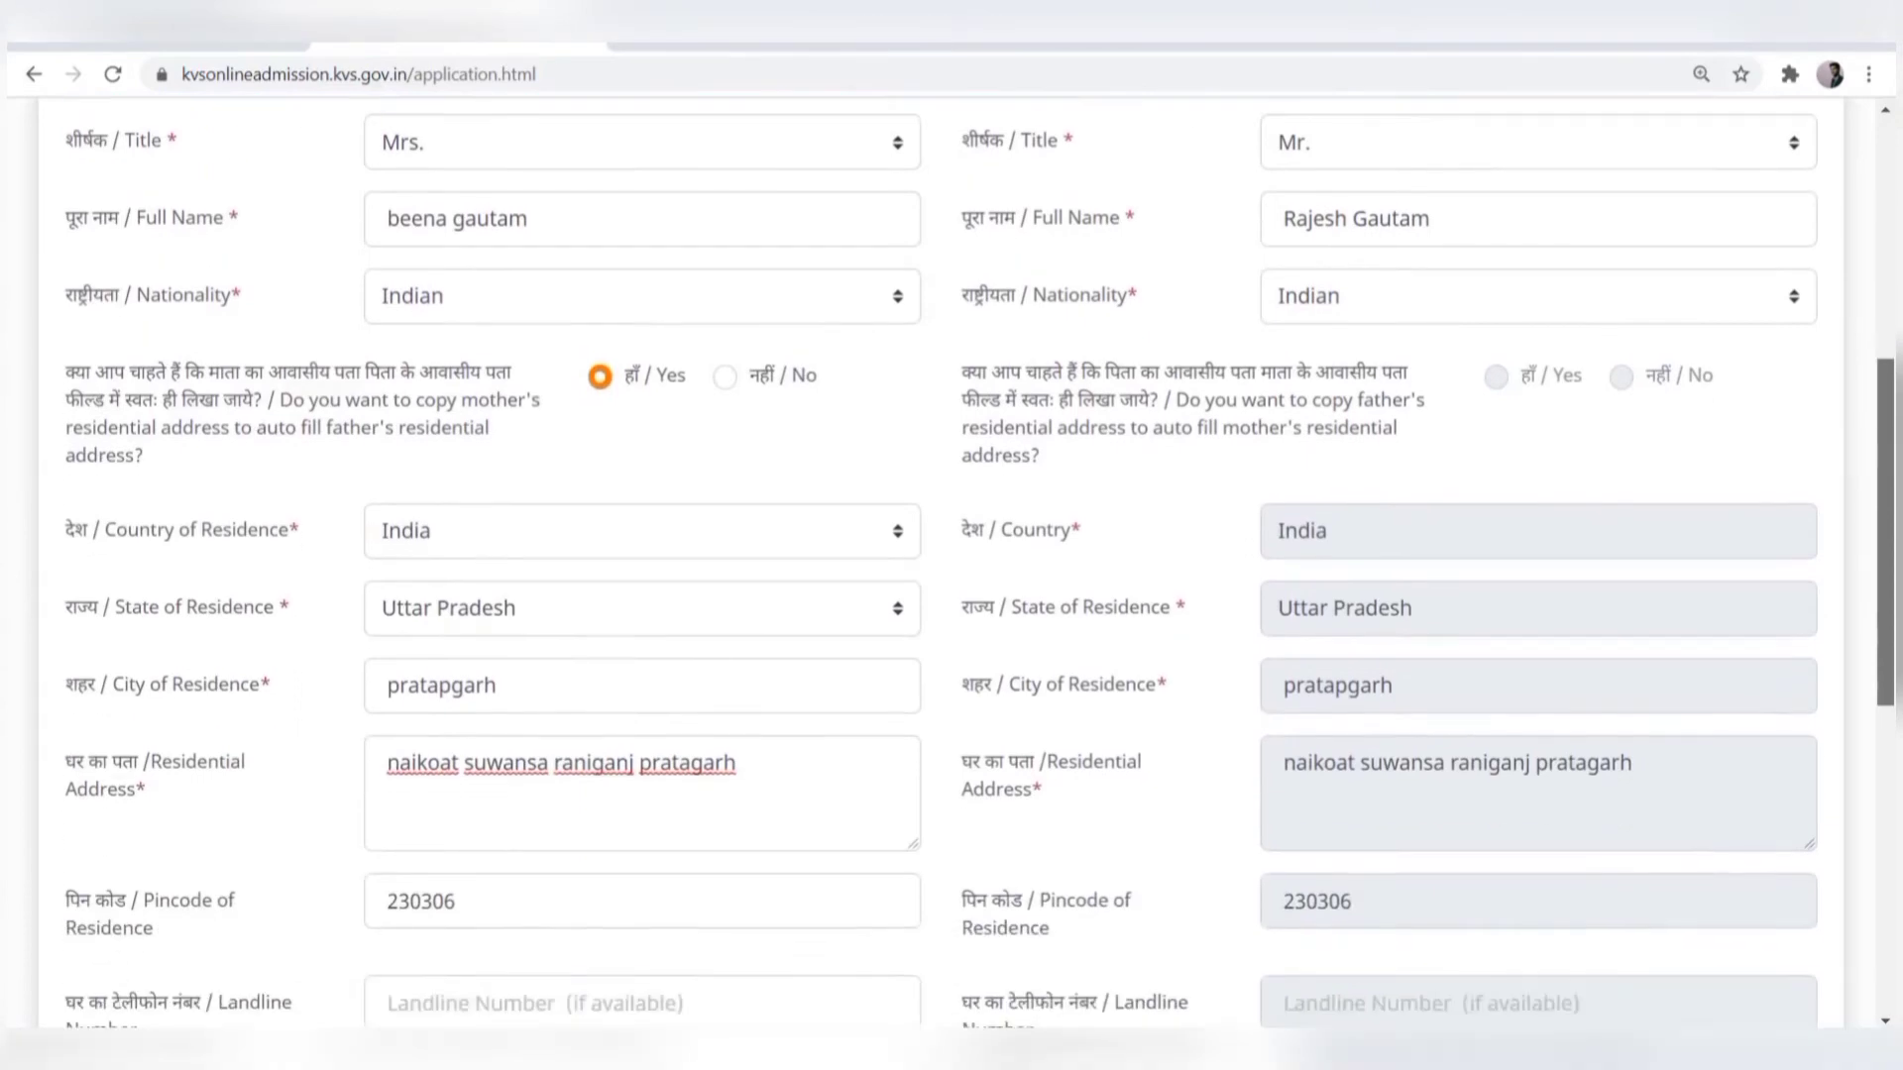
scroll(1892, 828, "down", 8)
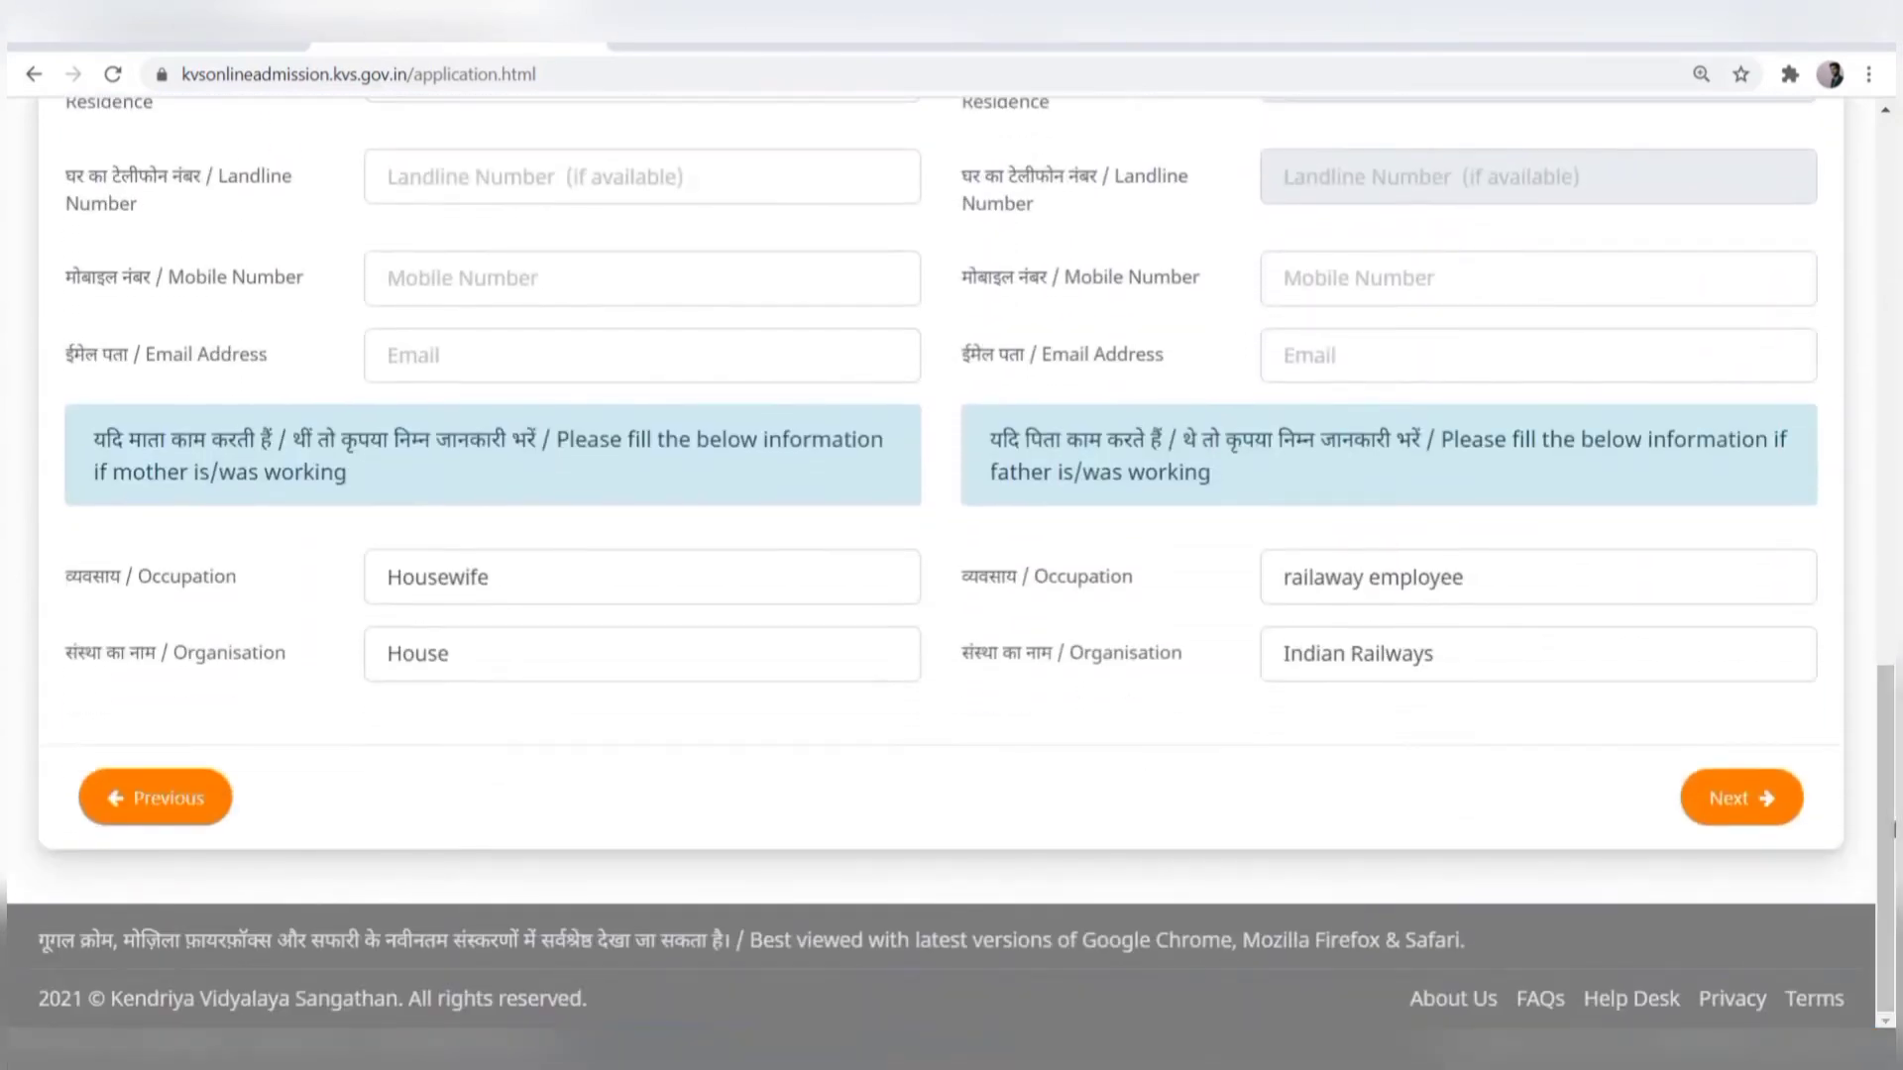
left_click(1736, 811)
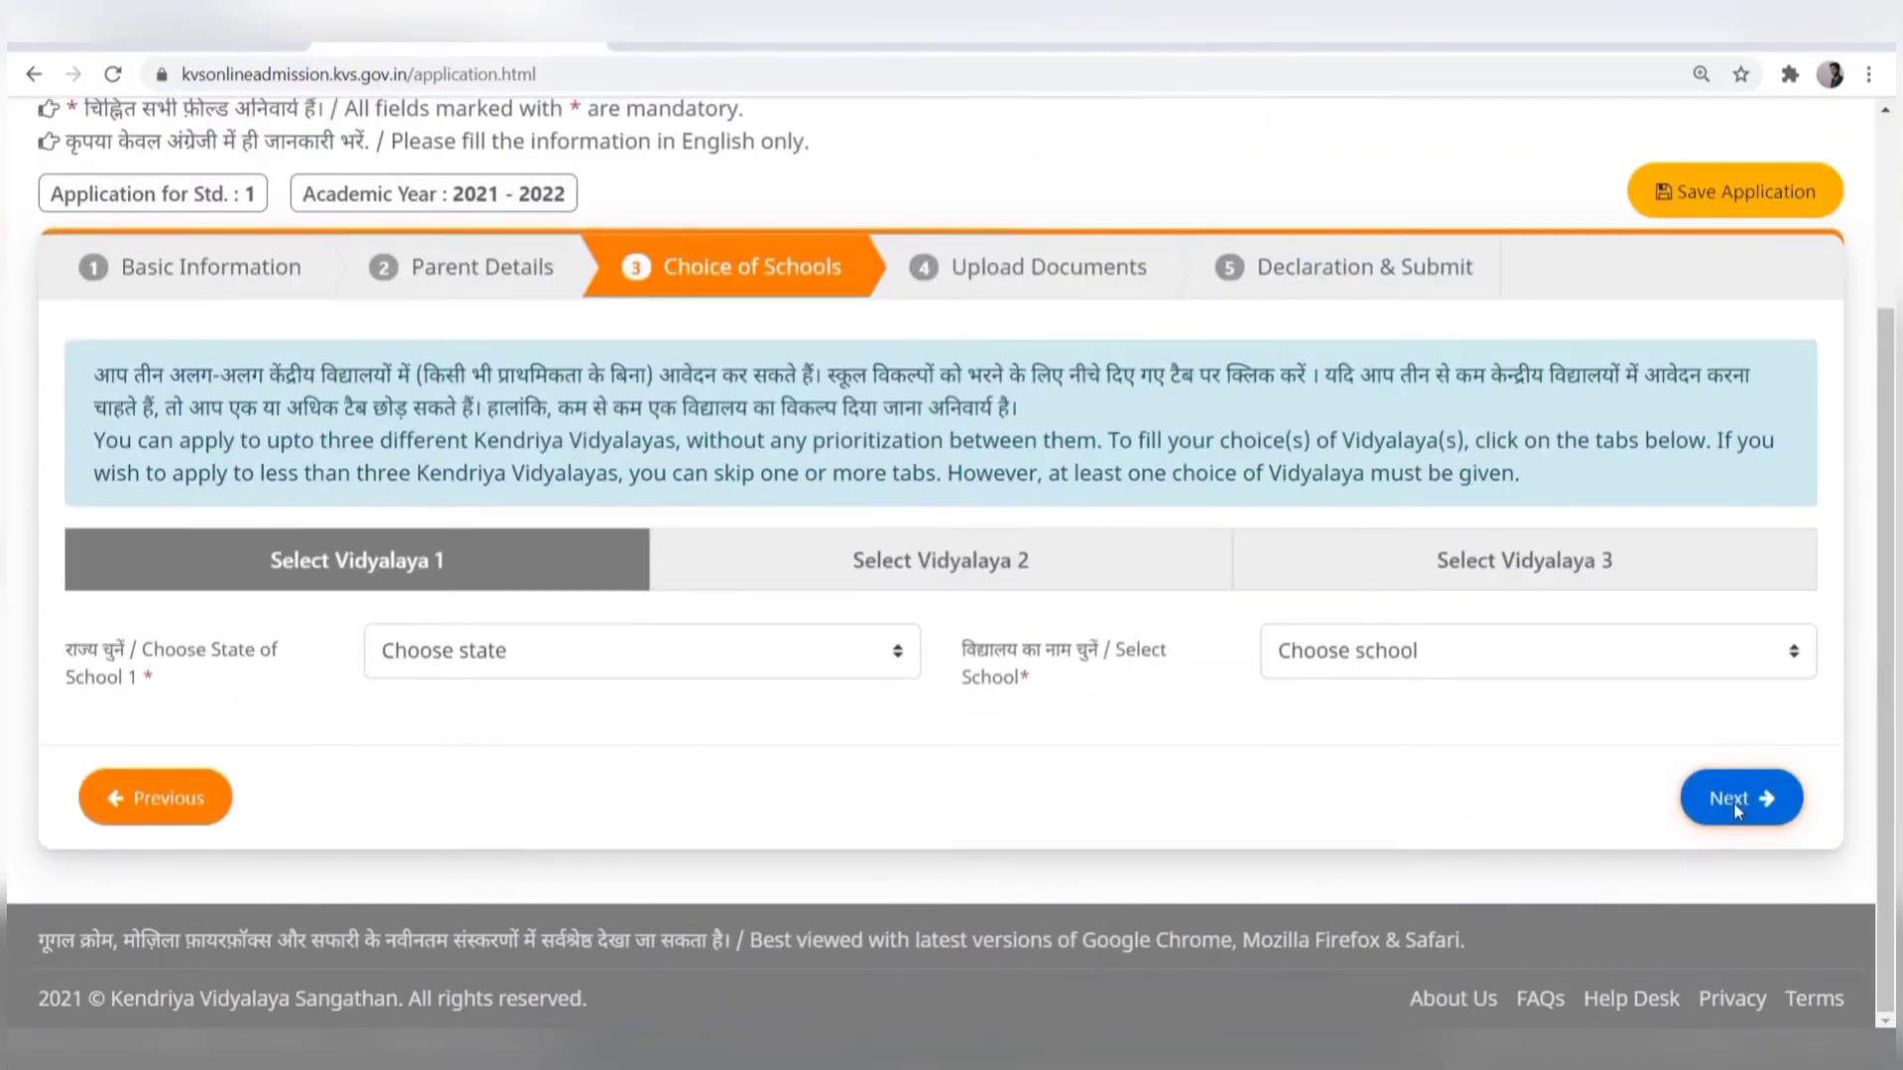
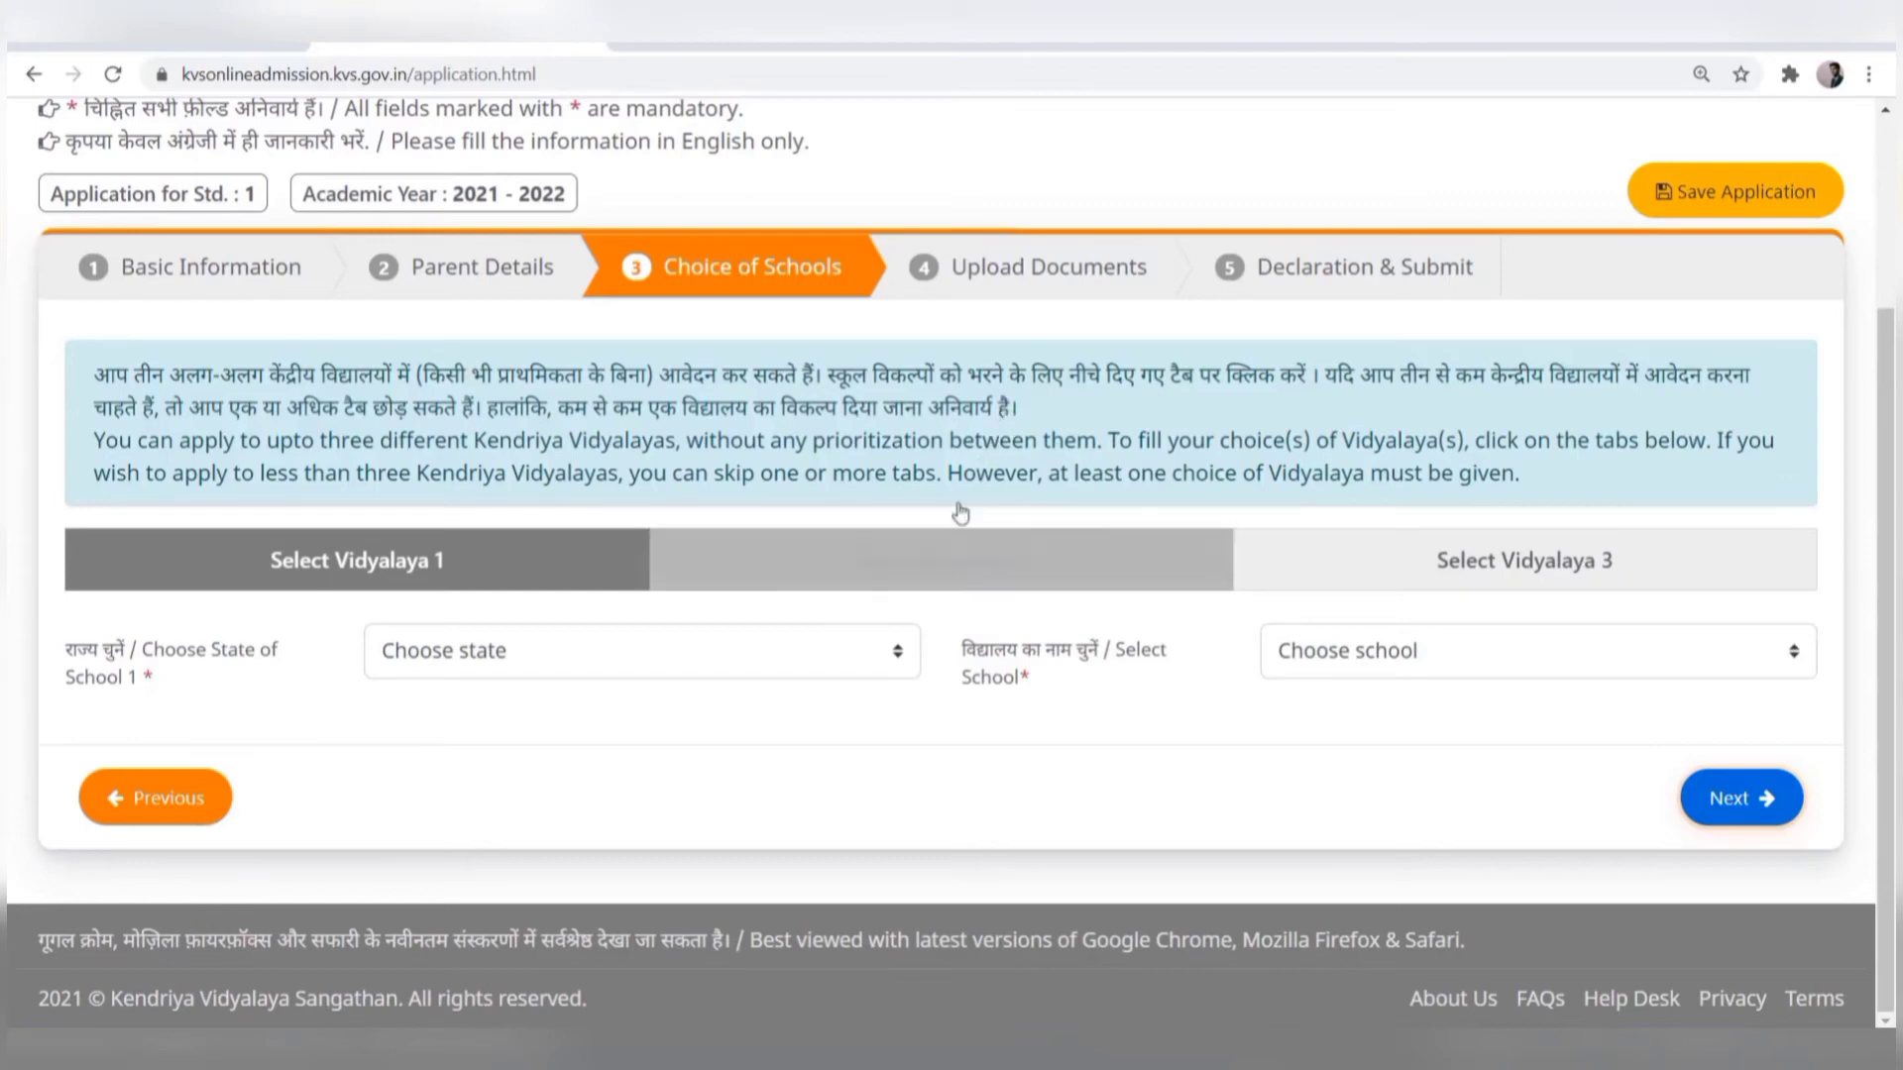
Choose Uttar Pradesh and KV (BHU) VARANASI (SHIFT-I) for Vidyalaya 1, then scroll to its details.
left_click(893, 658)
key("g")
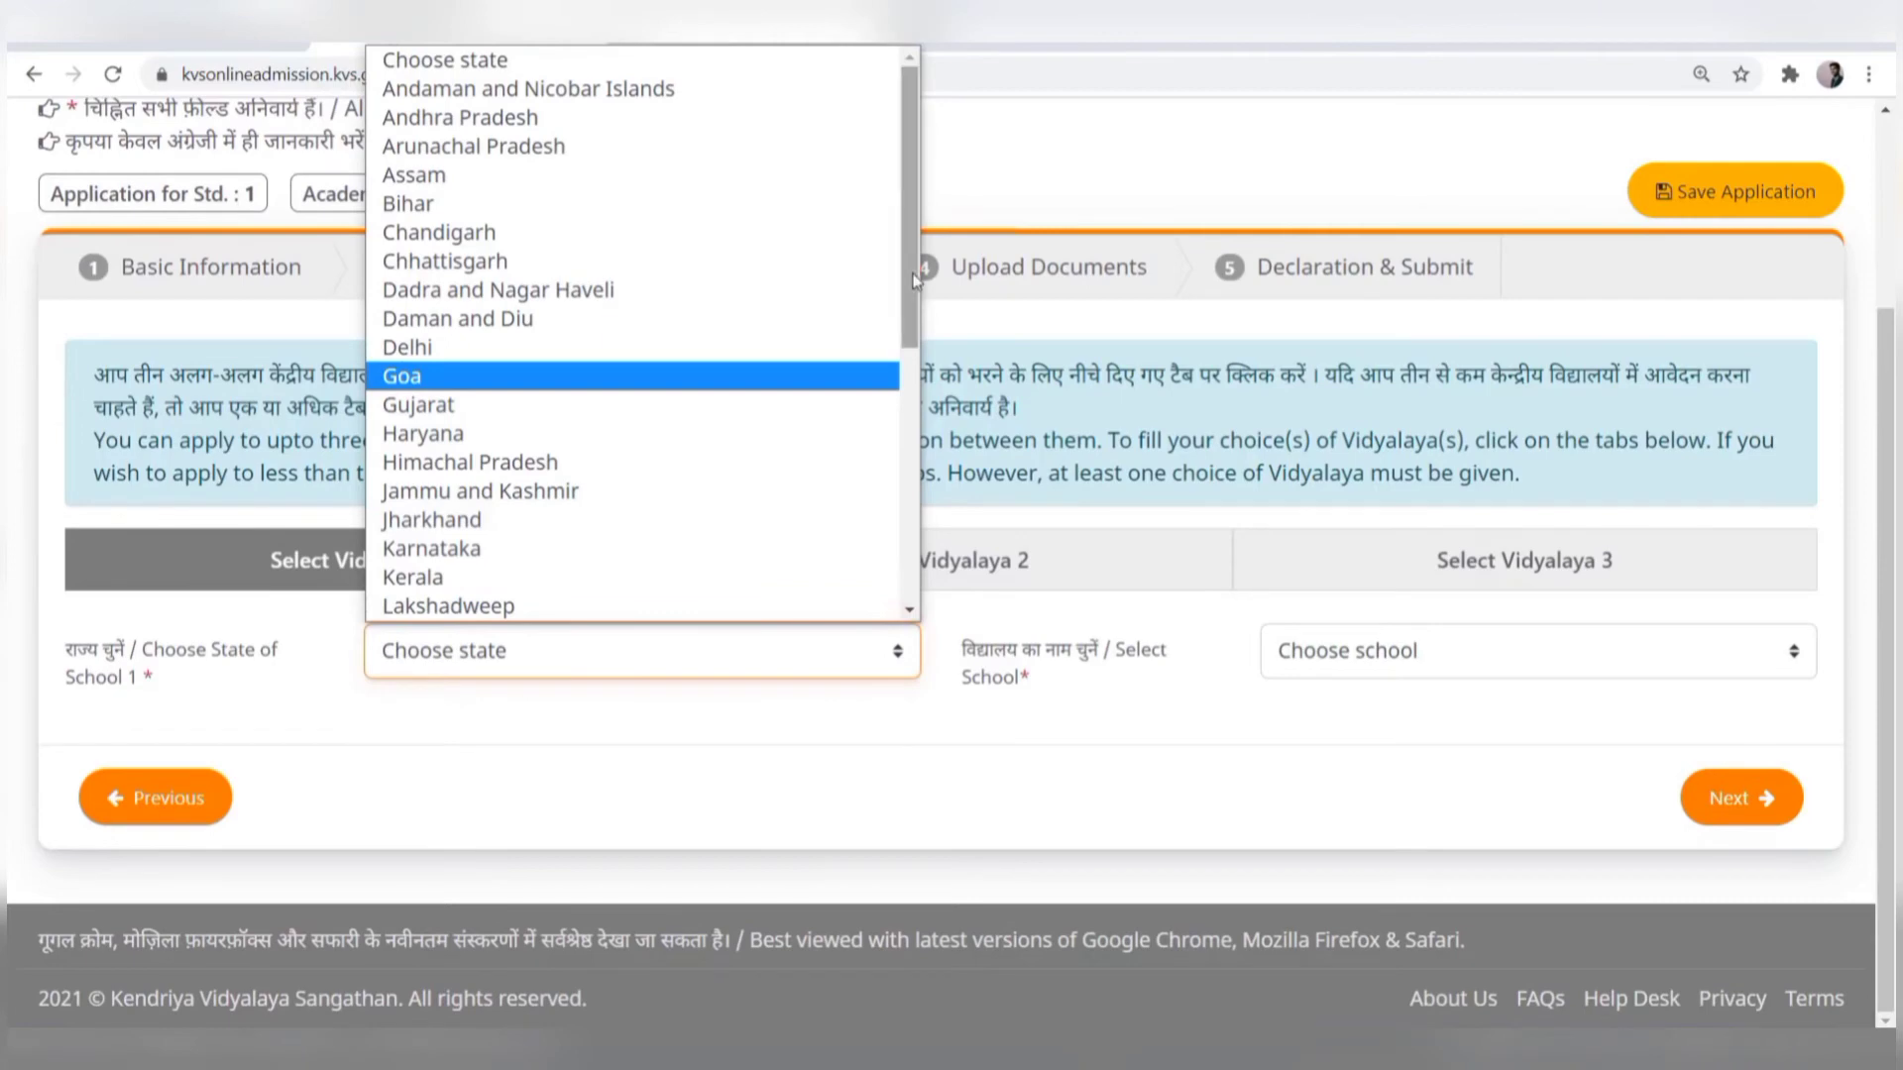
left_click_drag(913, 281, 885, 568)
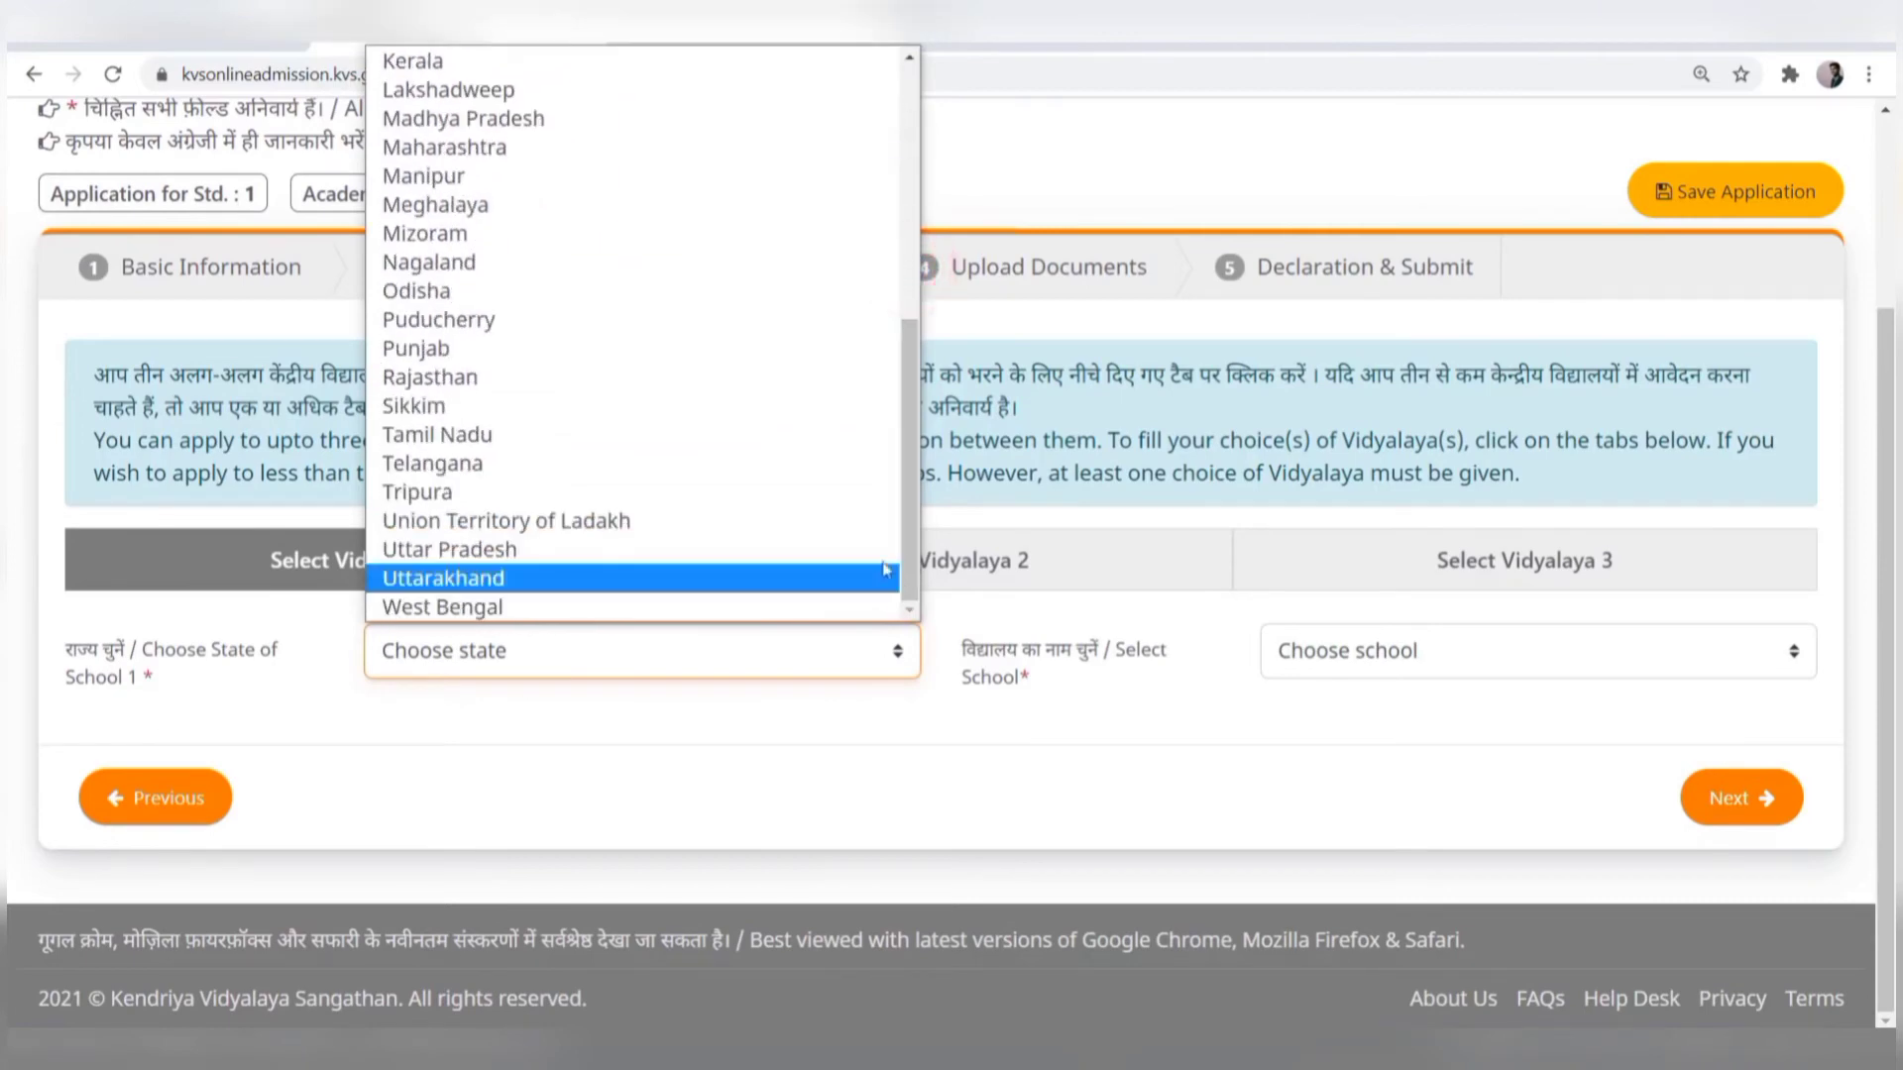
left_click(501, 547)
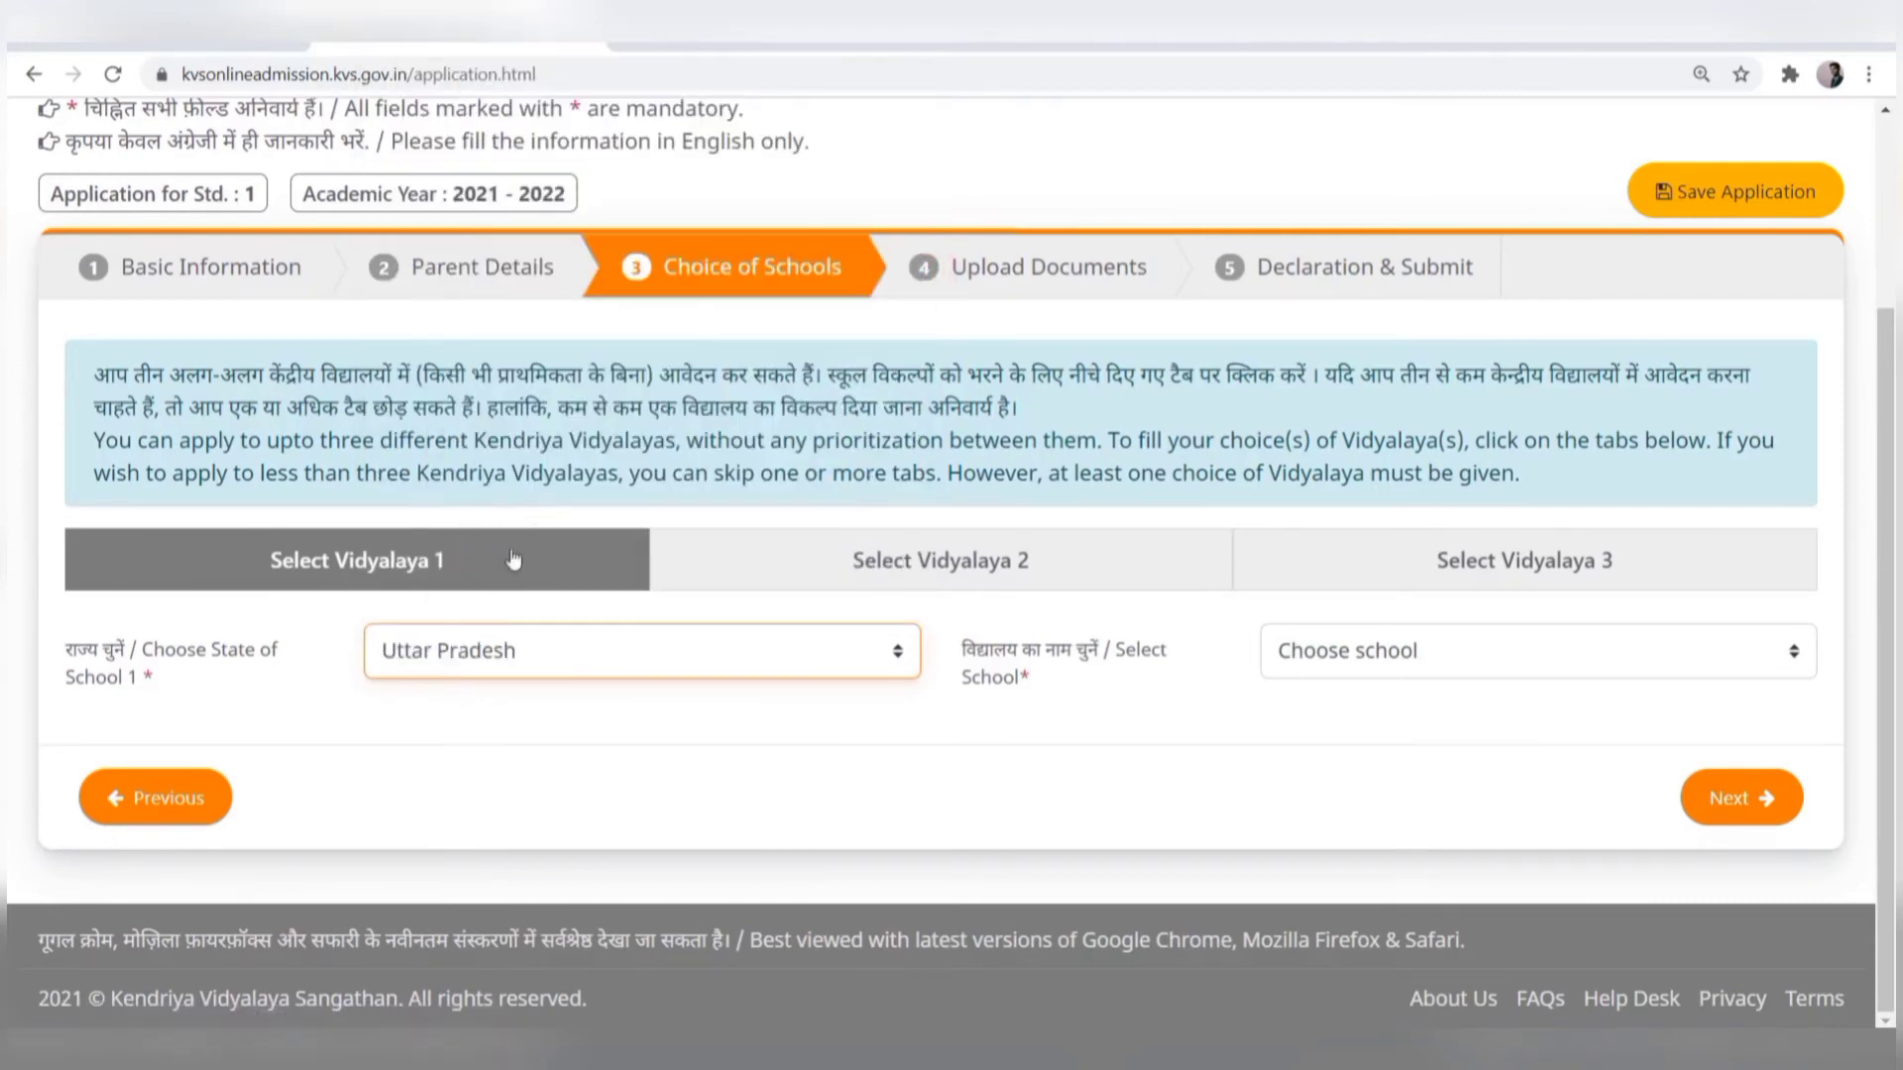
left_click(1792, 650)
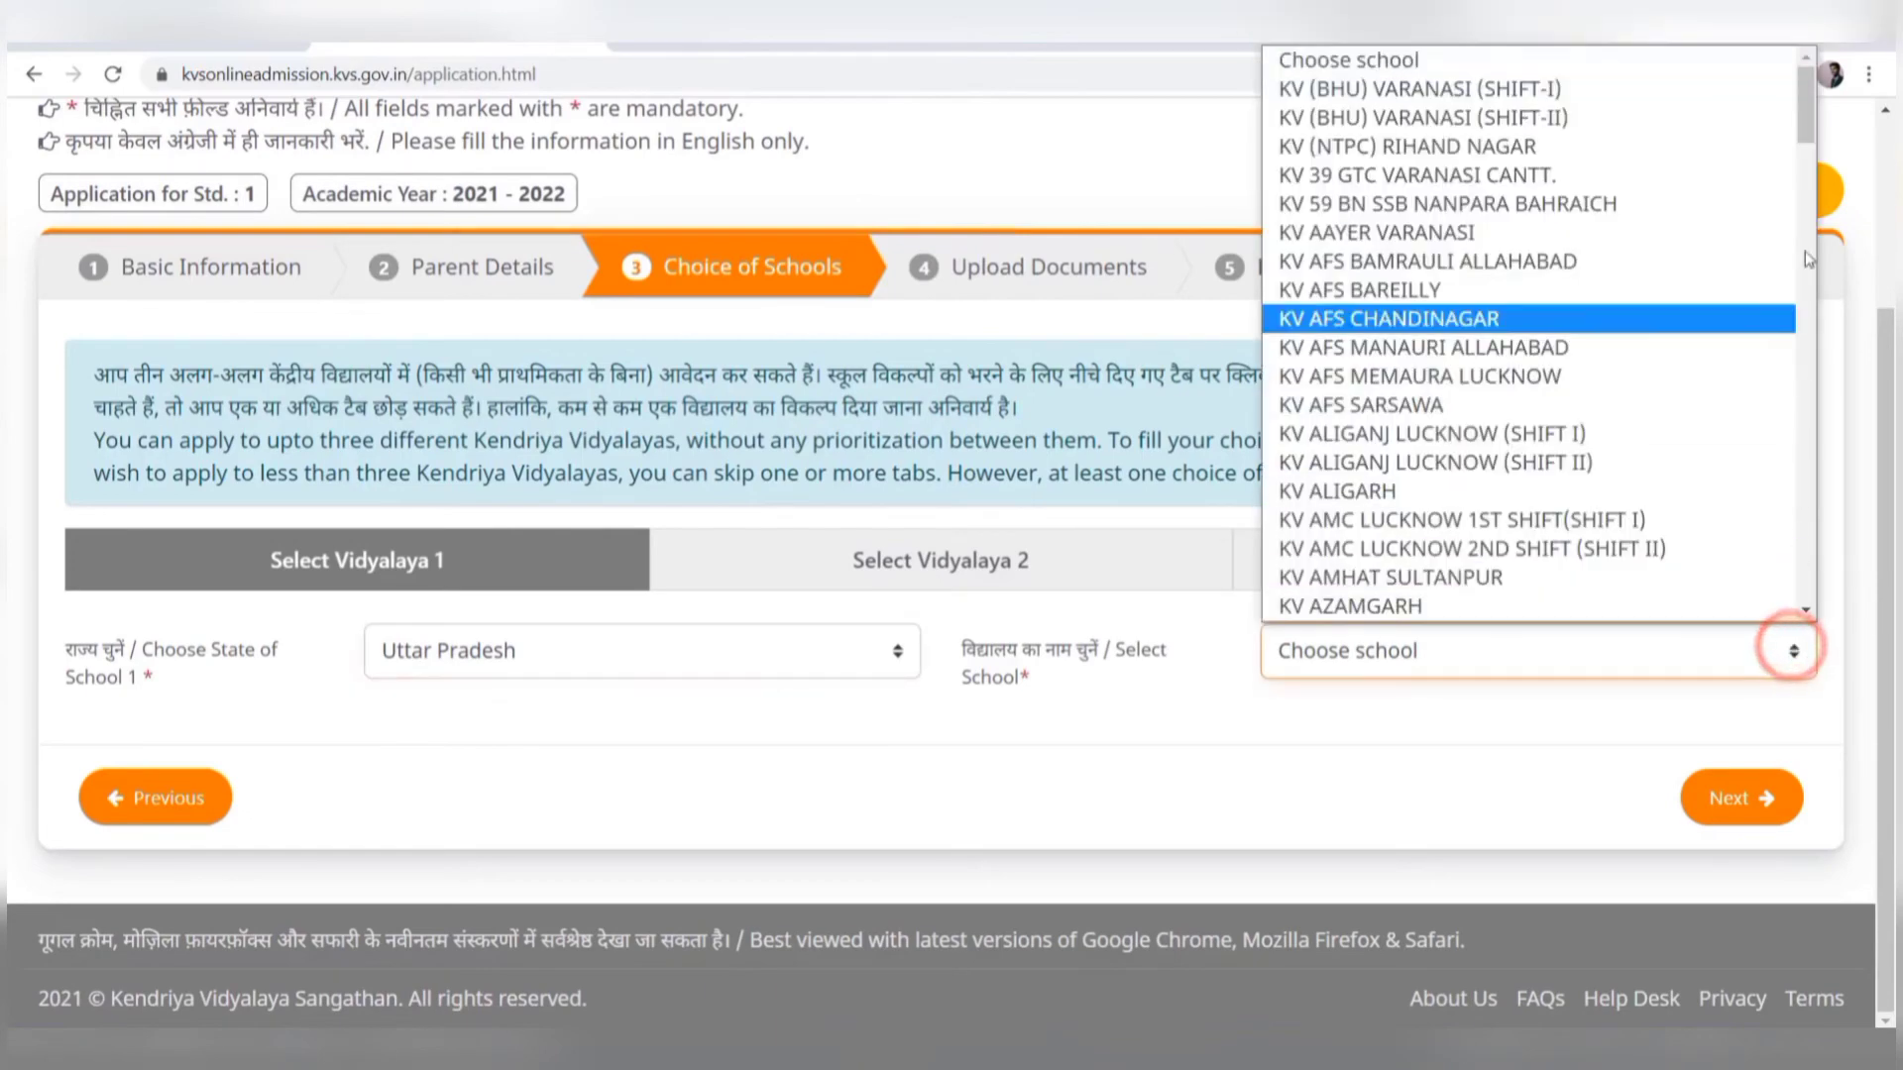
left_click(1542, 89)
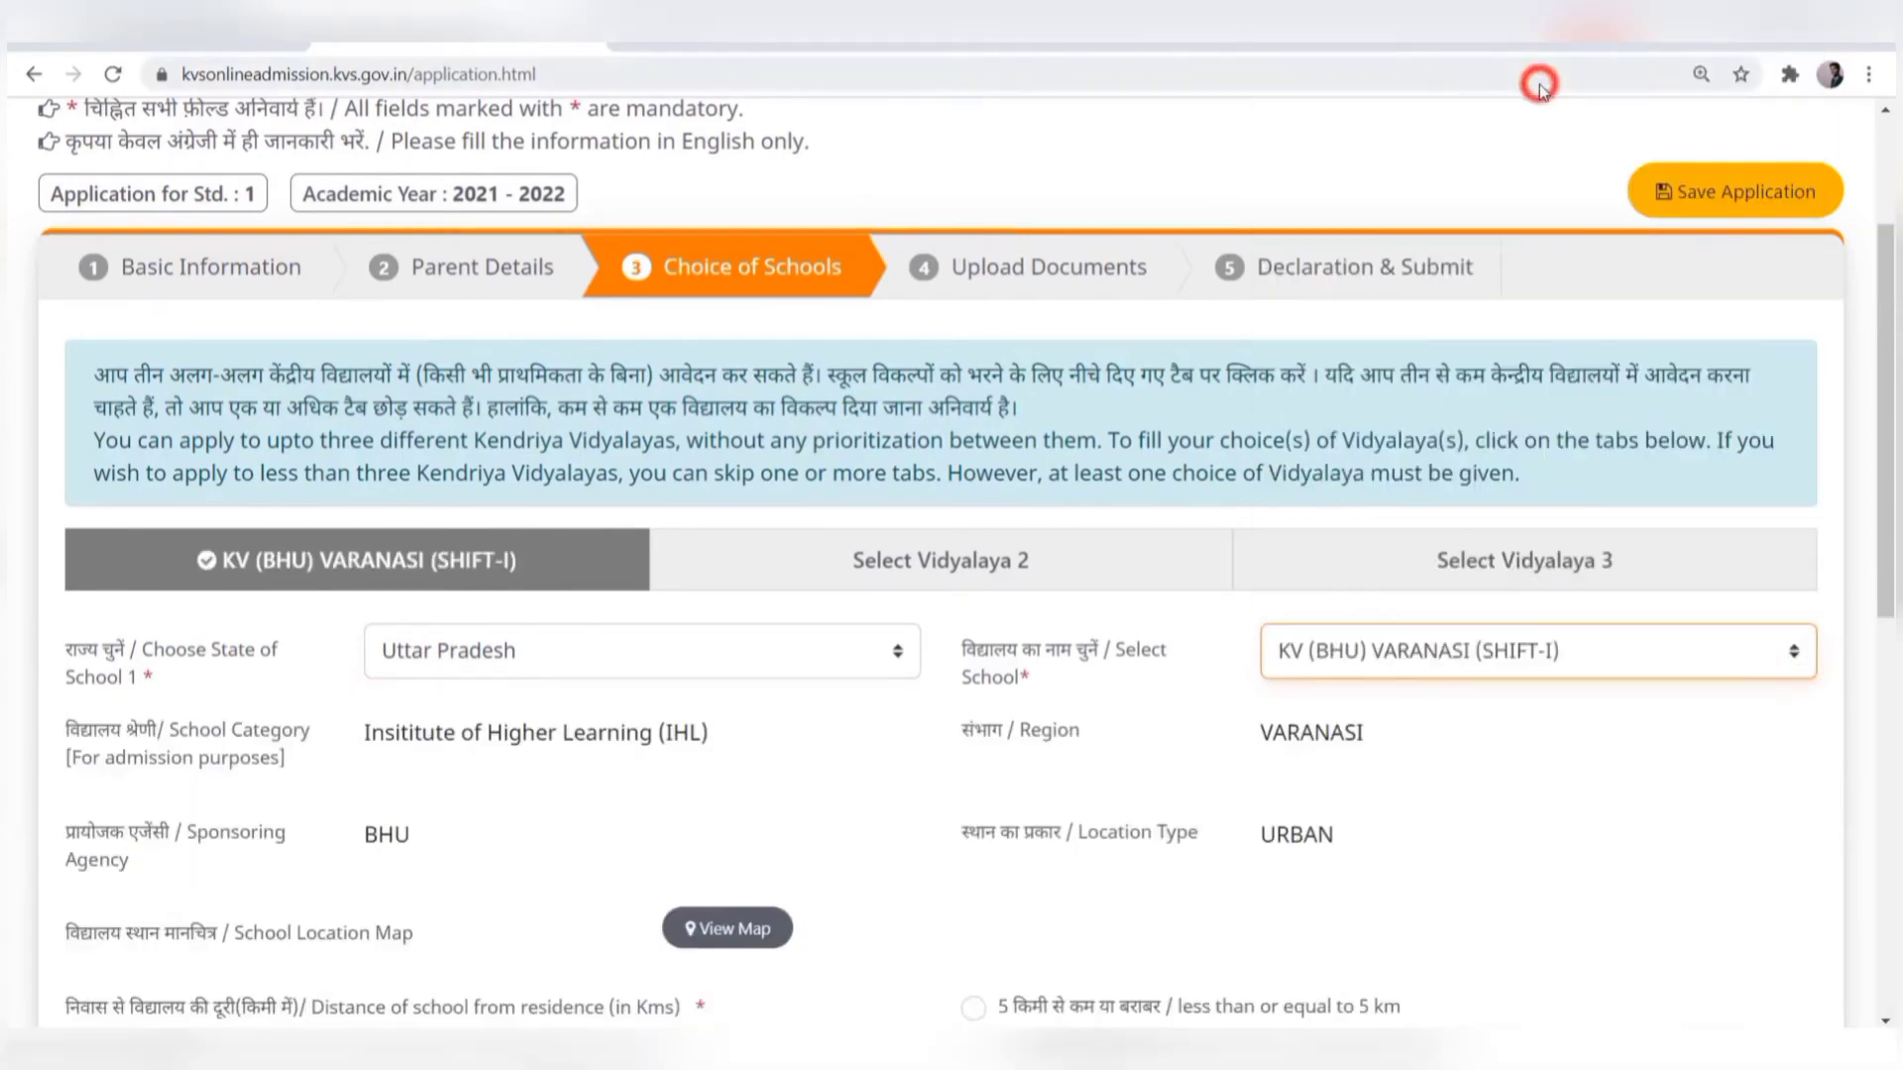
left_click_drag(1888, 529, 1892, 624)
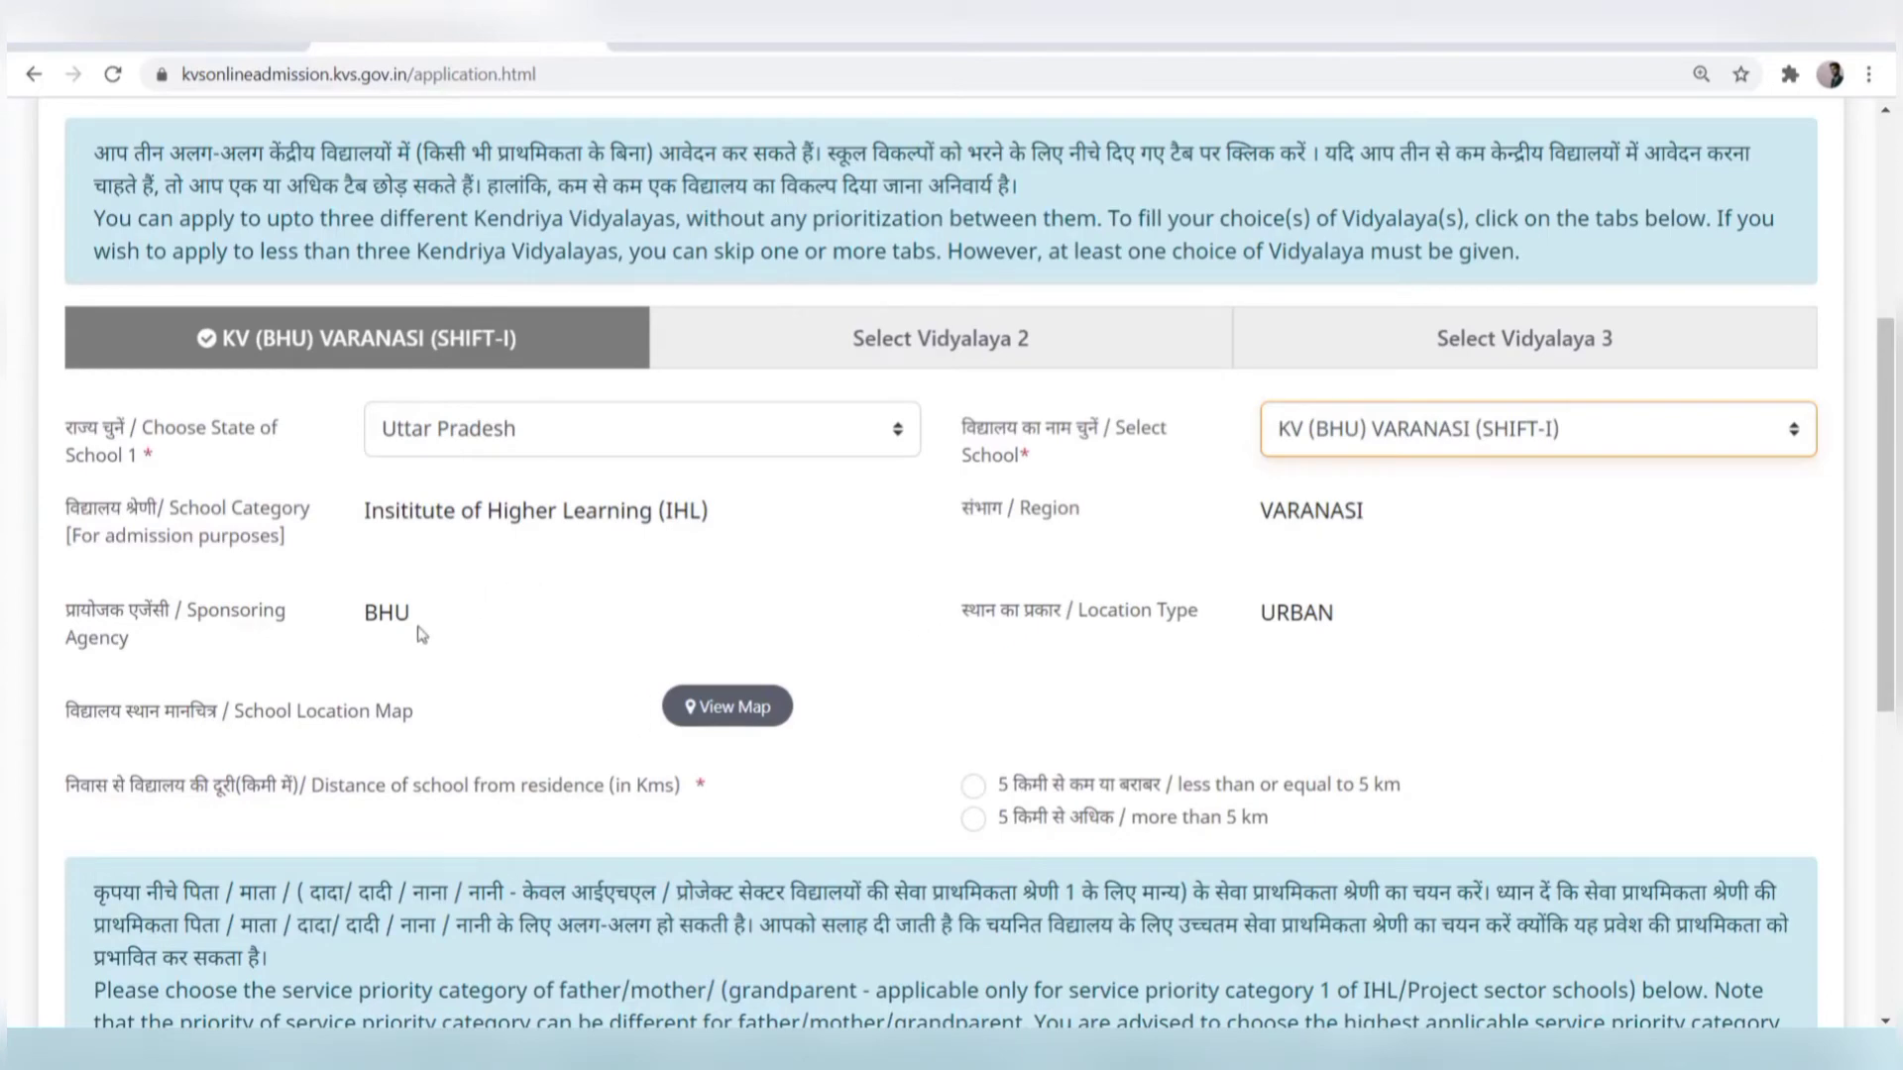
left_click_drag(1889, 509, 1889, 536)
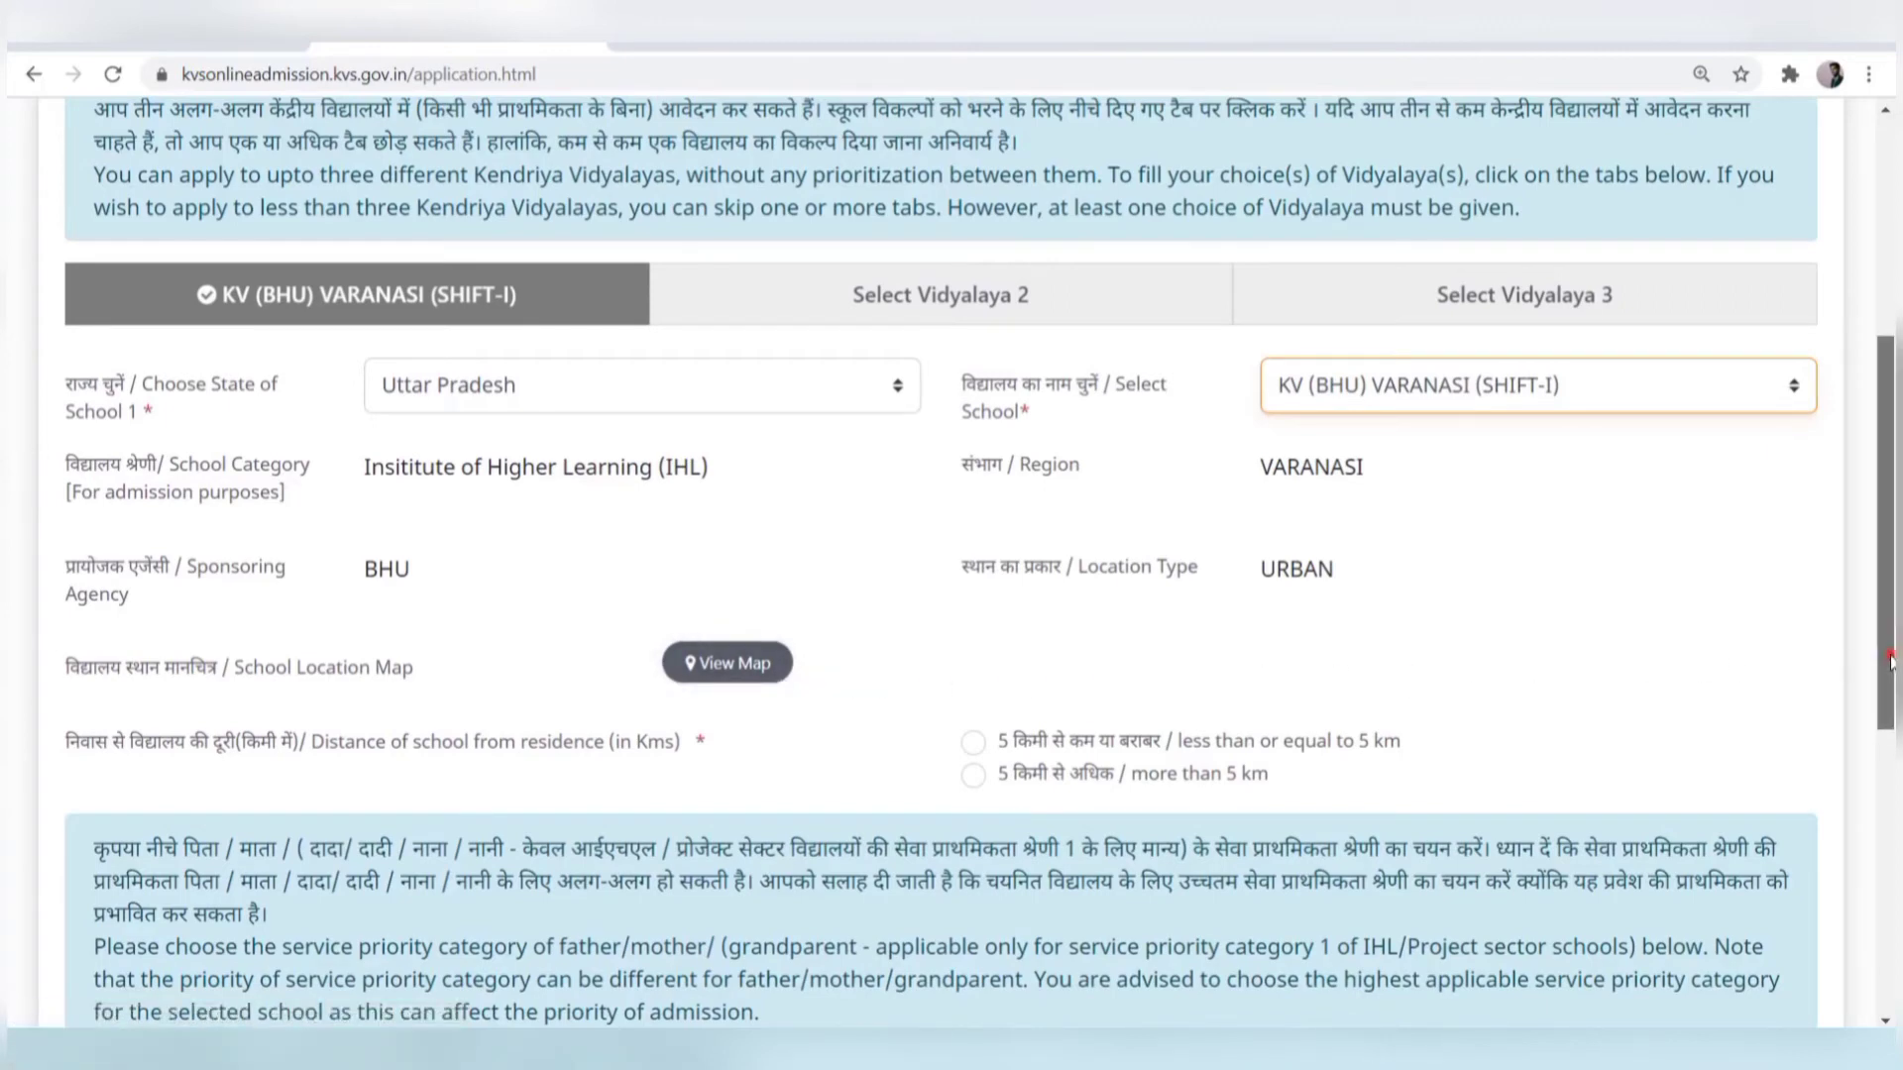
scroll(1889, 659, "down", 2)
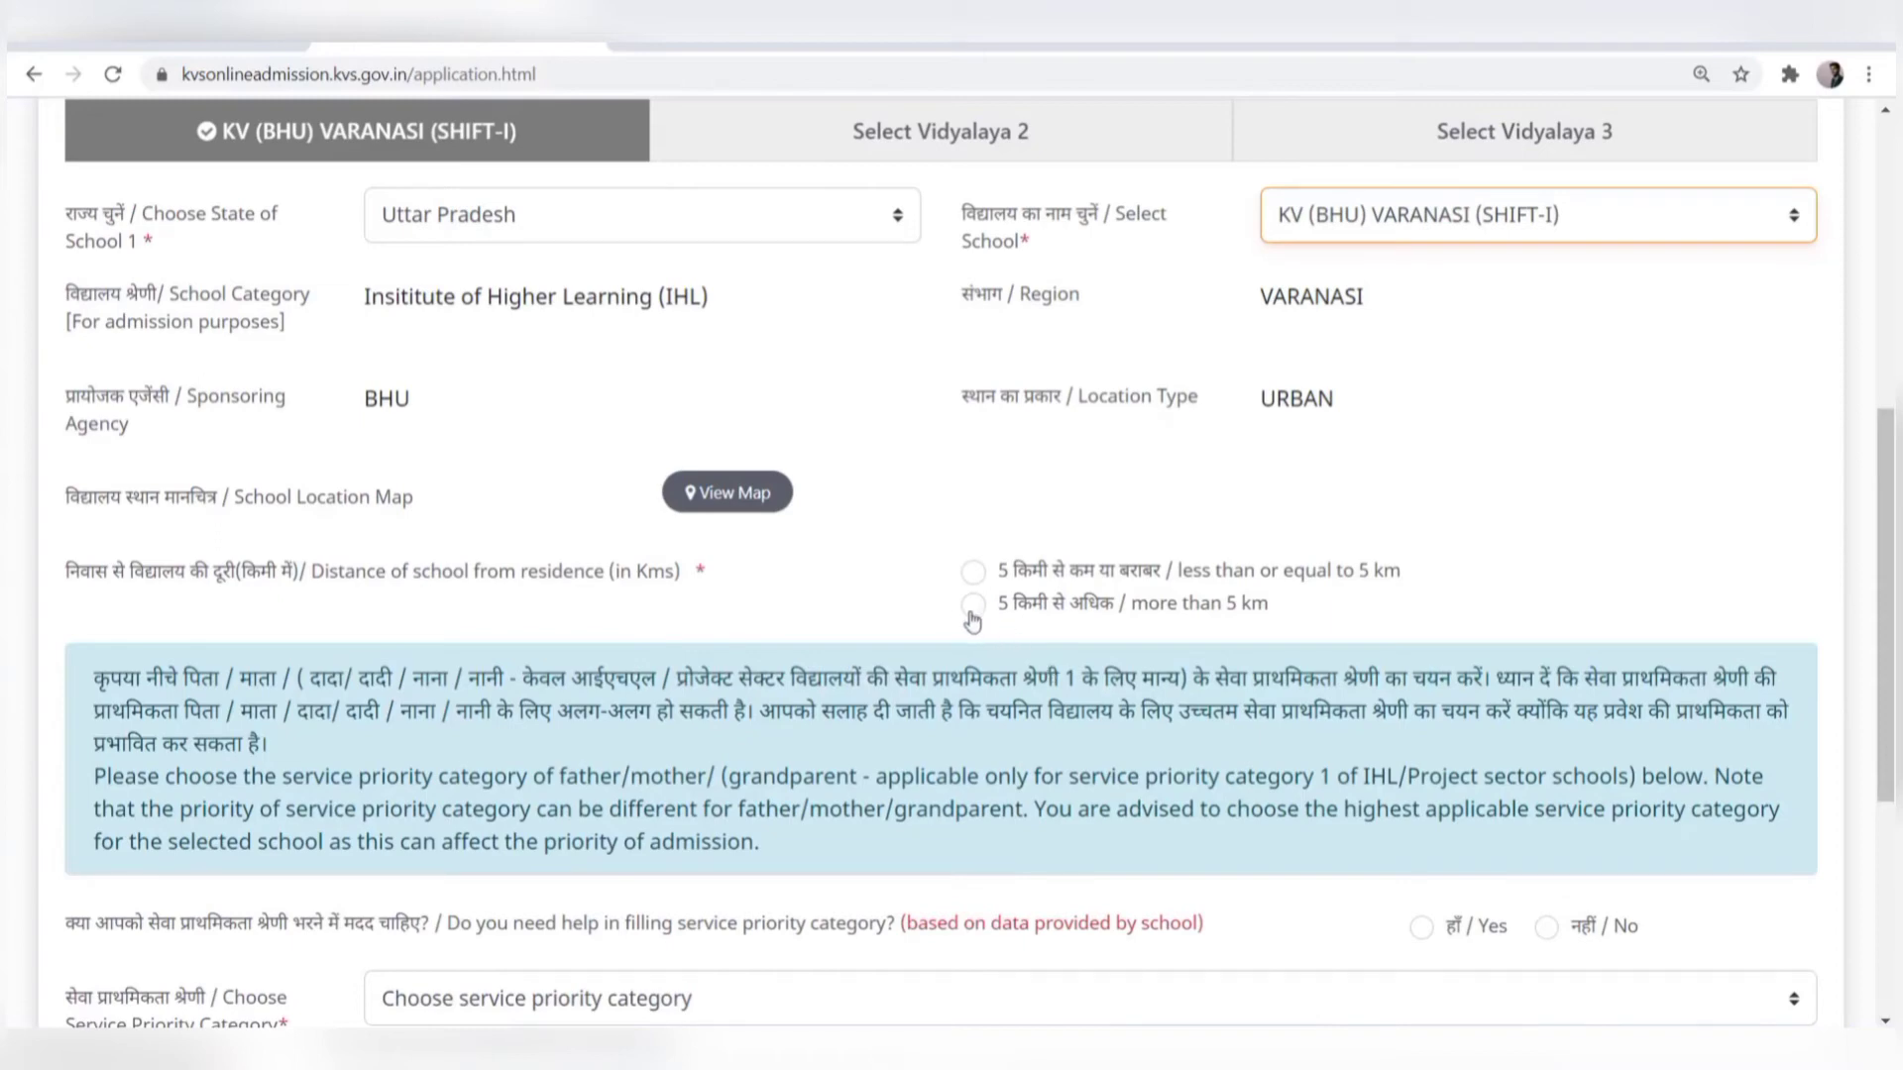
Switch the residence distance from 5 km or less to more than 5 km, showing the RTE notice.
left_click(937, 609)
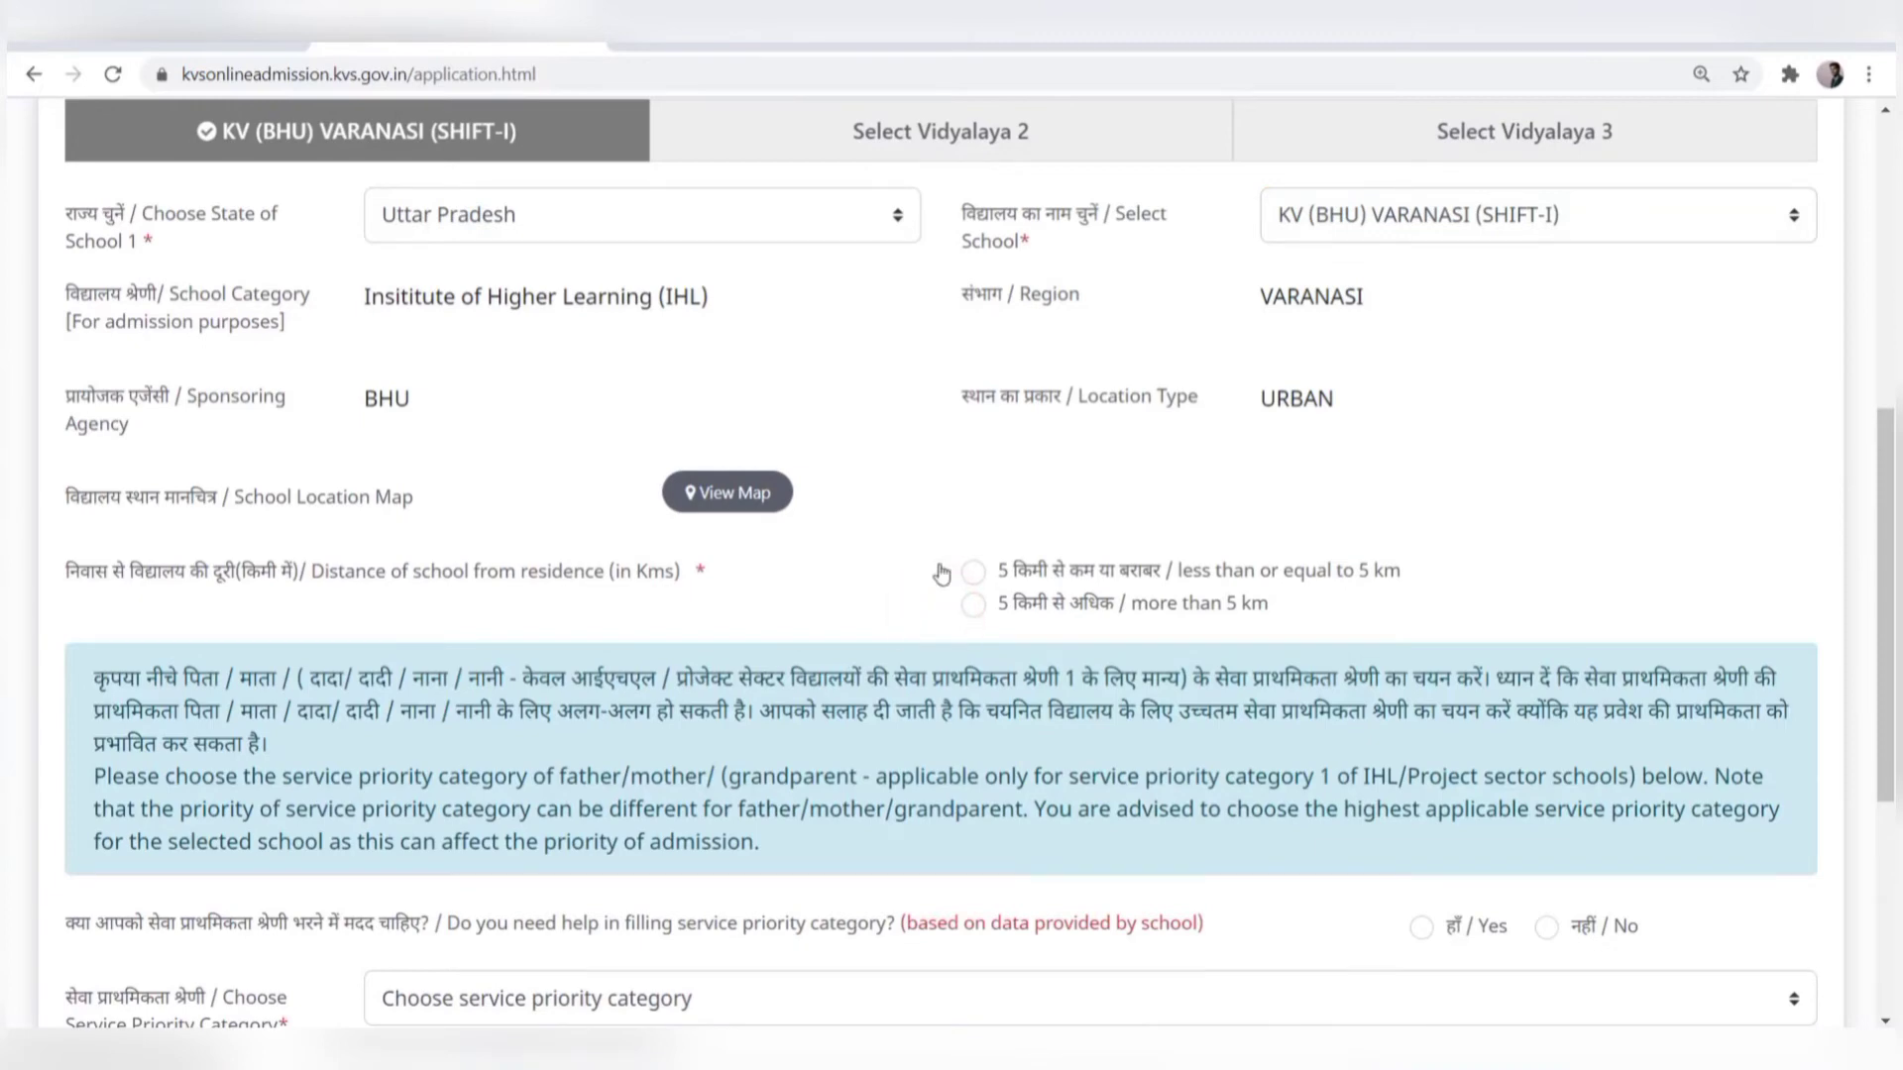
left_click(975, 573)
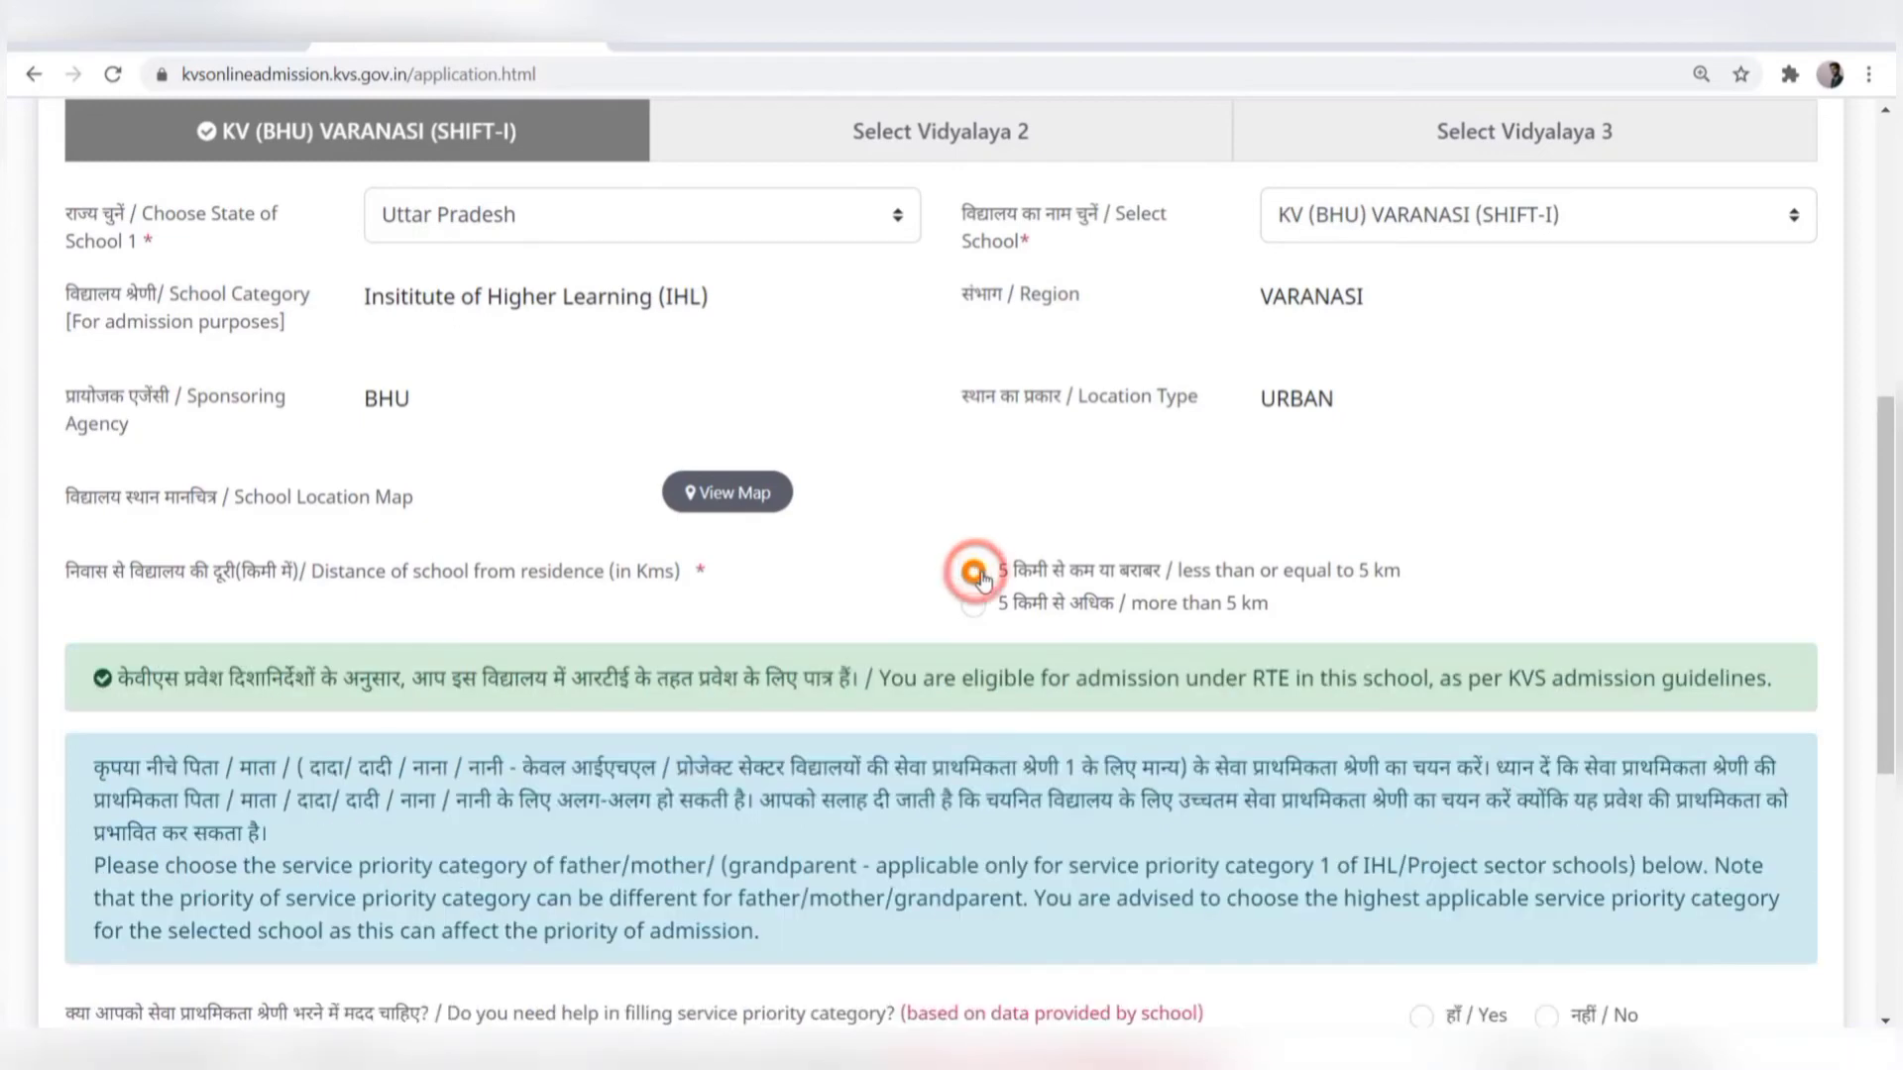
left_click_drag(1887, 474, 1892, 525)
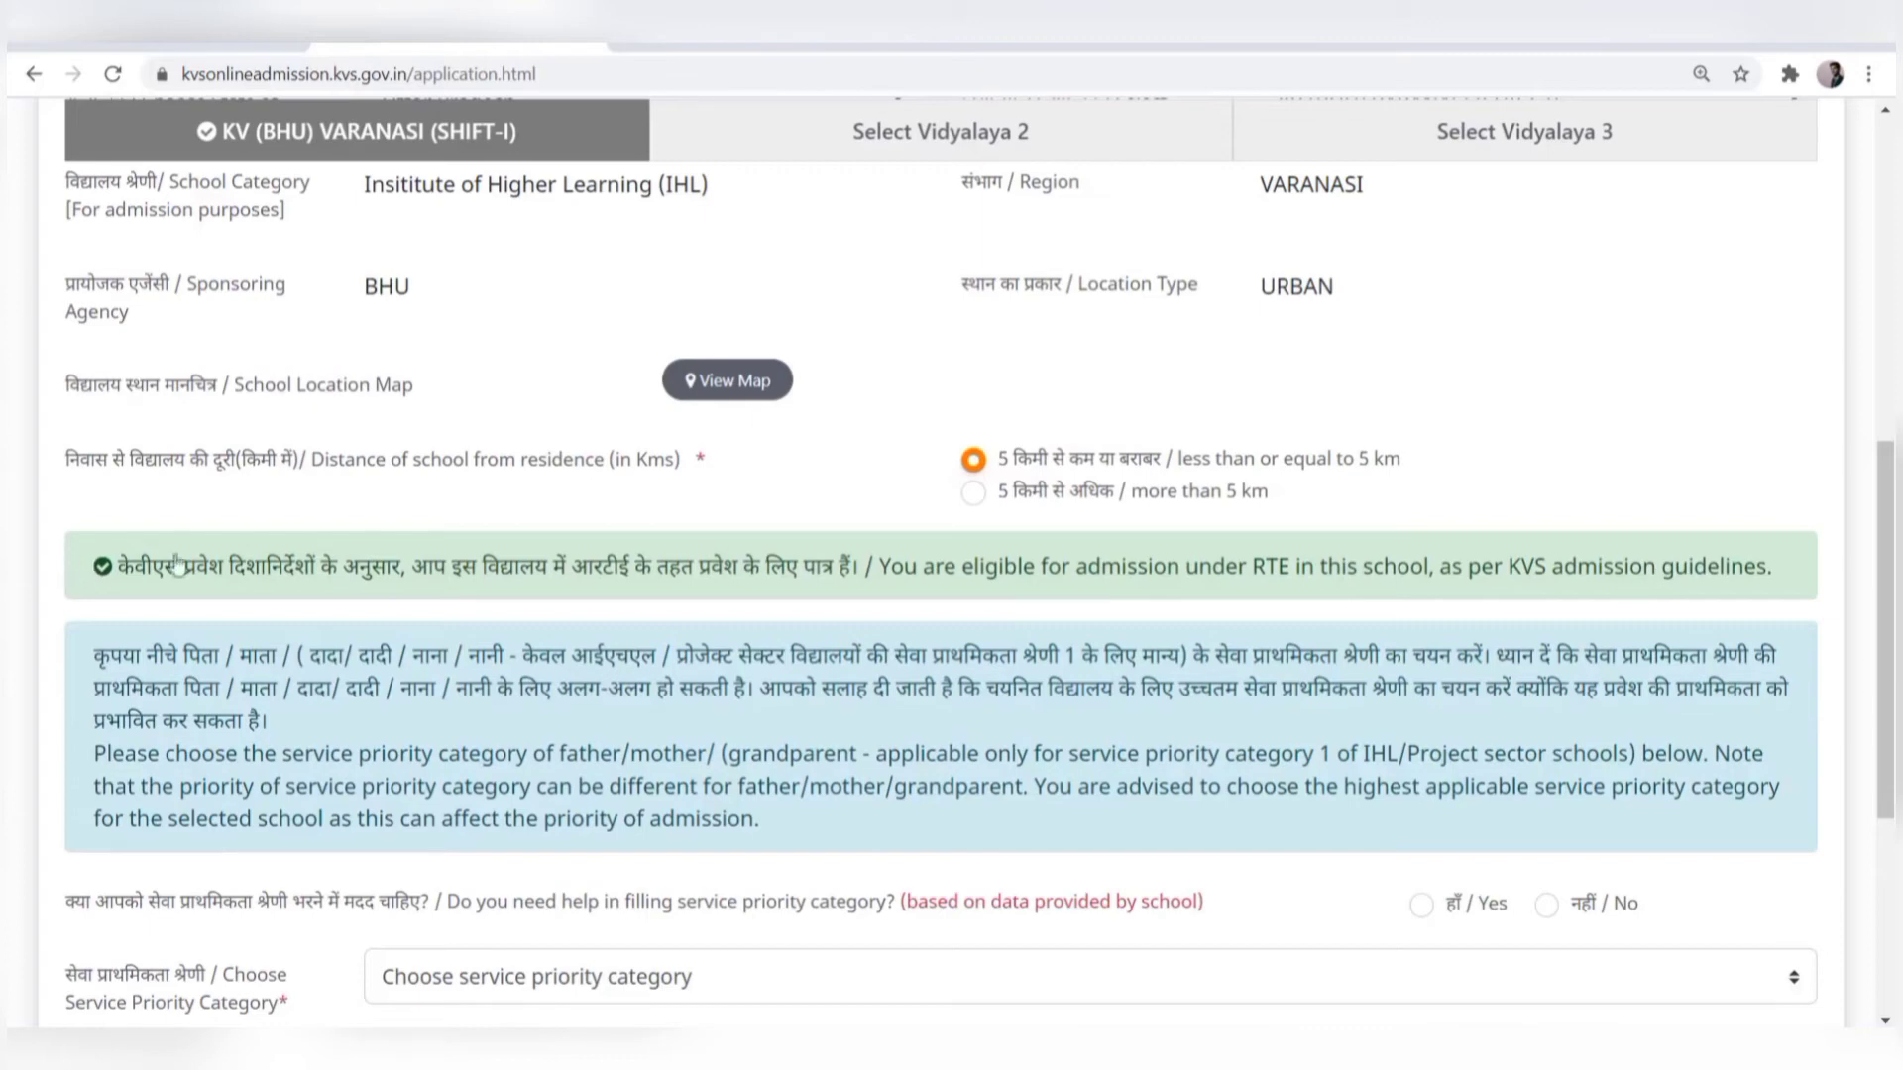
left_click(971, 491)
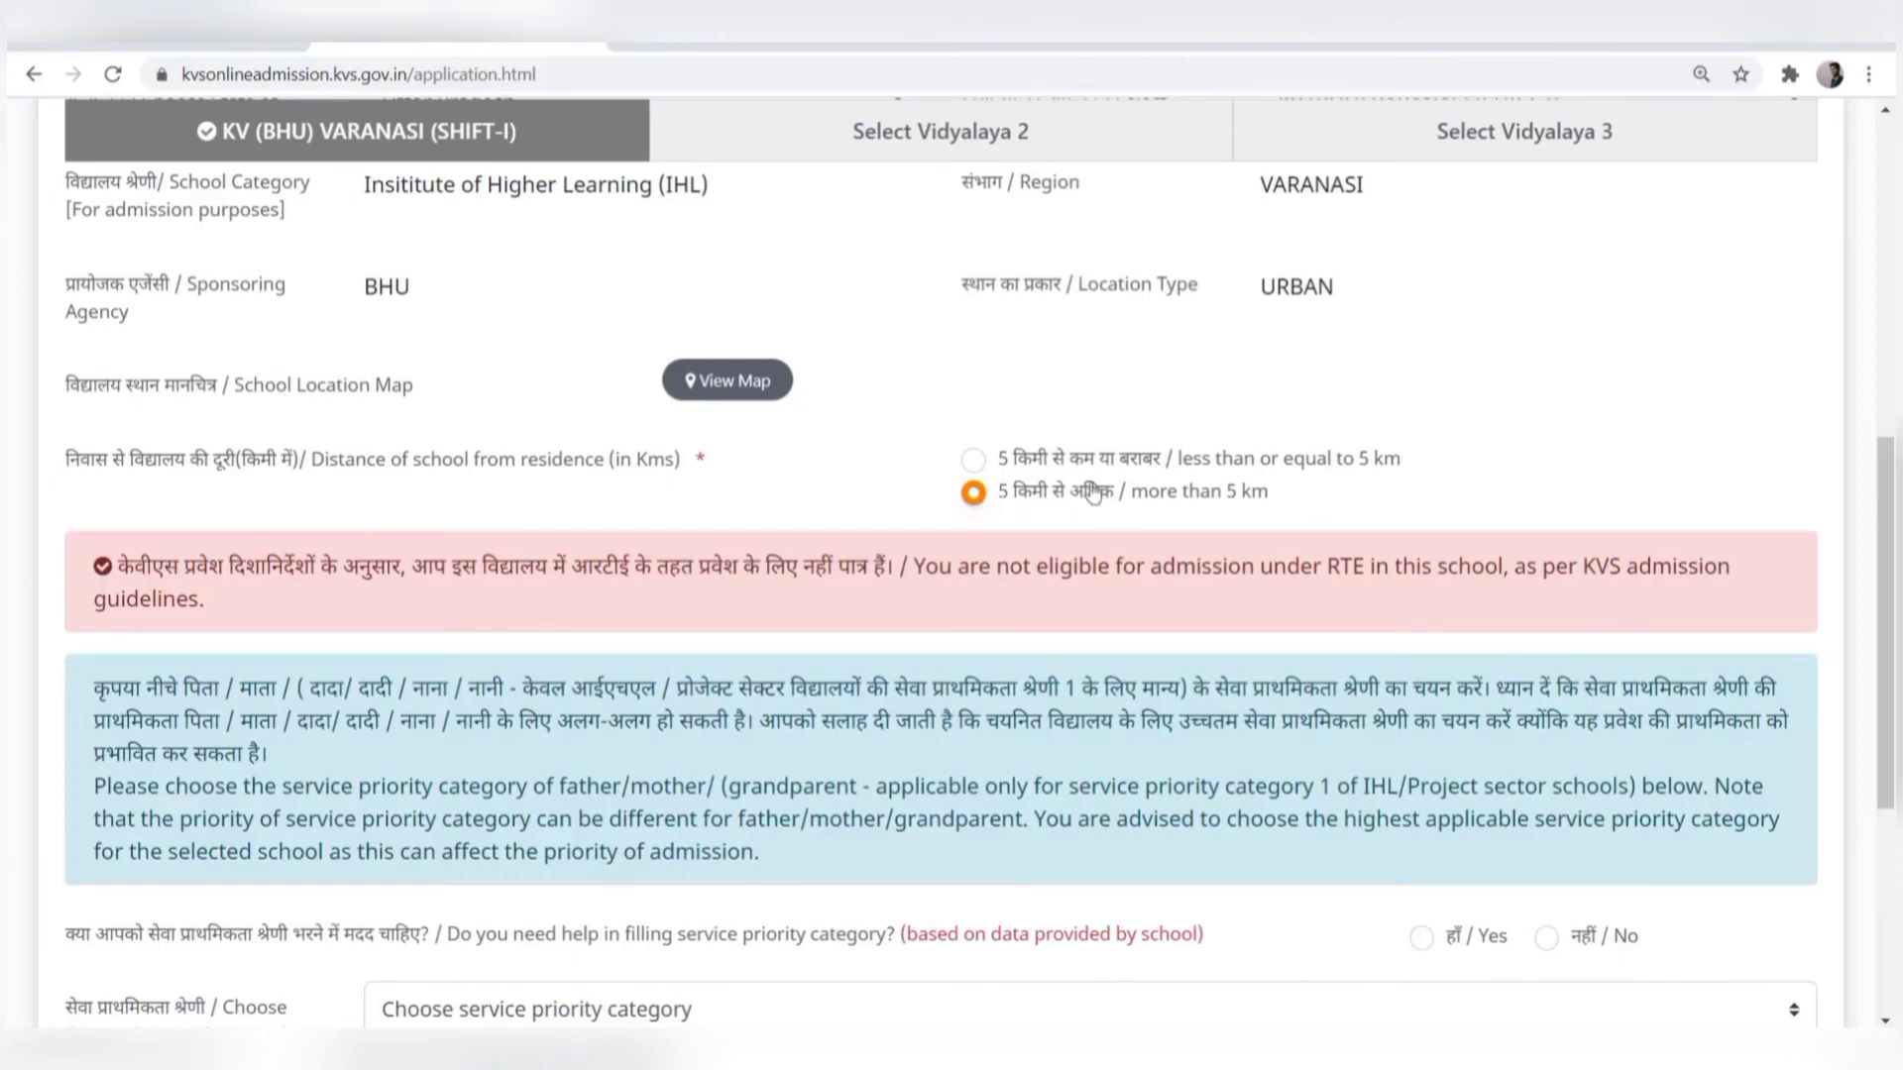
Return the distance to 5 km or less and scroll to the service priority questions.
left_click(971, 459)
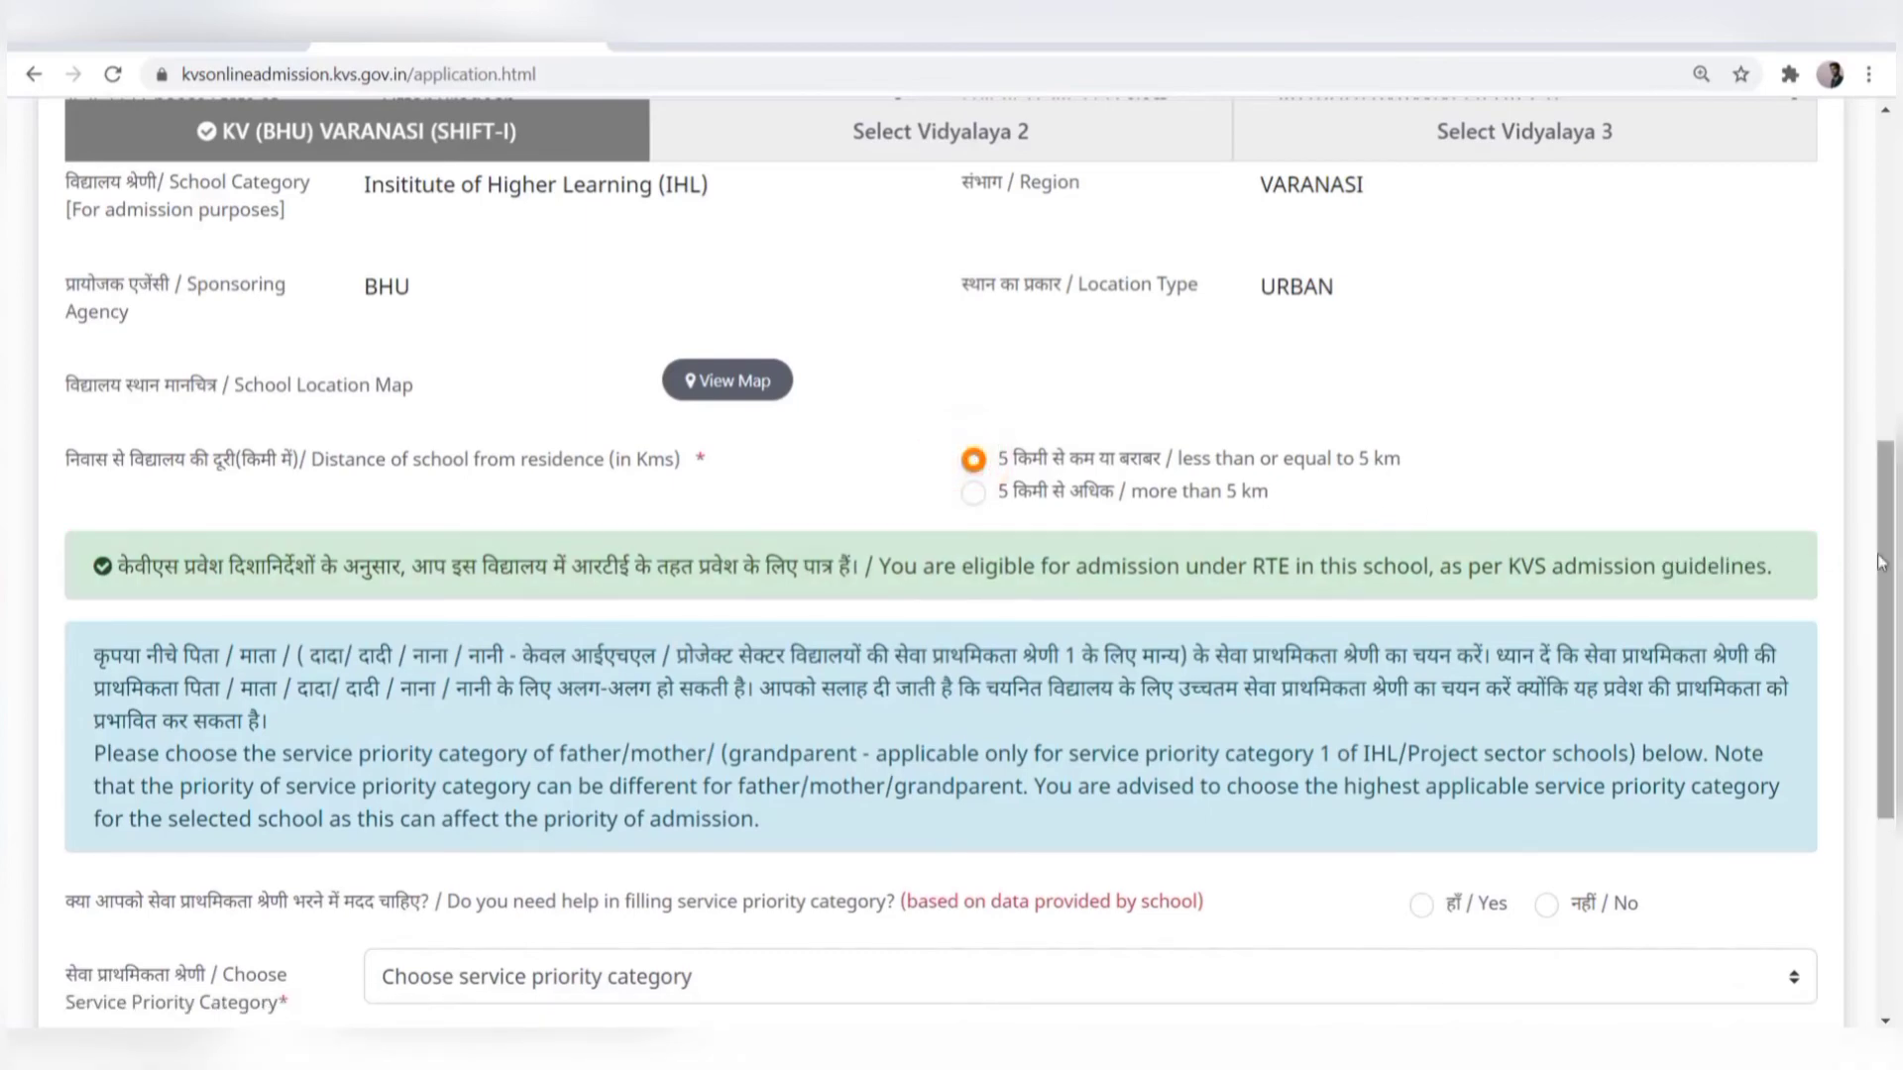
scroll(1893, 555, "down", 4)
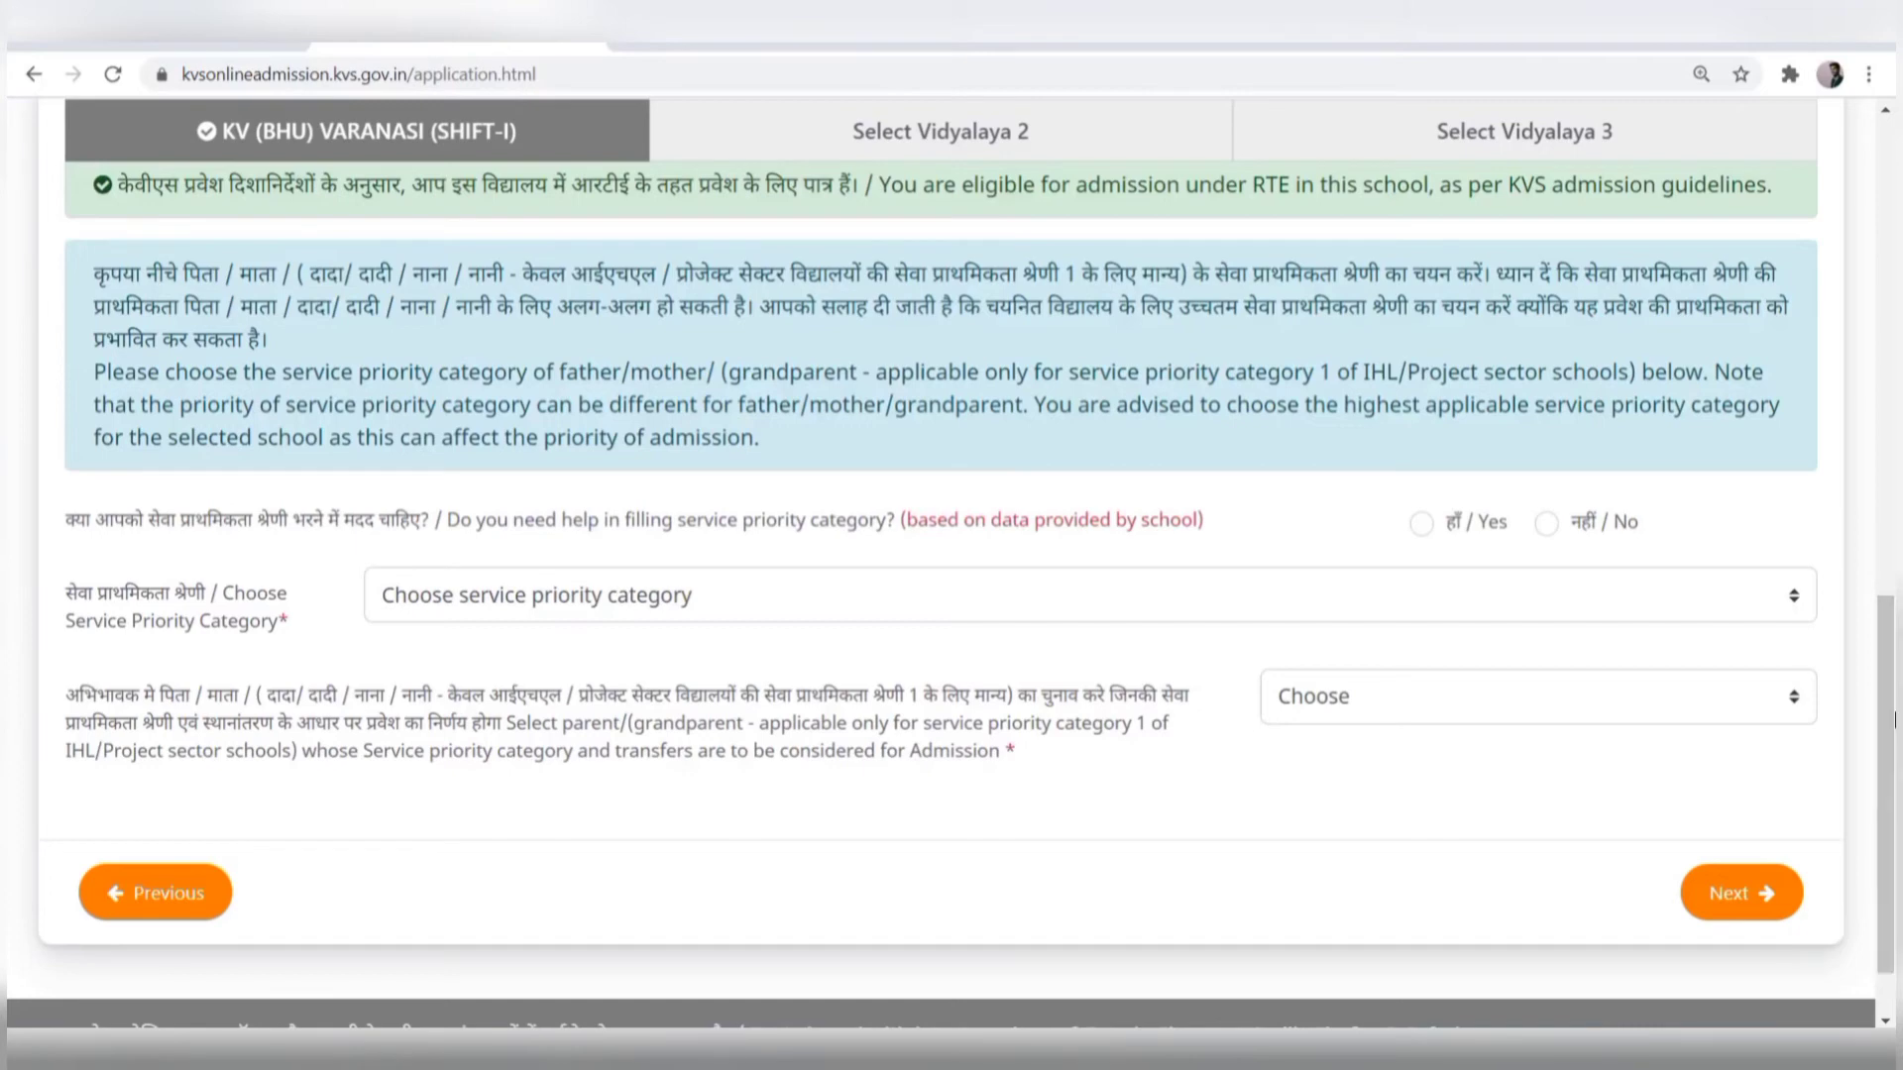
Answer Yes to service priority help and pick INSTITUTE OF HIGHER LEARNING as employer.
left_click(1424, 525)
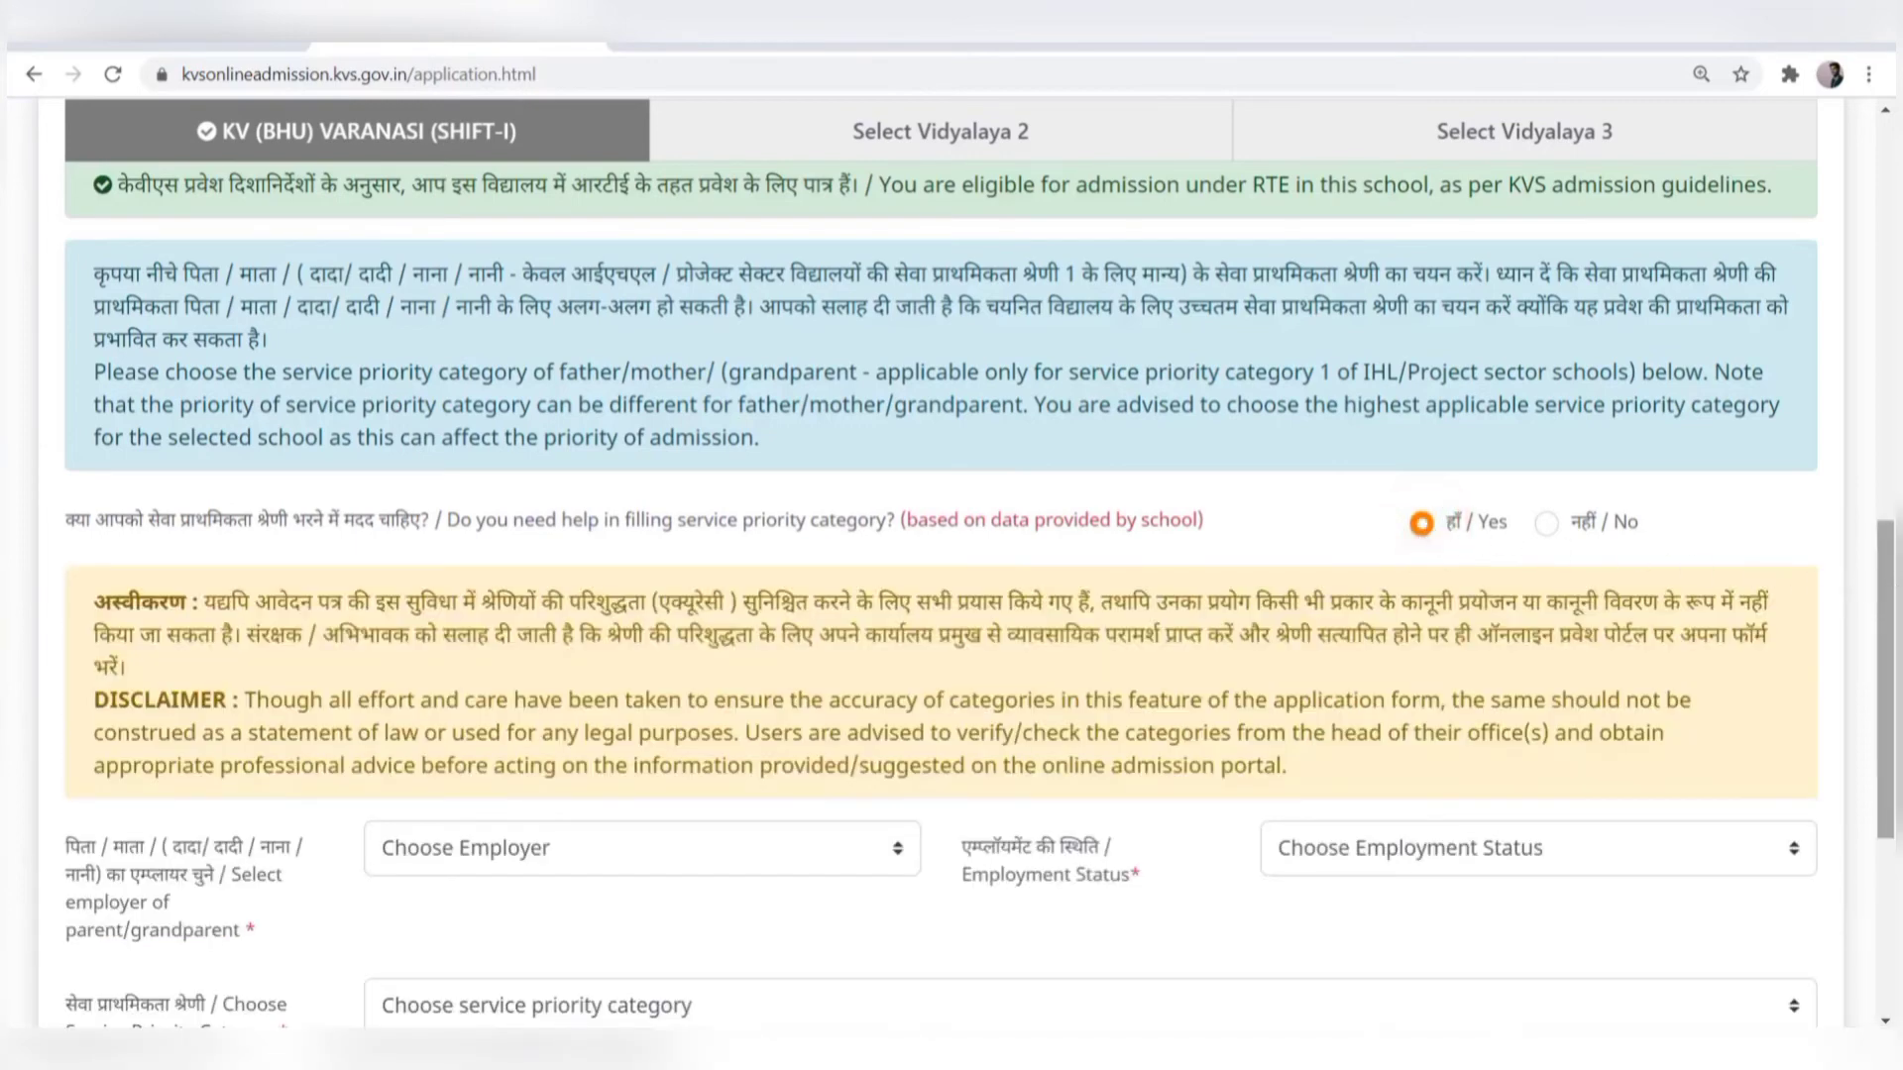
left_click_drag(1893, 584, 1893, 689)
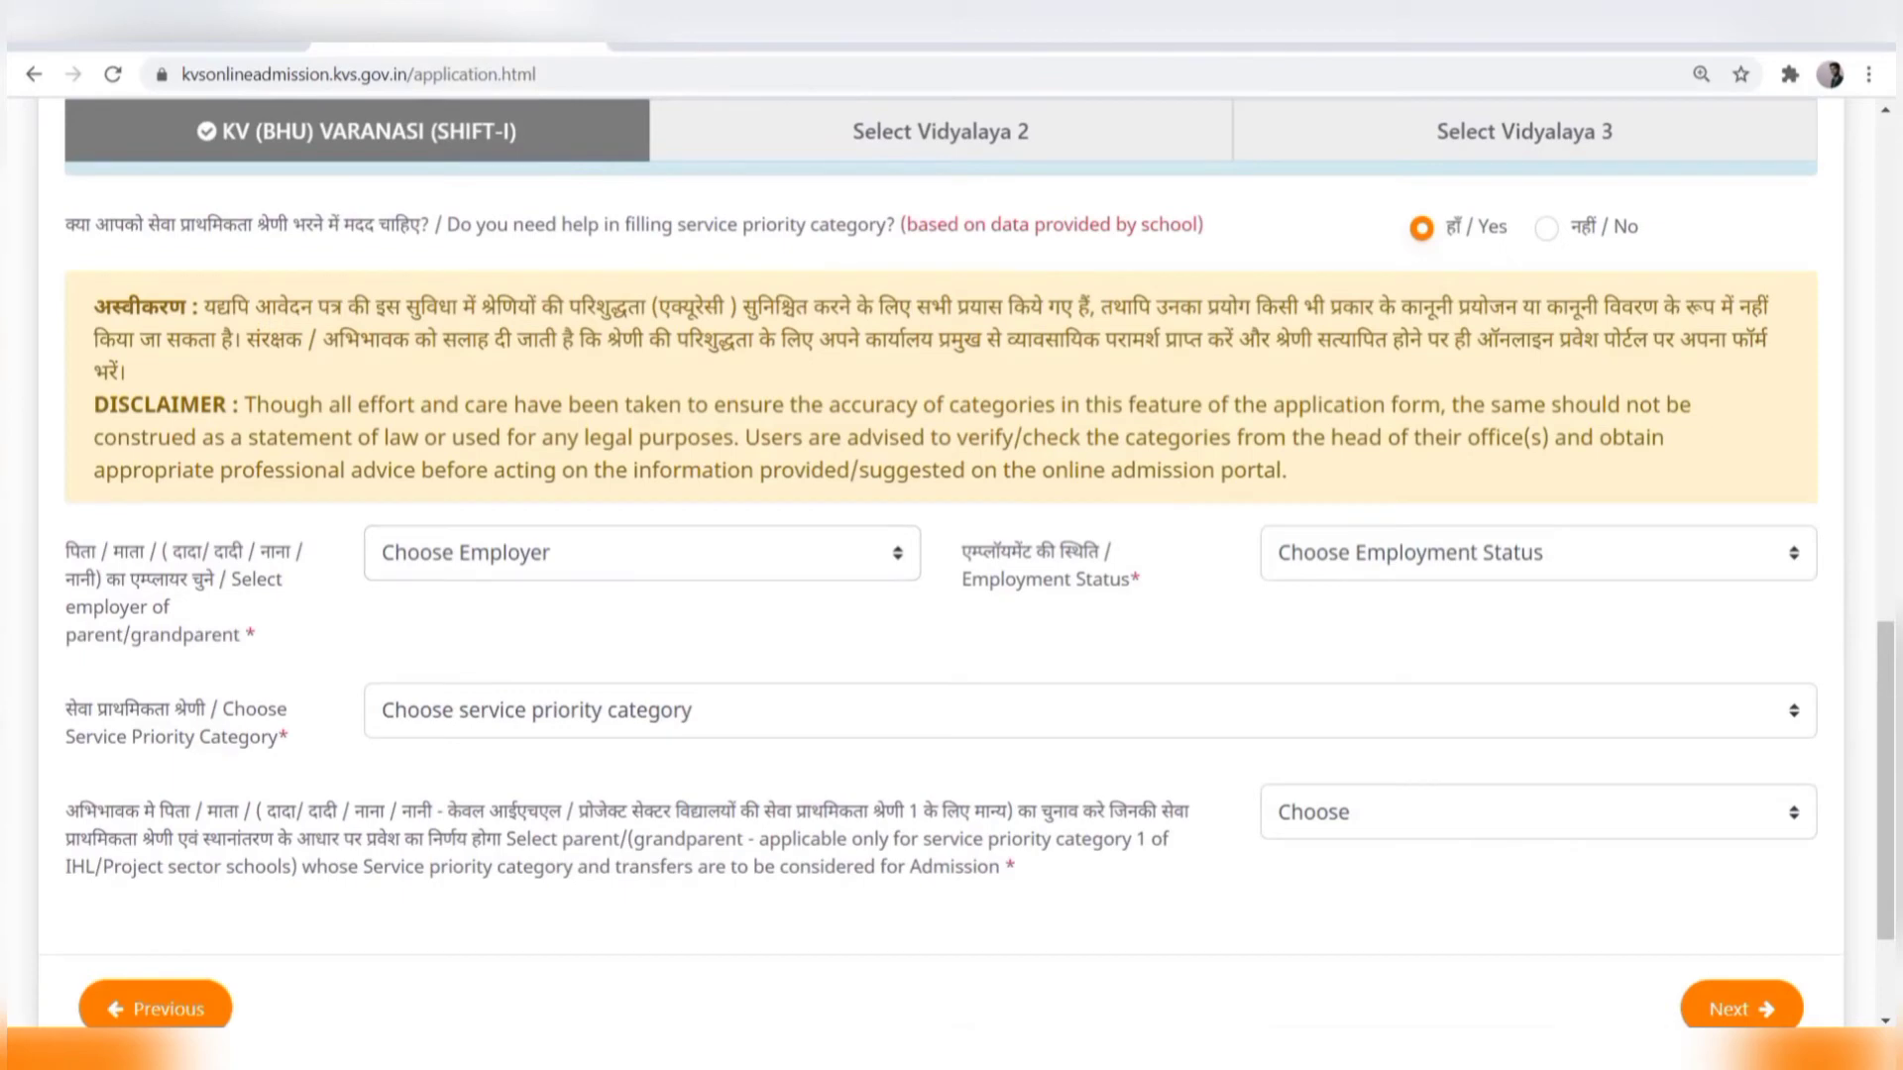
left_click(895, 562)
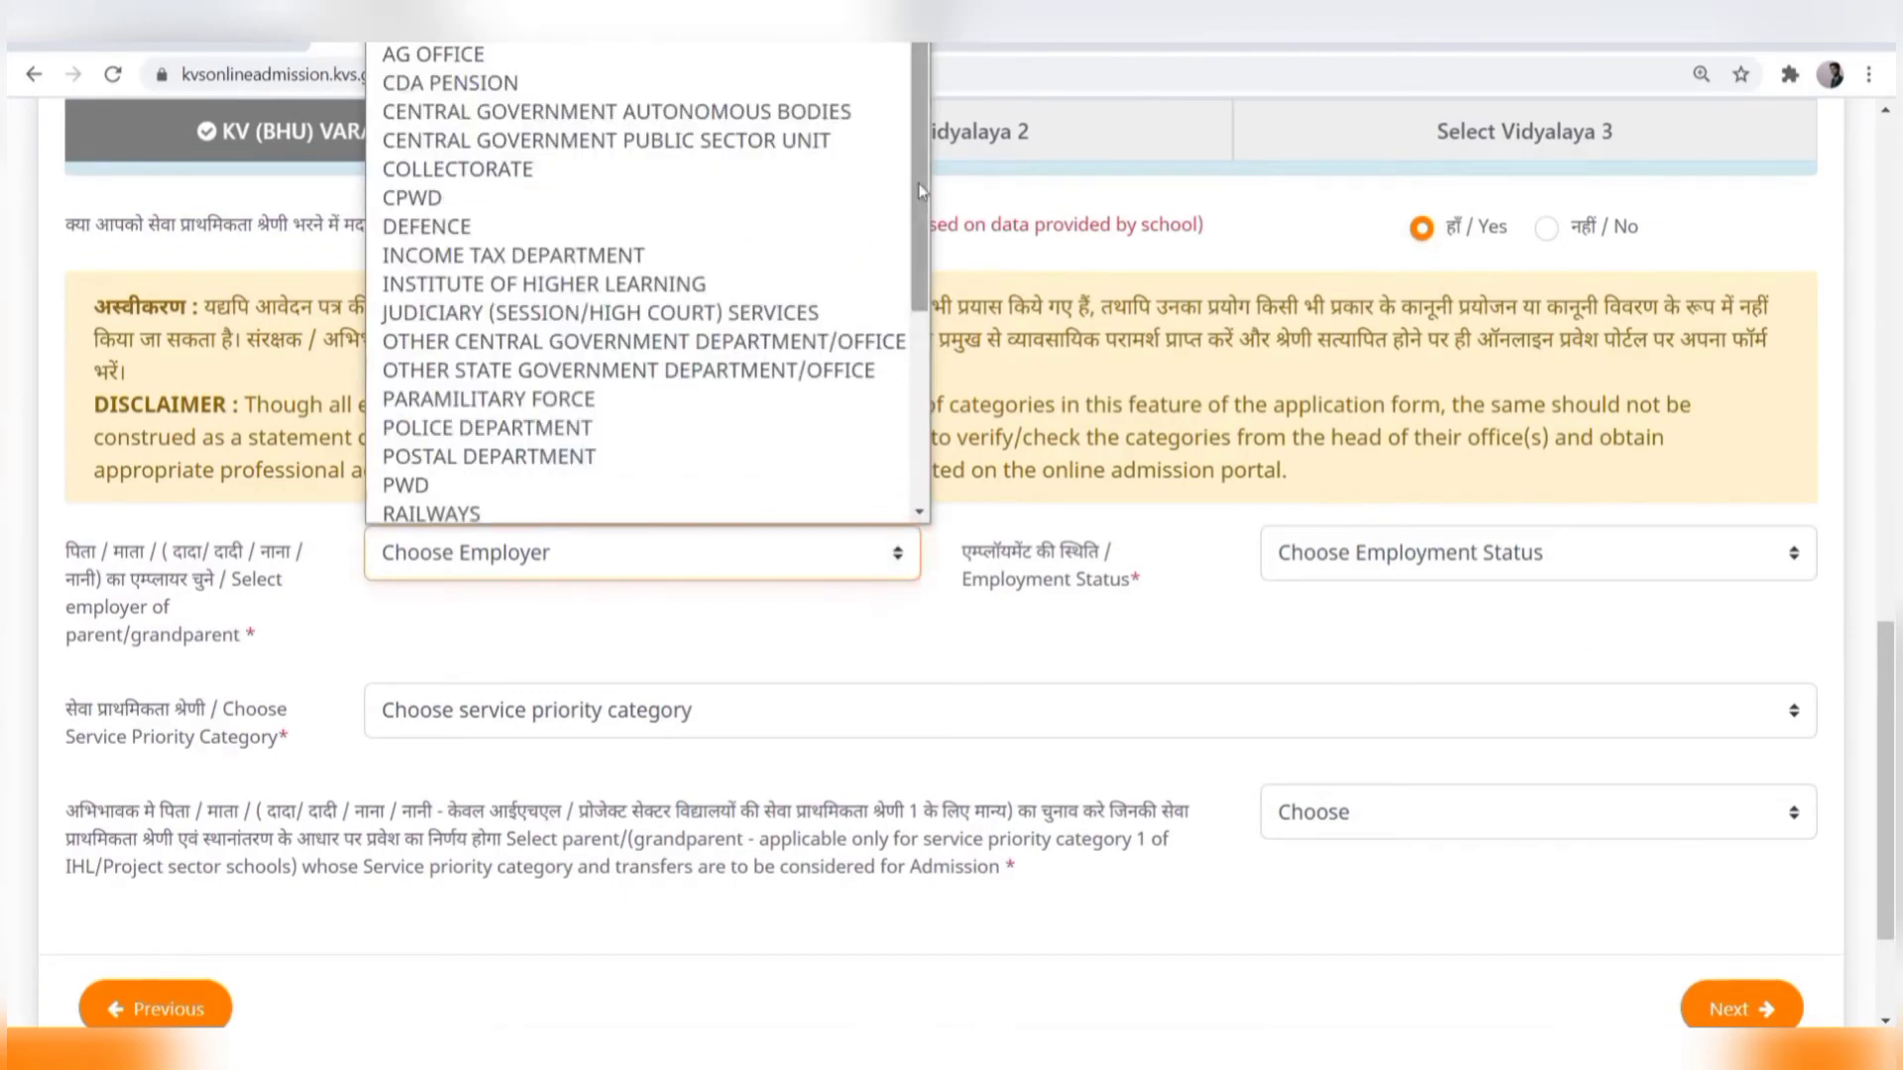
scroll(905, 178, "down", 3)
scroll(904, 347, "down", 3)
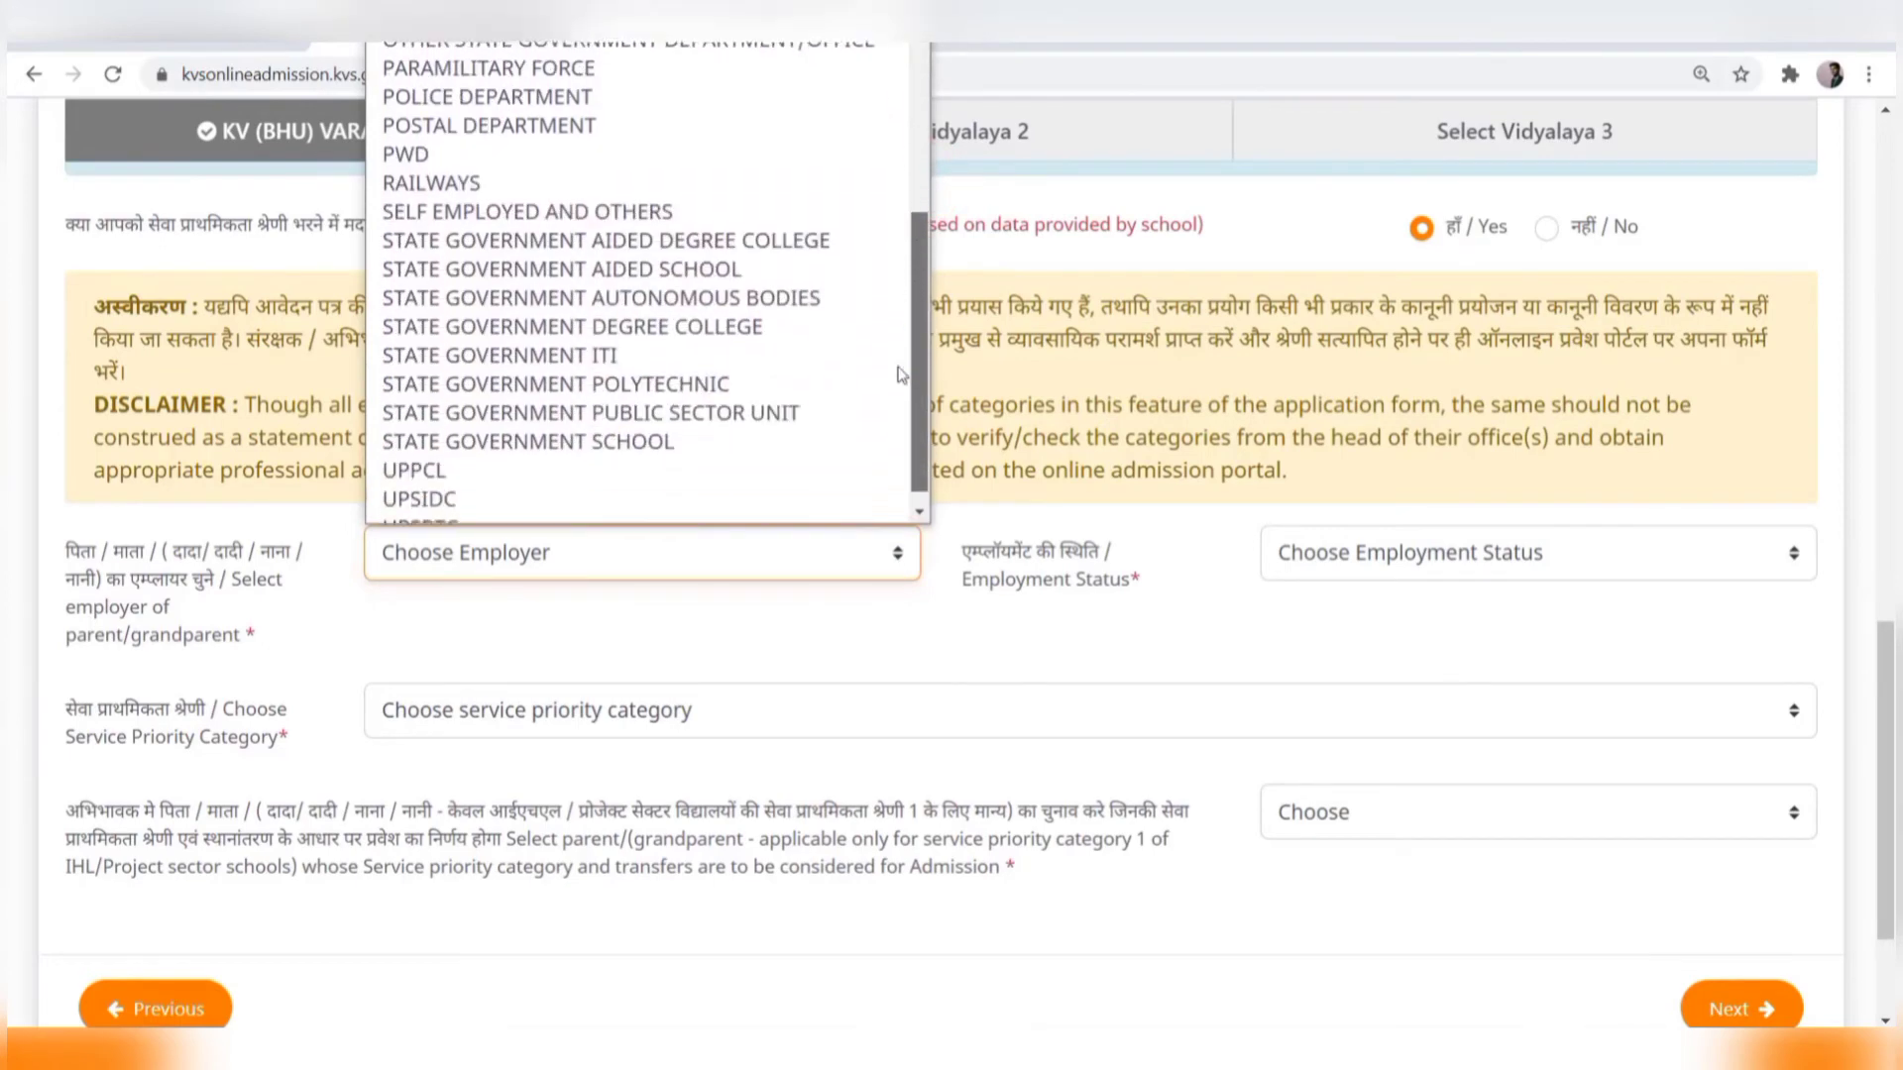
scroll(922, 342, "up", 1)
scroll(922, 342, "up", 5)
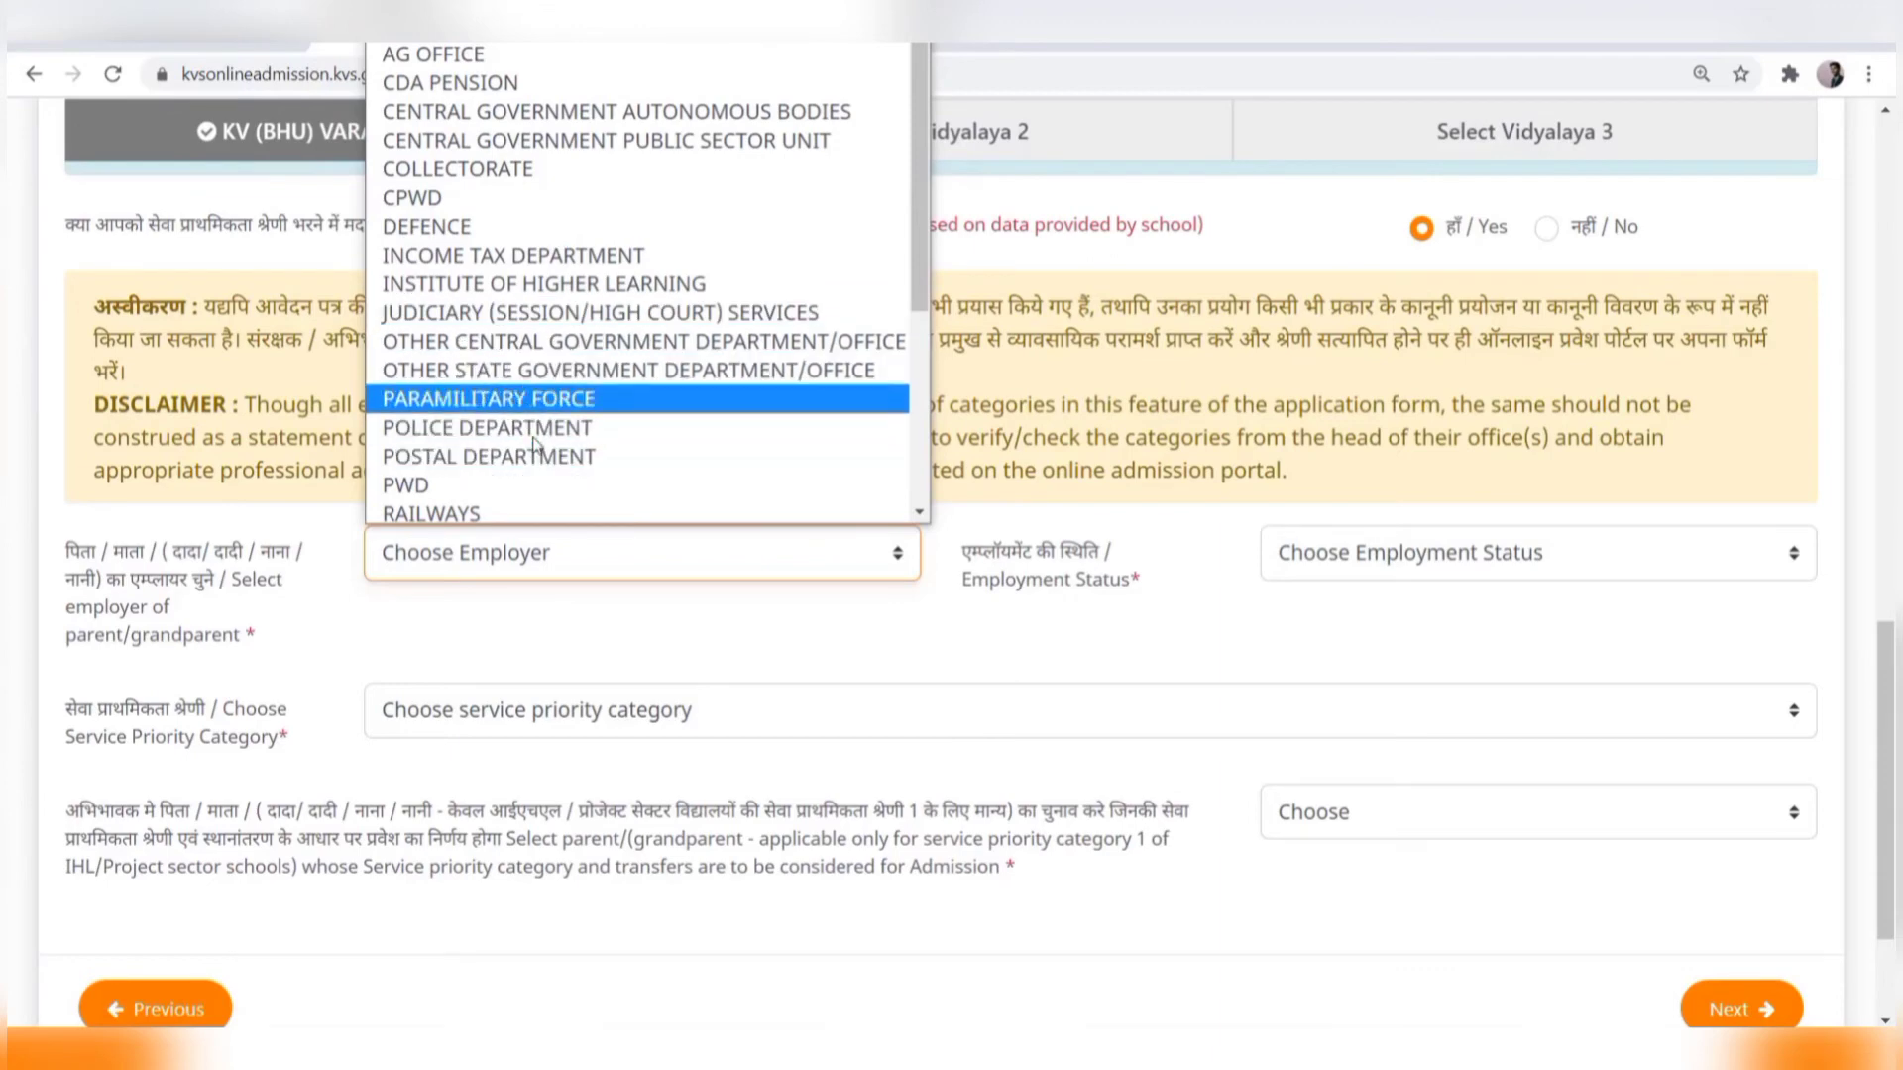
left_click(536, 284)
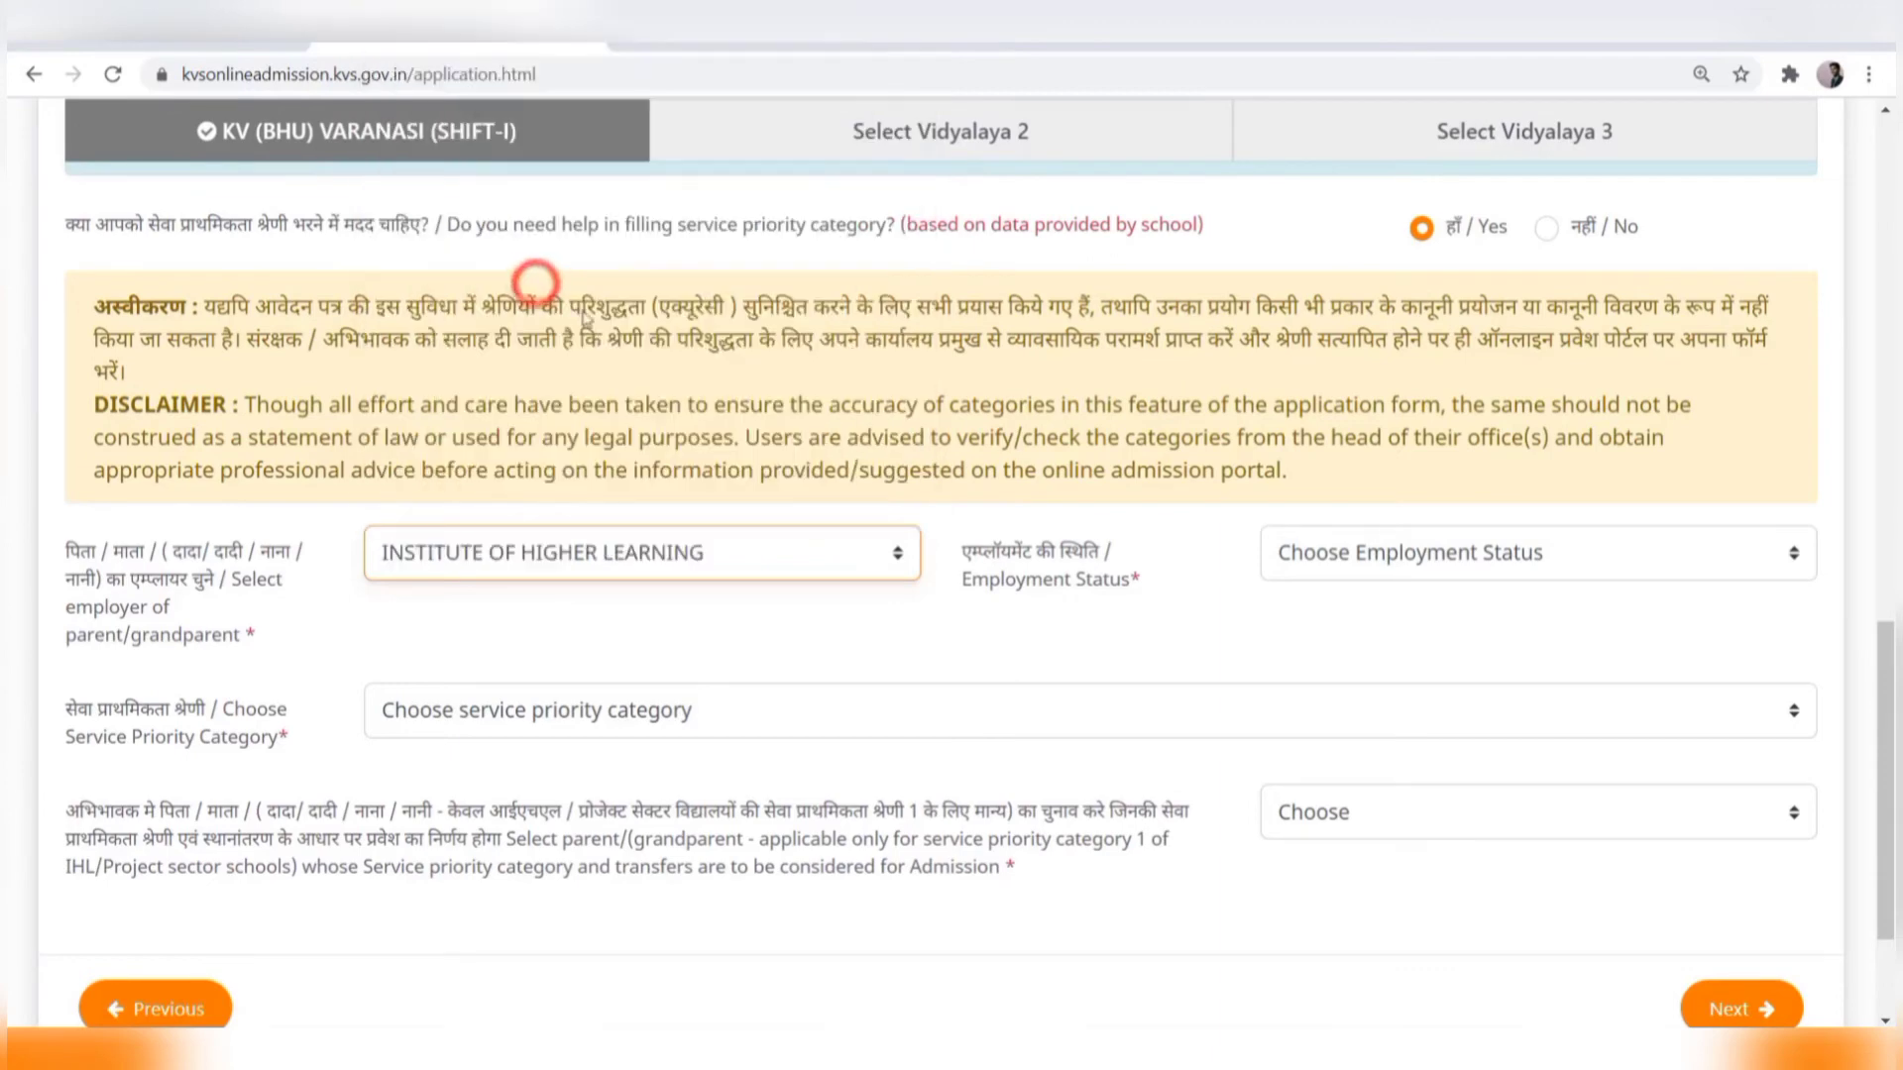
left_click(1130, 613)
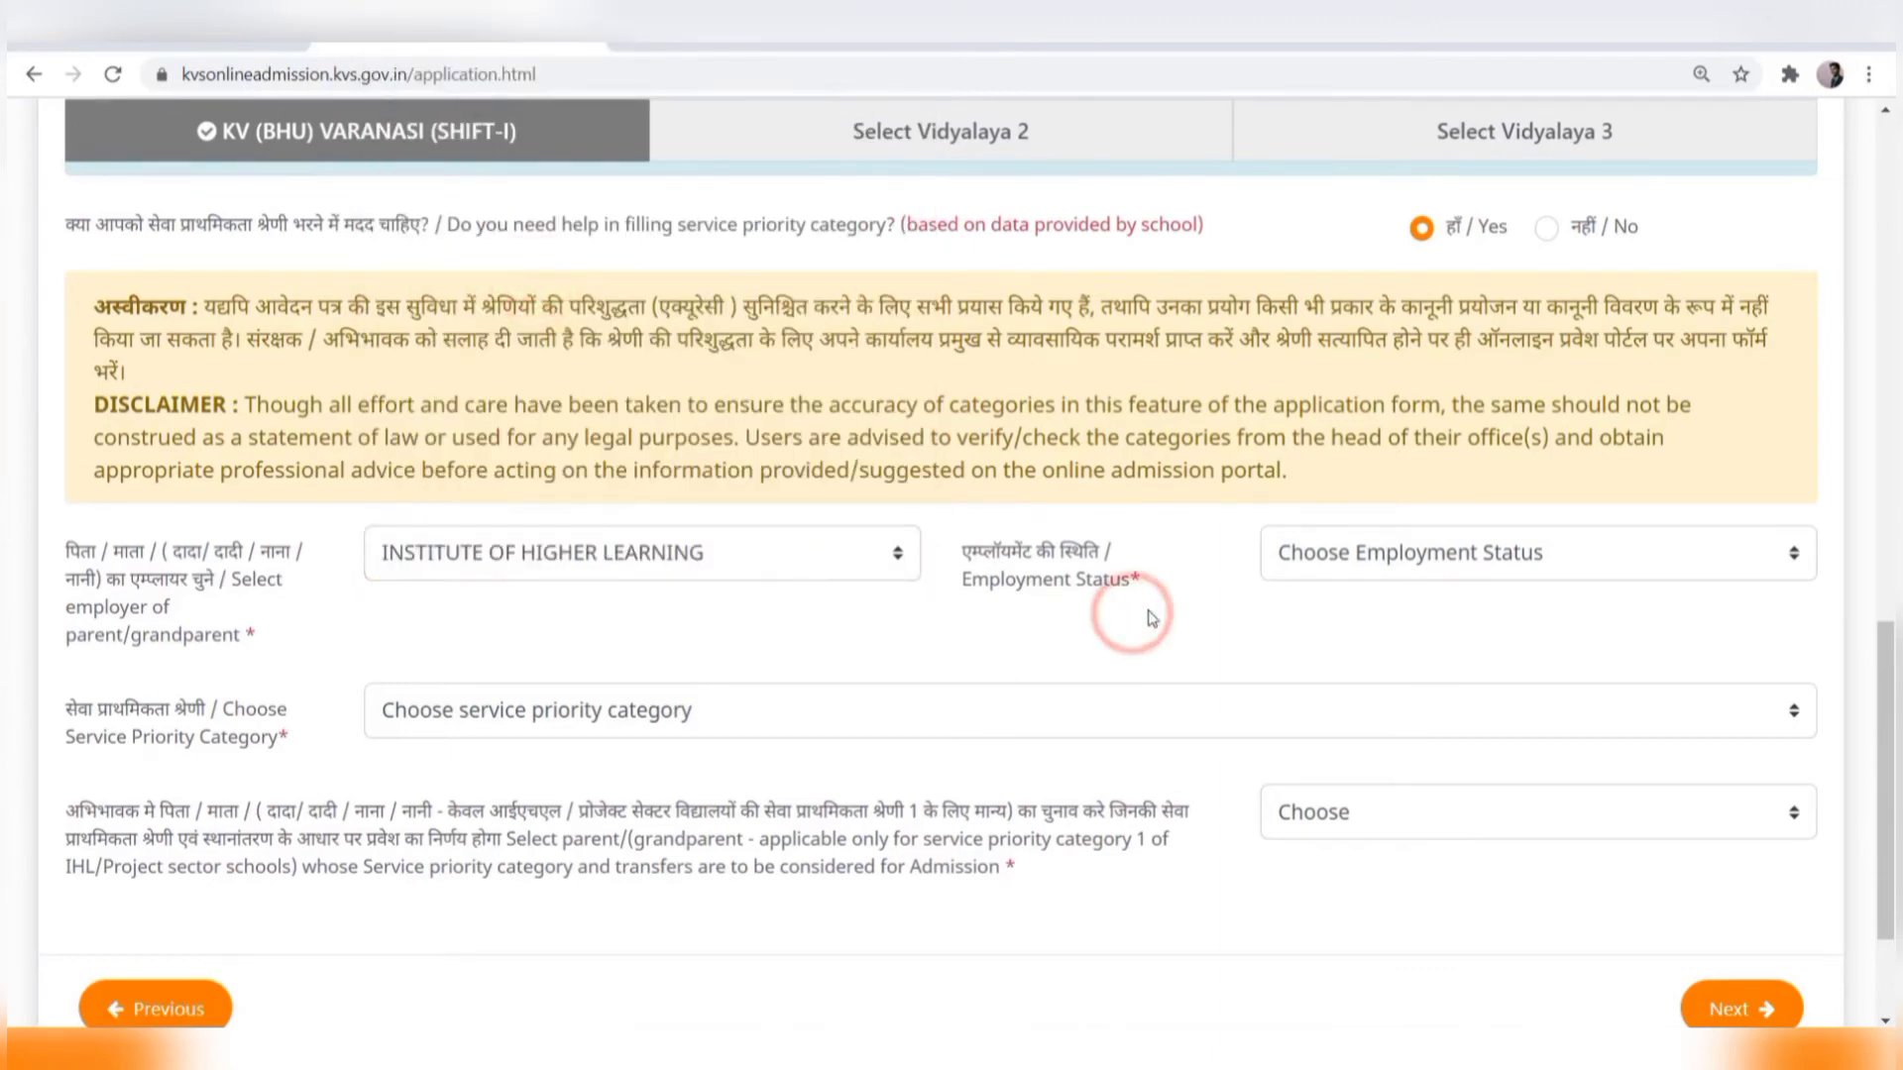
Set Employment Status to SERVING PARENTS, giving service priority category 1.
left_click(1794, 553)
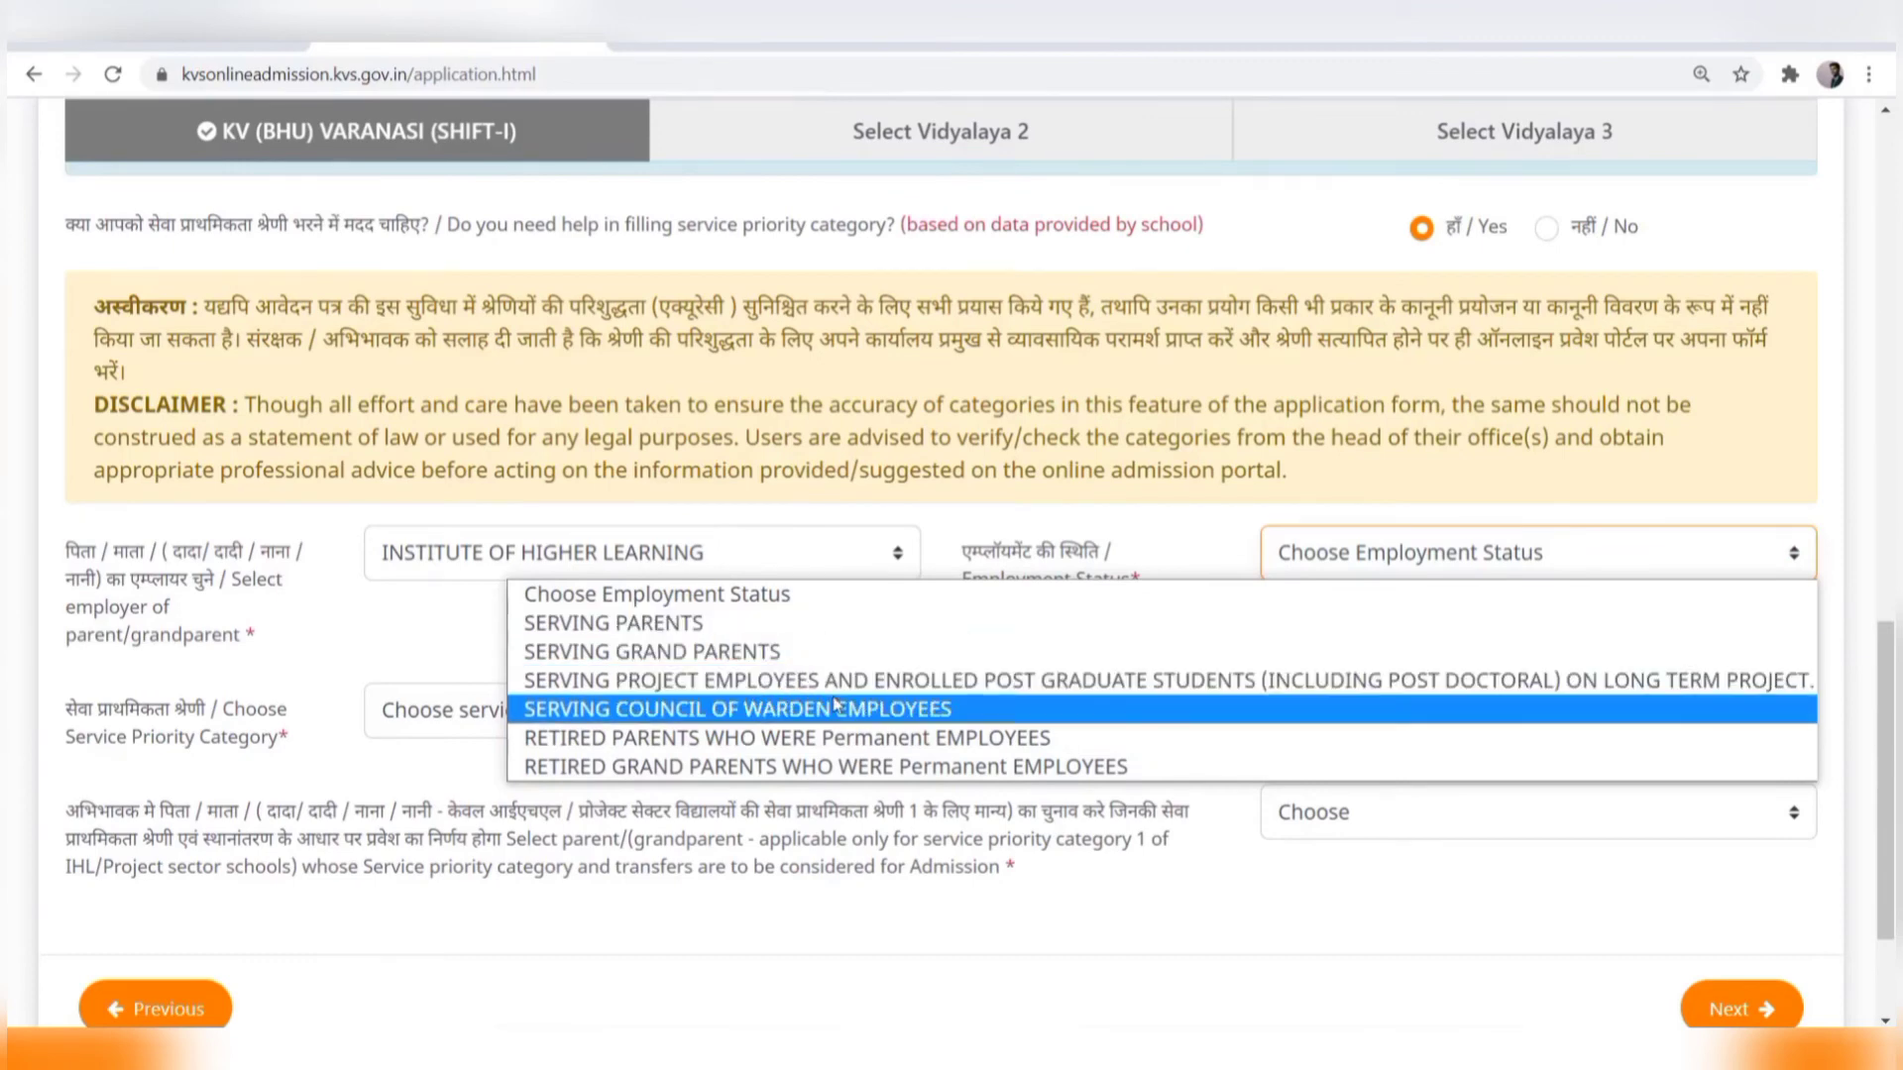
key("Down")
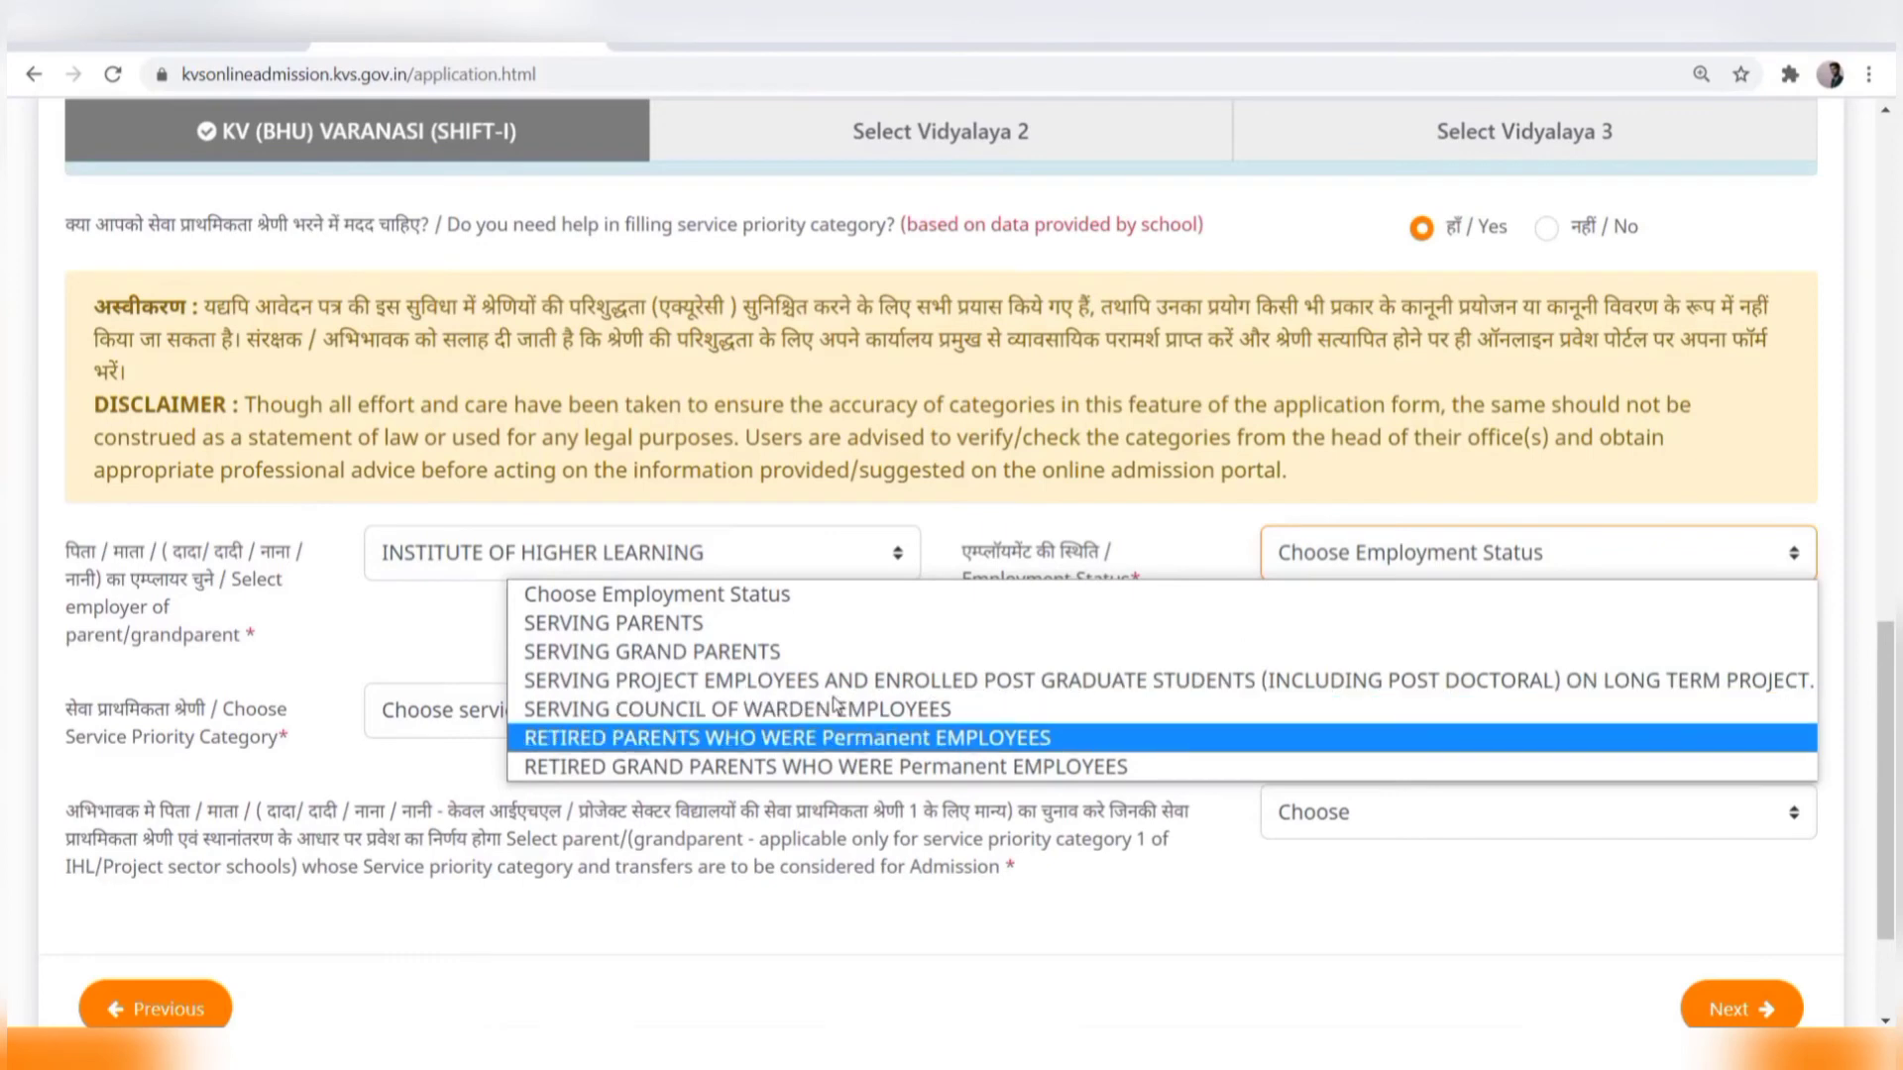
key("Down")
key("Up")
key("Down")
key("Up")
key("Up")
key("Up")
left_click(686, 626)
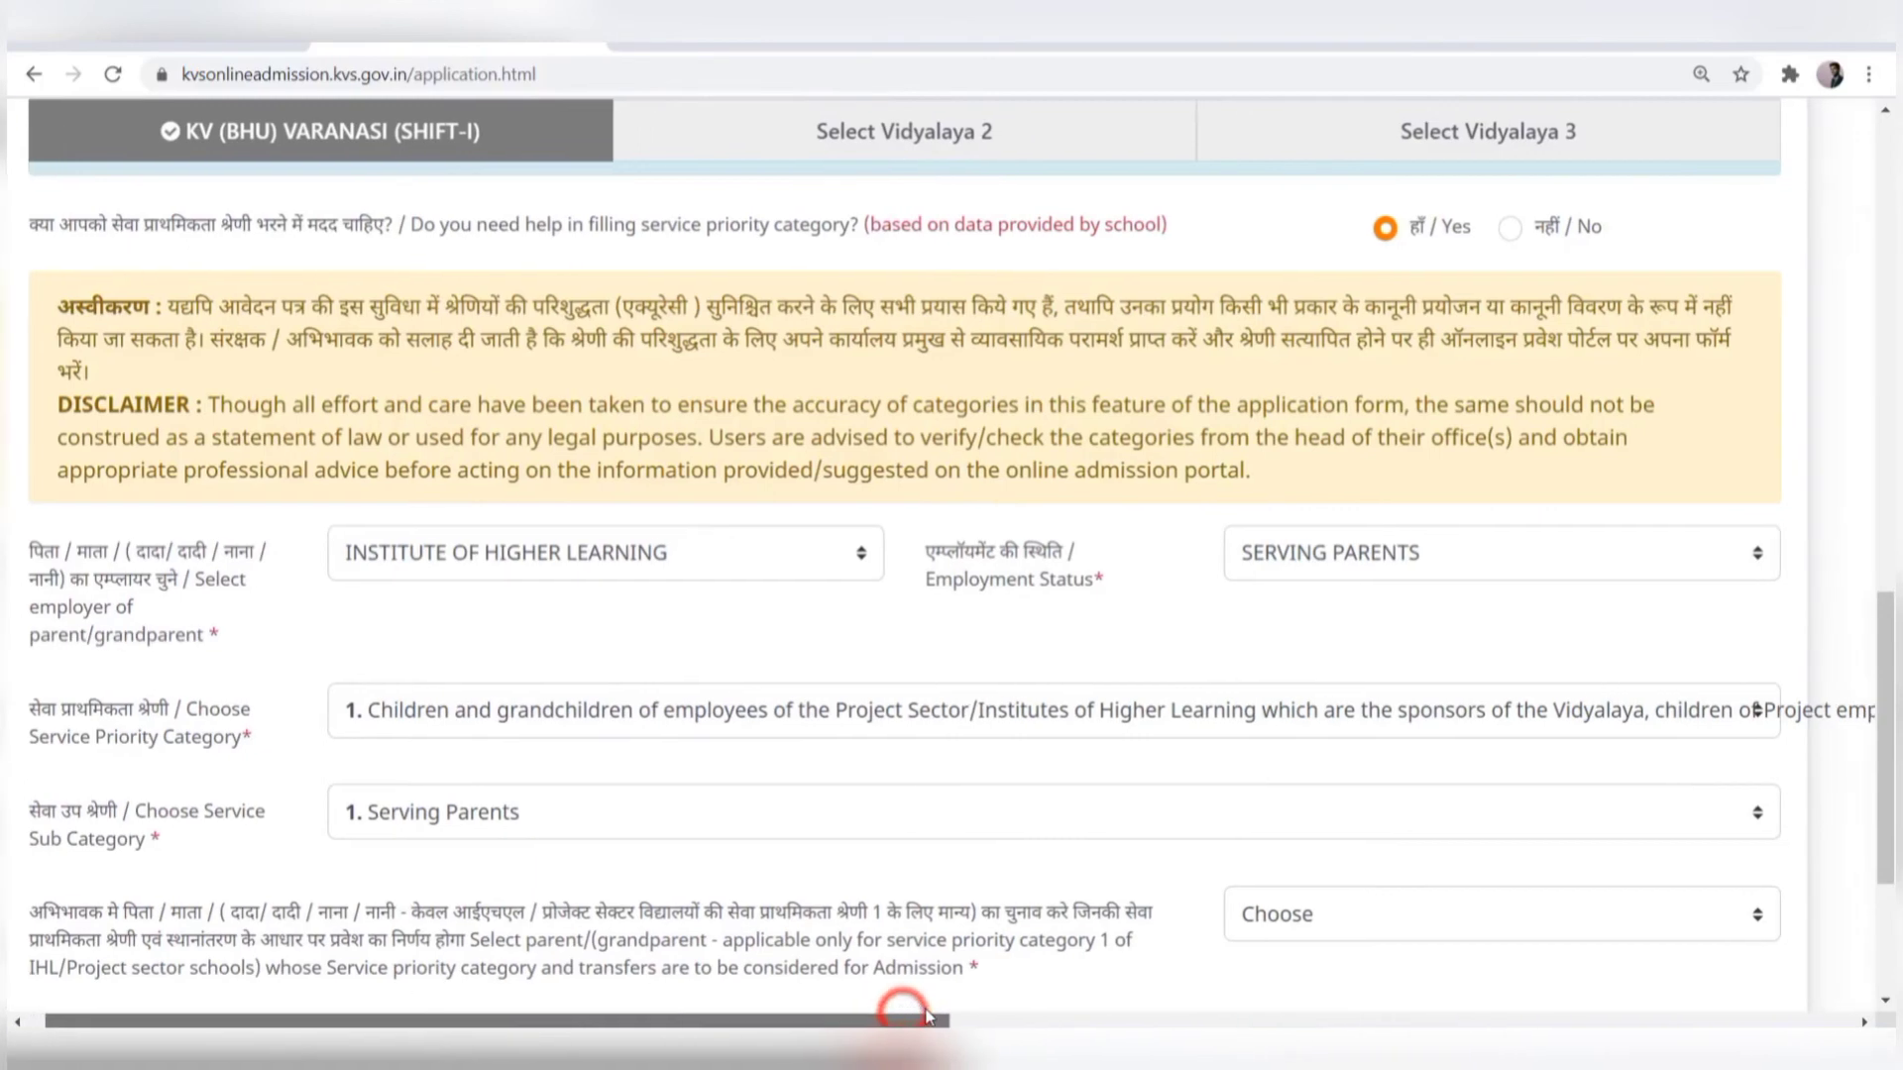
Scroll to the priority-parent dropdown and browse its options without choosing one.
mouse_move(902, 1013)
left_mouse_down()
mouse_move(1830, 1013)
mouse_move(902, 1012)
left_mouse_up()
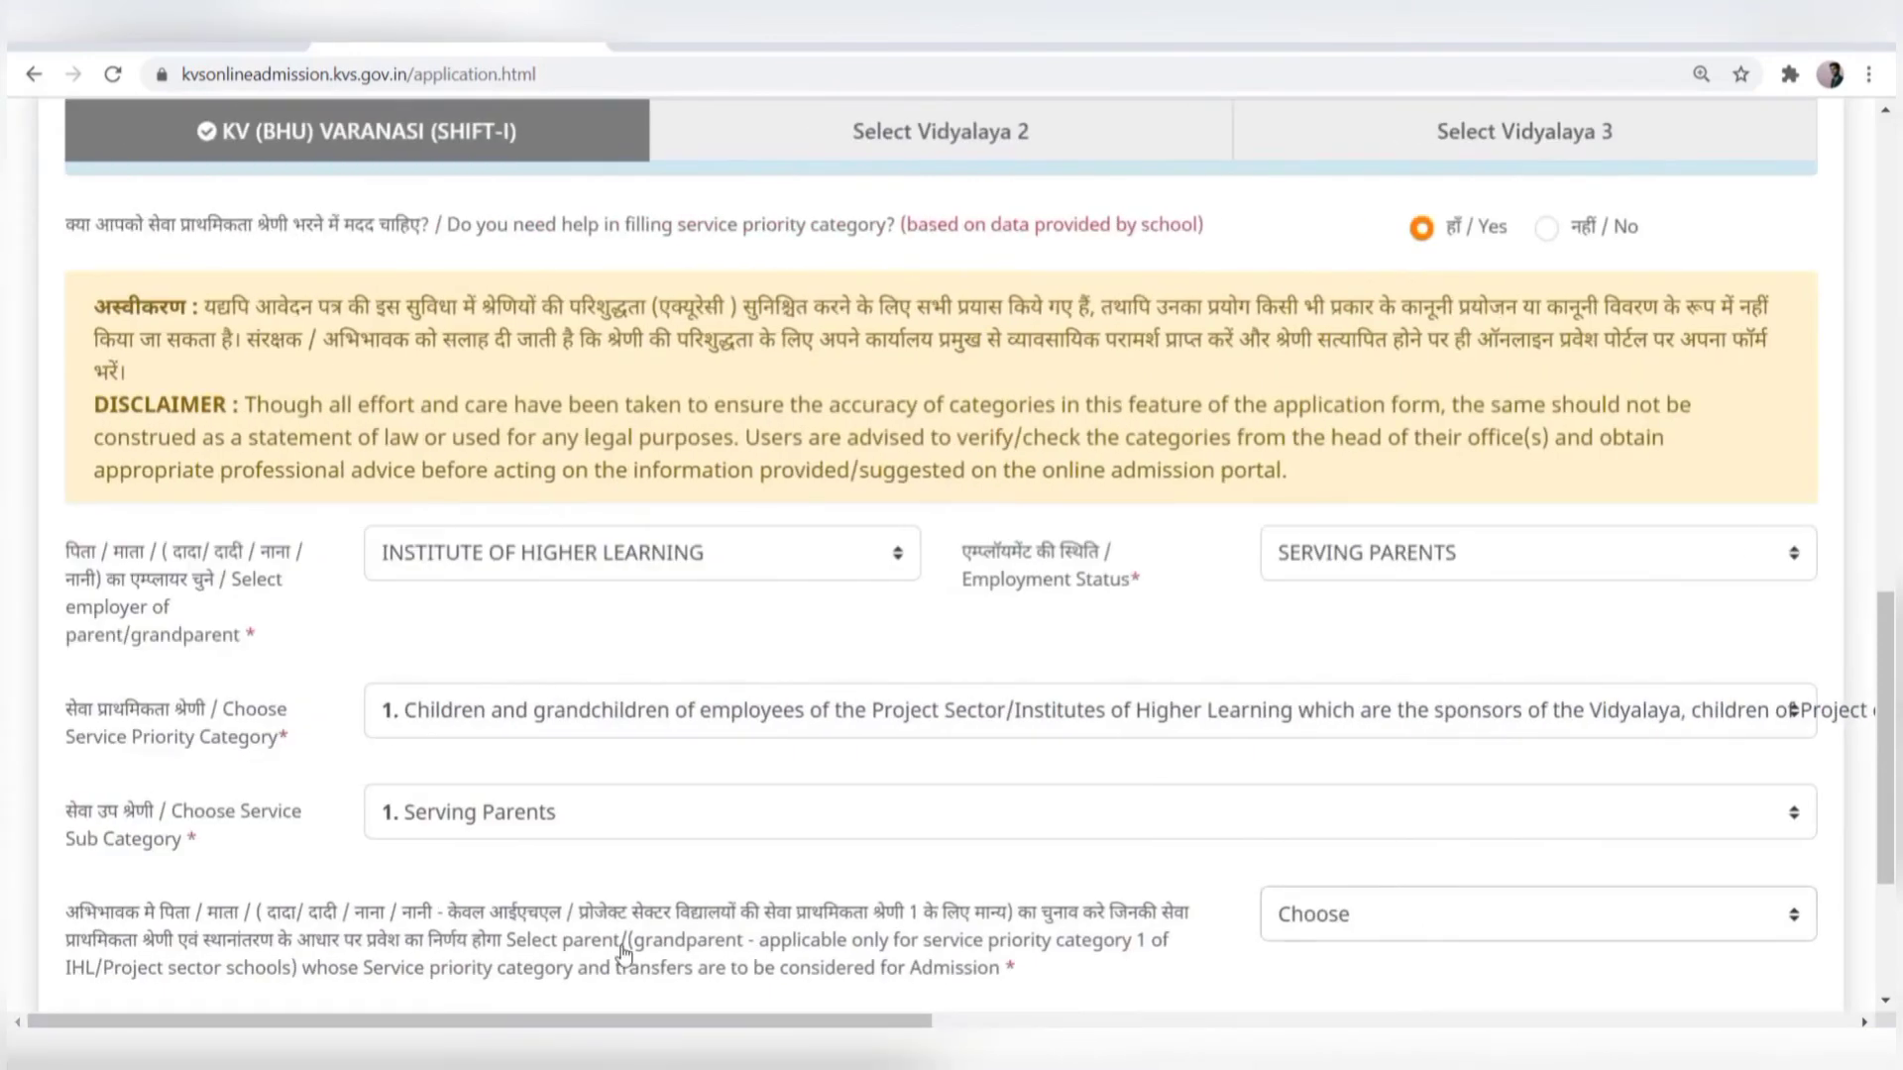
scroll(624, 949, "down", 1)
scroll(624, 952, "down", 1)
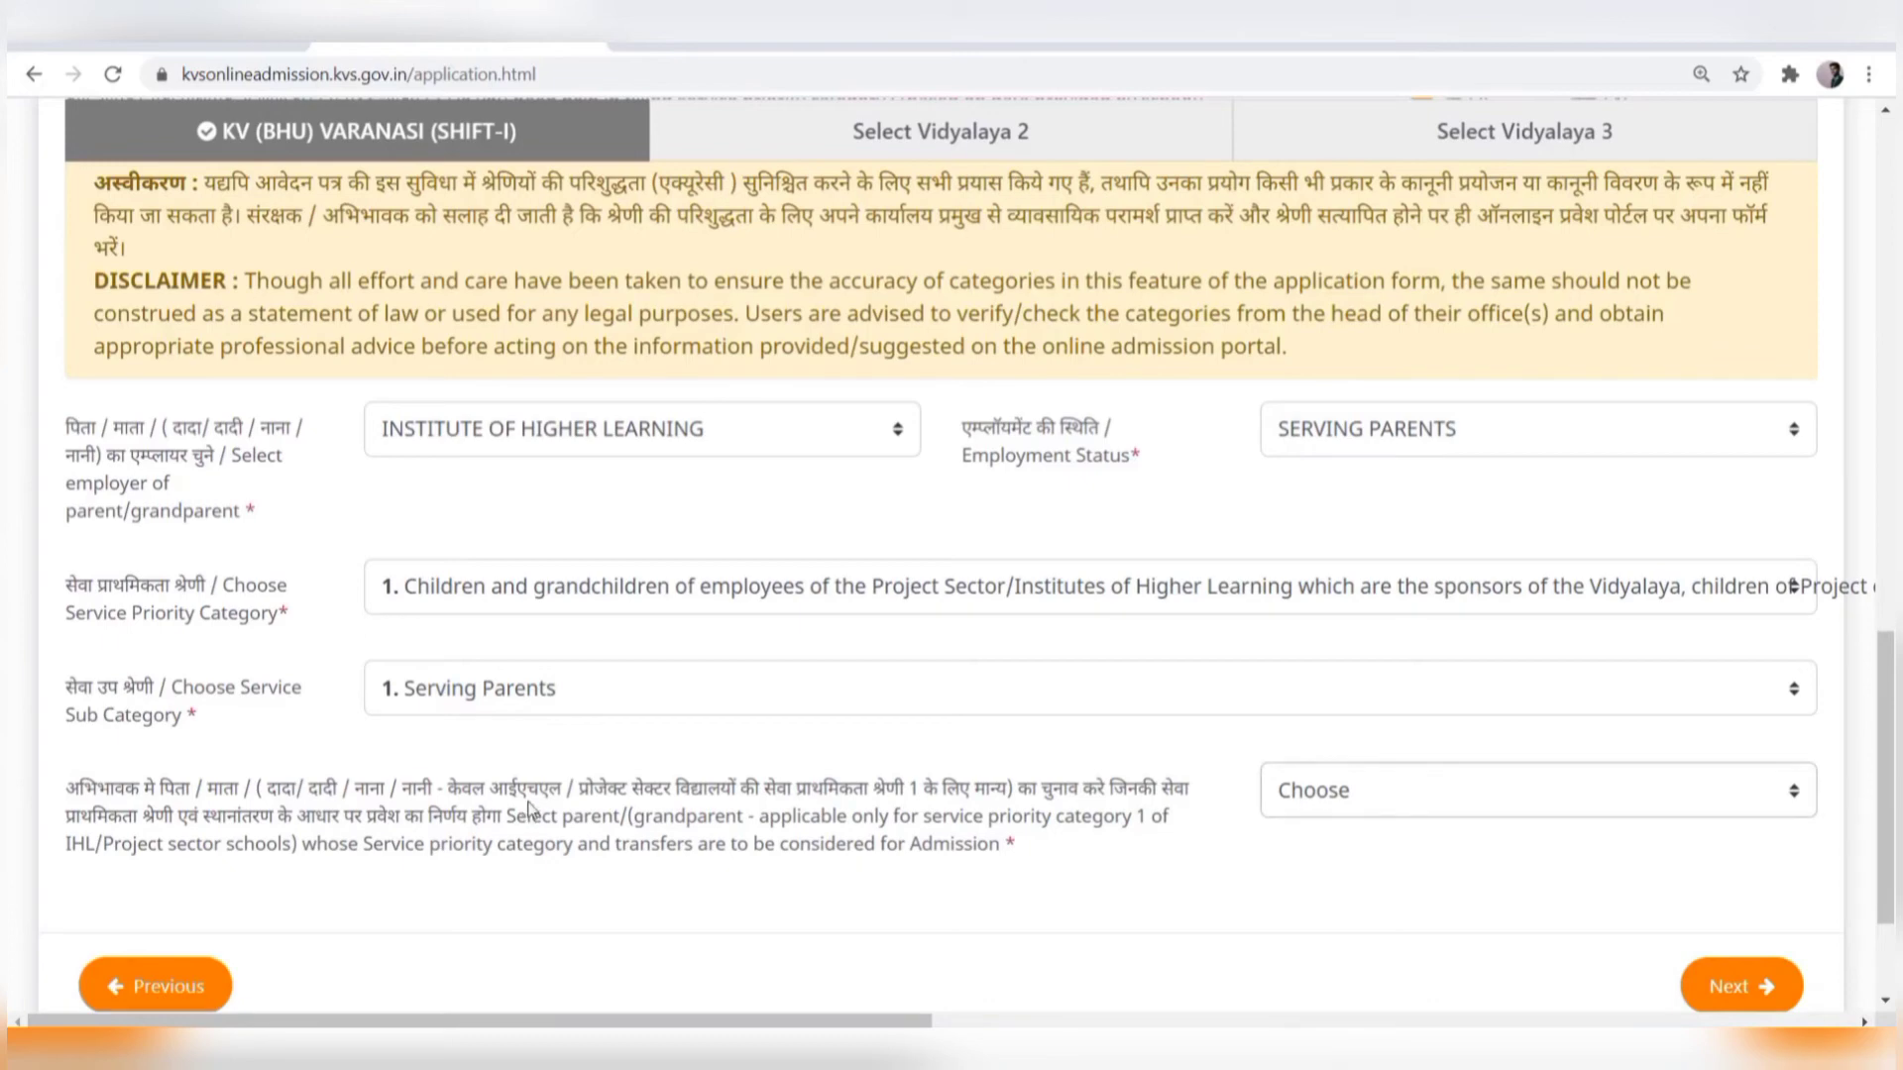
left_click(1791, 790)
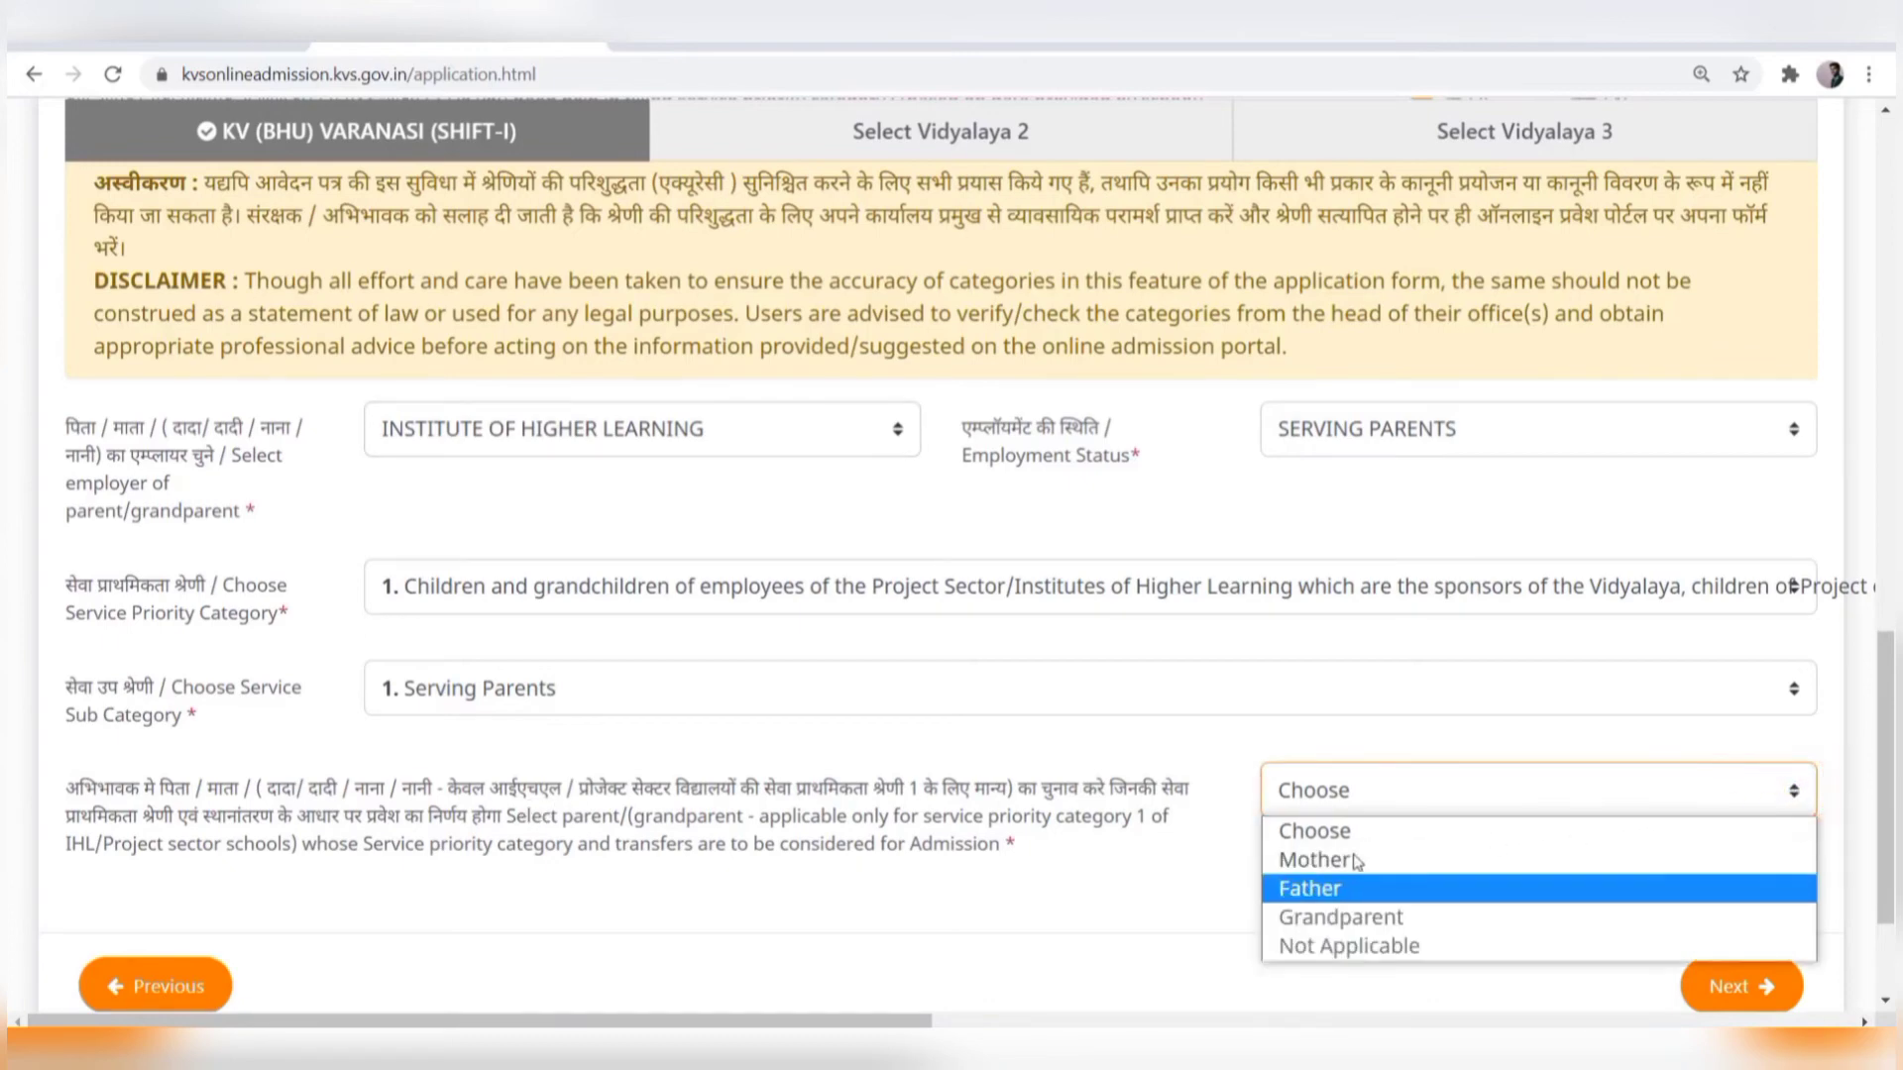
key("Down")
left_click(1225, 931)
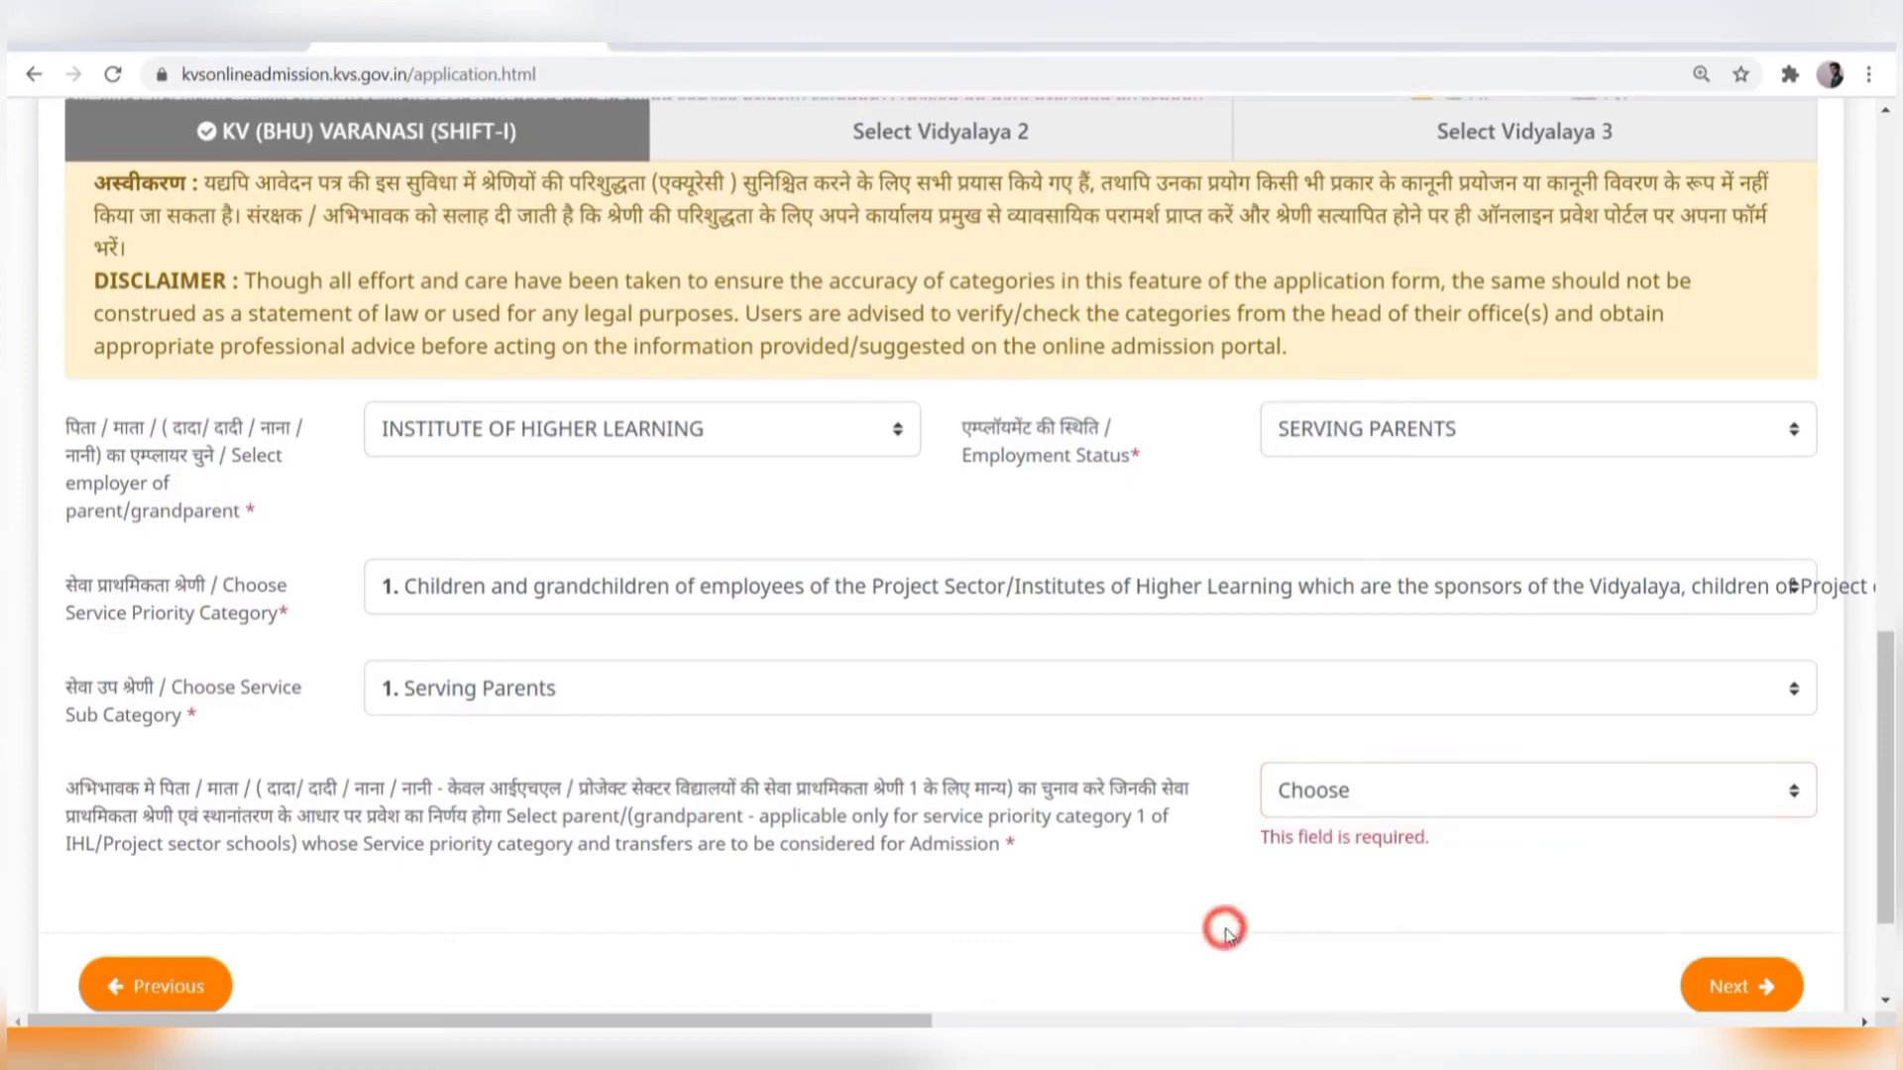
left_click(1655, 795)
key("Down")
key("Up")
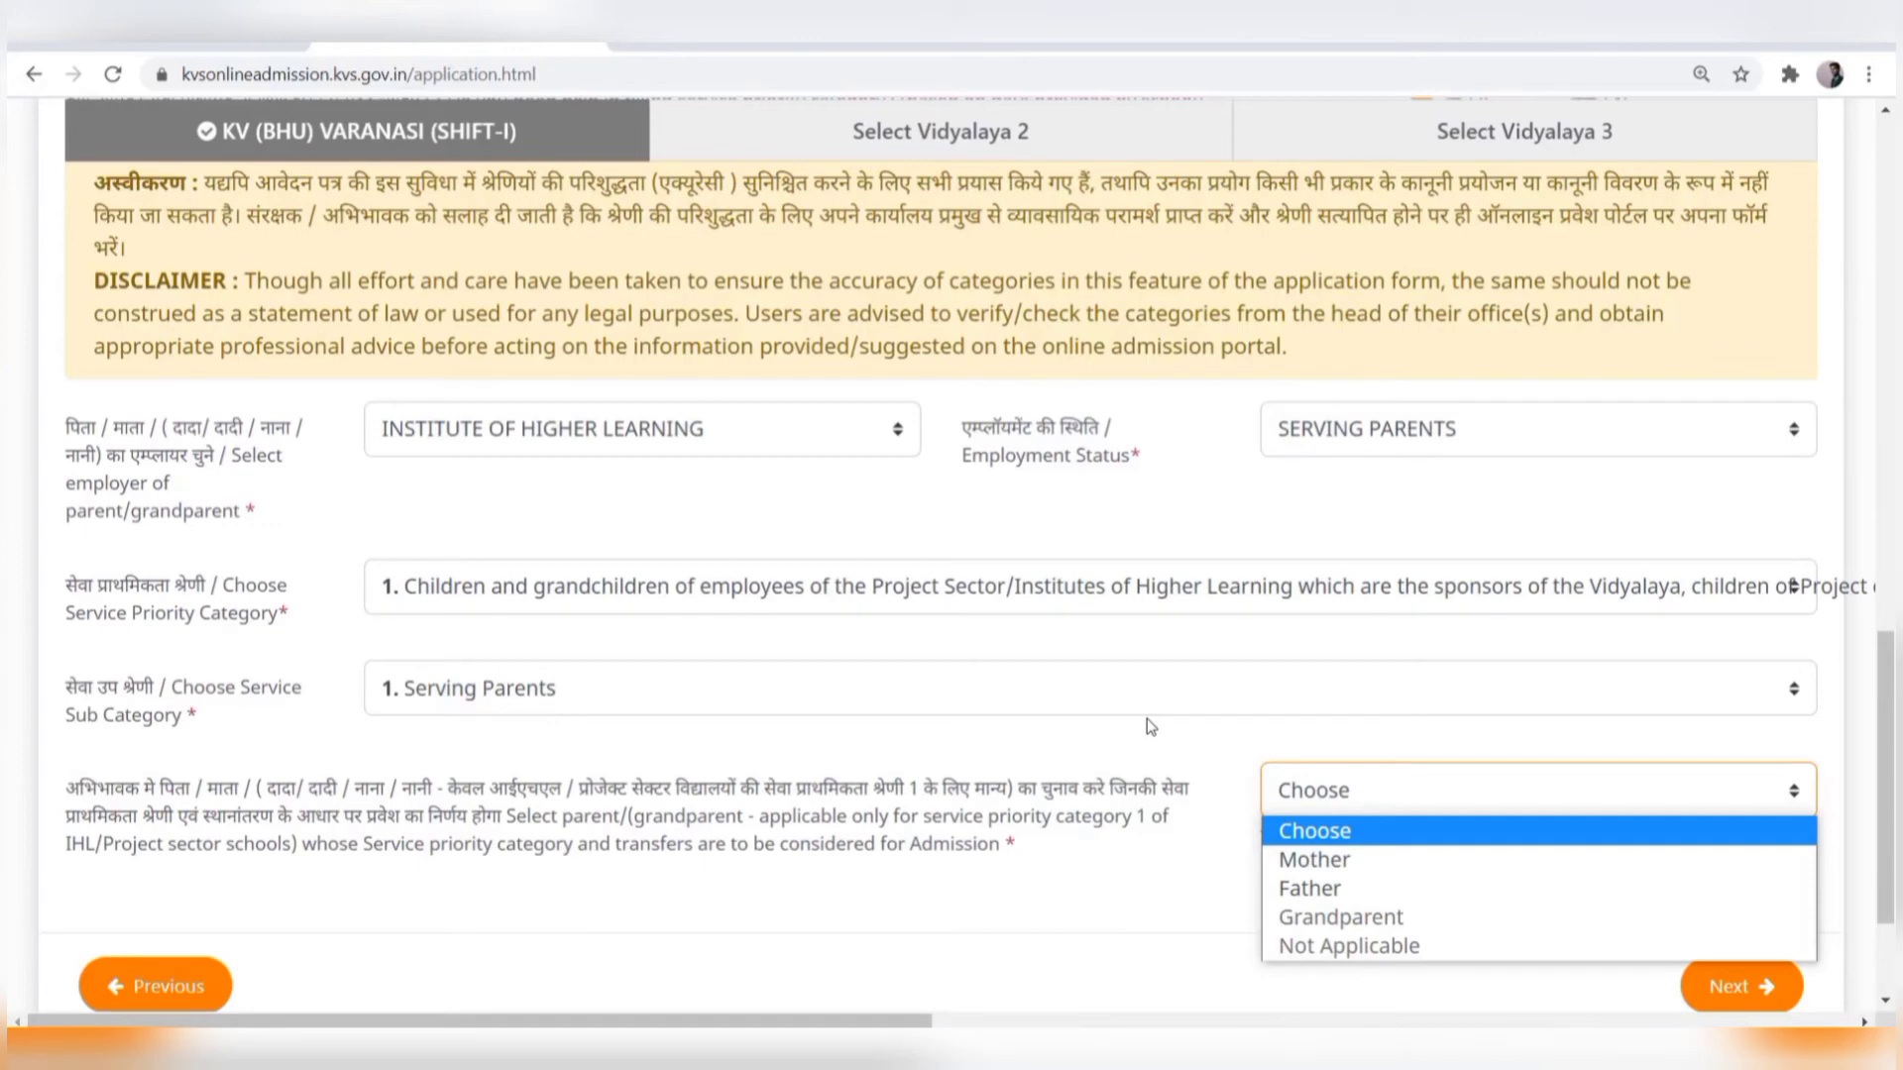
left_click(1174, 764)
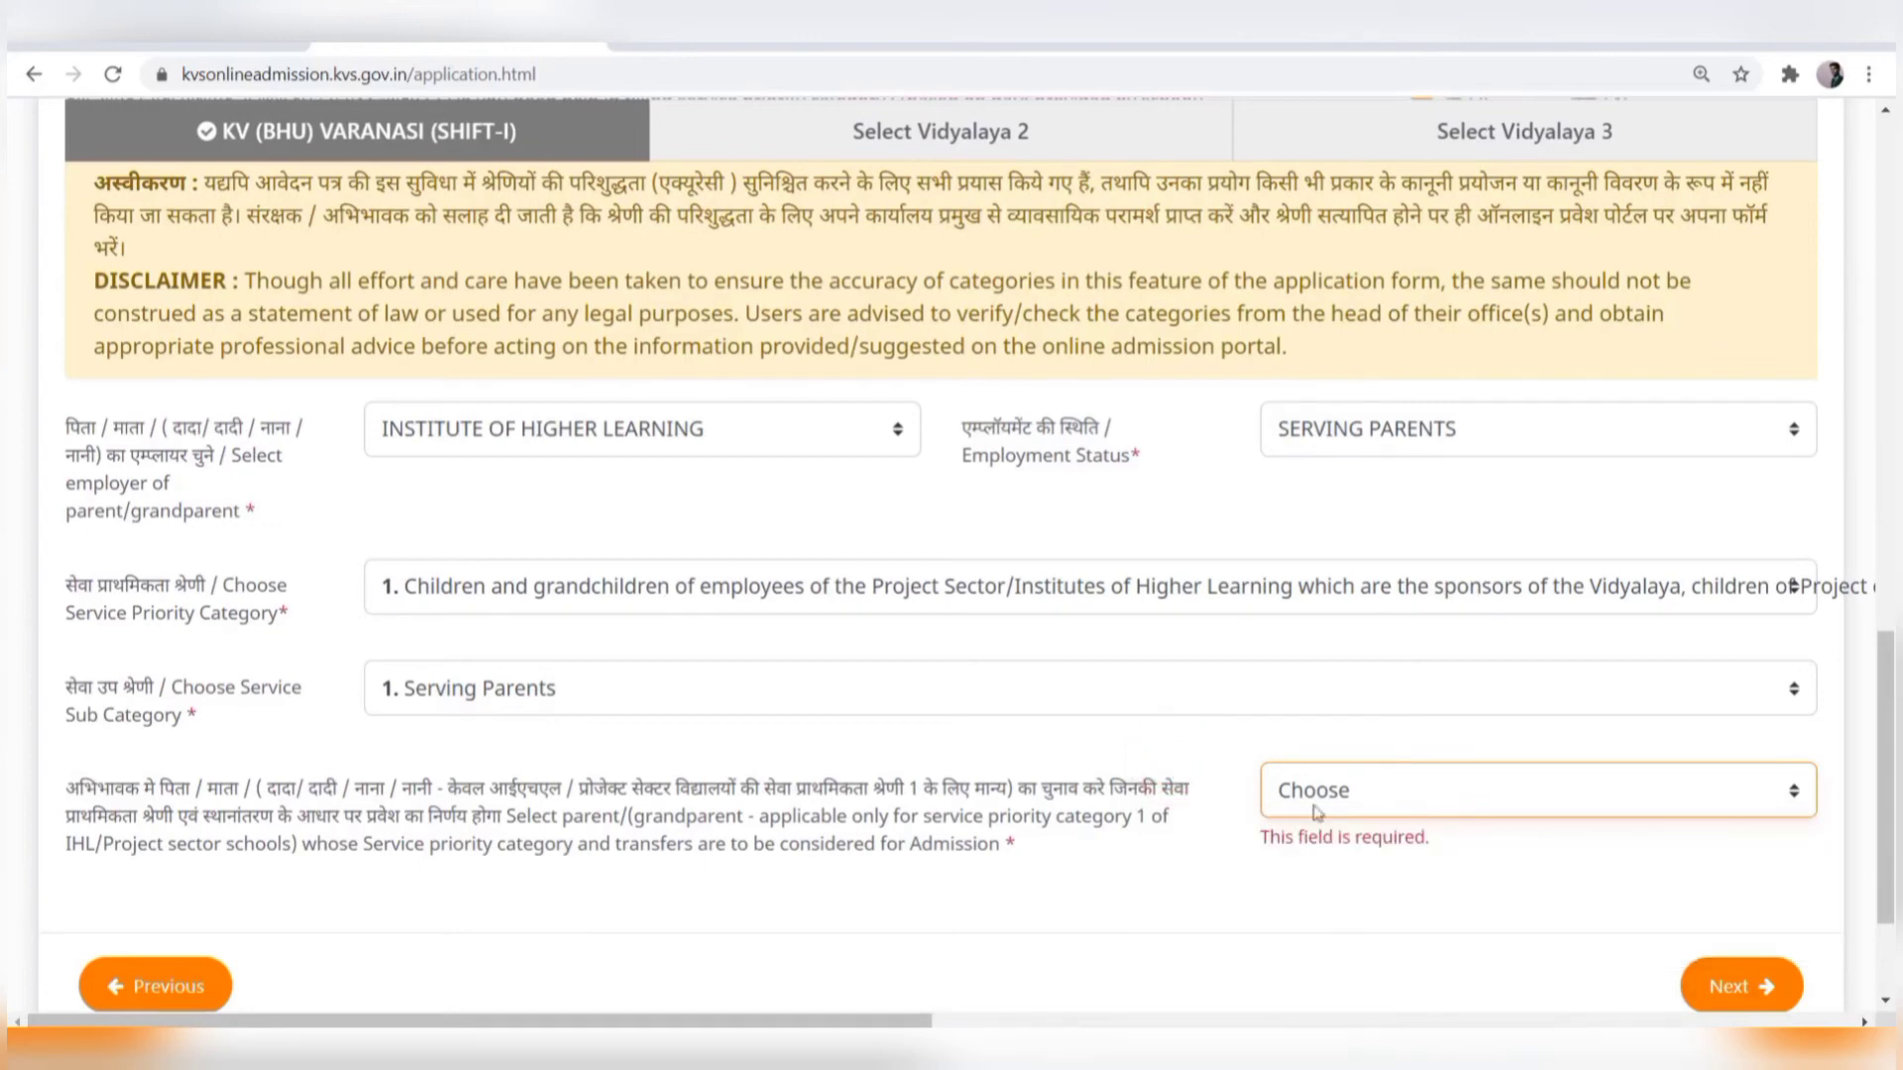
Attempt Next, dismiss the missing-field warning, and choose Father as the priority parent.
left_click(1545, 880)
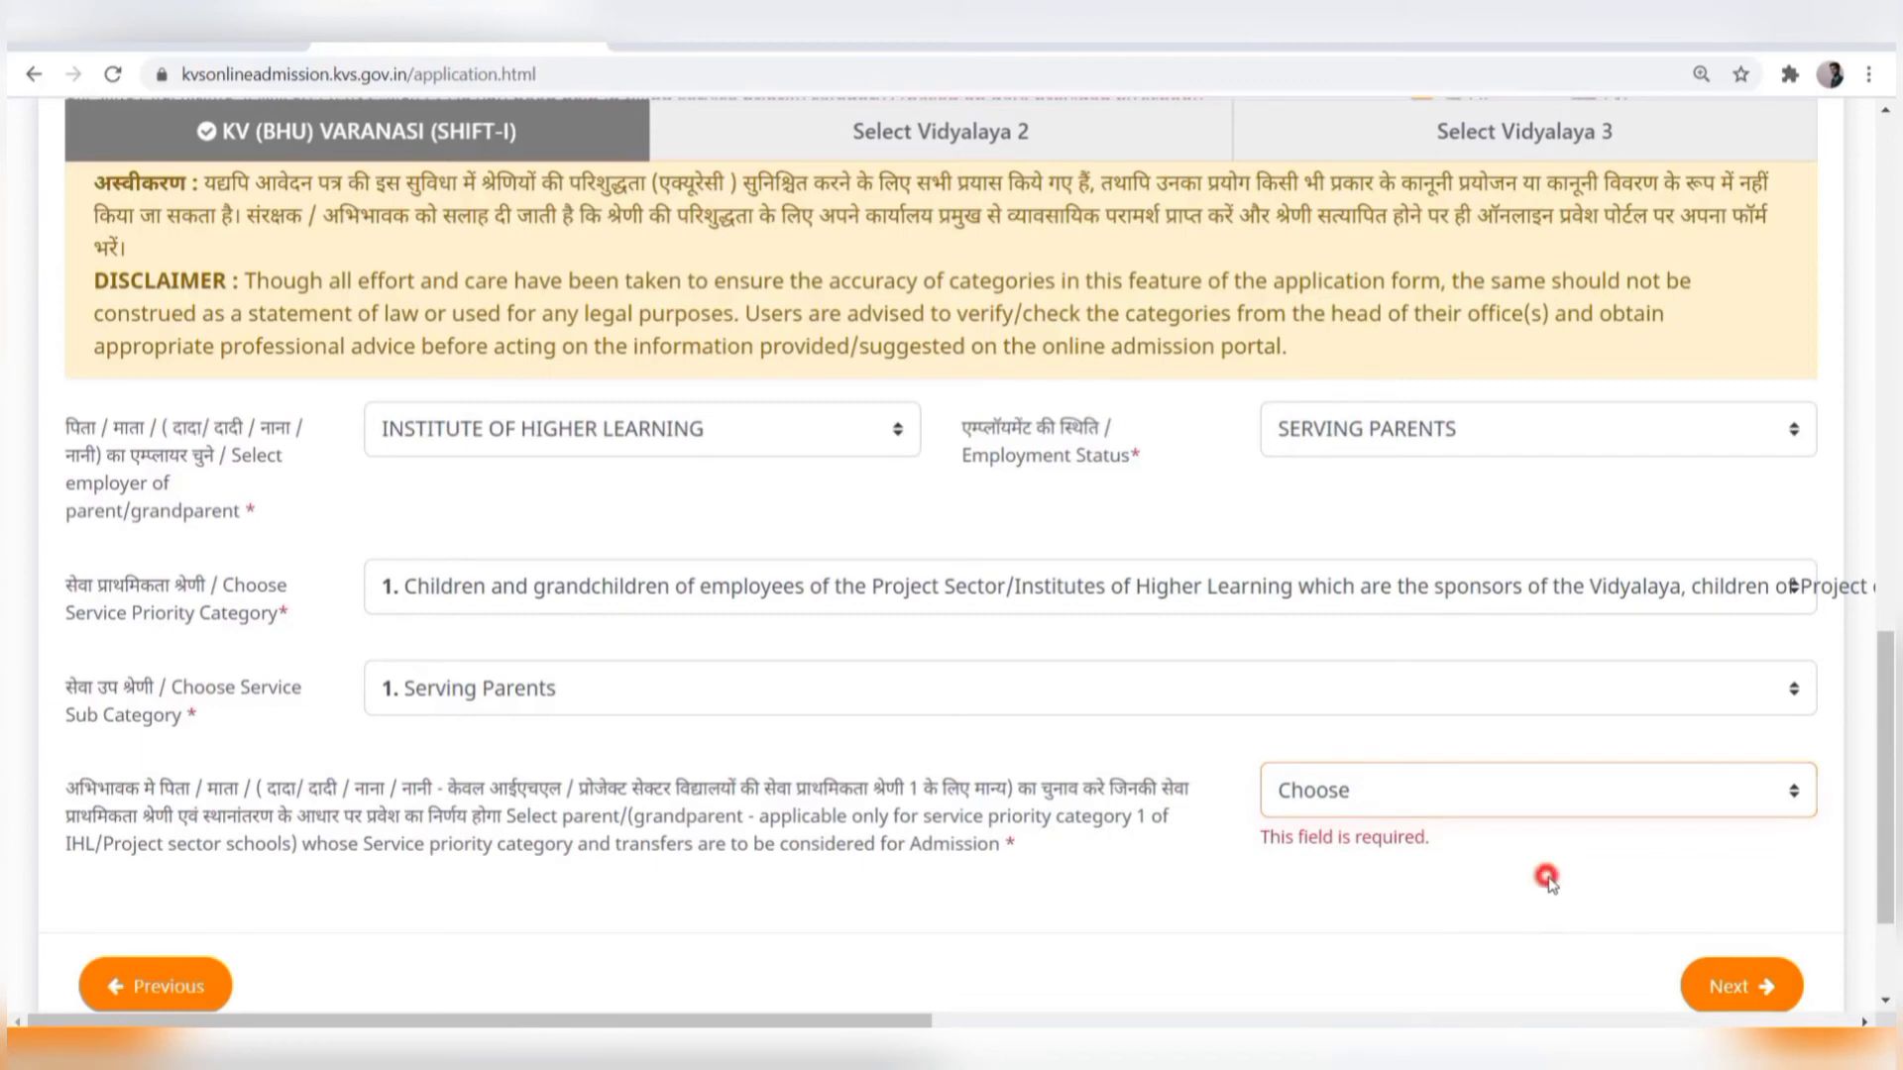
left_click(1754, 987)
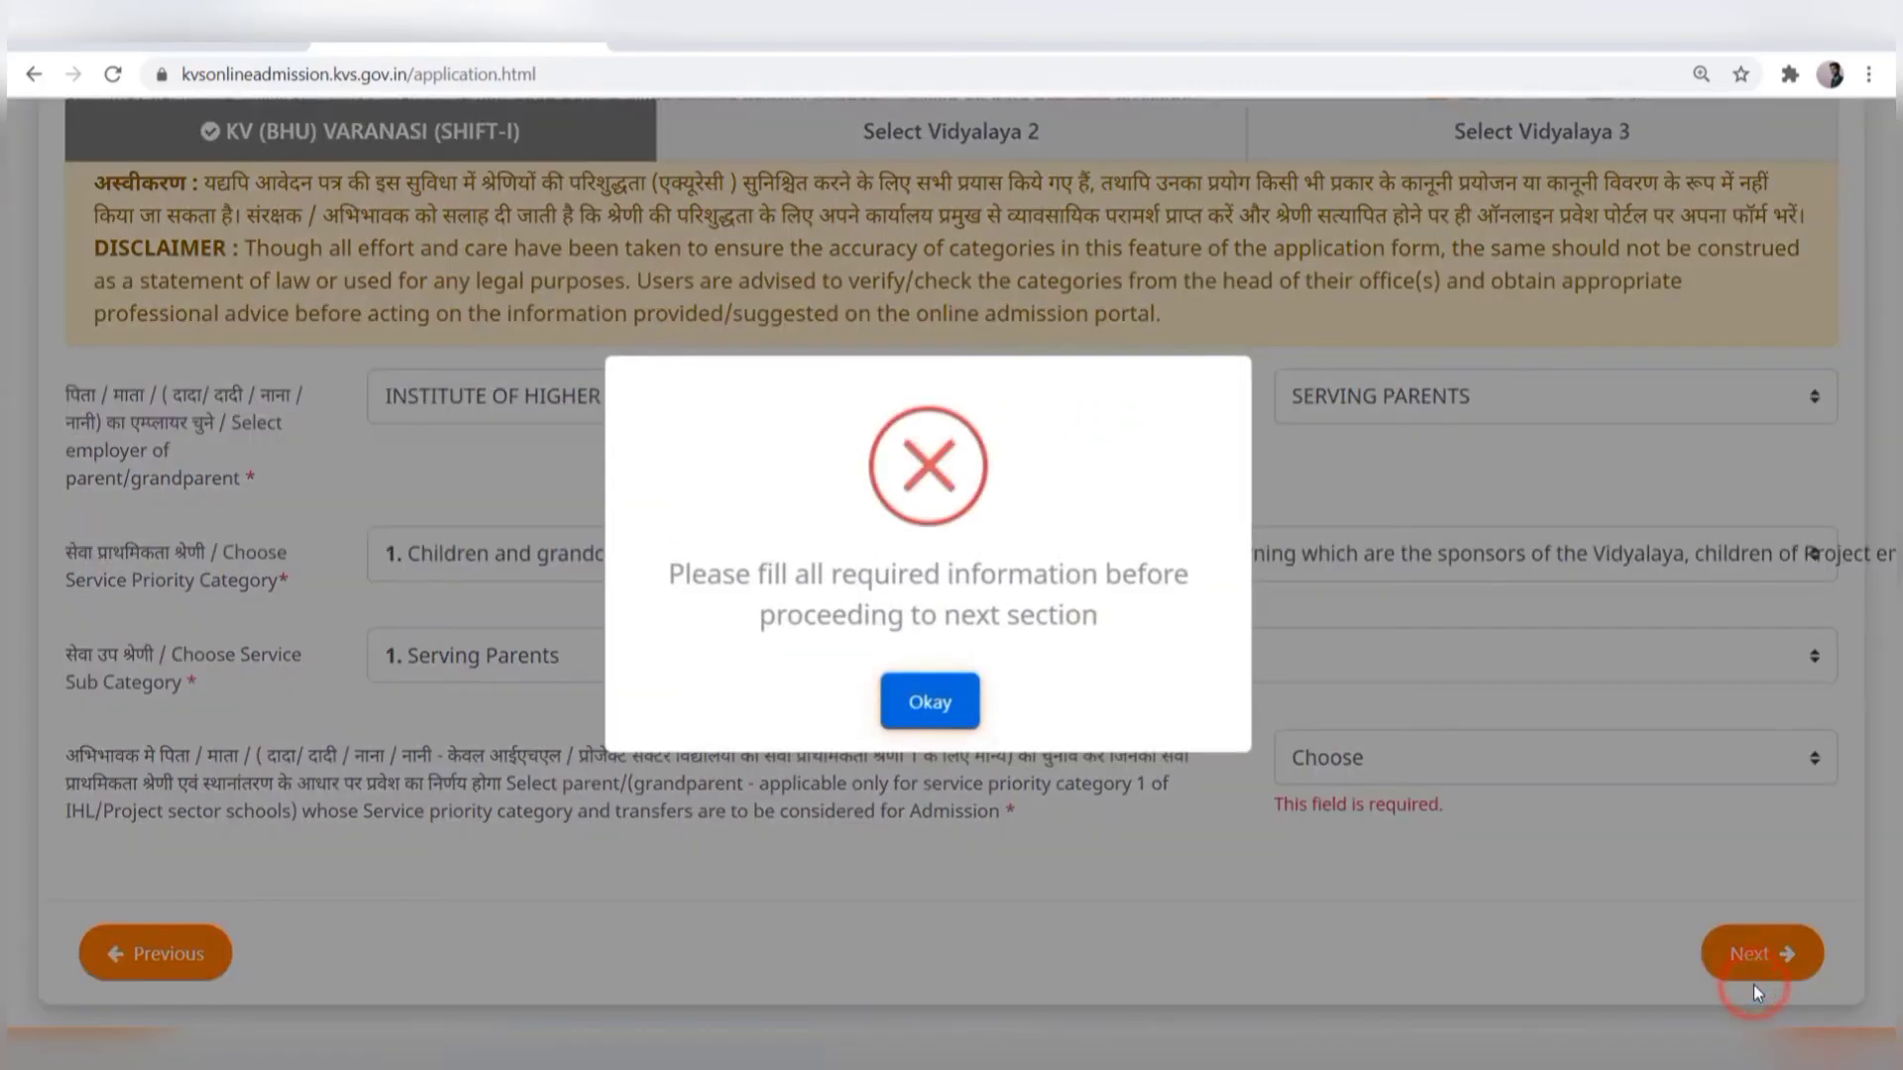
left_click(953, 723)
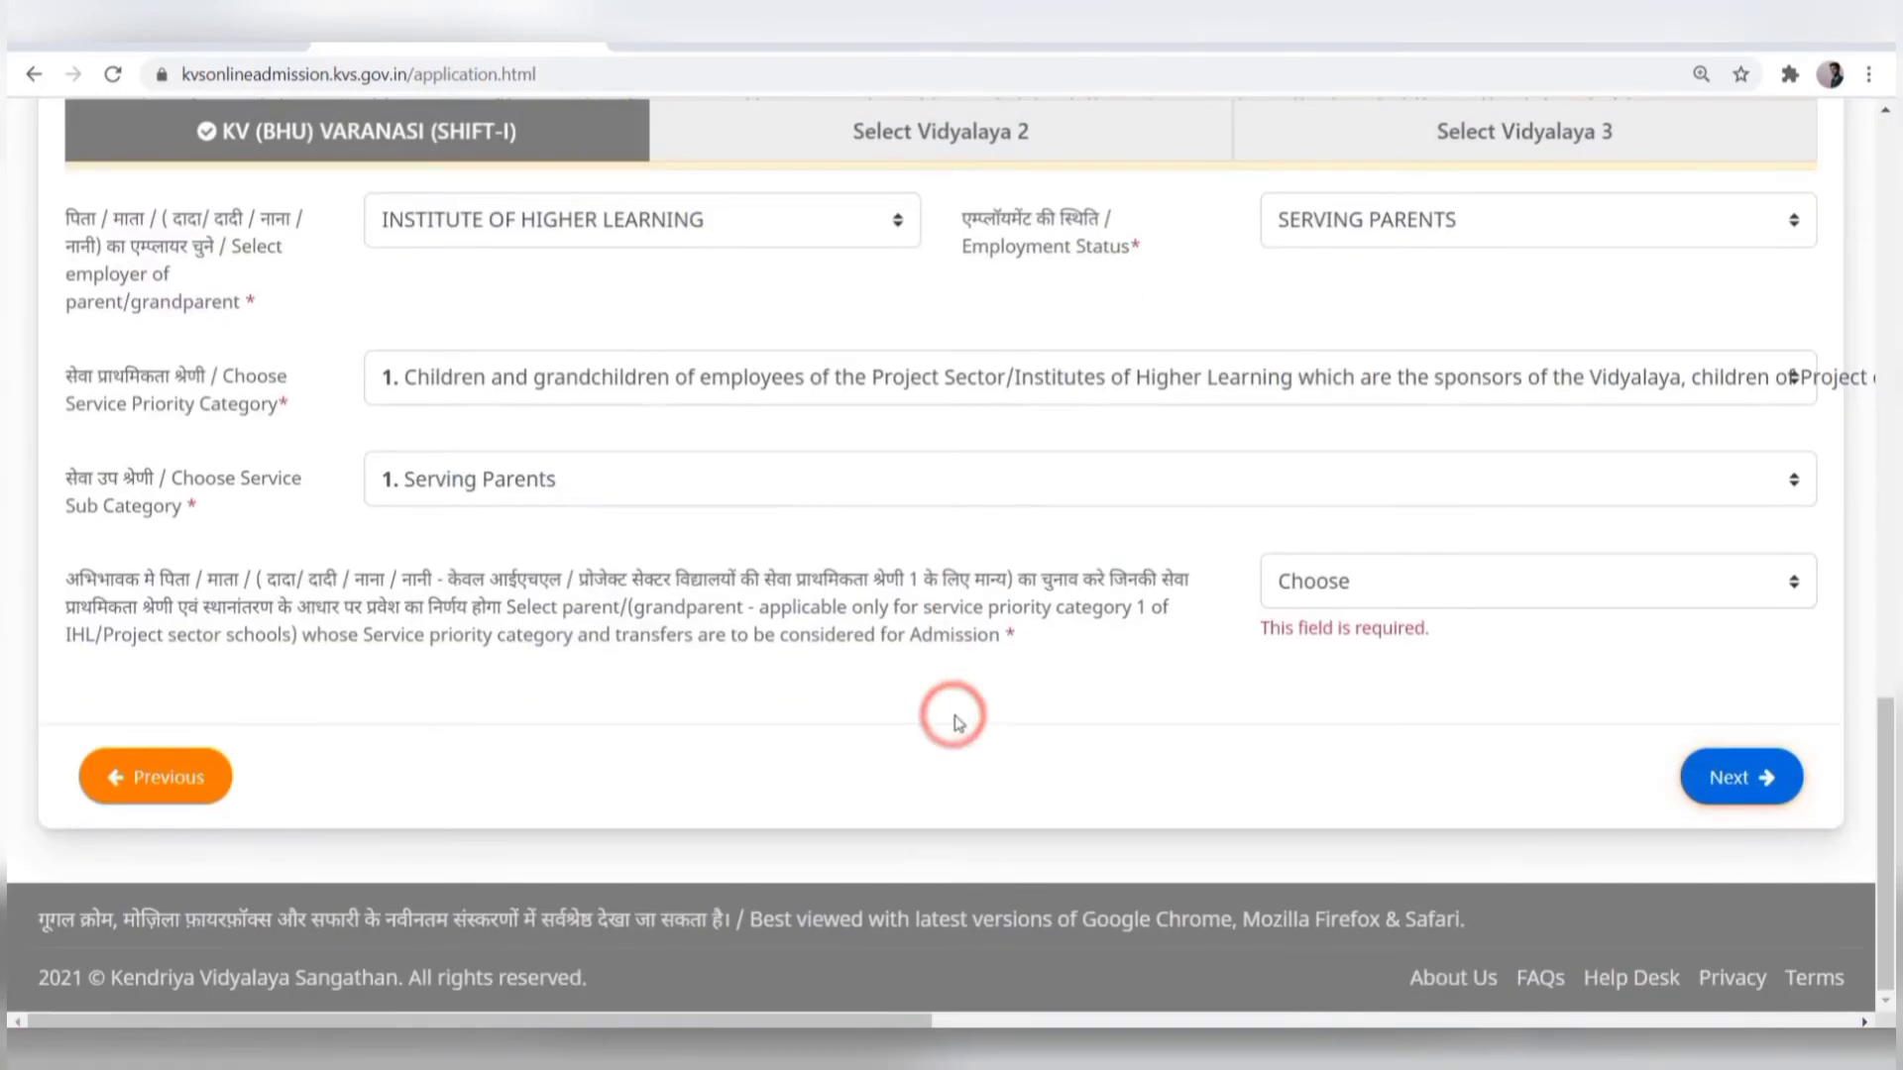
left_click(1720, 582)
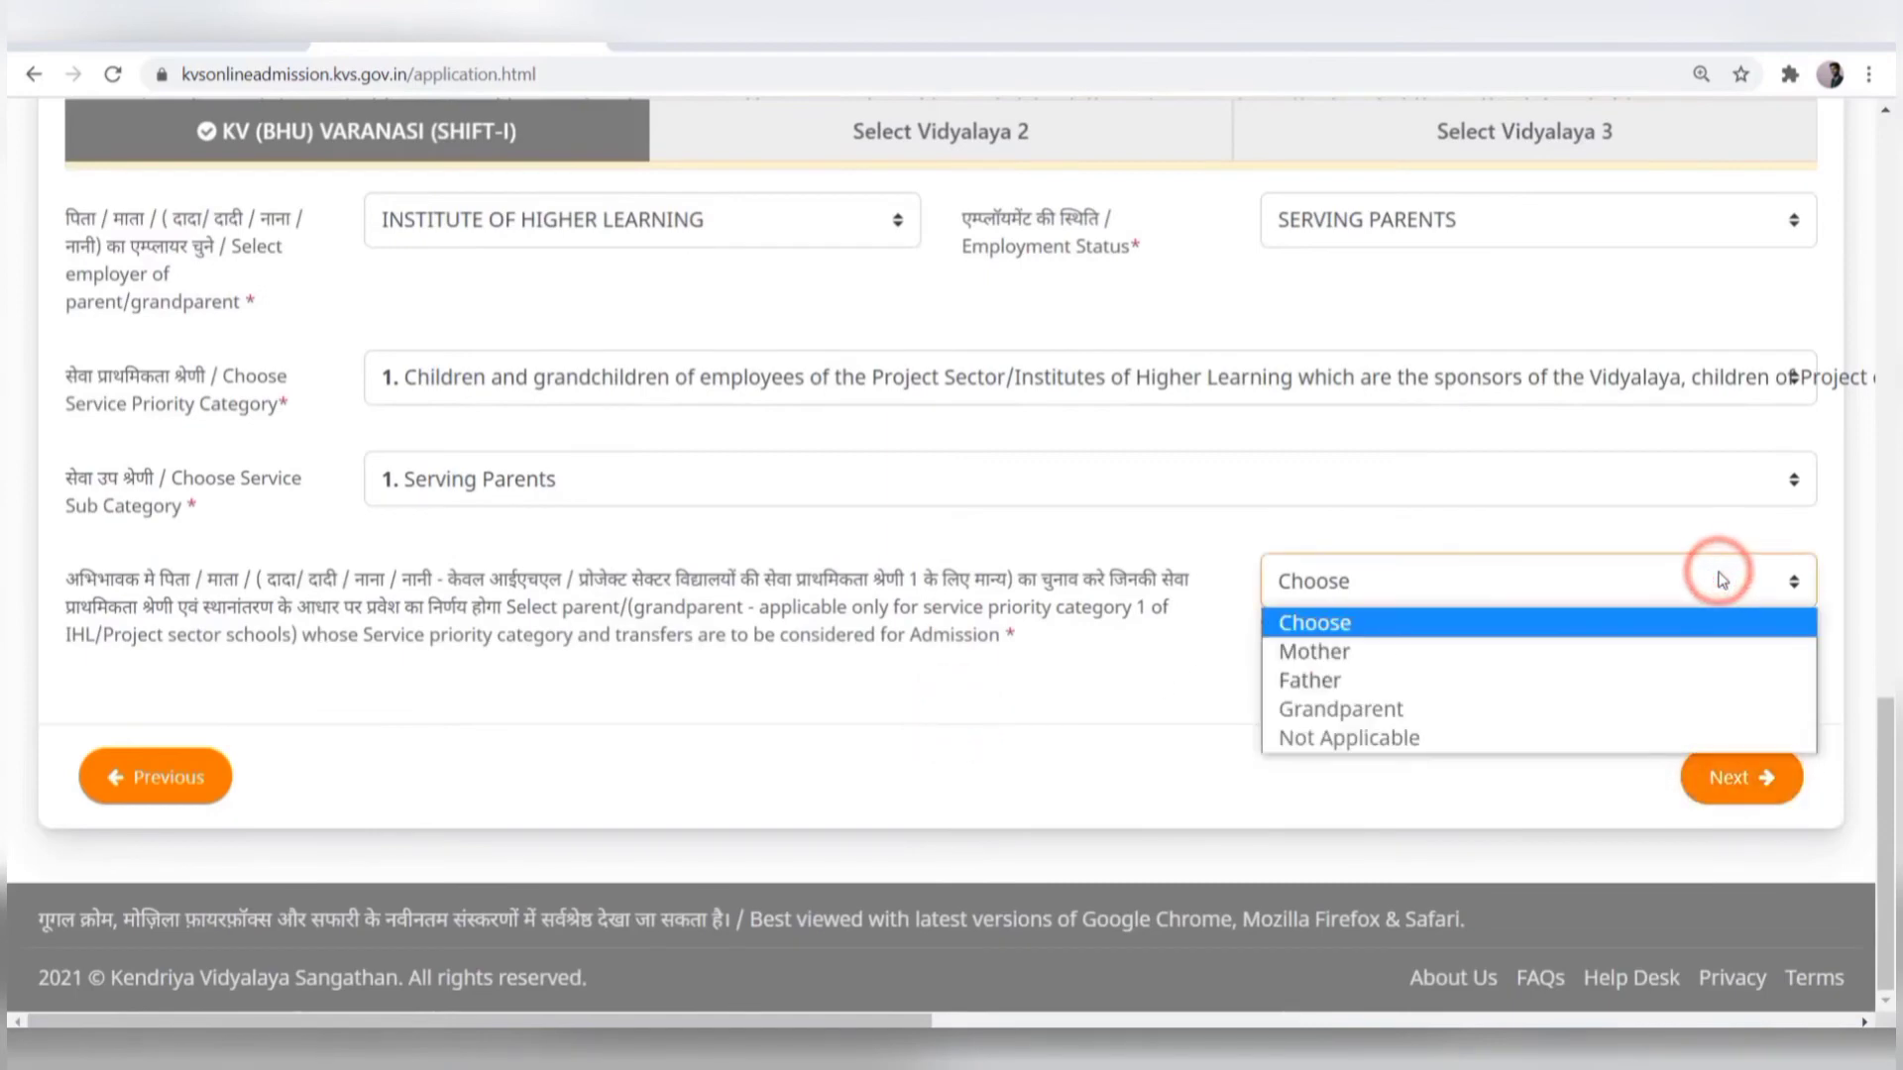
left_click(1310, 681)
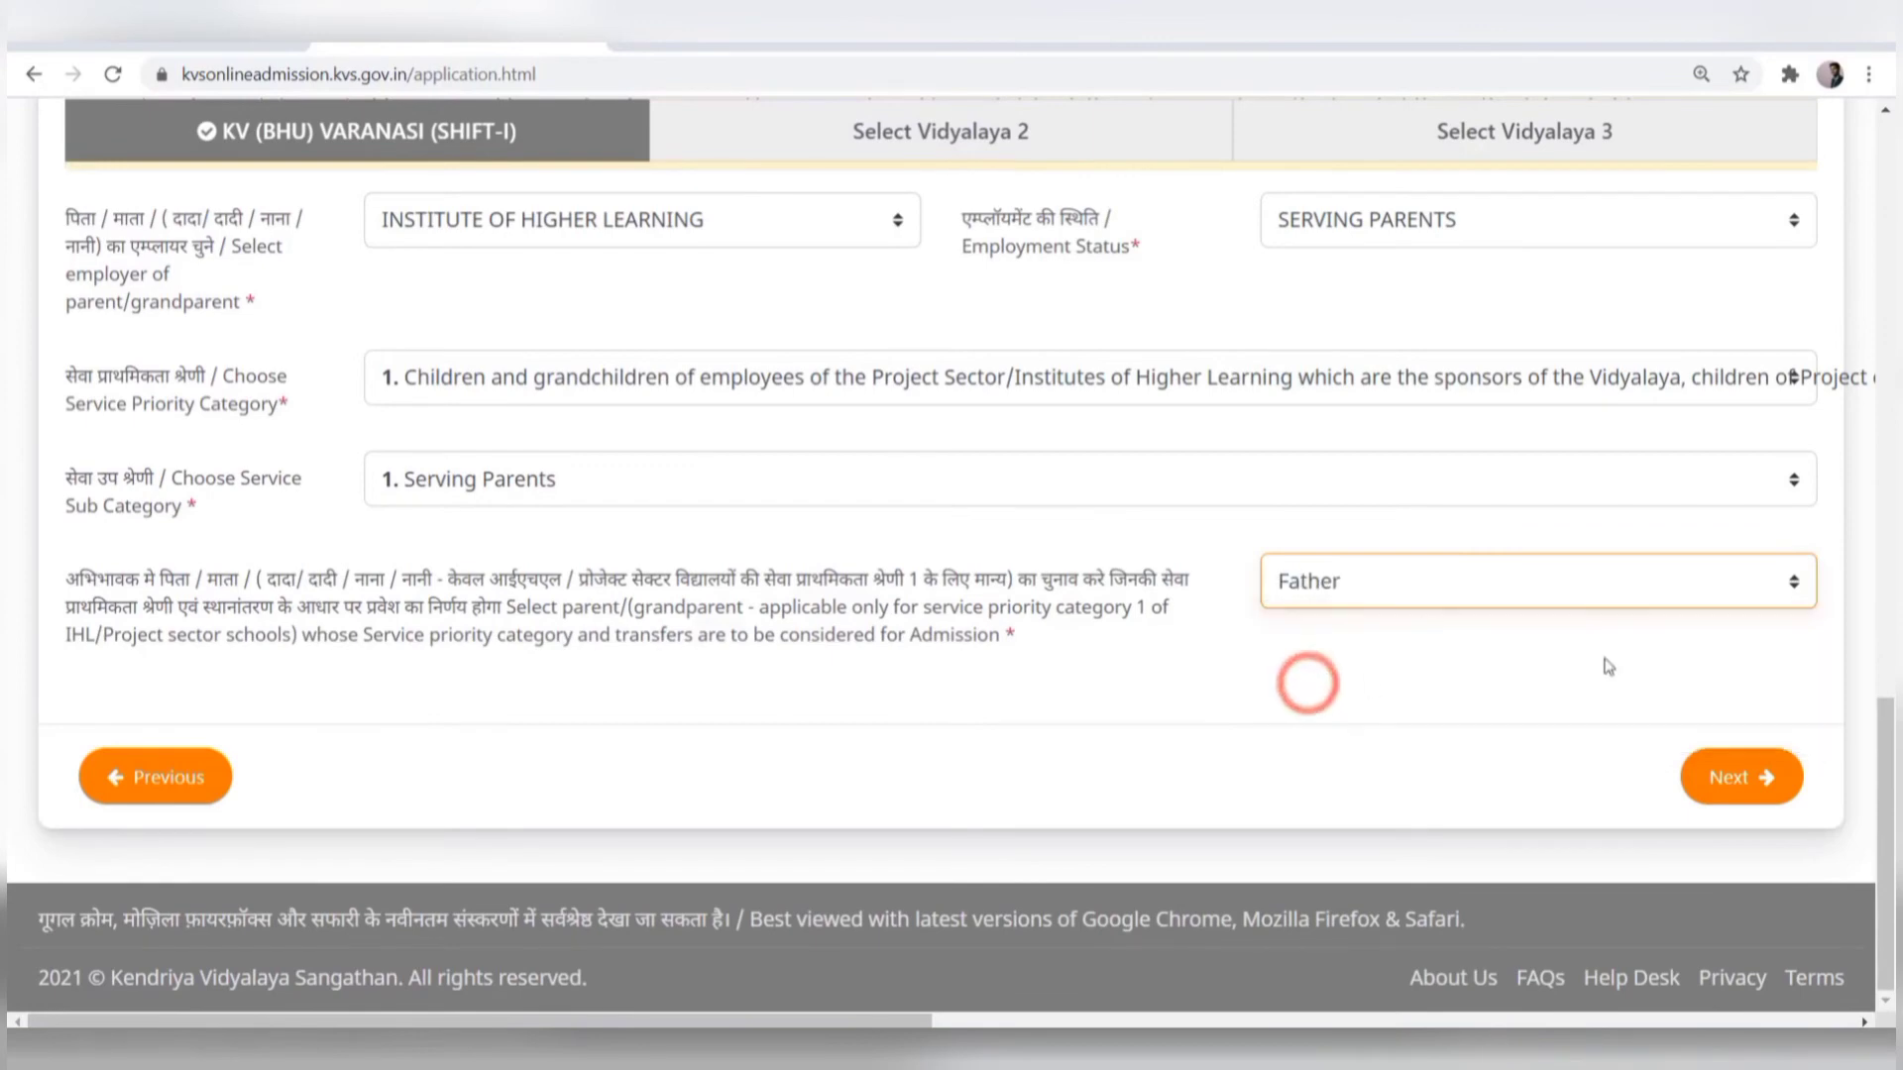
Advance to Upload Documents and highlight the notice about required documents.
left_click(1724, 778)
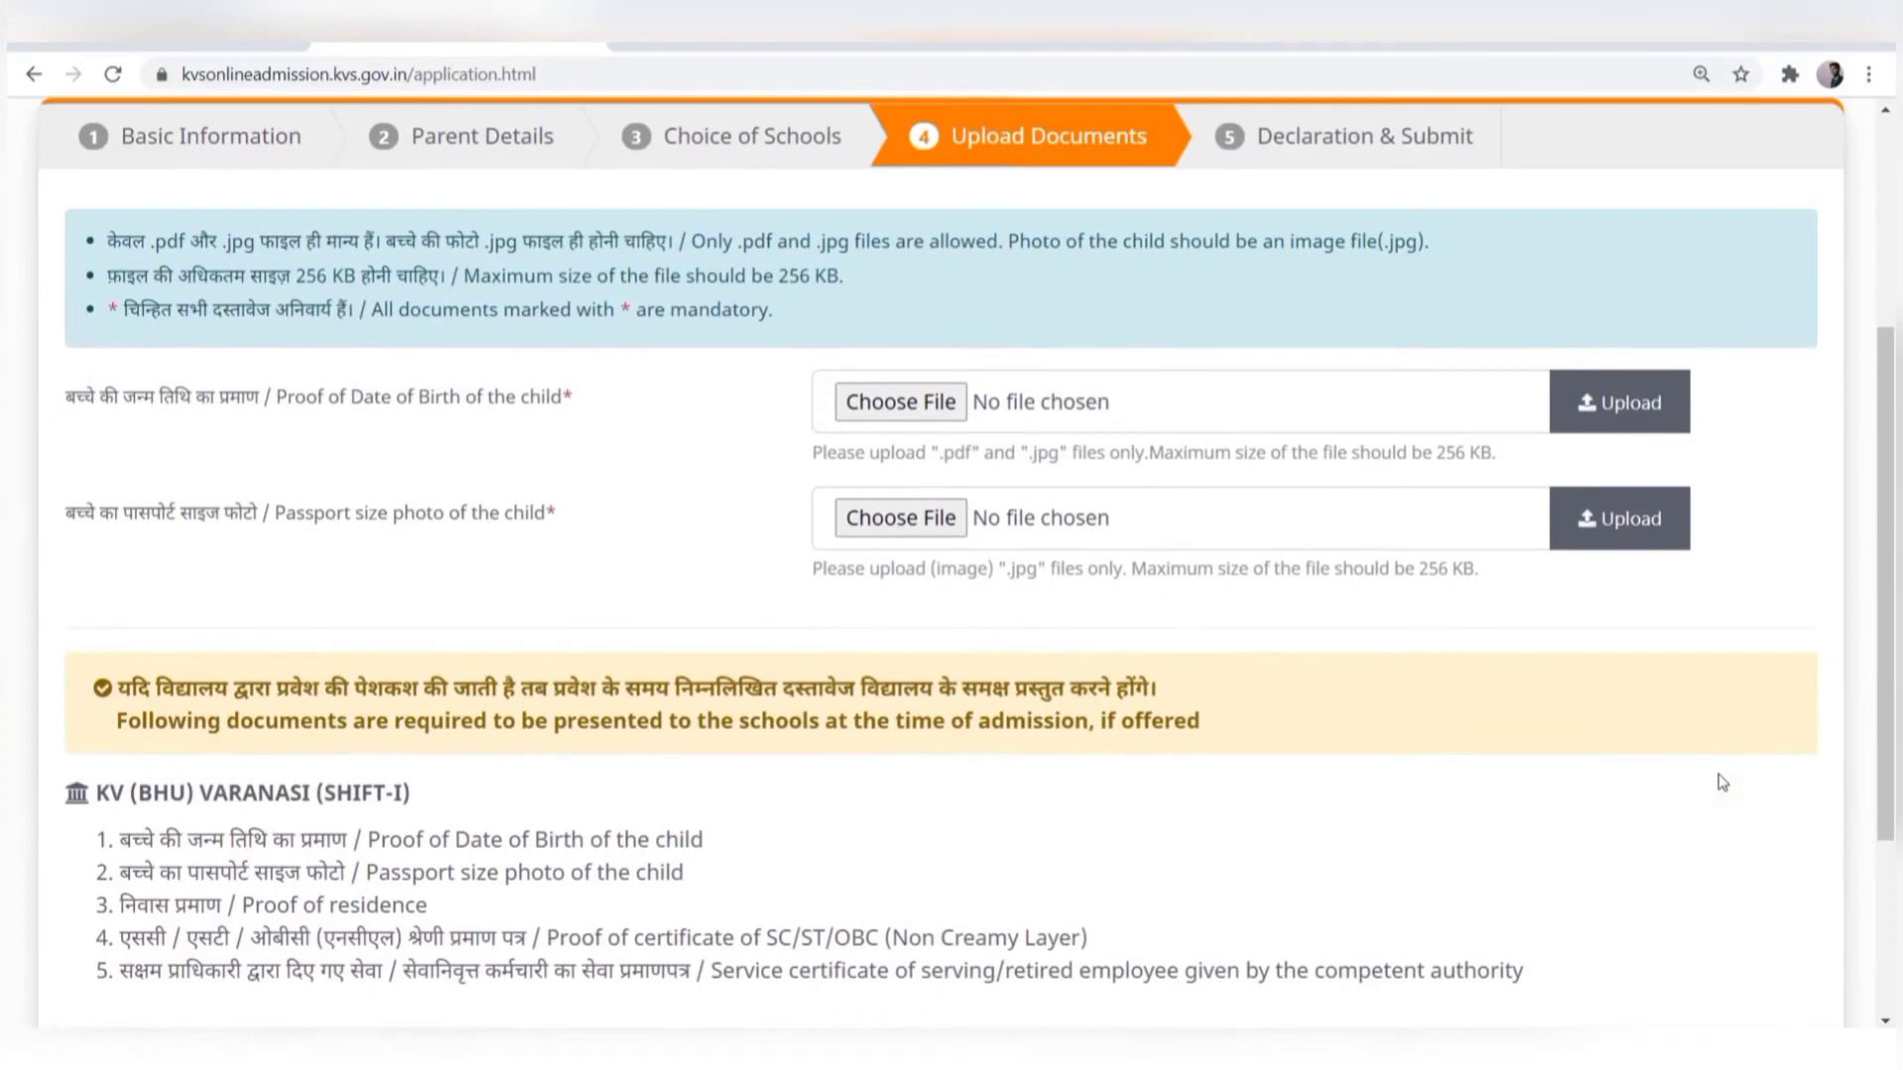
left_click(755, 148)
scroll(1890, 760, "down", 3)
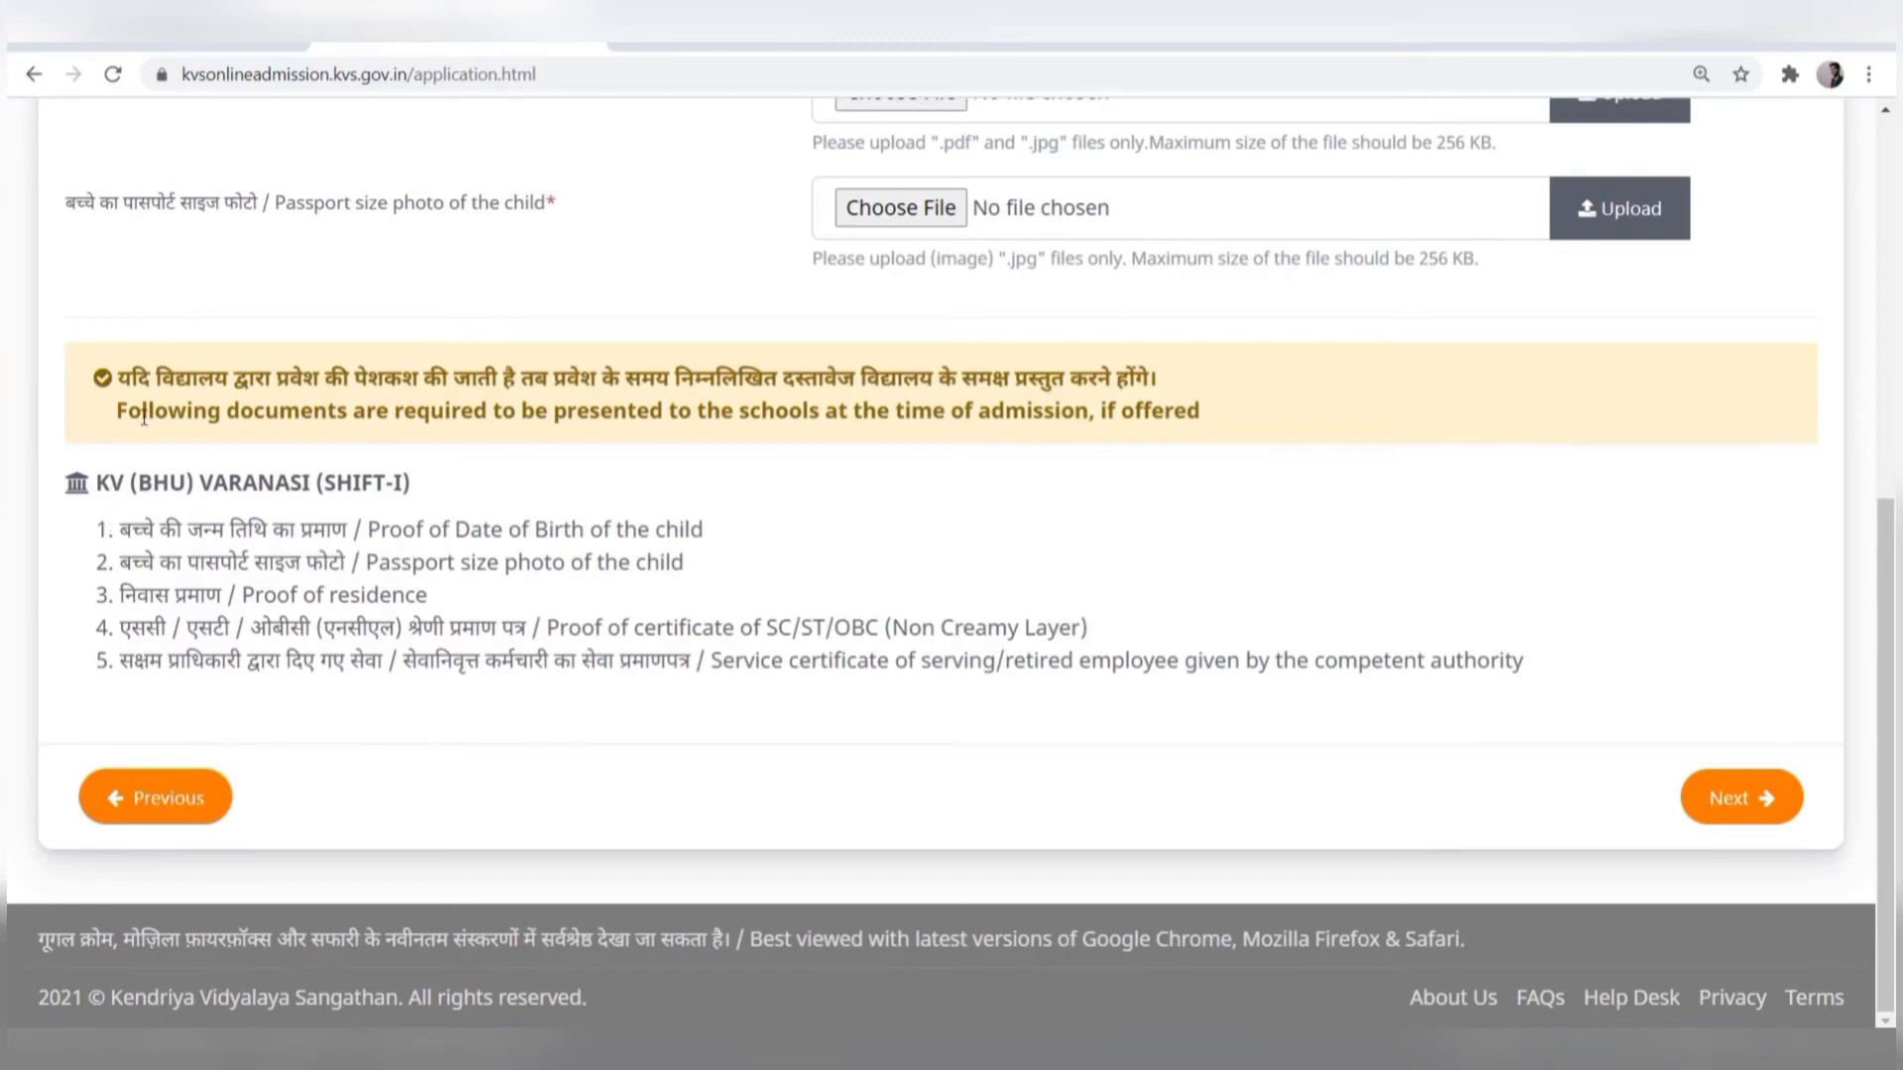
left_click_drag(117, 410, 1232, 408)
left_click(1218, 436)
Read through the documents required for KV (BHU) VARANASI (SHIFT-I).
left_click(737, 531)
left_click(699, 565)
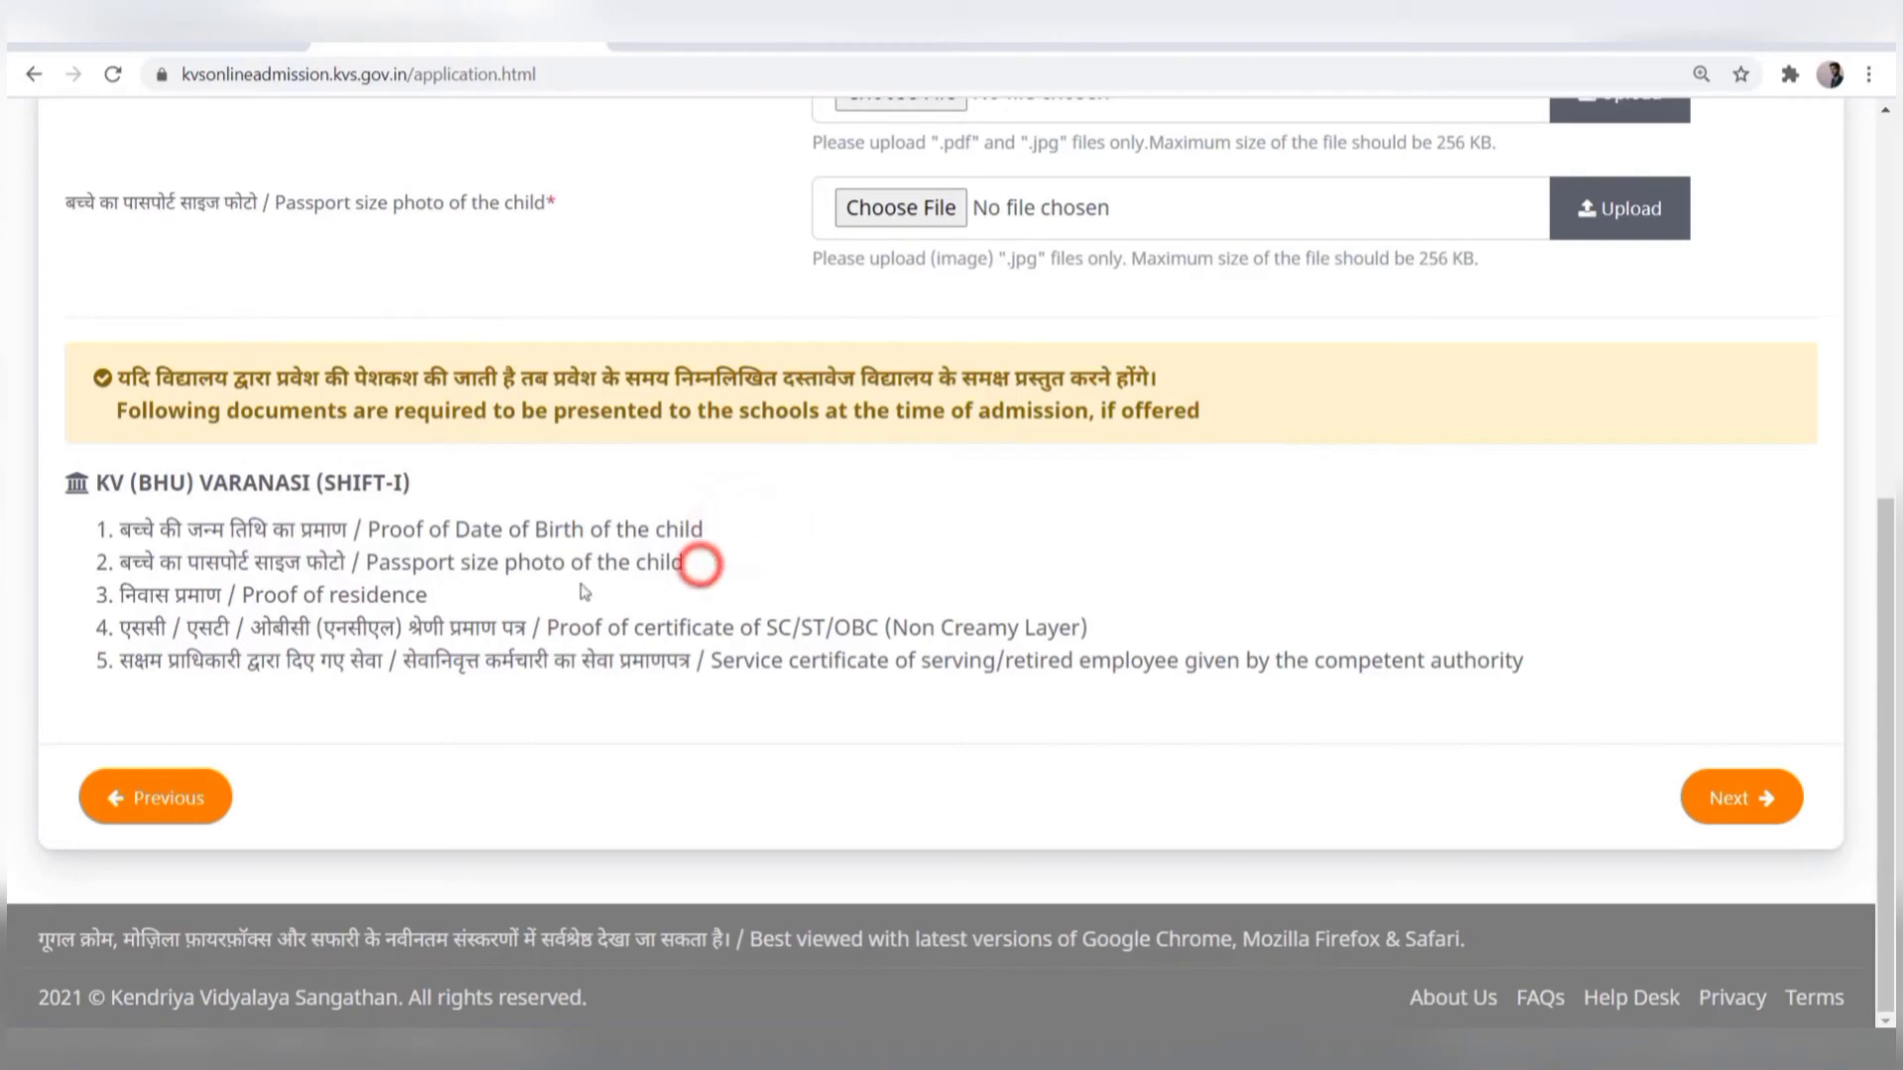
left_click(463, 606)
left_click(1108, 632)
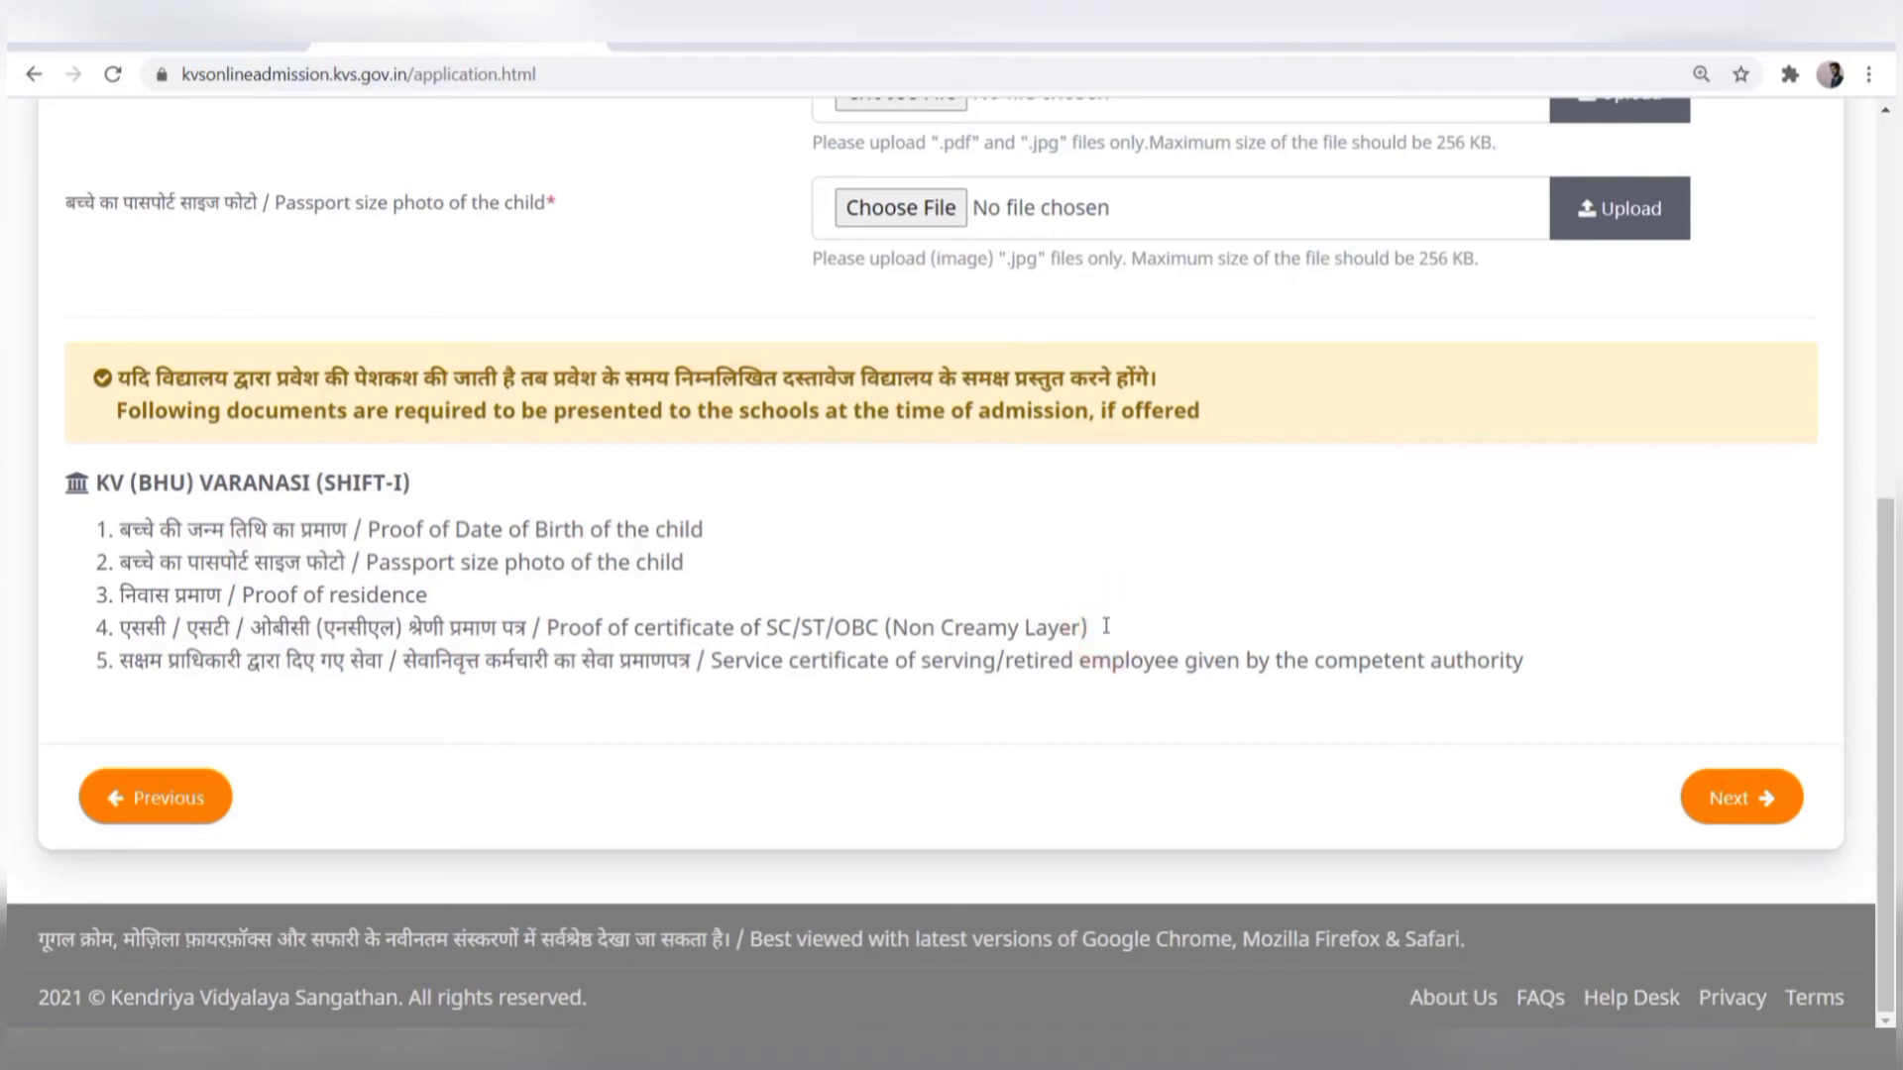
left_click(1539, 668)
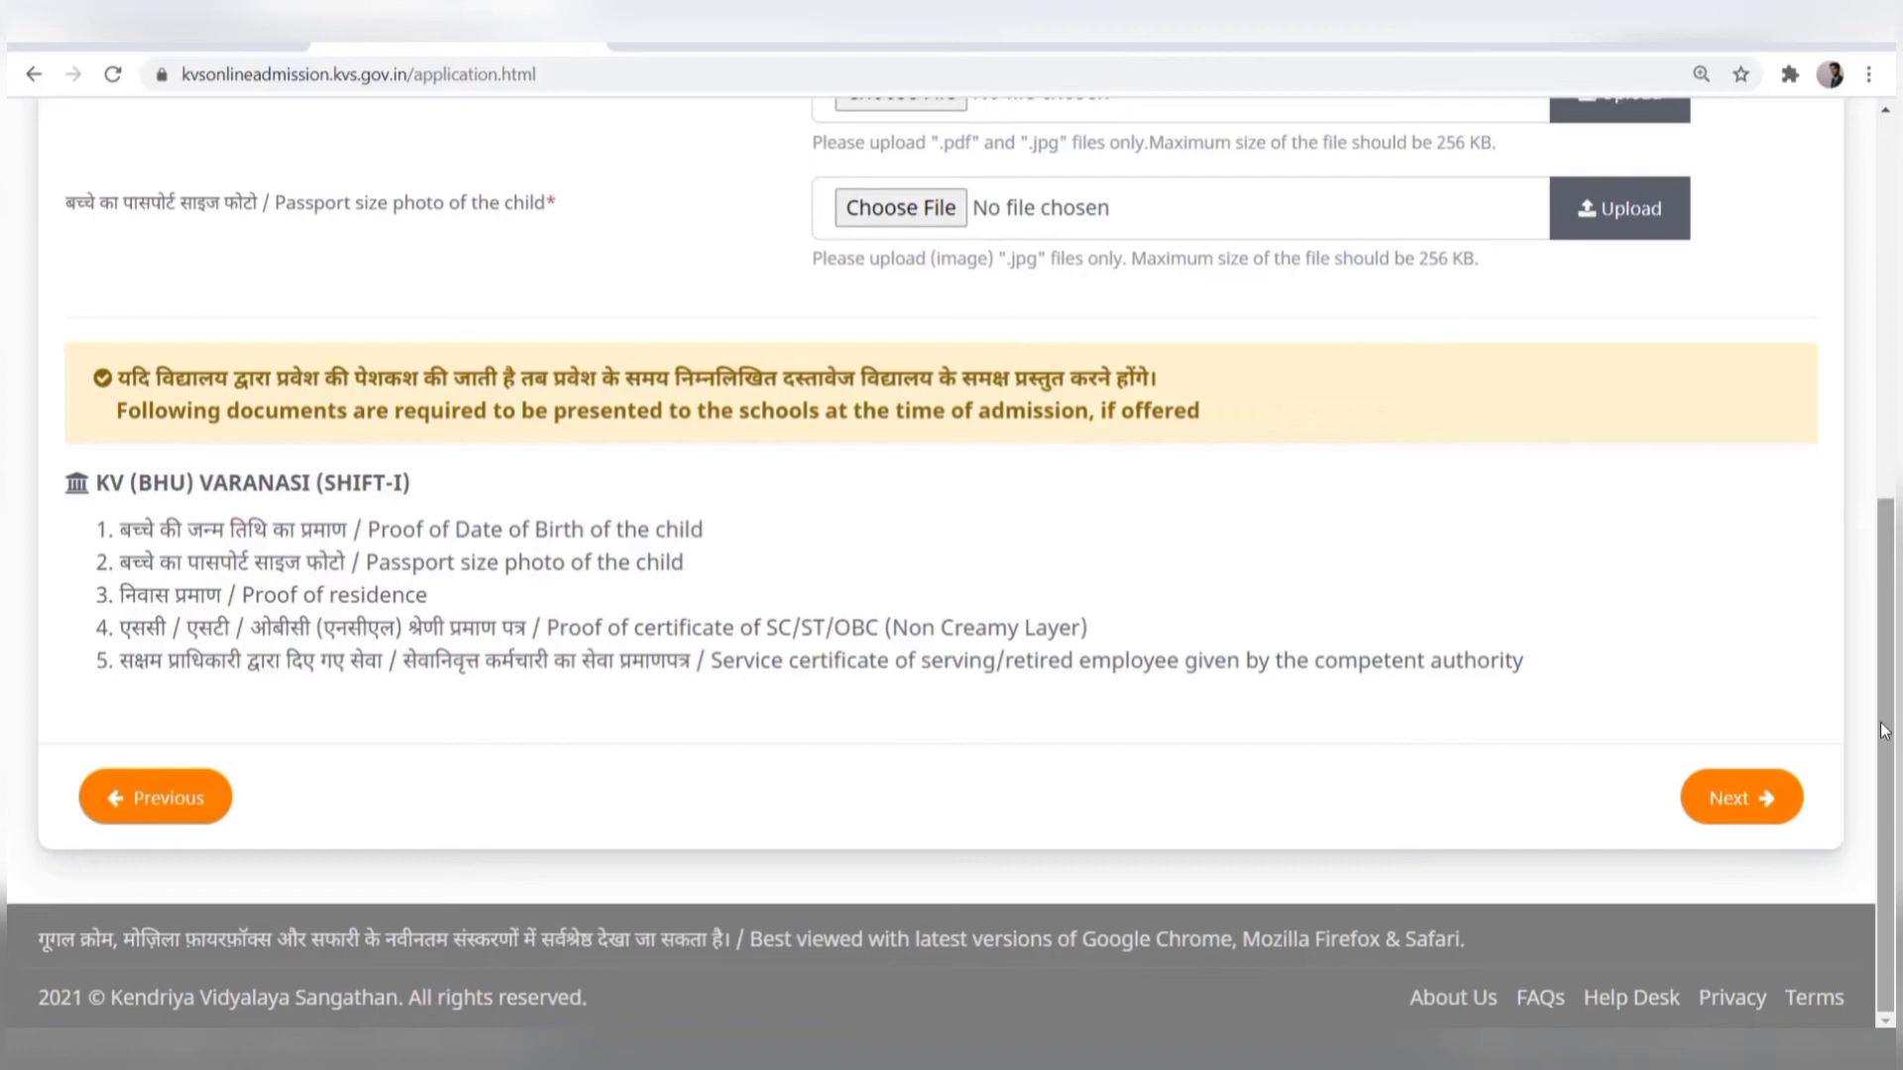
left_click_drag(1882, 731, 1889, 605)
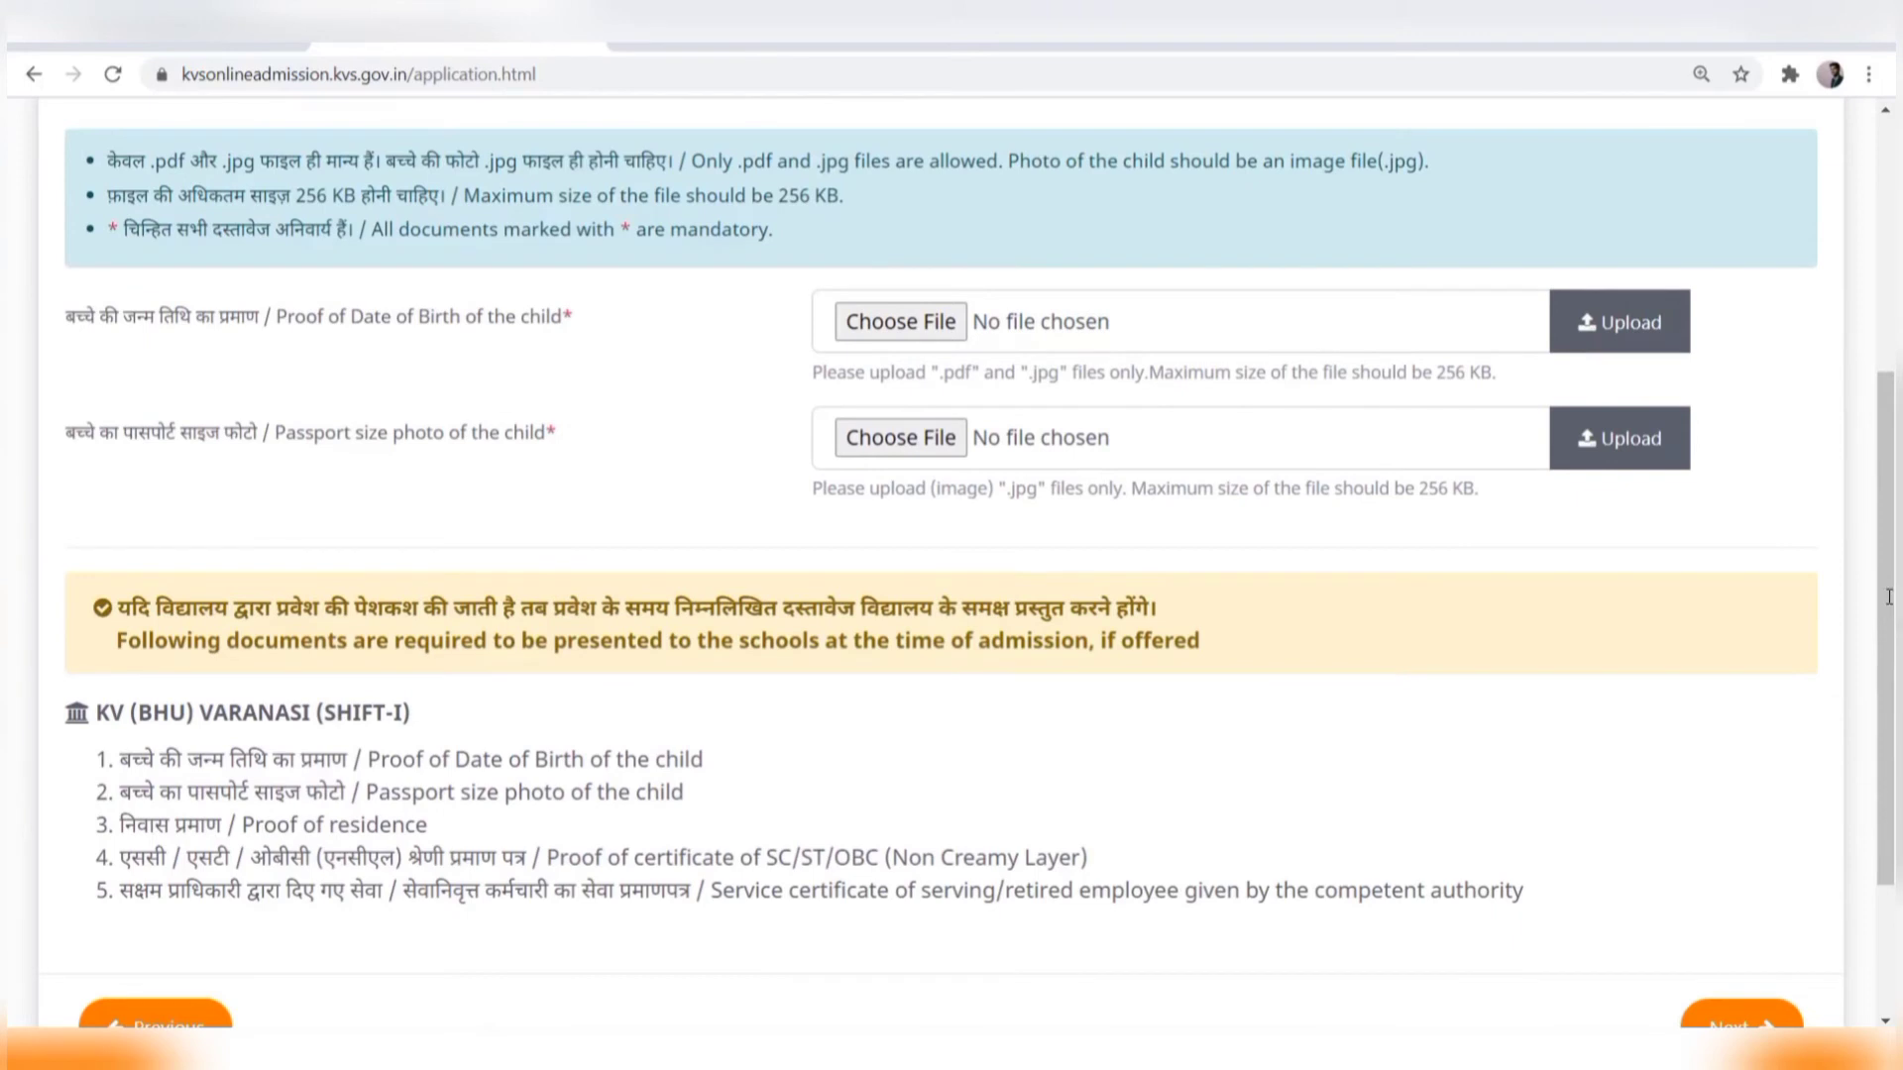
left_click_drag(1891, 614, 1892, 703)
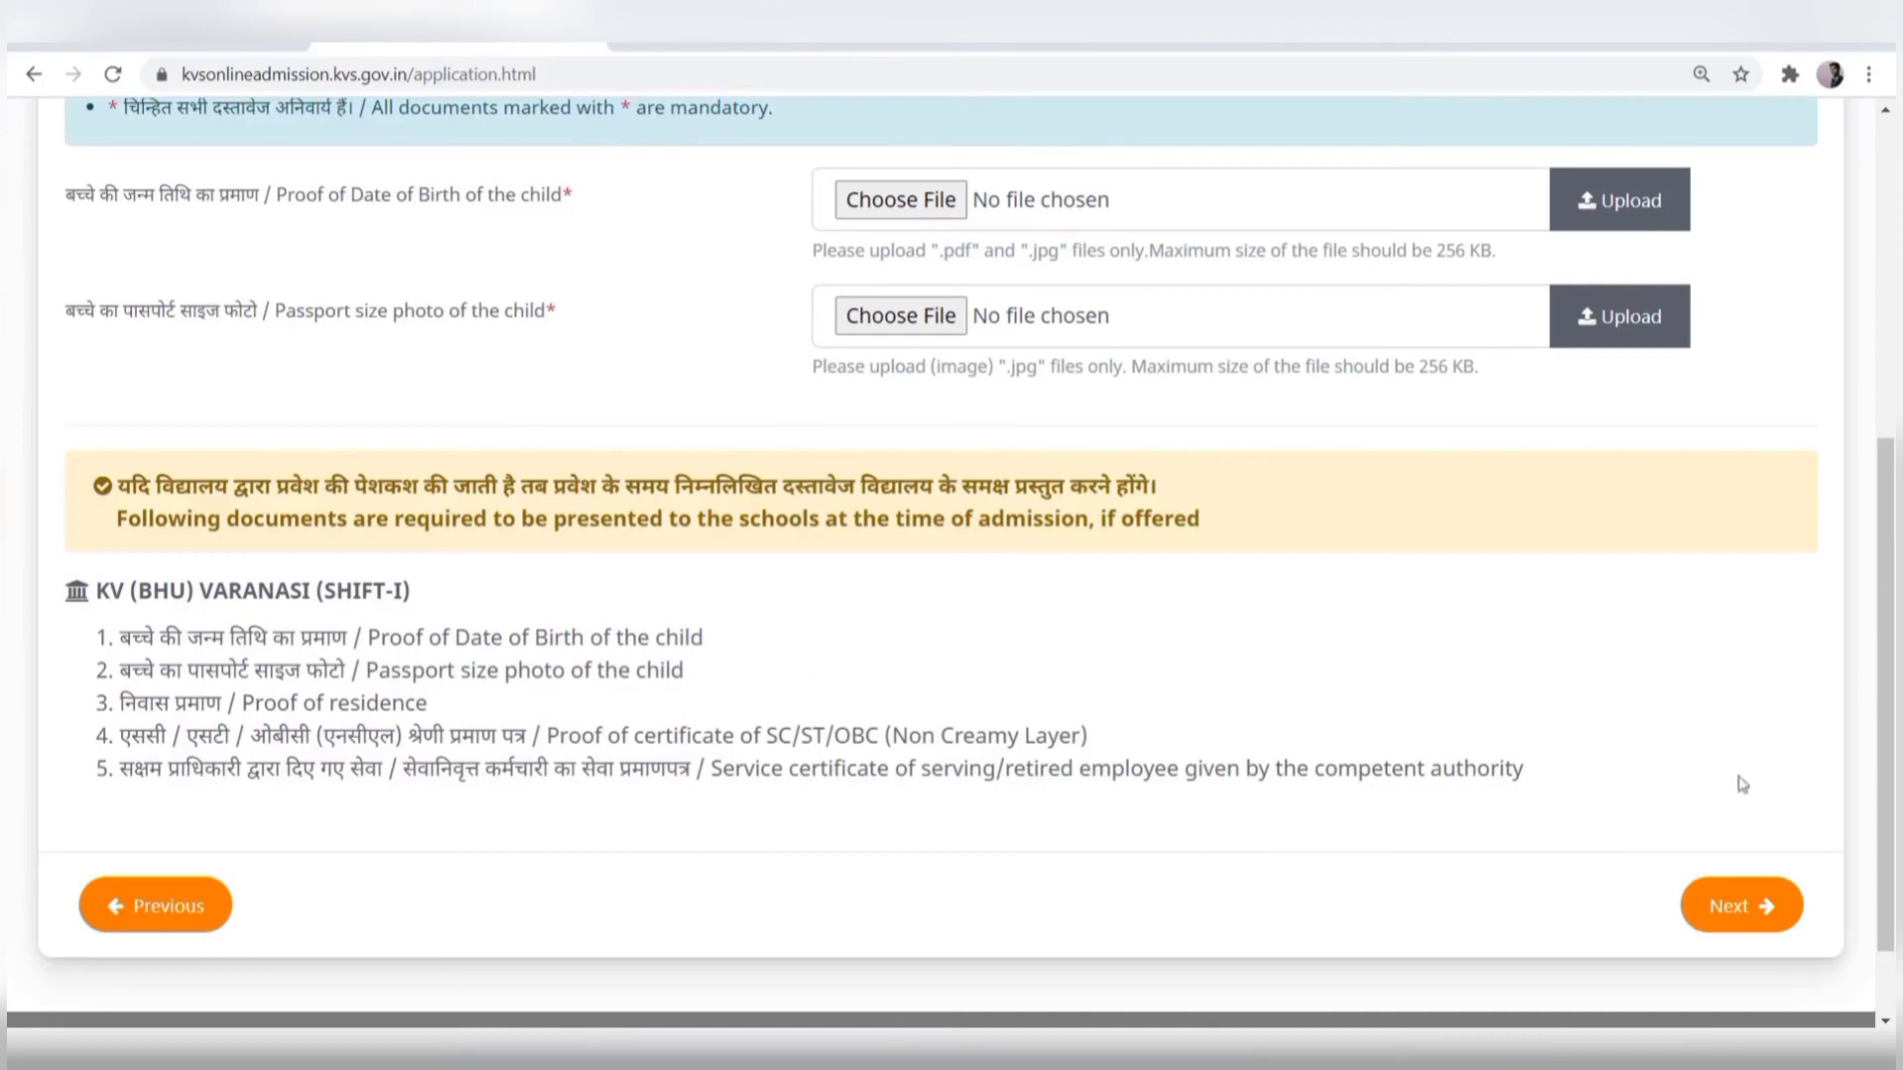
left_click_drag(1893, 792, 1894, 881)
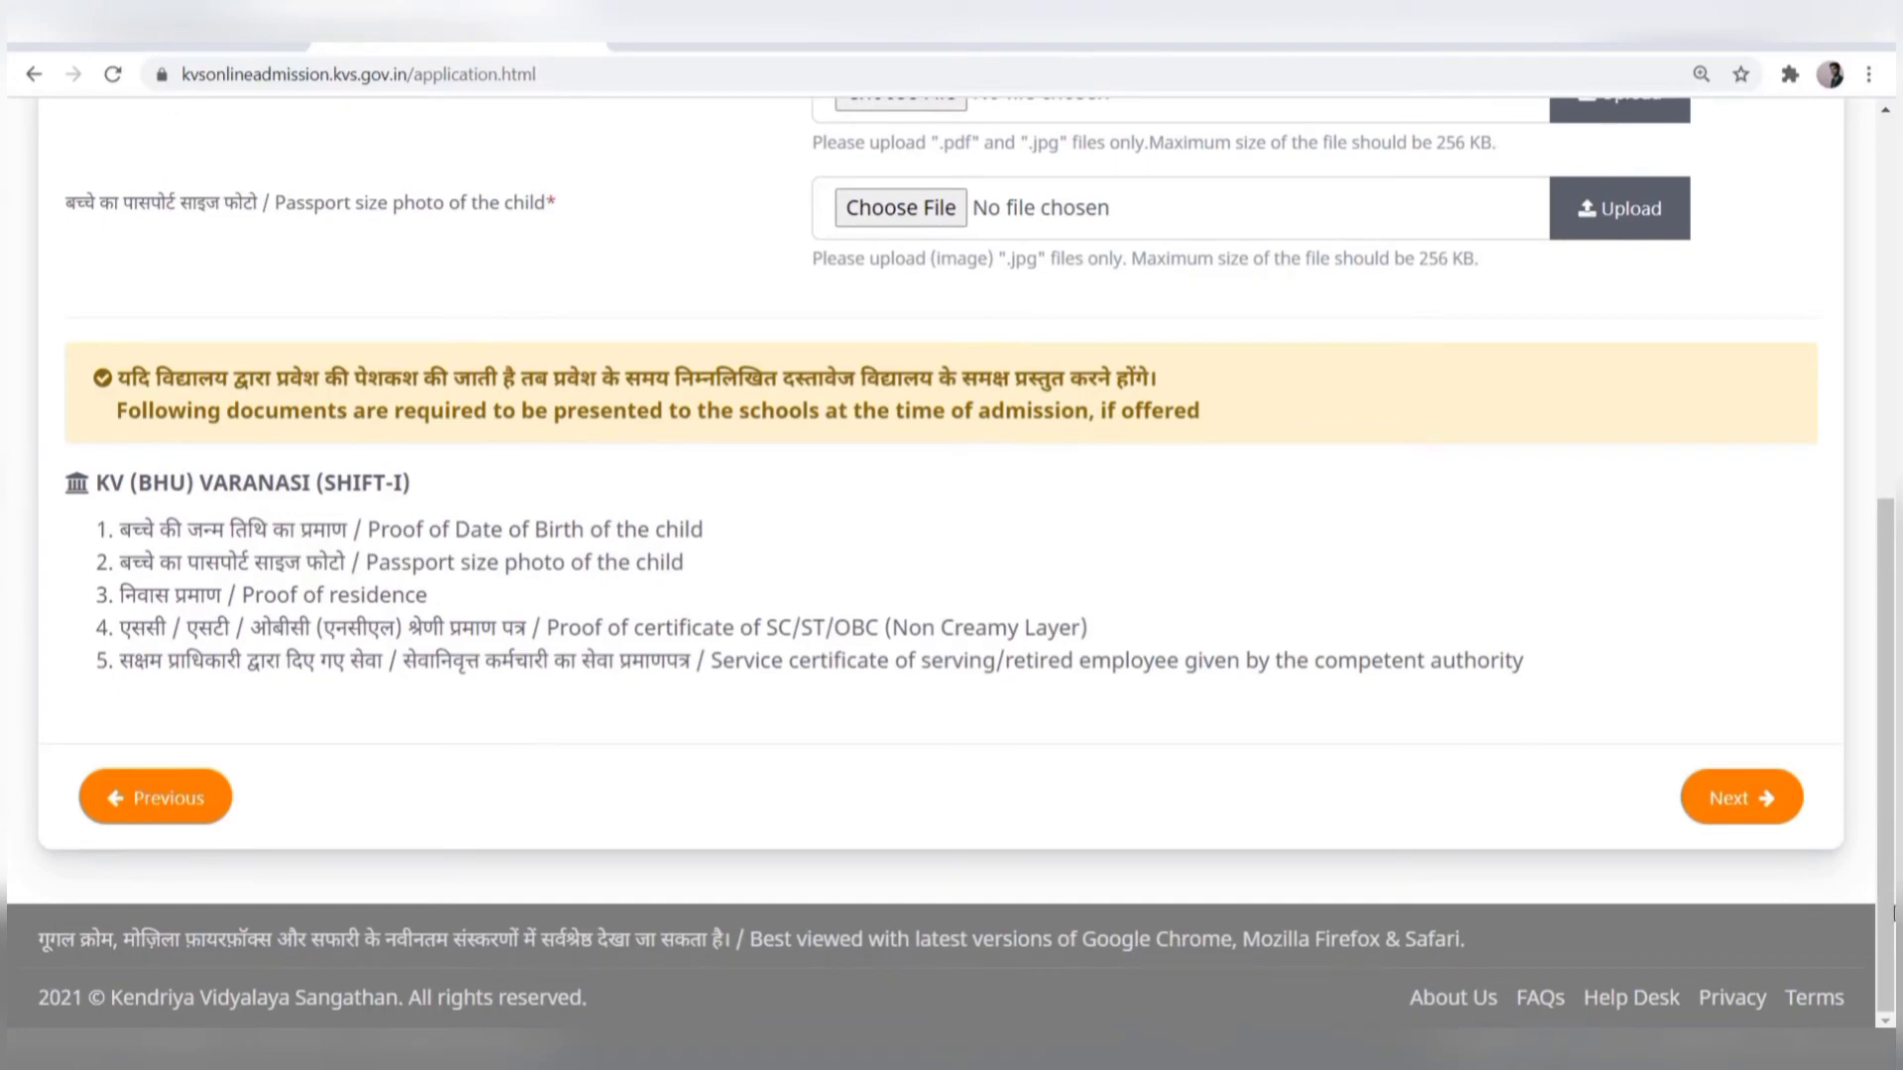
scroll(1891, 903, "up", 4)
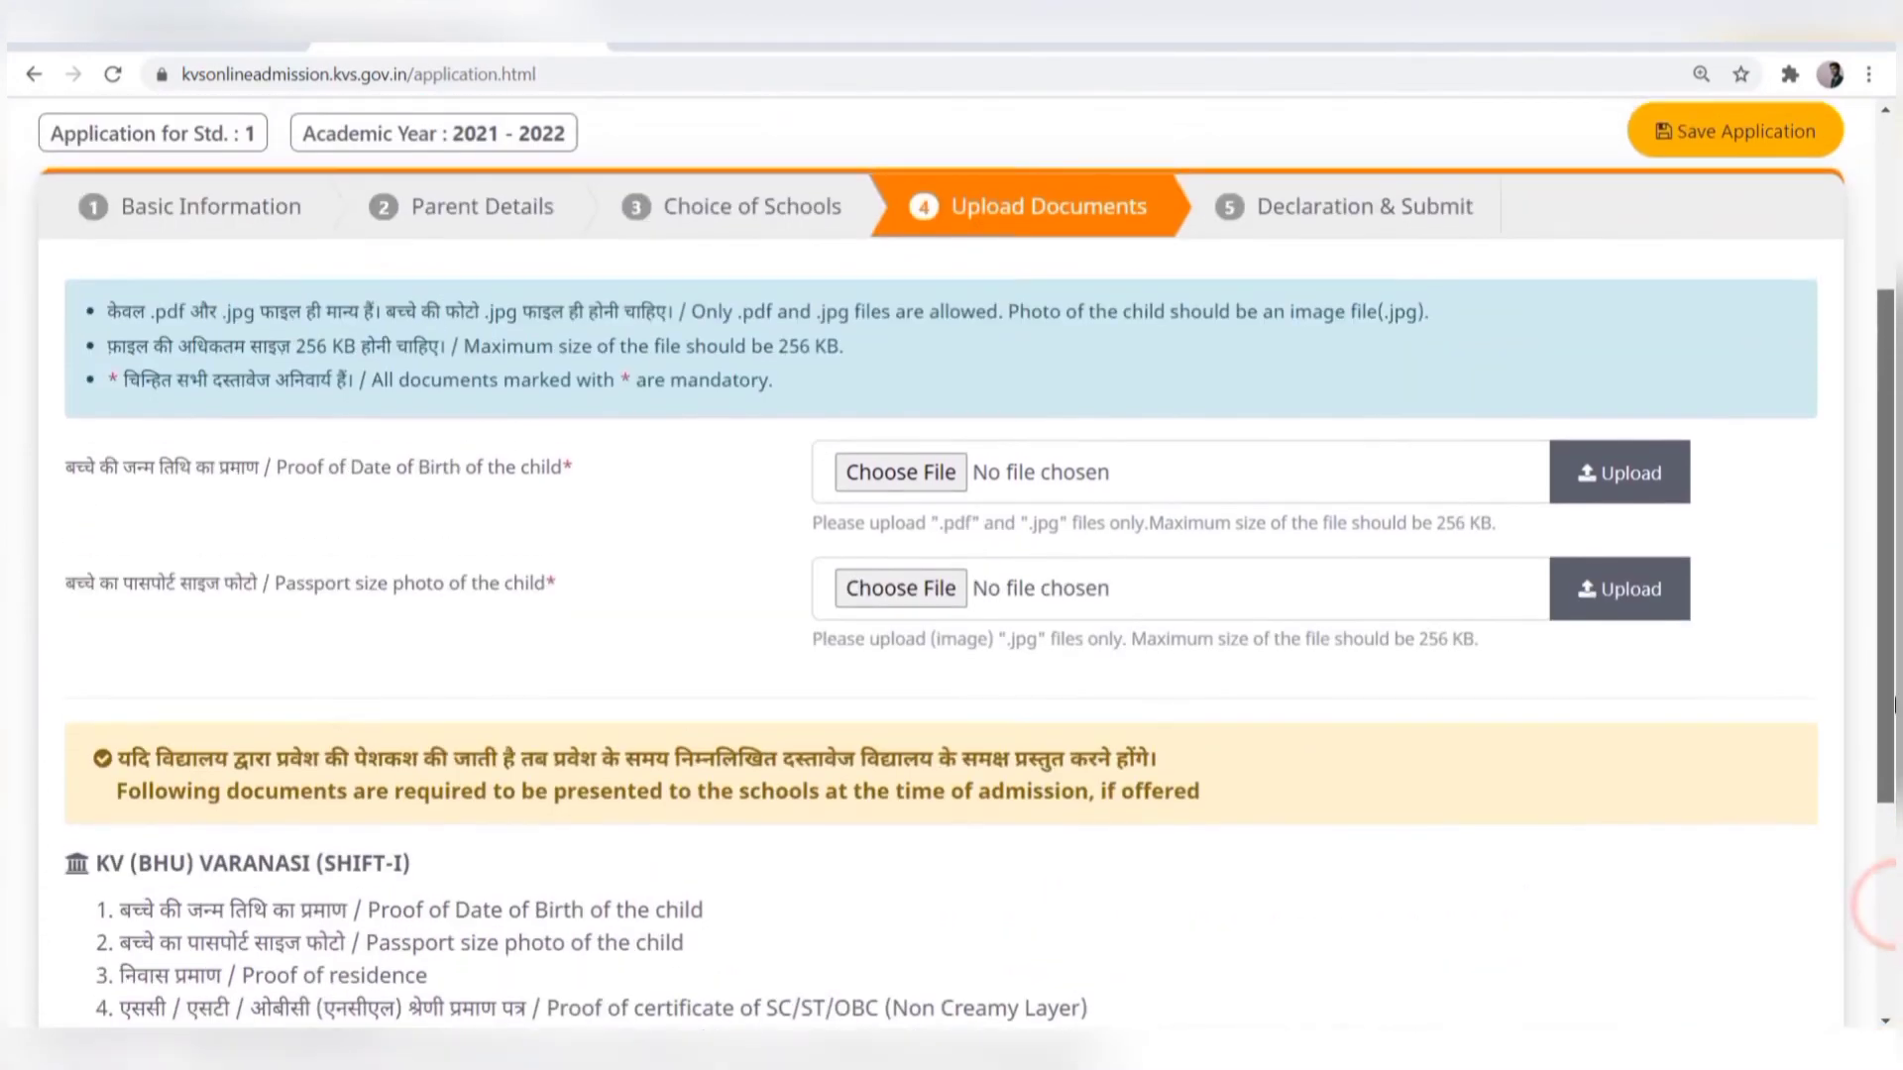
scroll(1892, 903, "down", 4)
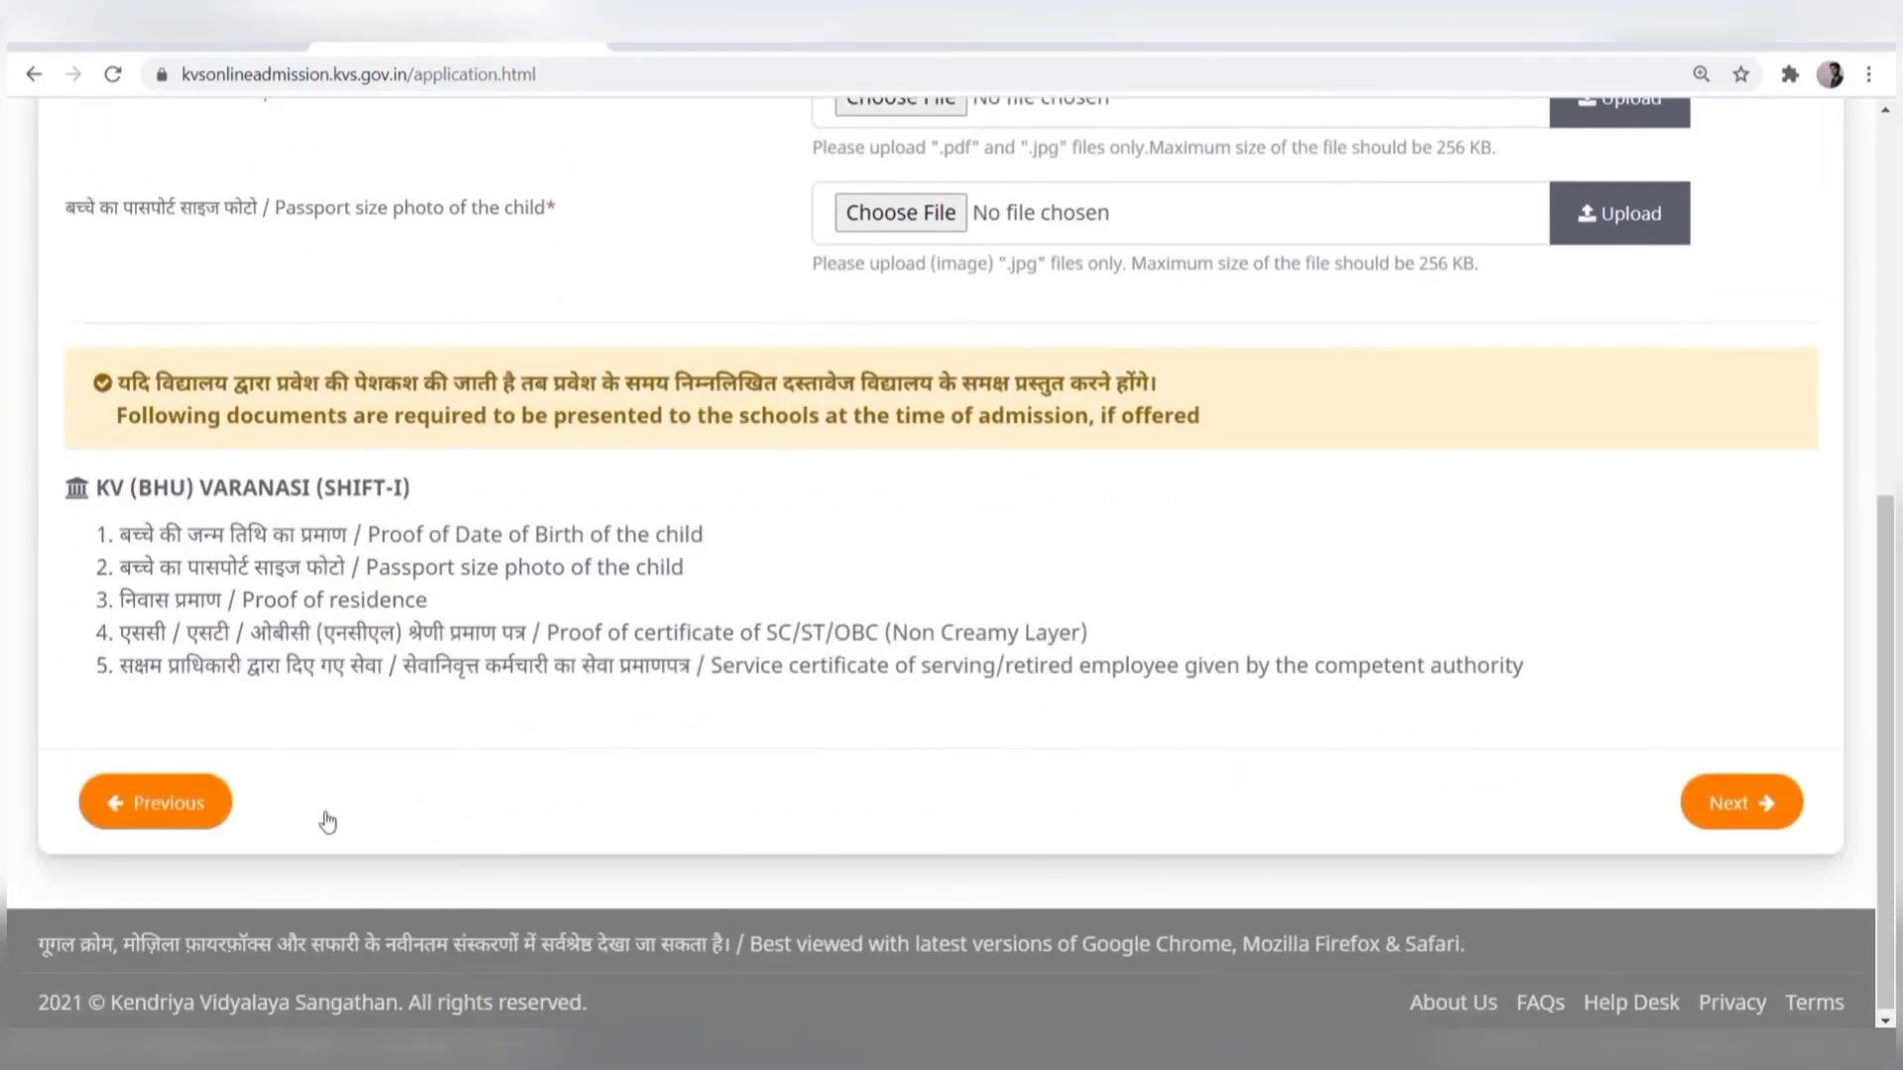
Go back to Choice of Schools and open the Select Vidyalaya 2 tab.
left_click(188, 803)
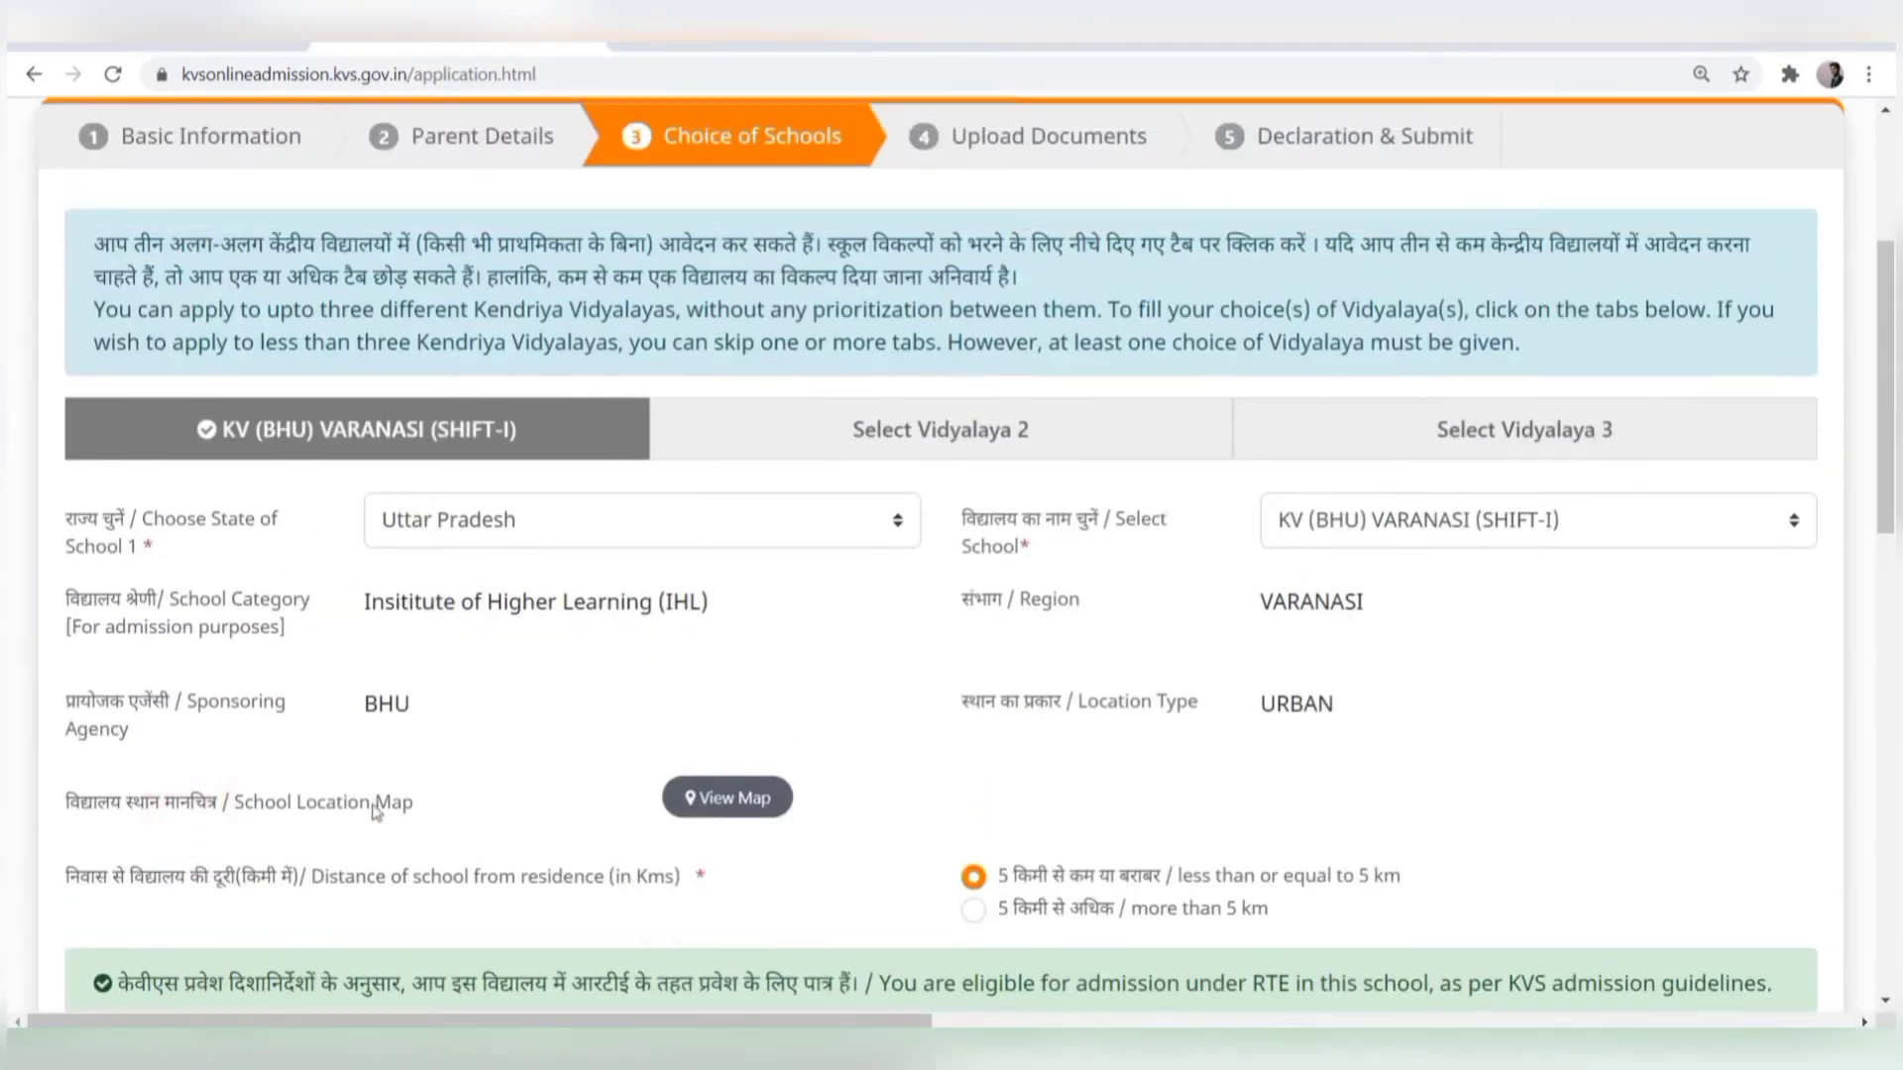
scroll(973, 812, "down", 10)
scroll(1019, 815, "down", 4)
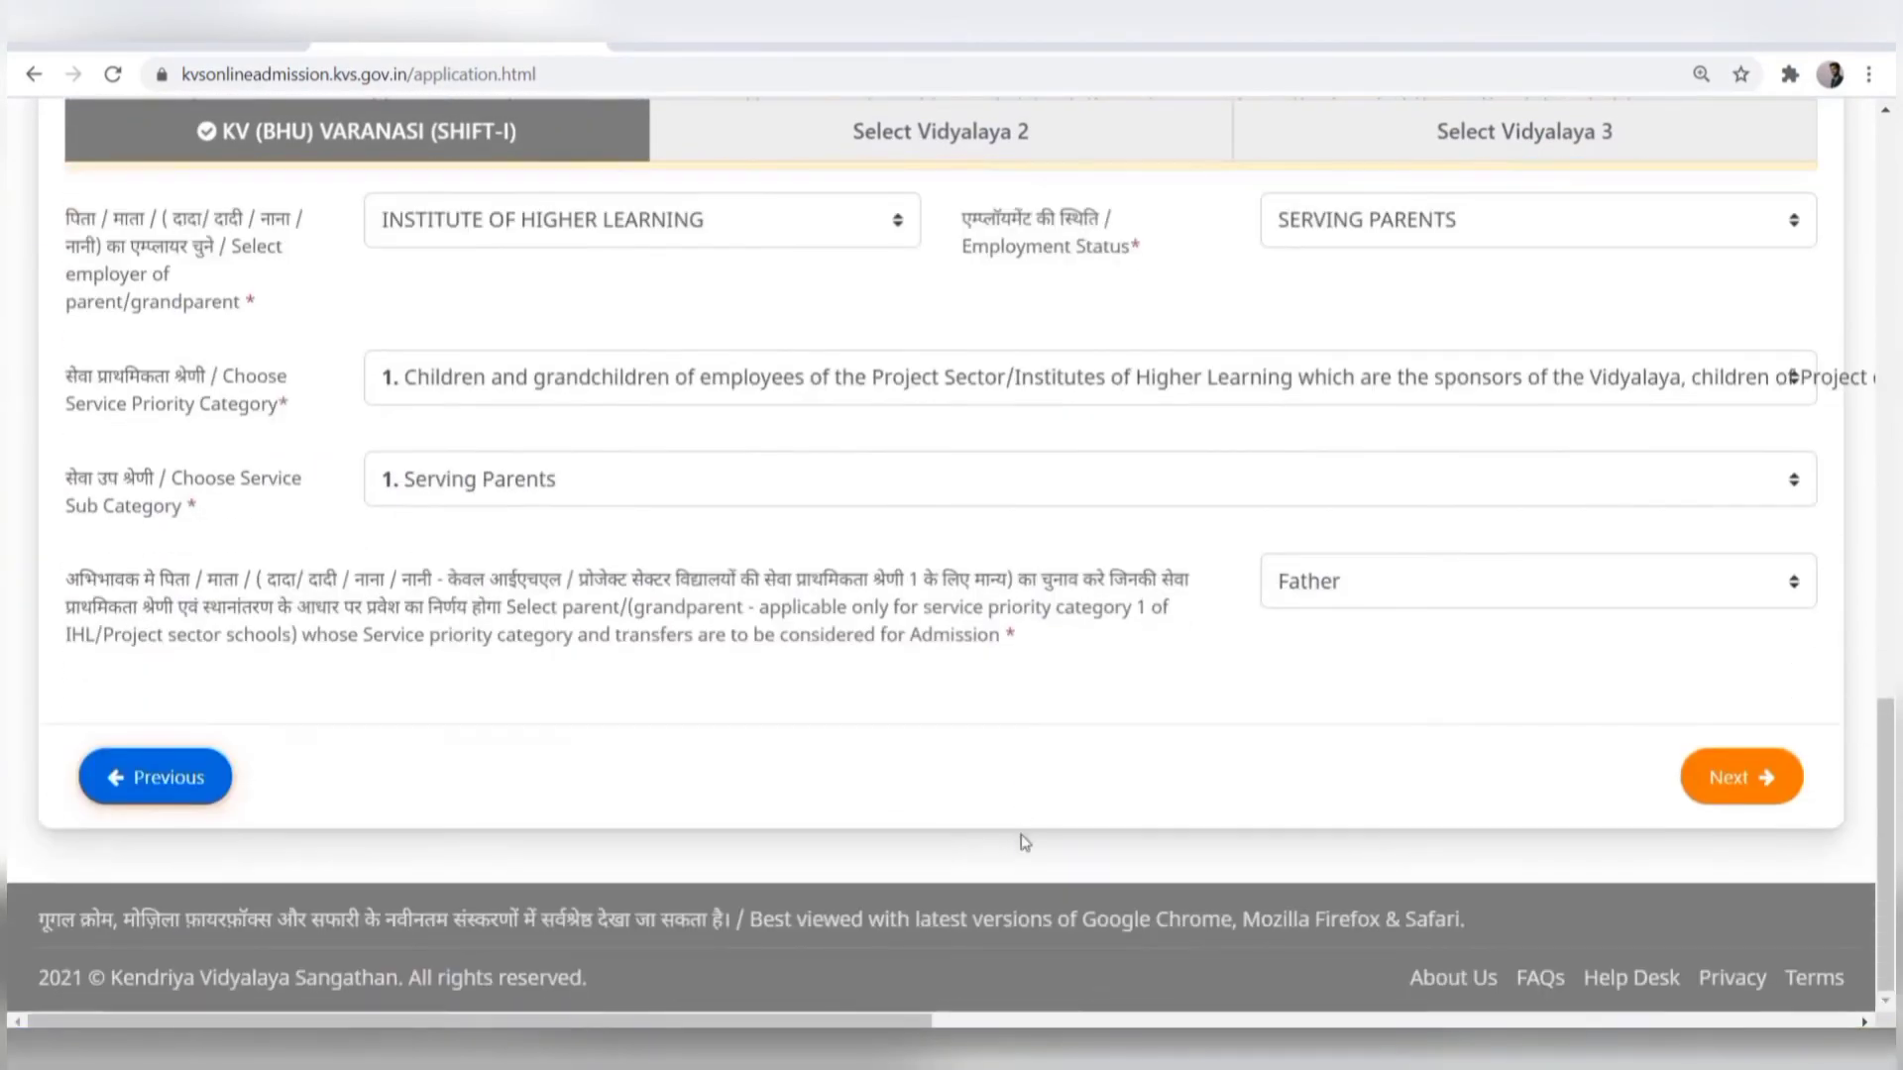
scroll(1021, 843, "up", 15)
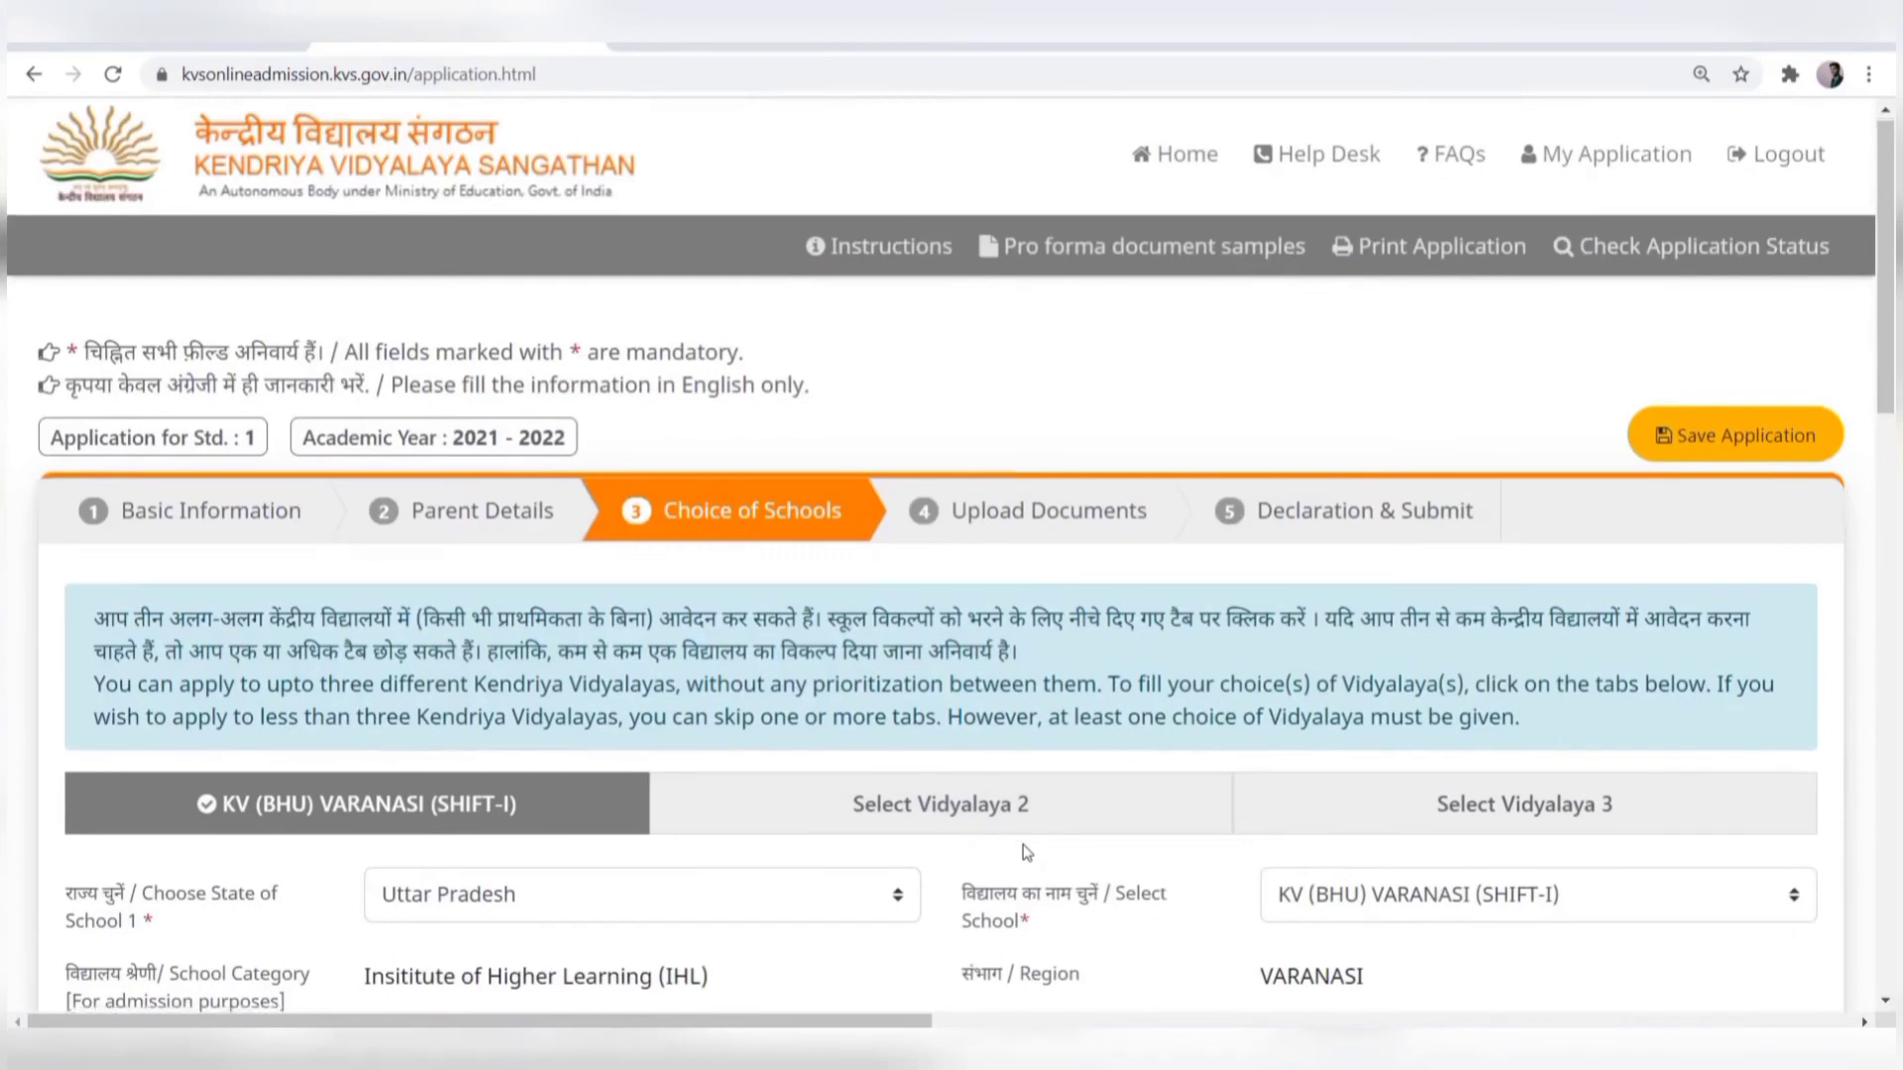
scroll(1025, 853, "down", 3)
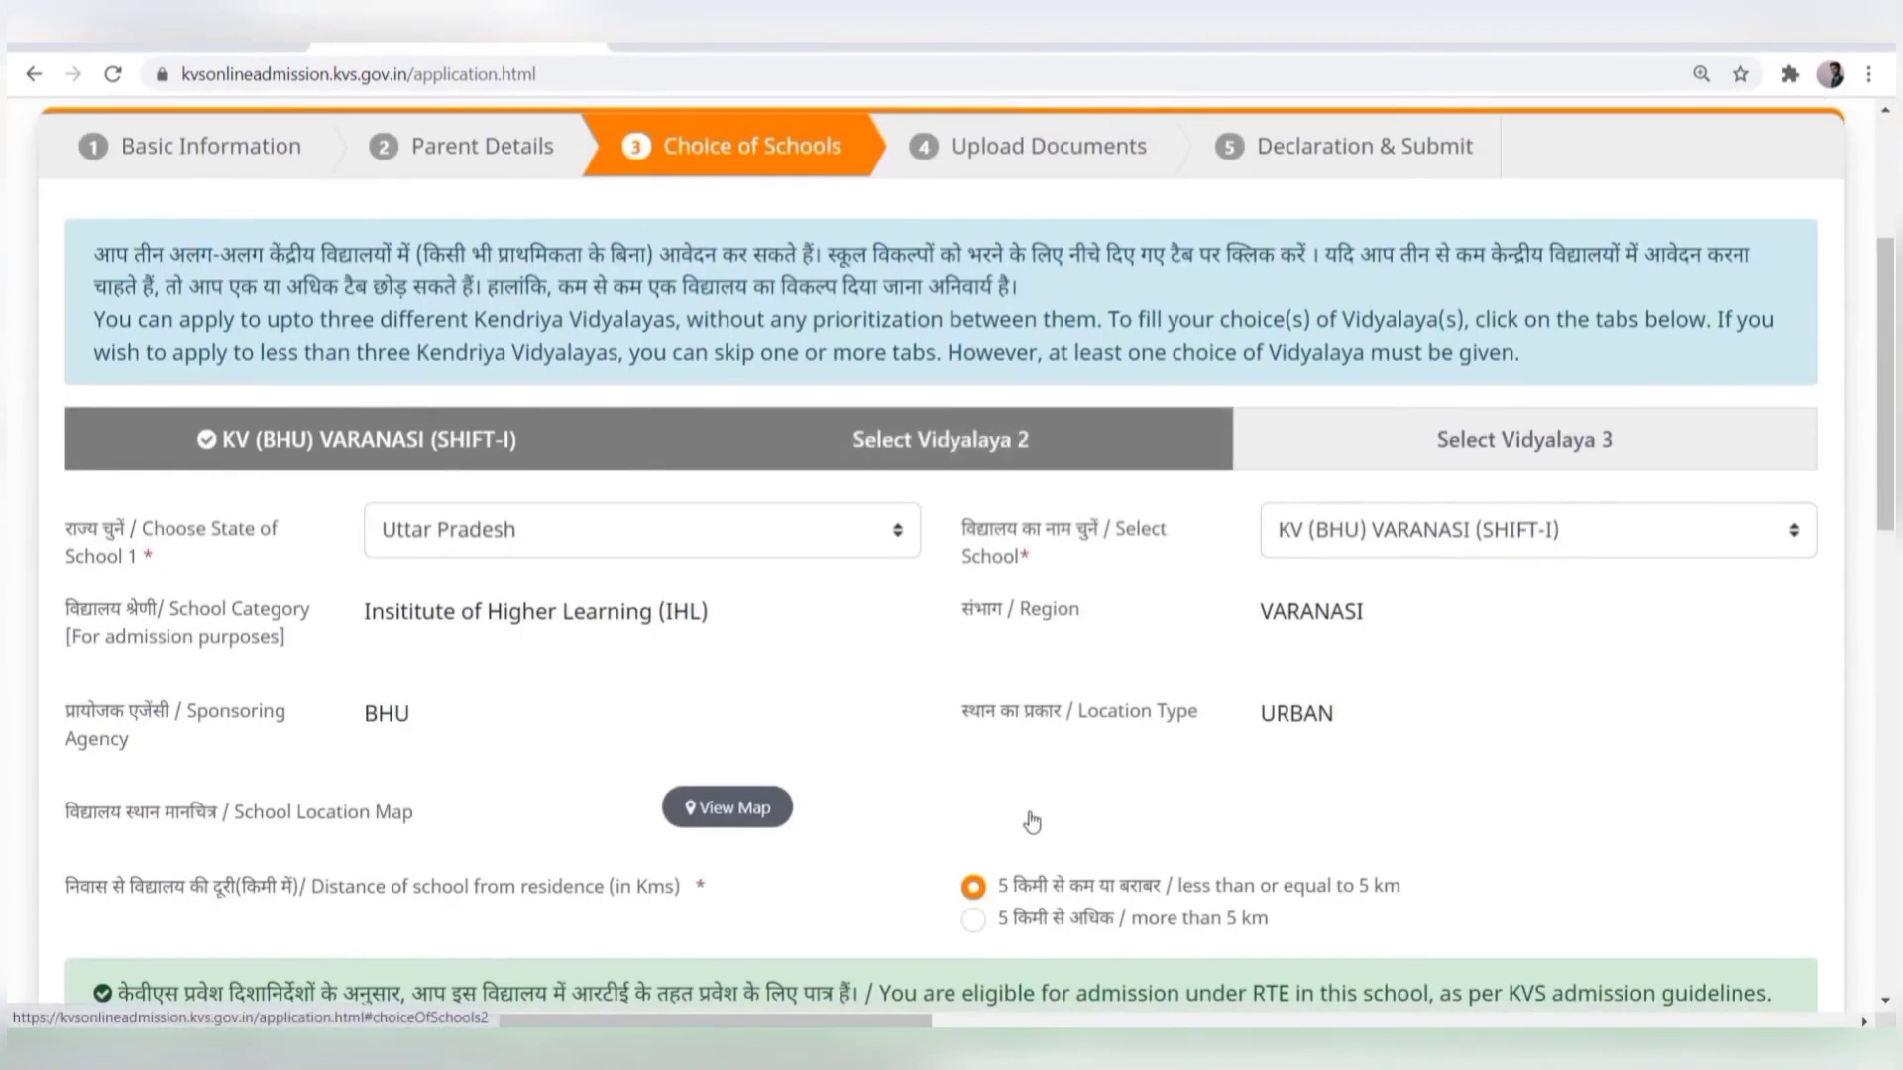
left_click(1106, 451)
left_click(1106, 451)
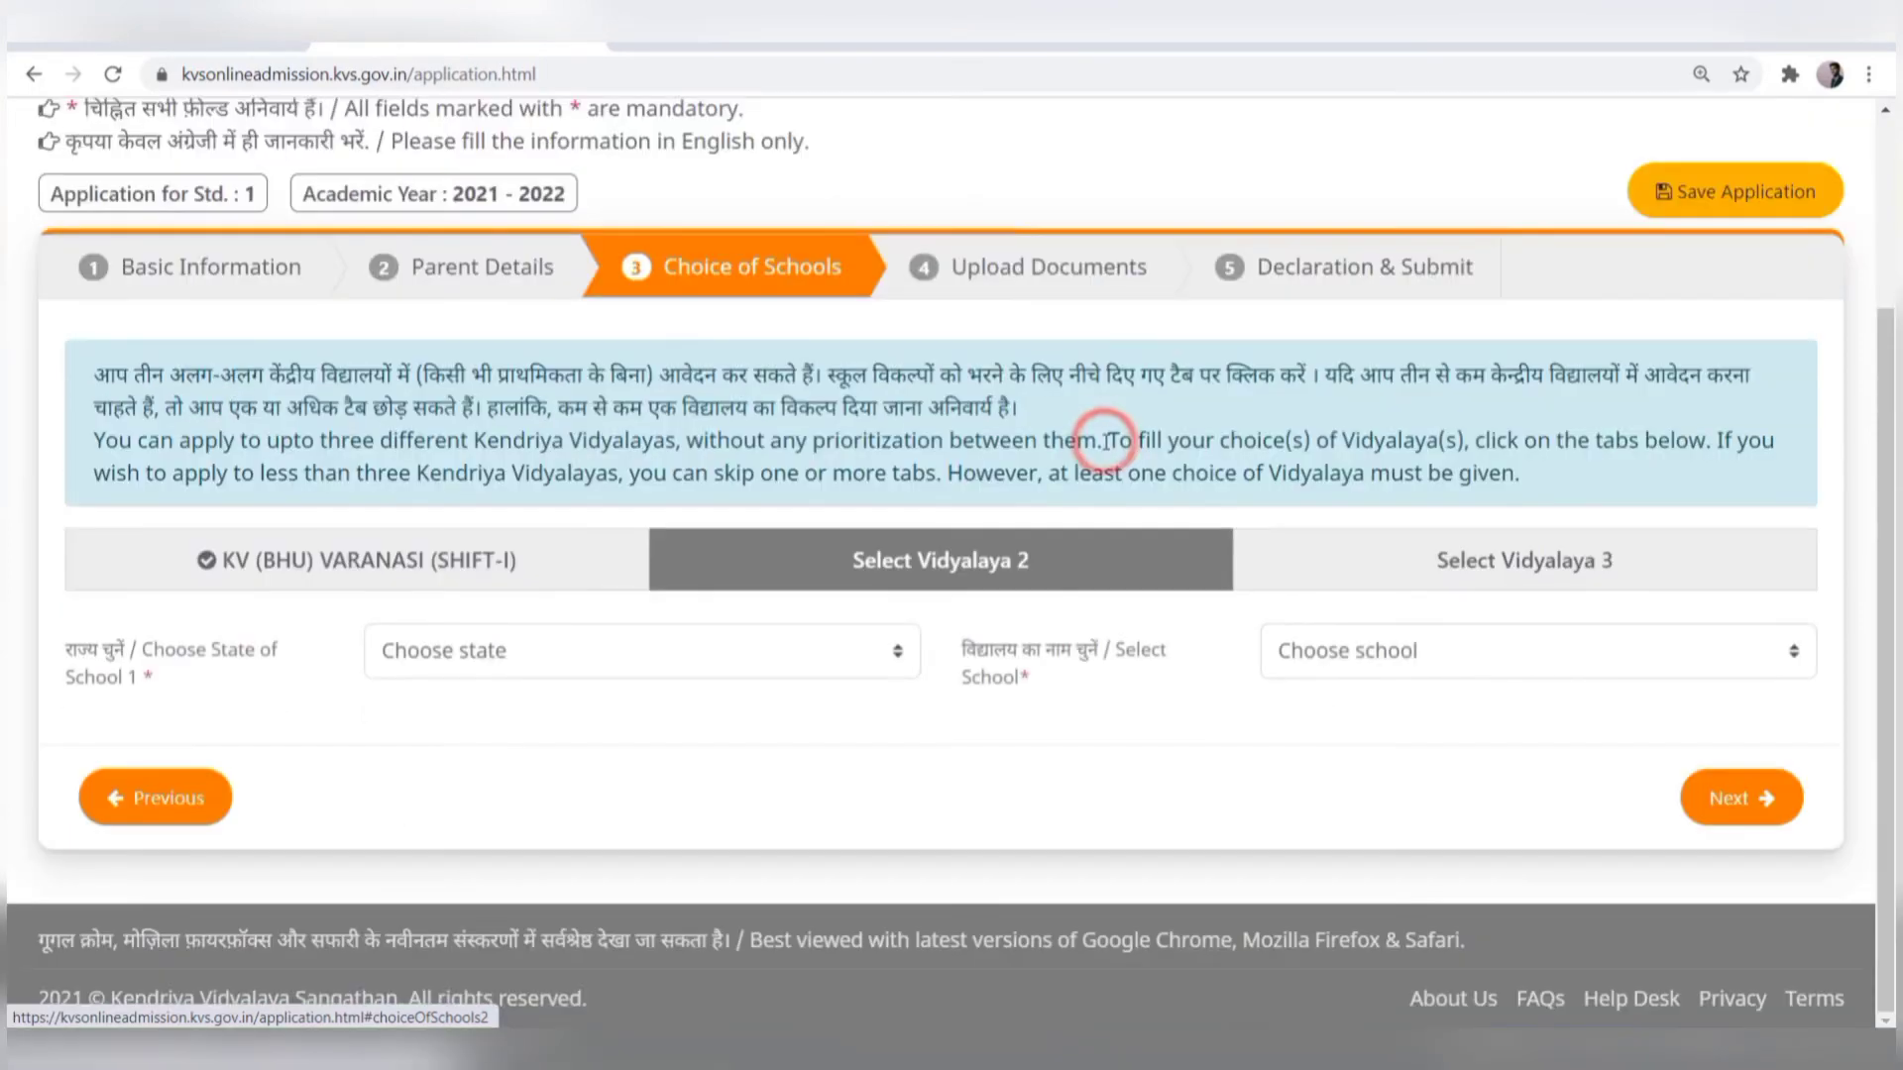
Choose Uttar Pradesh and KV (BHU) VARANASI (SHIFT-II) as the second school.
left_click(890, 660)
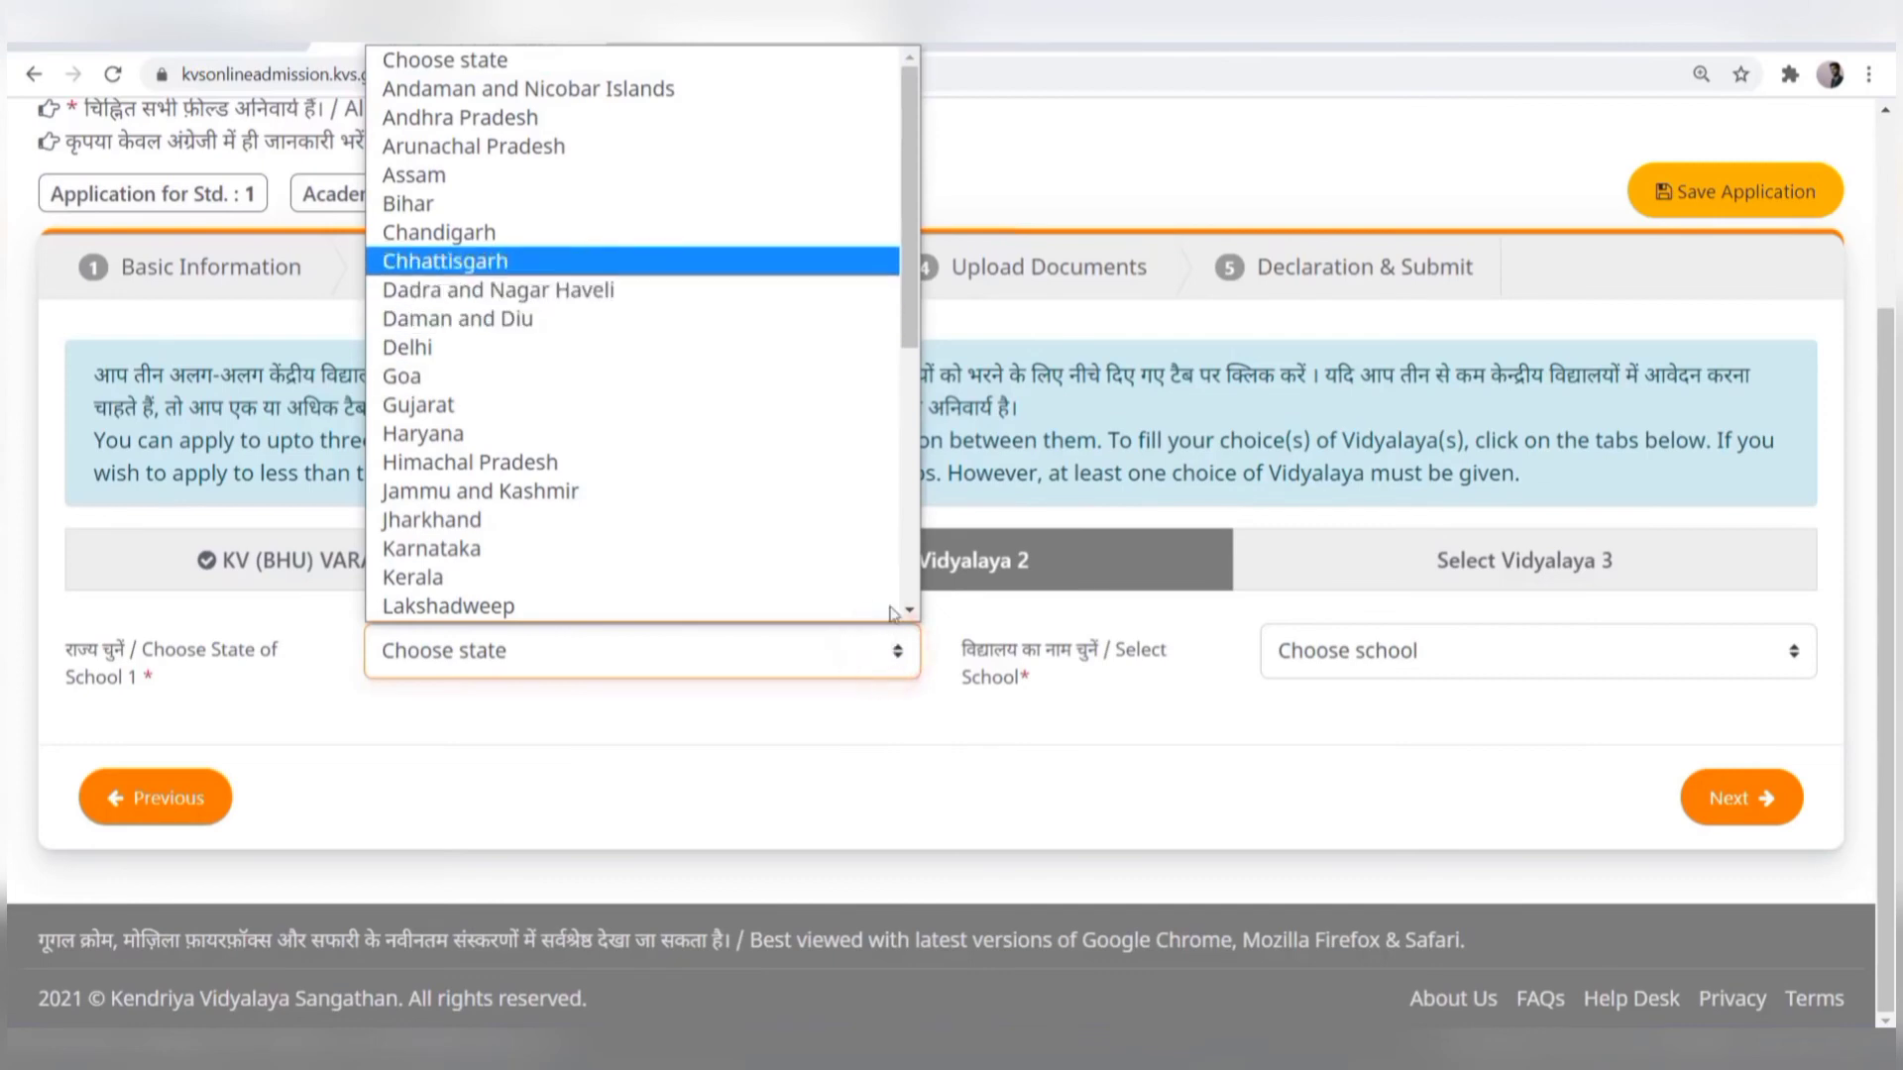
left_click_drag(910, 240, 947, 612)
left_click_drag(907, 523, 903, 630)
left_click(505, 551)
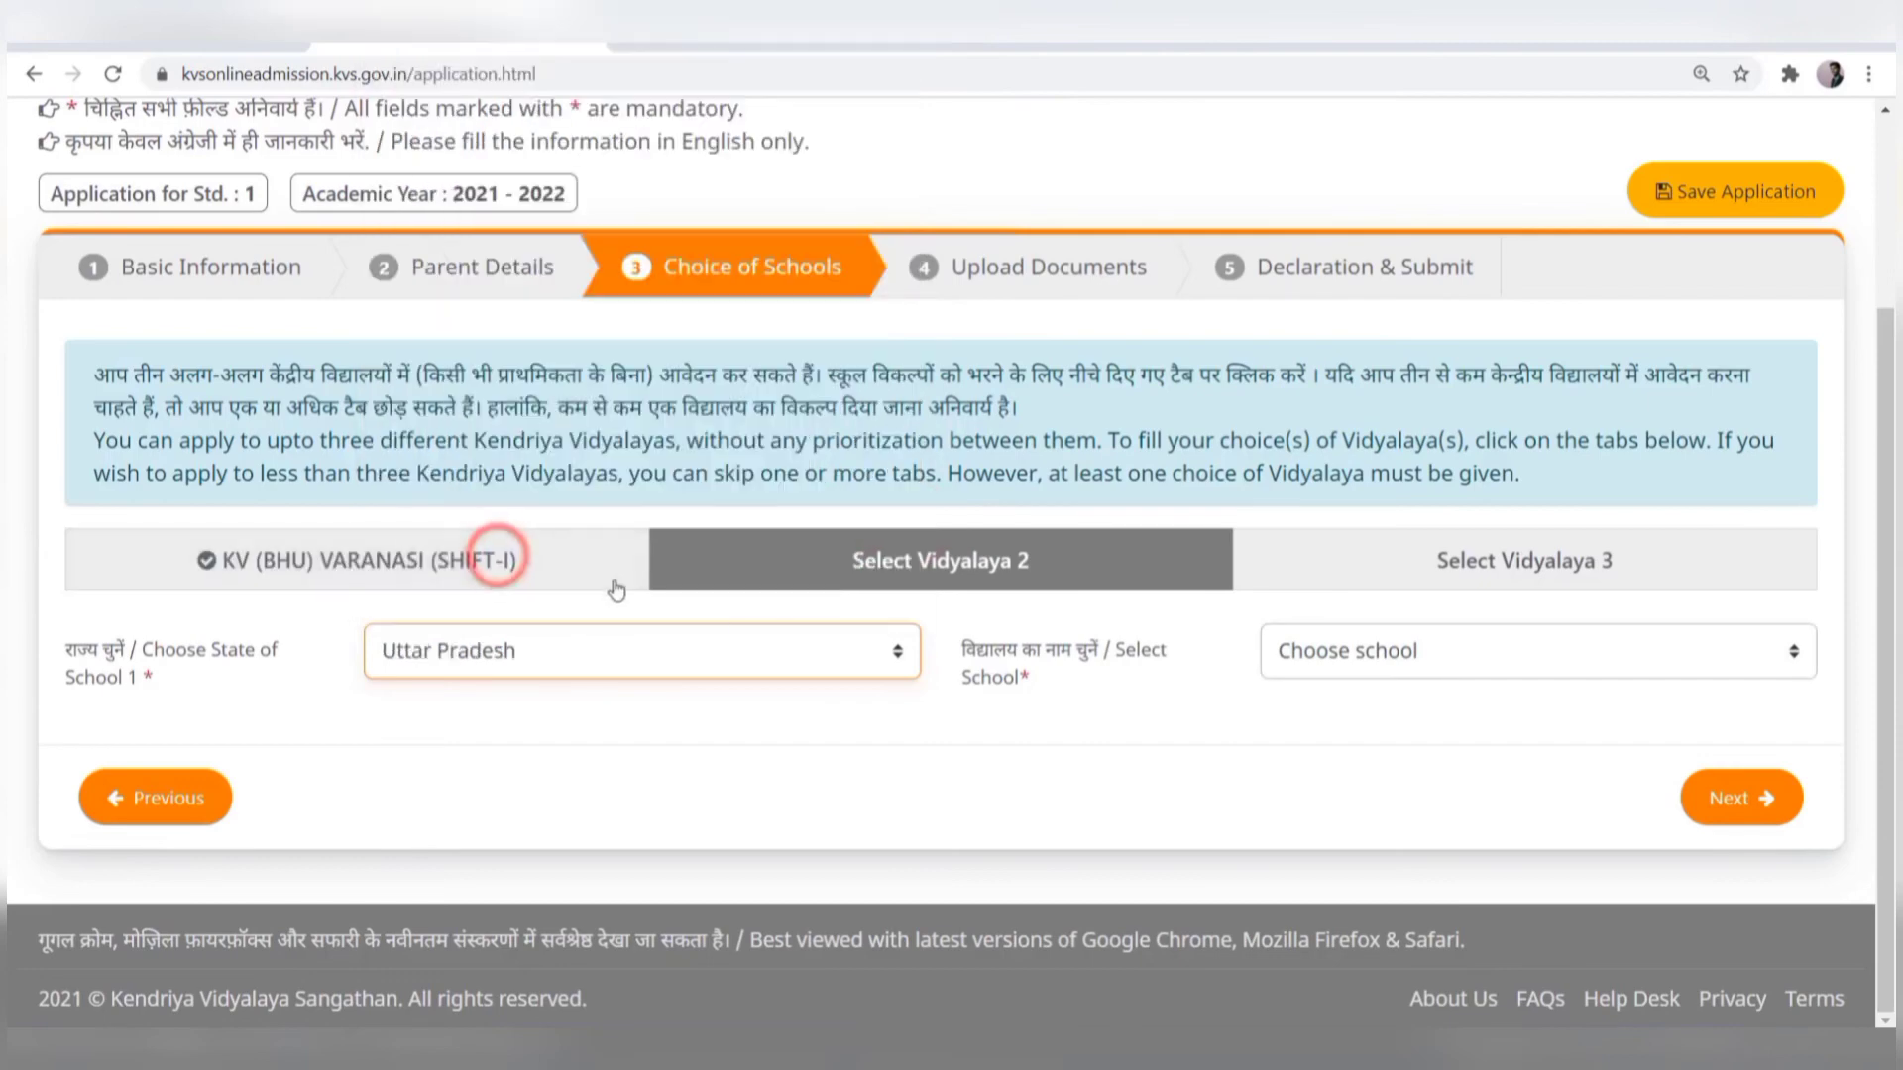
left_click(1310, 724)
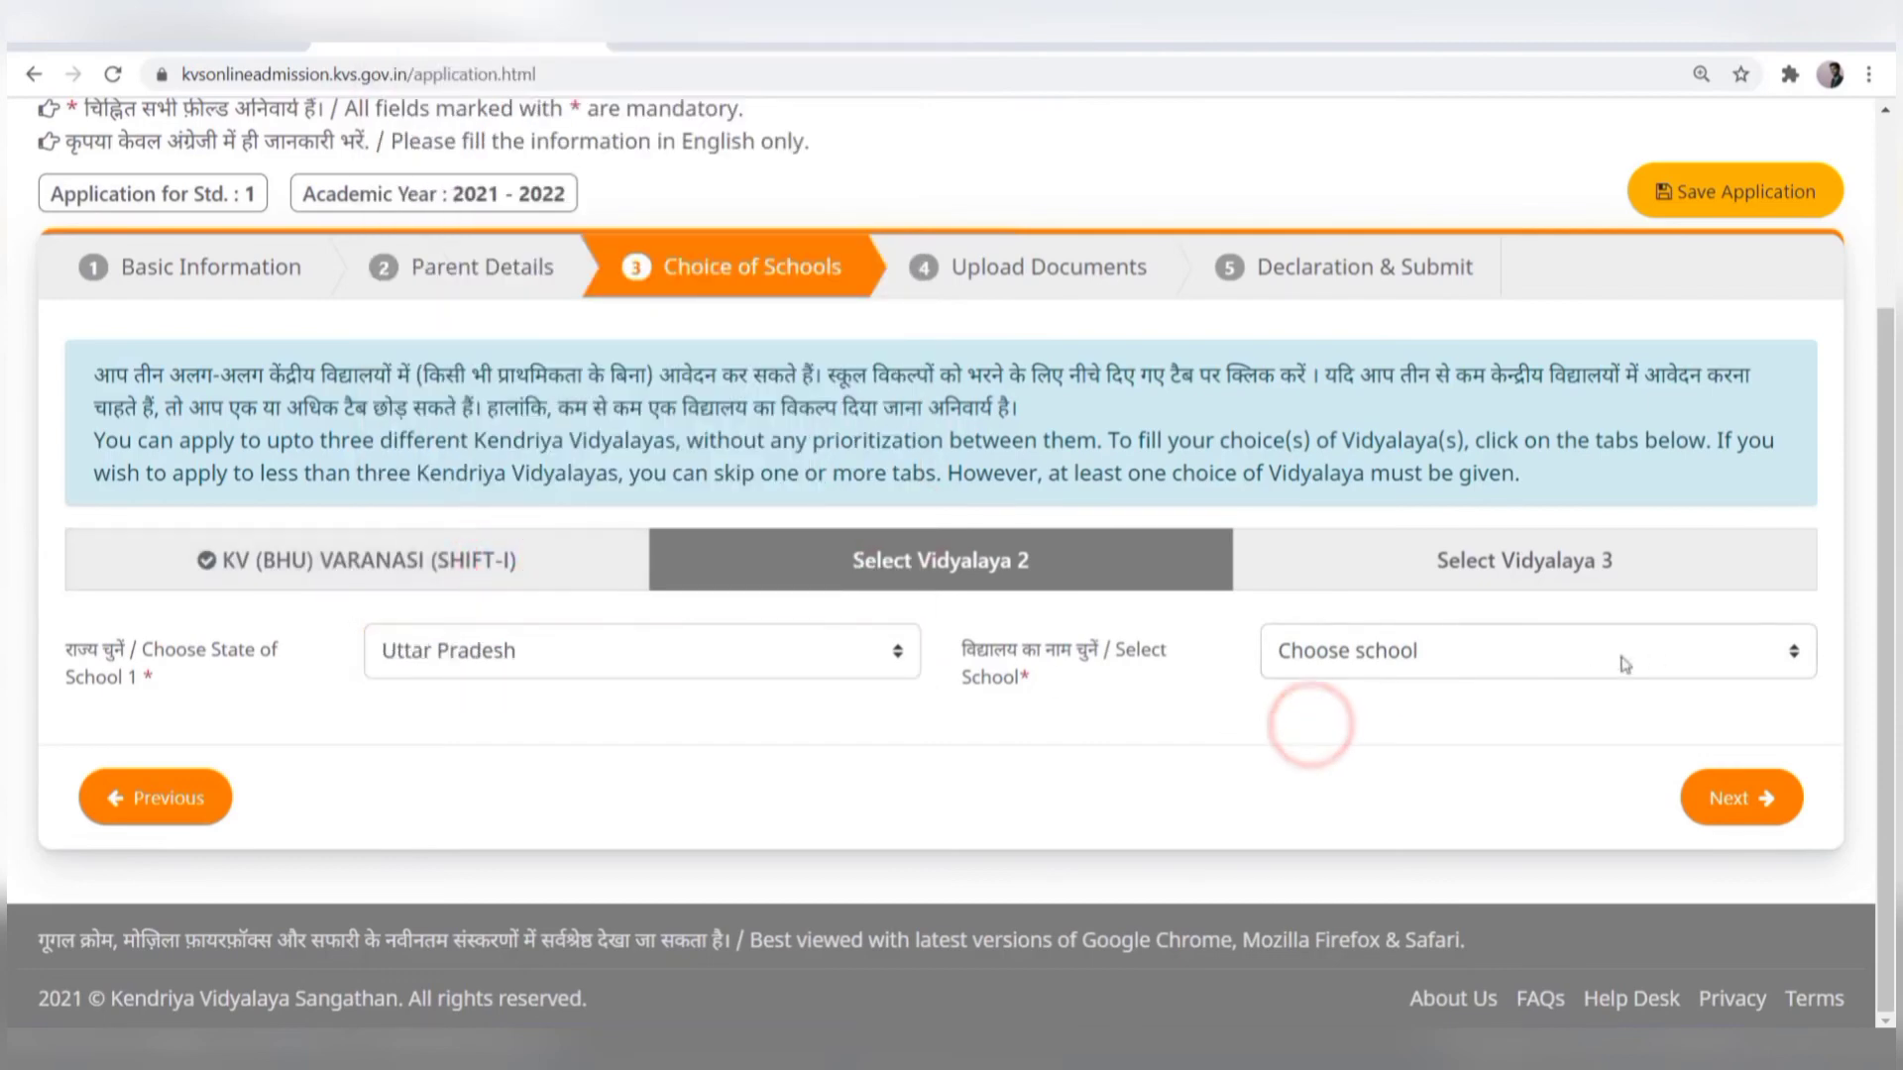
left_click(1685, 651)
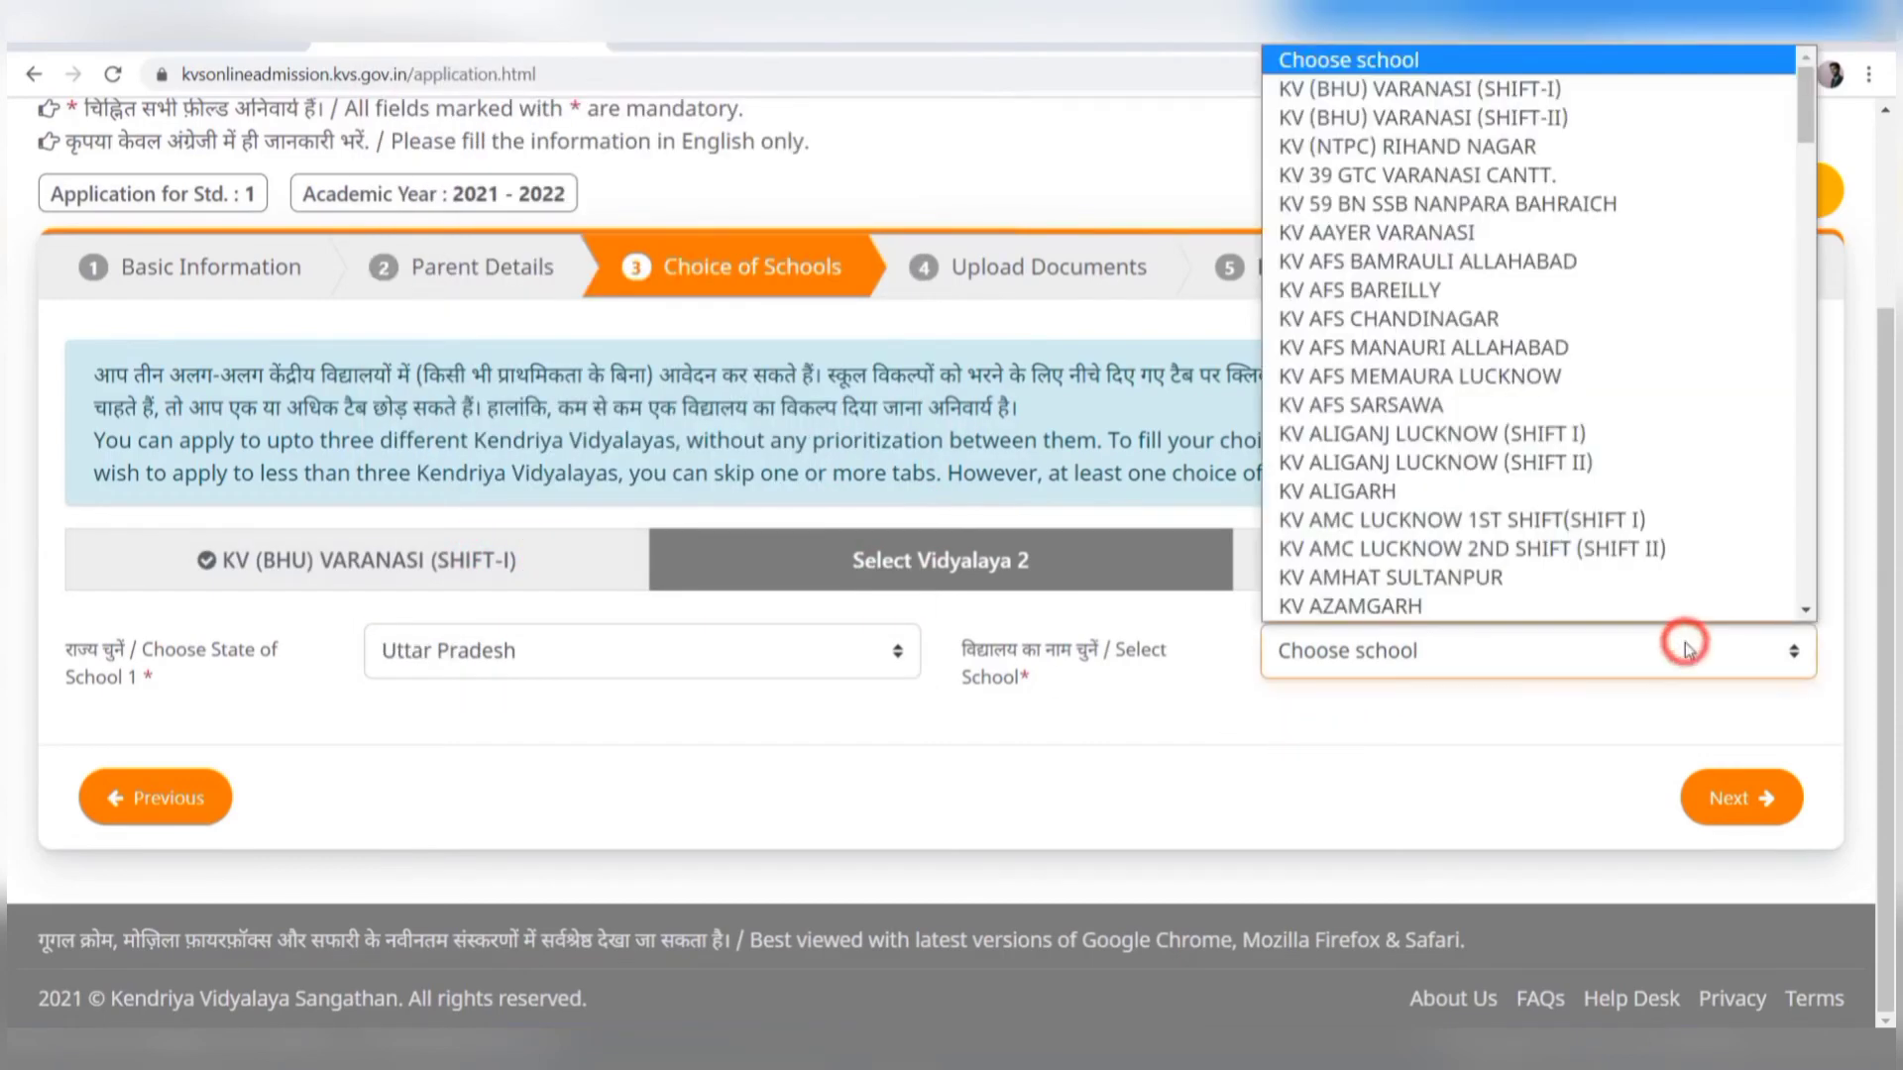
left_click(1523, 119)
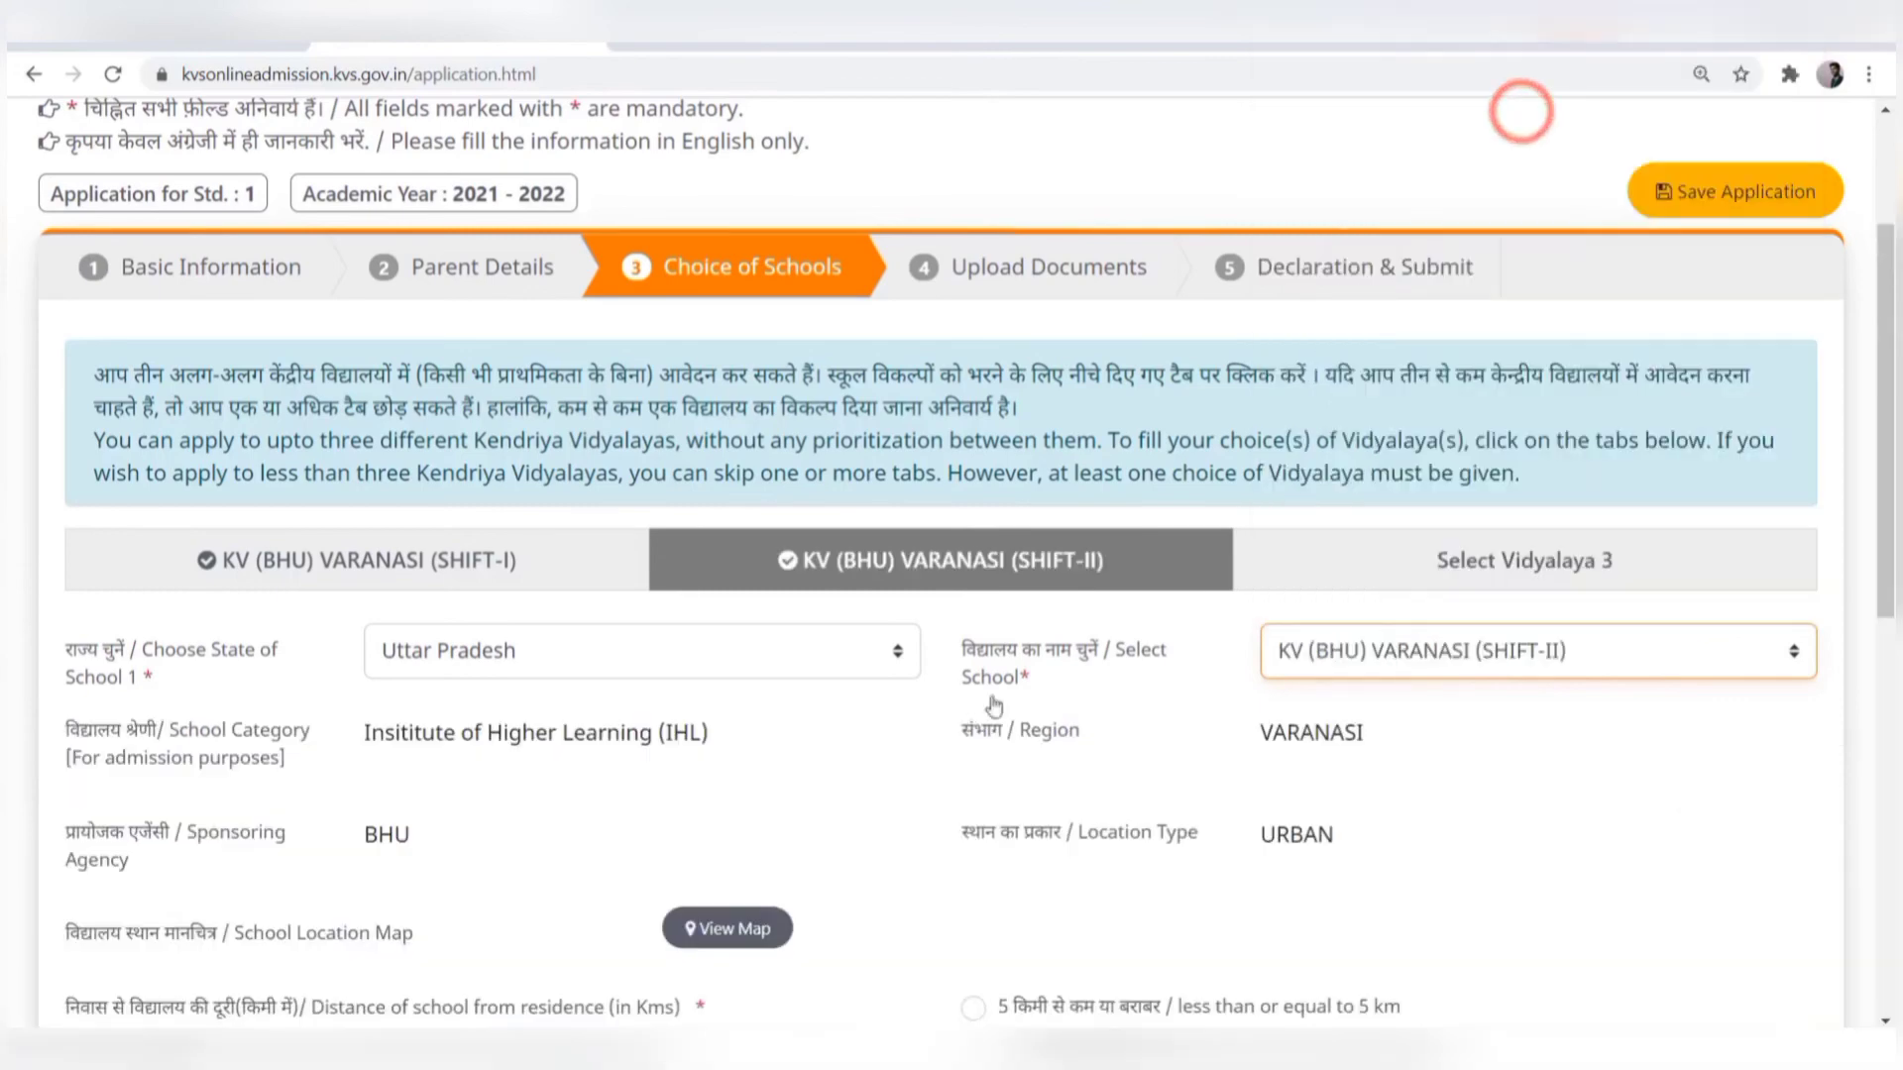
scroll(878, 832, "down", 1)
scroll(878, 833, "down", 2)
scroll(876, 825, "up", 1)
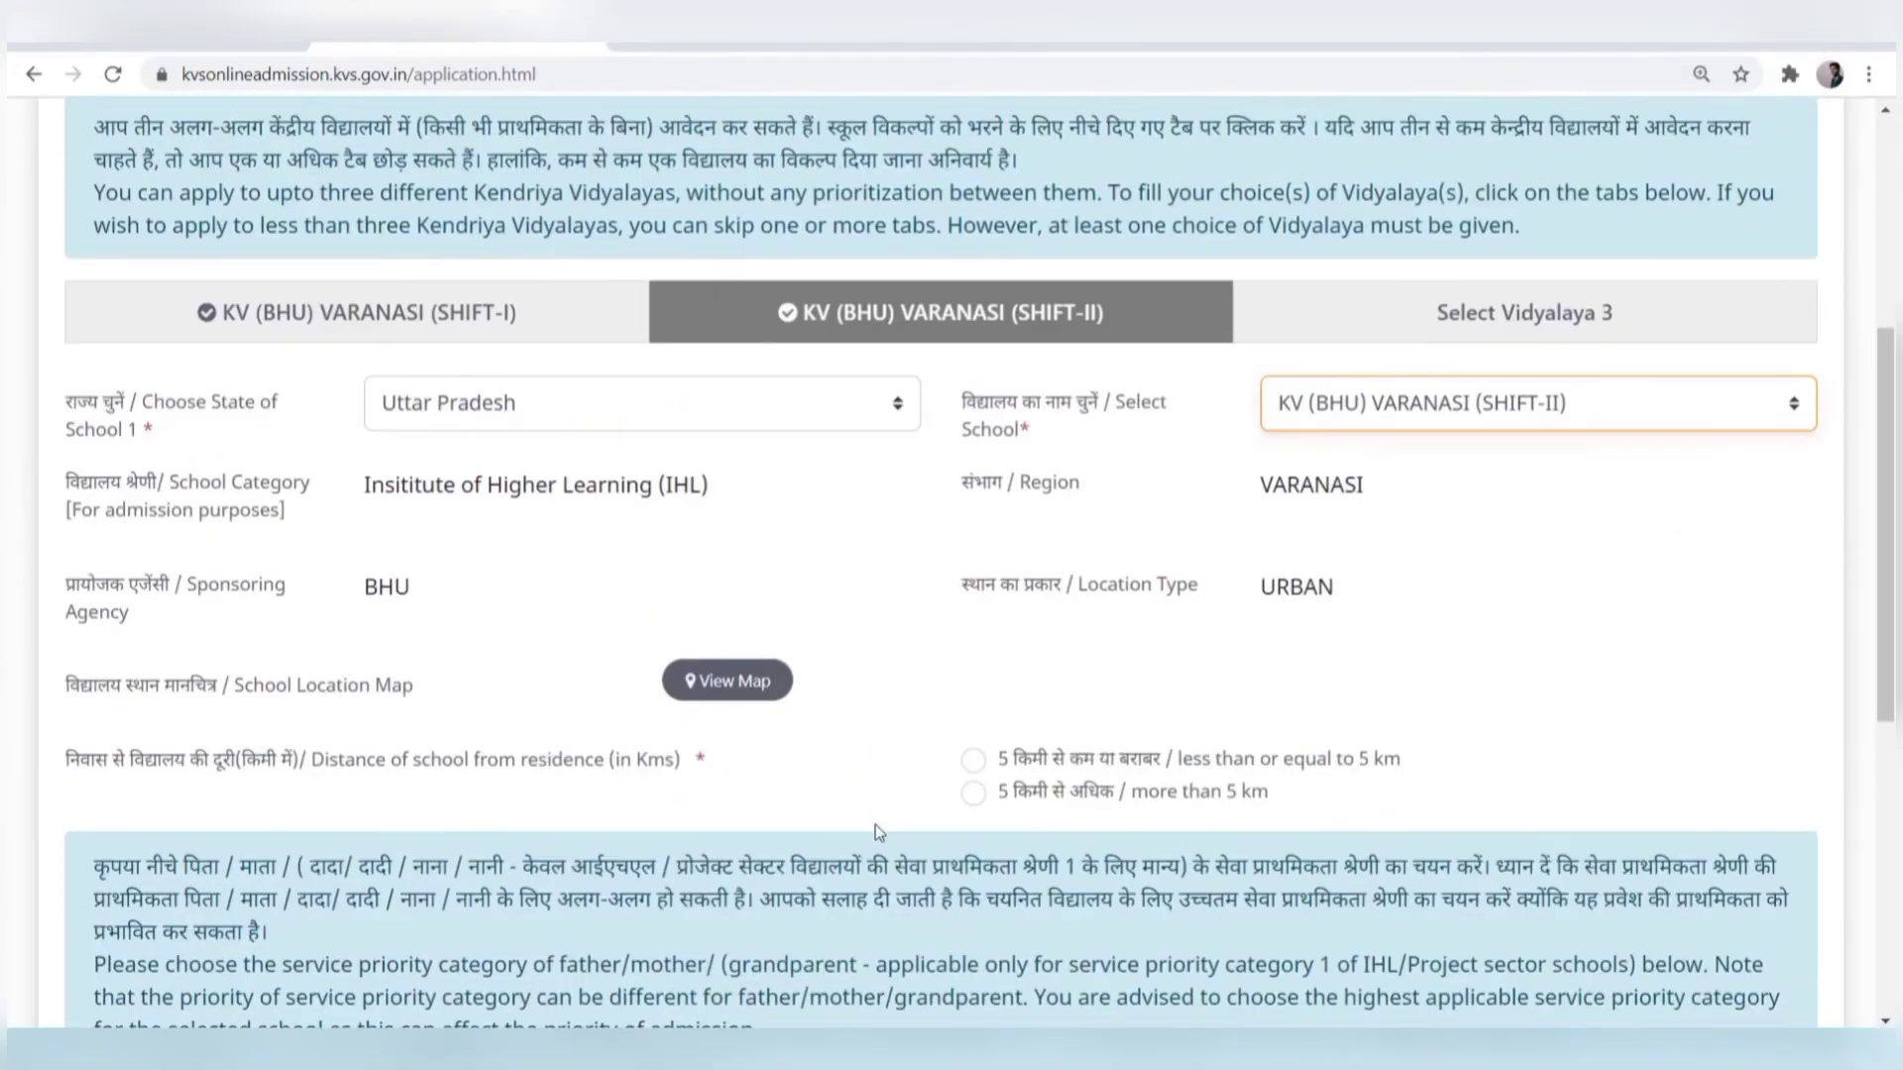
Mark Shift-II within 5 km, request priority help, and pick INSTITUTE OF HIGHER LEARNING as employer.
left_click(974, 765)
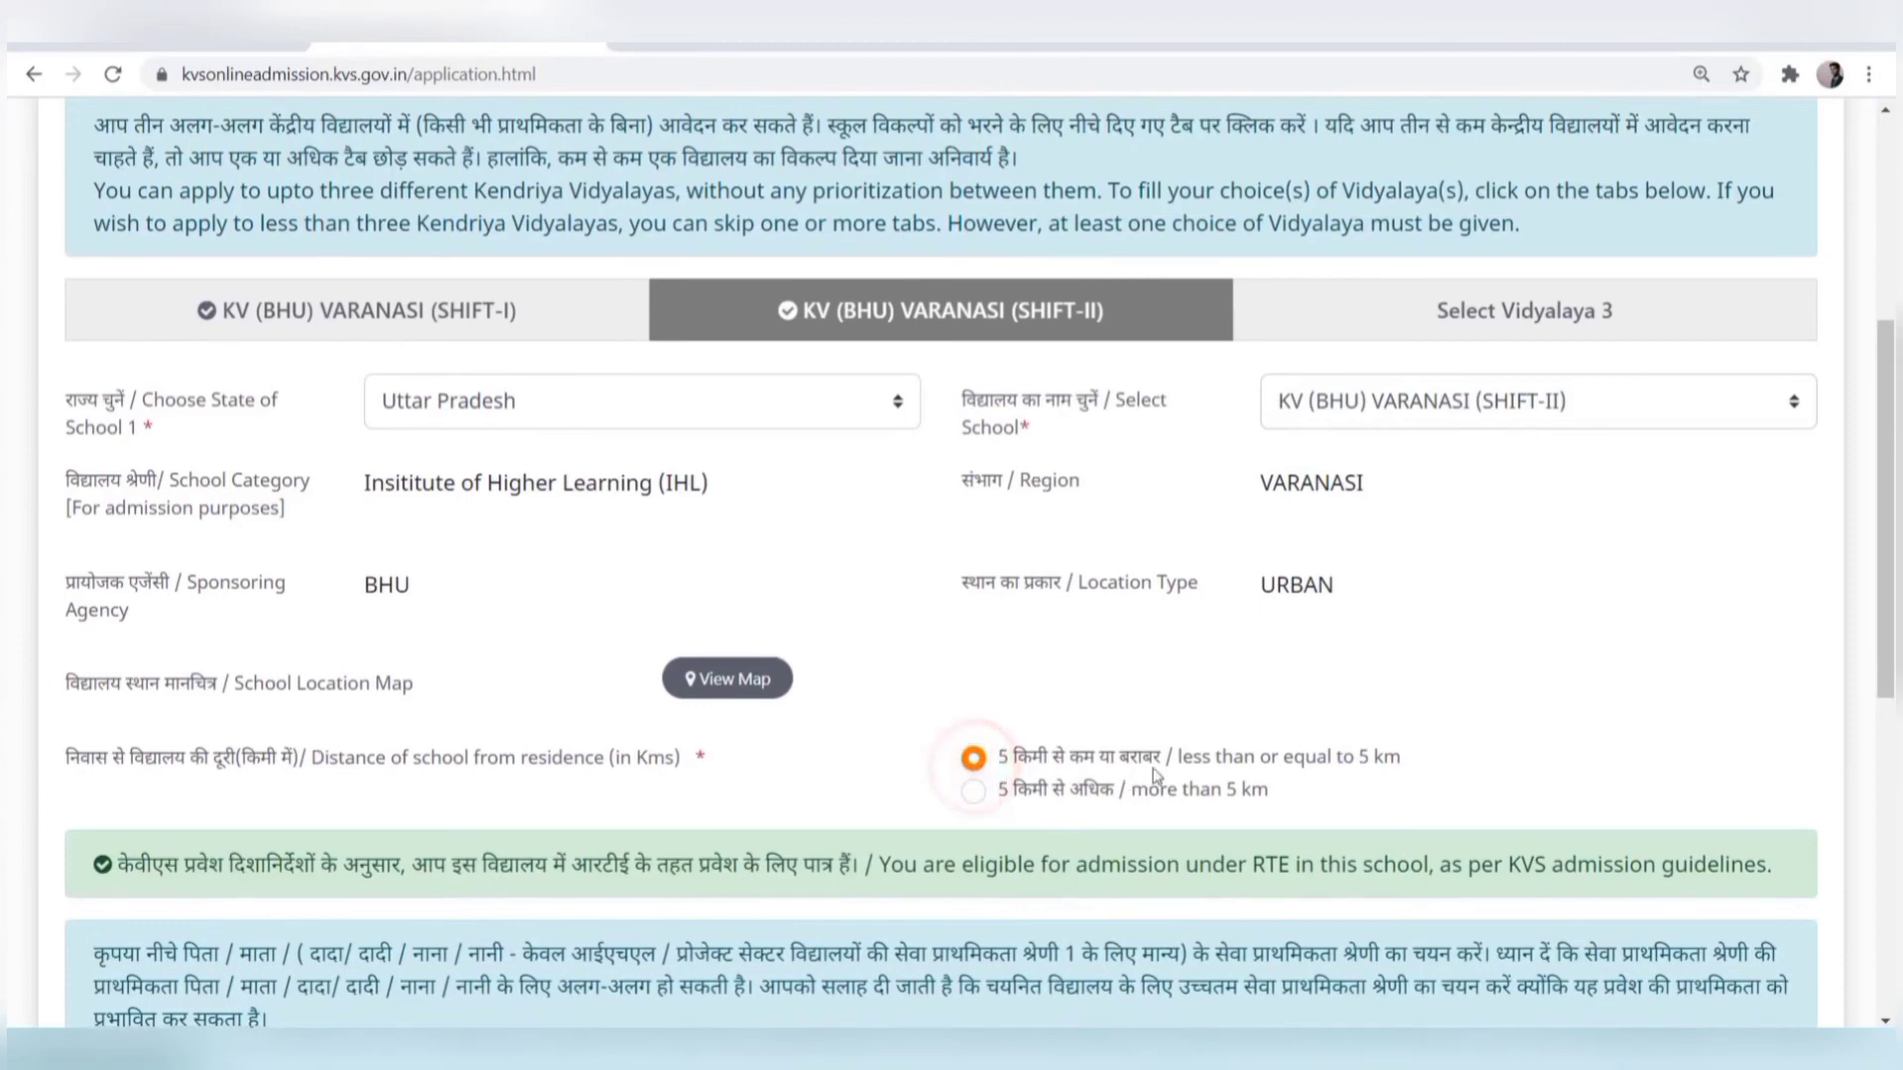
scroll(1159, 773, "down", 5)
scroll(1174, 779, "down", 1)
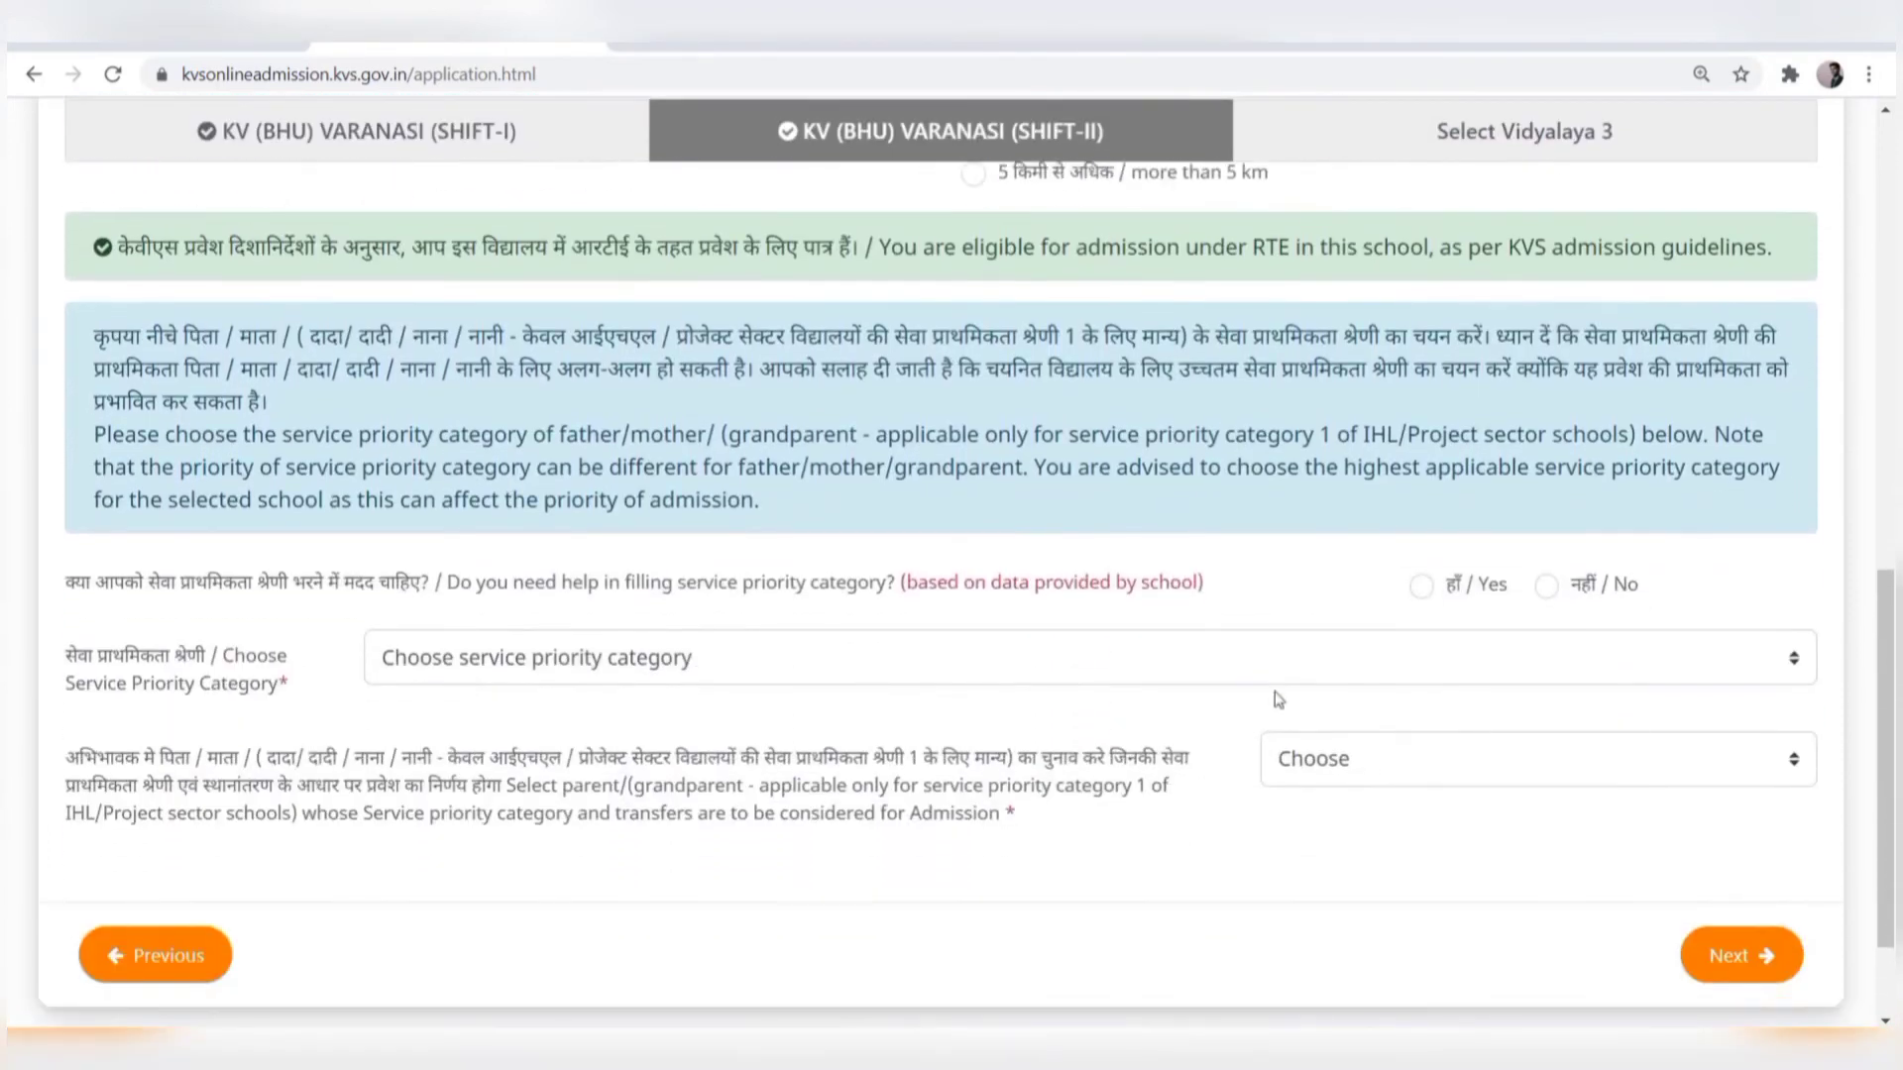
left_click(1420, 584)
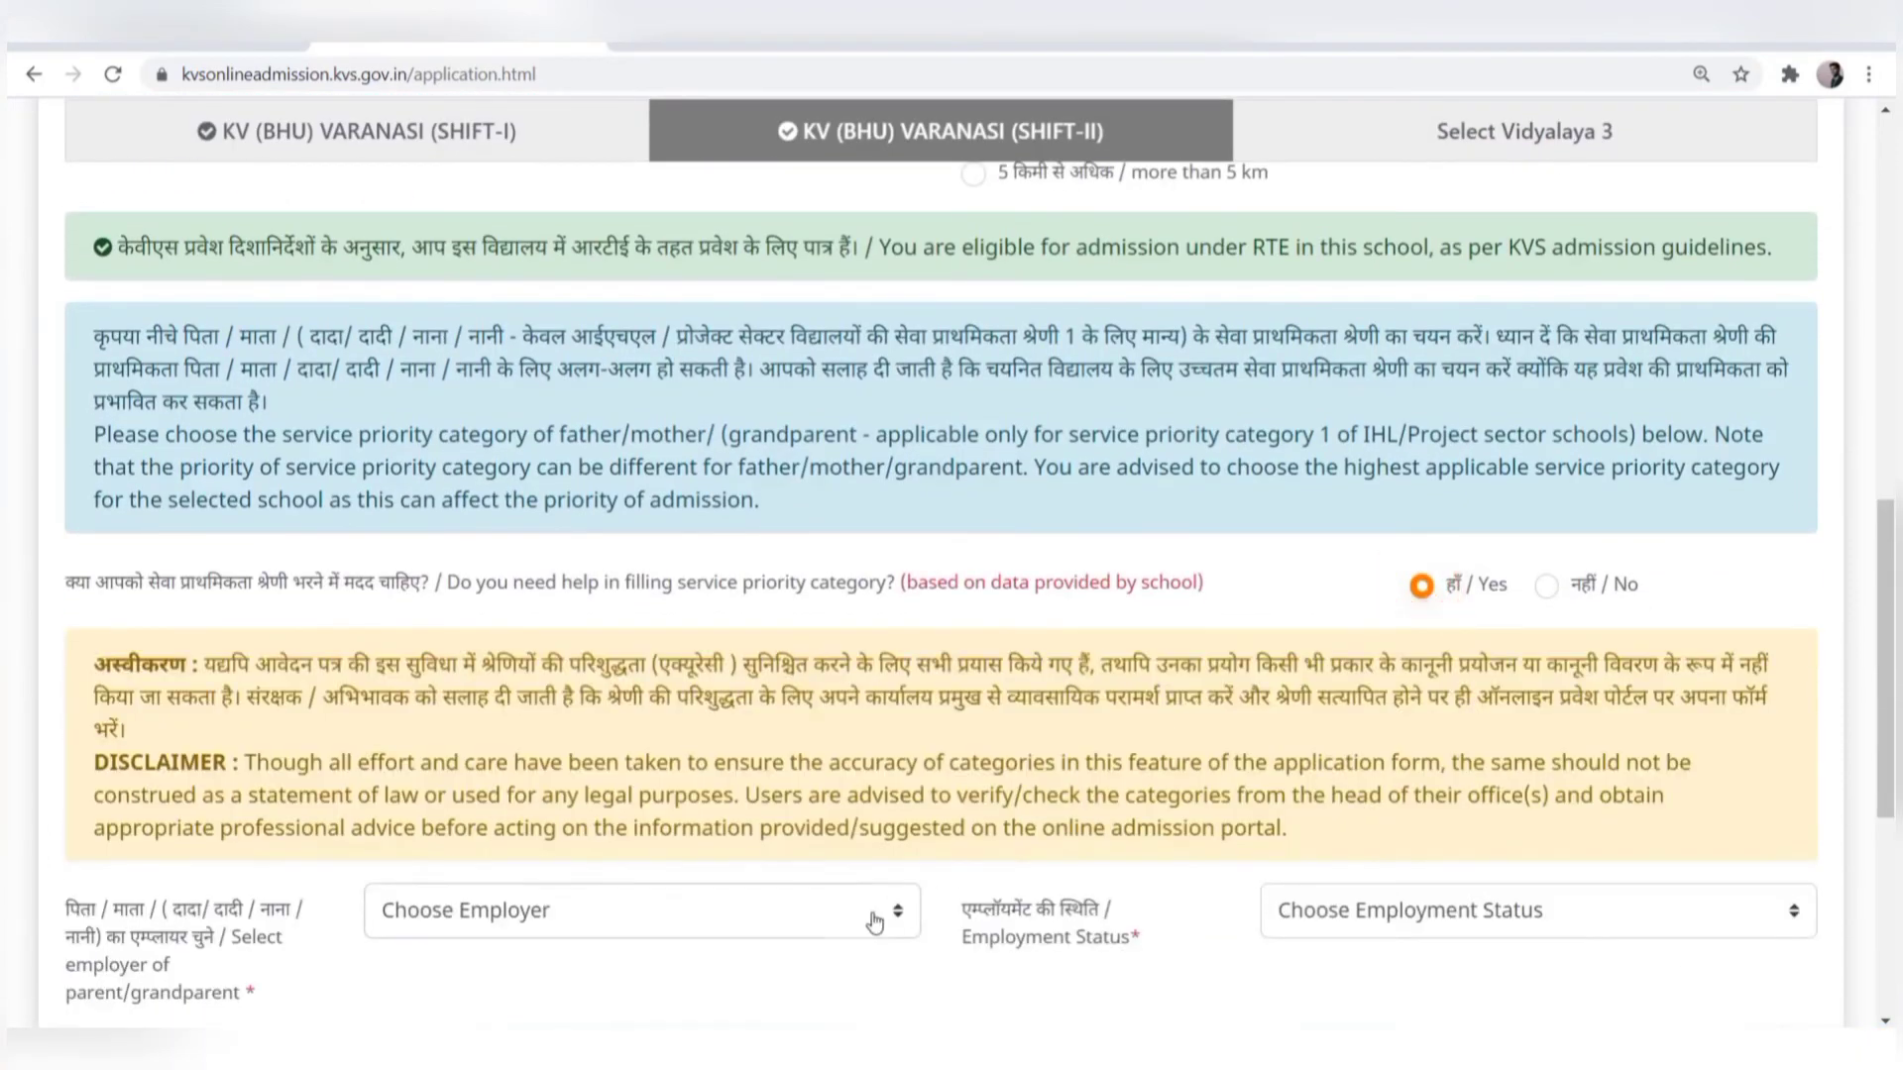
left_click(872, 912)
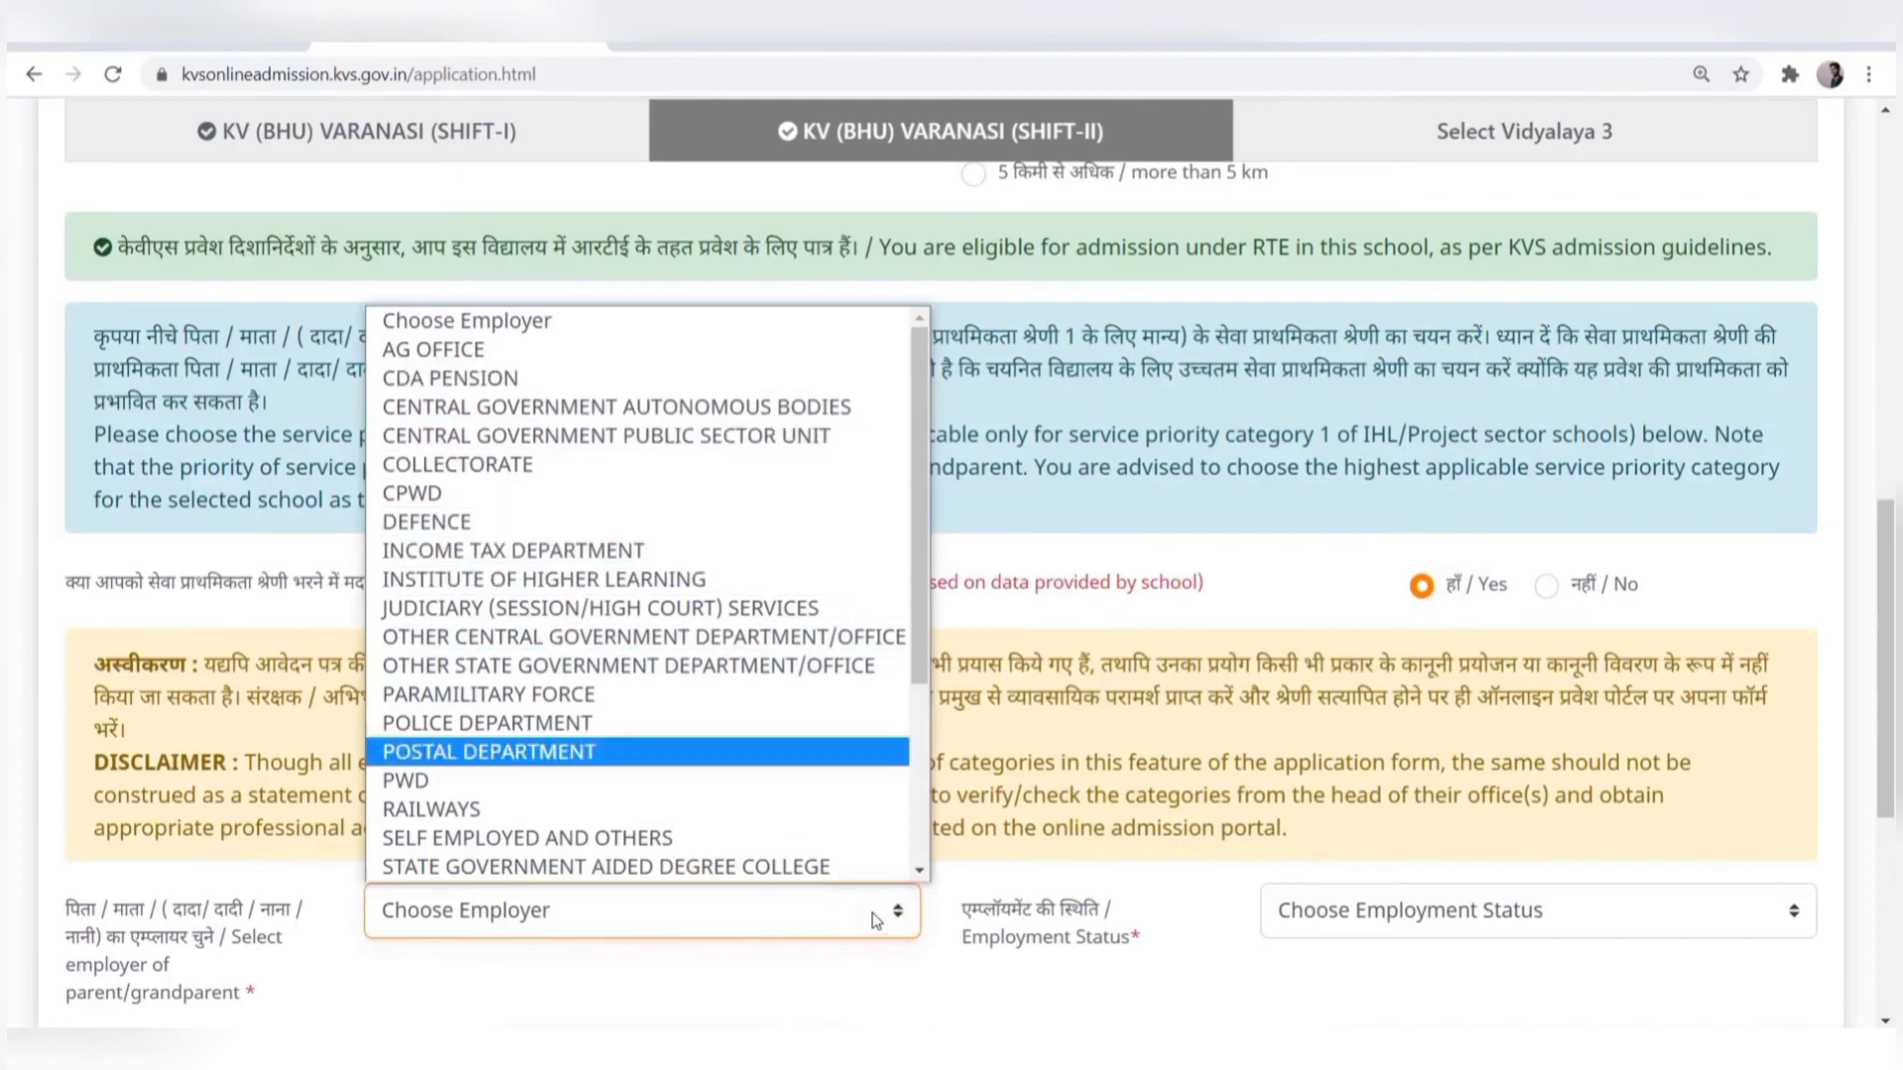
left_click(498, 580)
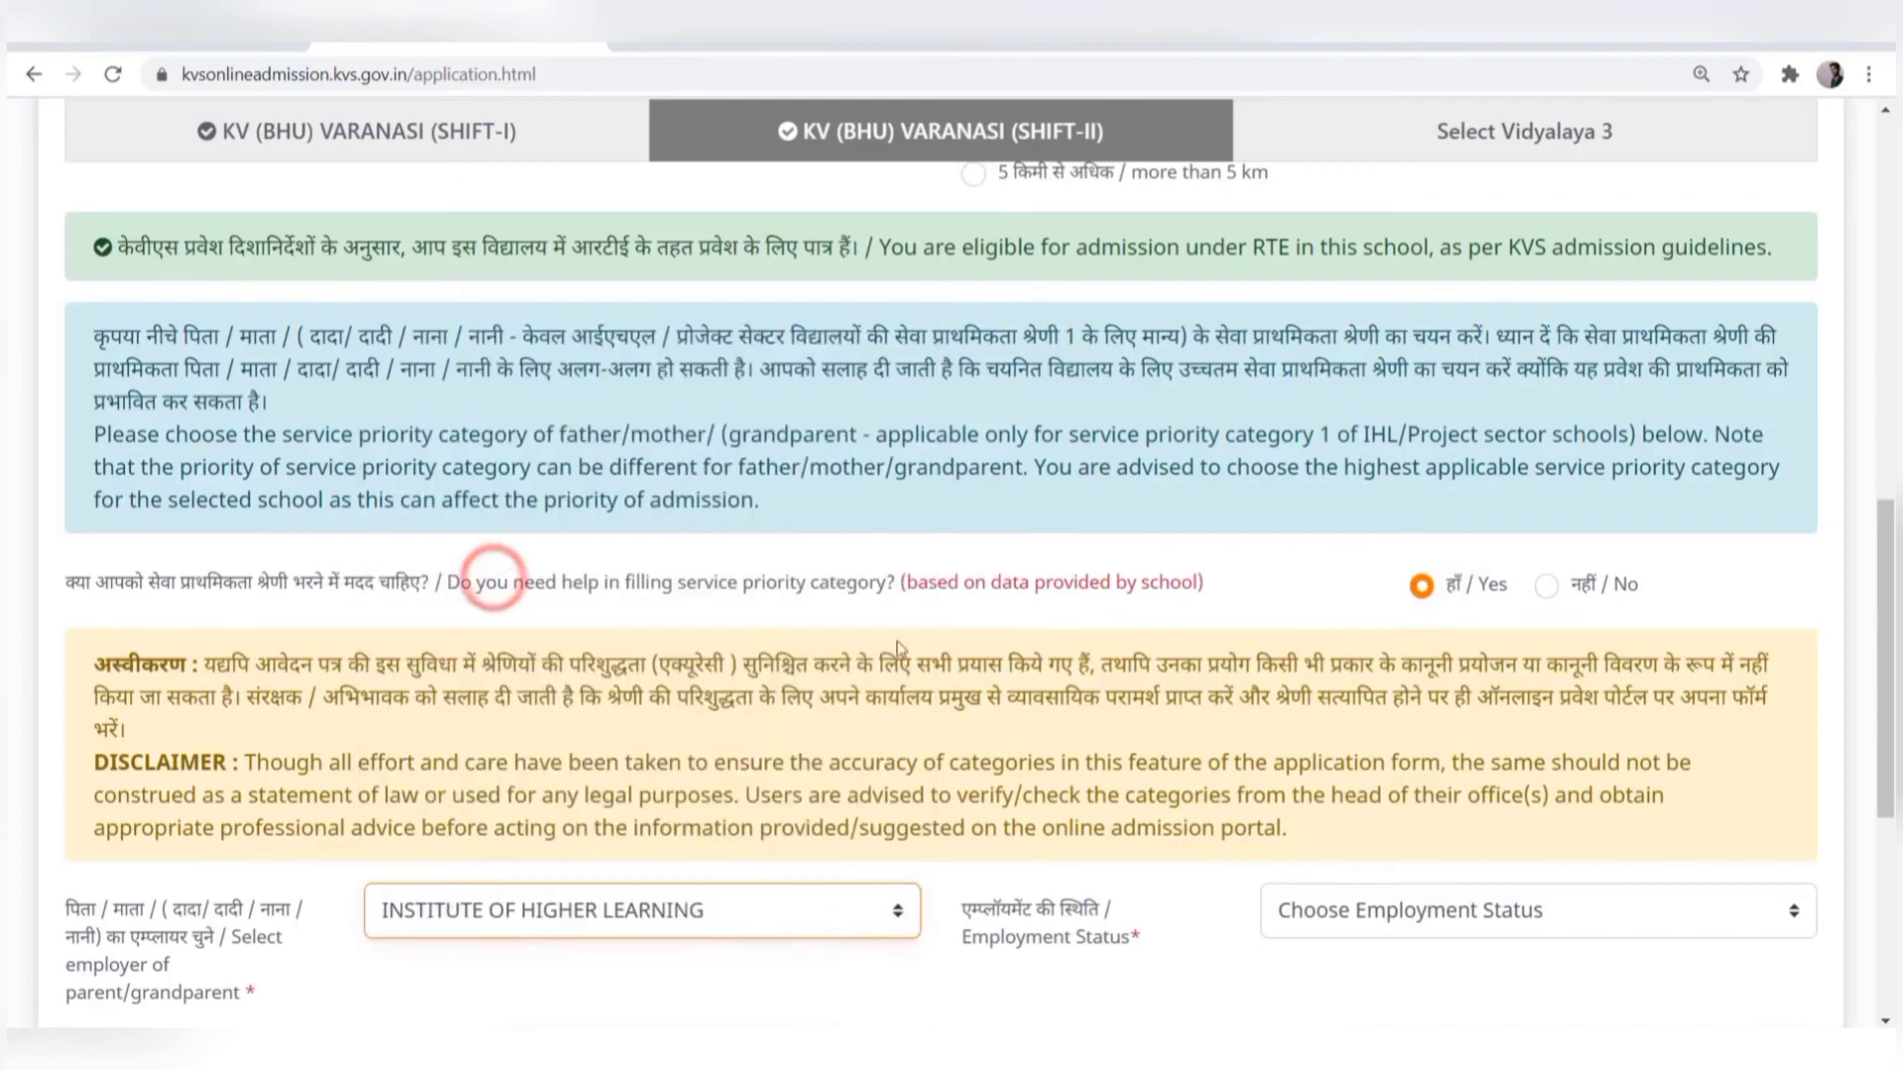
Set status to Serving (Permanent employee) Parent and Father as the priority parent.
scroll(1890, 793, "down", 2)
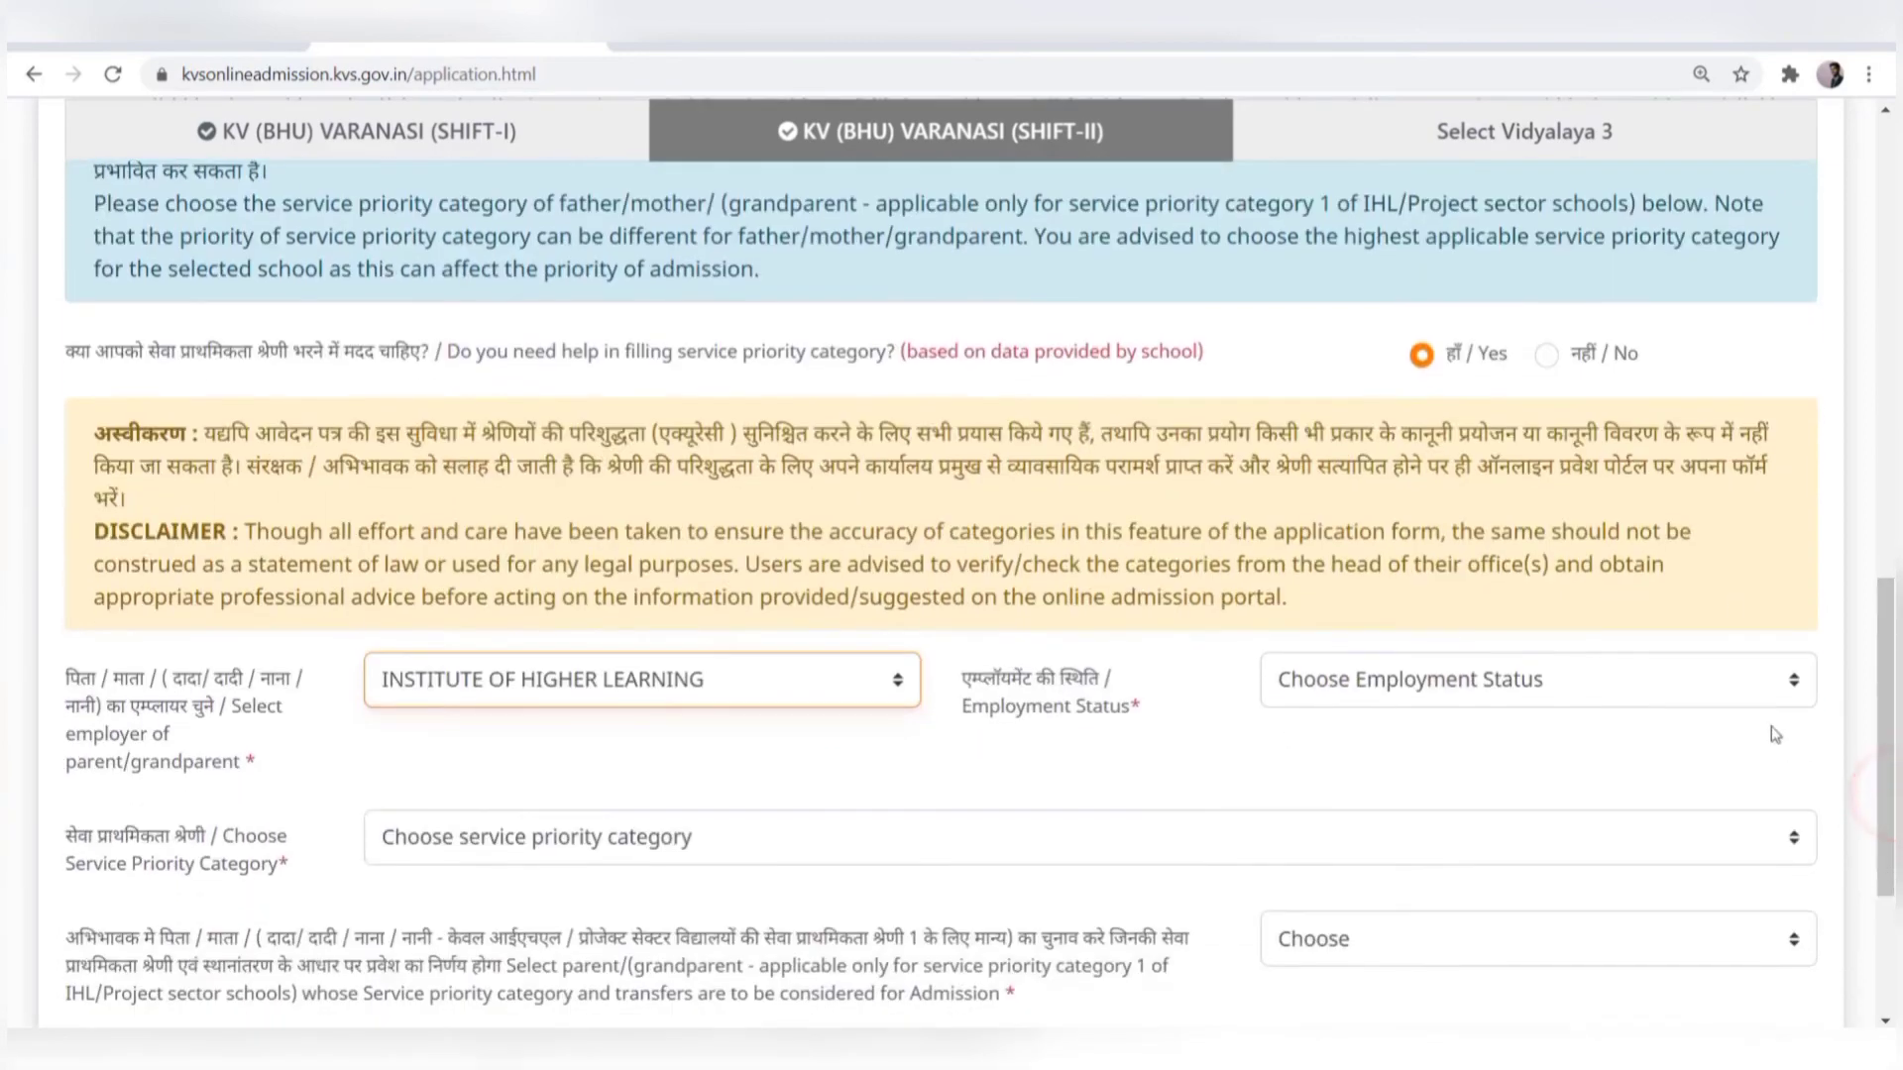
left_click(1744, 691)
key("Down")
key("Down")
key("Down")
key("Down")
key("Down")
key("Down")
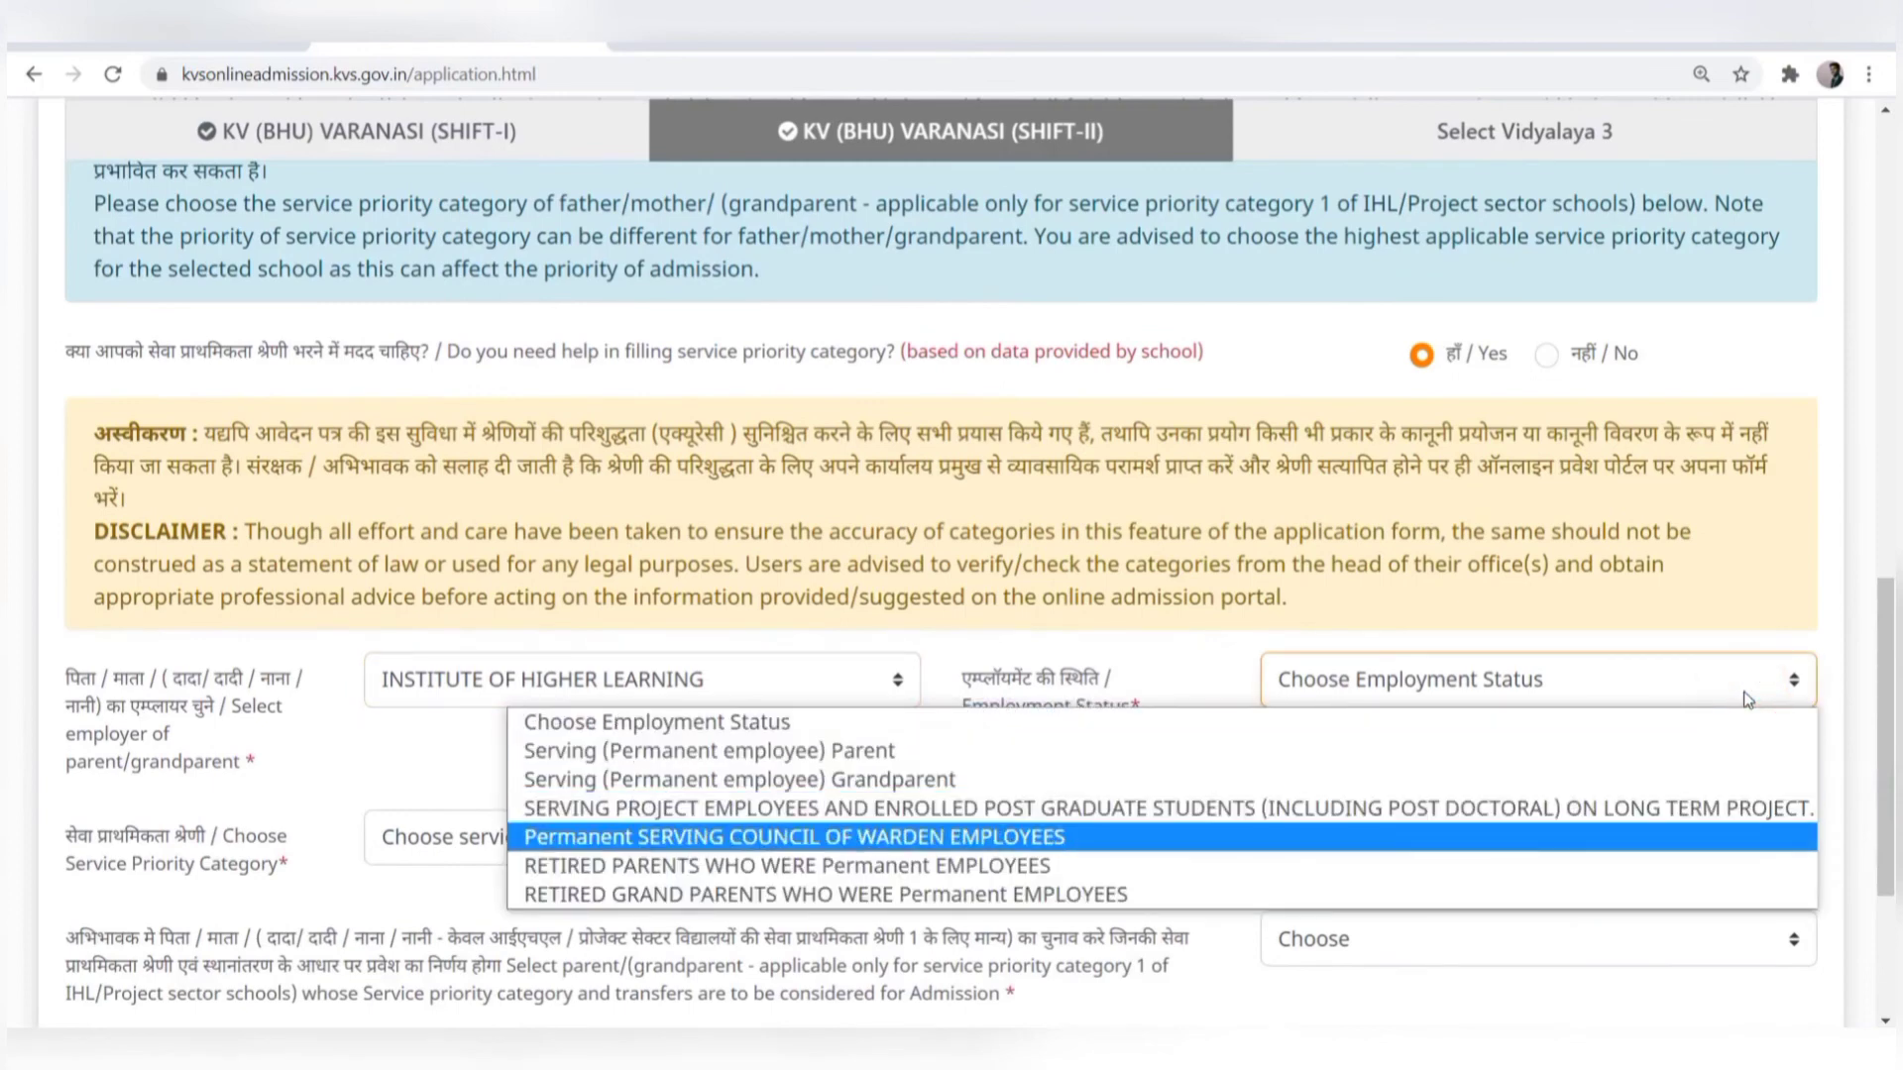
key("Up")
key("Up")
key("Up")
key("Up")
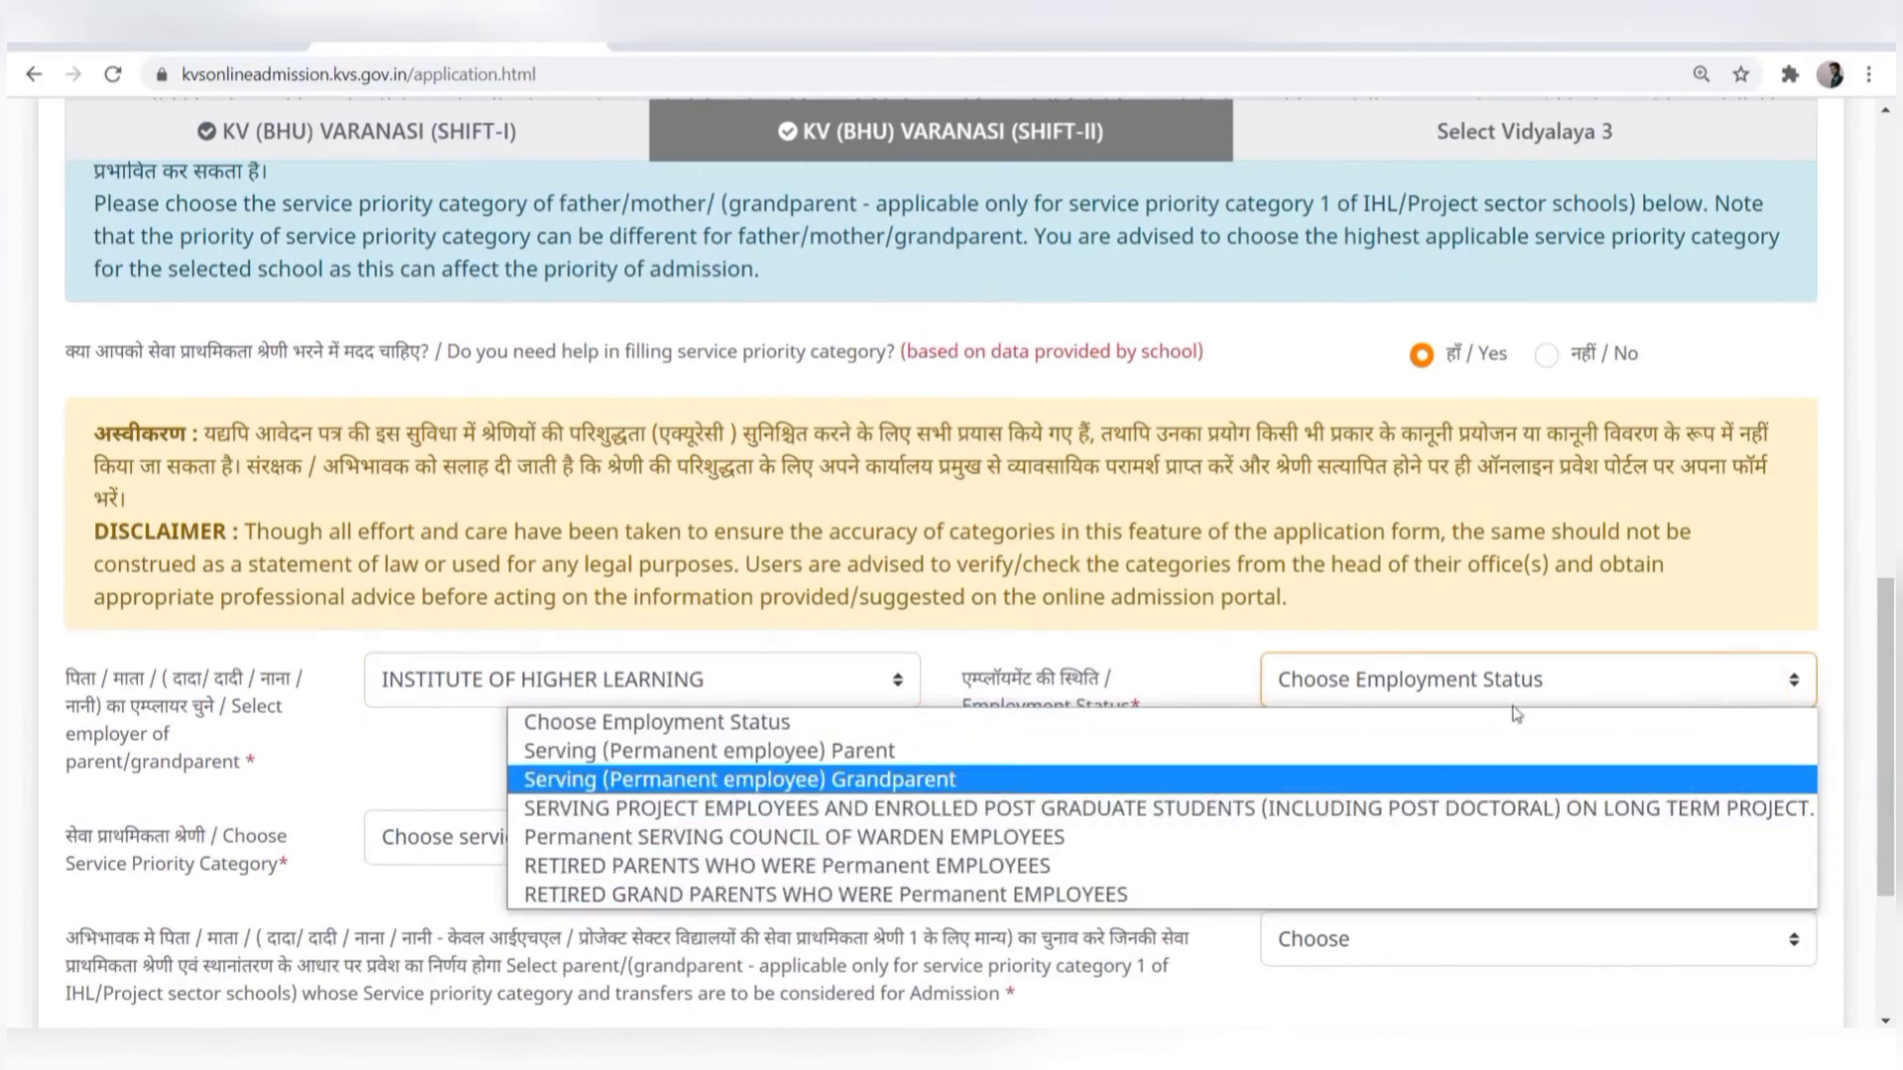
left_click(705, 754)
scroll(607, 870, "down", 4)
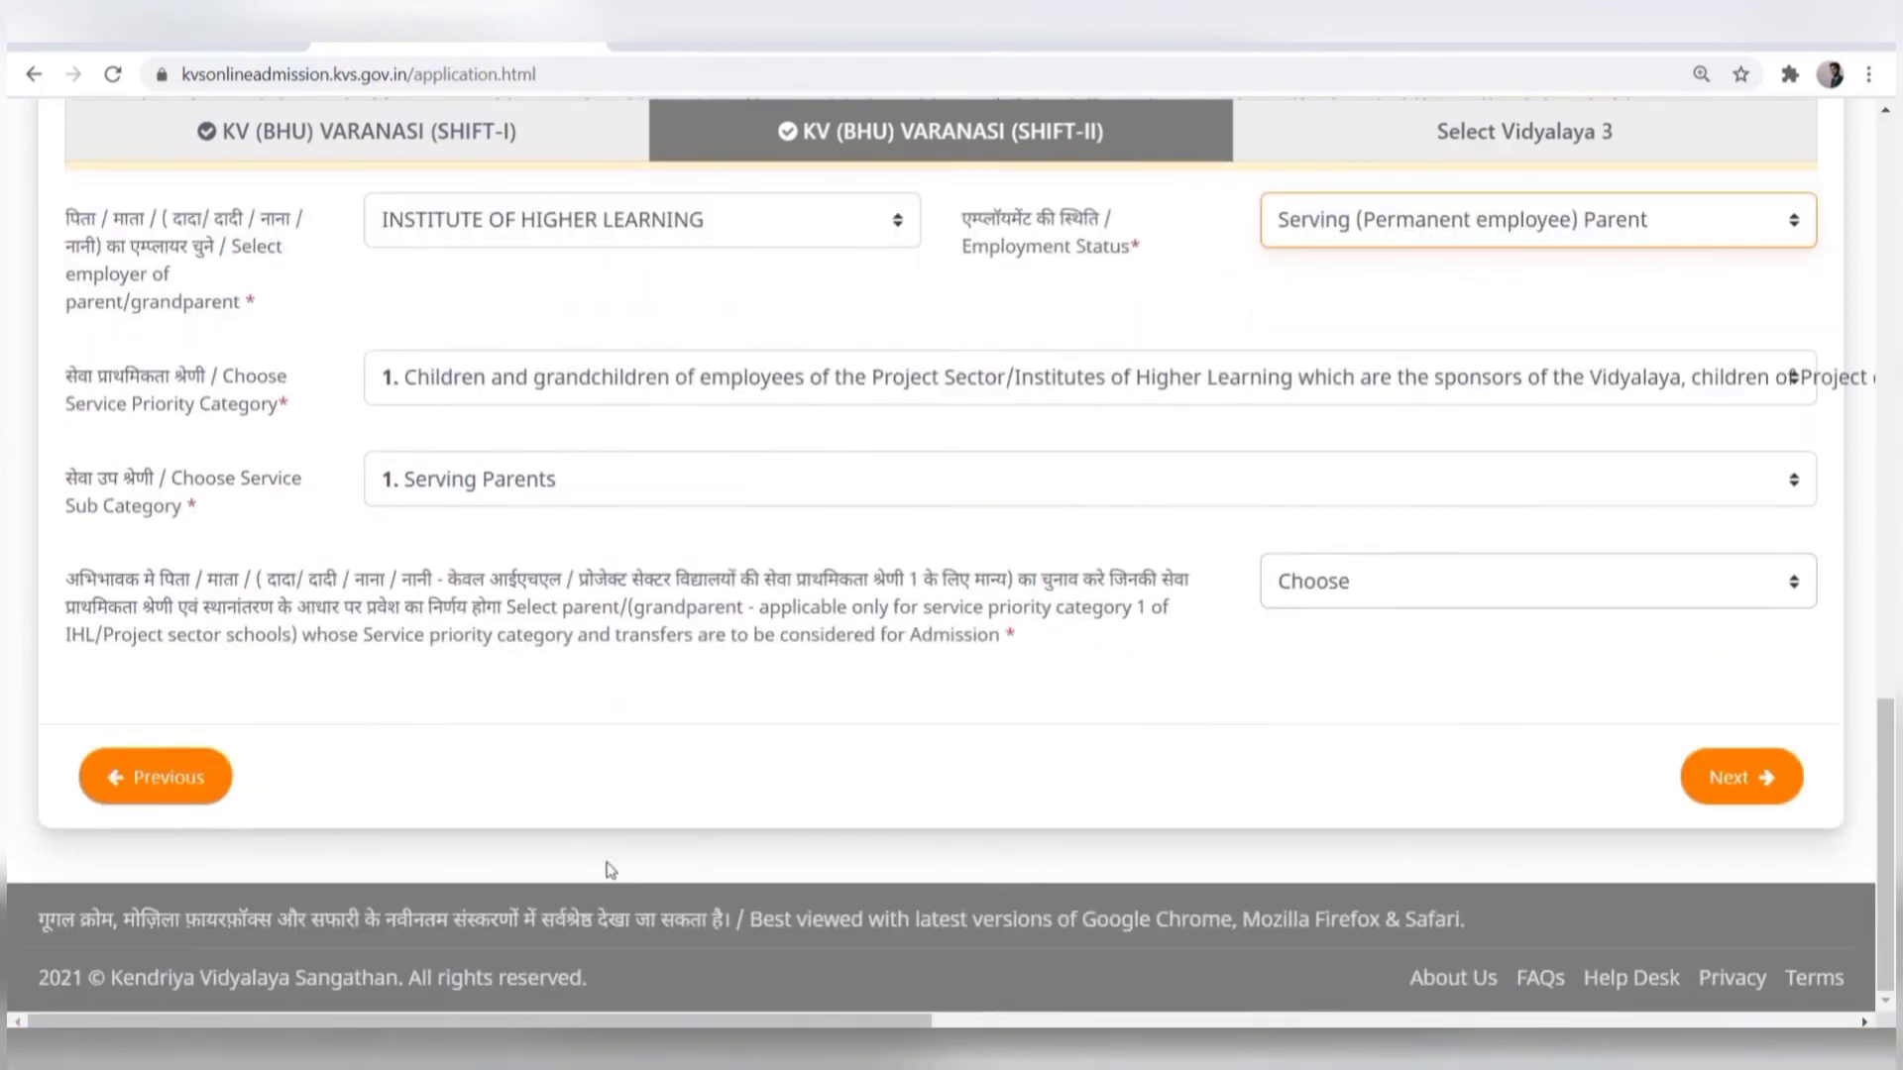
left_click(1789, 584)
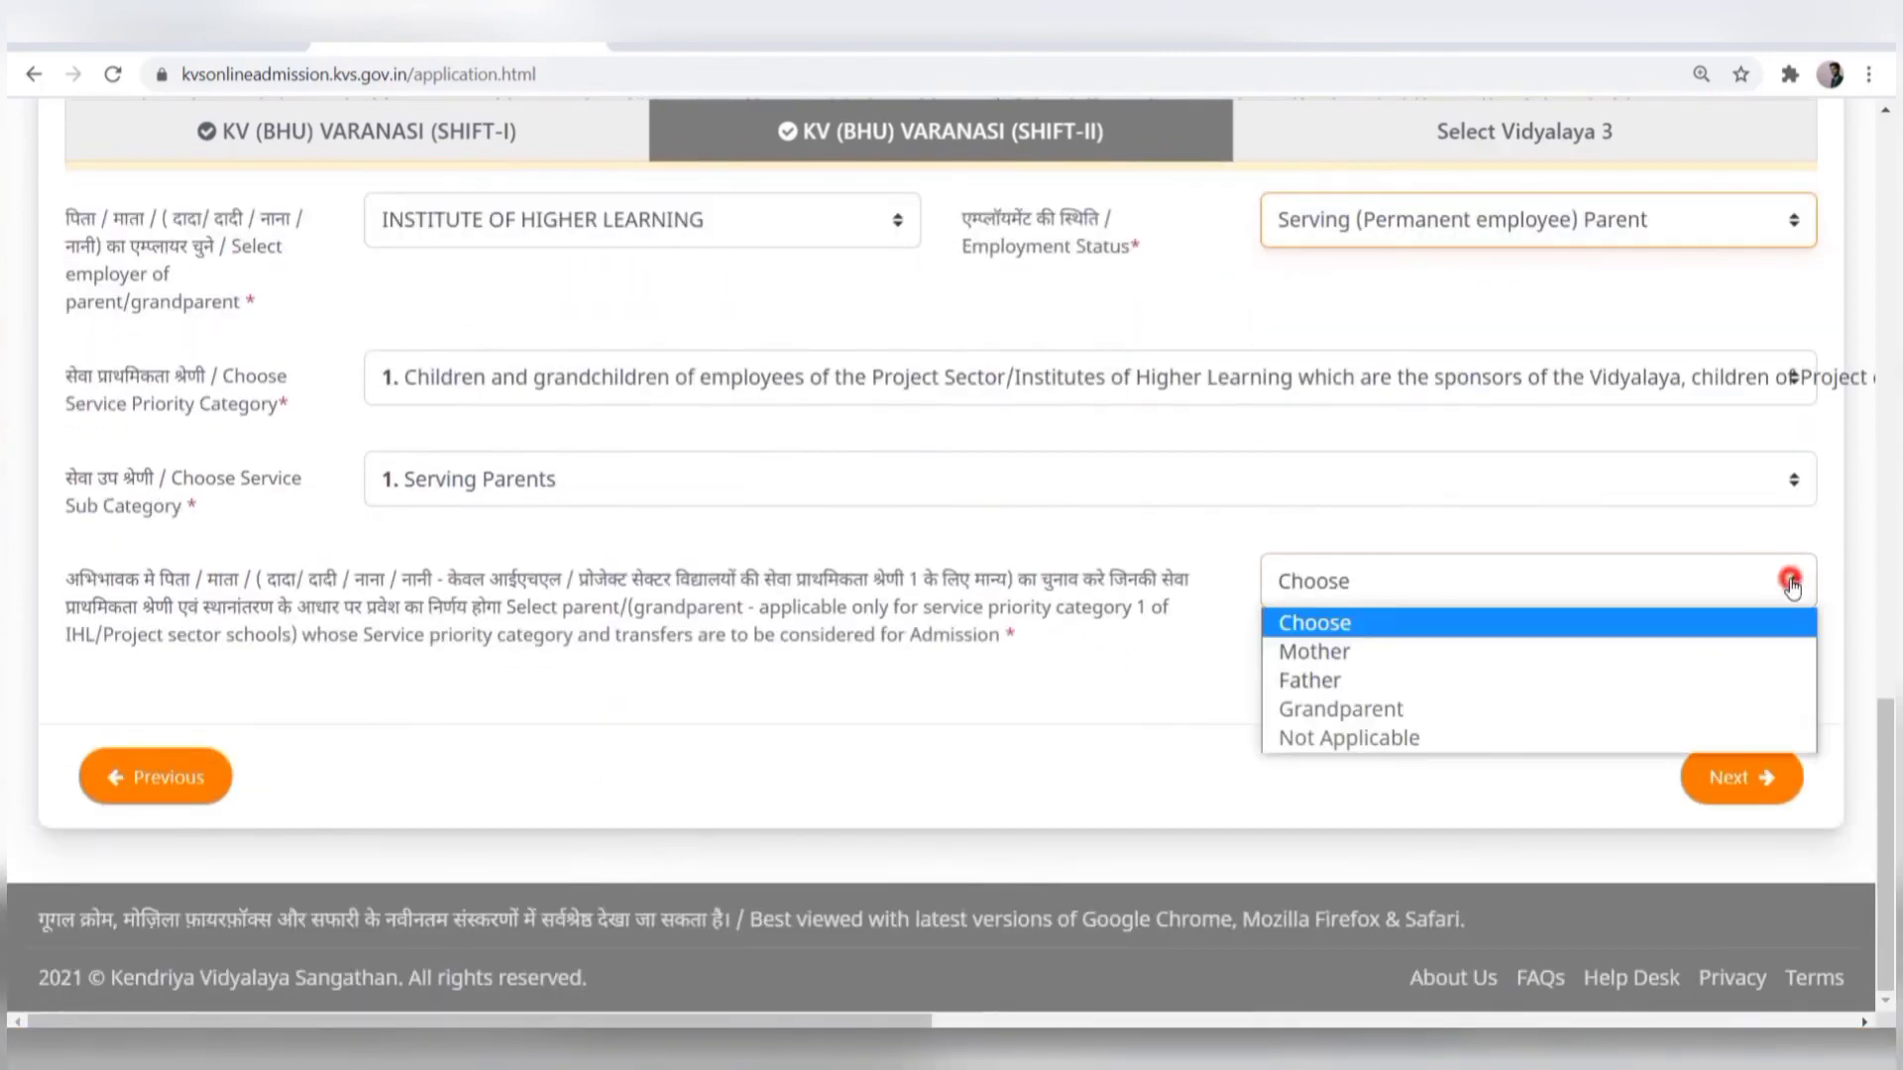
left_click(1377, 678)
left_click(1730, 778)
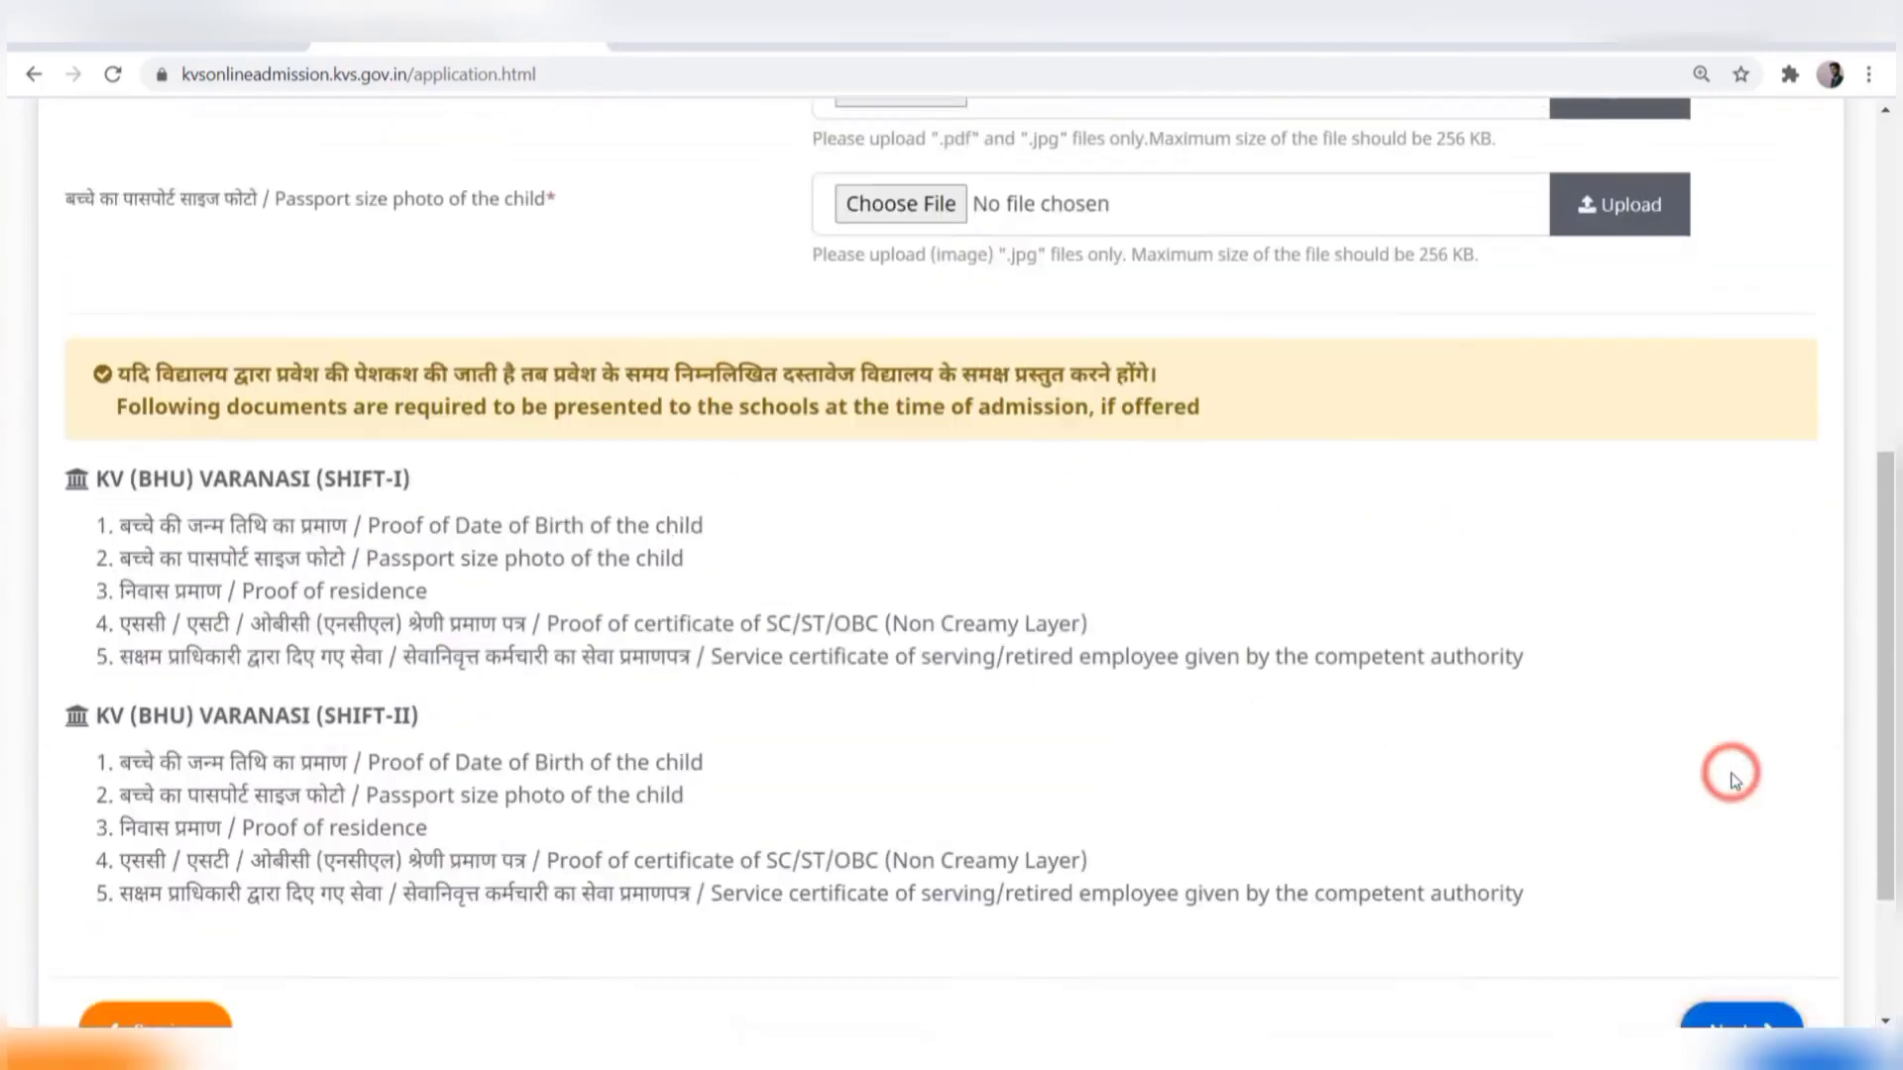
scroll(1495, 869, "down", 4)
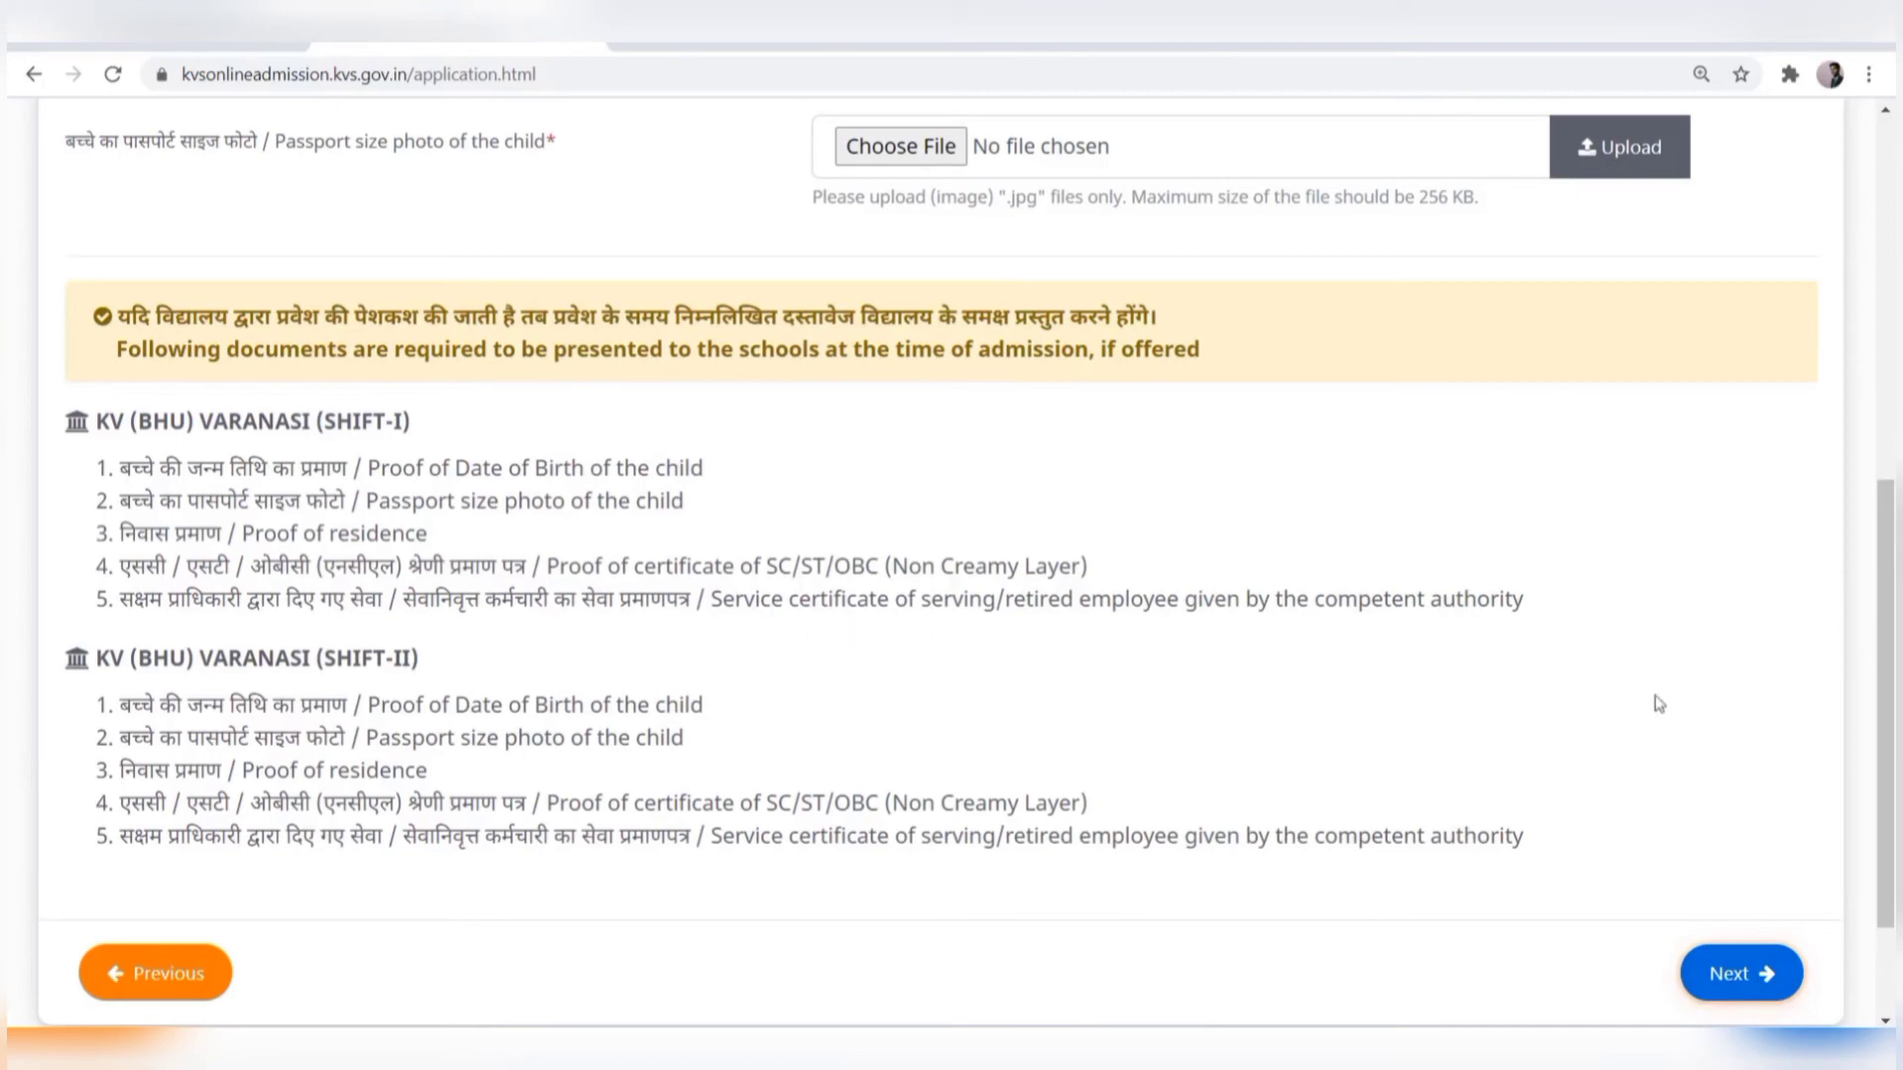
left_click_drag(1894, 716, 1894, 714)
scroll(1894, 721, "up", 6)
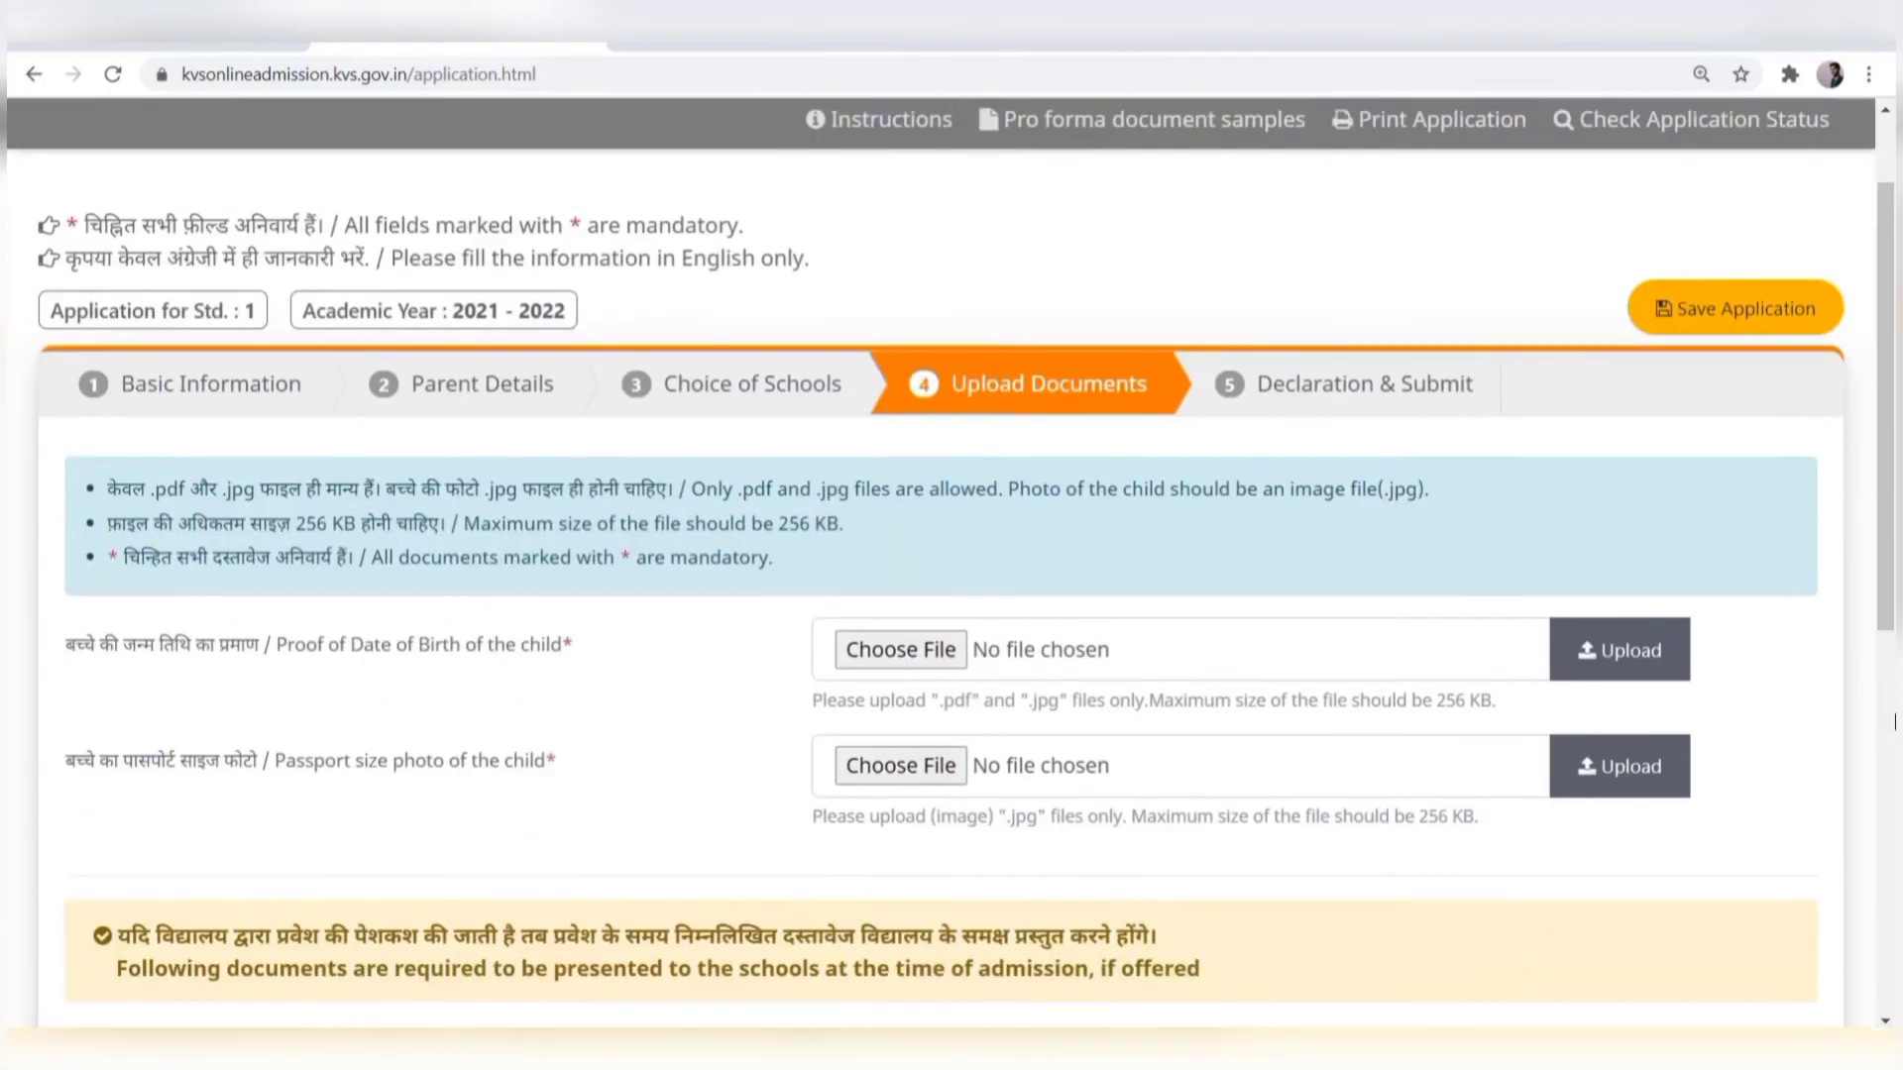
scroll(1554, 546, "down", 2)
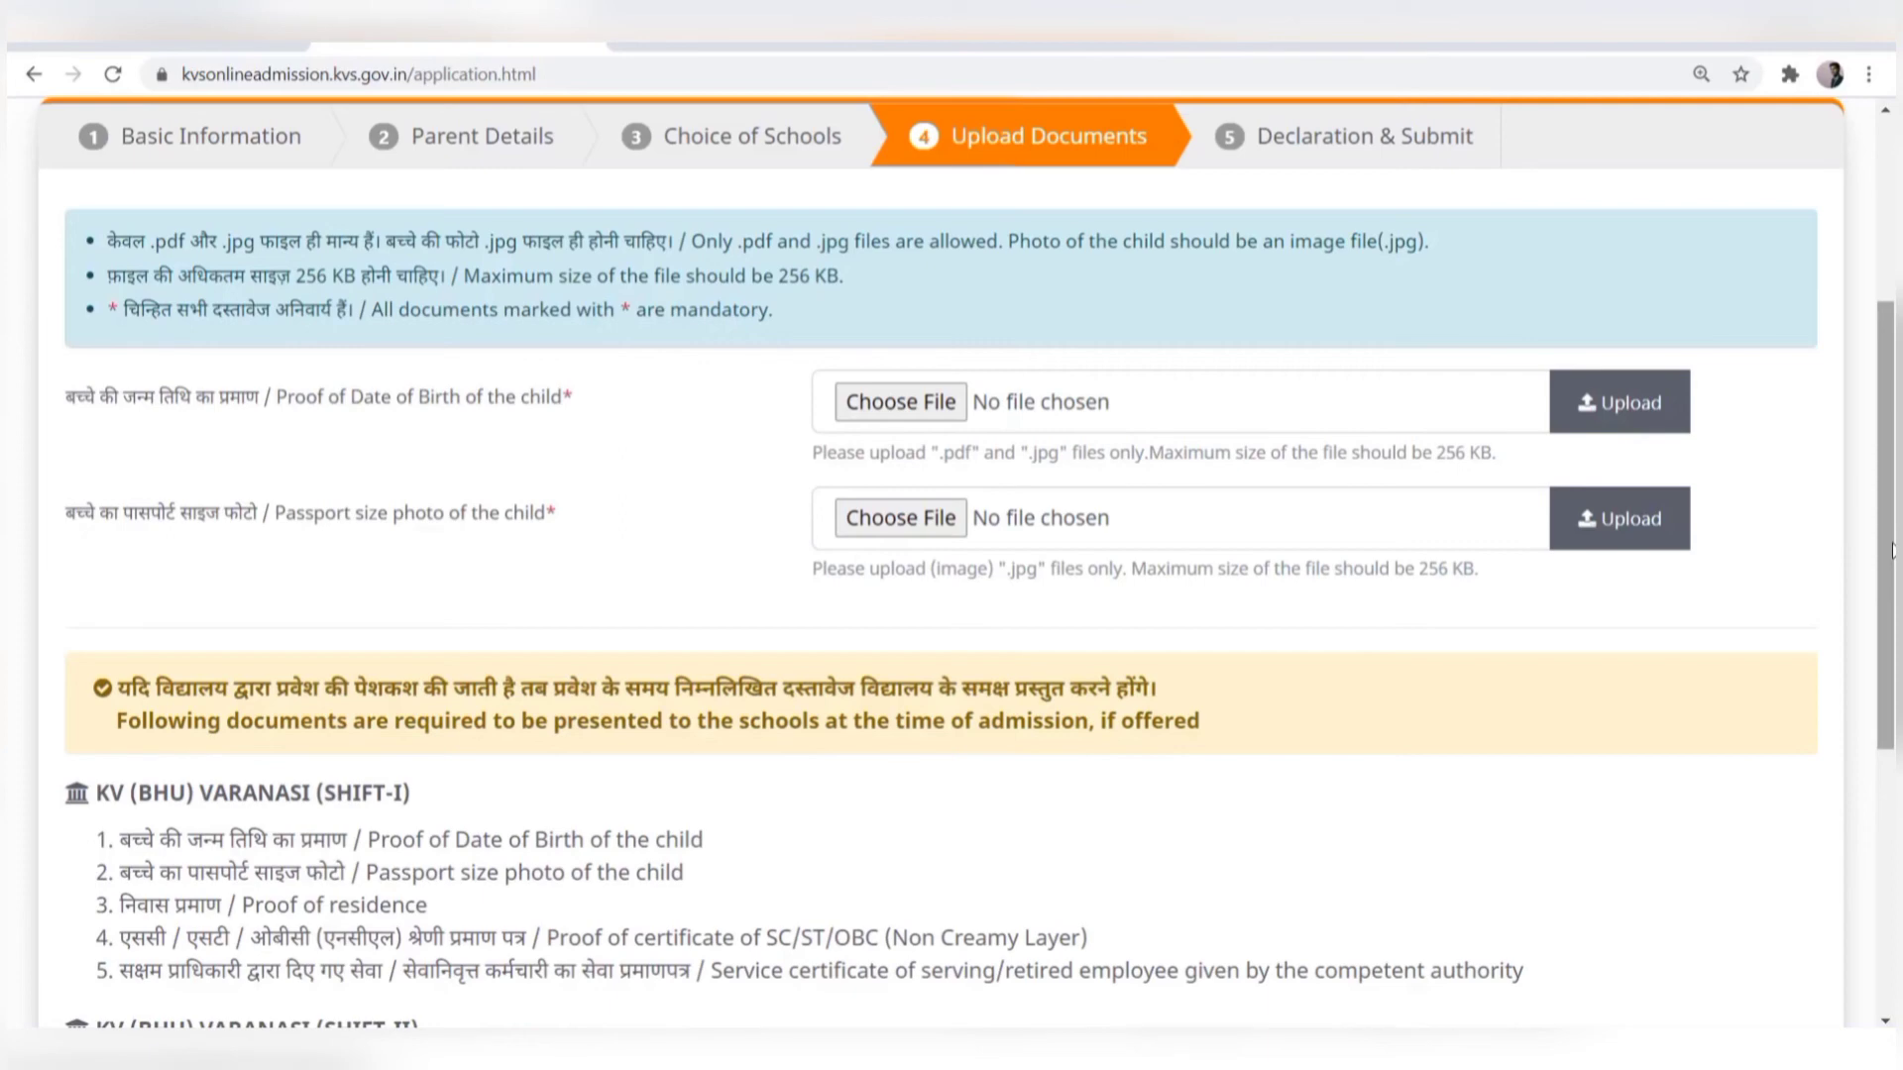
scroll(1890, 550, "down", 5)
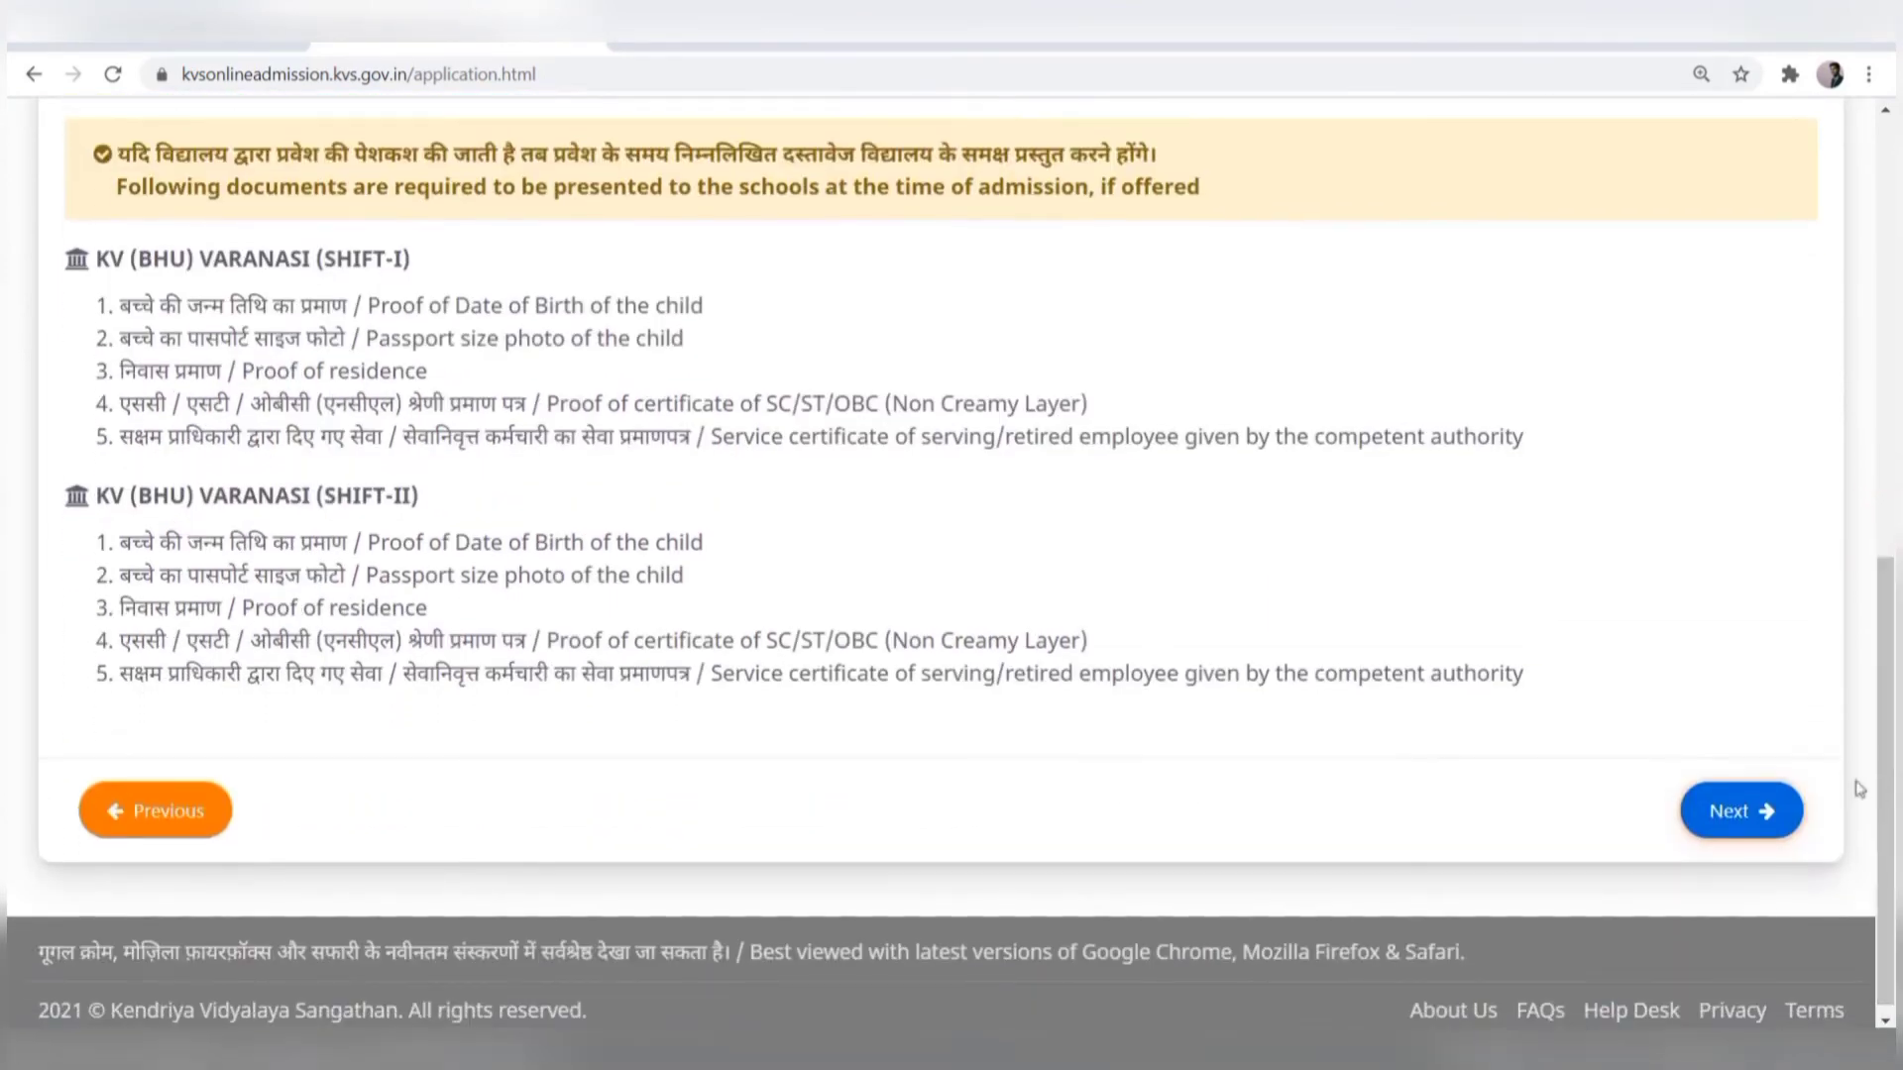
Go back and set Vidyalaya 3 to Uttar Pradesh, KV 39 GTC VARANASI CANTT.
left_click(189, 811)
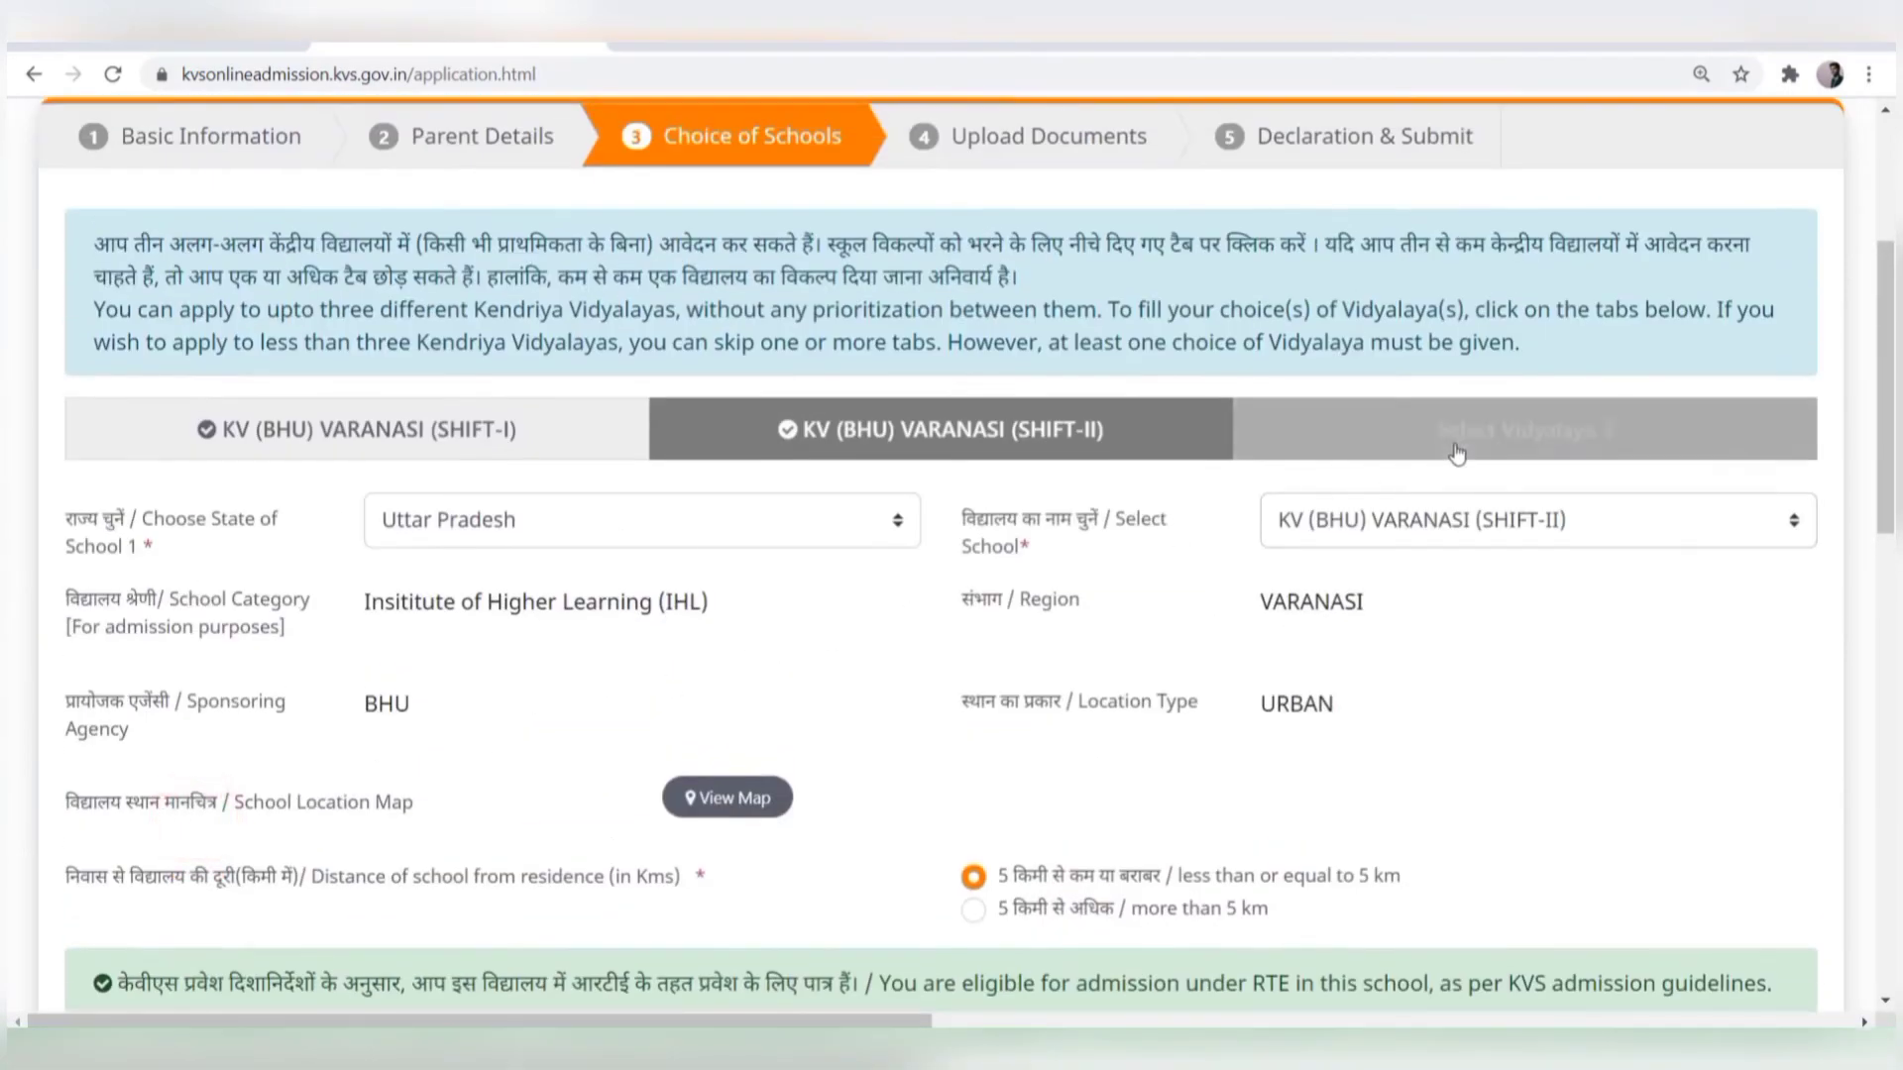
left_click(1392, 441)
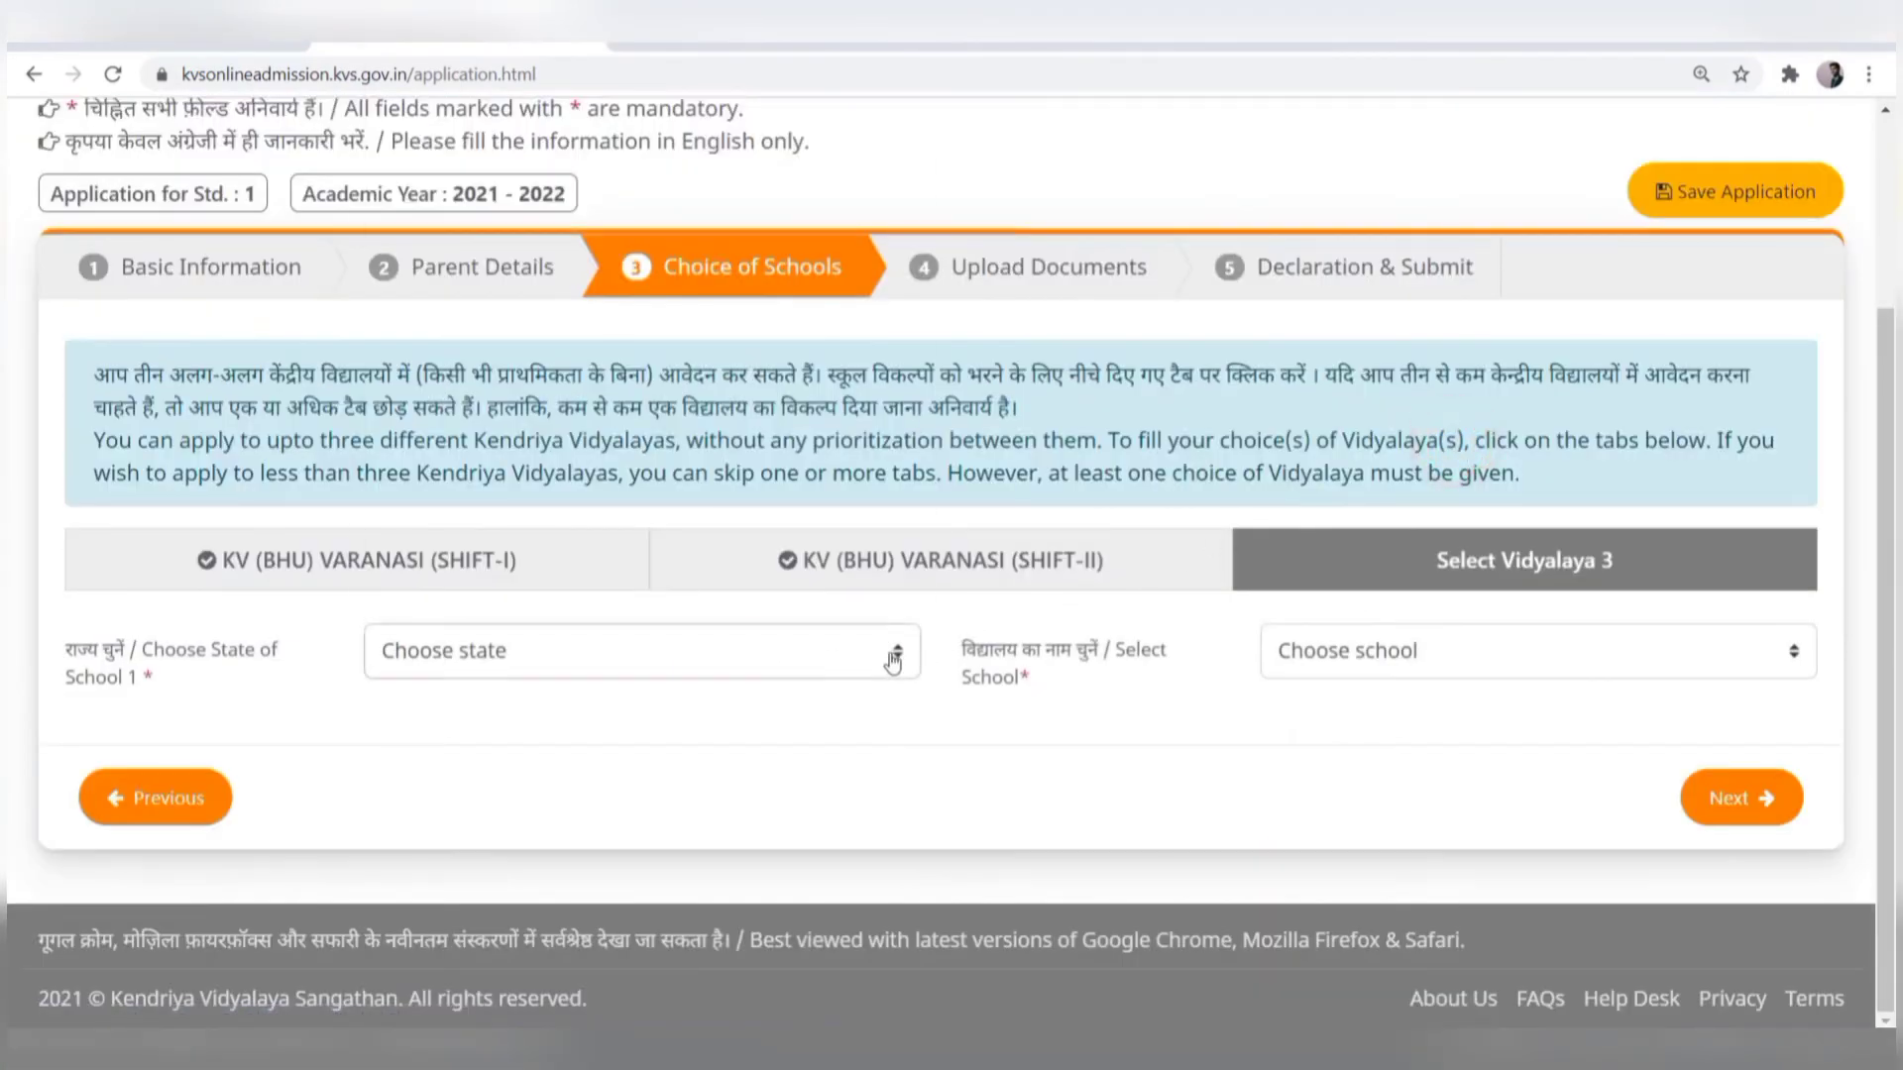
left_click(892, 652)
scroll(904, 268, "down", 3)
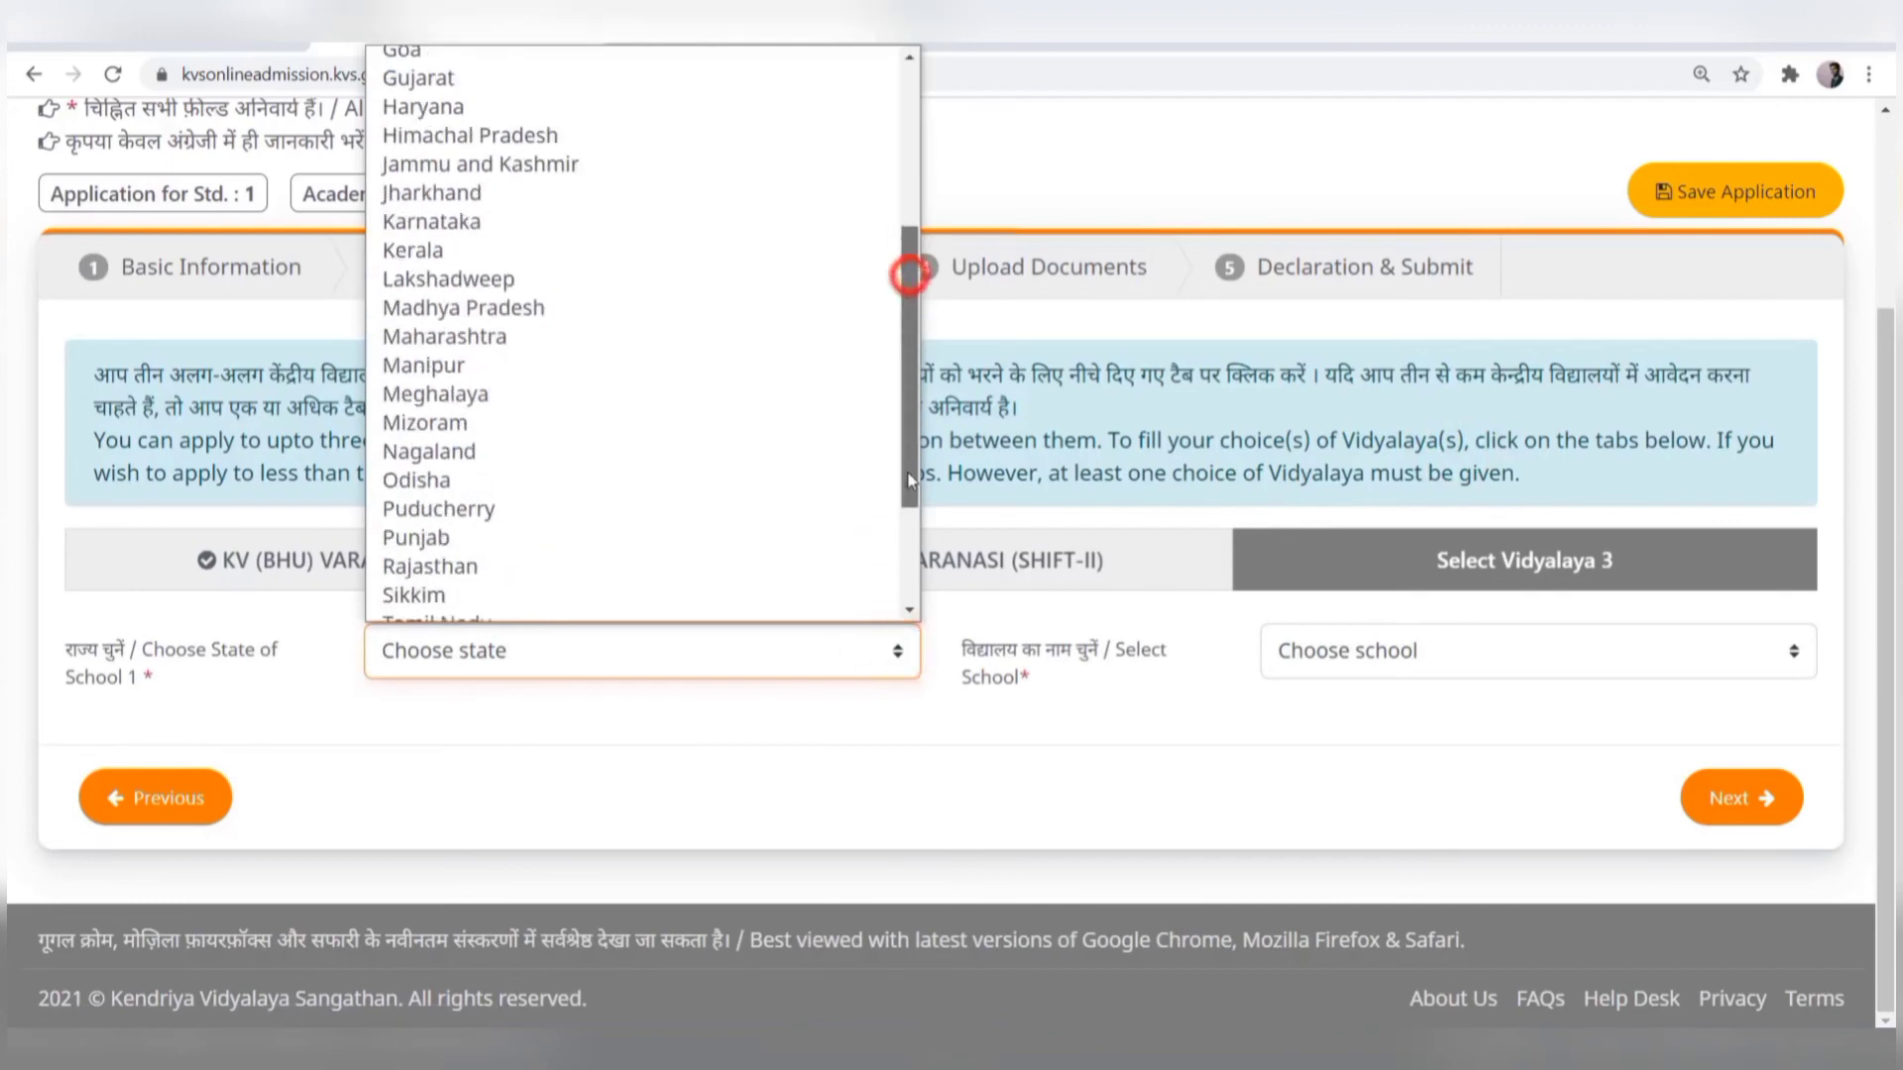
scroll(694, 450, "down", 4)
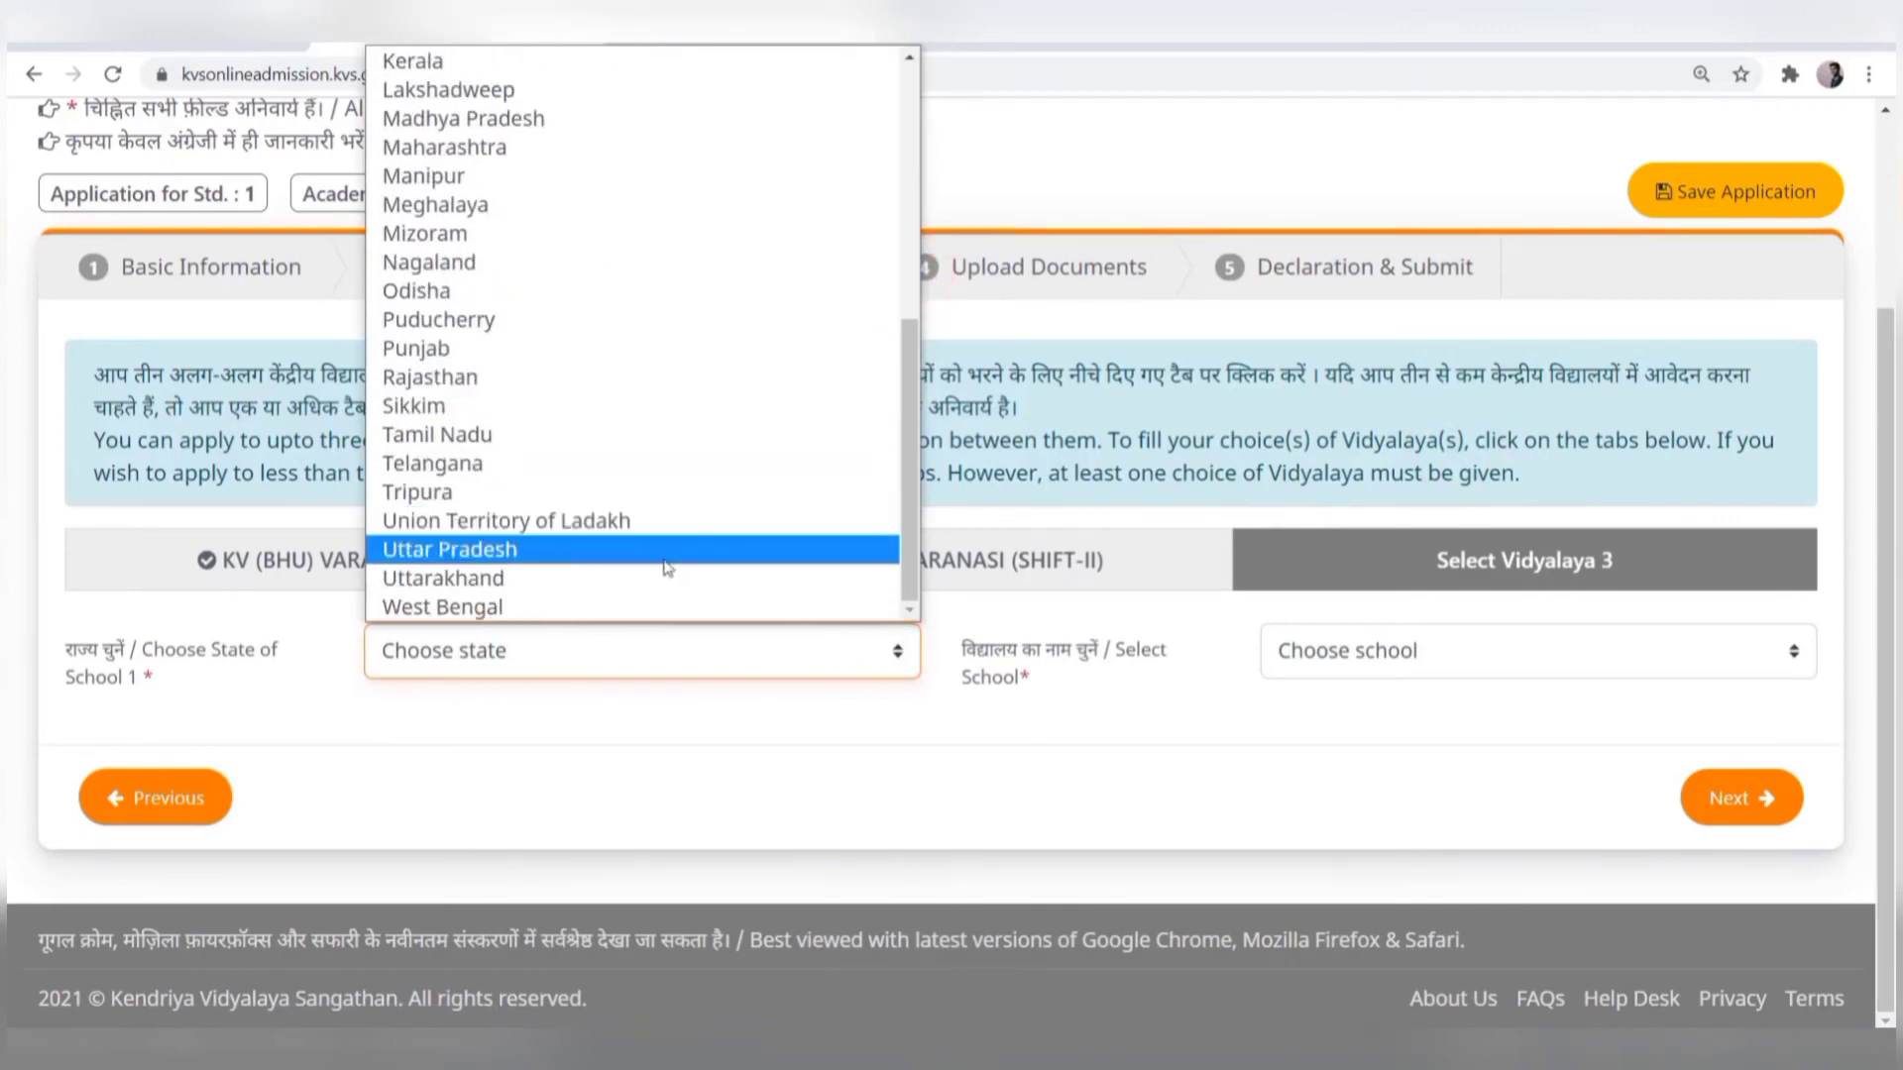
left_click(664, 551)
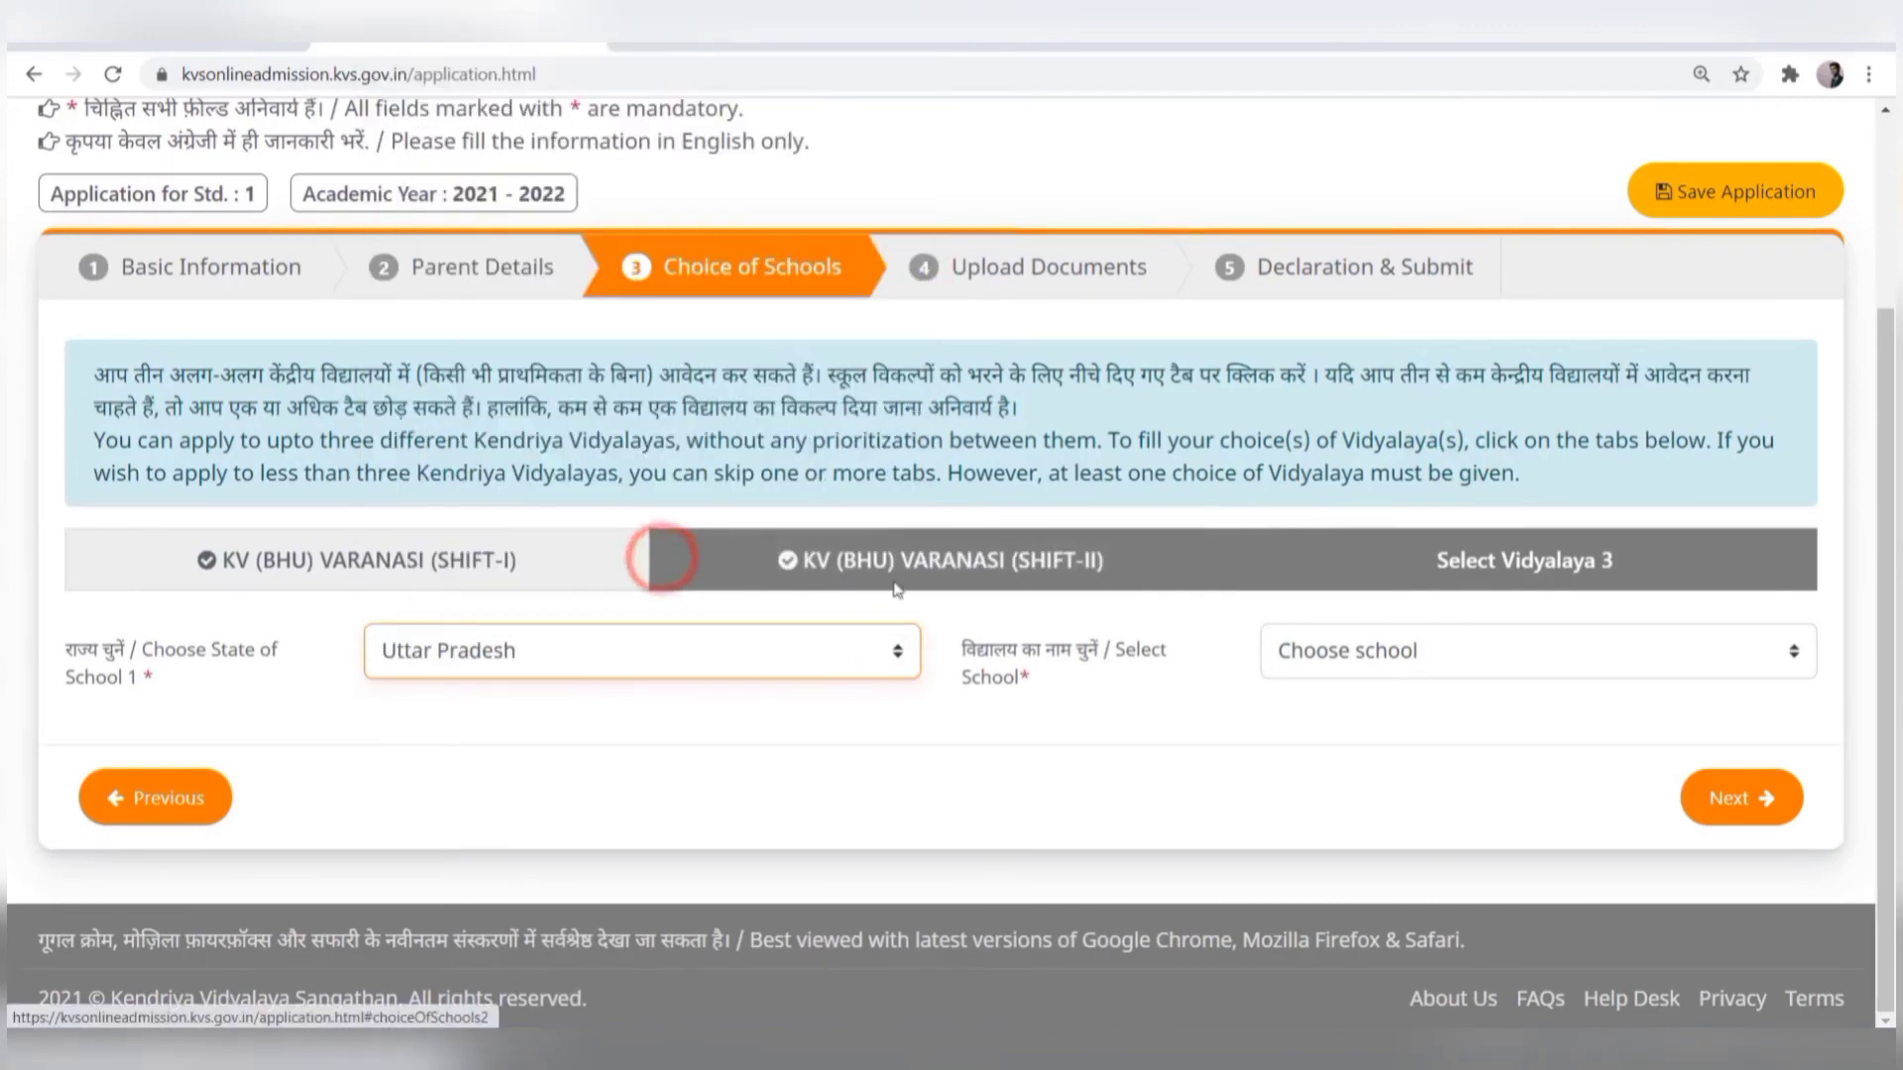
left_click(1705, 662)
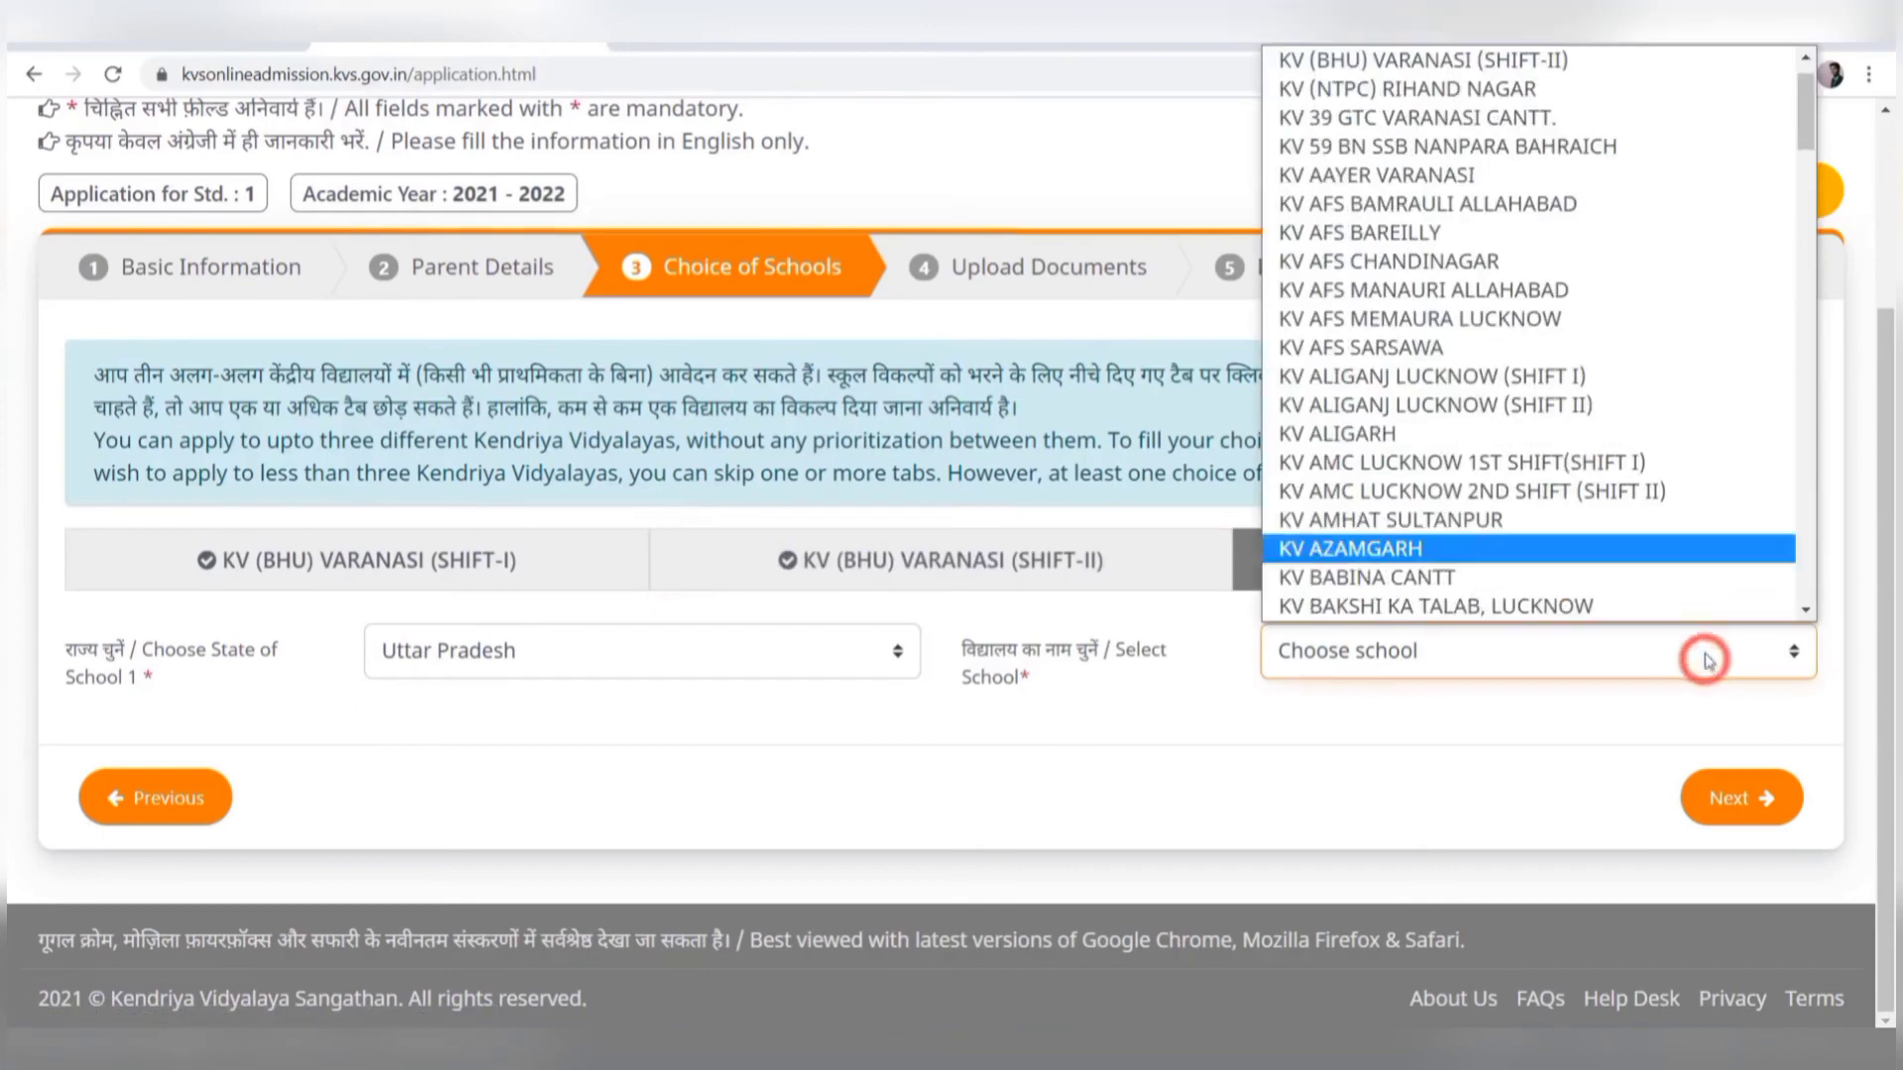
left_click(1647, 115)
scroll(1479, 813, "down", 5)
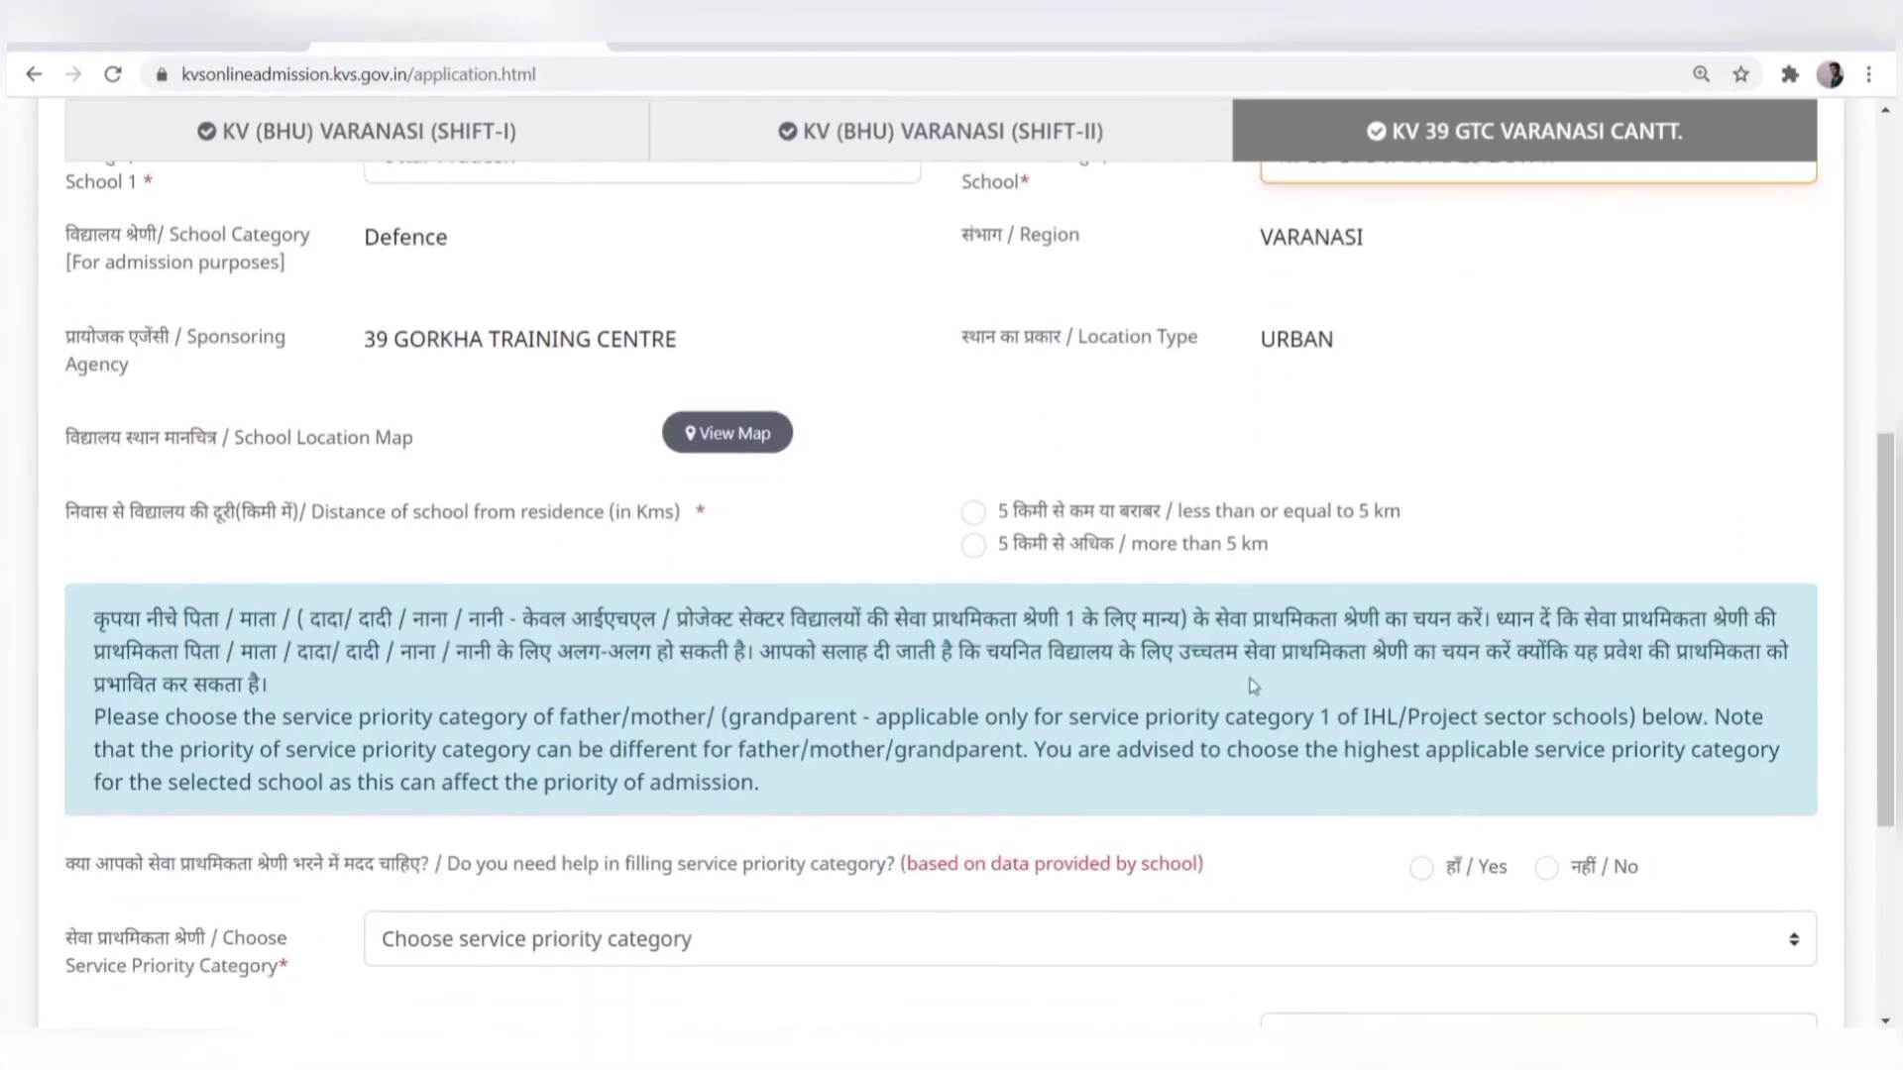
Mark the third school within 5 km and answer Yes to service priority help.
left_click(973, 511)
scroll(973, 511, "down", 3)
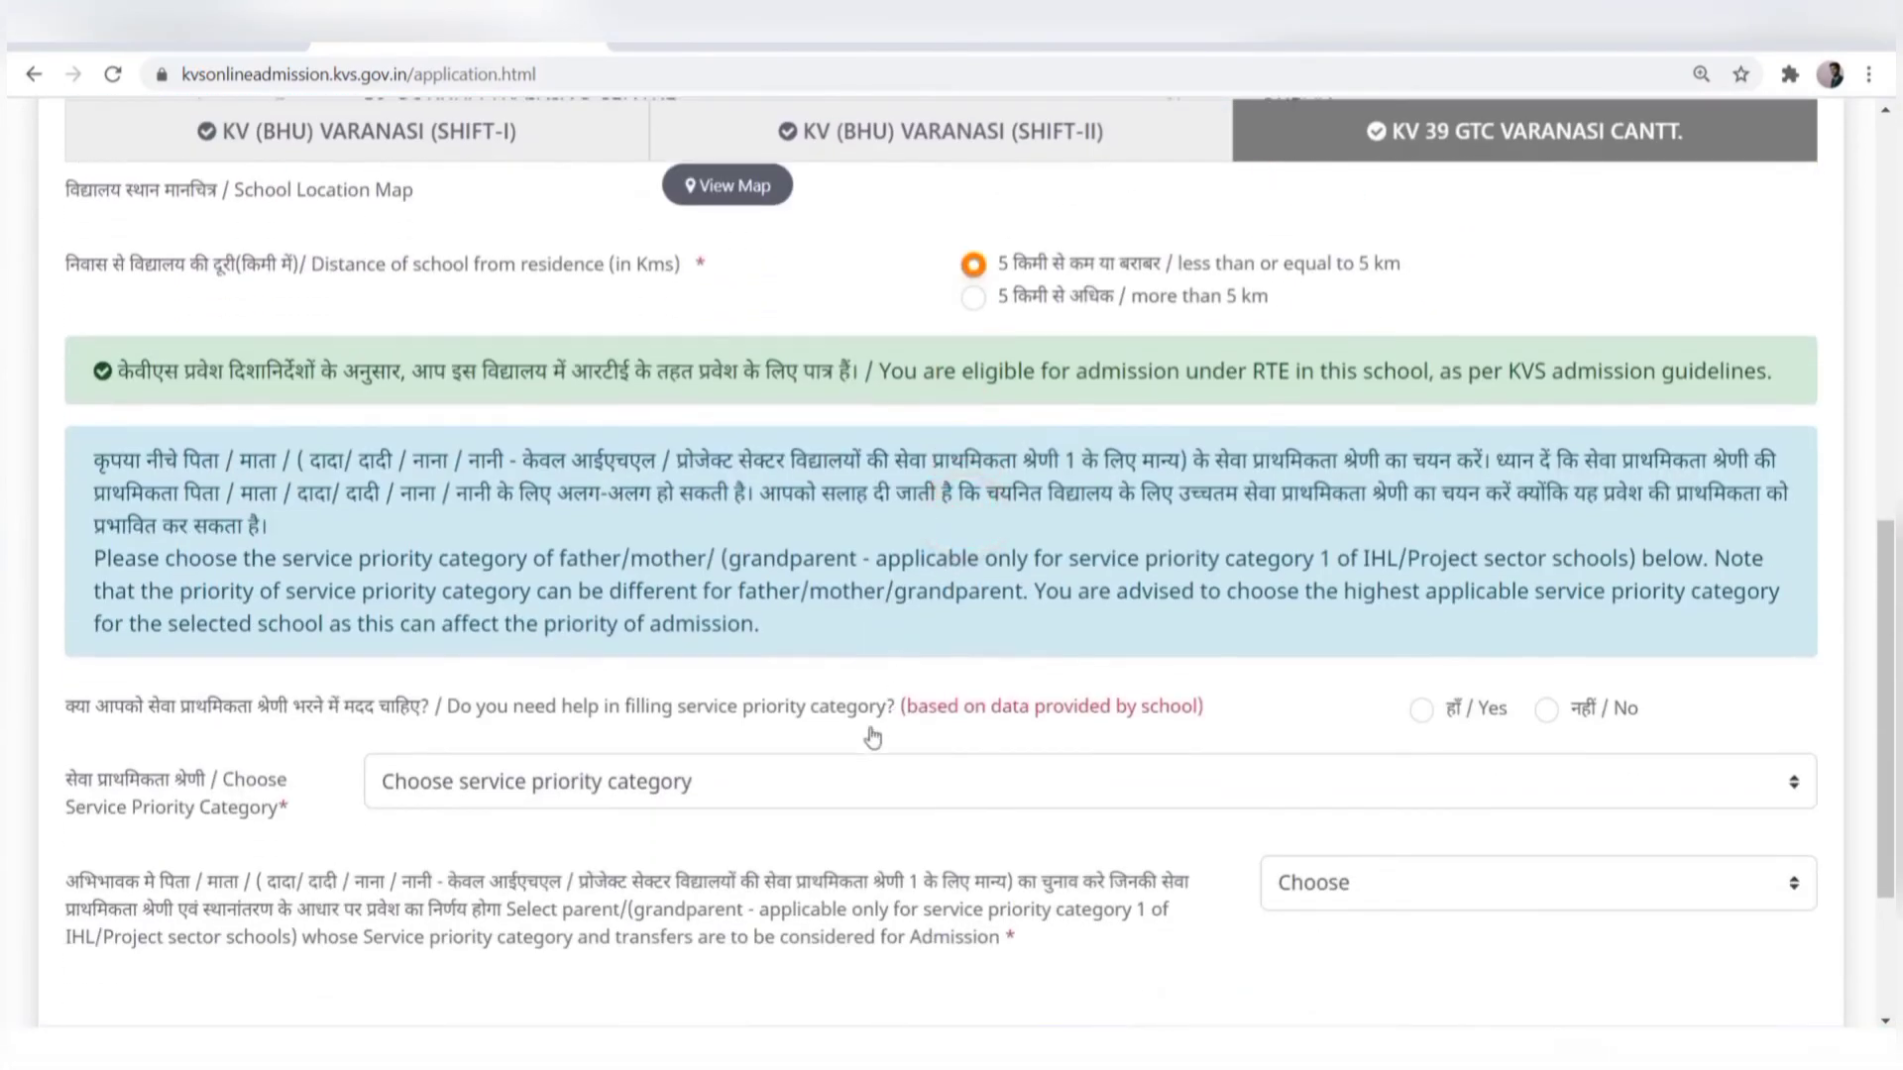
left_click(842, 782)
left_click(1354, 823)
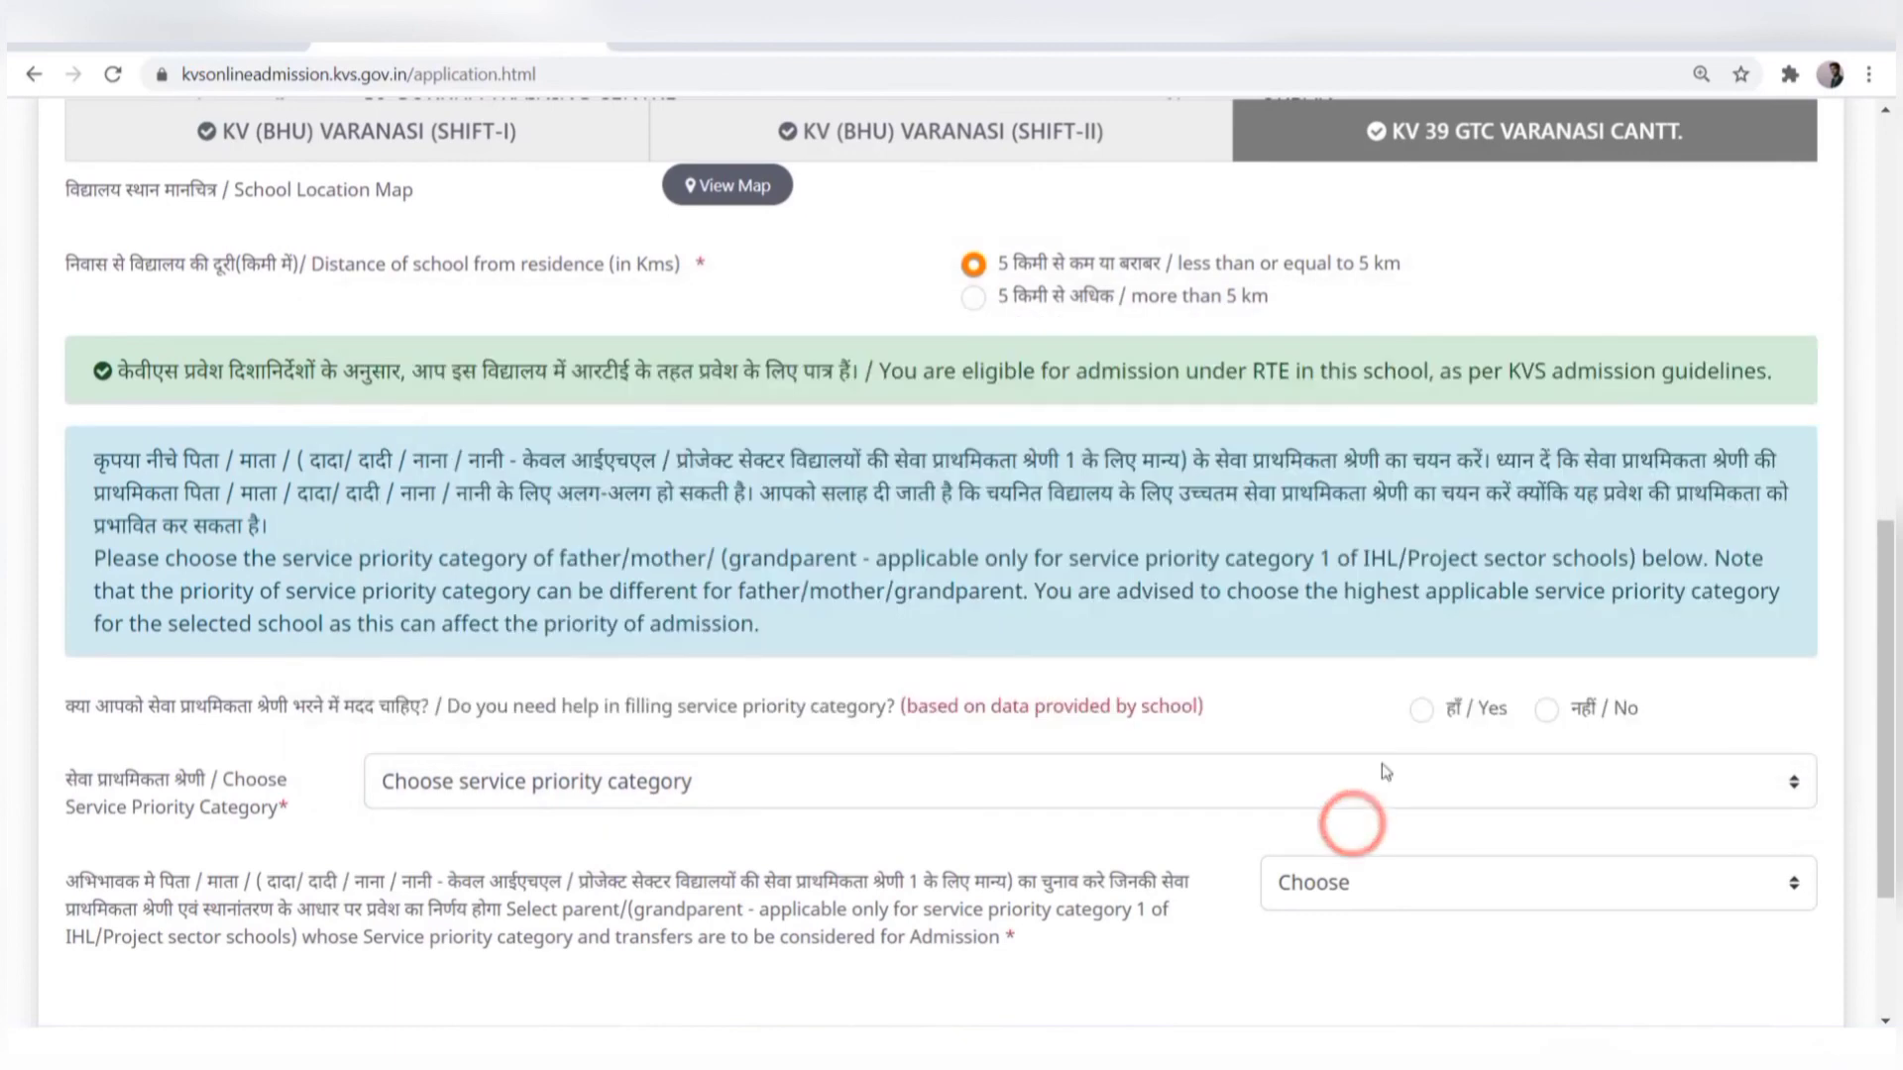
left_click(1421, 710)
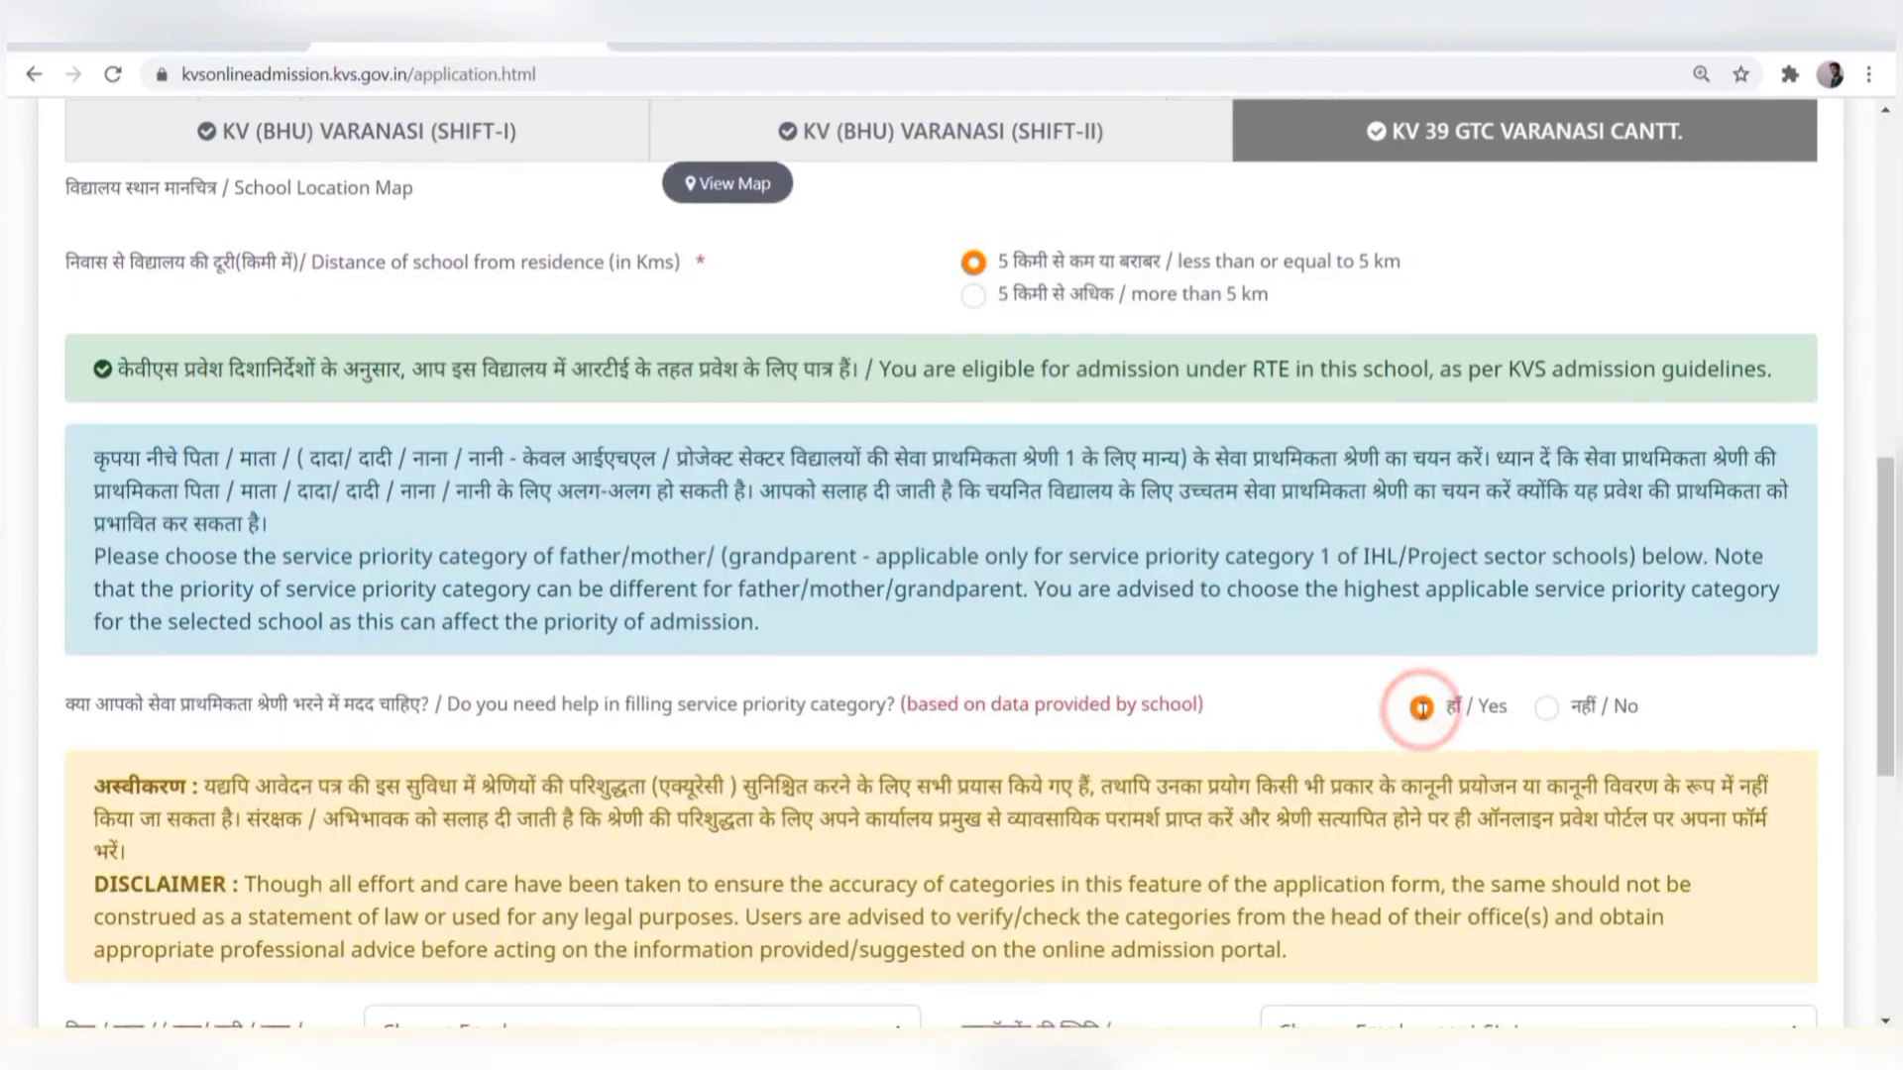
Select RAILWAYS etc. as the parent's employer.
scroll(1020, 684, "down", 4)
left_click(905, 669)
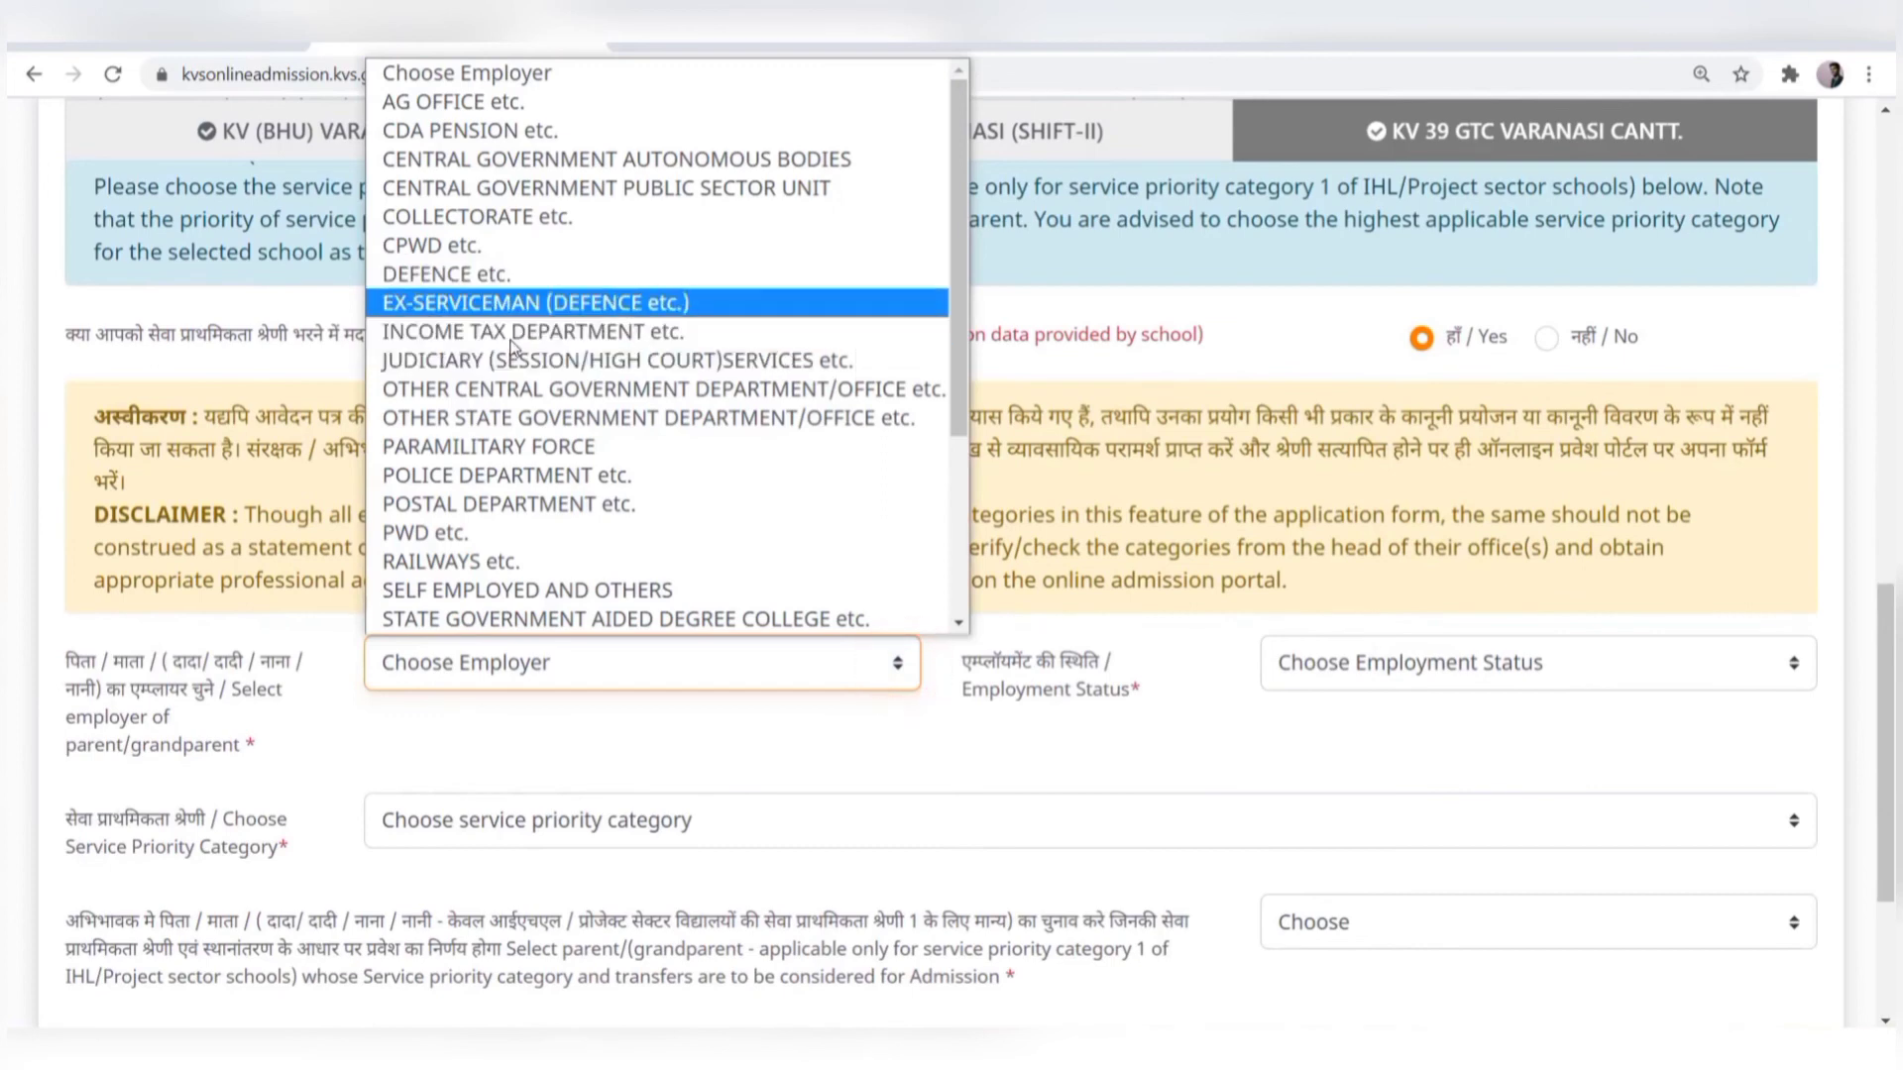
key("Down")
key("Down")
key("Down")
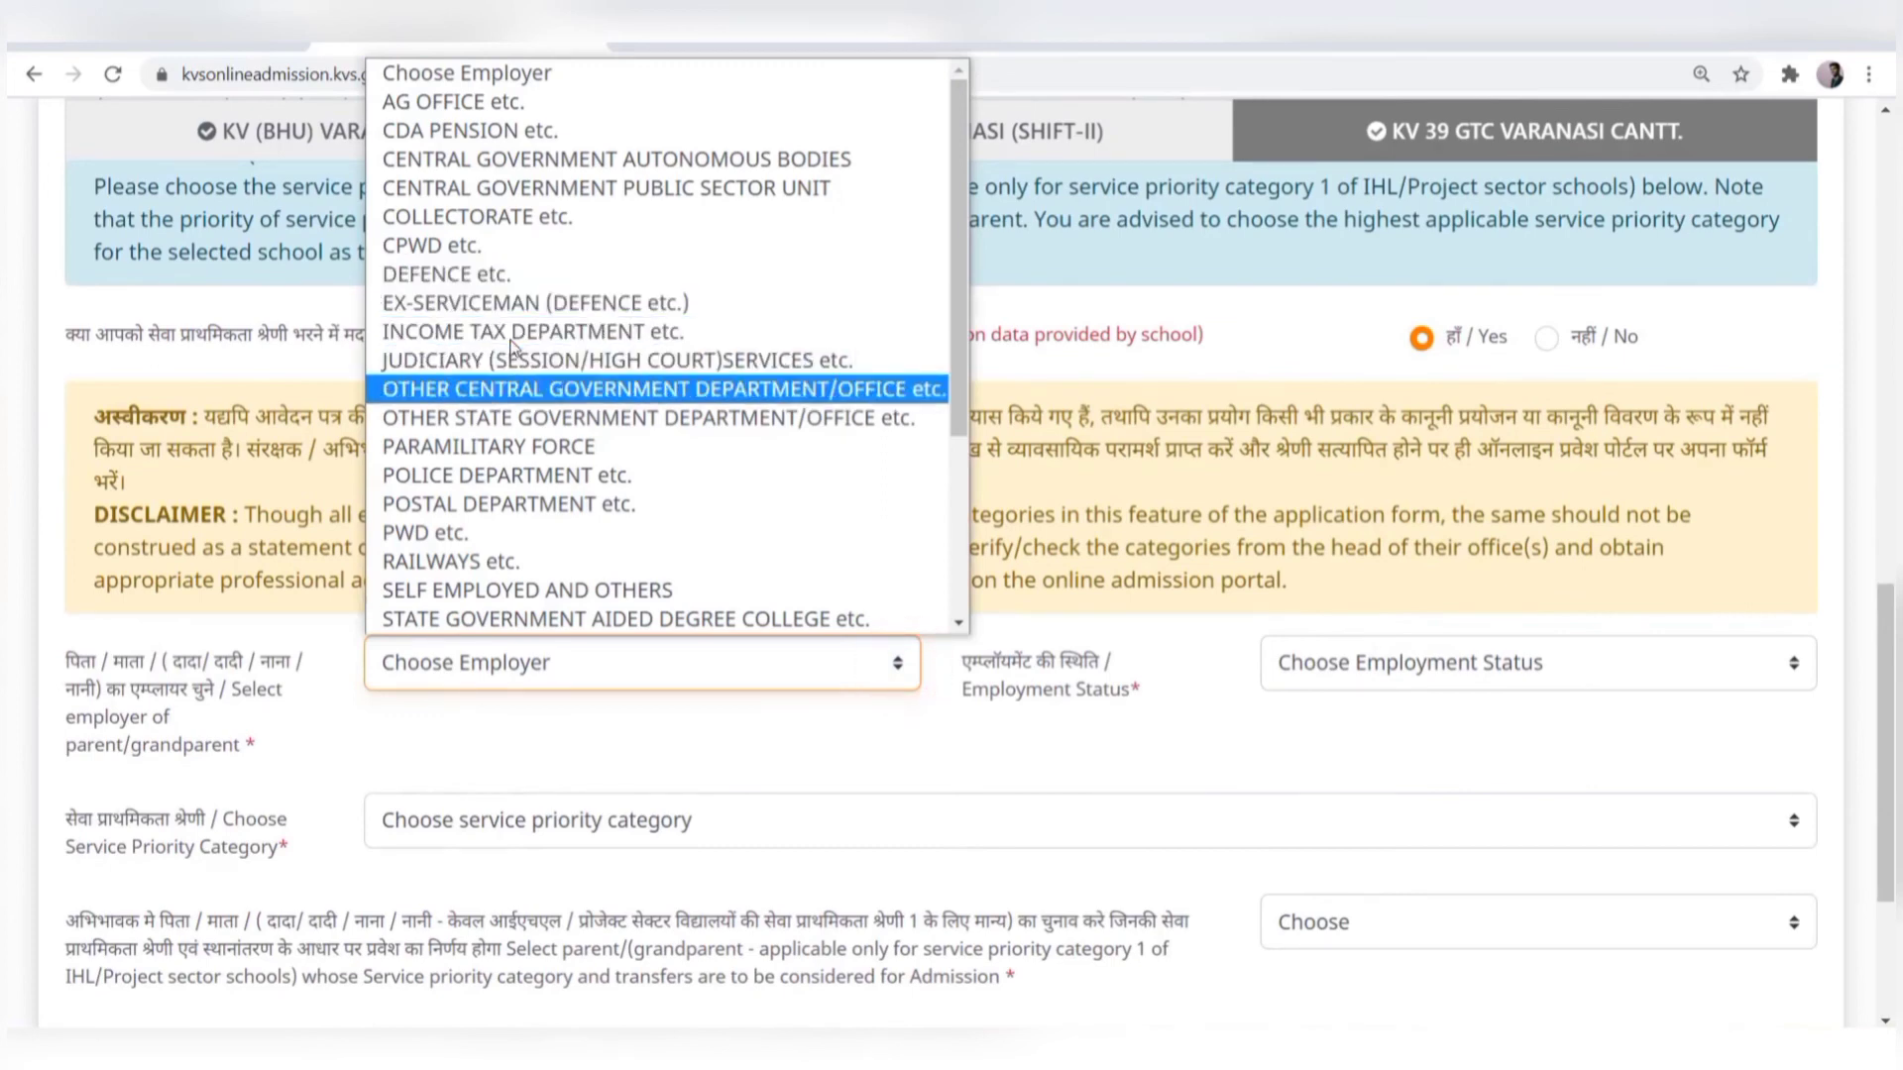
key("Up")
key("Up")
key("Up")
key("Up")
key("Up")
key("Up")
key("Up")
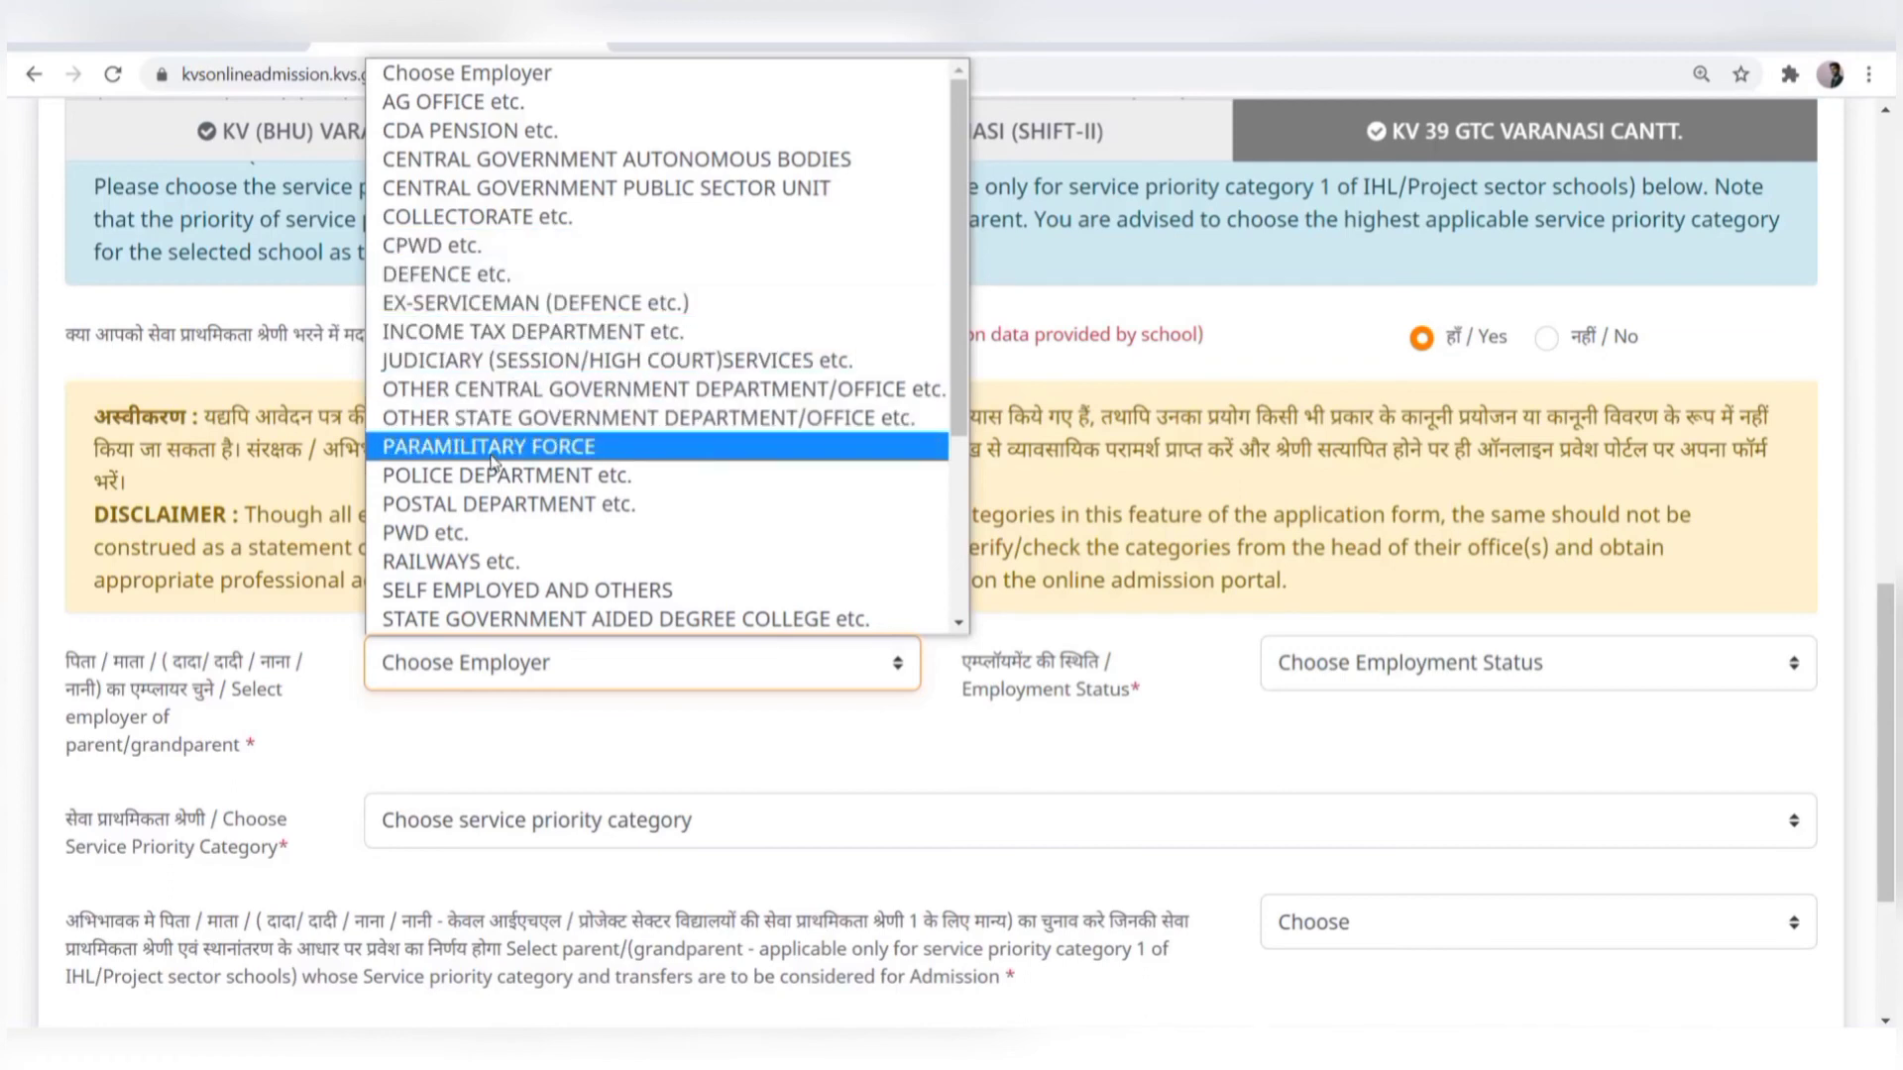
key("Down")
key("Down")
key("Down")
key("Up")
key("Up")
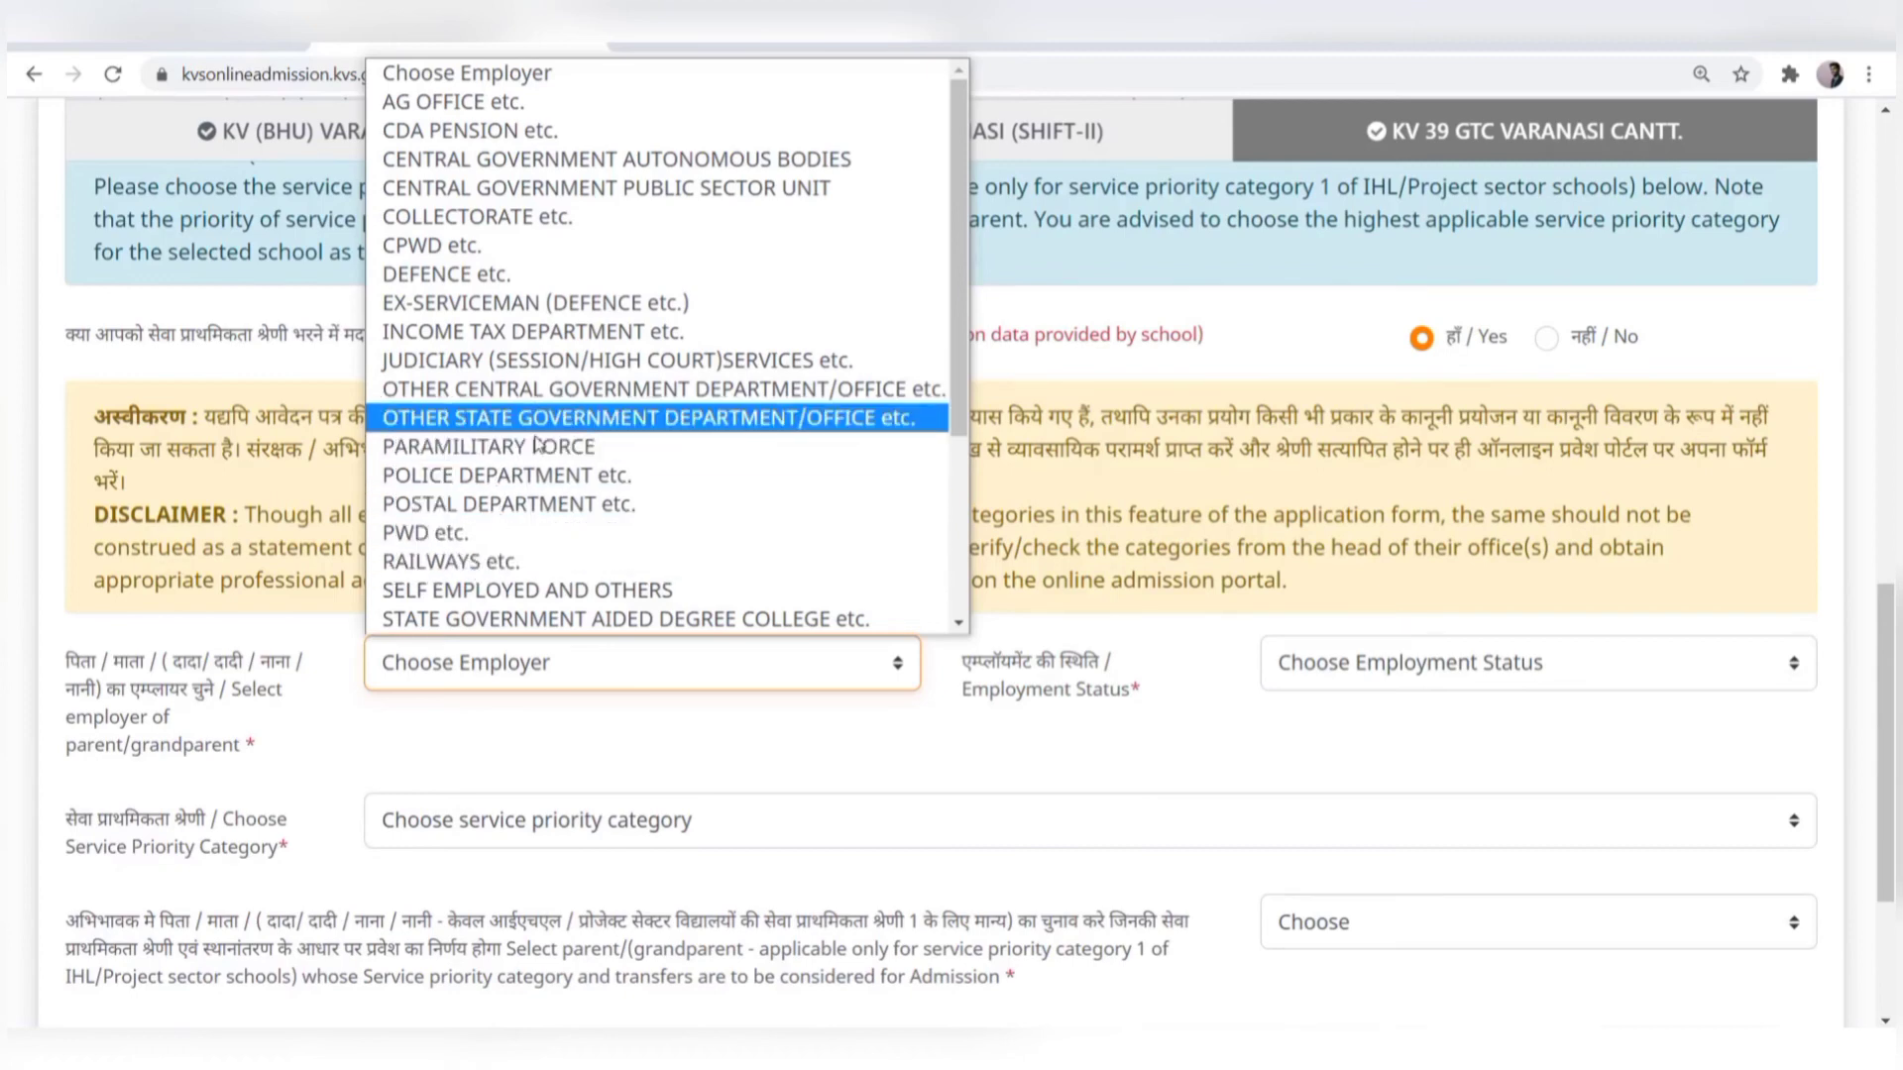
key("Down")
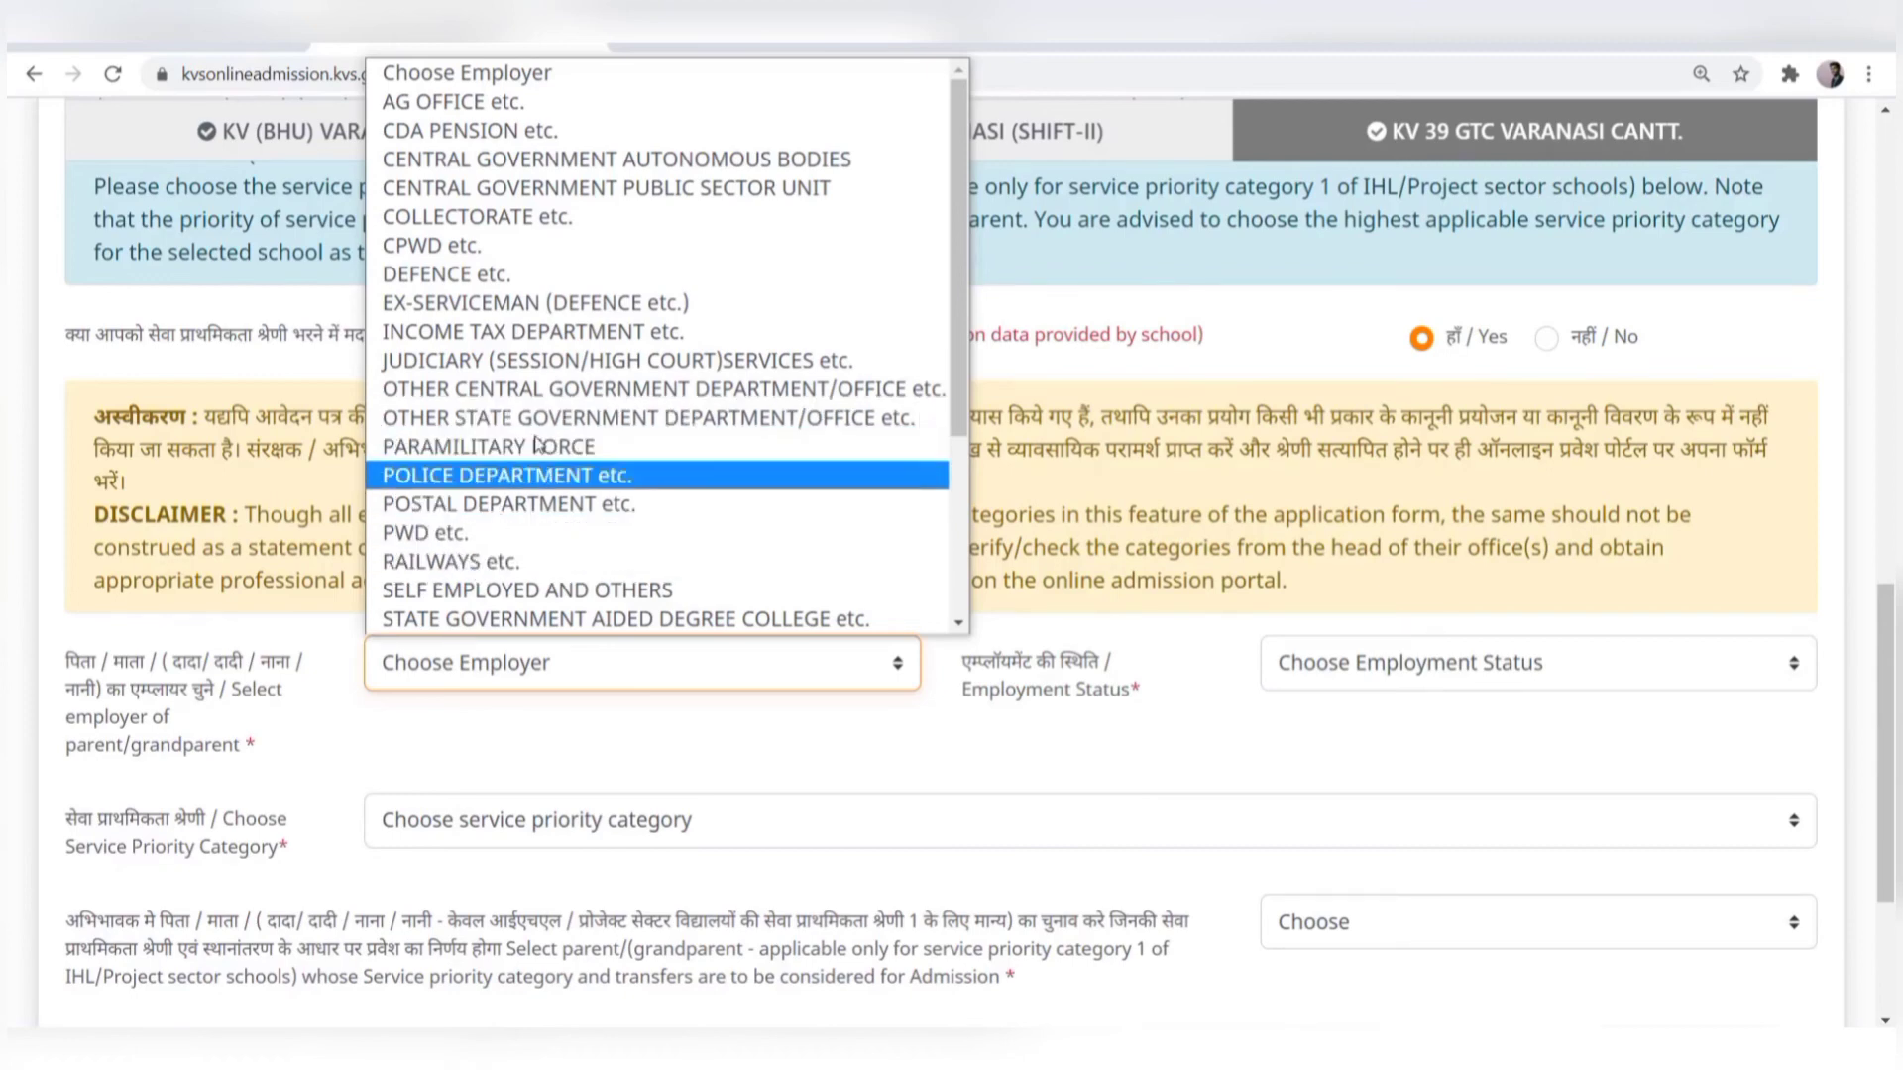
key("j")
left_click_drag(961, 407, 998, 349)
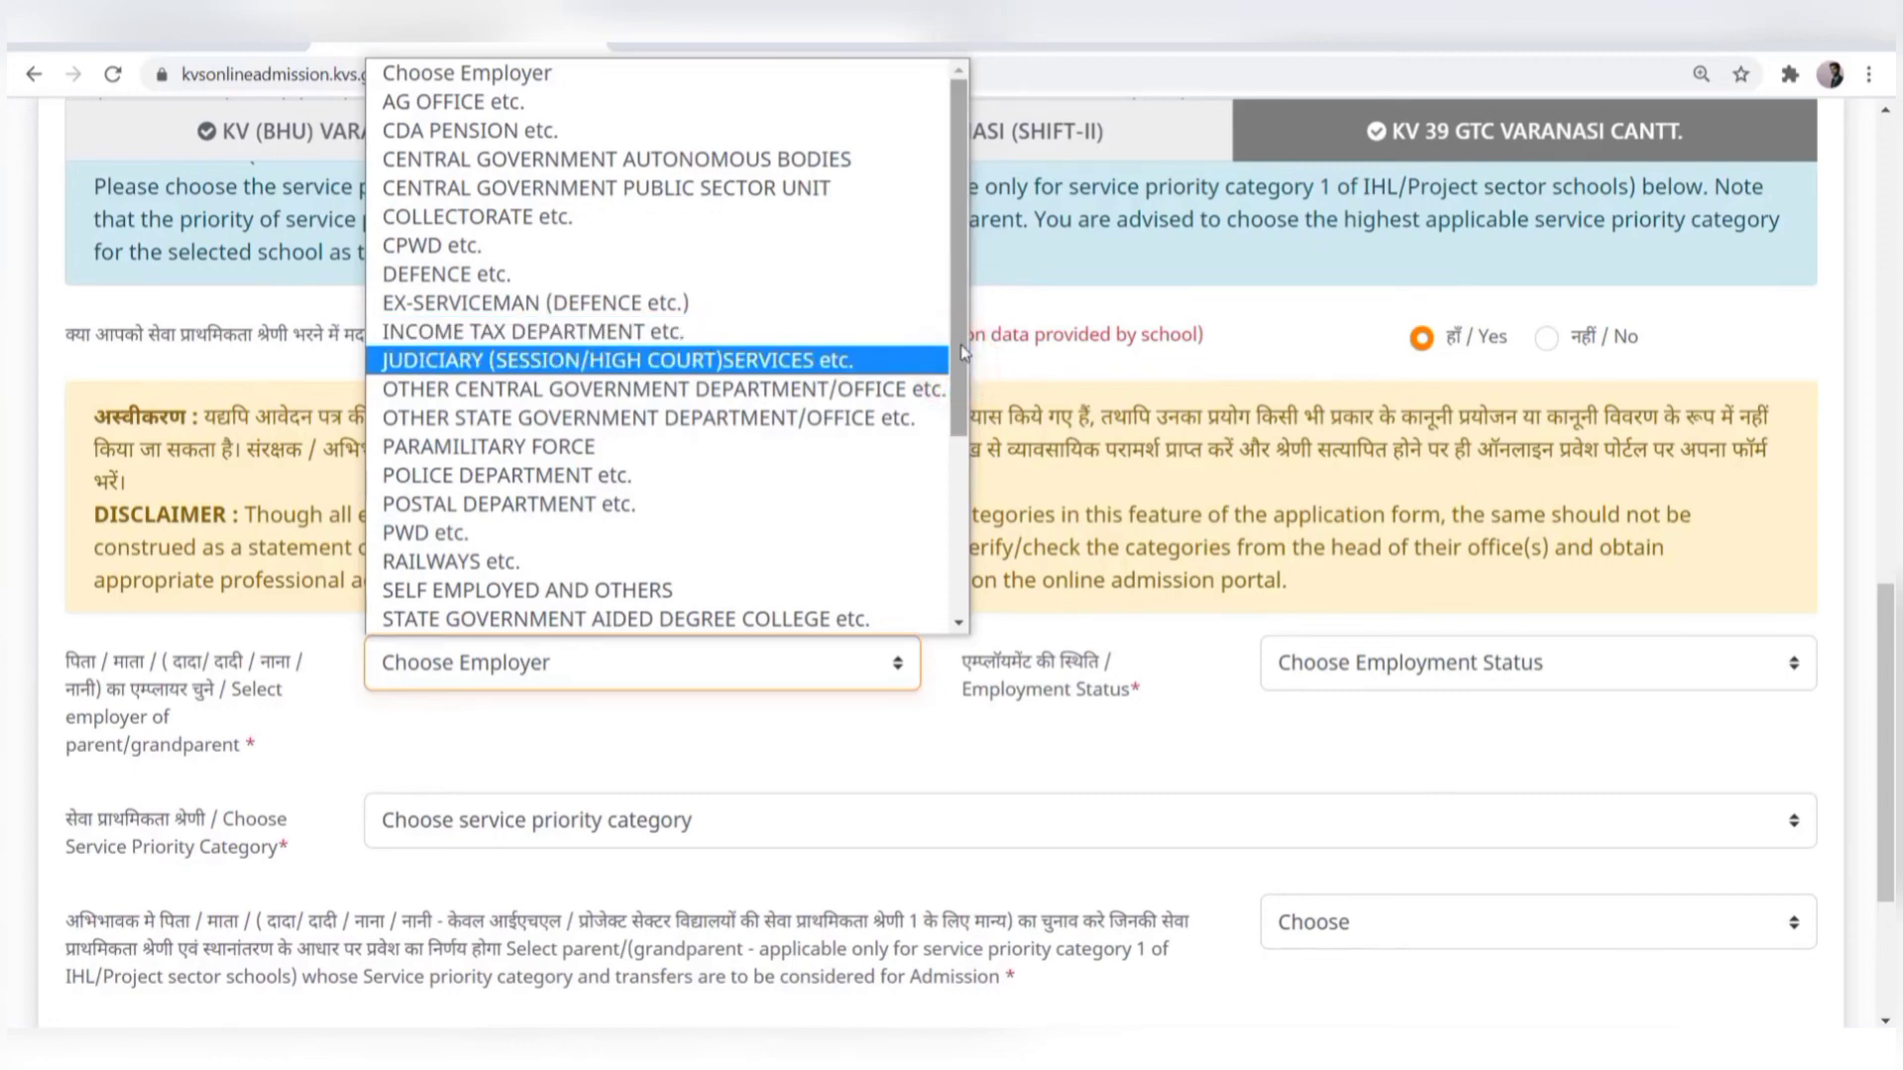
left_click(693, 561)
Set Serving (Permanent employee) Parent, Father, and No / Not Applicable for recent transfer.
left_click(1496, 670)
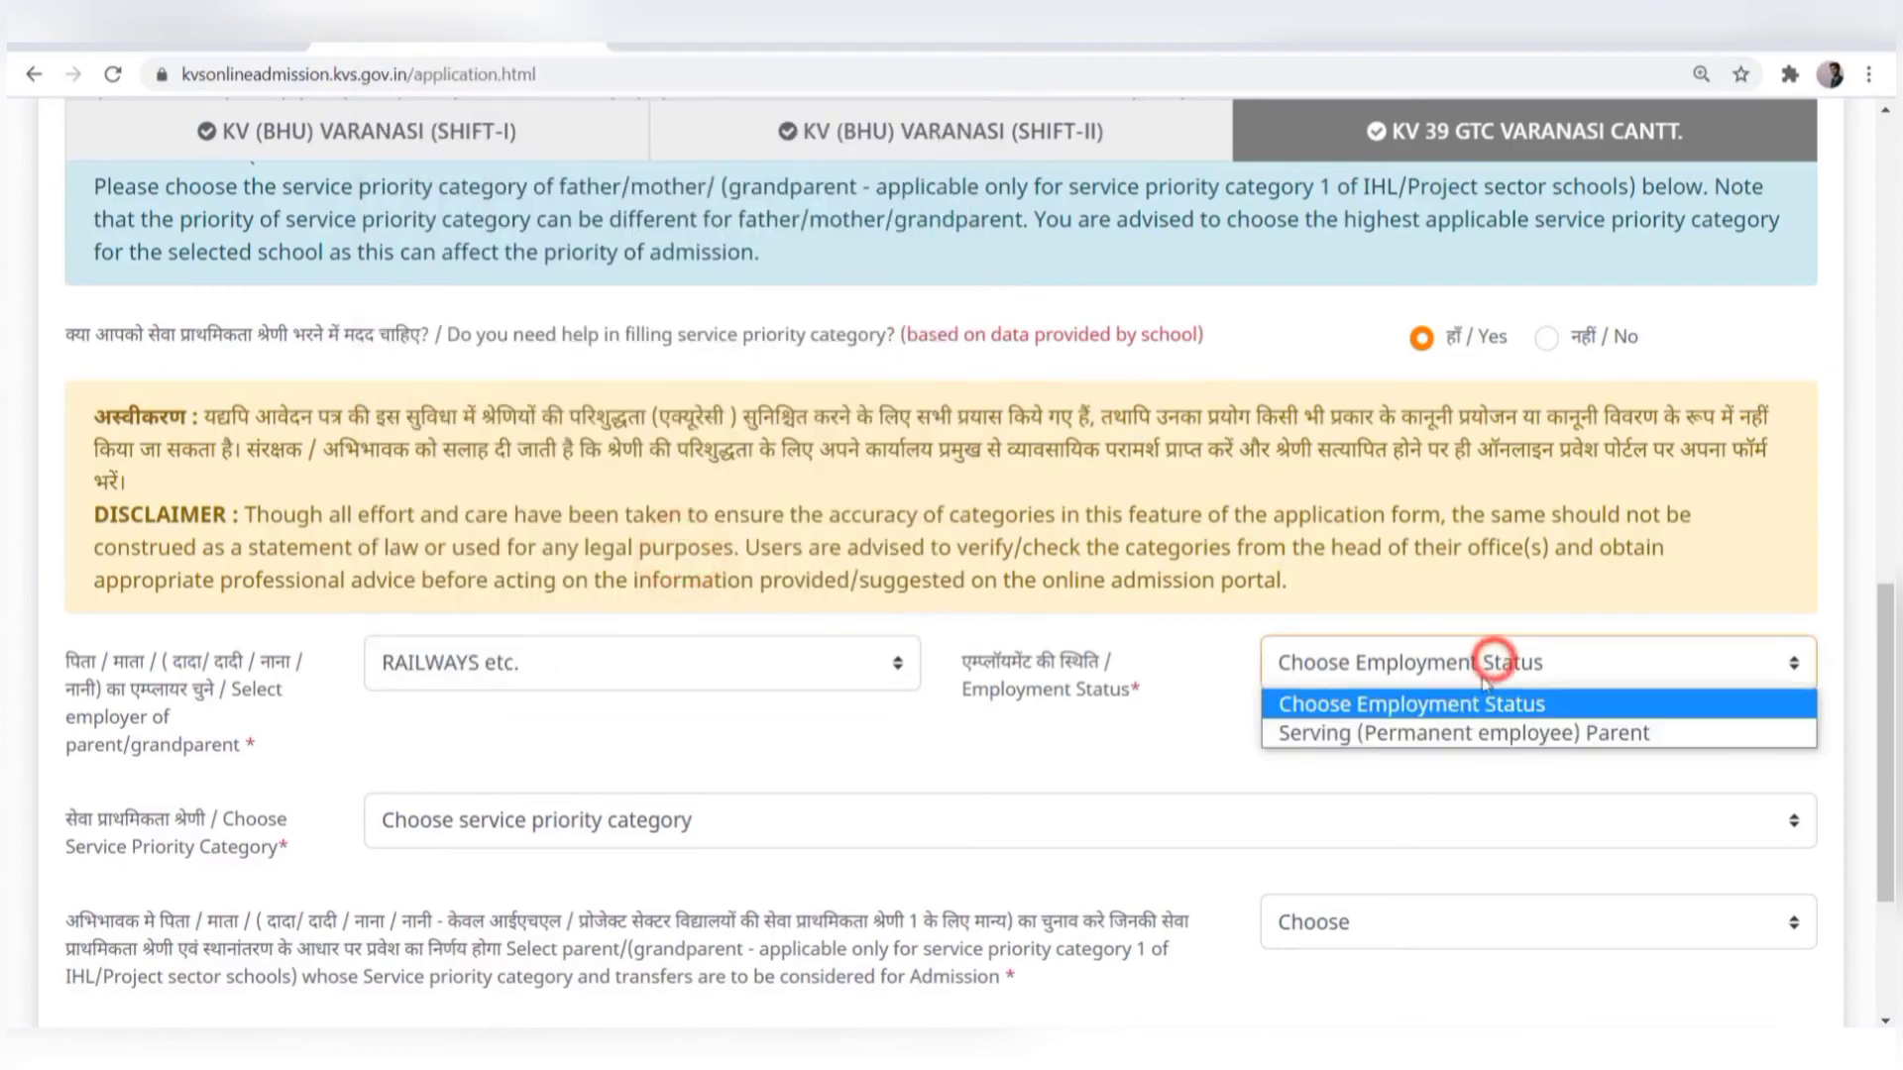
left_click(1449, 731)
scroll(1477, 728, "down", 3)
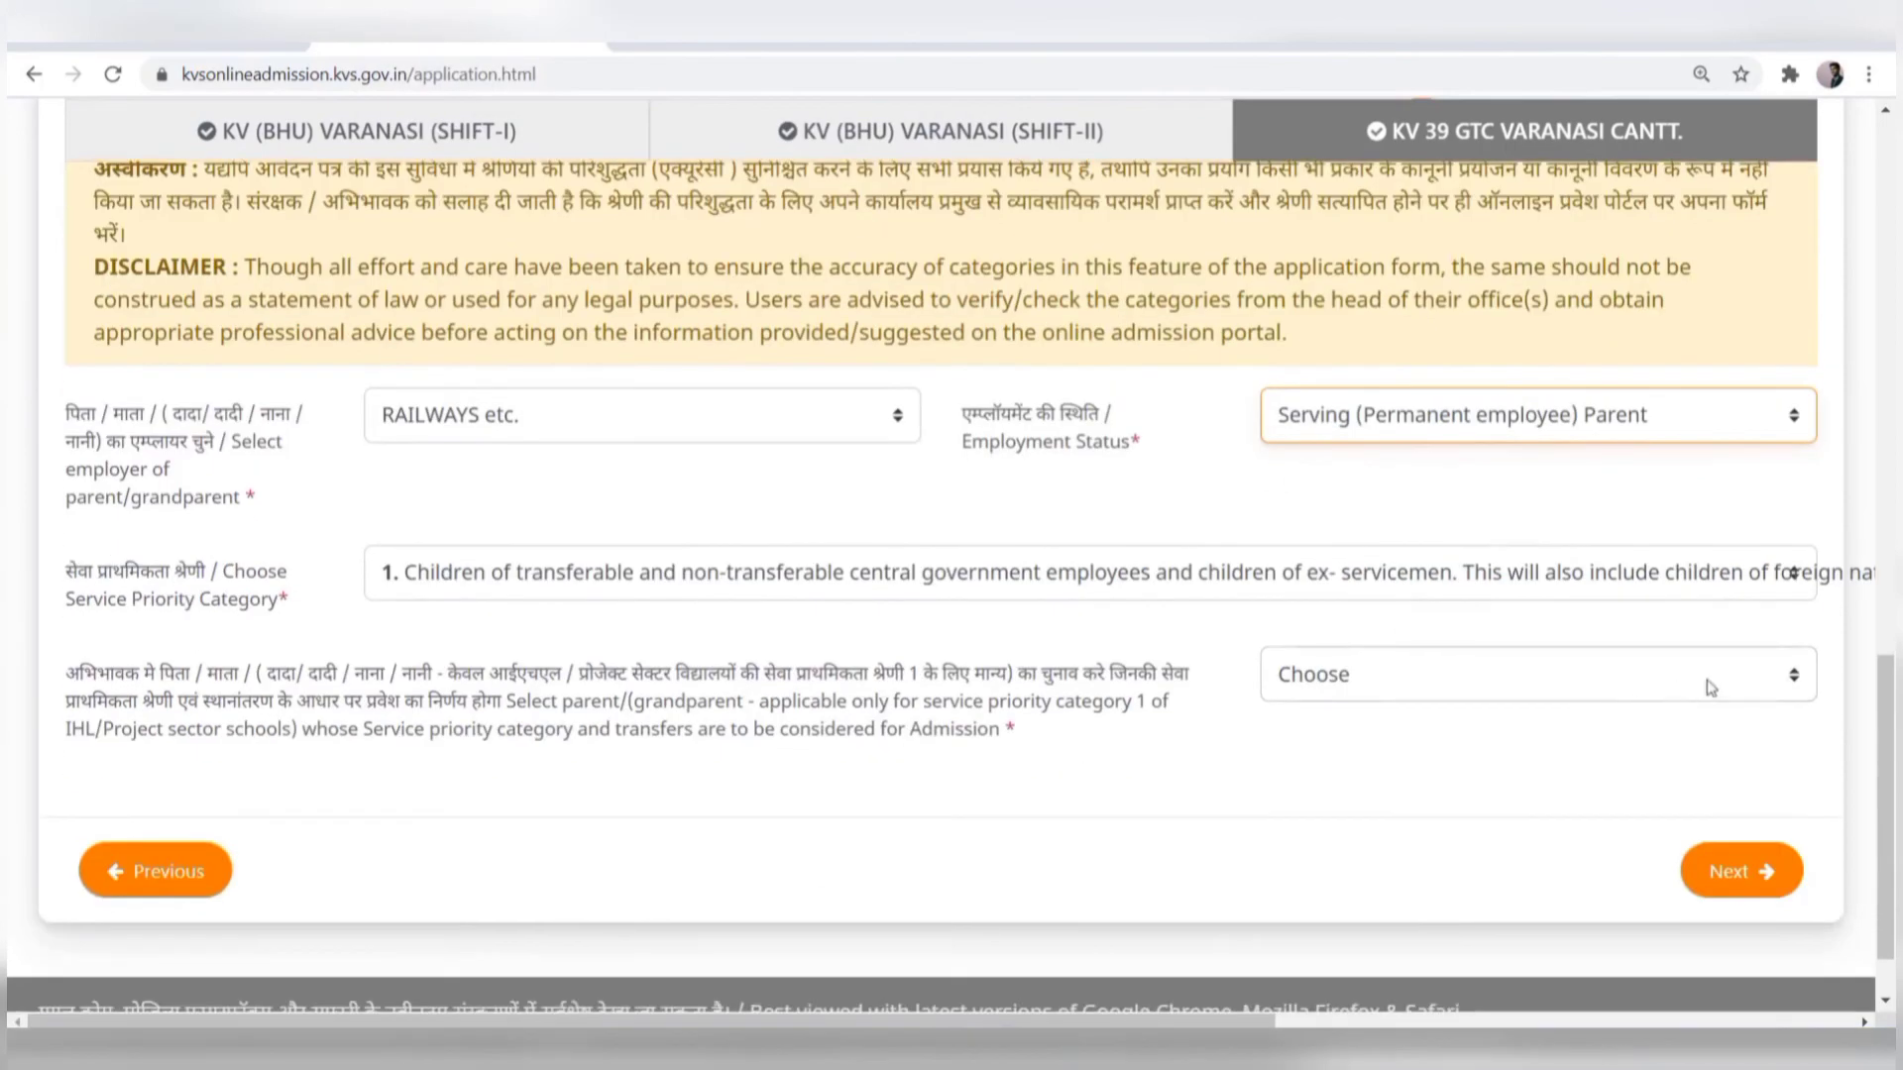
left_click(1763, 674)
left_click(1387, 774)
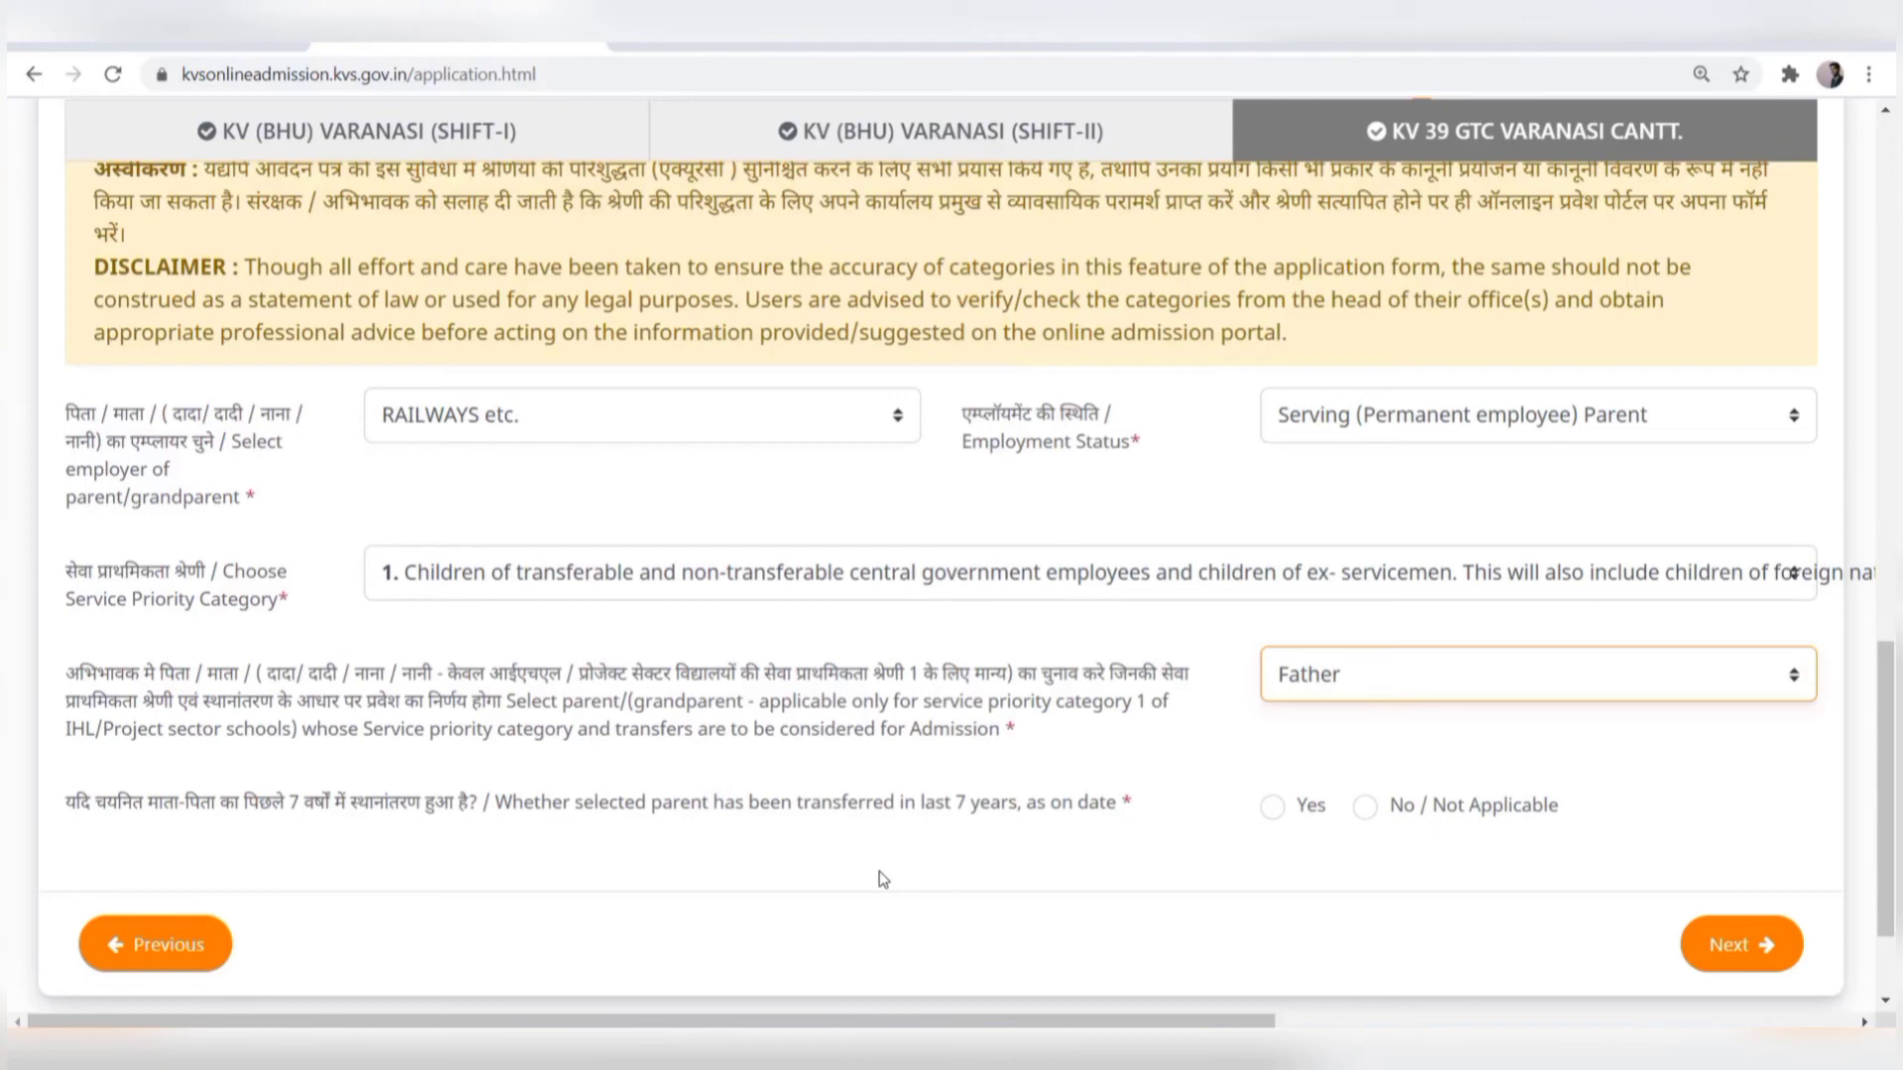
left_click(1365, 808)
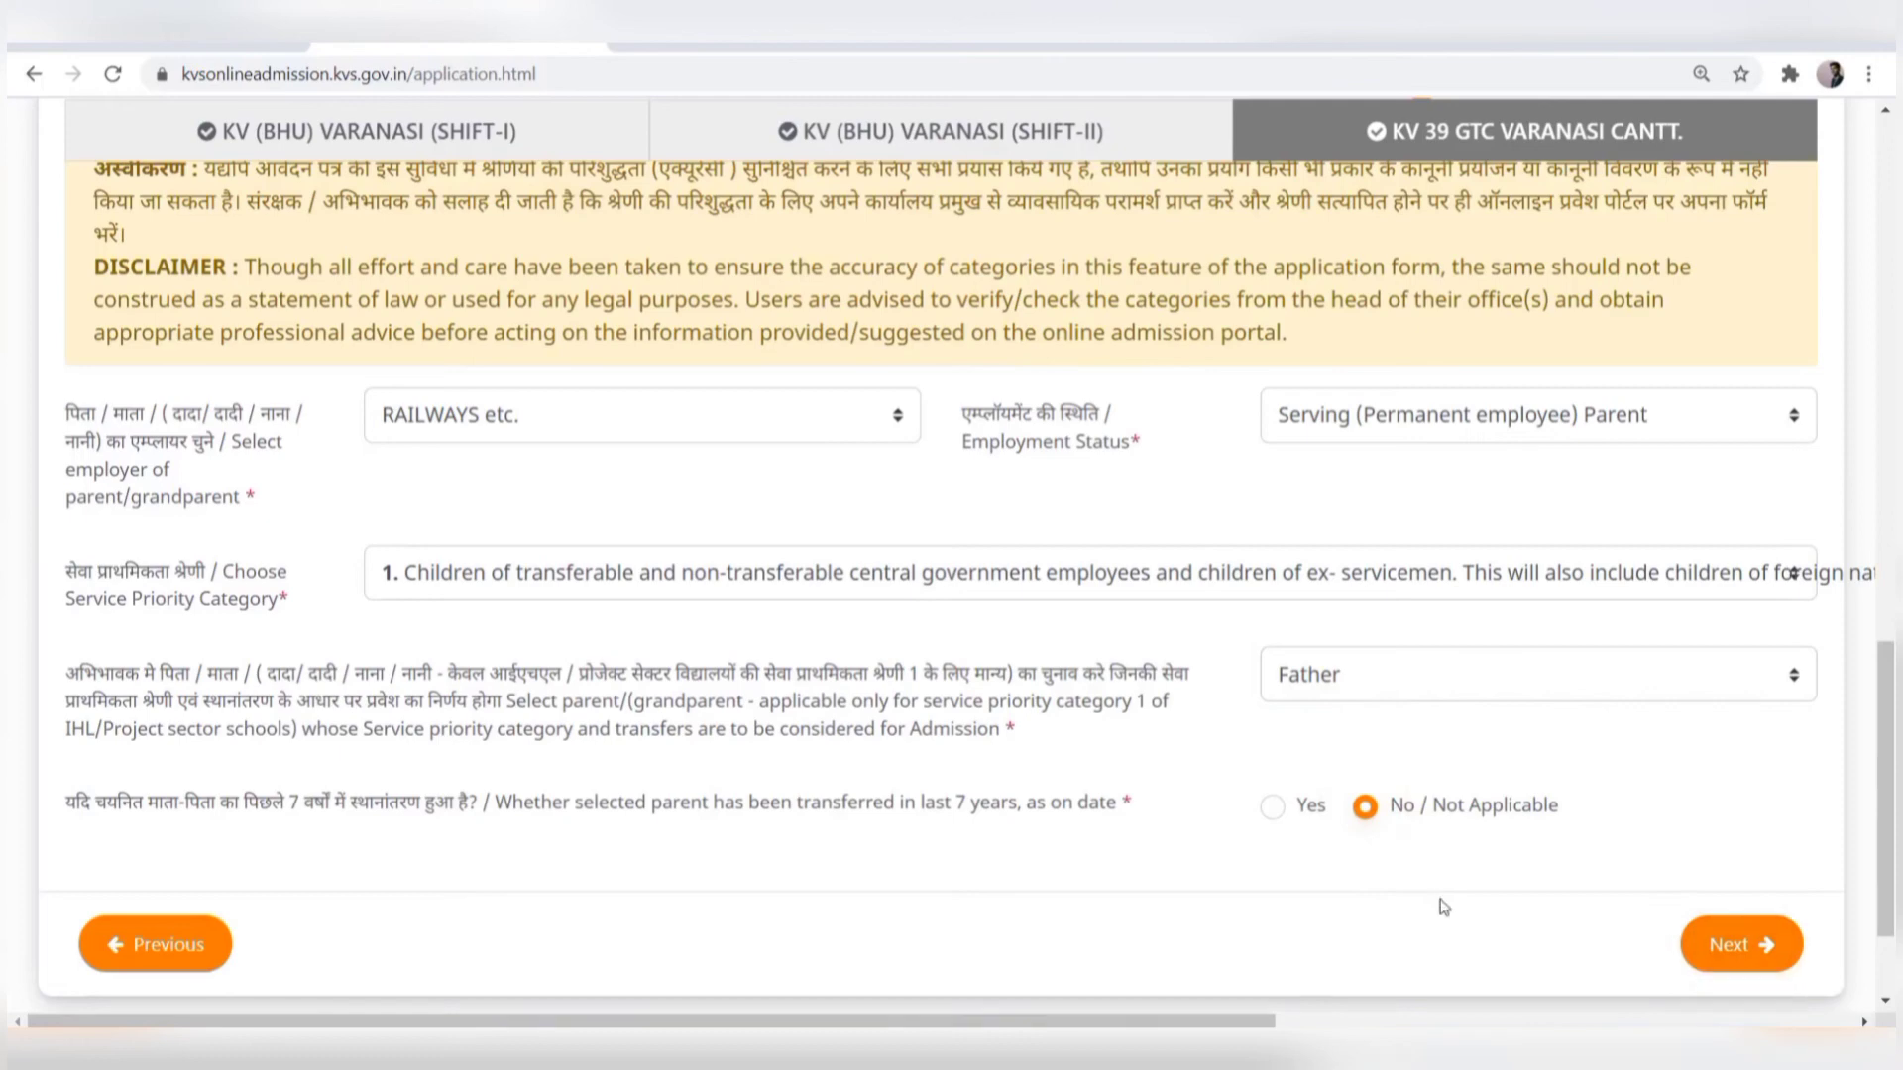
Advance to Upload Documents and review the required-document lists for all three chosen schools.
left_click(1754, 953)
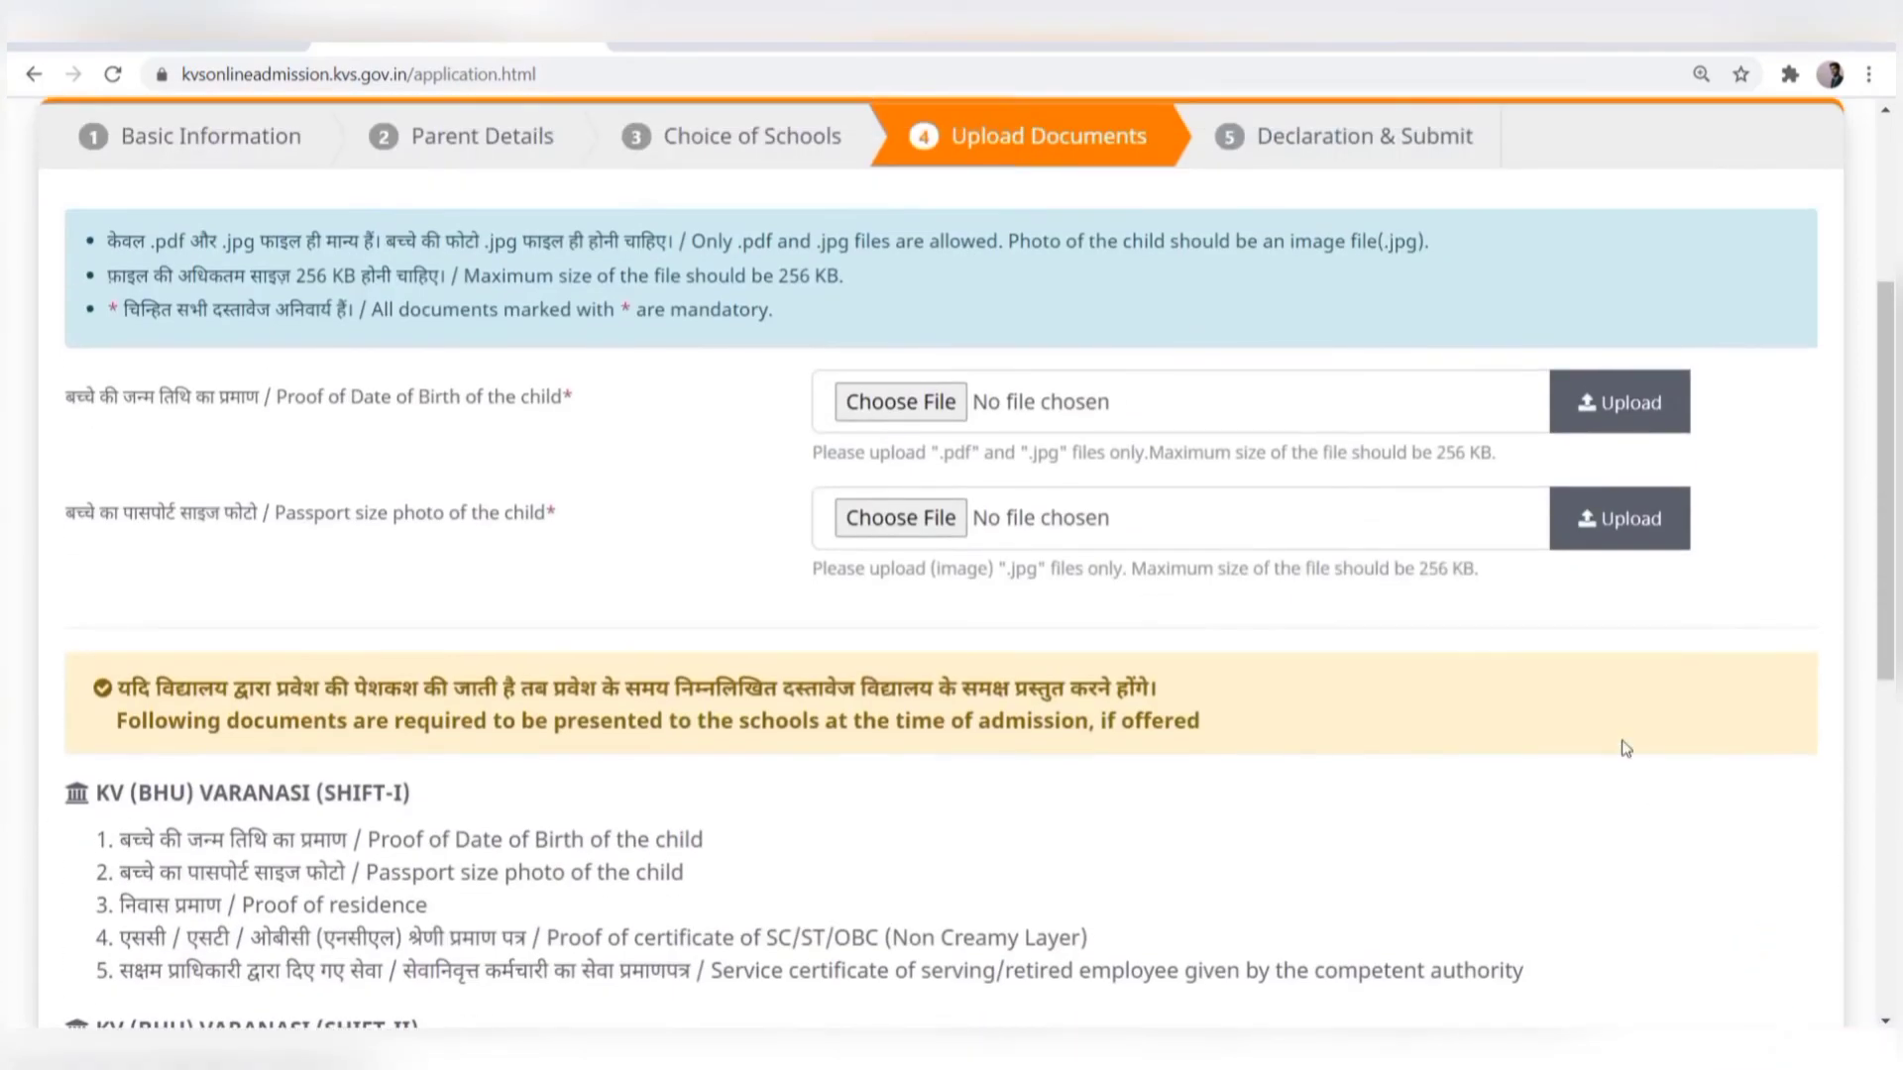
scroll(1625, 748, "down", 6)
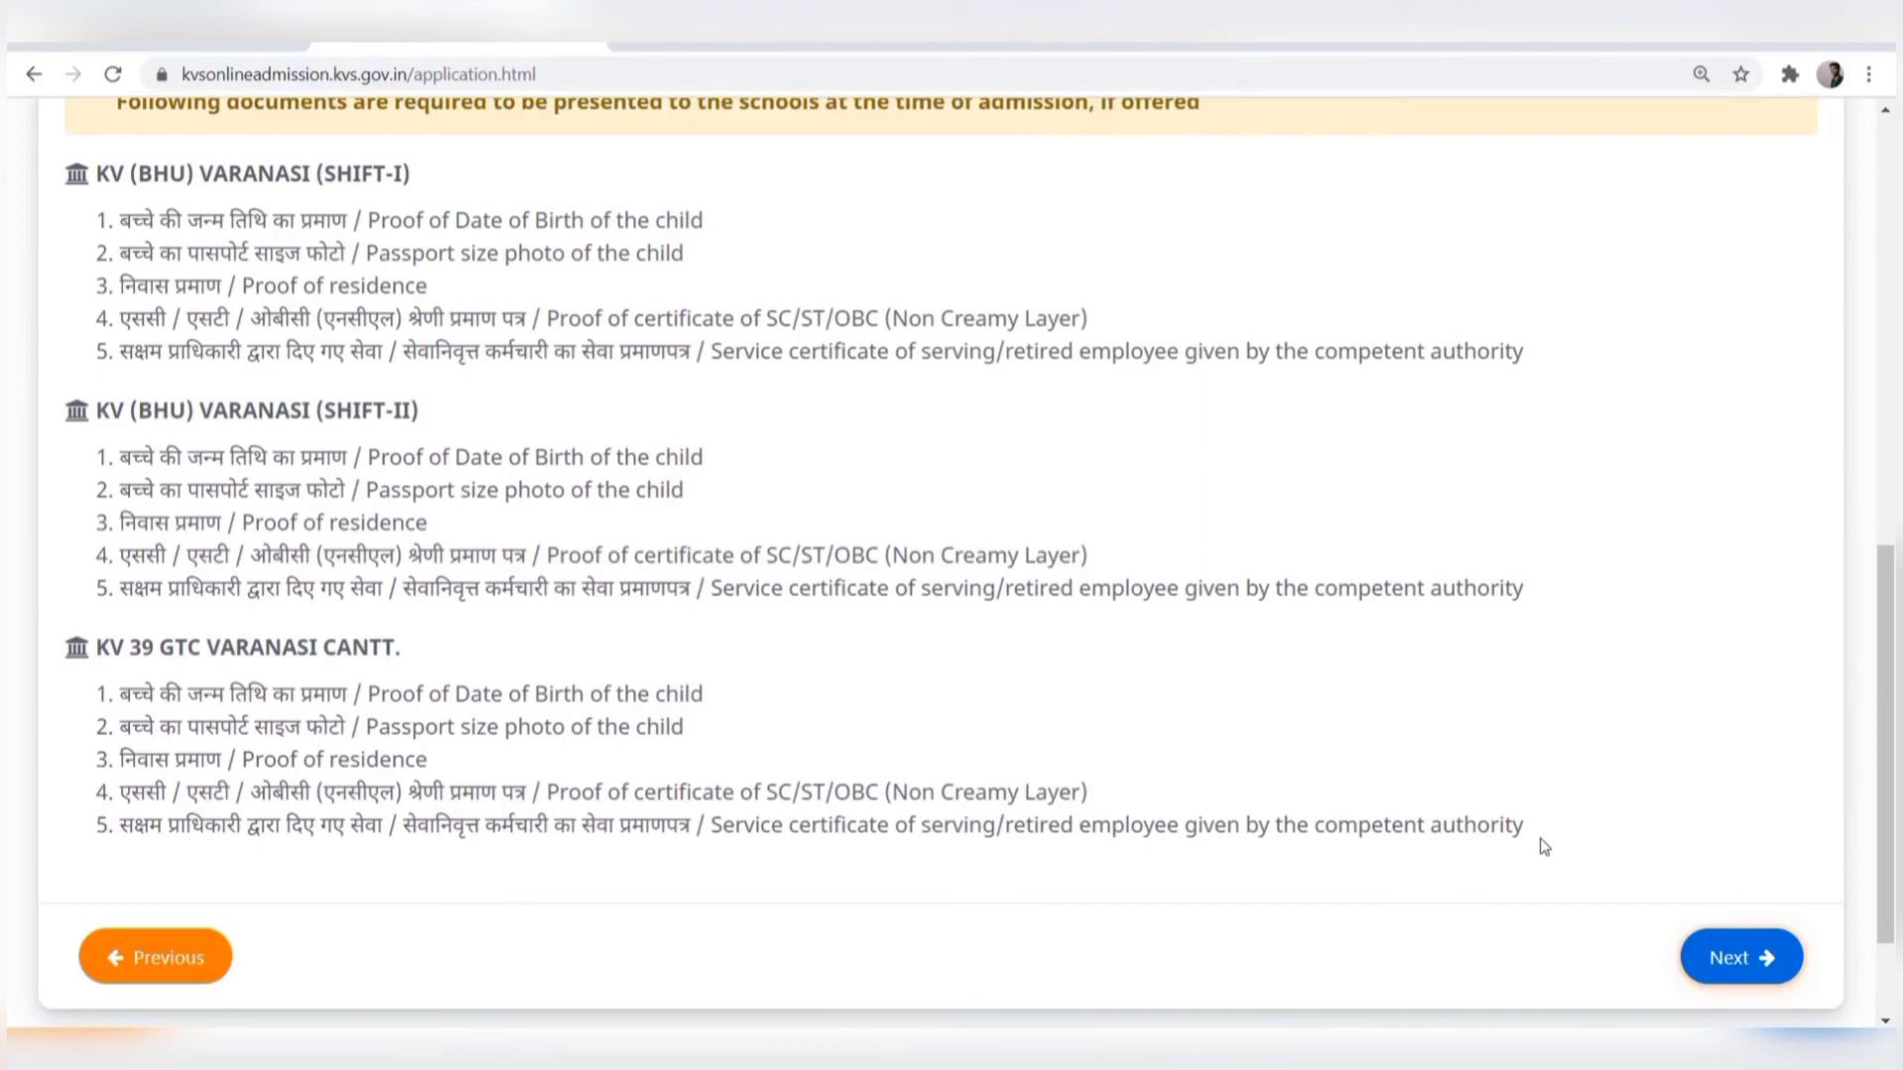
scroll(1540, 838, "up", 7)
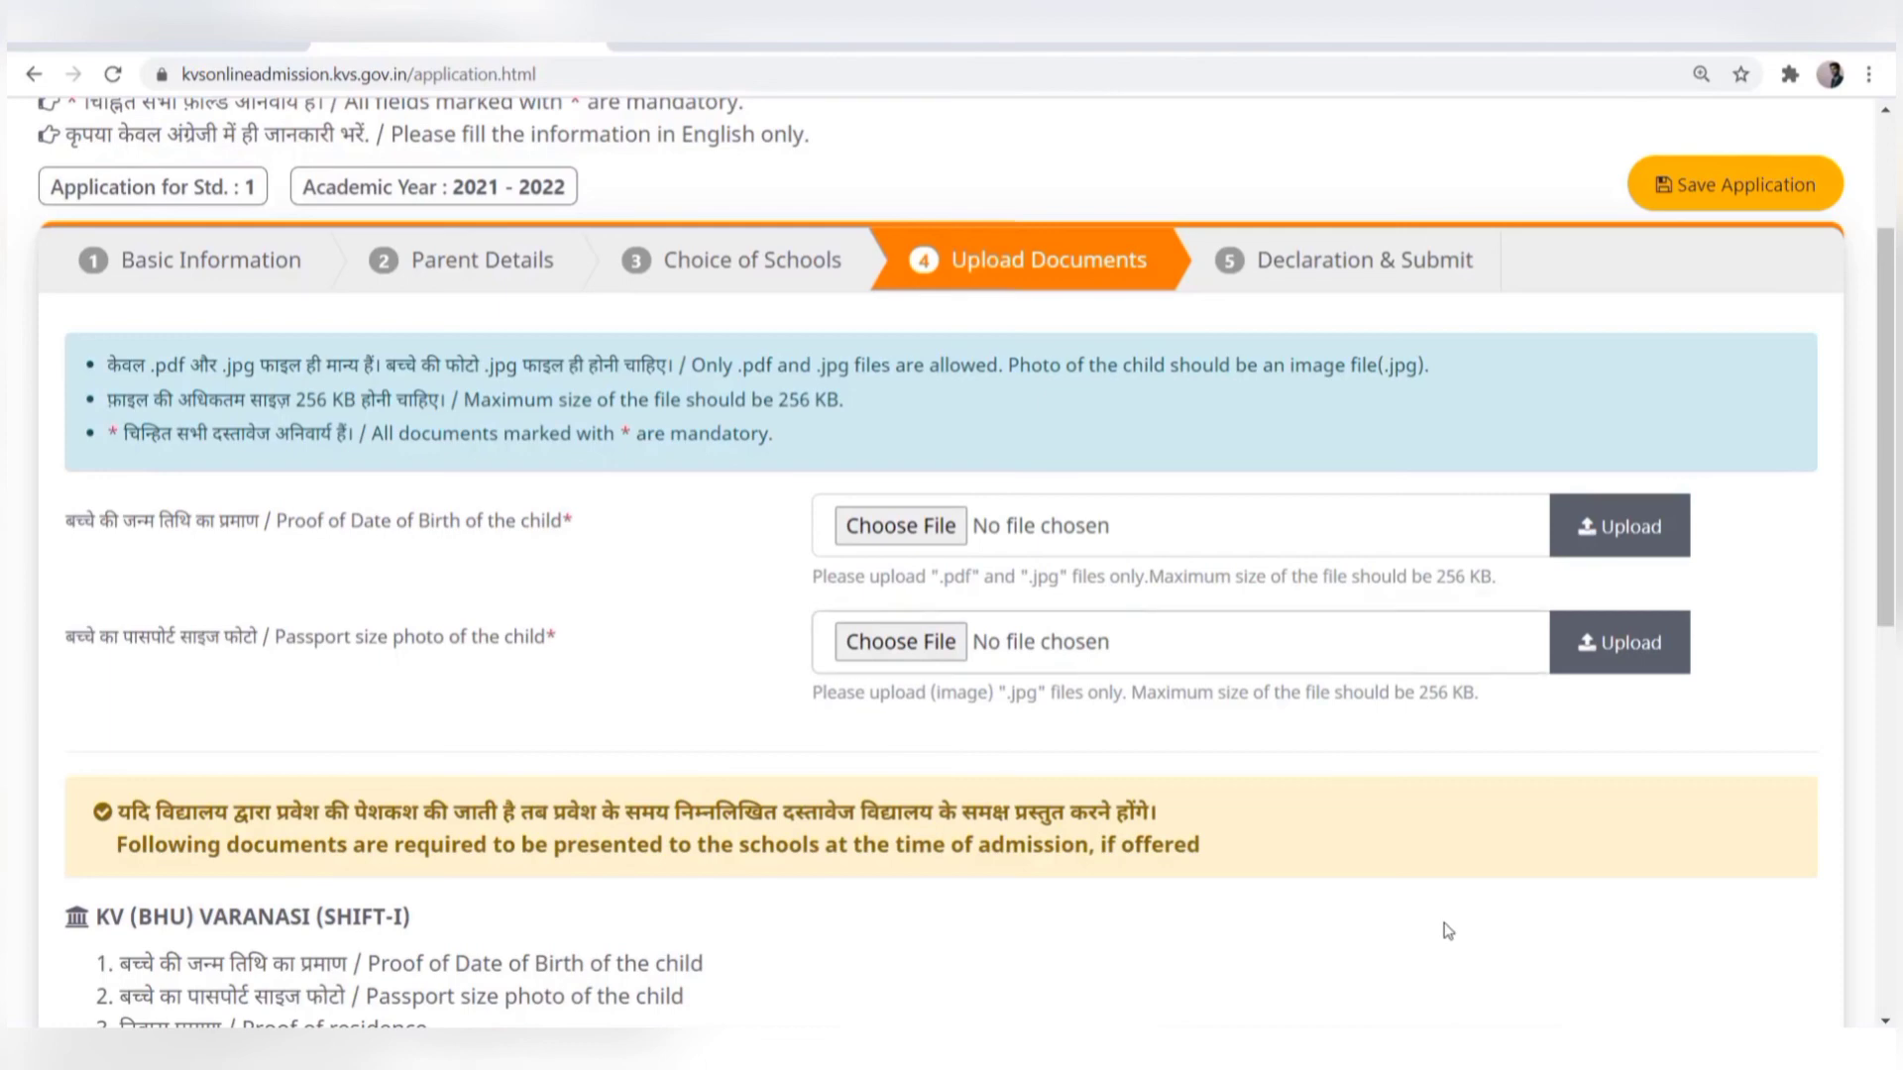
Upload Birth certificate.jpg from the kvs documents upload folder as the date-of-birth proof.
left_click(917, 533)
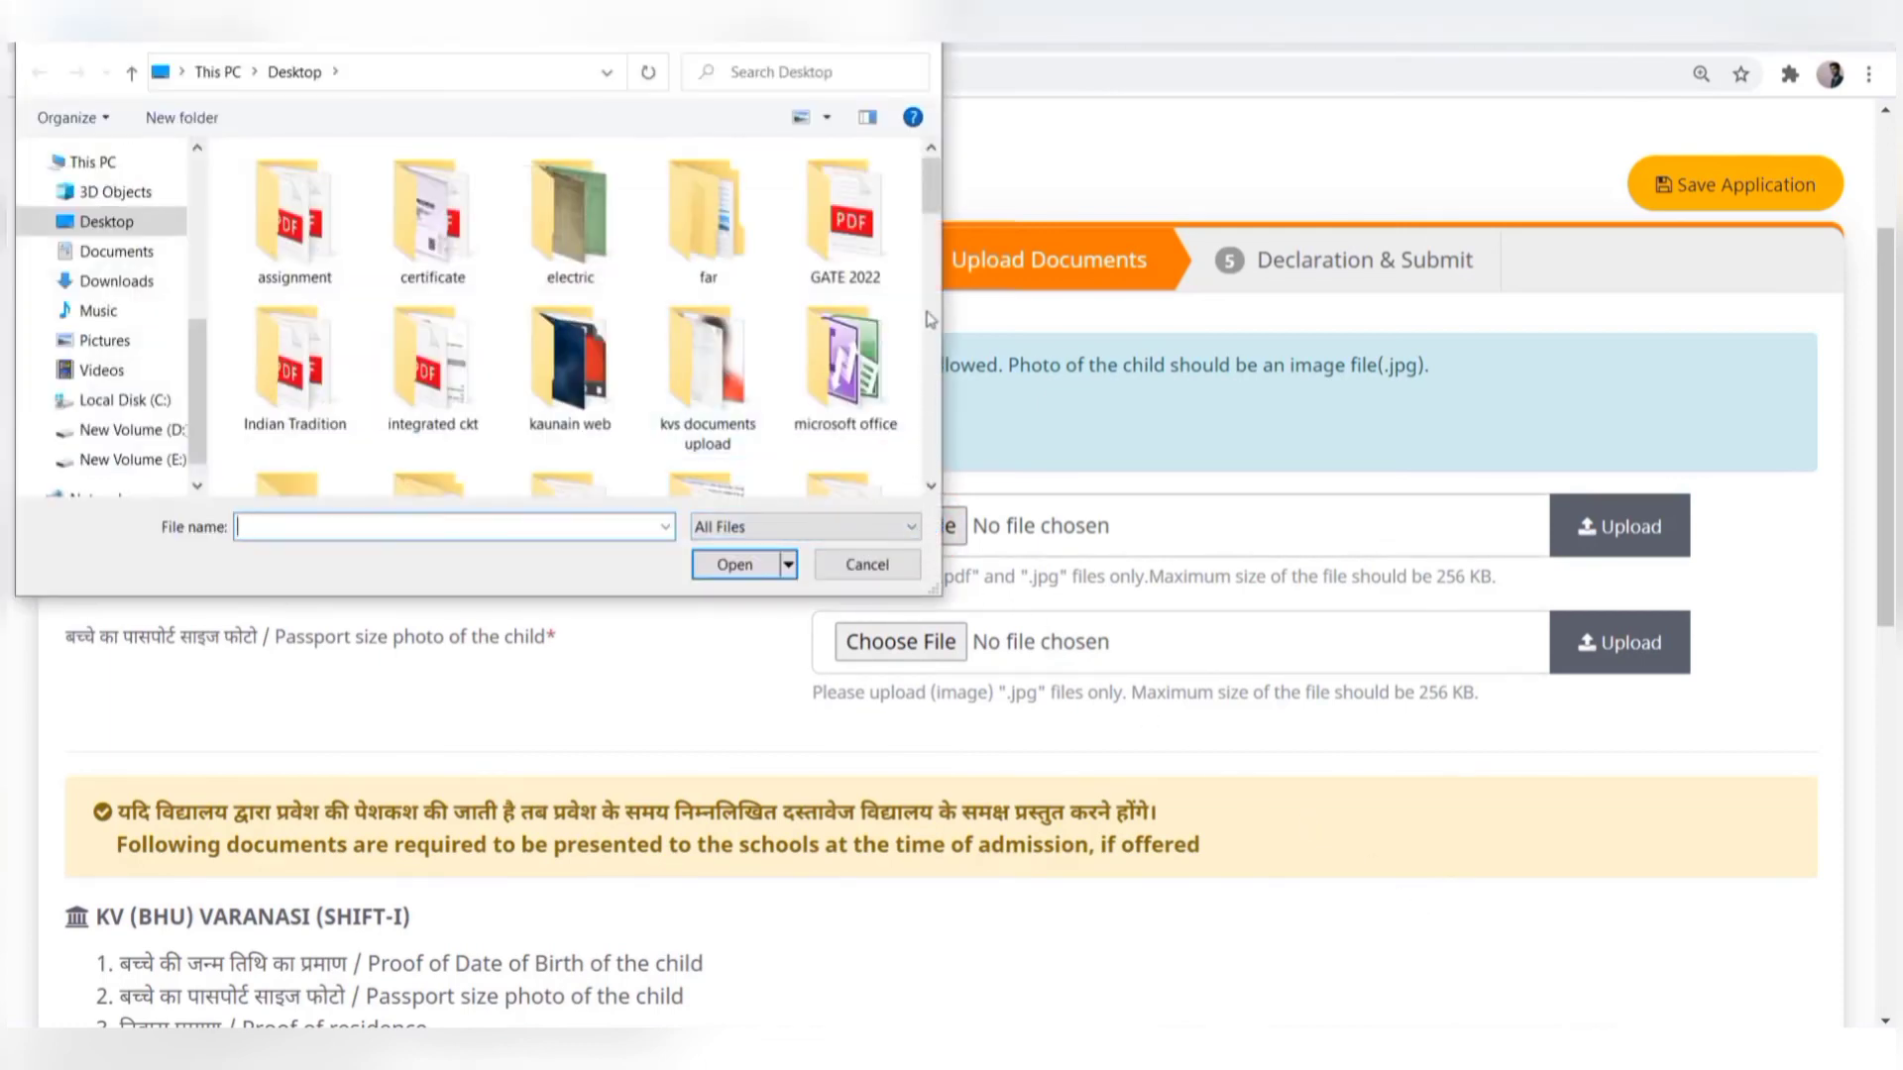
left_click_drag(931, 196, 946, 265)
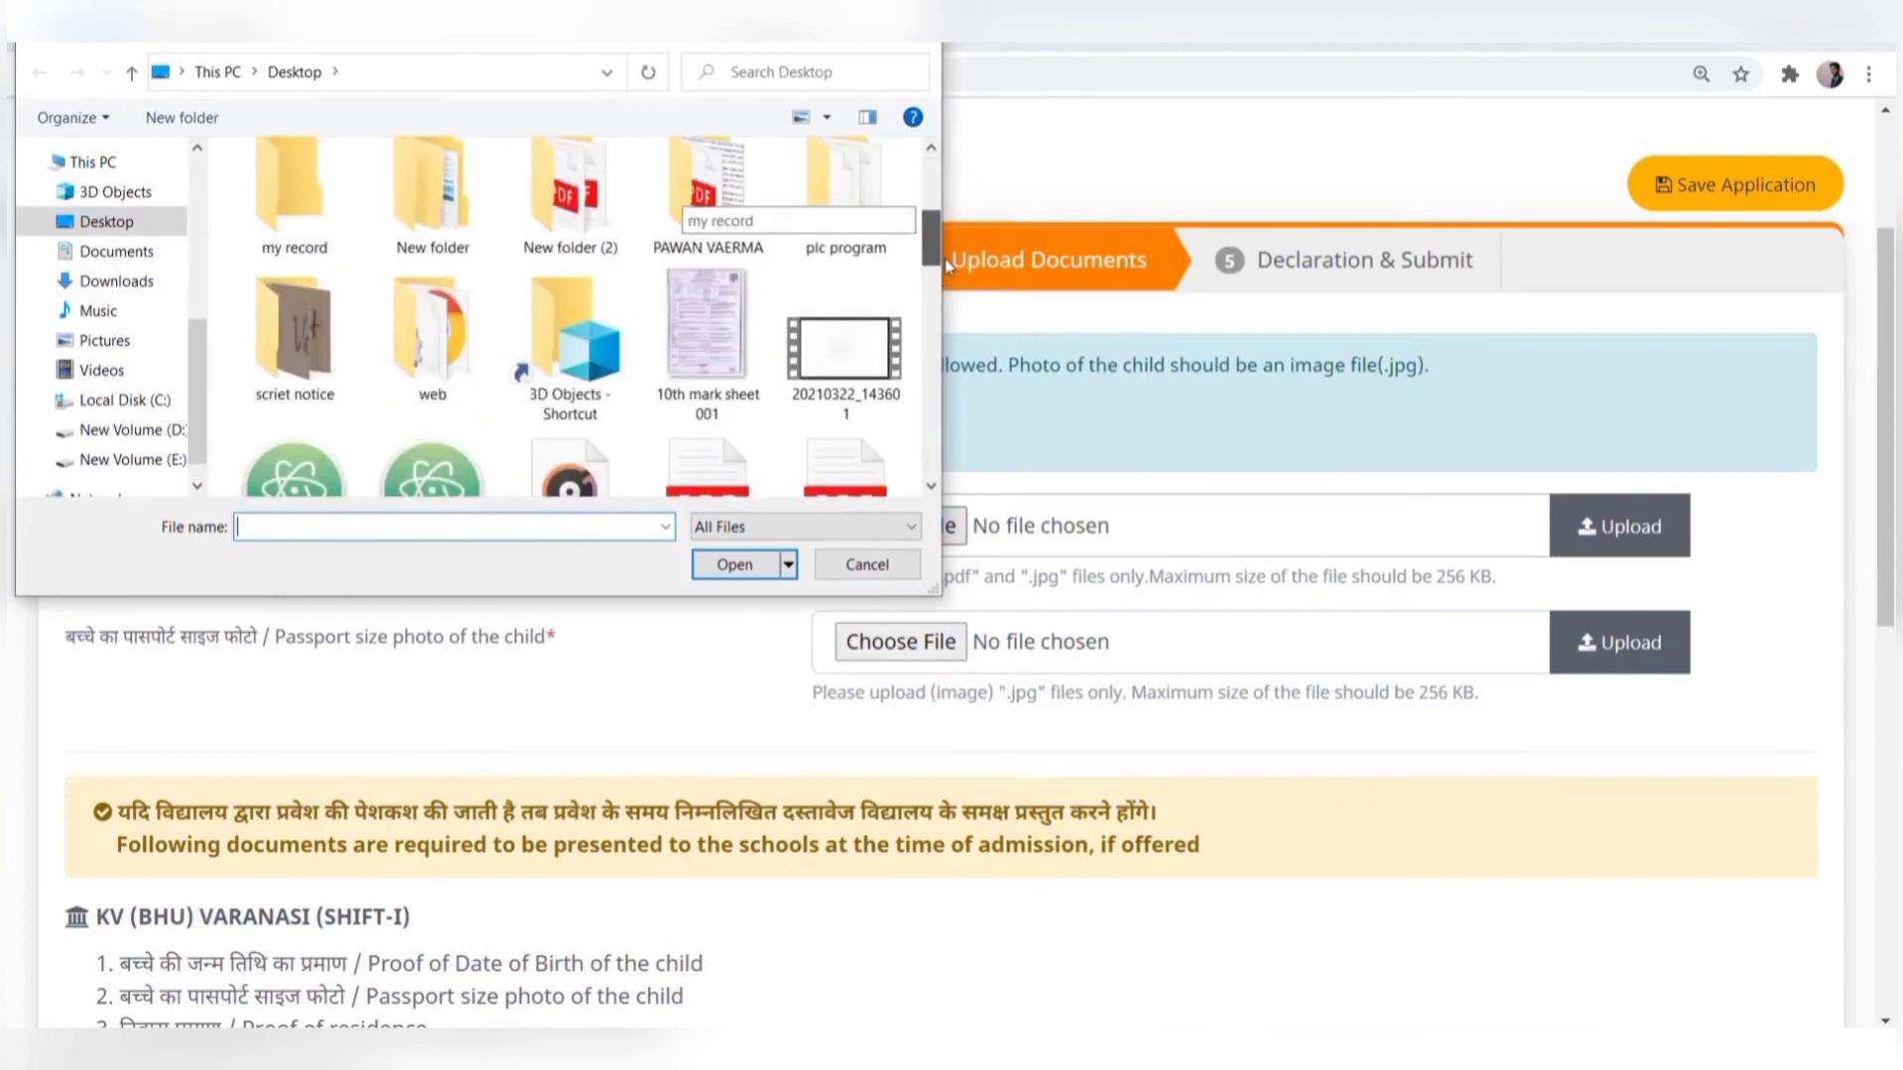
scroll(887, 232, "up", 2)
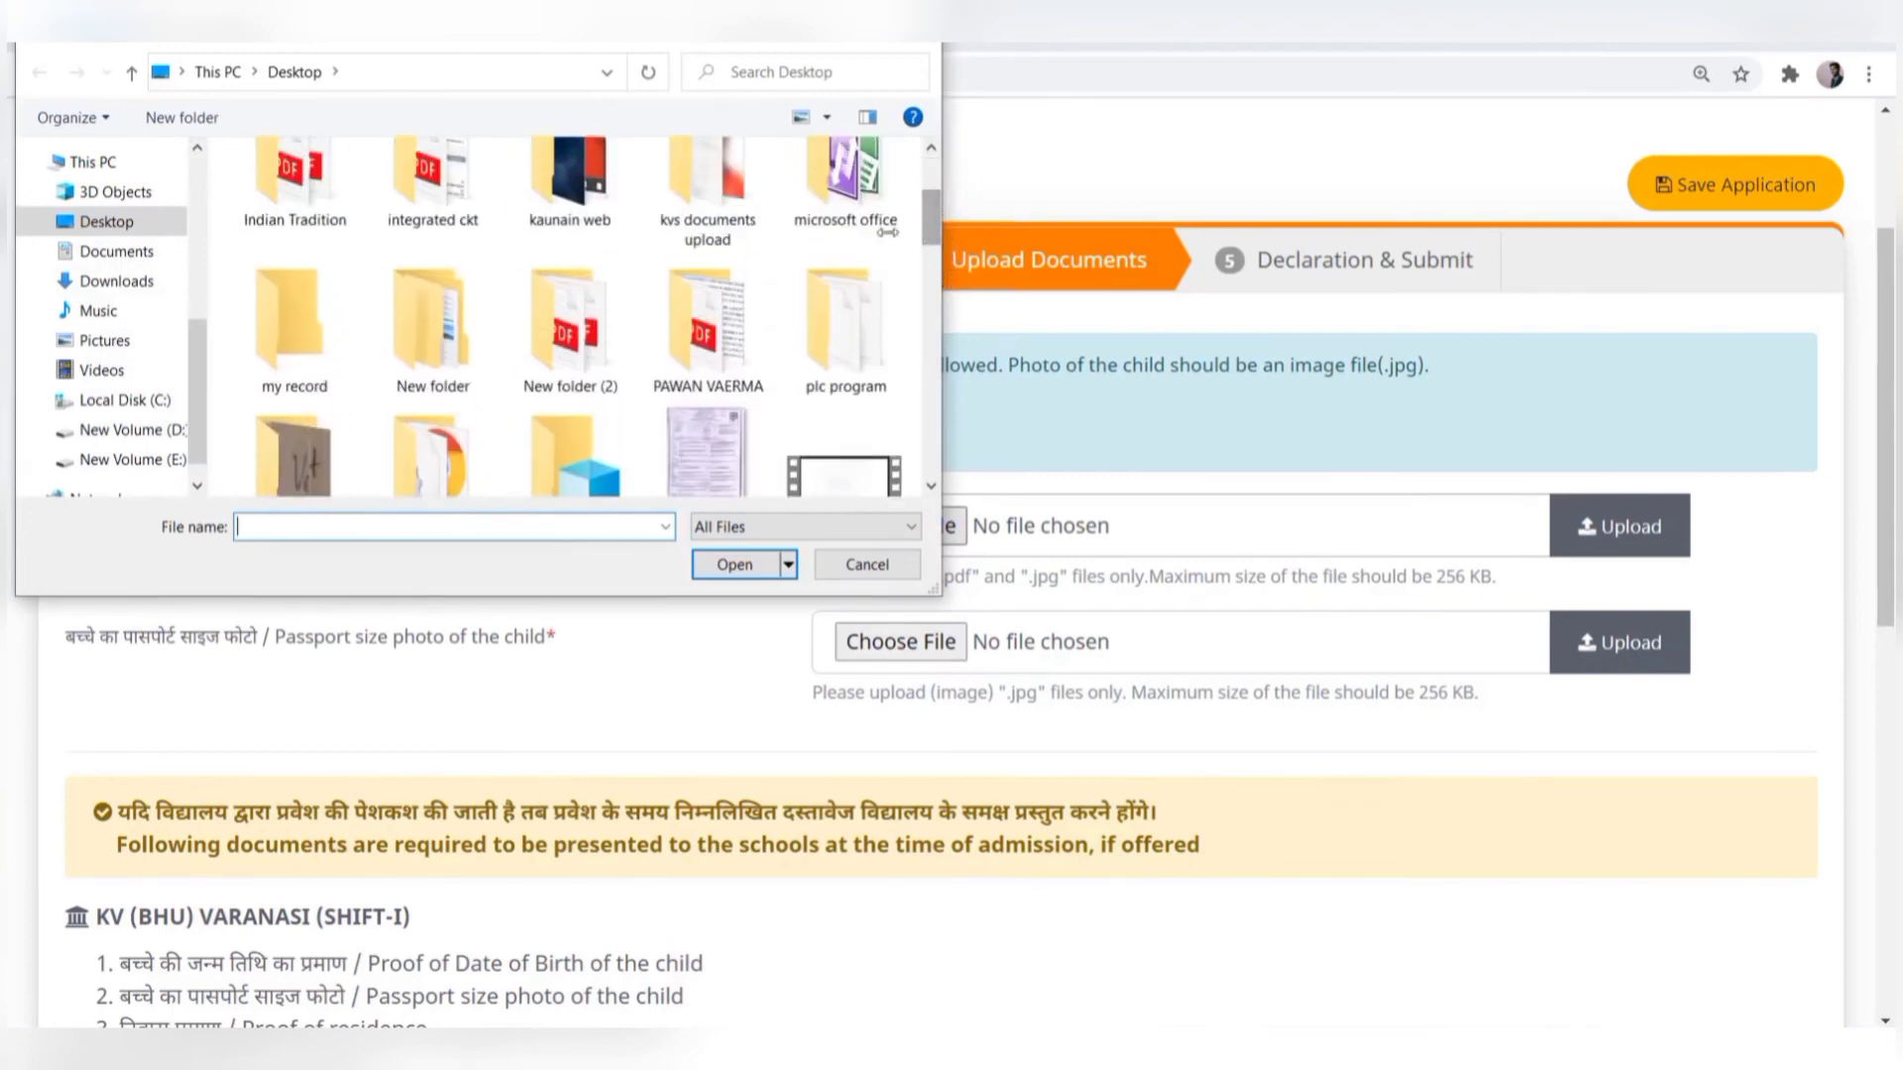
left_click(680, 227)
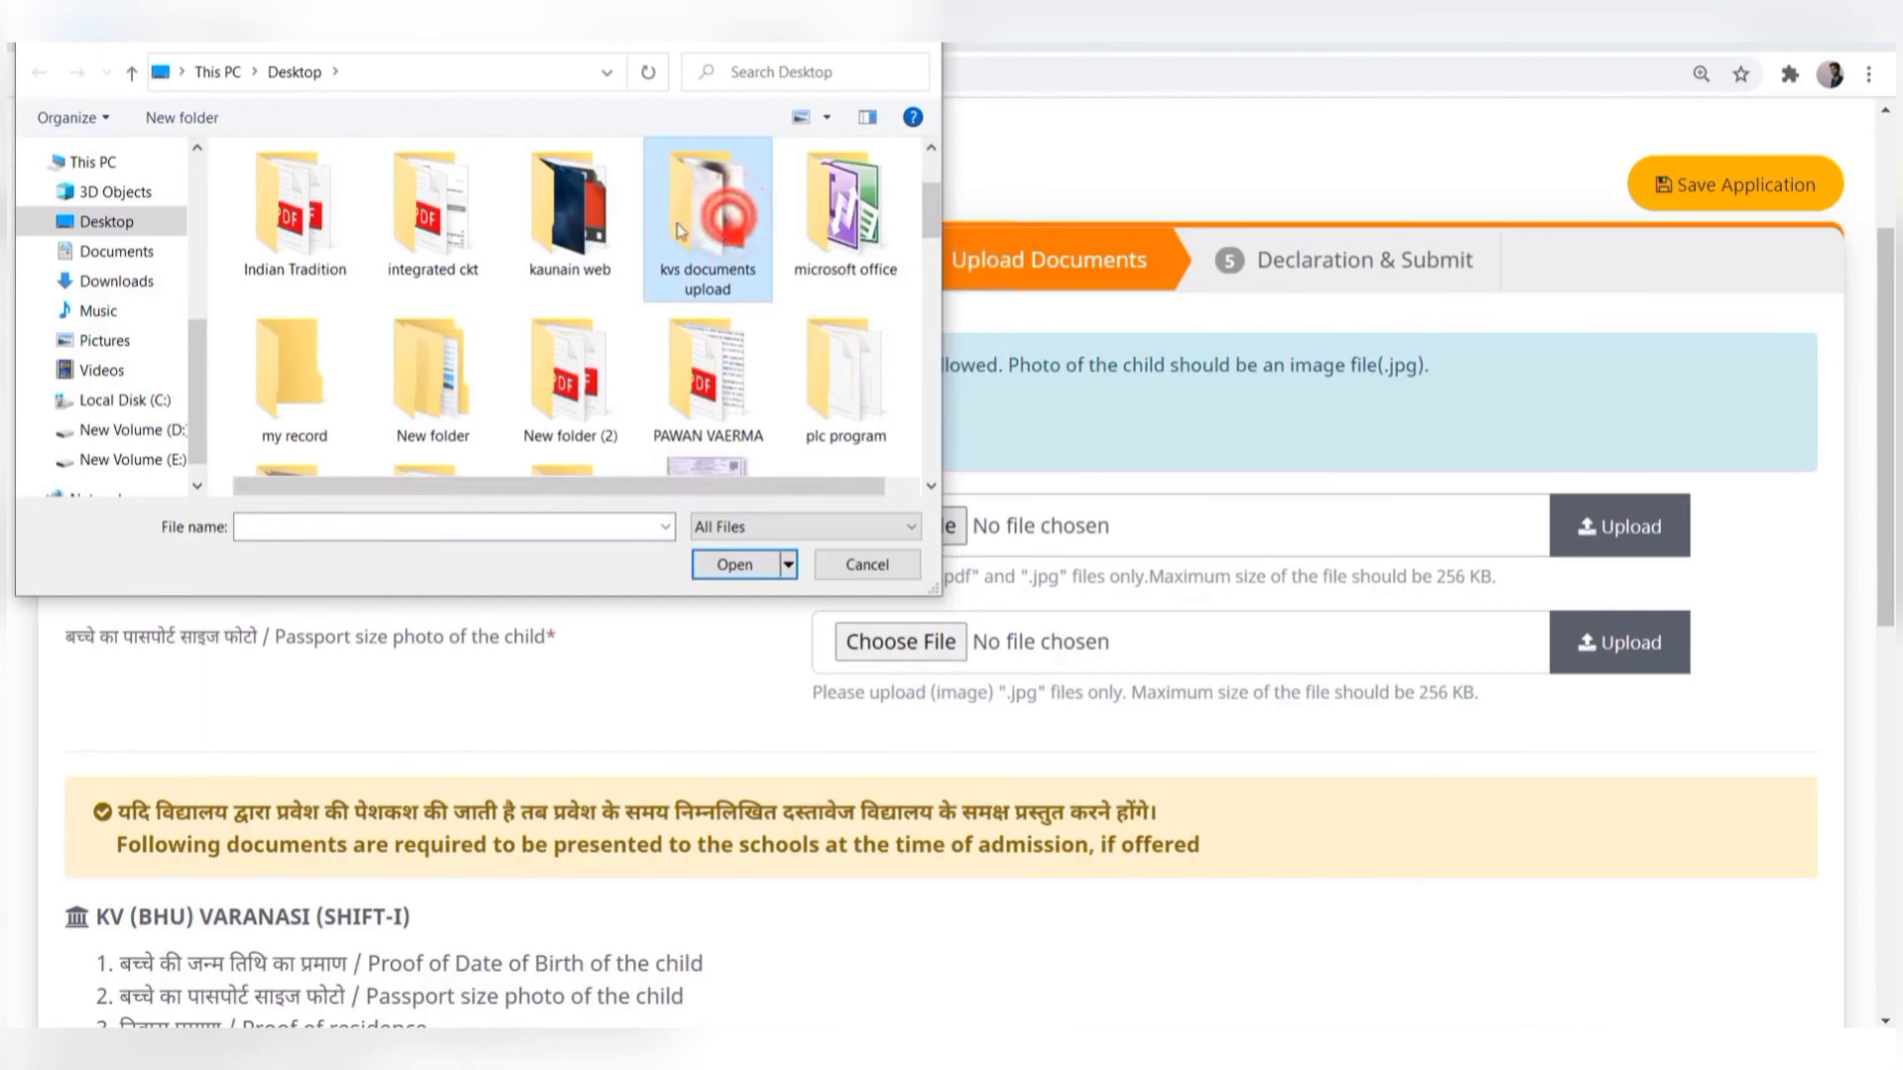
double_click(680, 228)
left_click(264, 234)
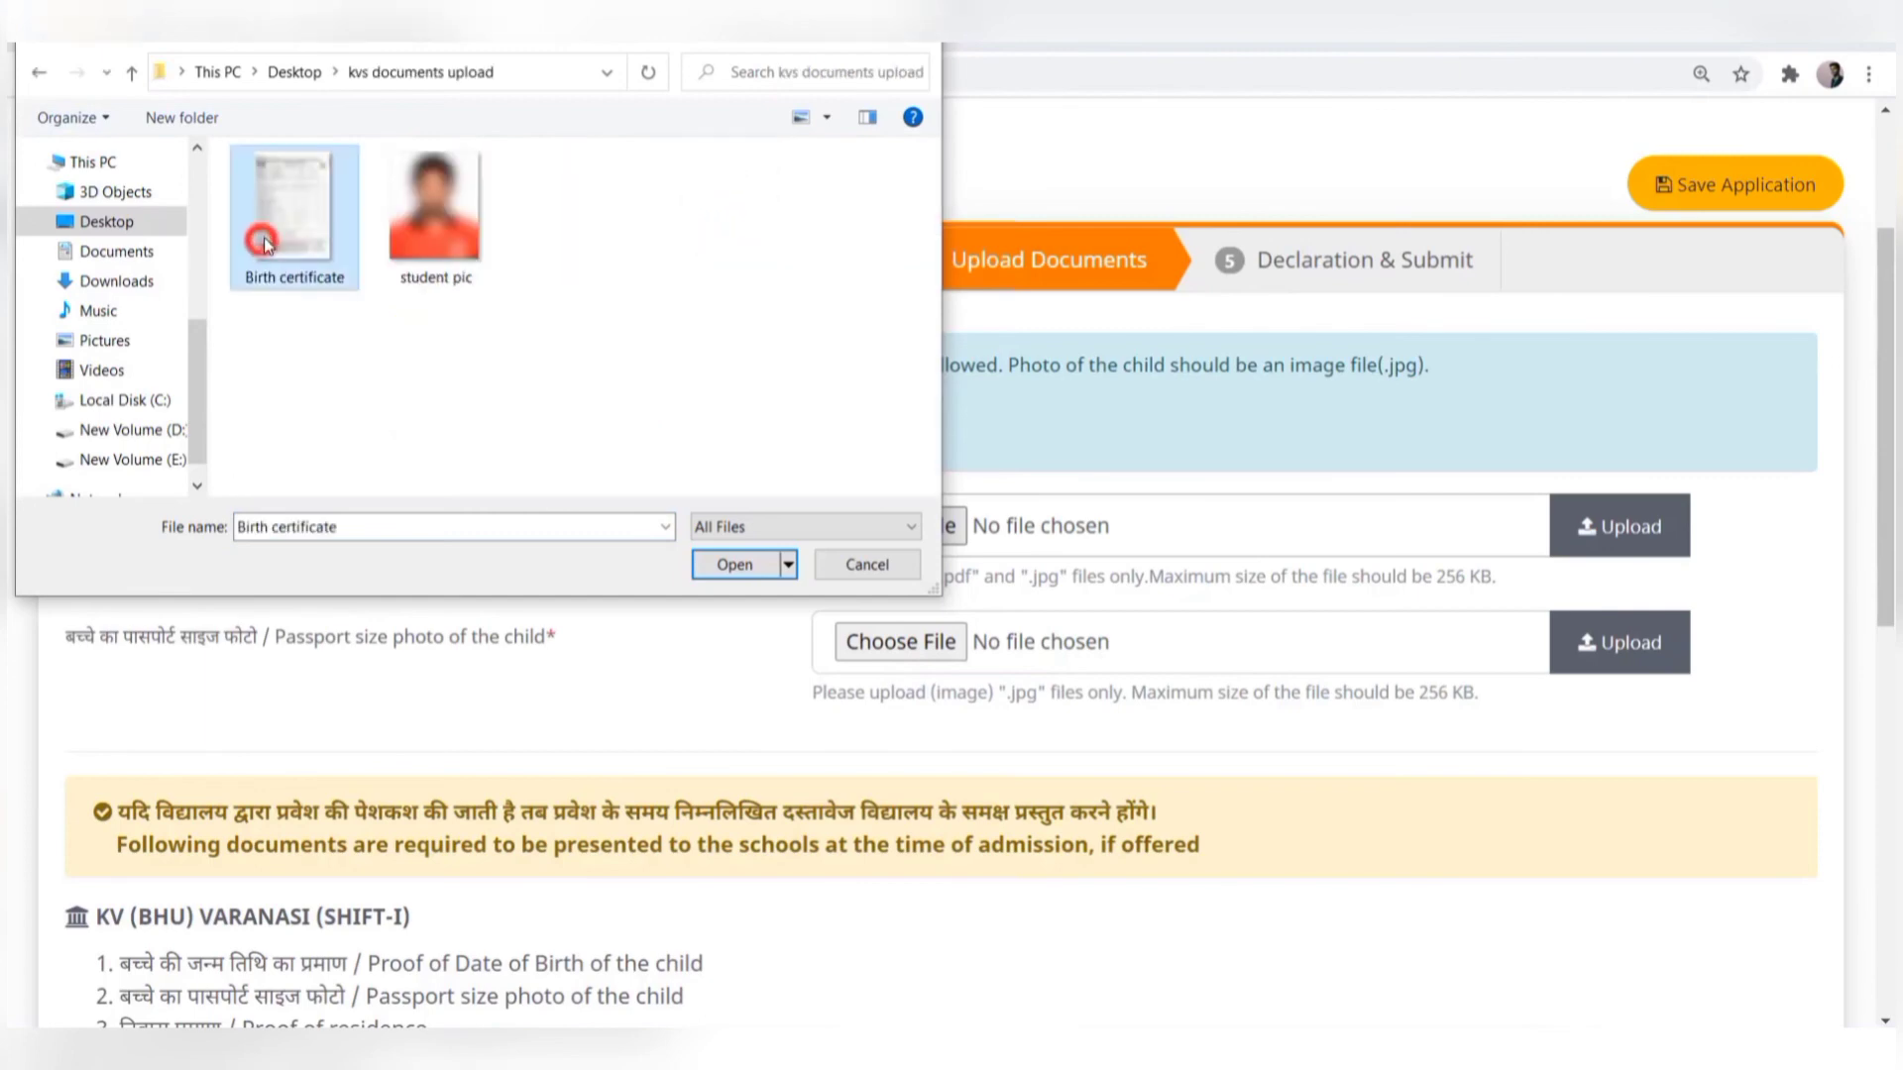
left_click(734, 565)
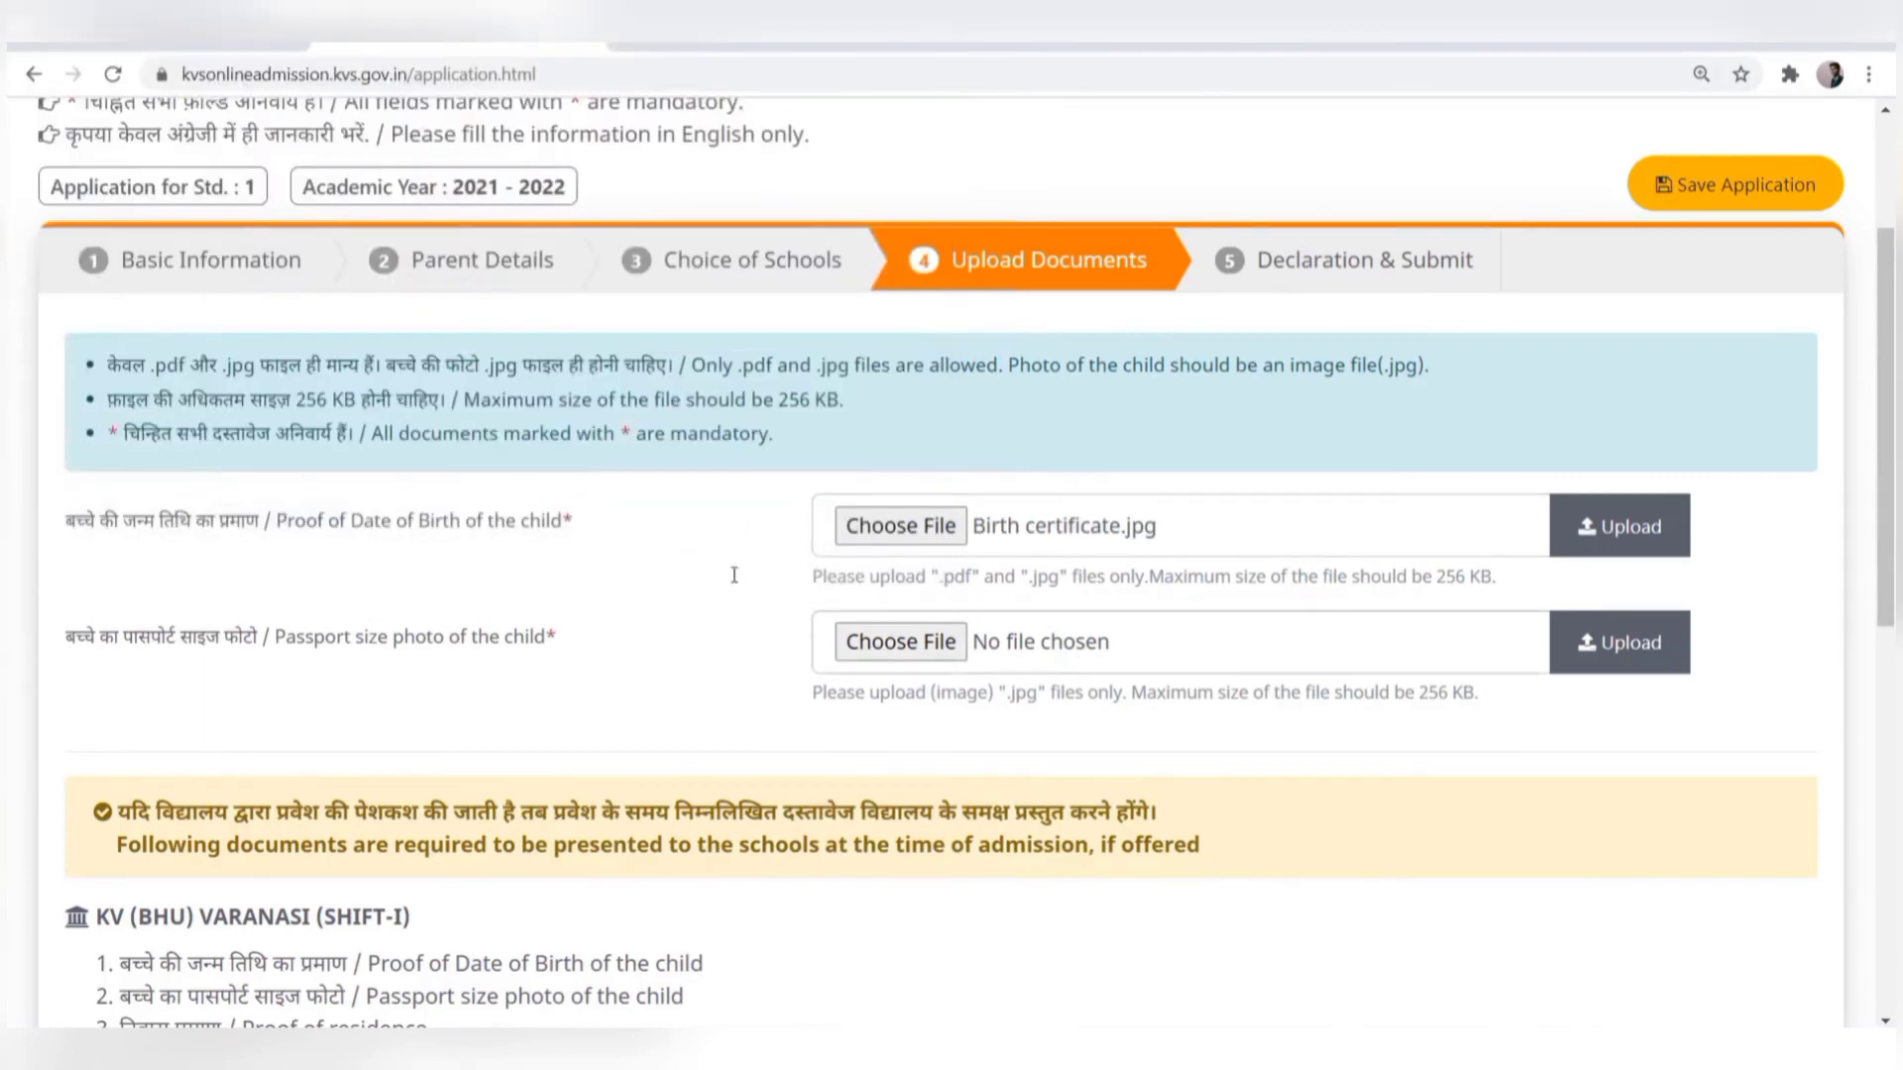
left_click(1645, 528)
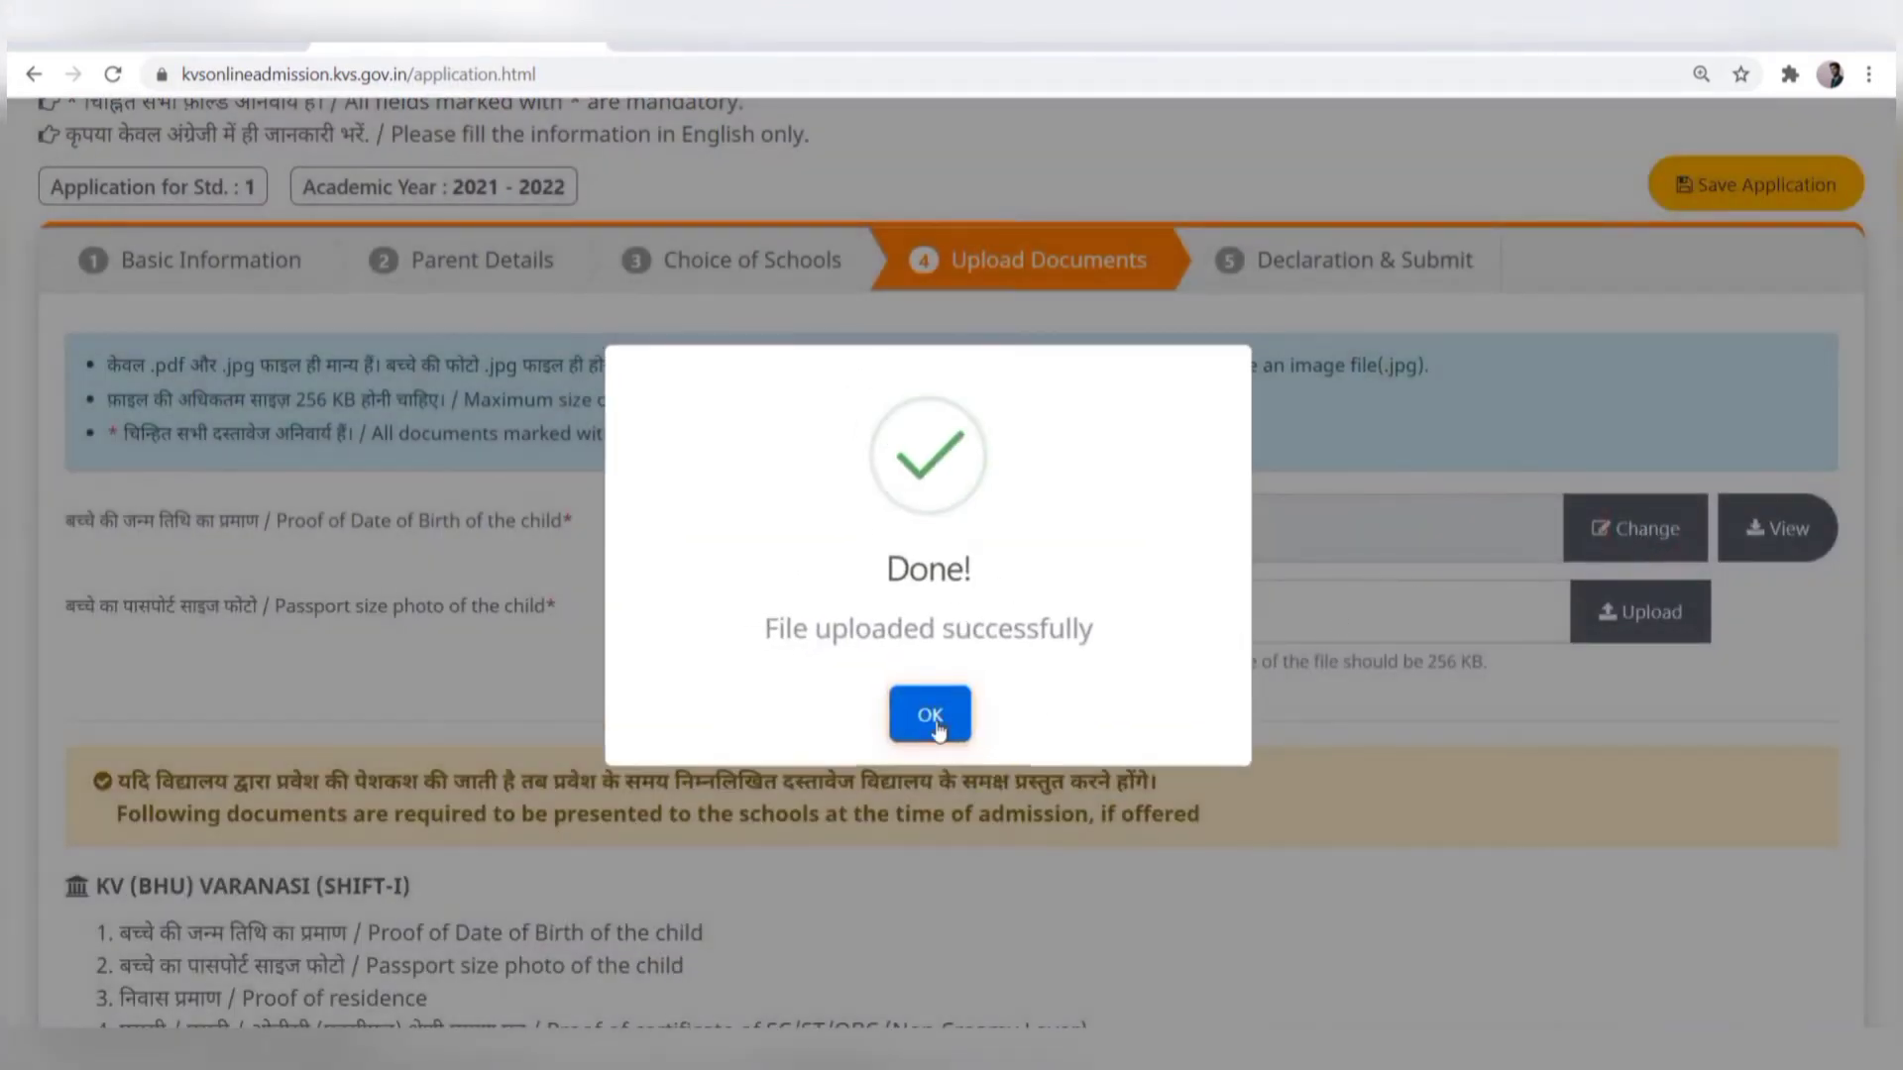
left_click(932, 716)
left_click(931, 715)
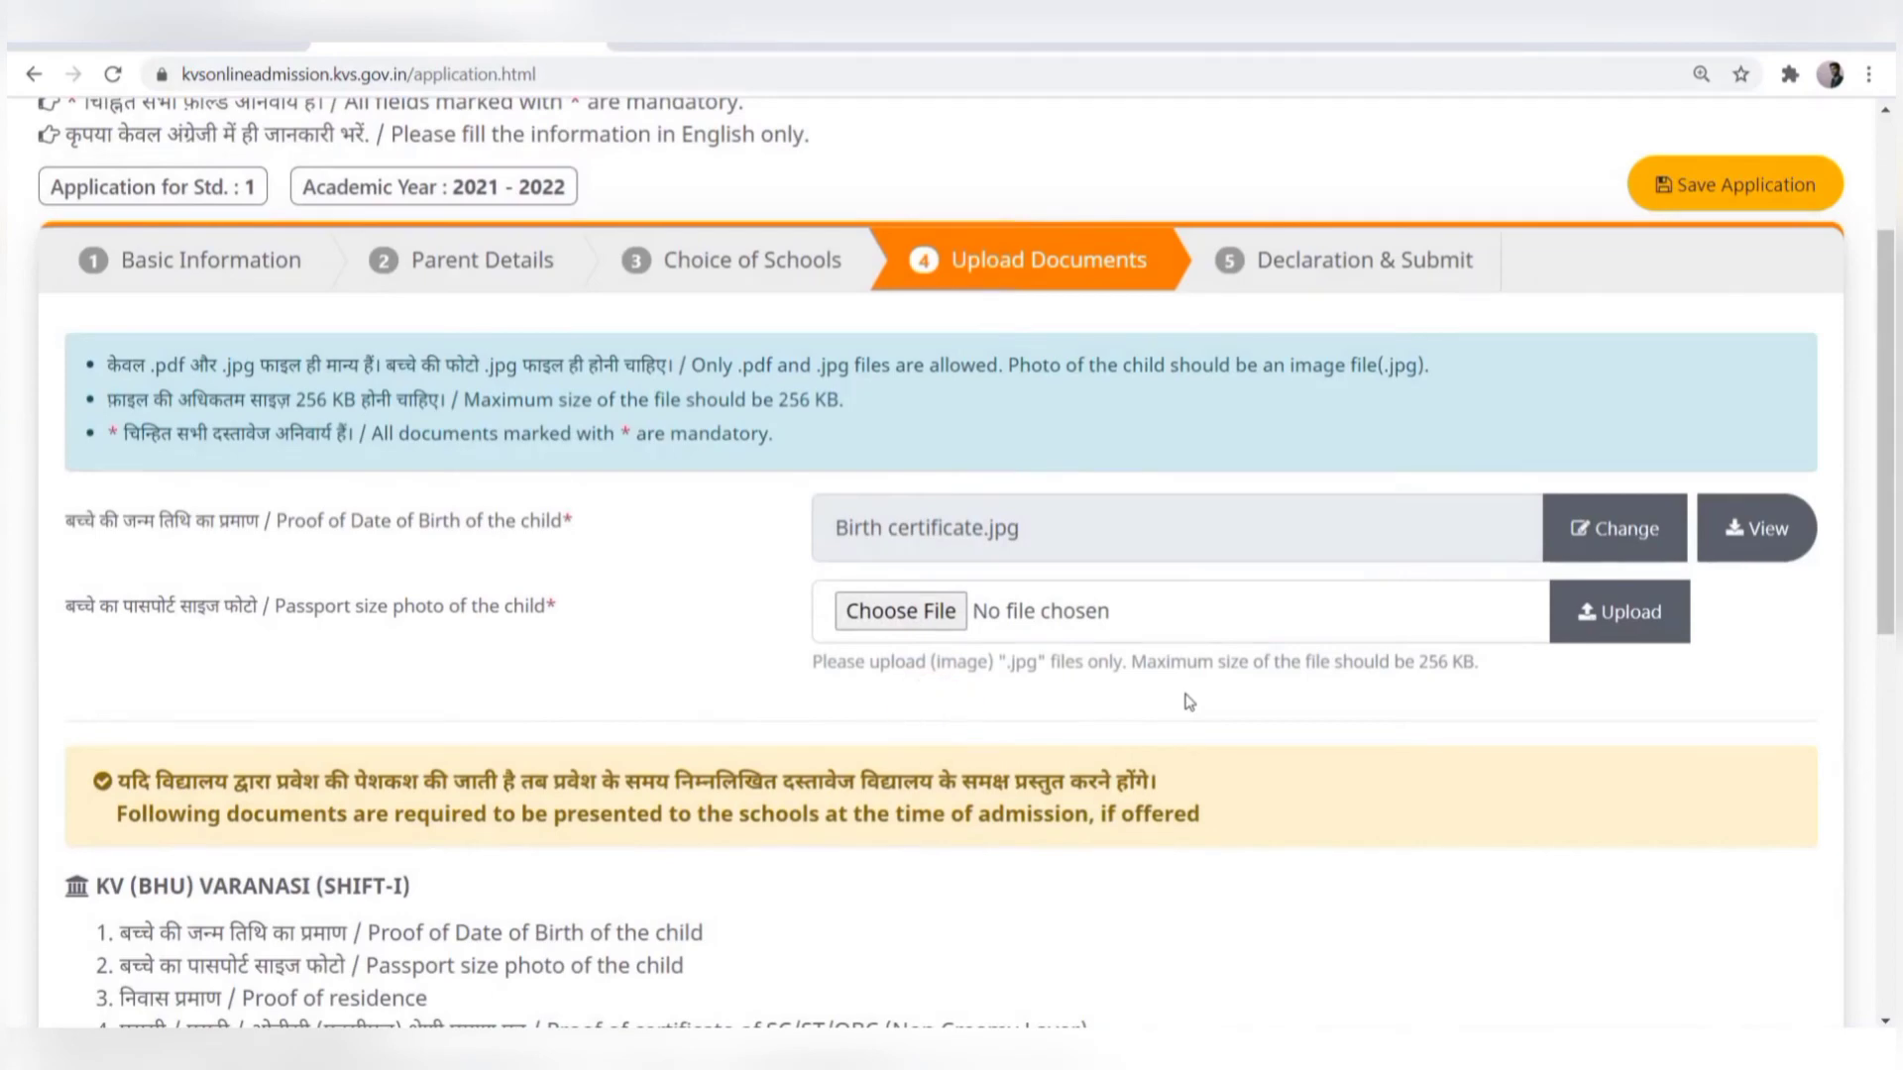
Upload student pic.jpg as the child's passport photo.
left_click(913, 615)
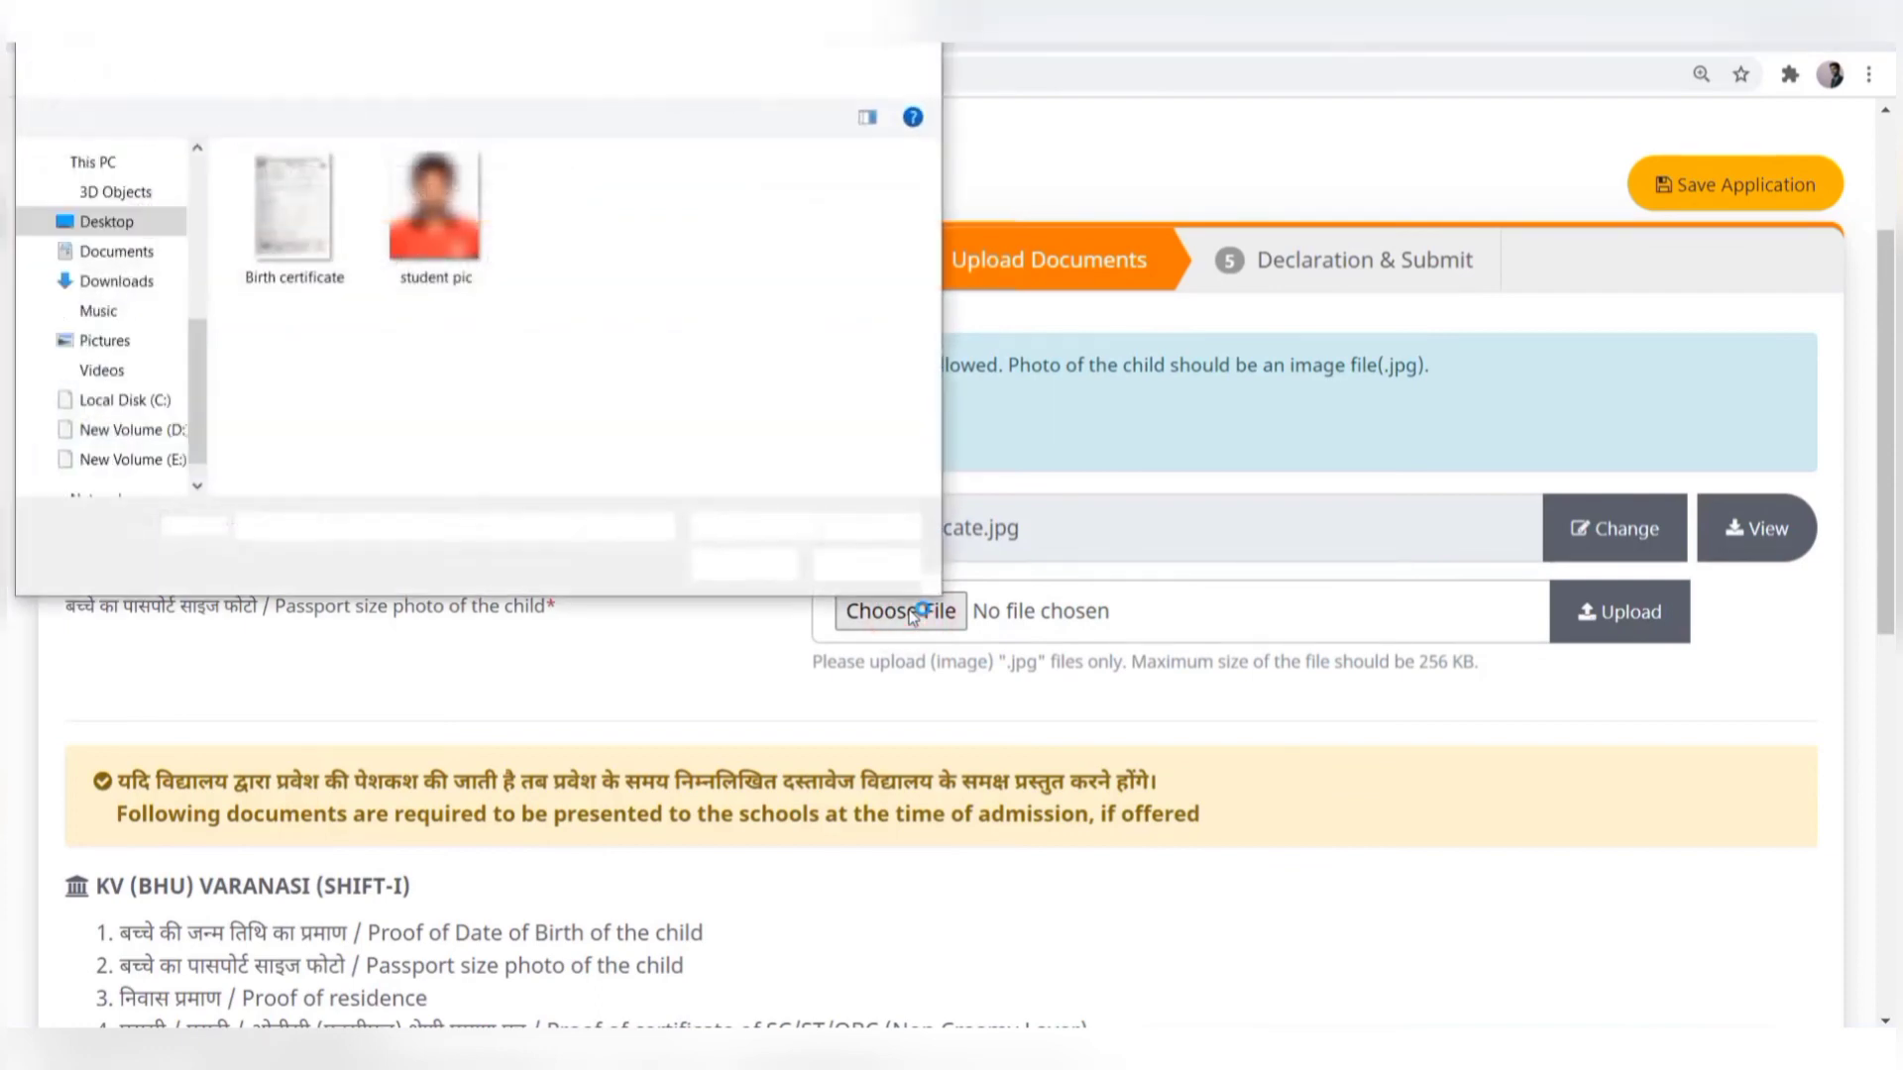
left_click(400, 236)
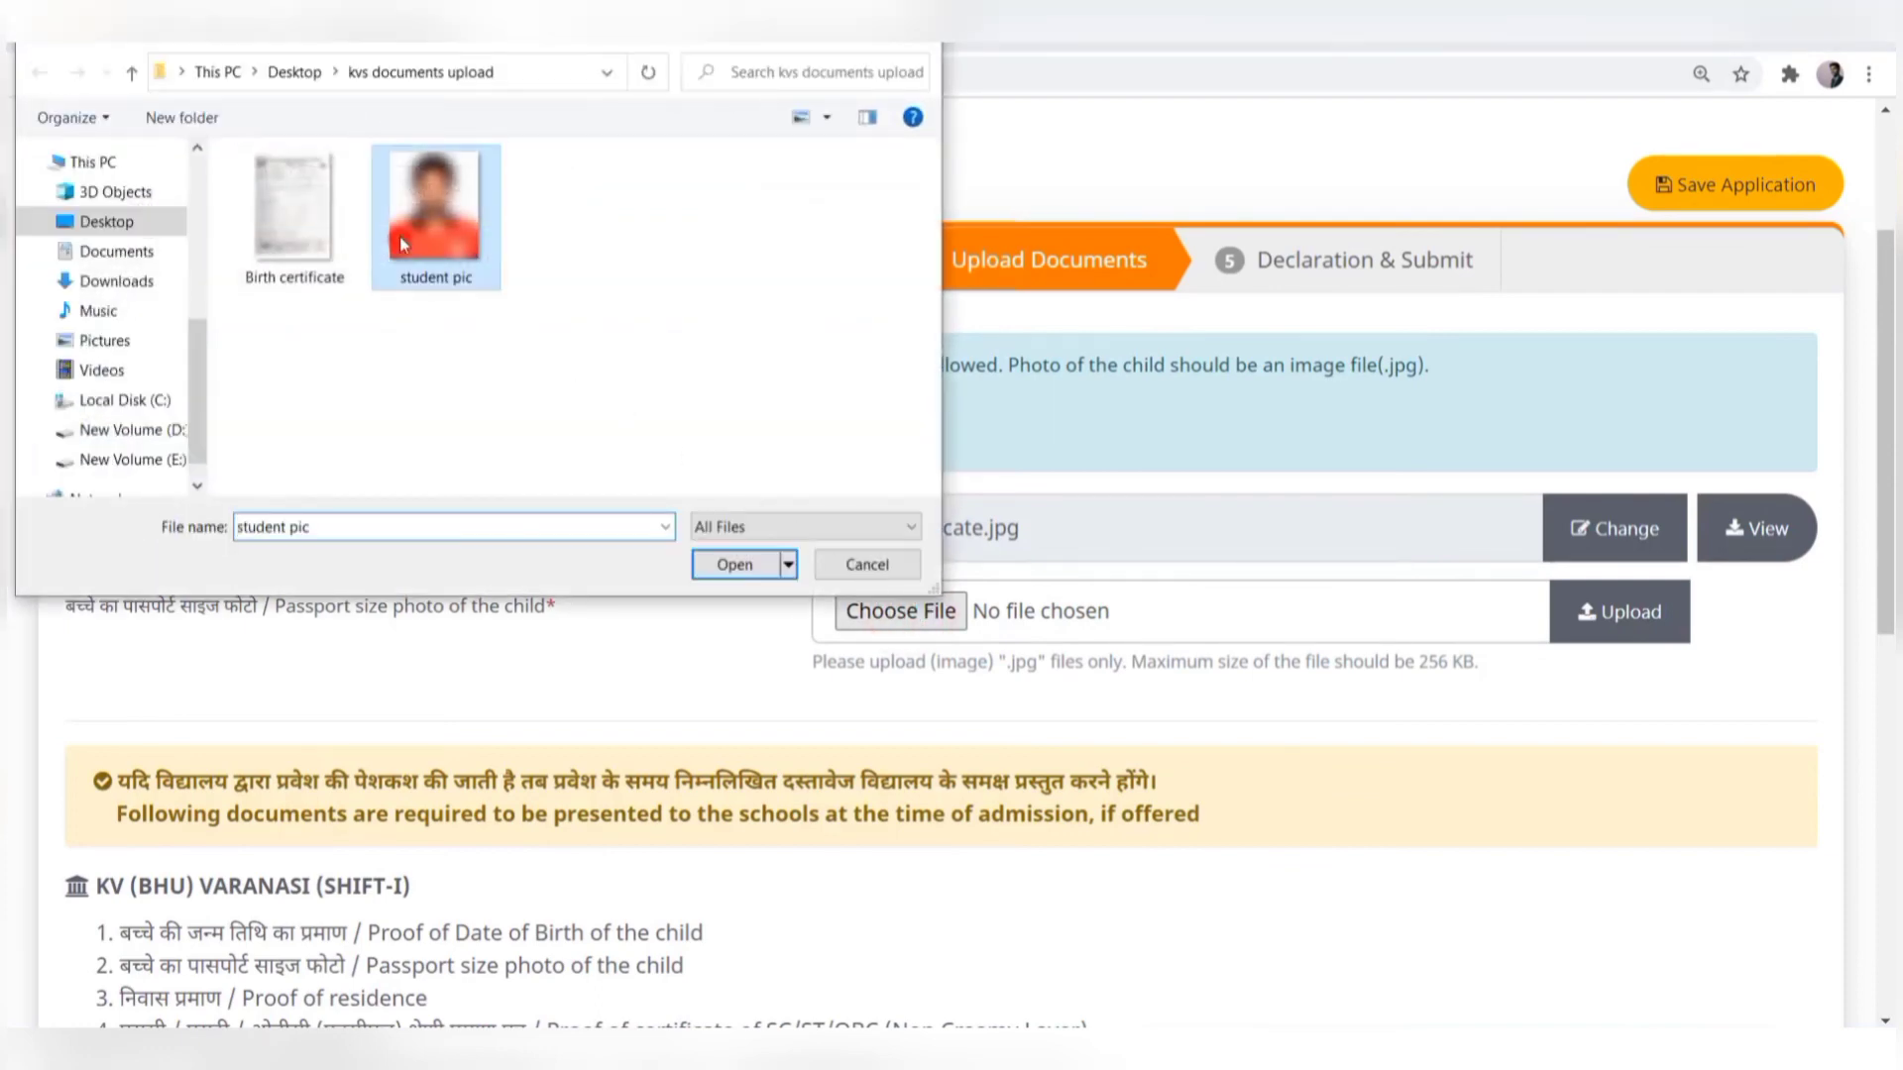
left_click(739, 563)
left_click(1619, 611)
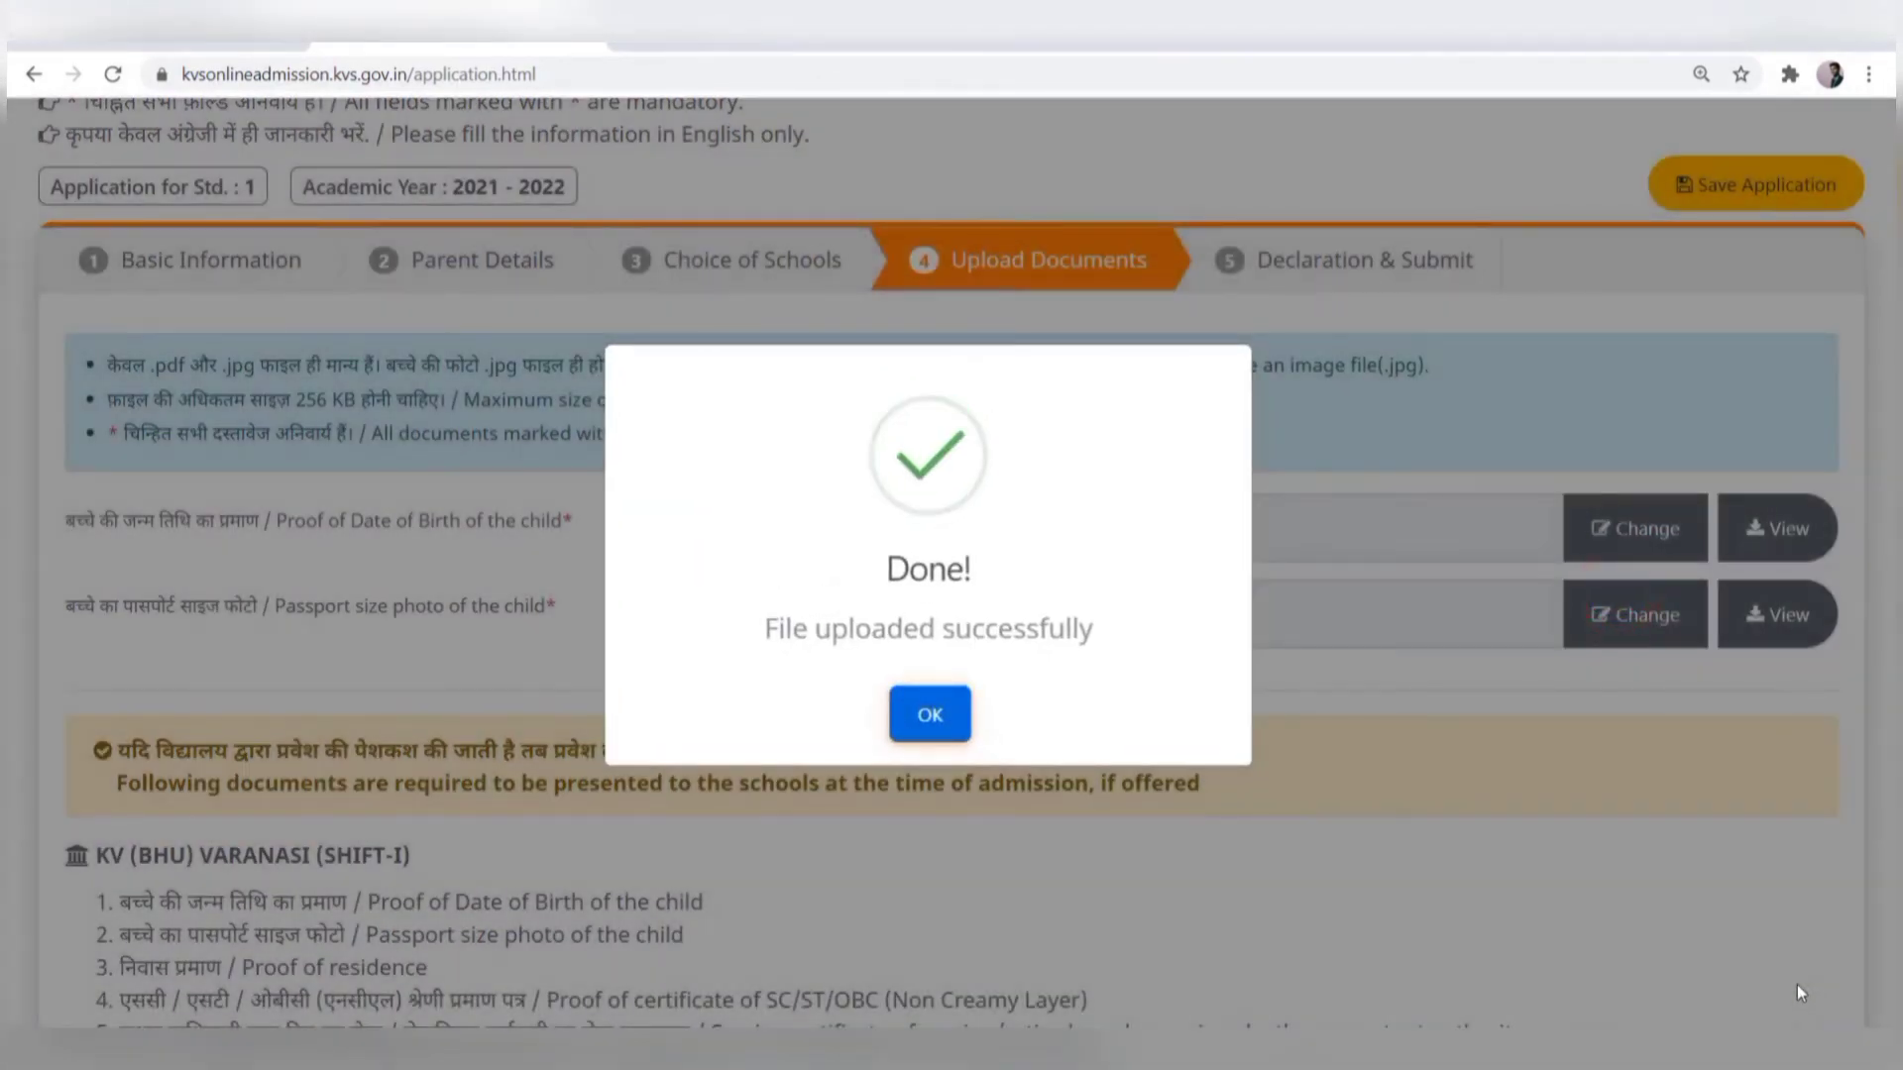
left_click(927, 715)
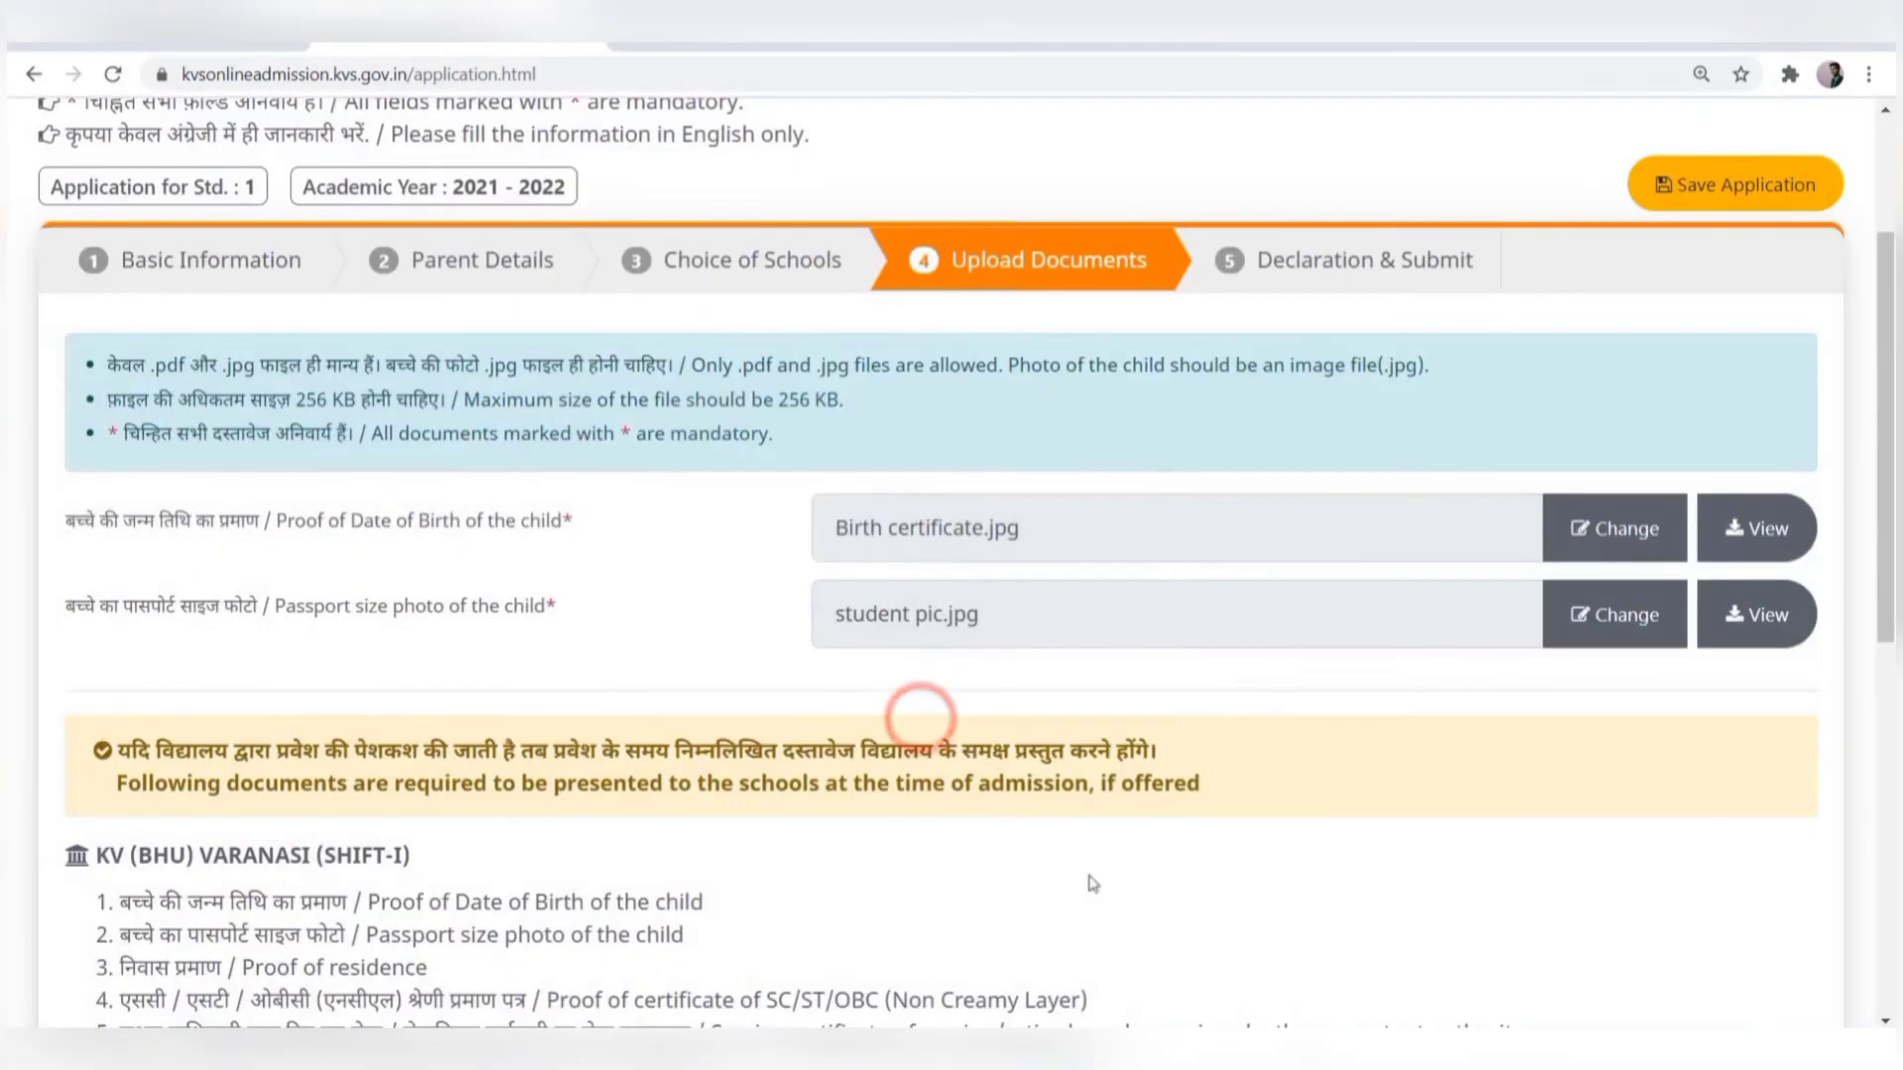
scroll(1177, 956, "down", 8)
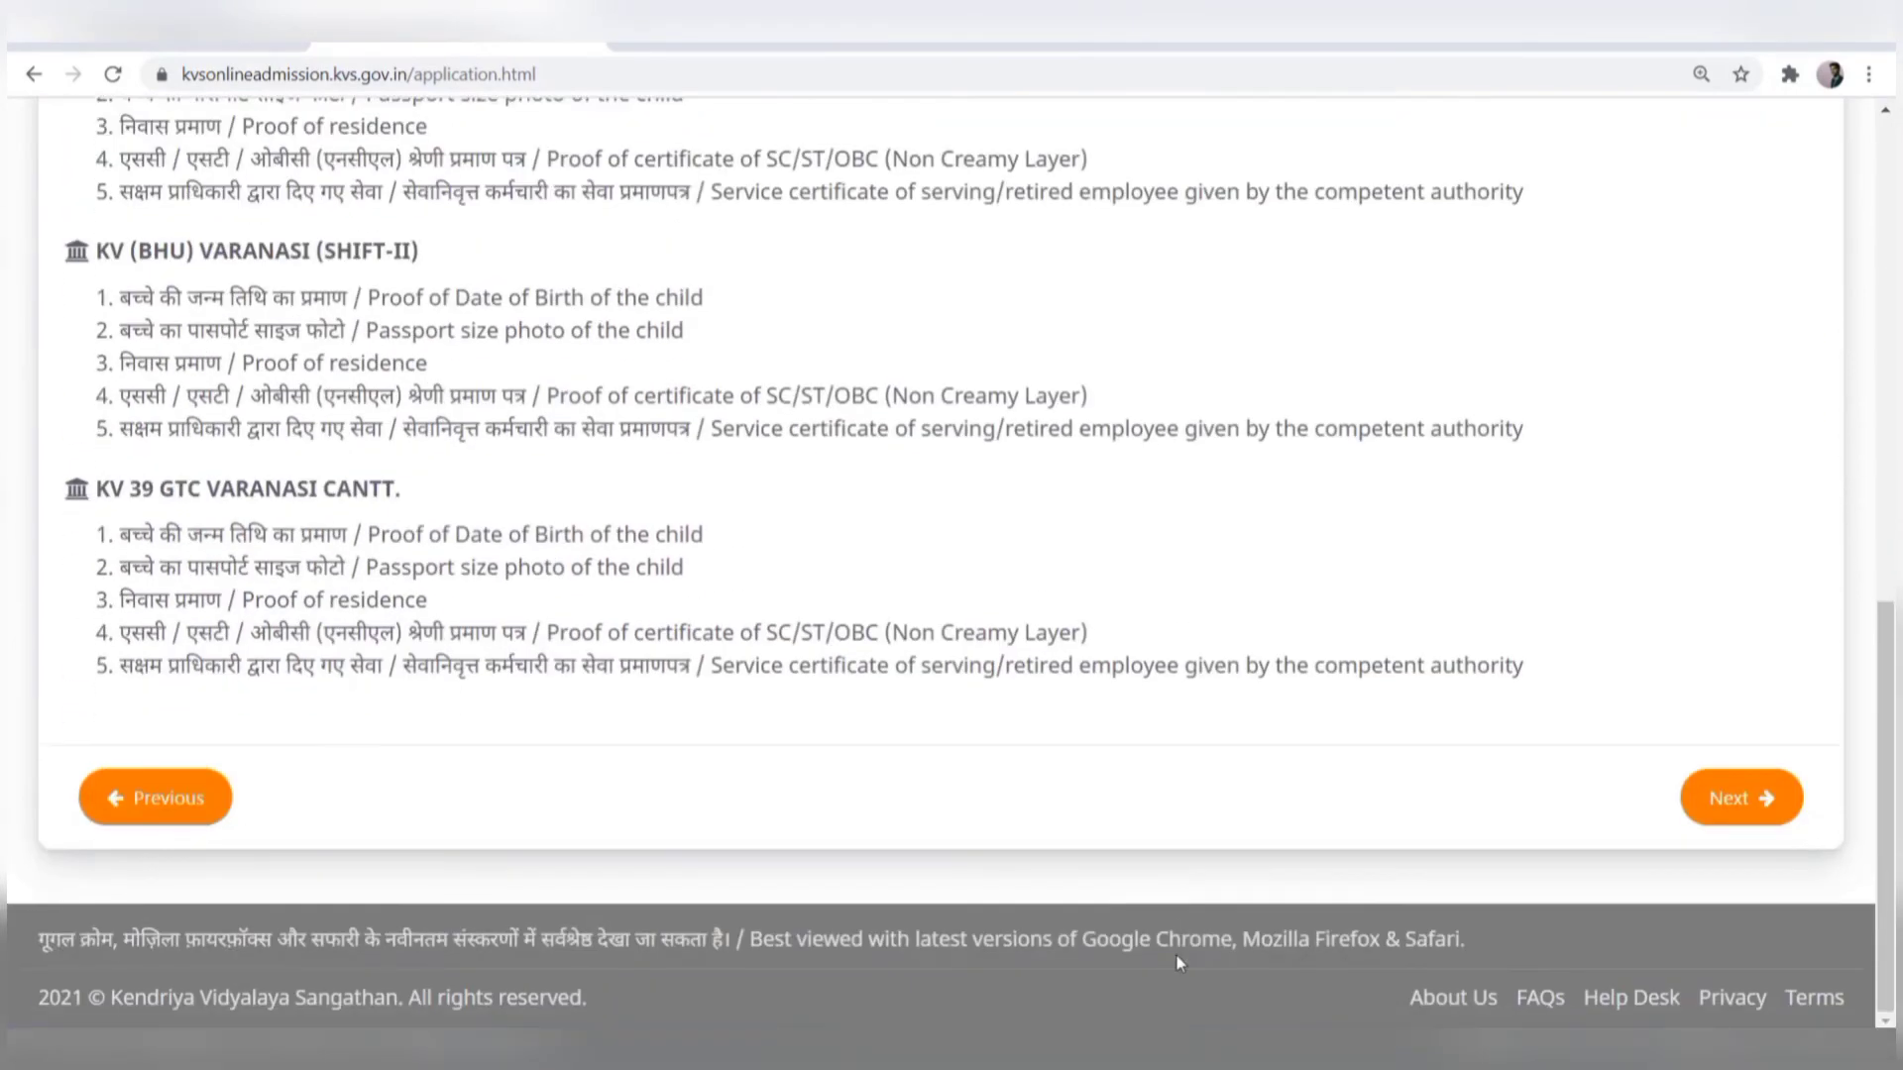
scroll(1546, 931, "up", 10)
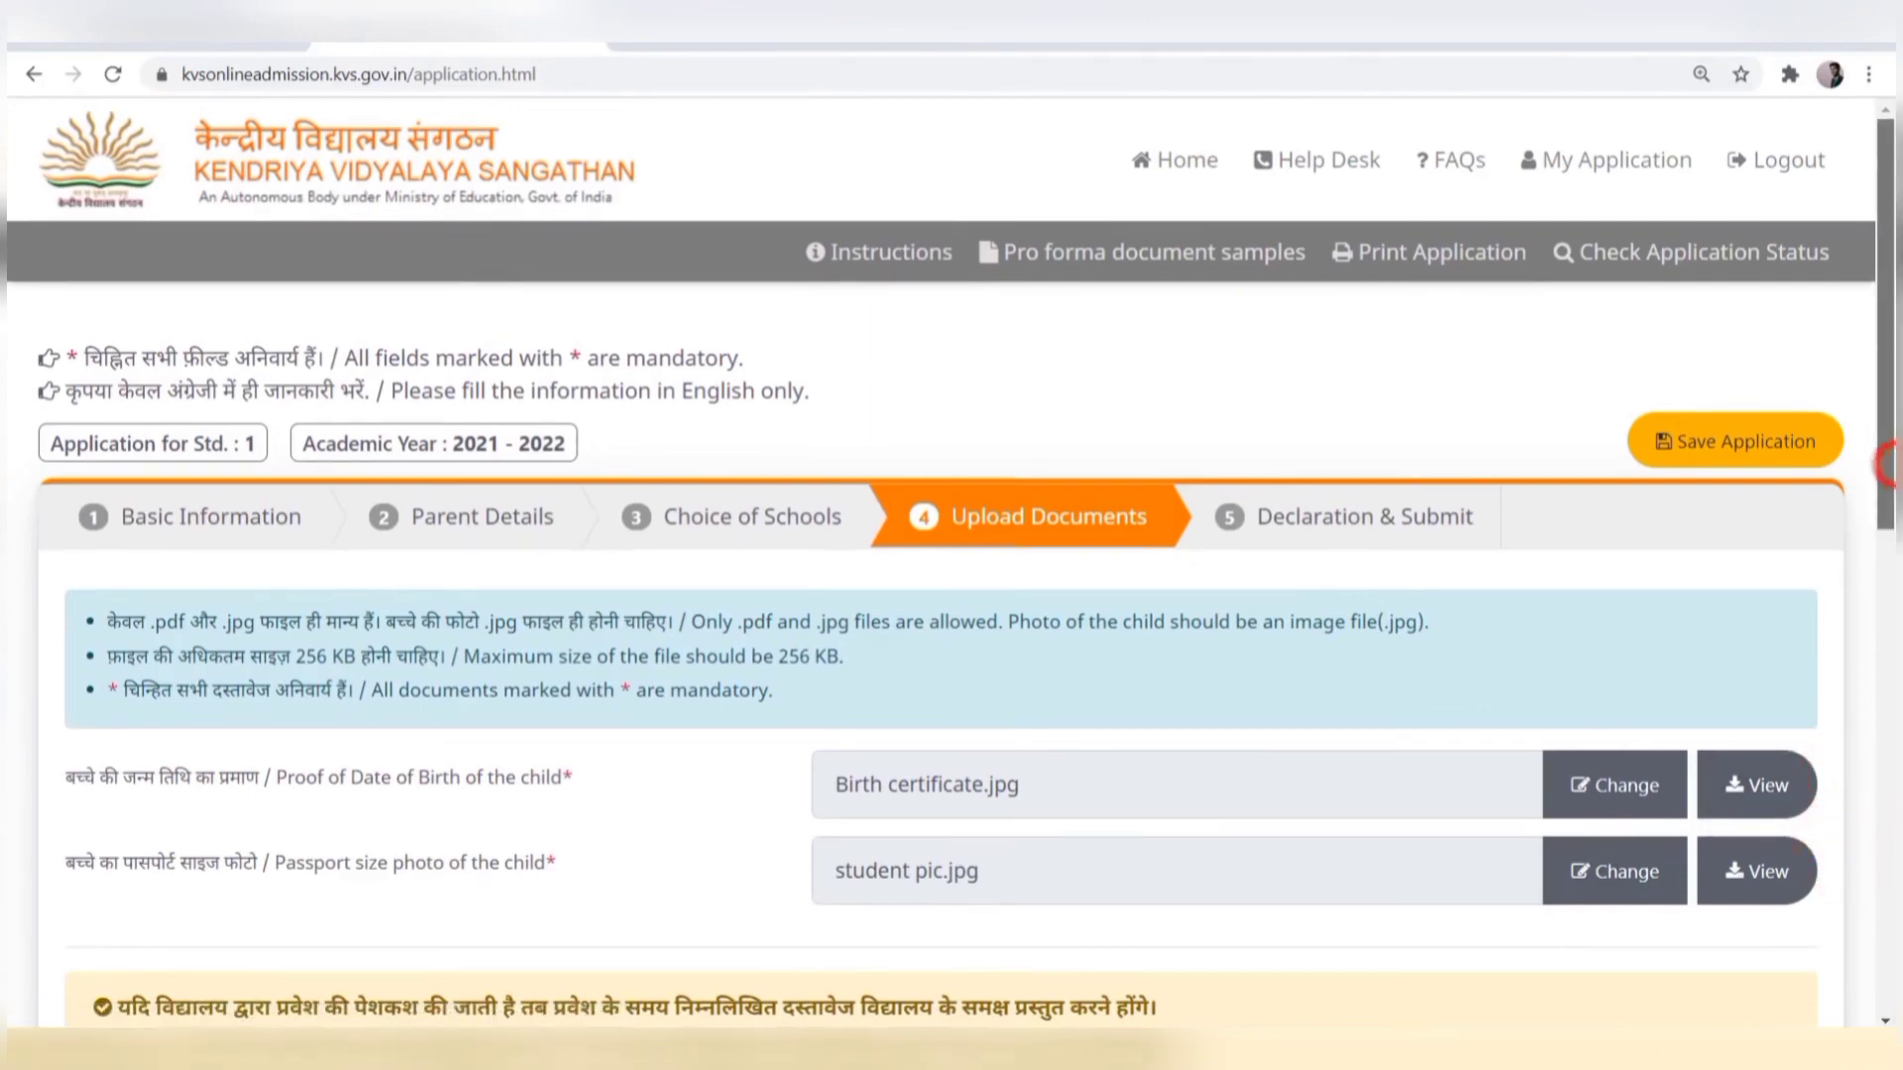
left_click_drag(1888, 436, 1891, 545)
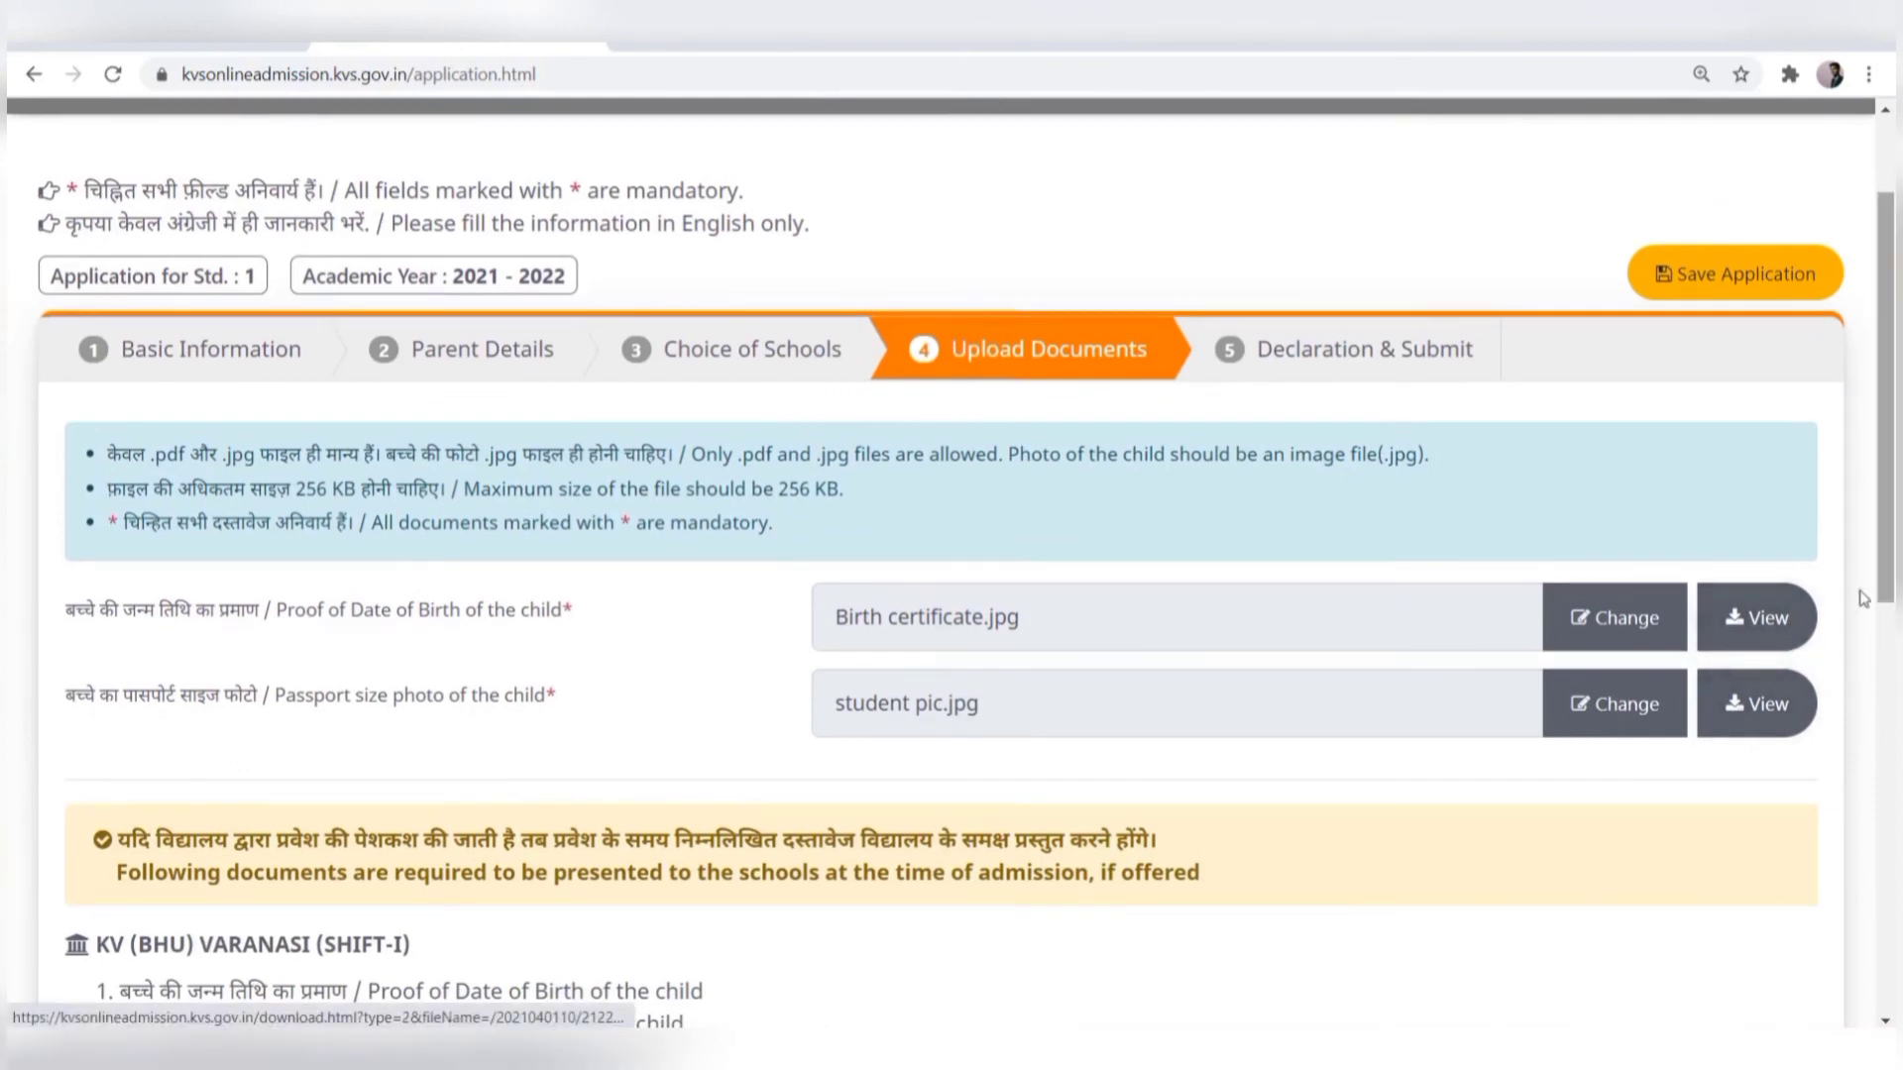
left_click_drag(1889, 577, 1891, 930)
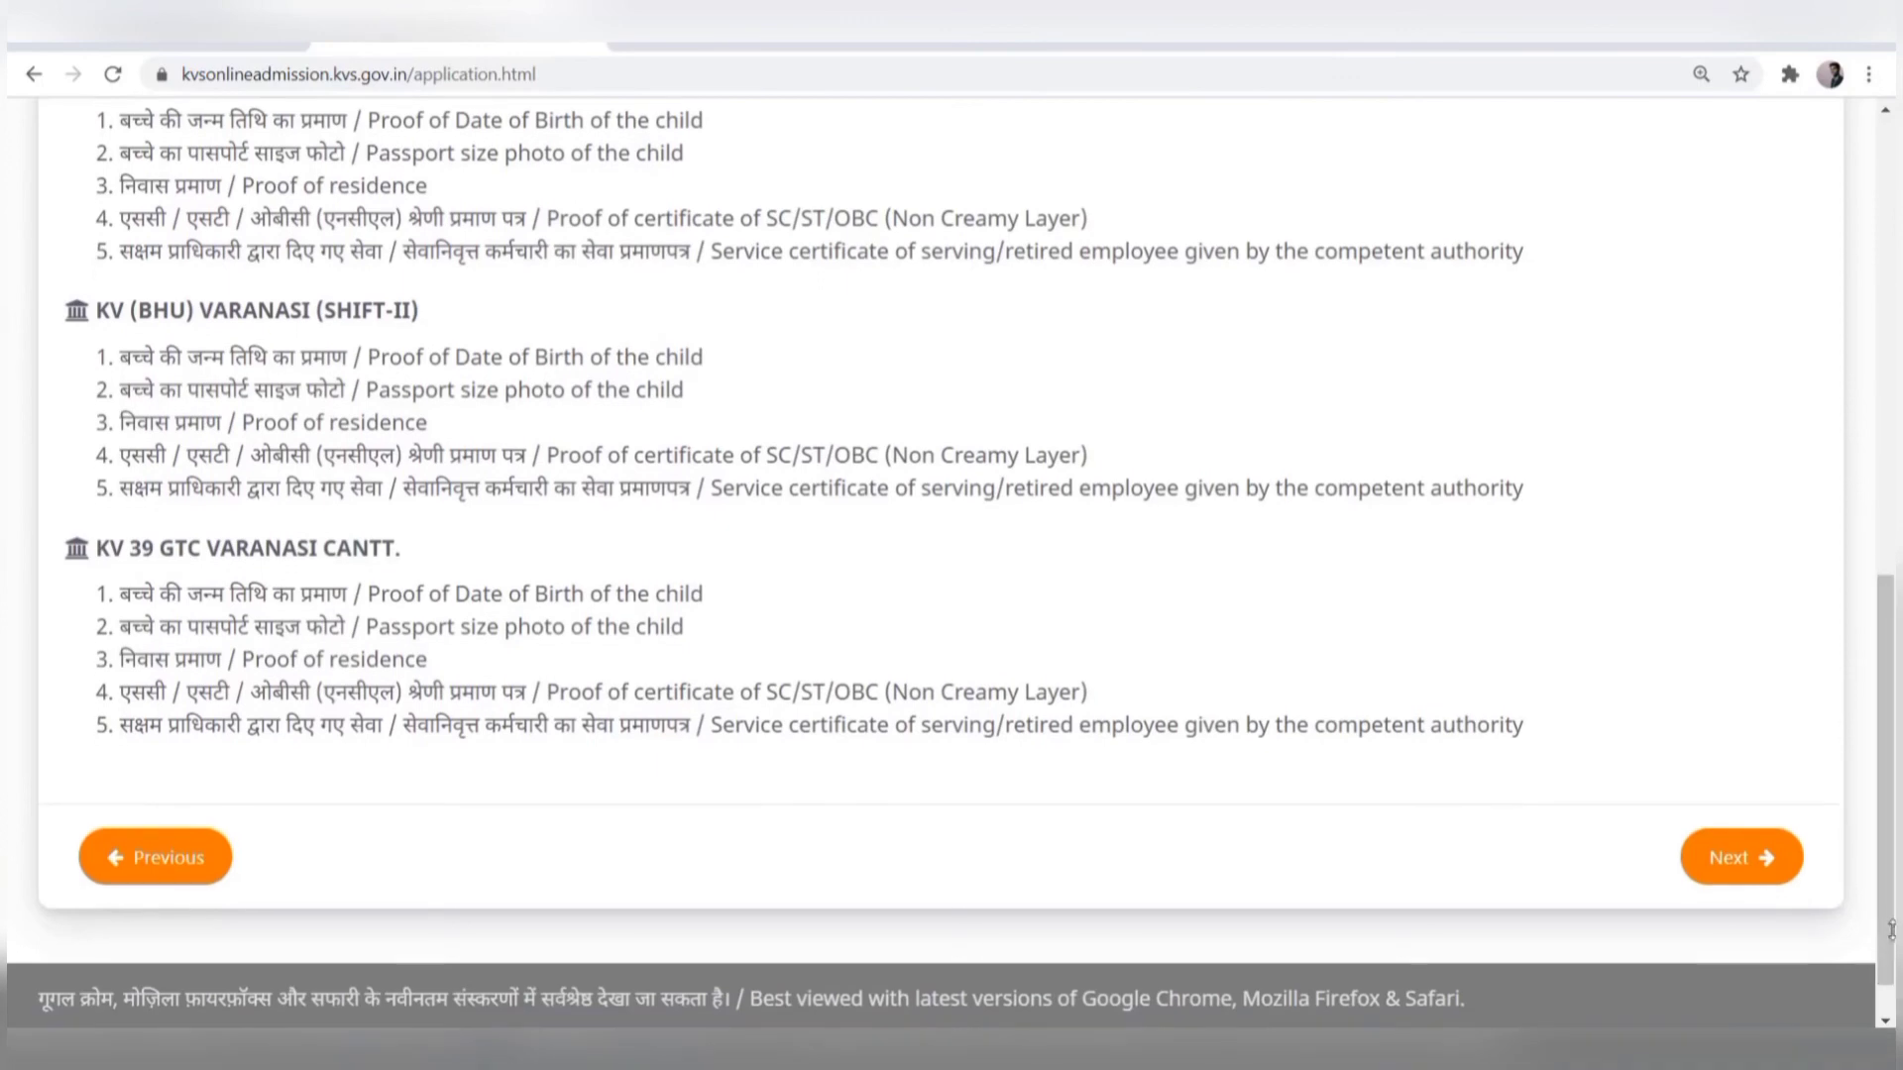
Advance to Declaration & Submit and tick 'I have read the above mentioned terms'.
left_click(1709, 856)
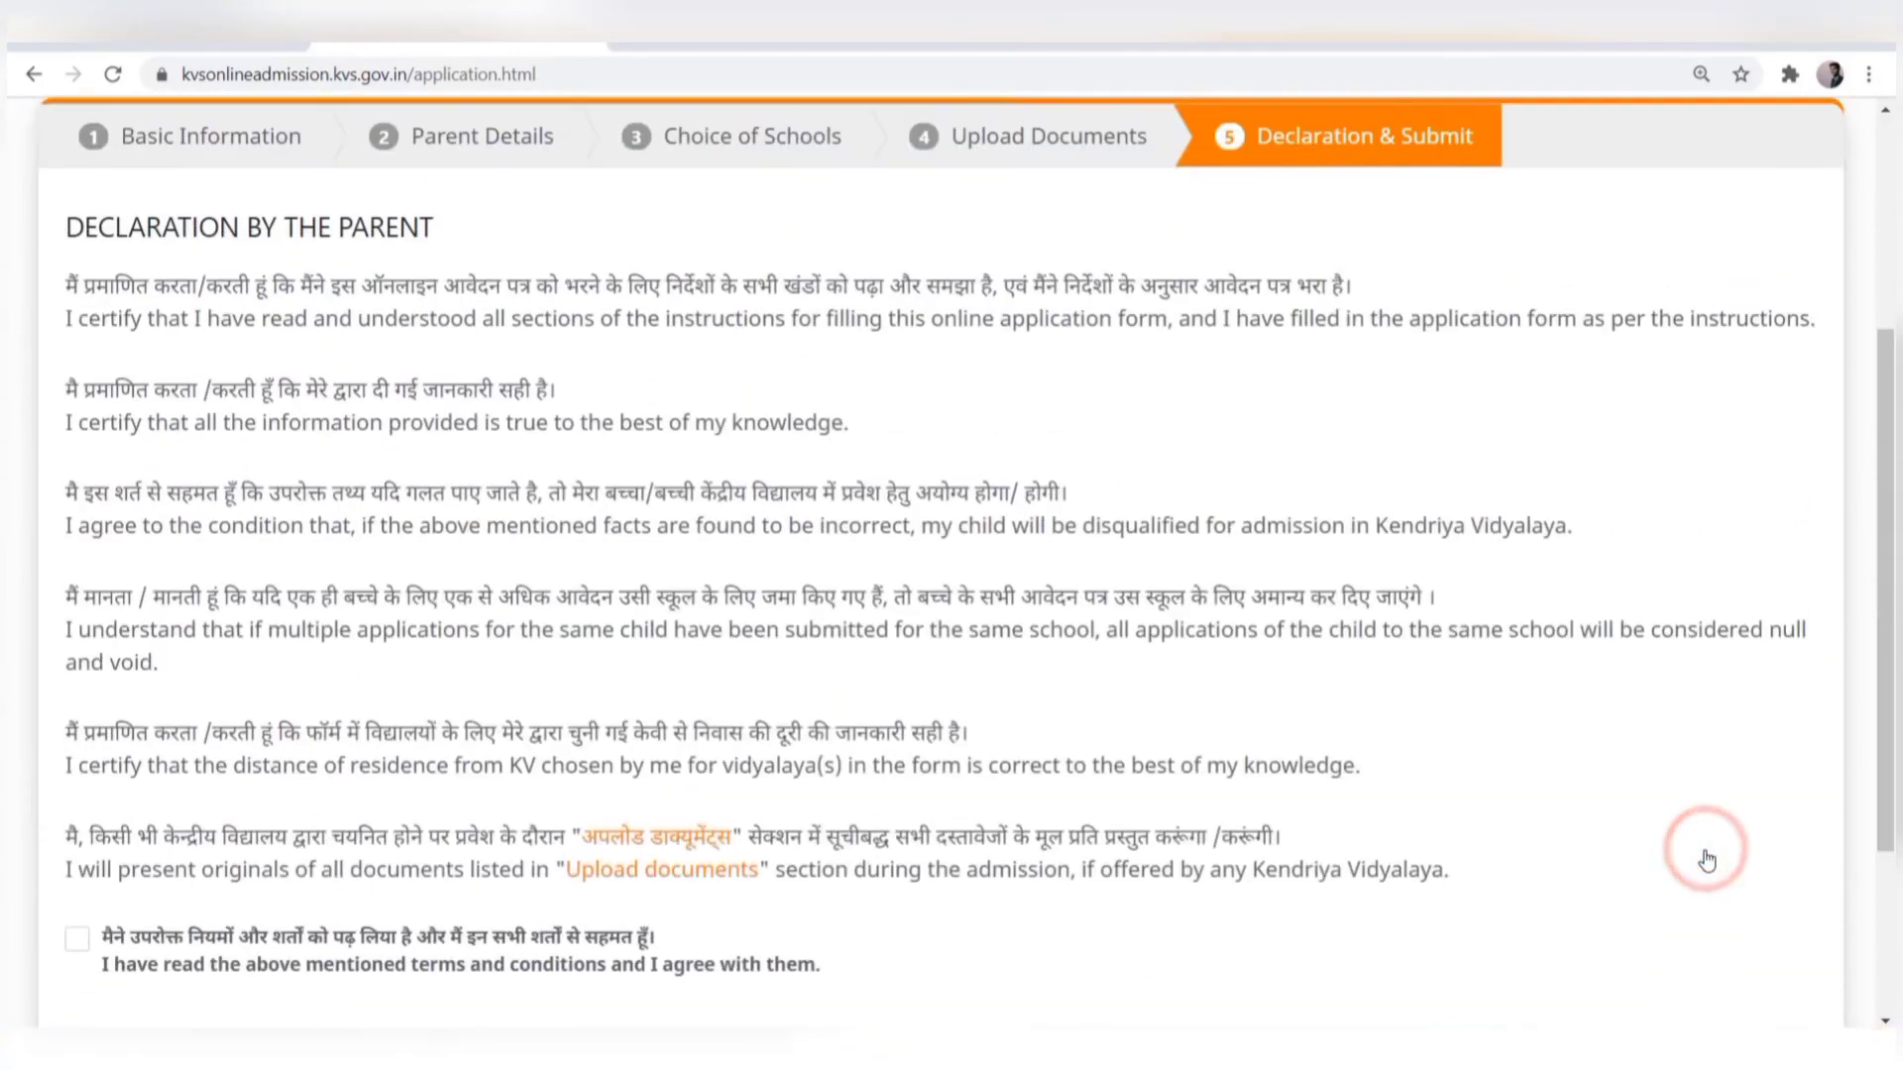
scroll(1706, 860, "up", 1)
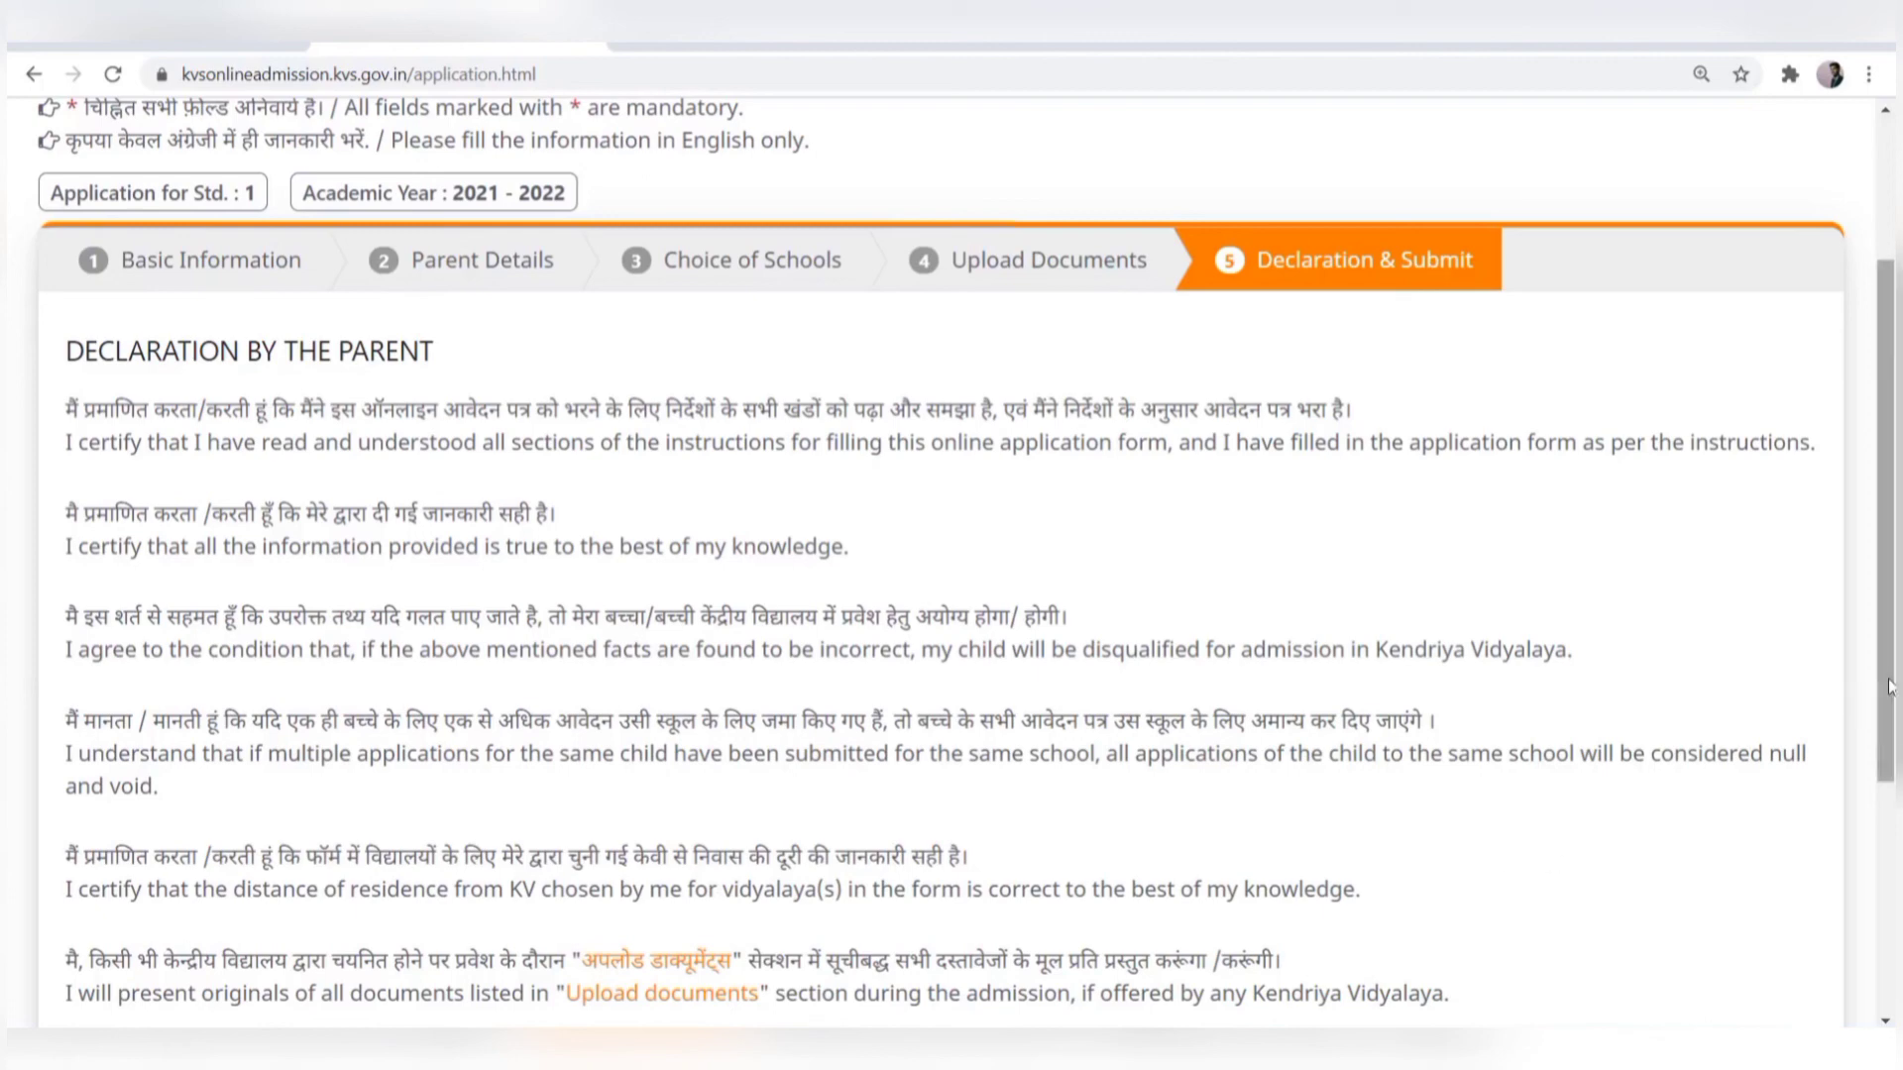
scroll(1883, 684, "down", 2)
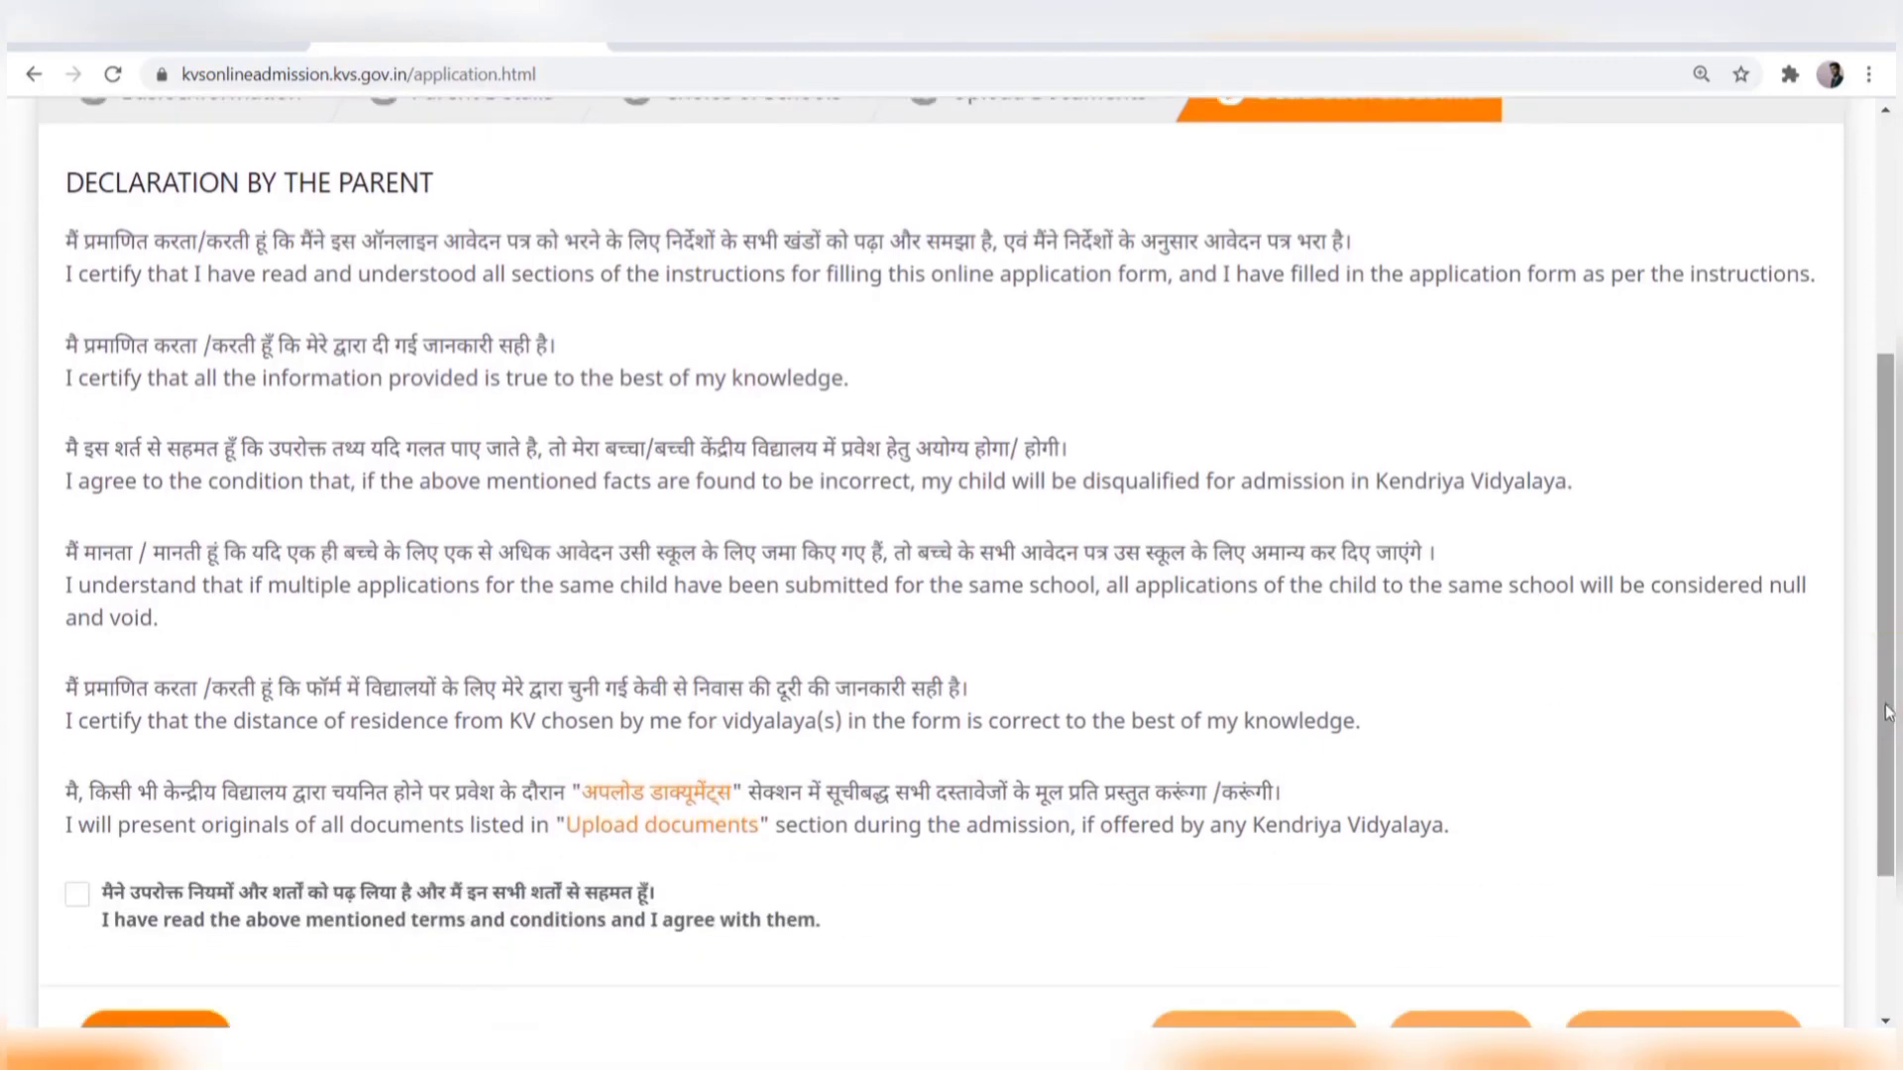
scroll(1878, 755, "down", 2)
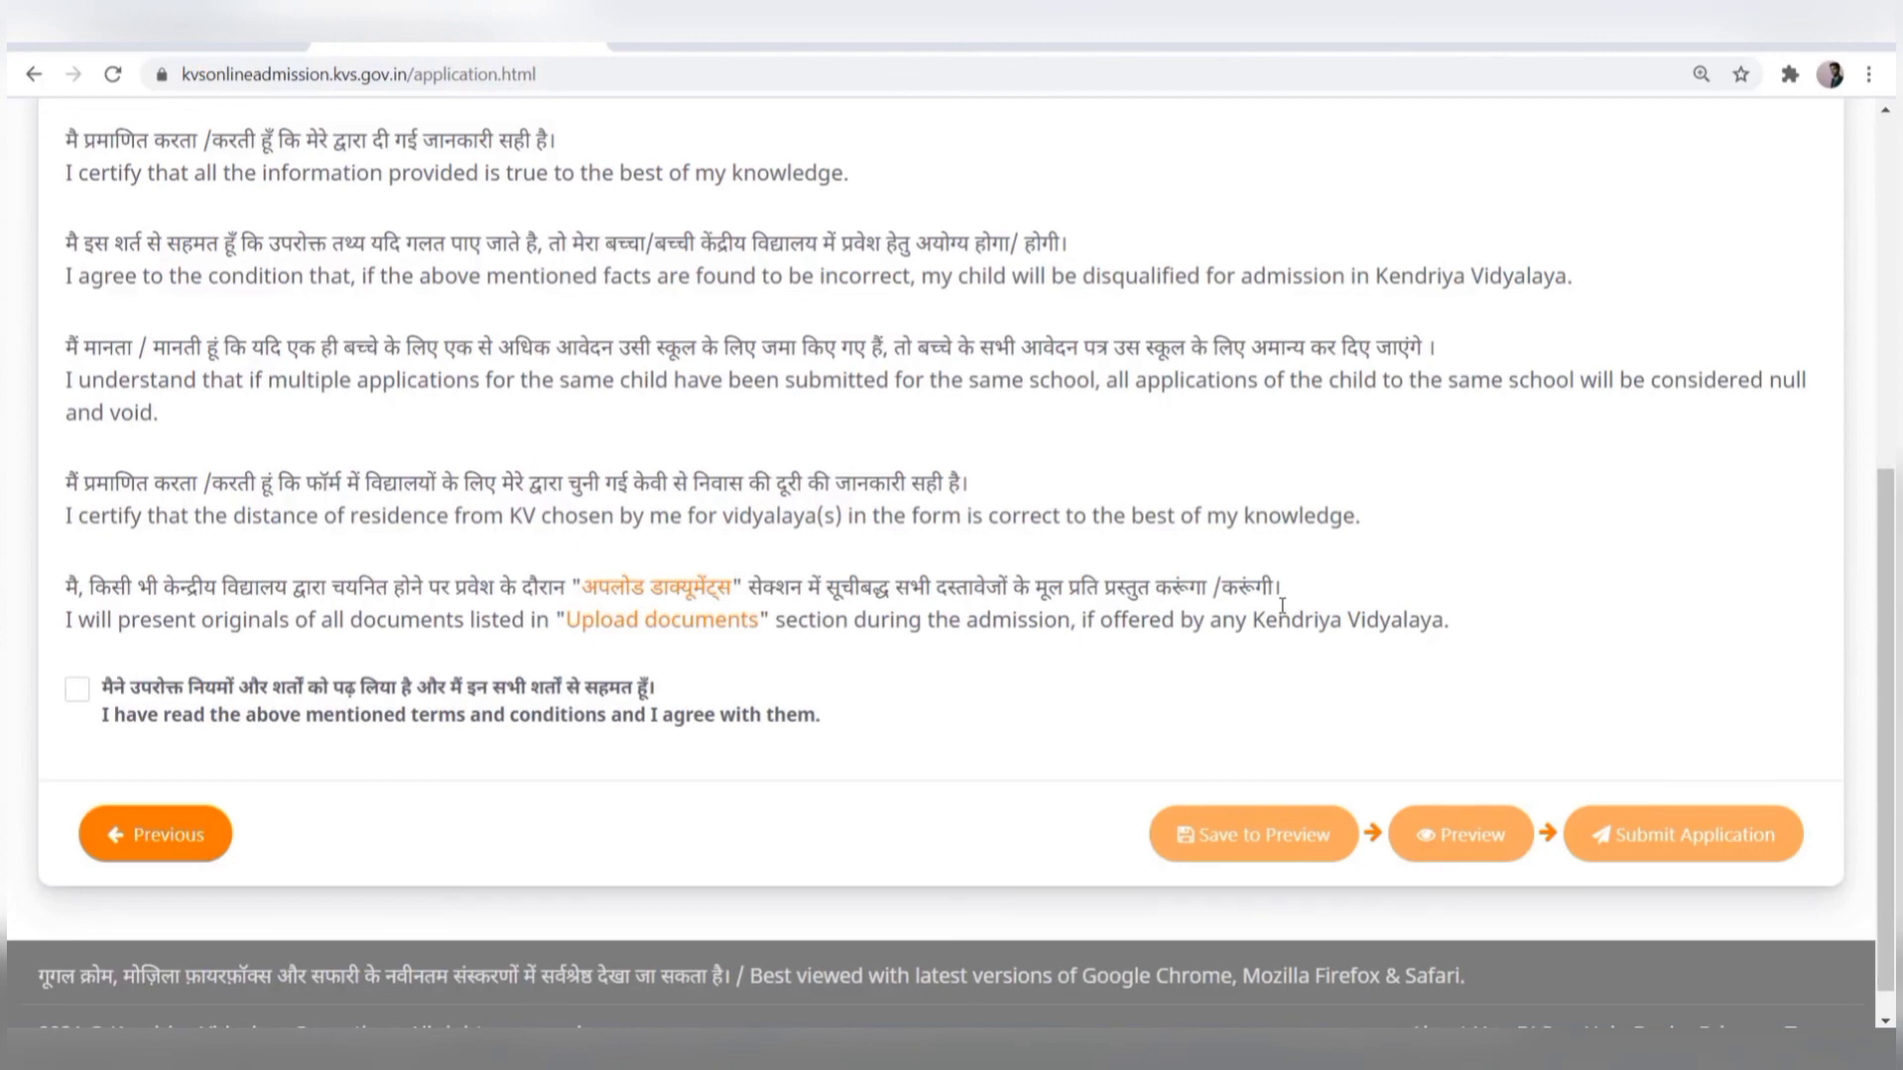
left_click(78, 690)
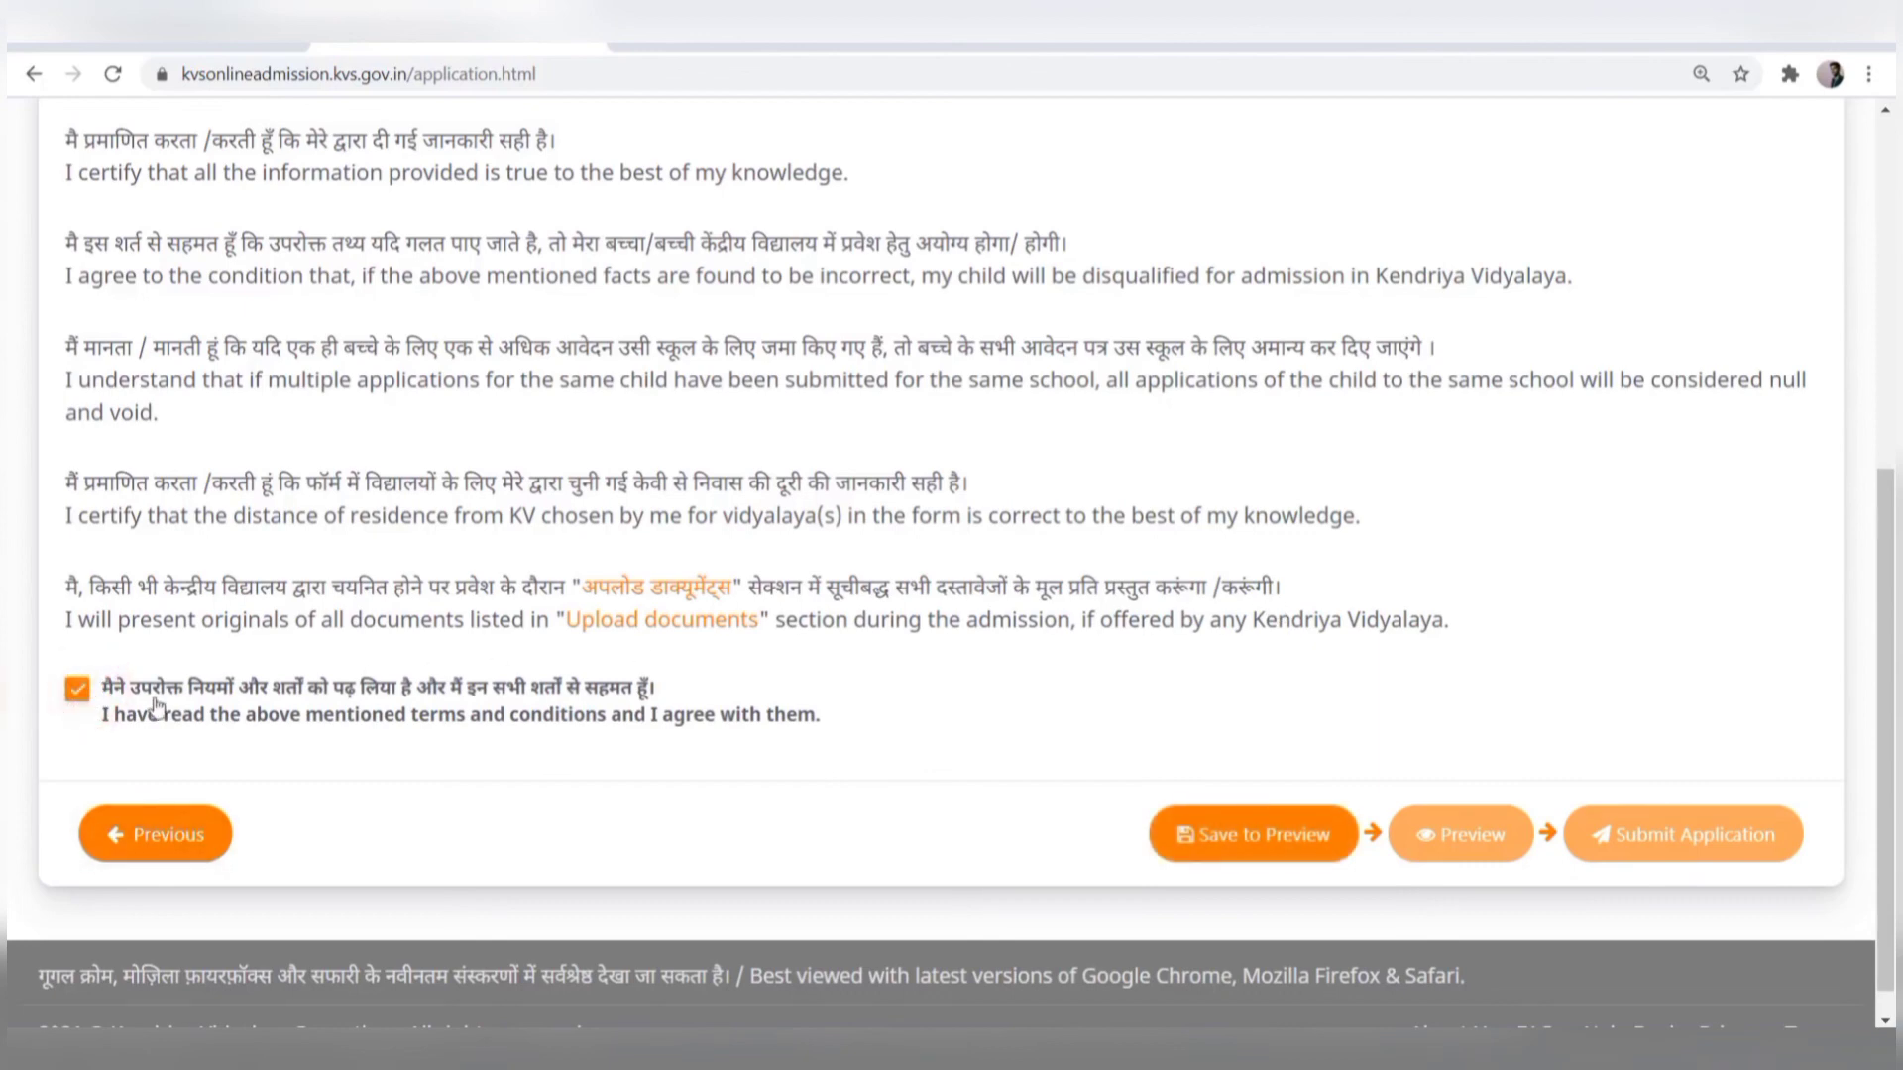
Save to Preview, review the application preview tab, then close it to return to the form.
left_click(1266, 852)
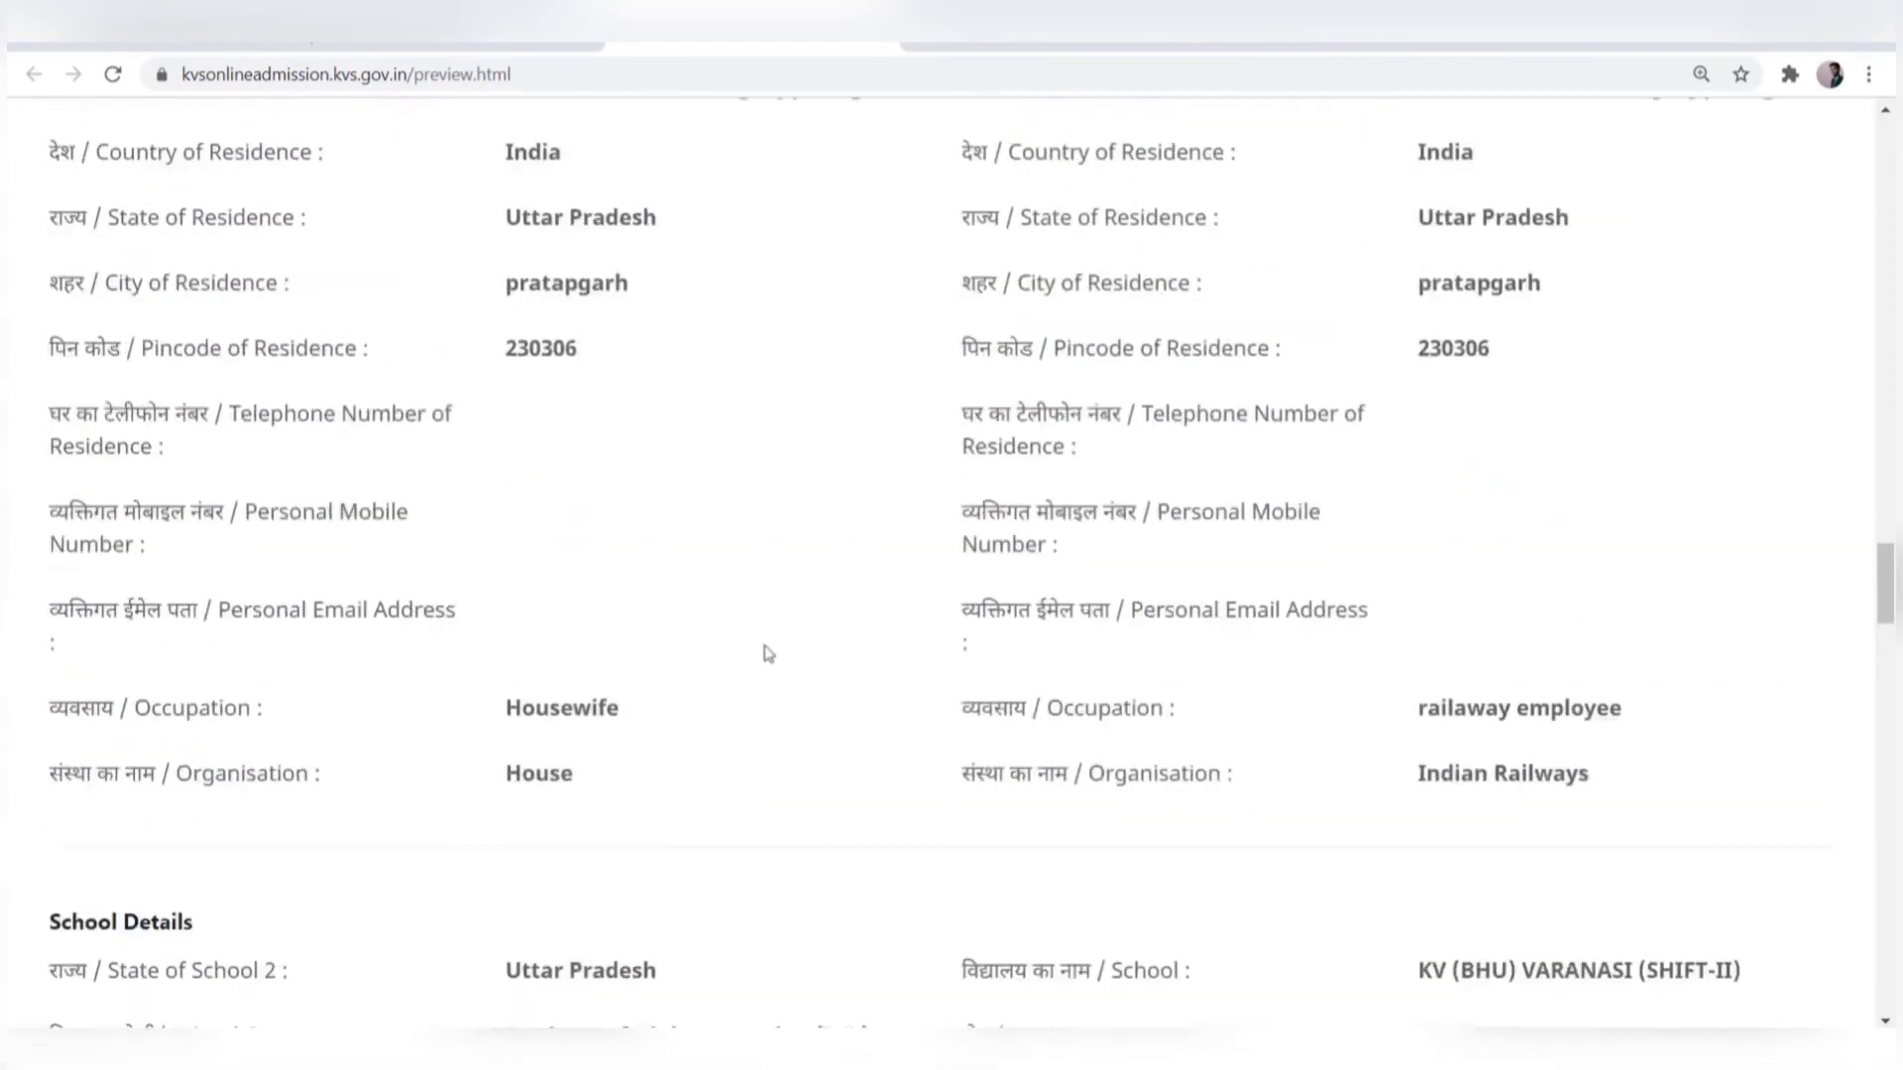
scroll(723, 634, "down", 10)
left_click(682, 611)
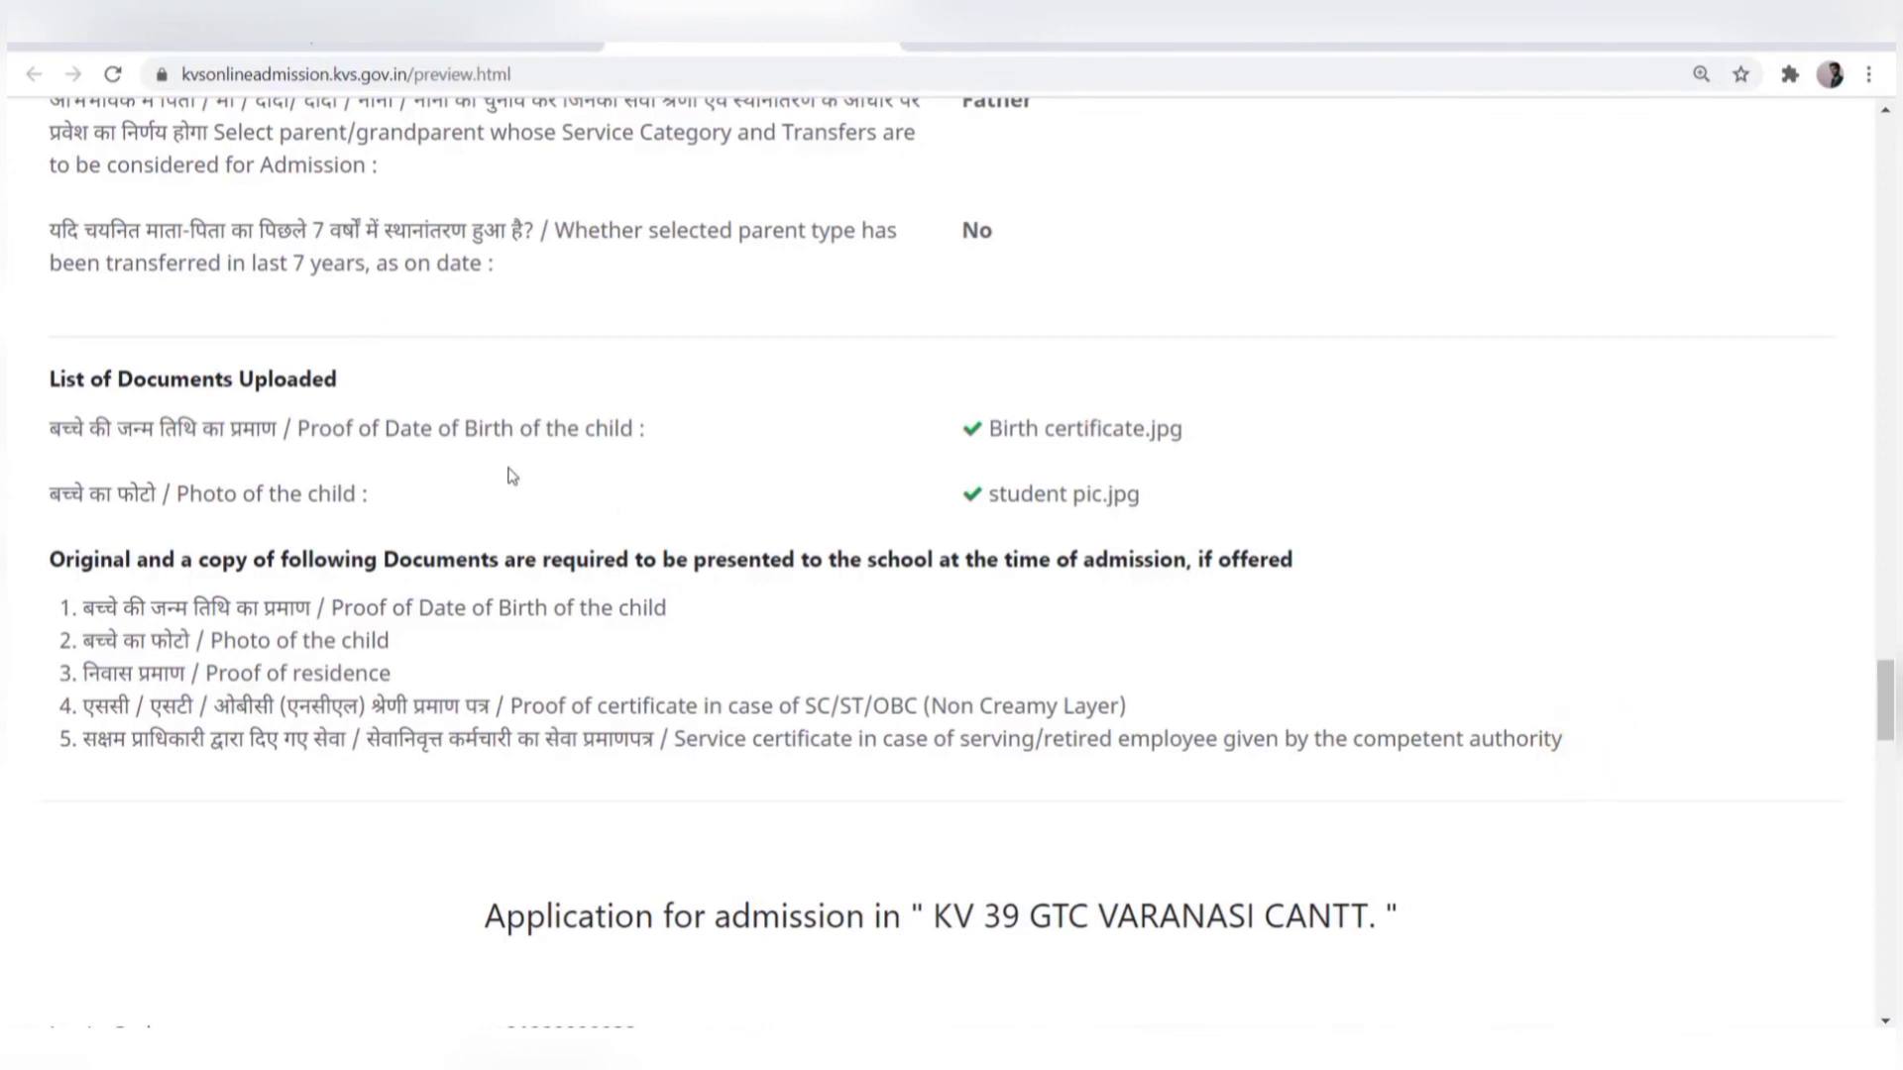
left_click(412, 500)
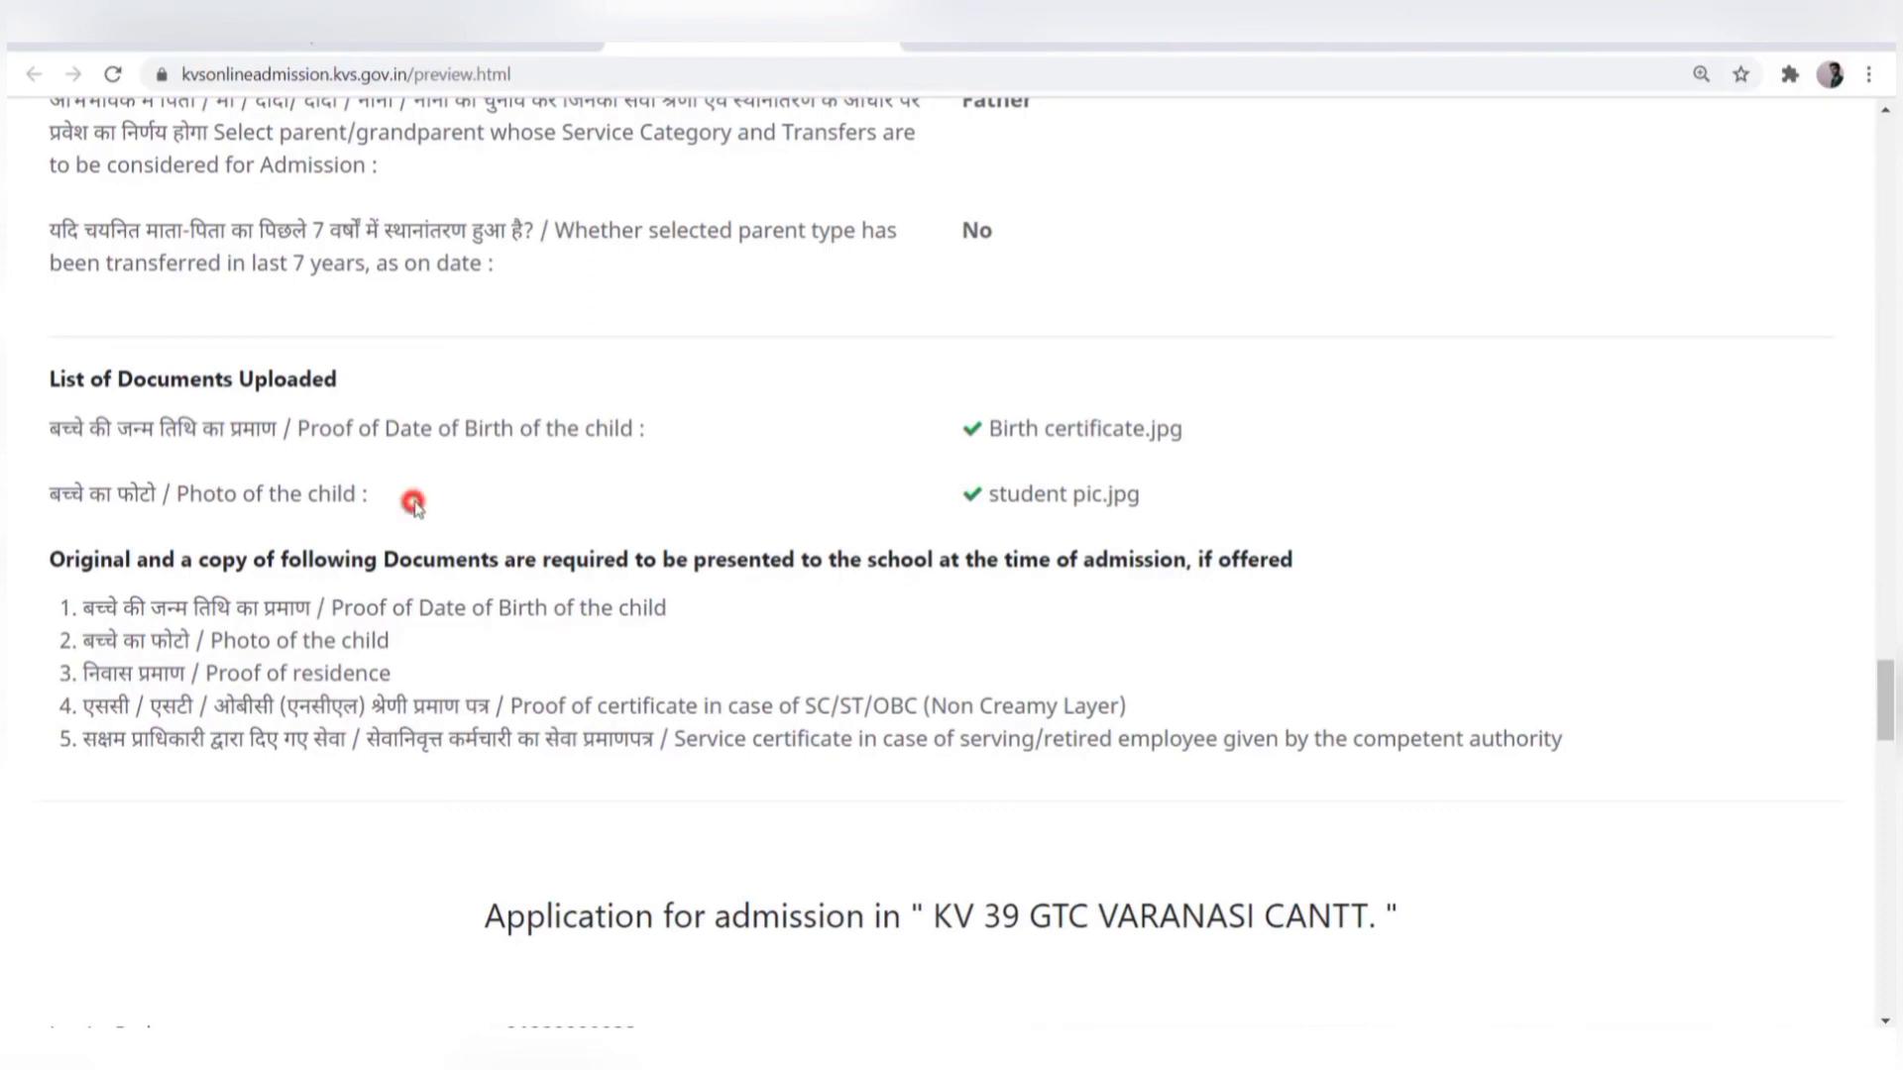
left_click(672, 426)
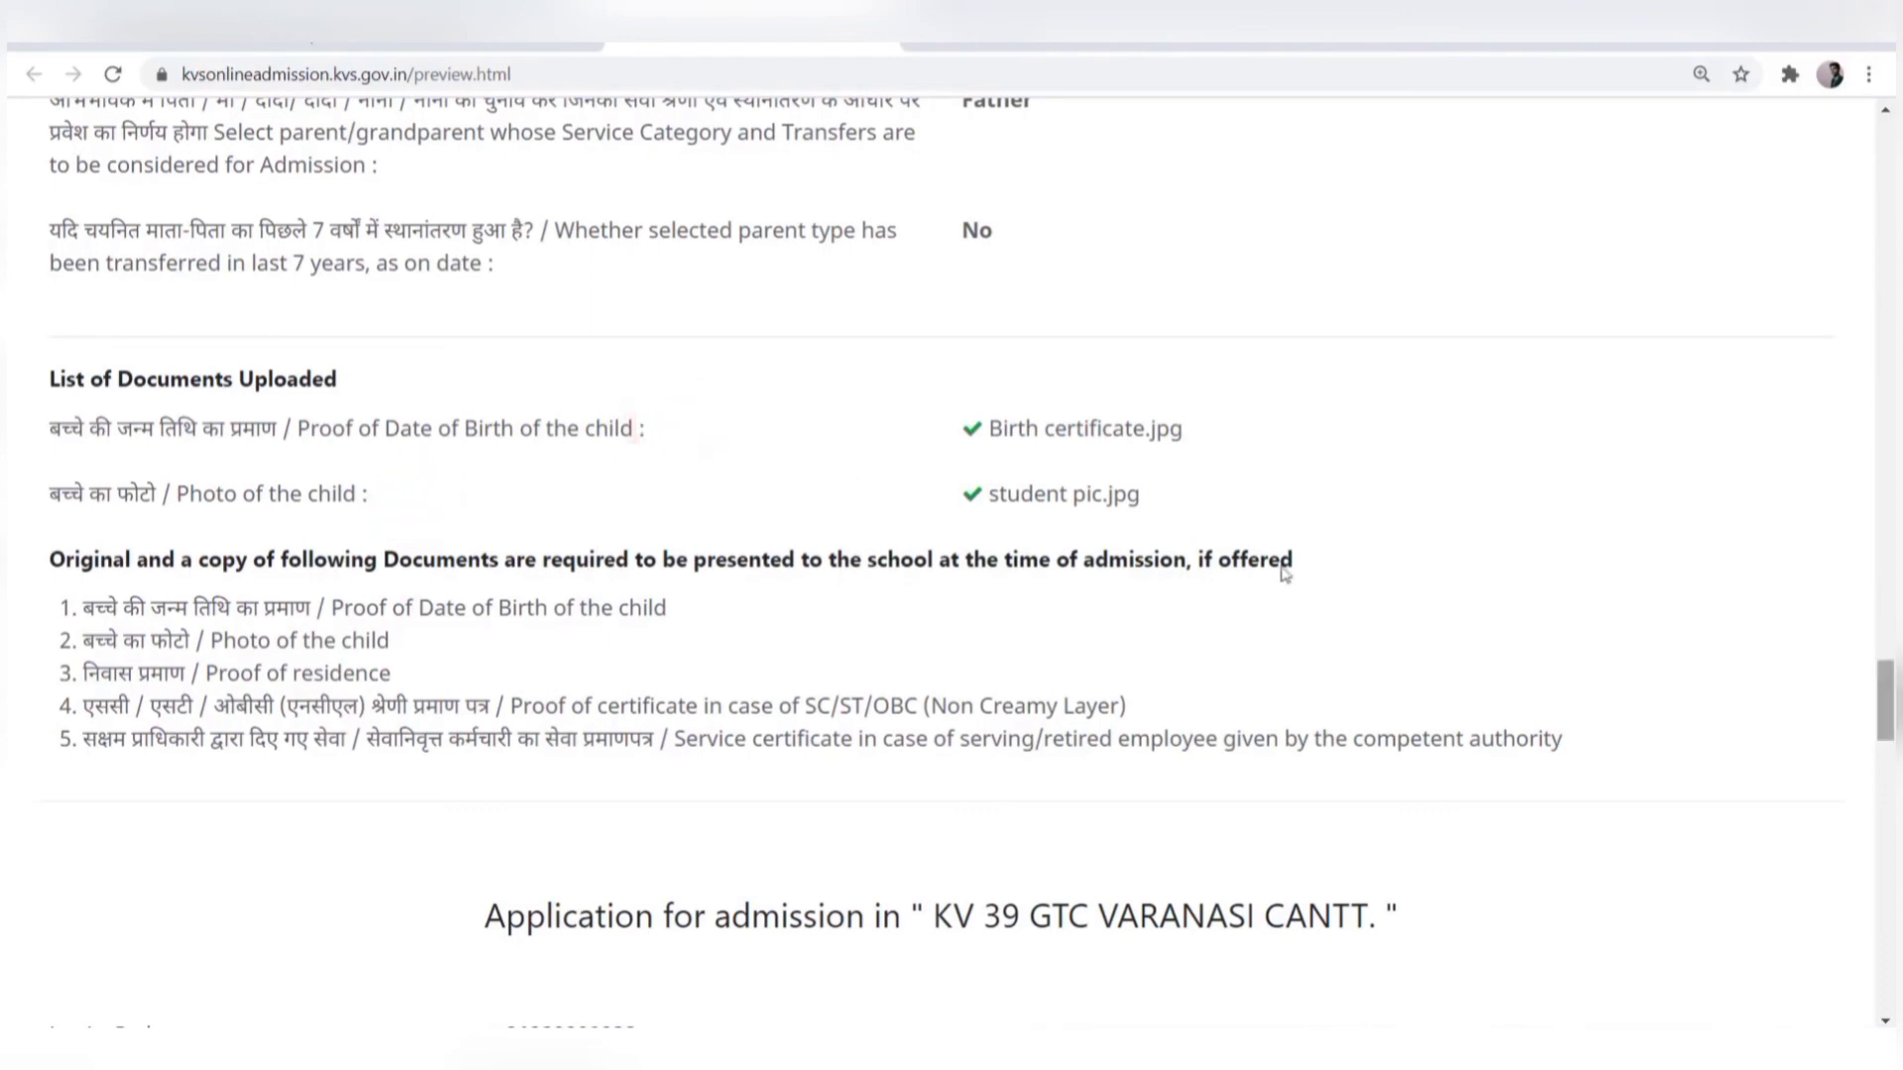
left_click_drag(1890, 716, 1827, 646)
key("ctrl+w")
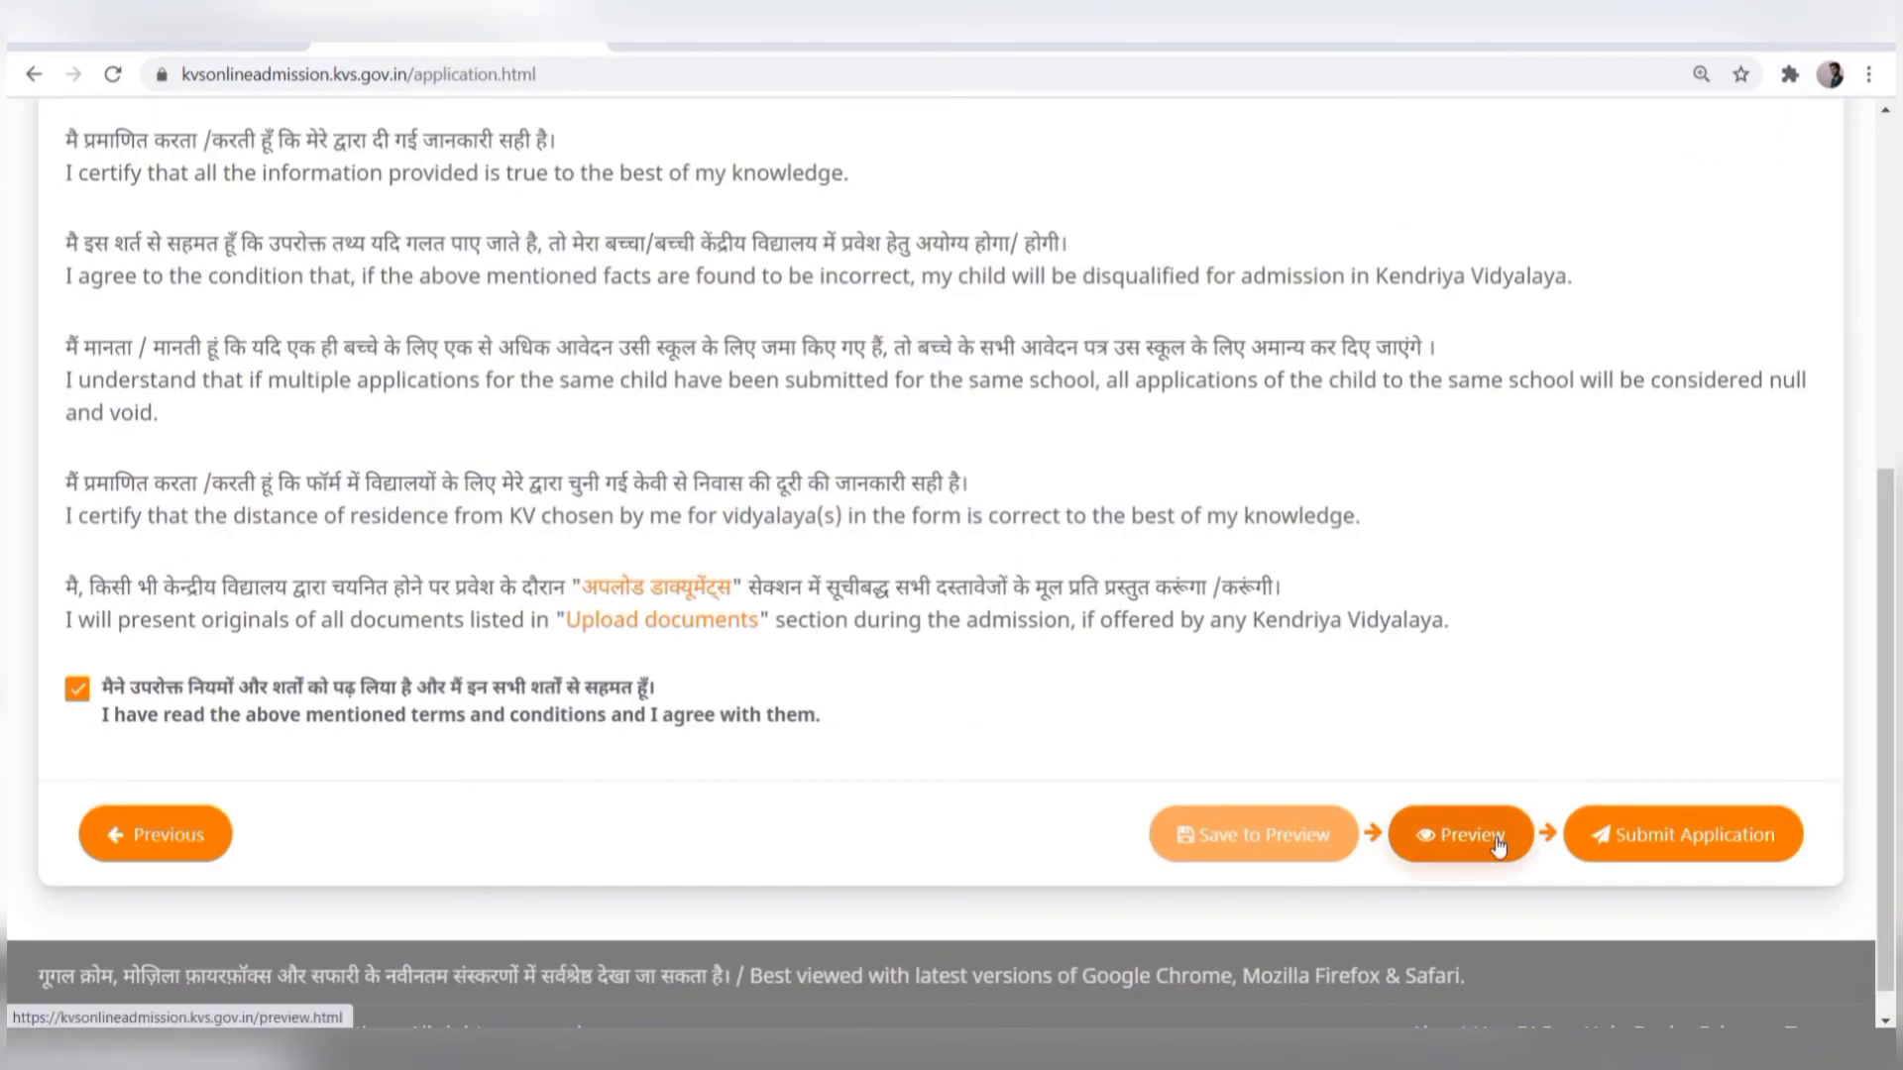
Submit the application, confirm with Yes, and verify with the received one-time password.
left_click(1692, 840)
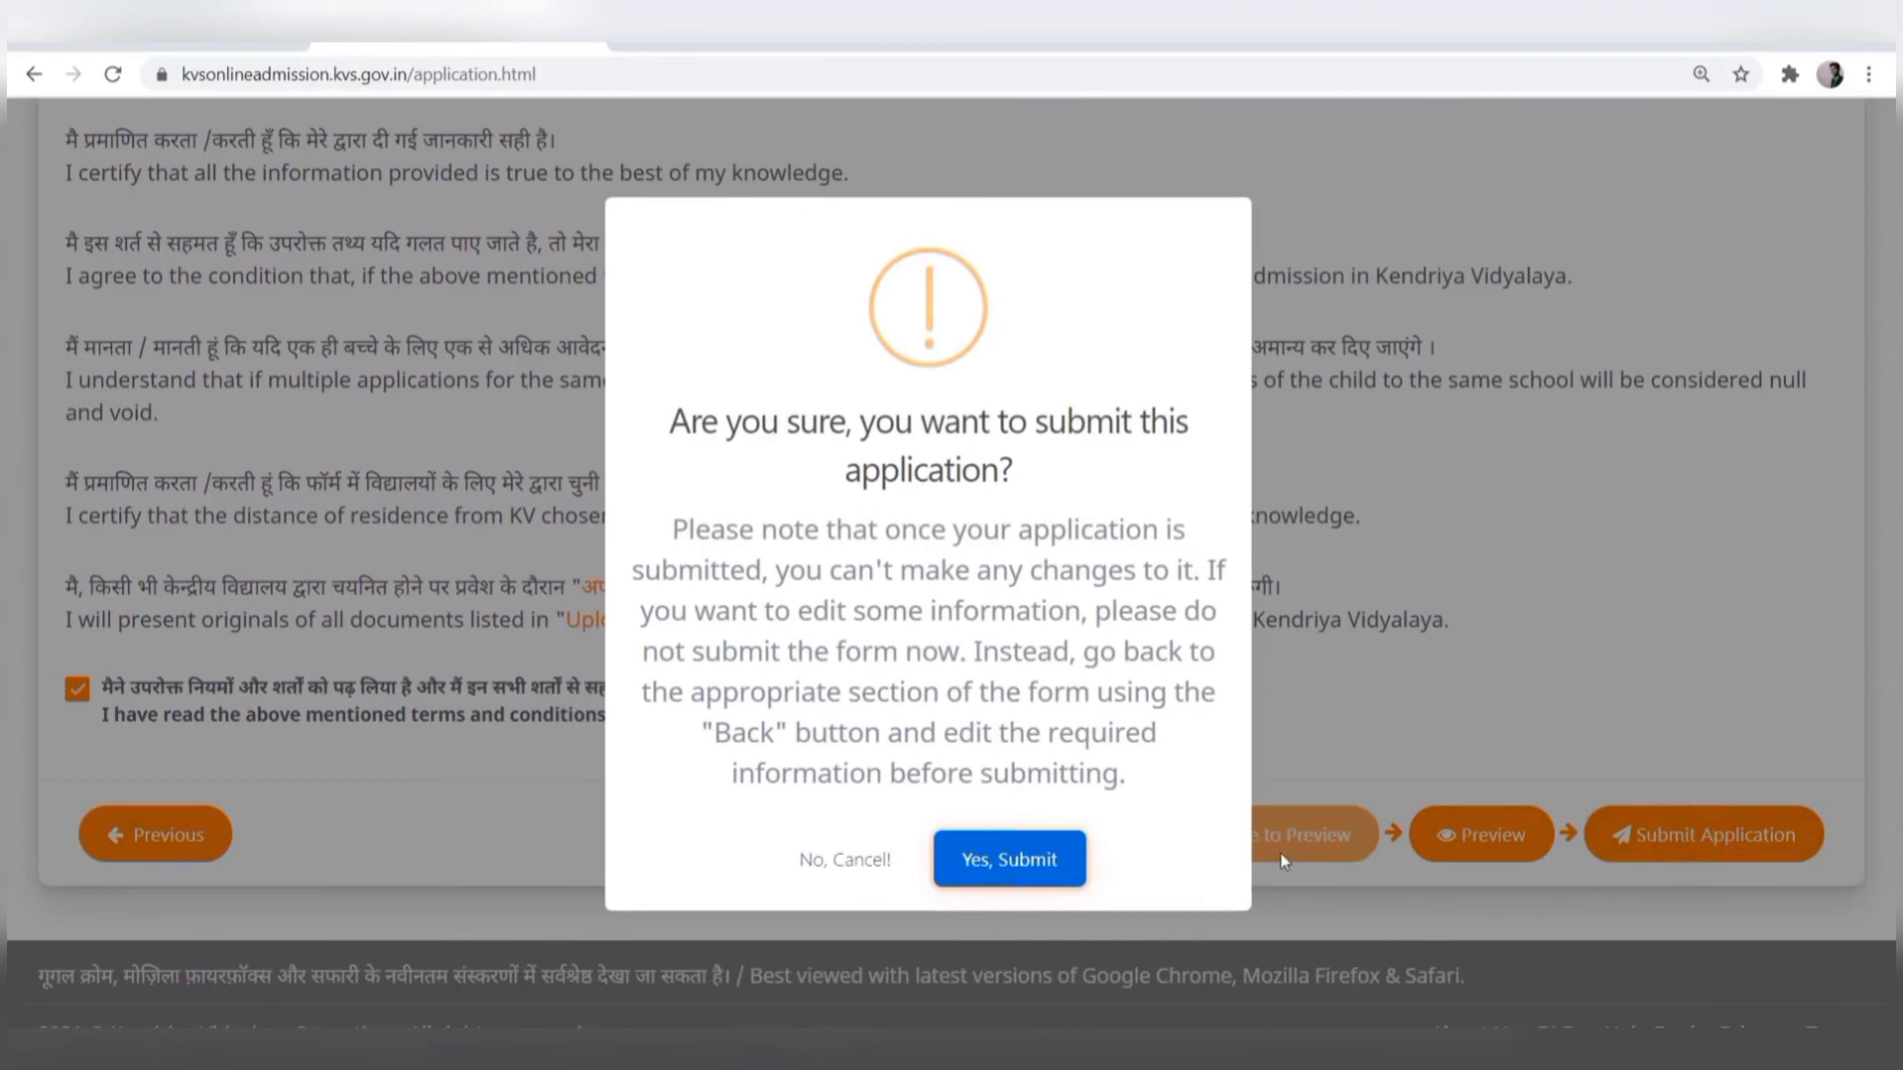
left_click(1005, 866)
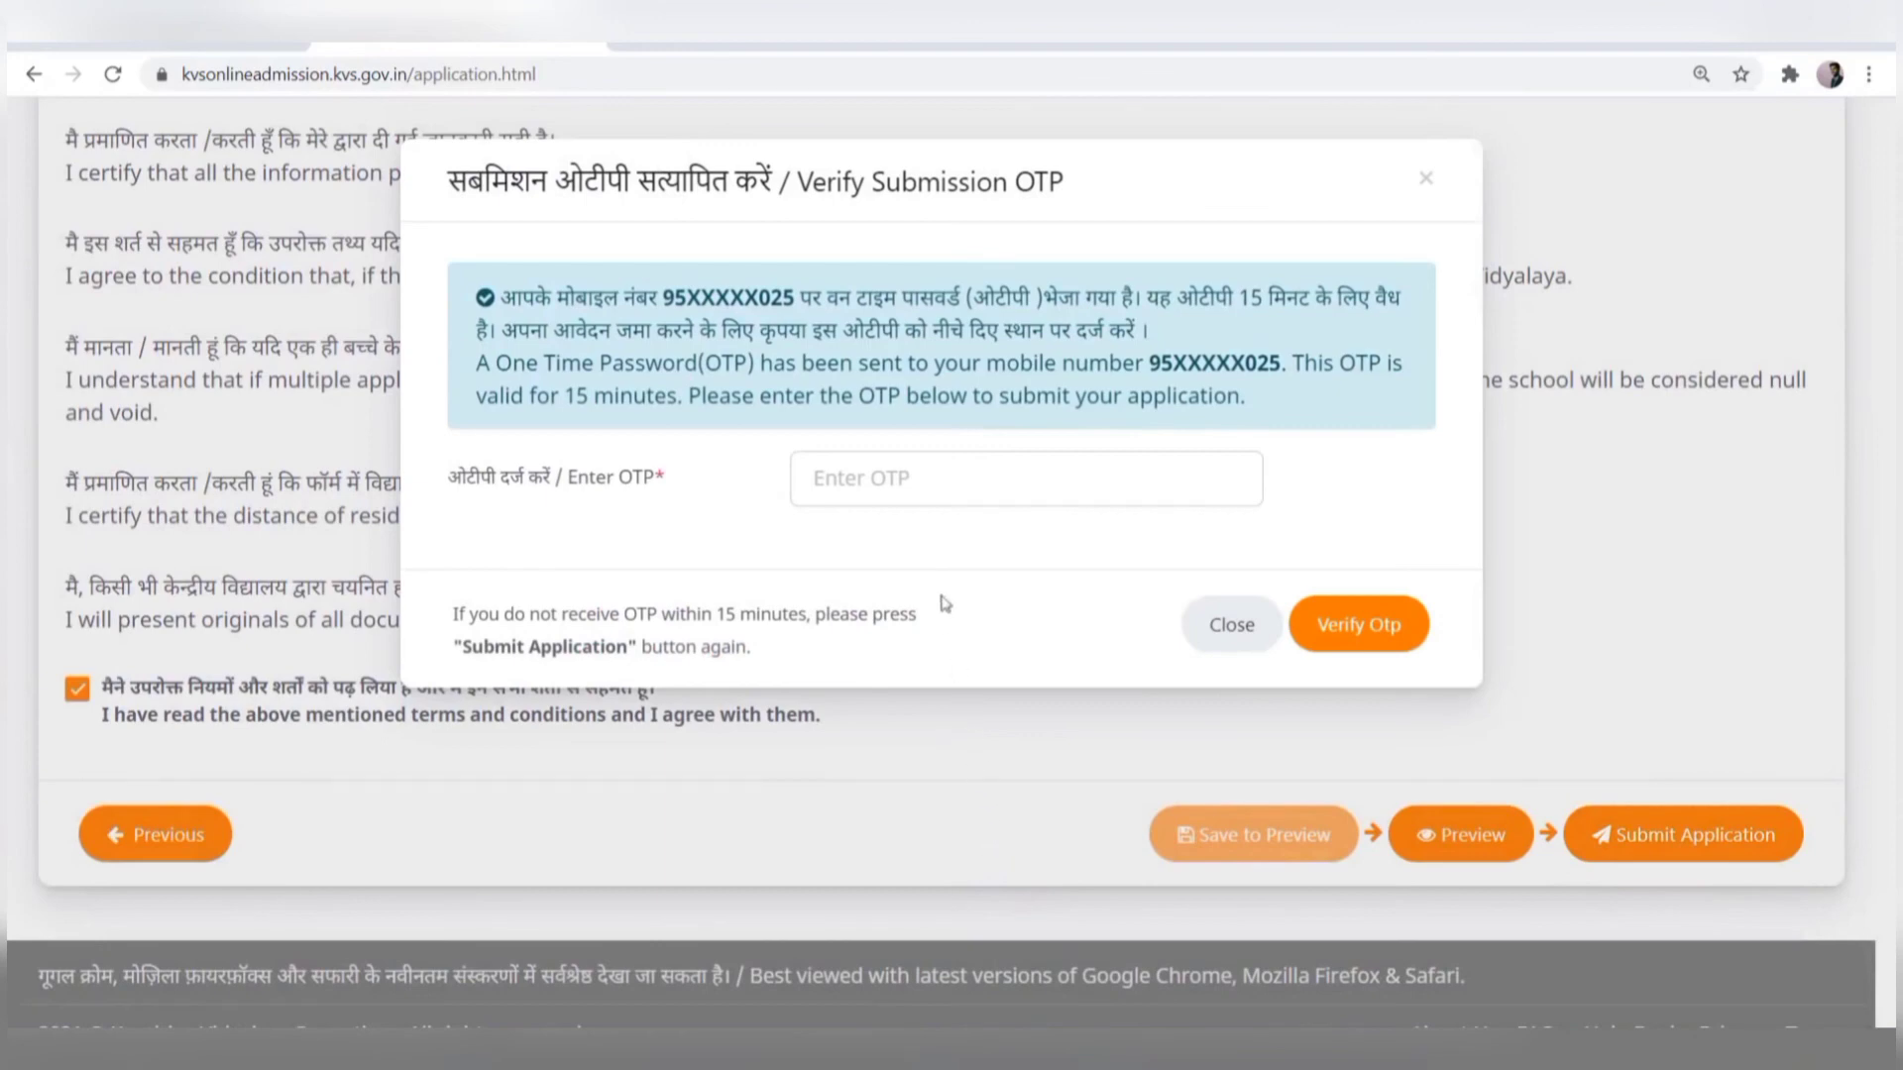
left_click(918, 476)
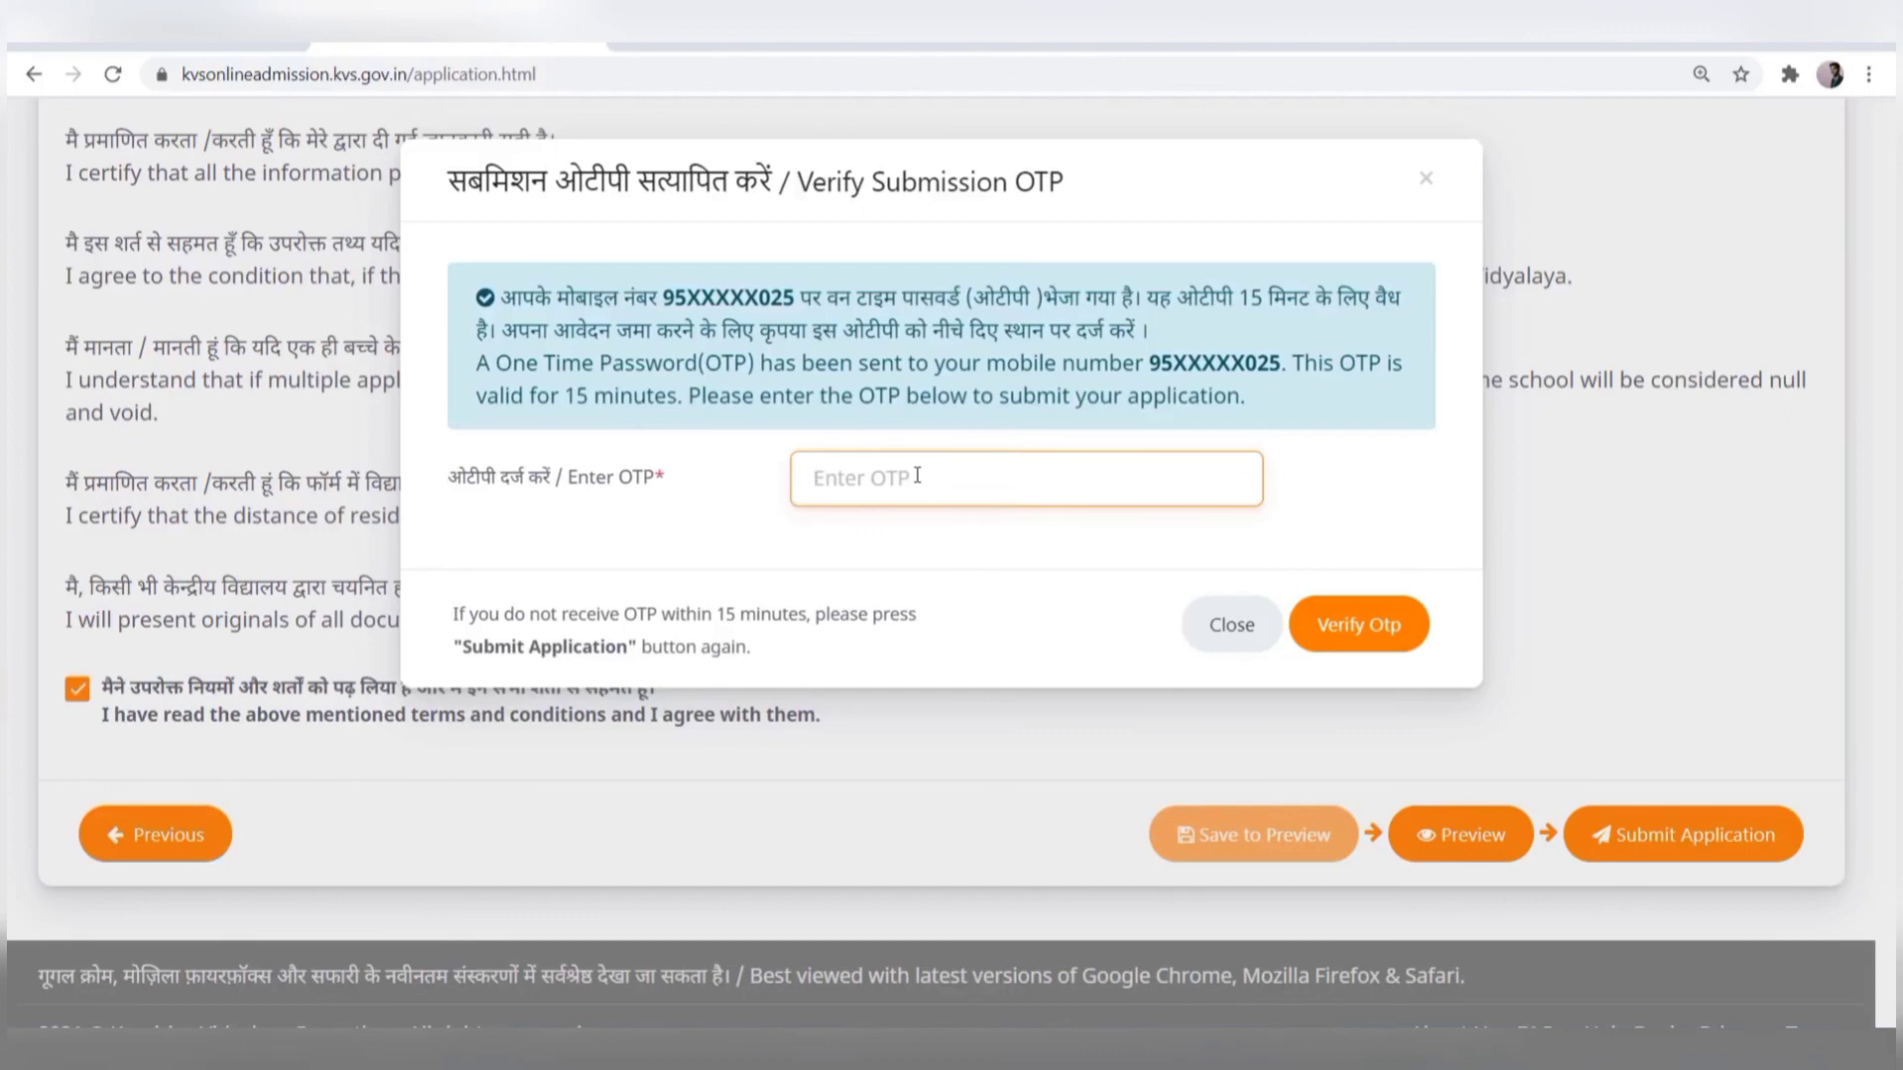
left_click(1368, 642)
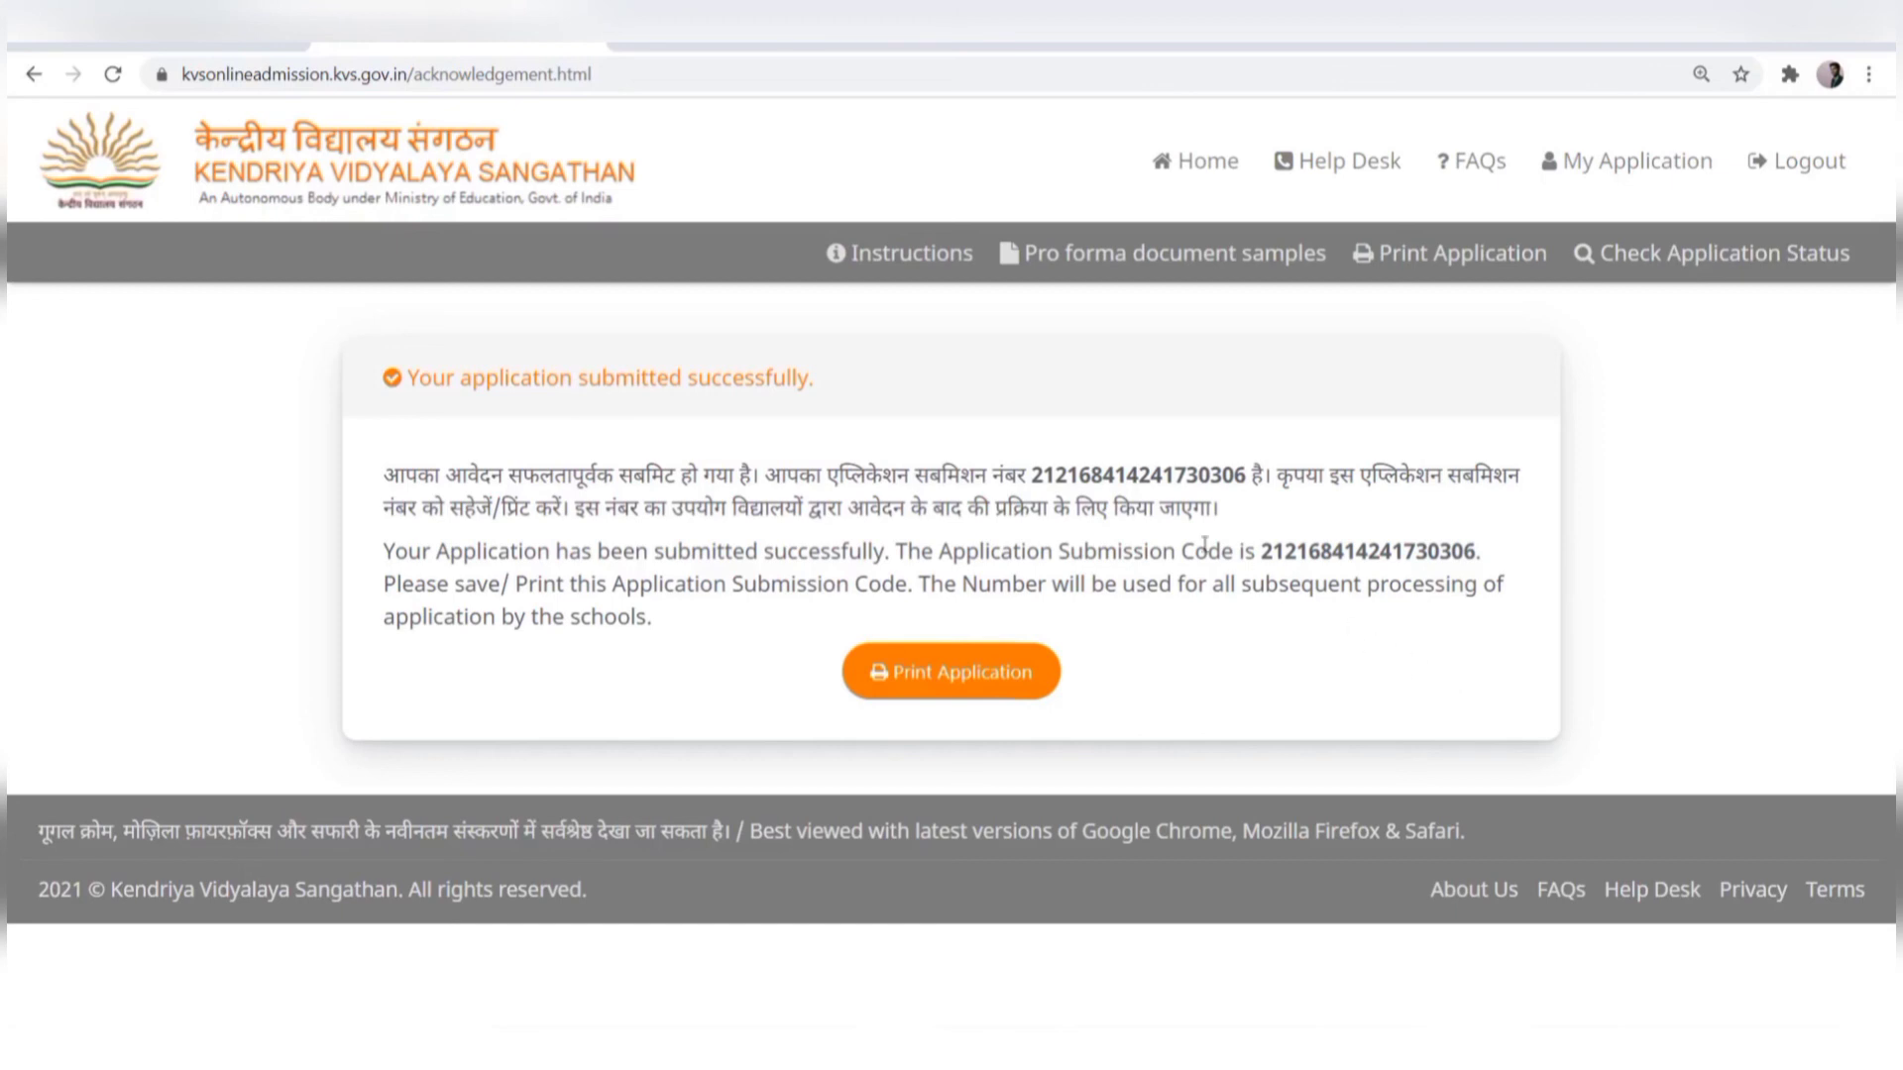
Print the submitted application as a PDF saved to the Desktop.
left_click(1048, 454)
left_click(1433, 904)
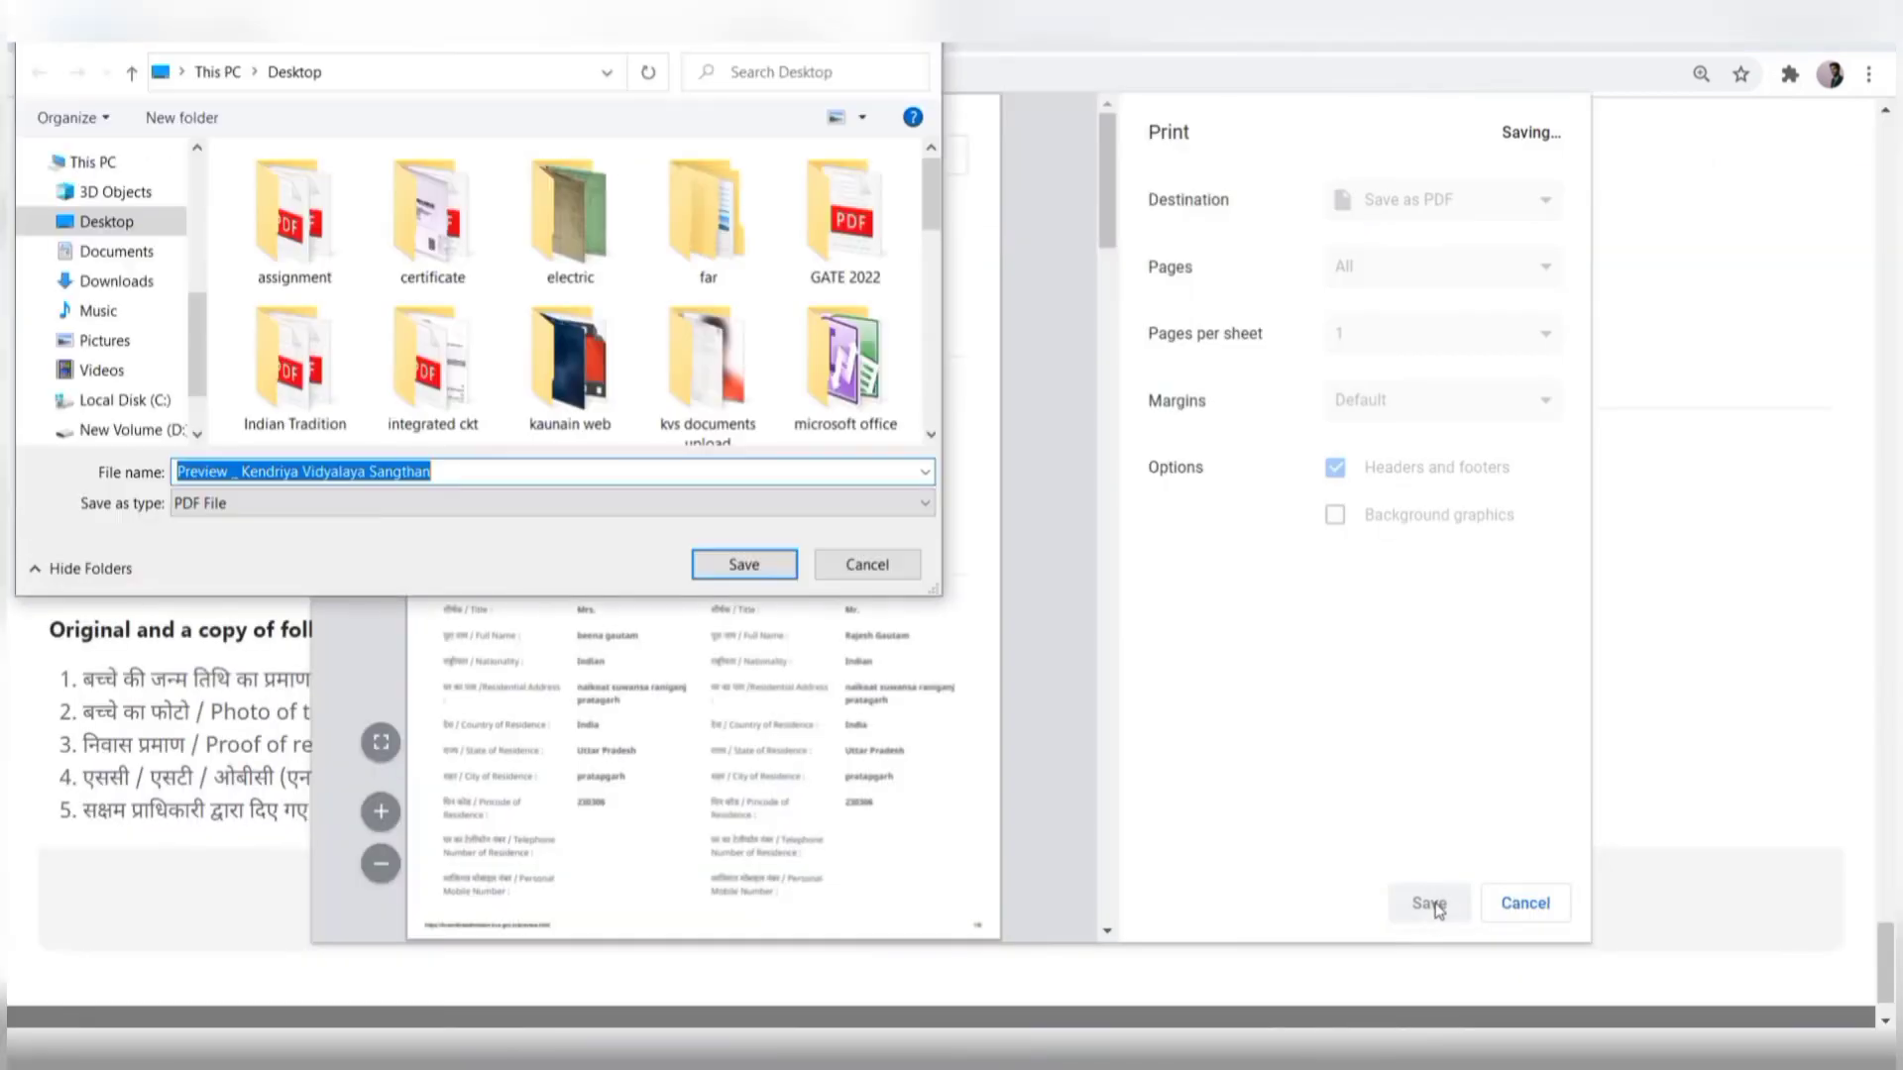
left_click(745, 565)
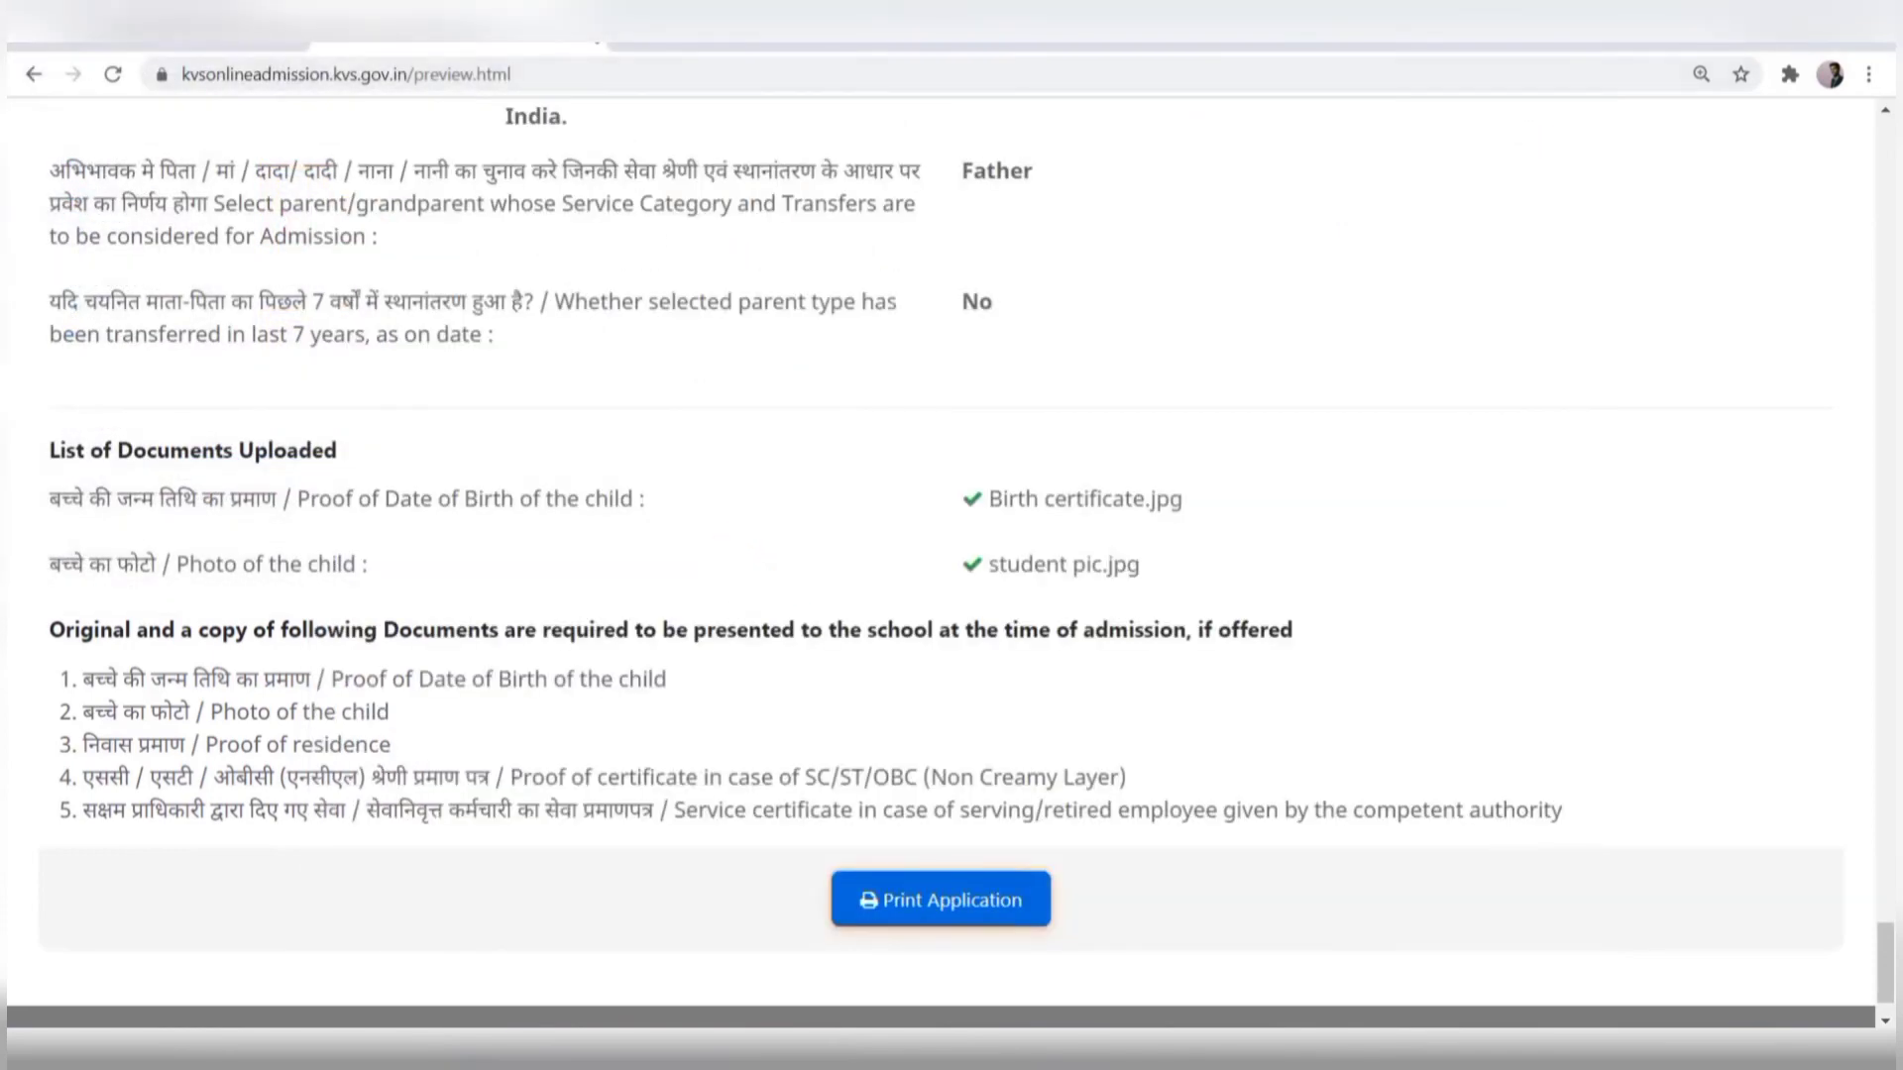